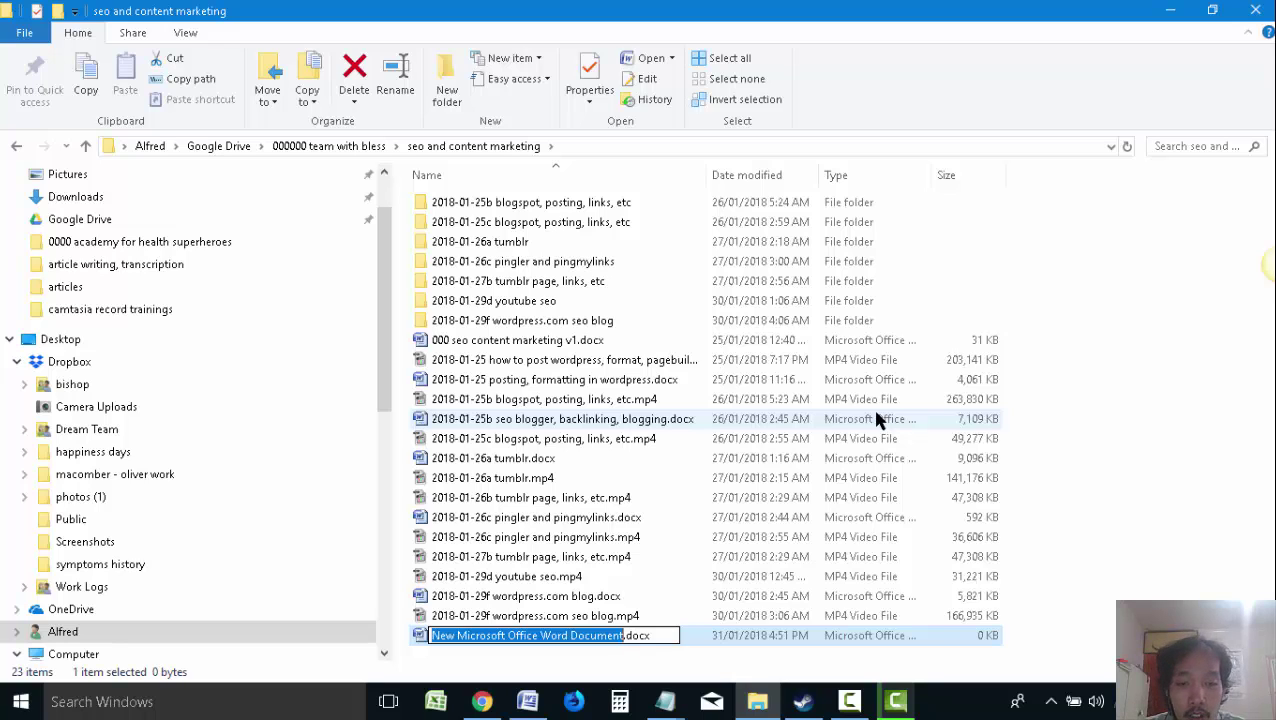
# Rename the new blank document to '2018-01-31b squarespace seo'
pyautogui.write('2018')
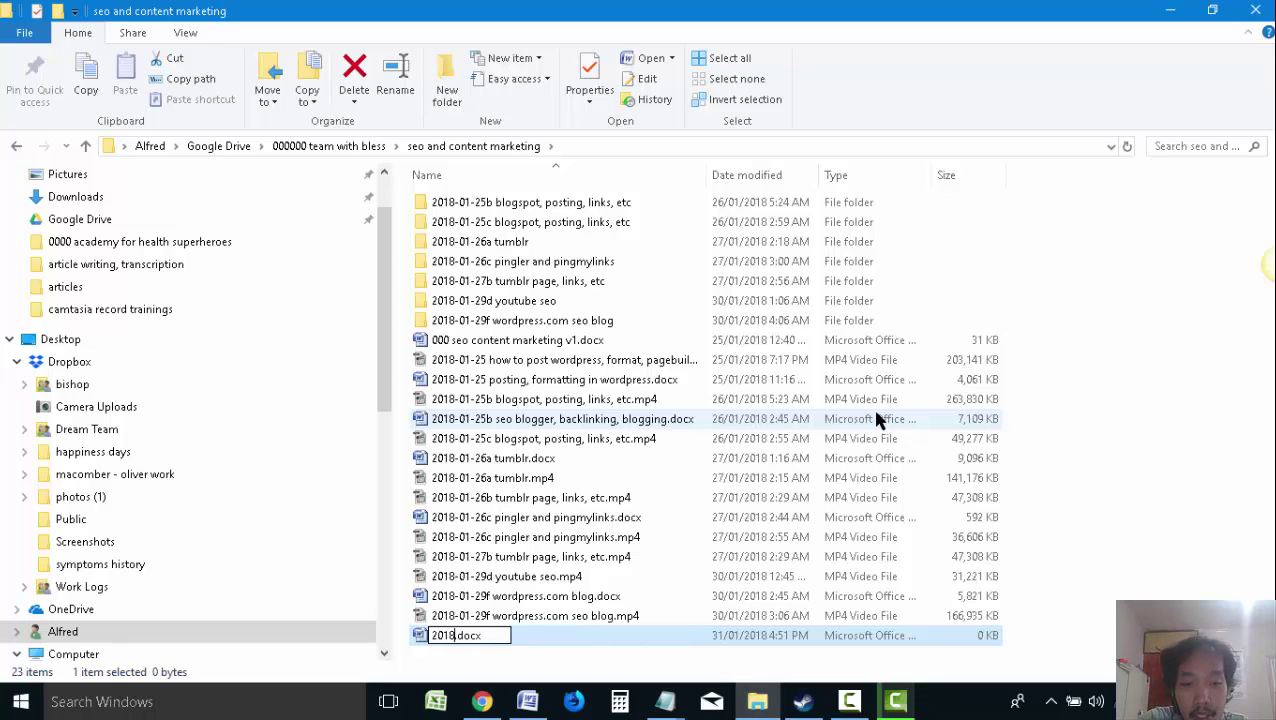
pyautogui.write('-01-')
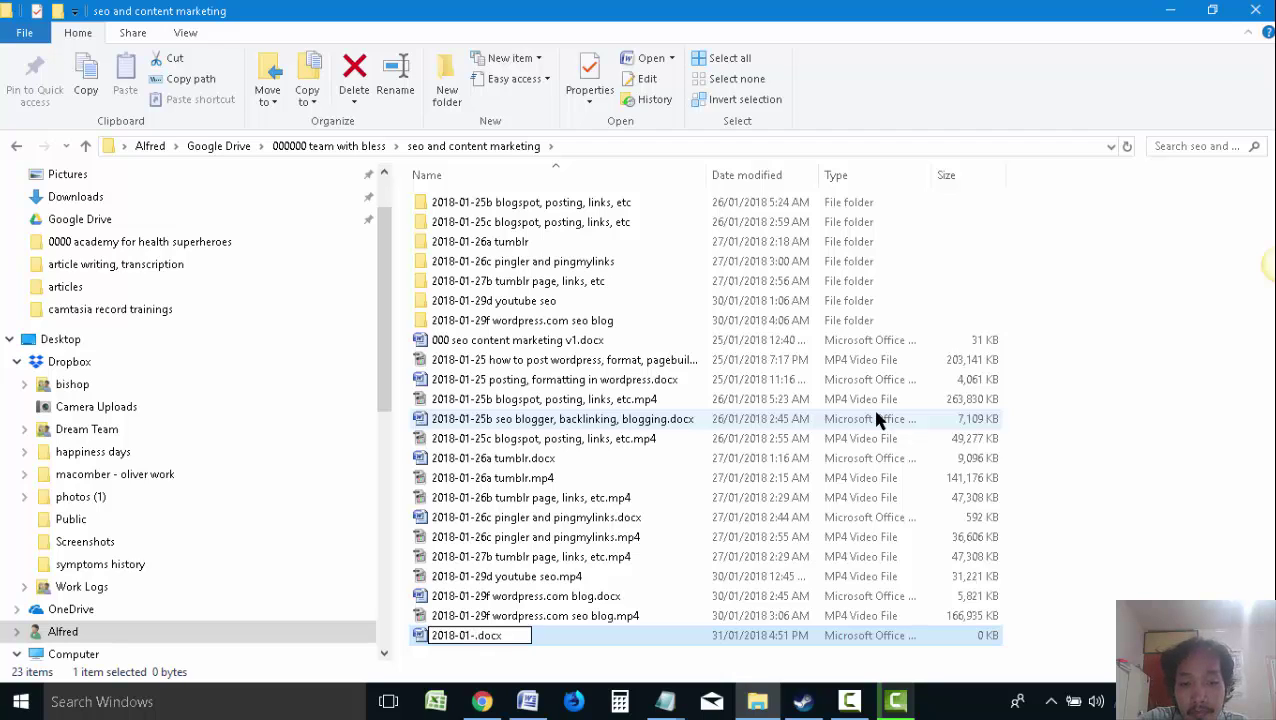
pyautogui.write('31')
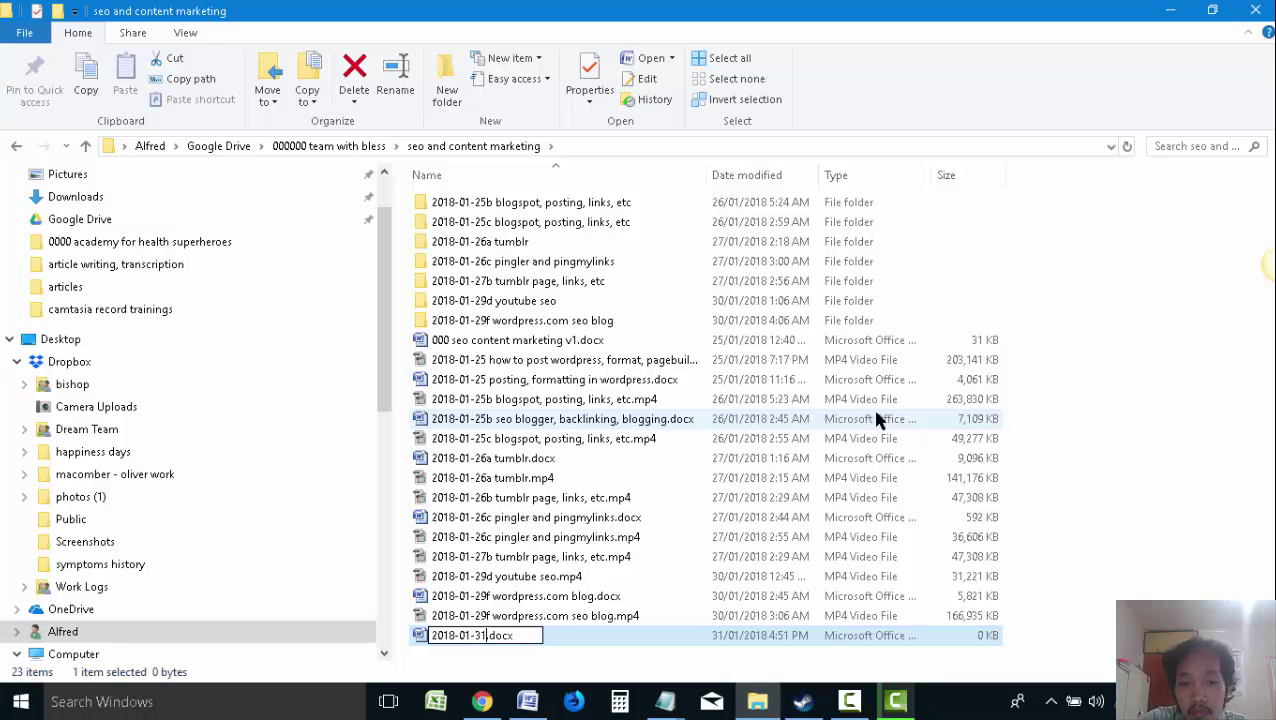
pyautogui.write('b squarespace')
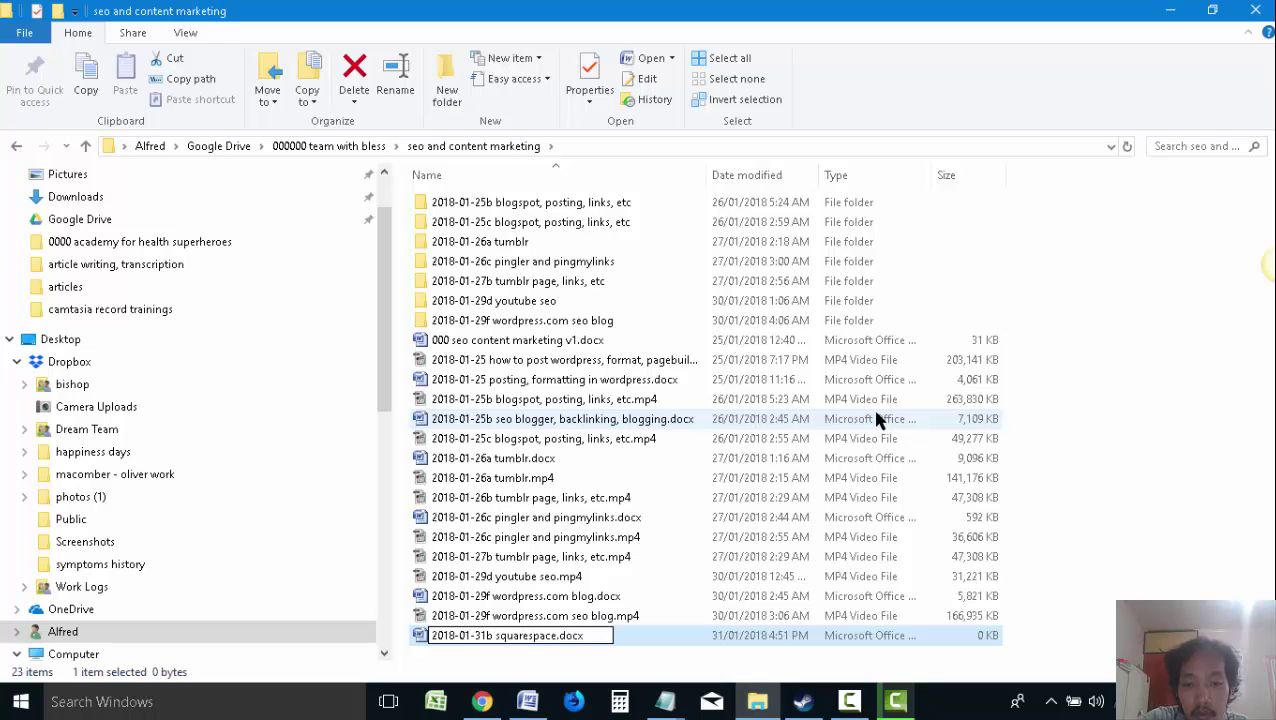
pyautogui.write(' seo')
pyautogui.press('Return')
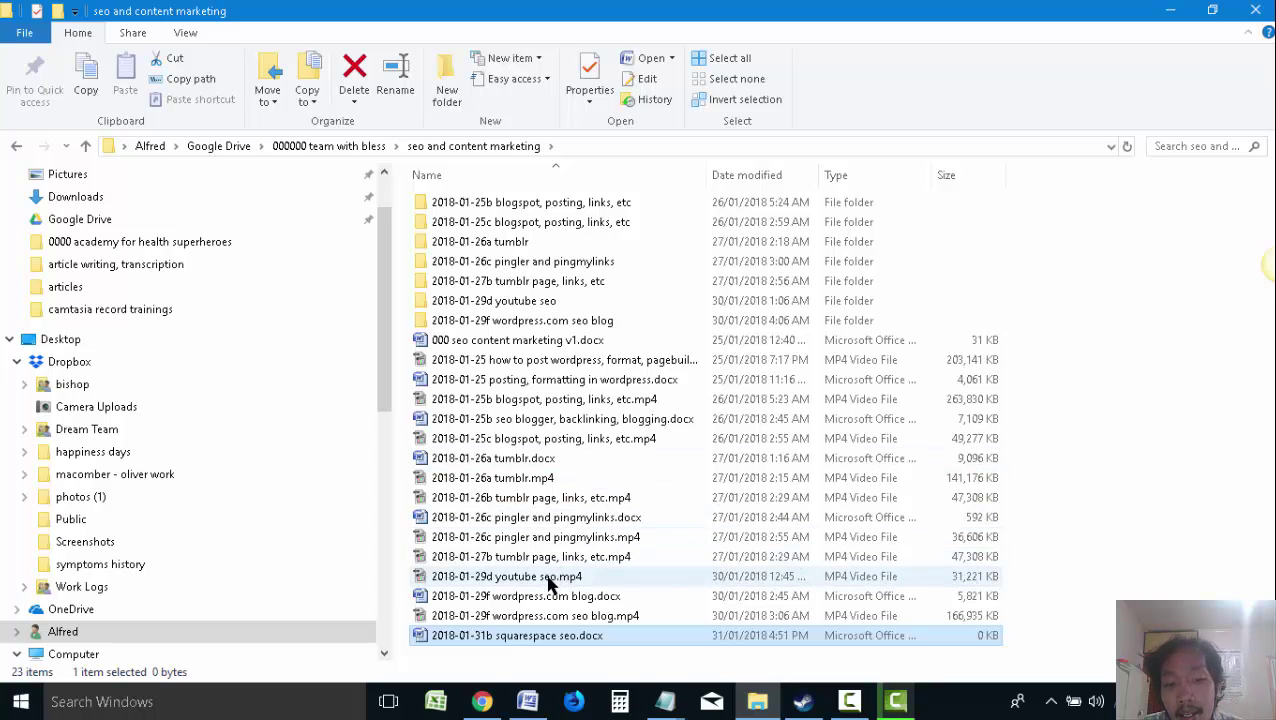
# Close the four extra Chrome tabs and open a new incognito window snapped to the right half
pyautogui.click(482, 701)
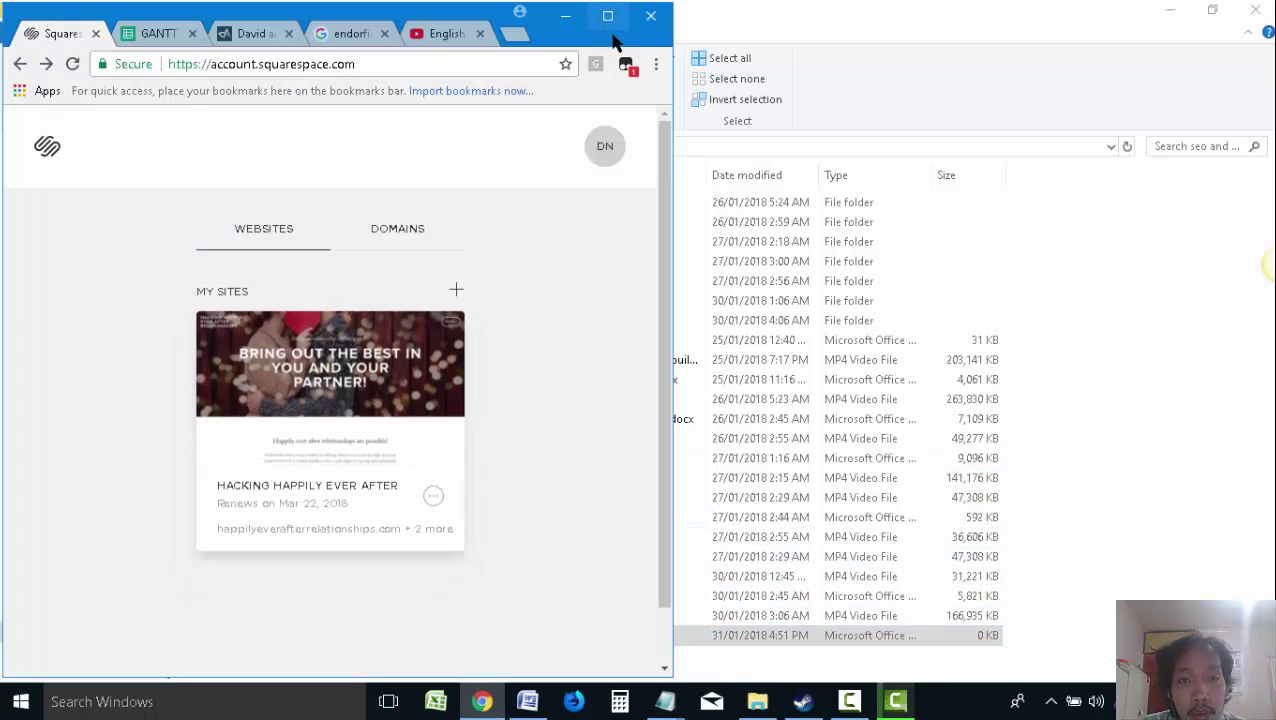
pyautogui.click(289, 33)
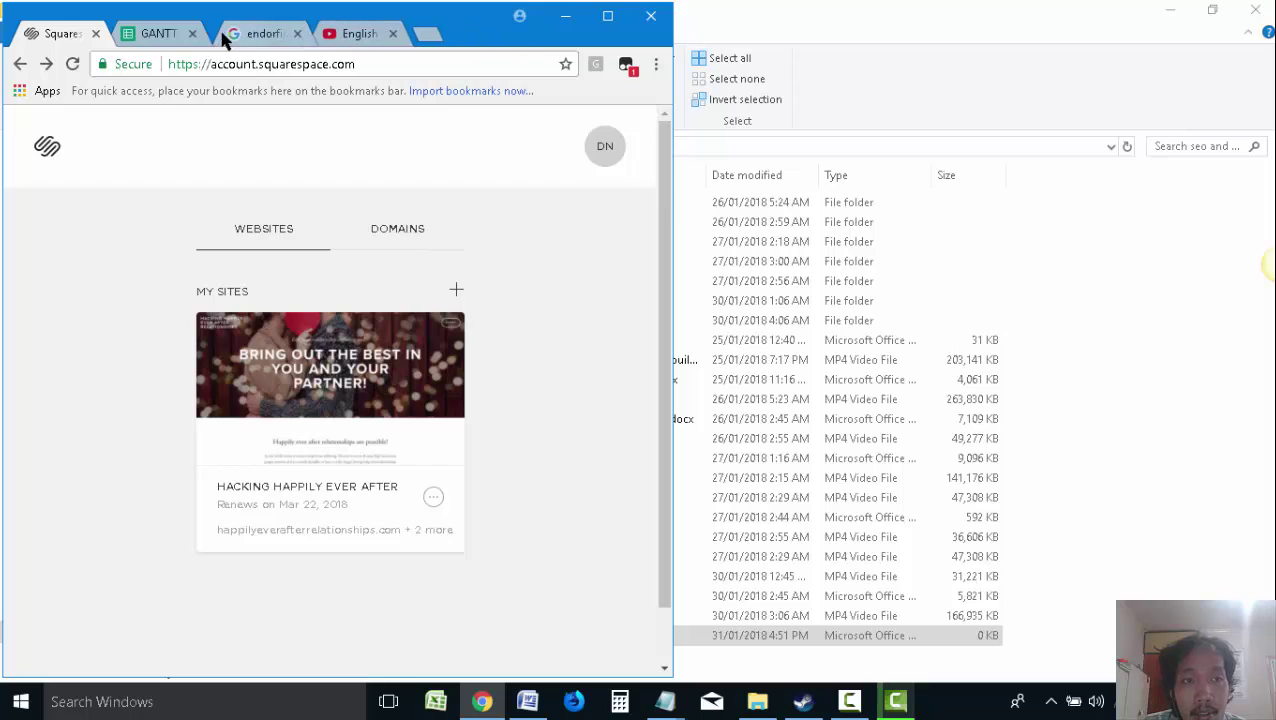
pyautogui.click(192, 33)
pyautogui.click(192, 33)
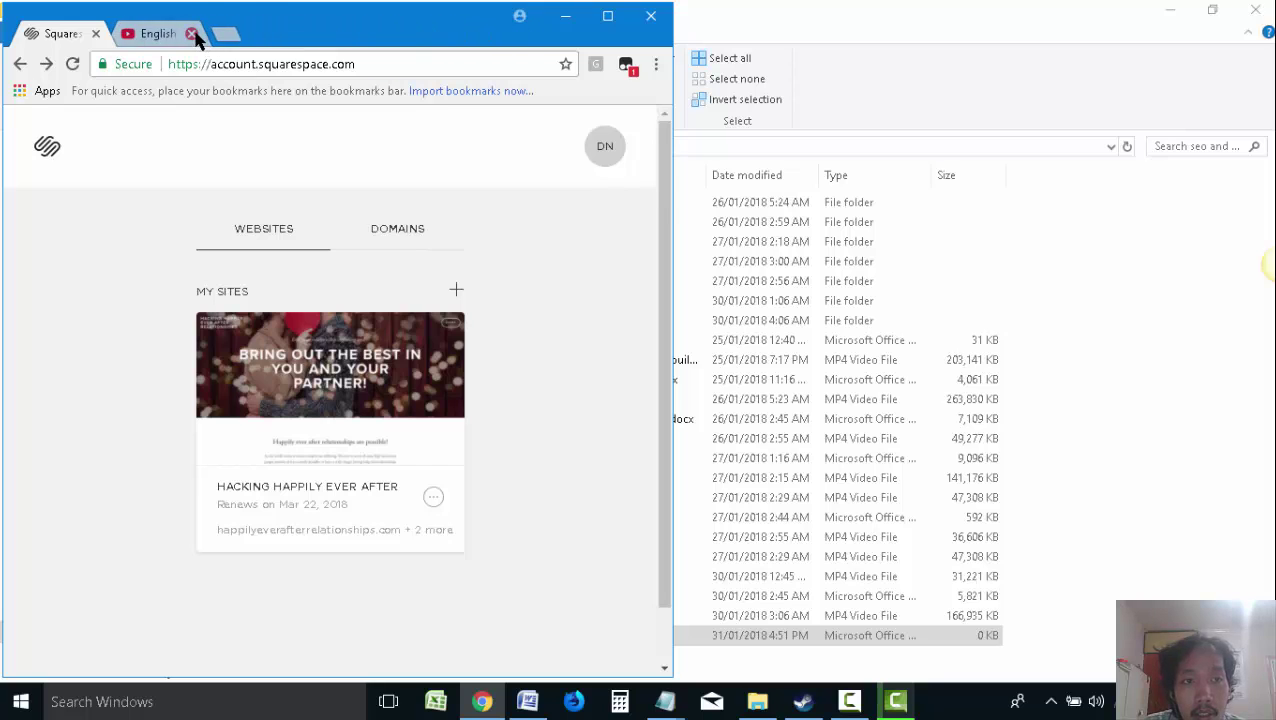
pyautogui.click(192, 33)
pyautogui.click(656, 63)
pyautogui.click(570, 124)
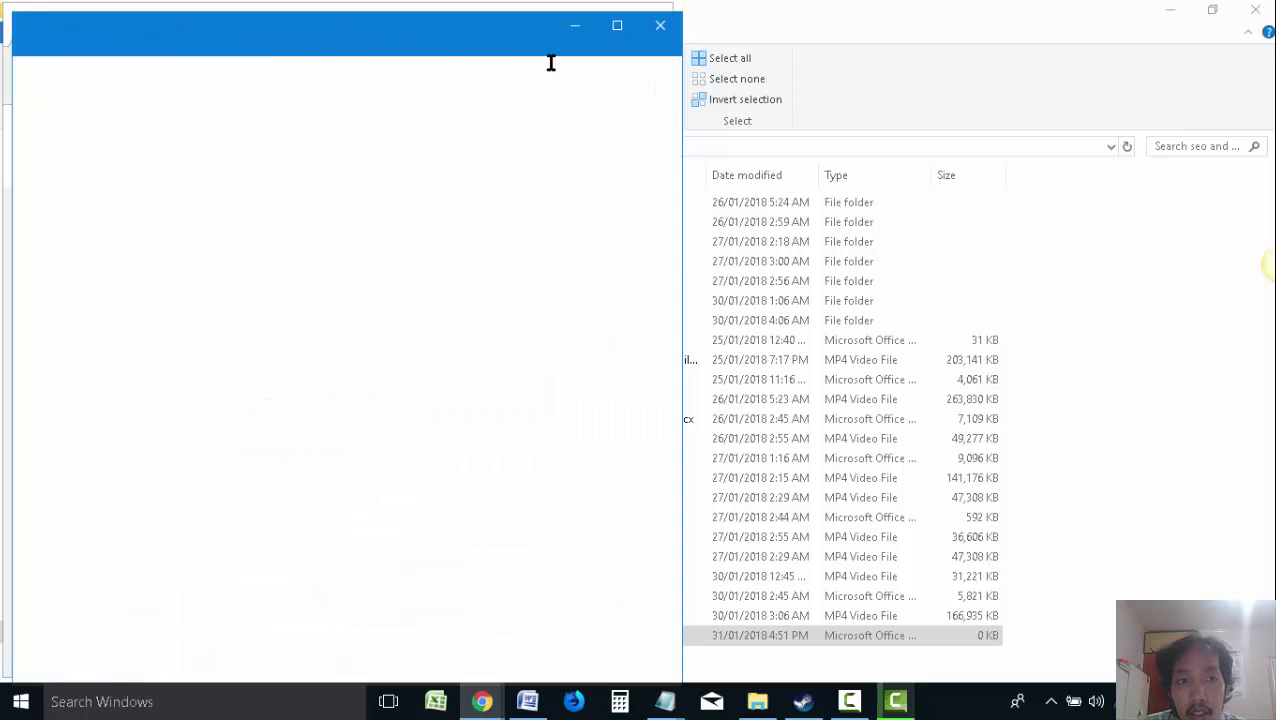
pyautogui.moveTo(550, 57); pyautogui.dragTo(1022, 46)
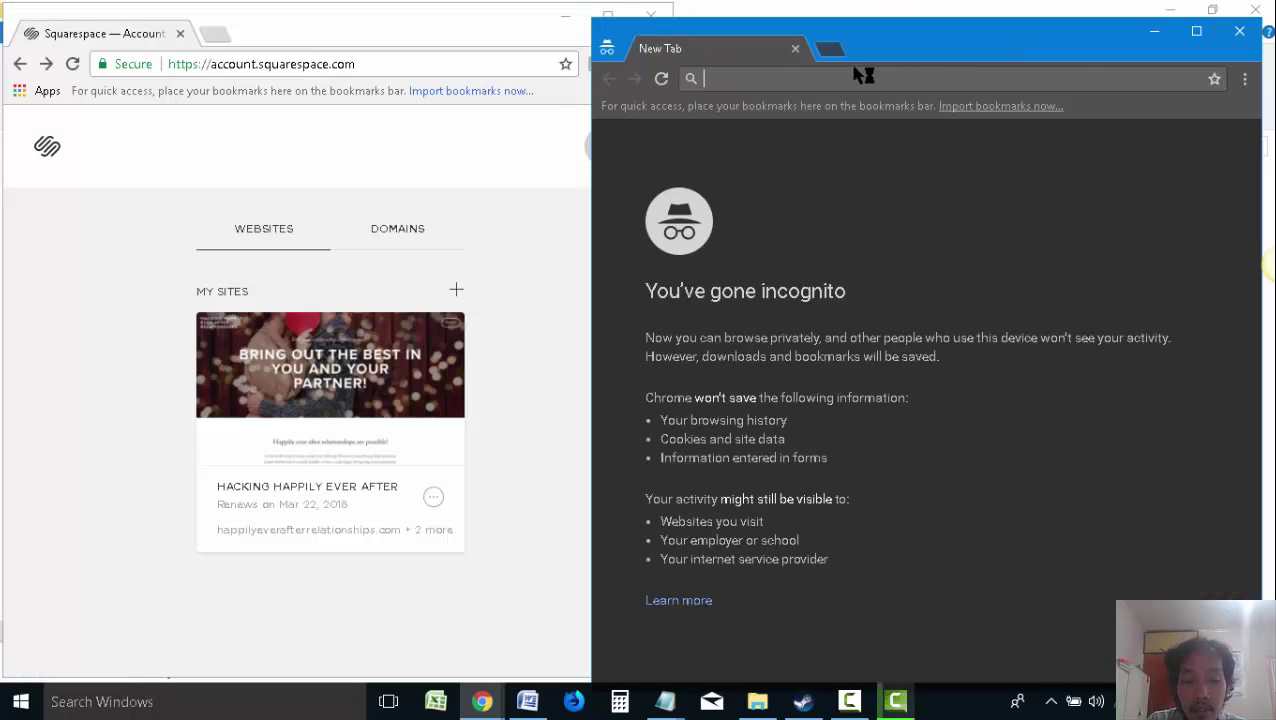
# Load squarespace.com in the incognito window and select its address for copying
pyautogui.write('square')
pyautogui.press('BackSpace')
pyautogui.press('BackSpace')
pyautogui.press('BackSpace')
pyautogui.press('BackSpace')
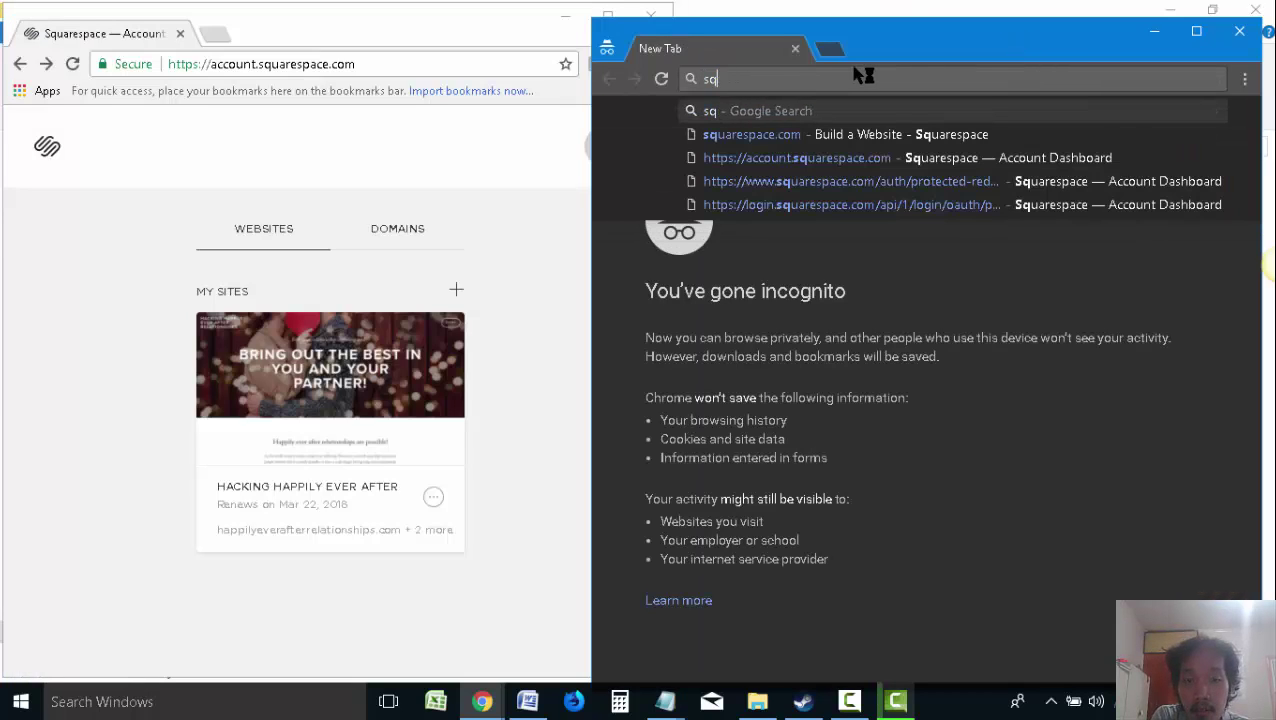
pyautogui.write('uarespace')
pyautogui.press('Delete')
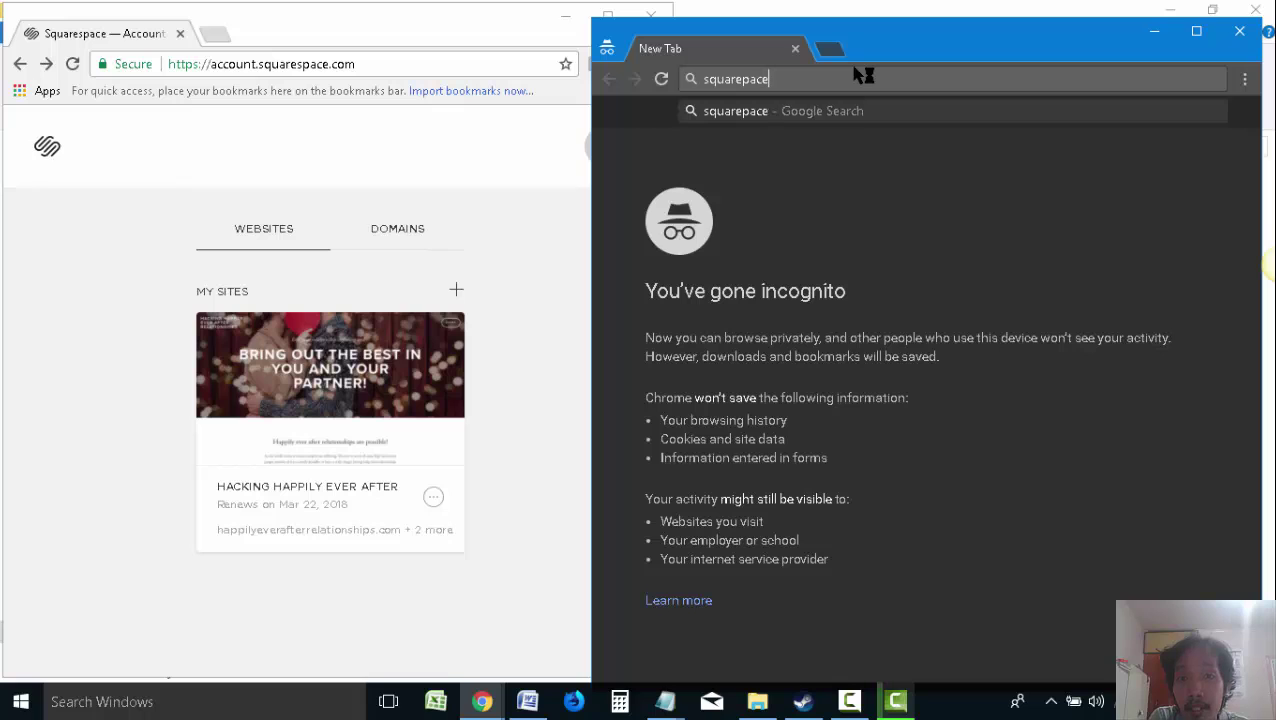
pyautogui.press('BackSpace')
pyautogui.press('BackSpace')
pyautogui.press('BackSpace')
pyautogui.press('BackSpace')
pyautogui.press('BackSpace')
pyautogui.press('BackSpace')
pyautogui.write('respace')
pyautogui.press('BackSpace')
pyautogui.press('BackSpace')
pyautogui.press('BackSpace')
pyautogui.press('BackSpace')
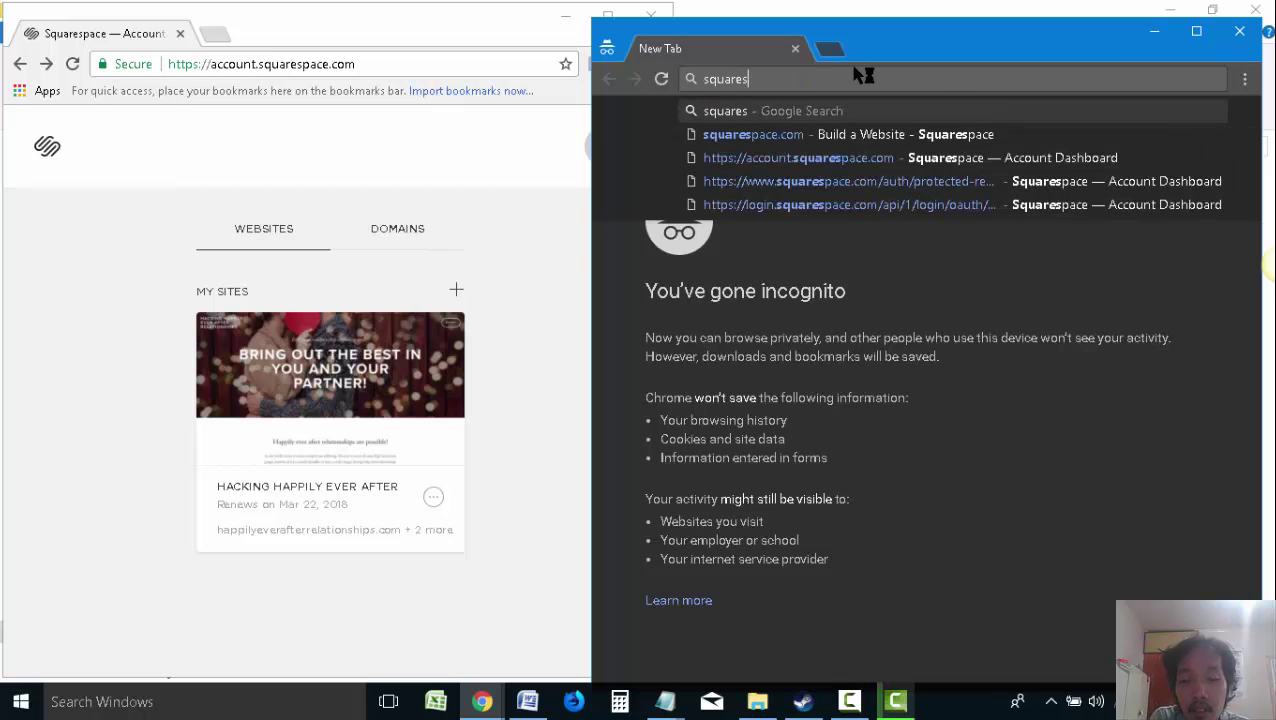
pyautogui.write('pace.com')
pyautogui.press('Return')
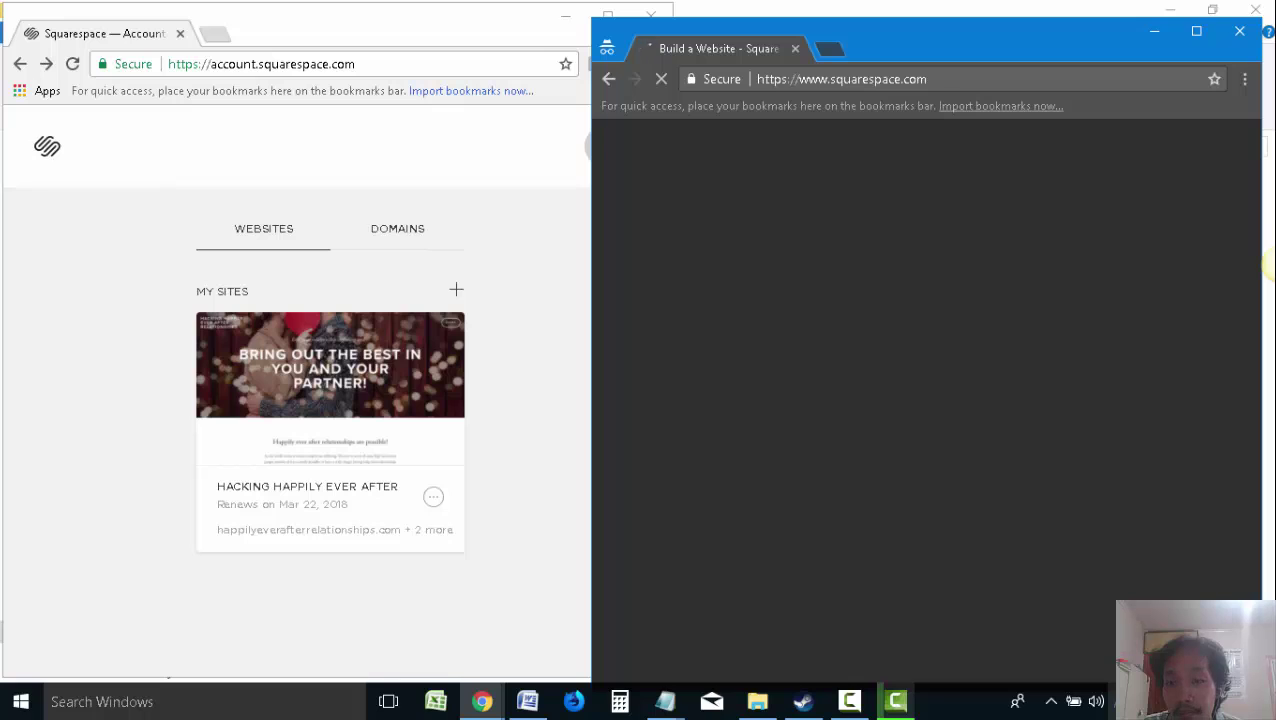
pyautogui.click(951, 79)
pyautogui.hotkey('ctrl', 'c')
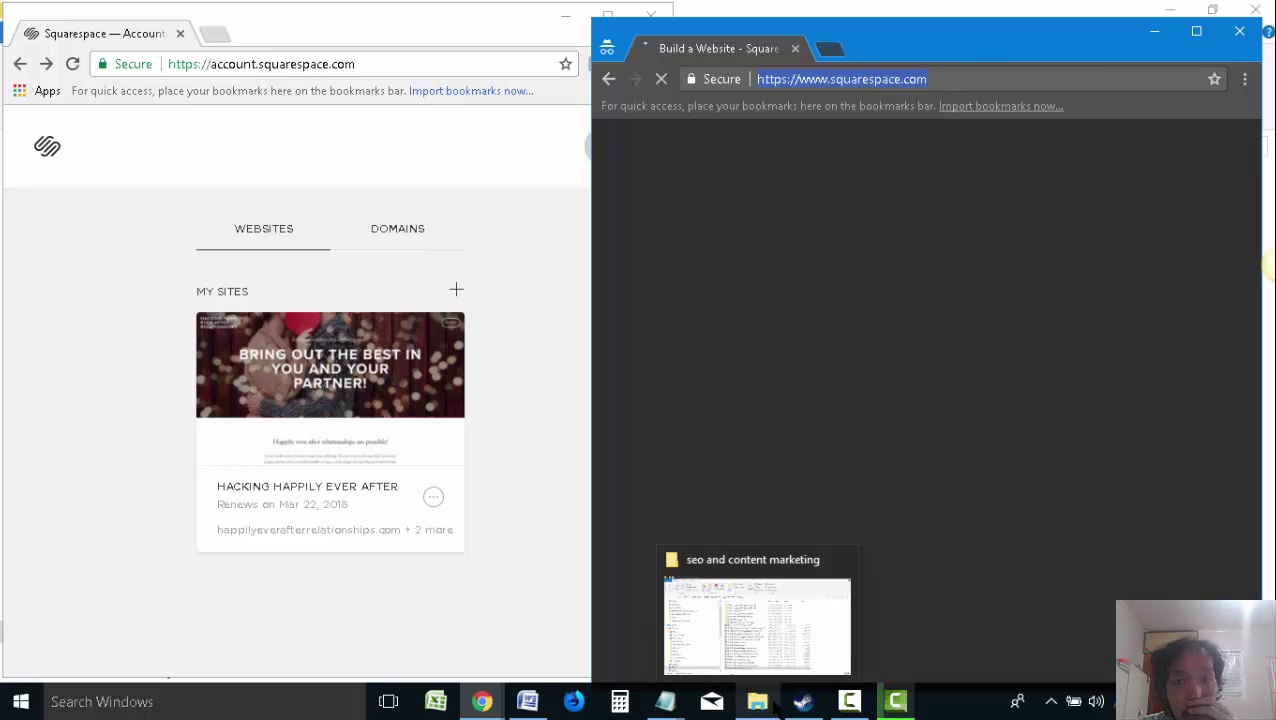
pyautogui.click(777, 706)
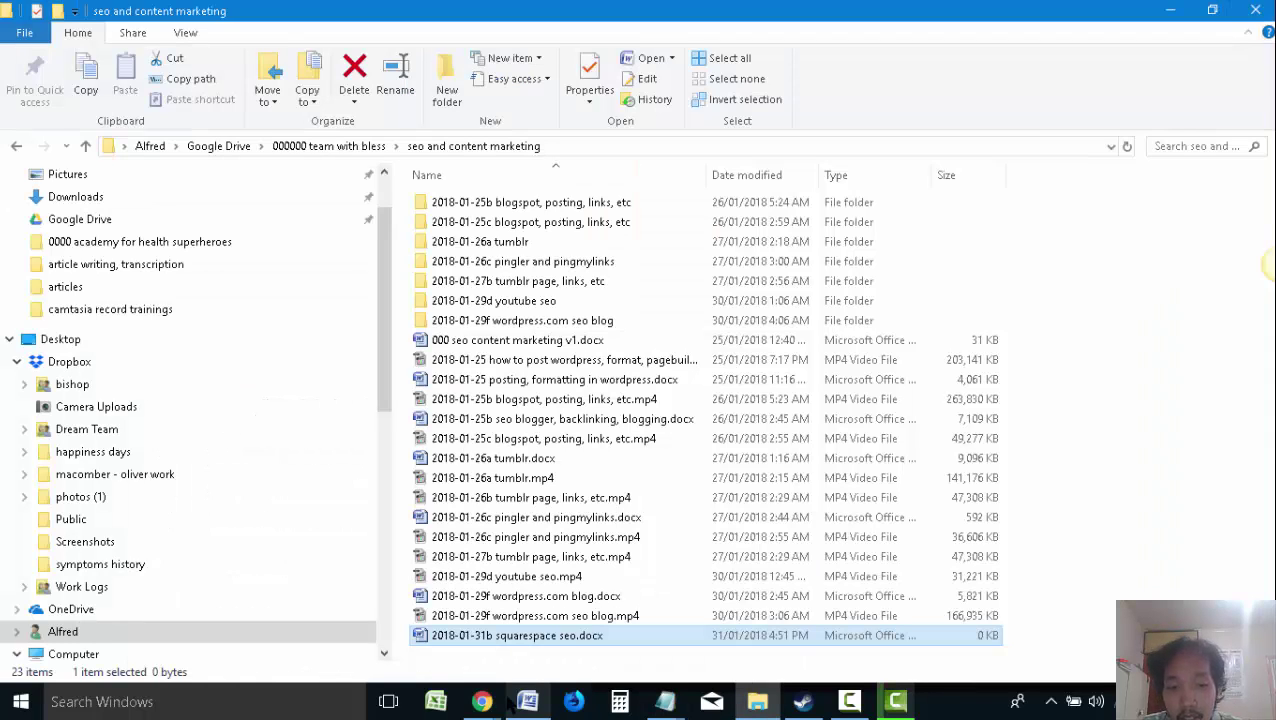
# Open '2018-01-31b squarespace seo.docx' and paste the squarespace.com address as a link on its first line
pyautogui.click(530, 701)
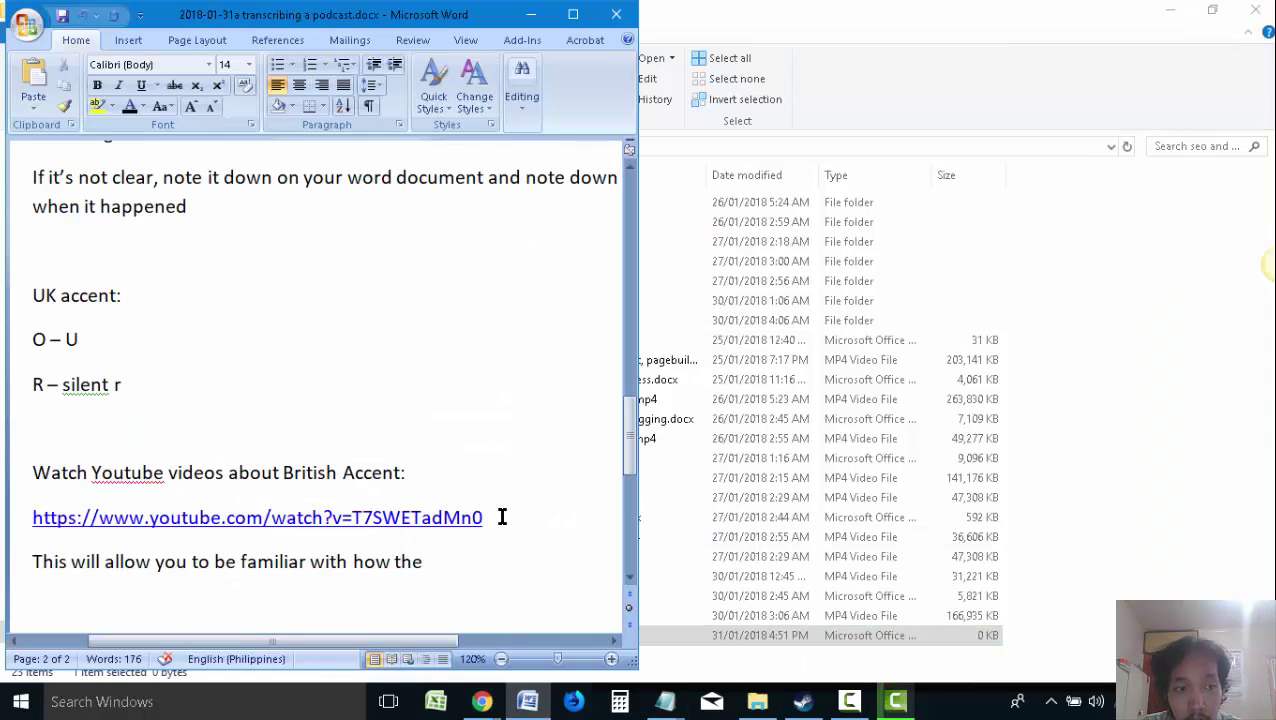
pyautogui.hotkey('alt', 'Tab')
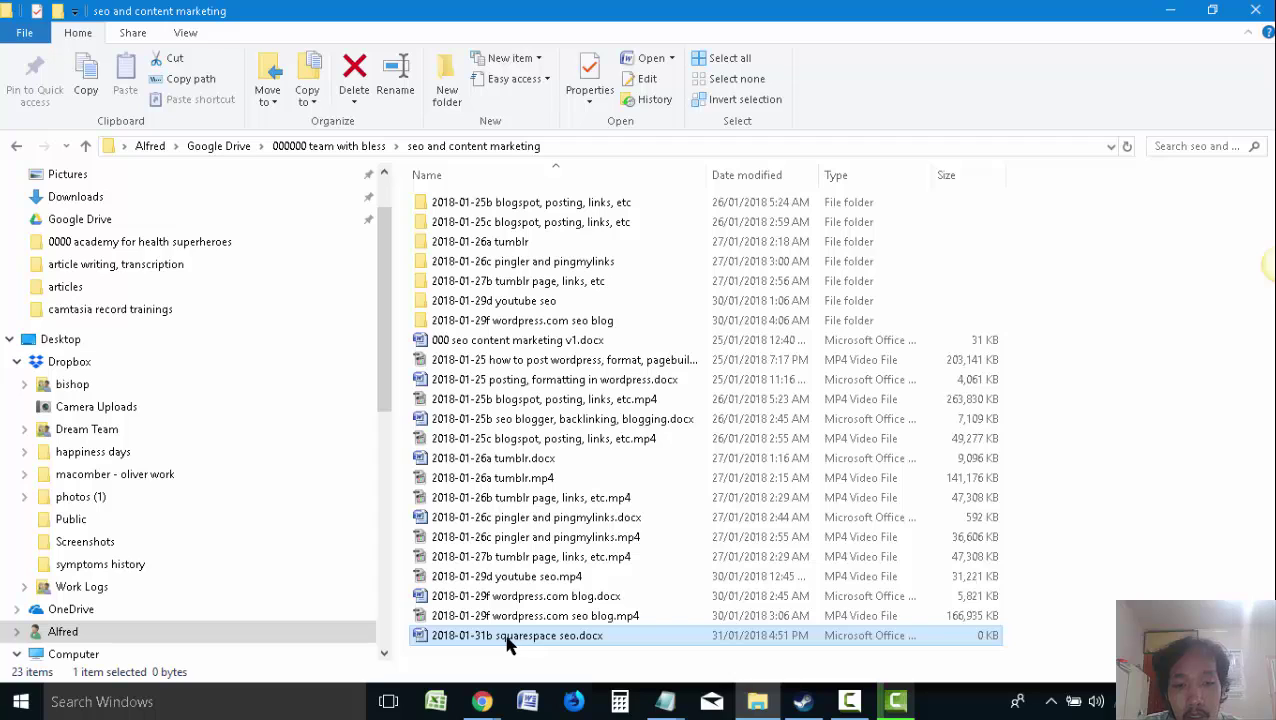
pyautogui.doubleClick(507, 645)
pyautogui.hotkey('ctrl', 'v')
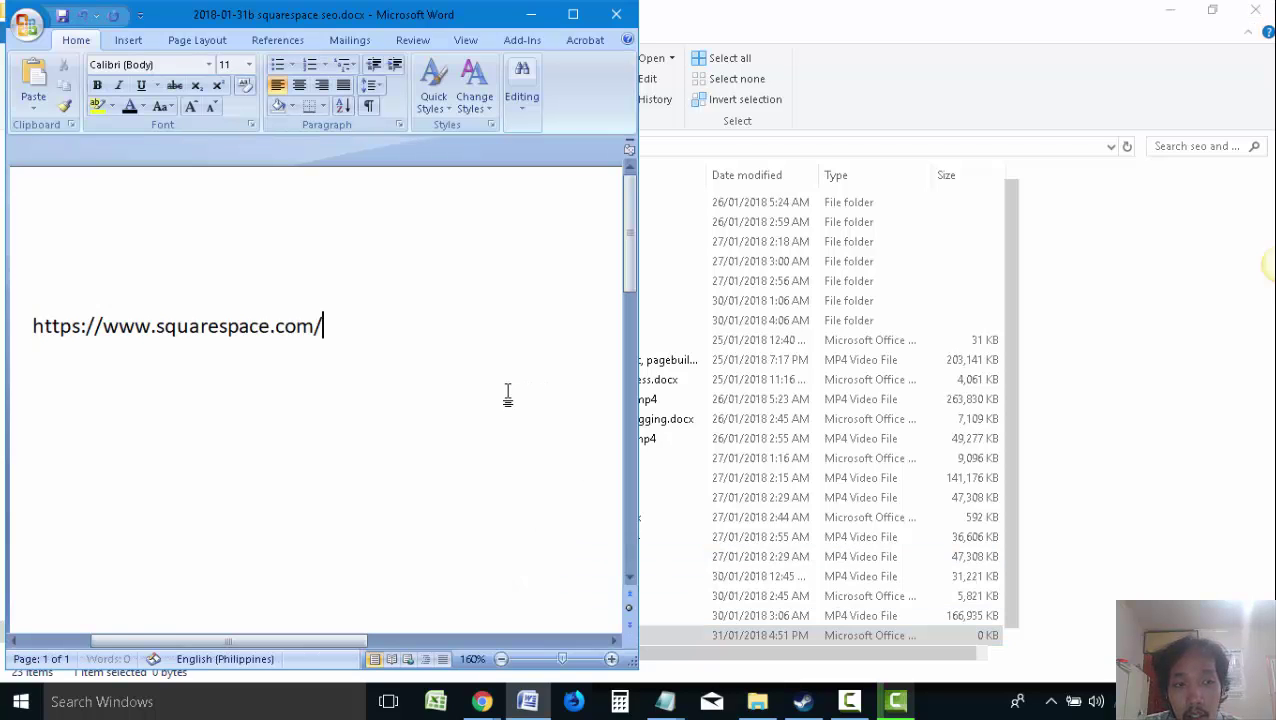
pyautogui.press('Return')
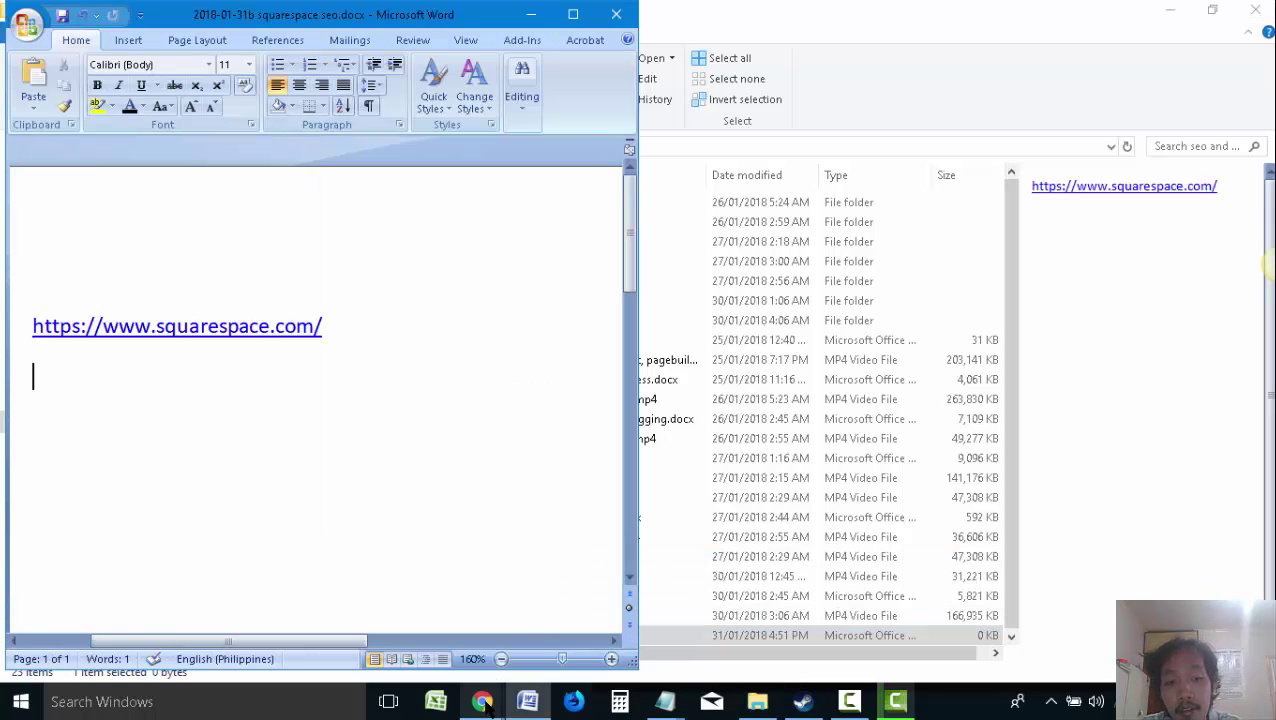
pyautogui.moveTo(483, 703)
pyautogui.click(464, 602)
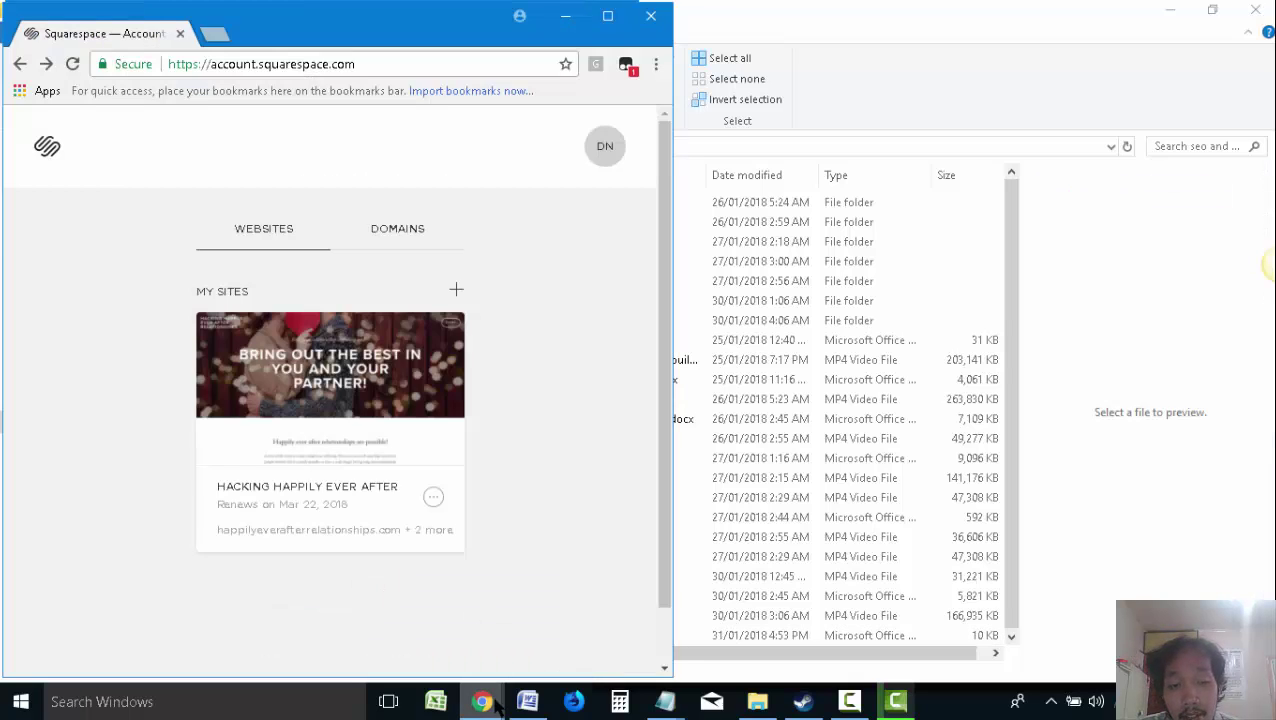
# Maximize the Squarespace account window and start a Snagit region capture of the page
pyautogui.click(545, 620)
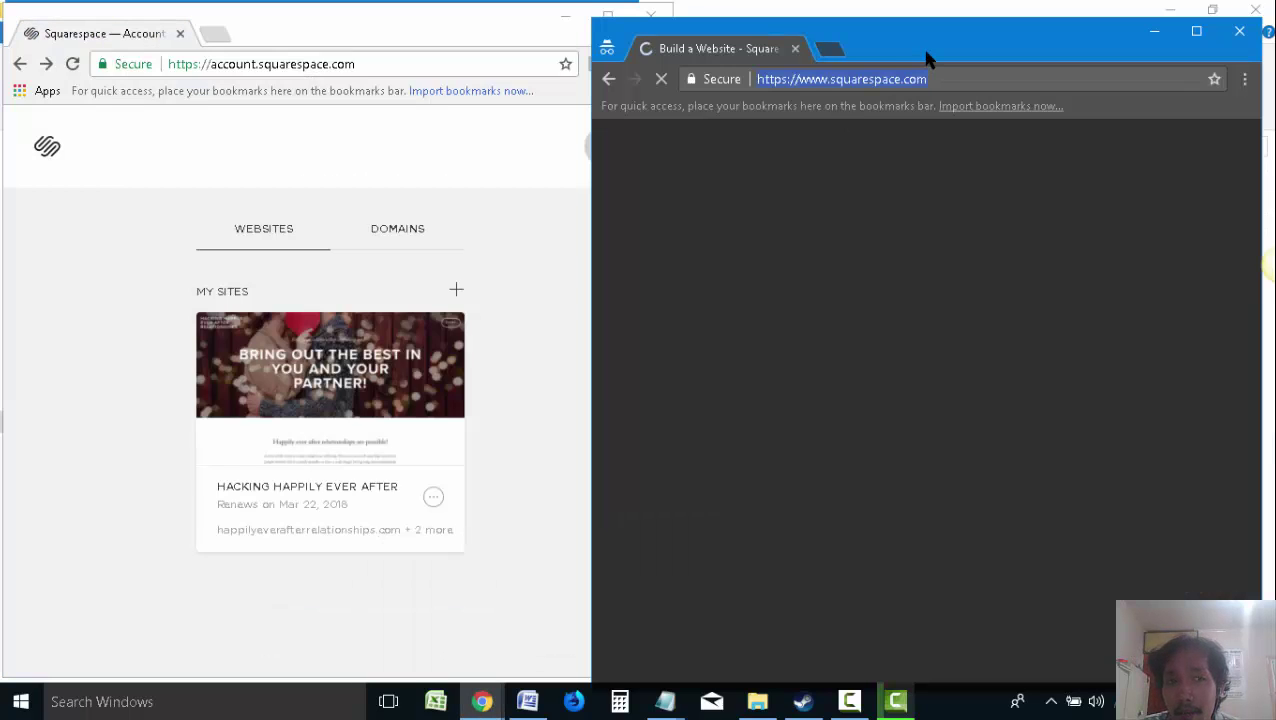
pyautogui.doubleClick(926, 50)
pyautogui.press('super+Right')
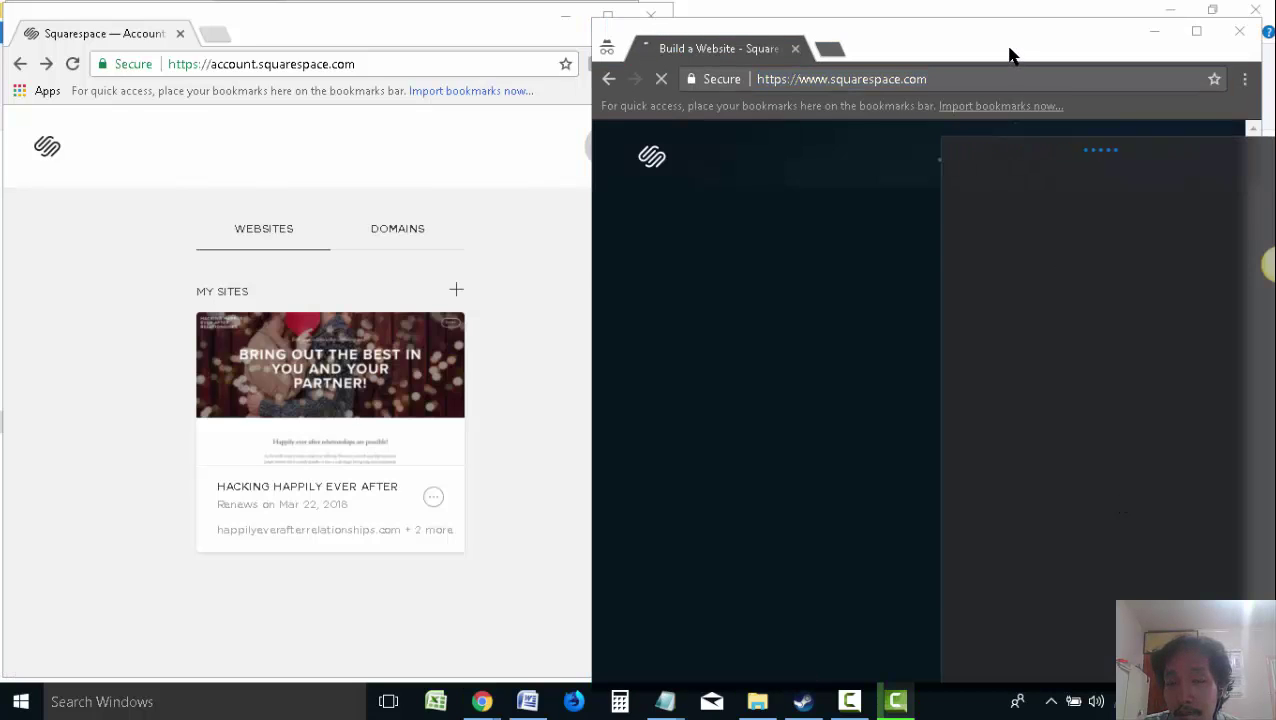
pyautogui.doubleClick(441, 25)
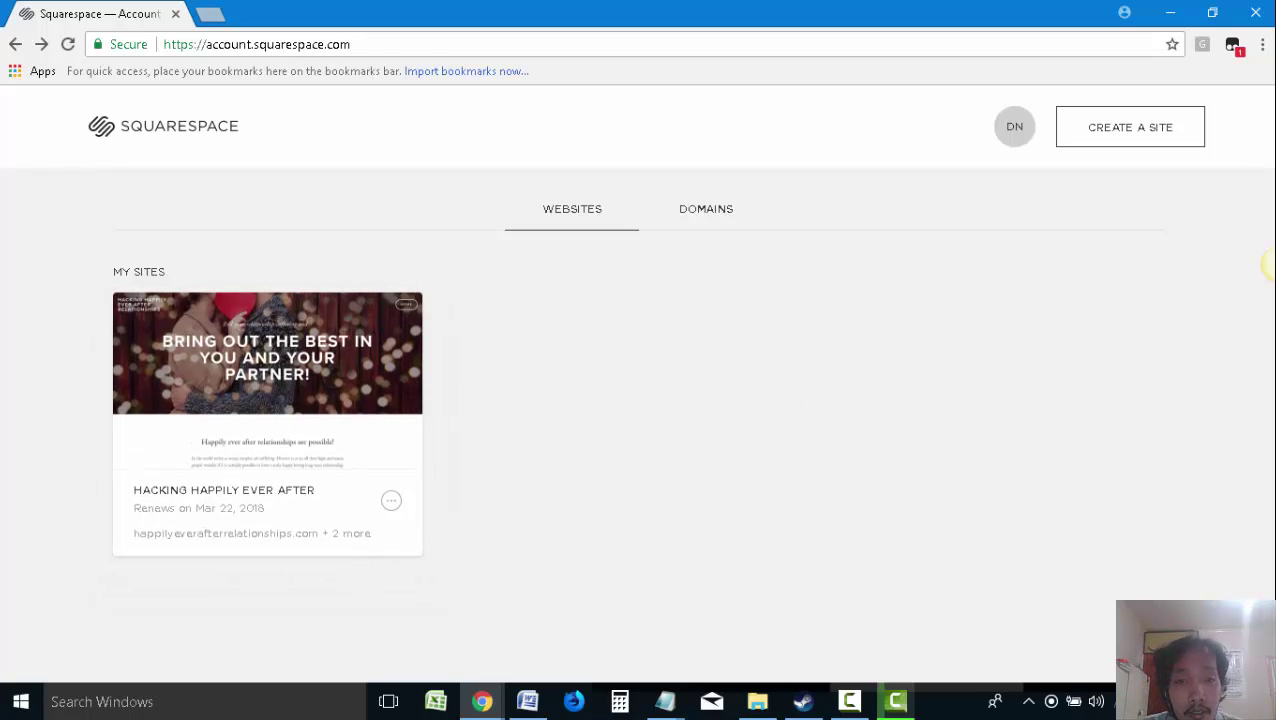
pyautogui.moveTo(1265, 262)
pyautogui.click(1236, 227)
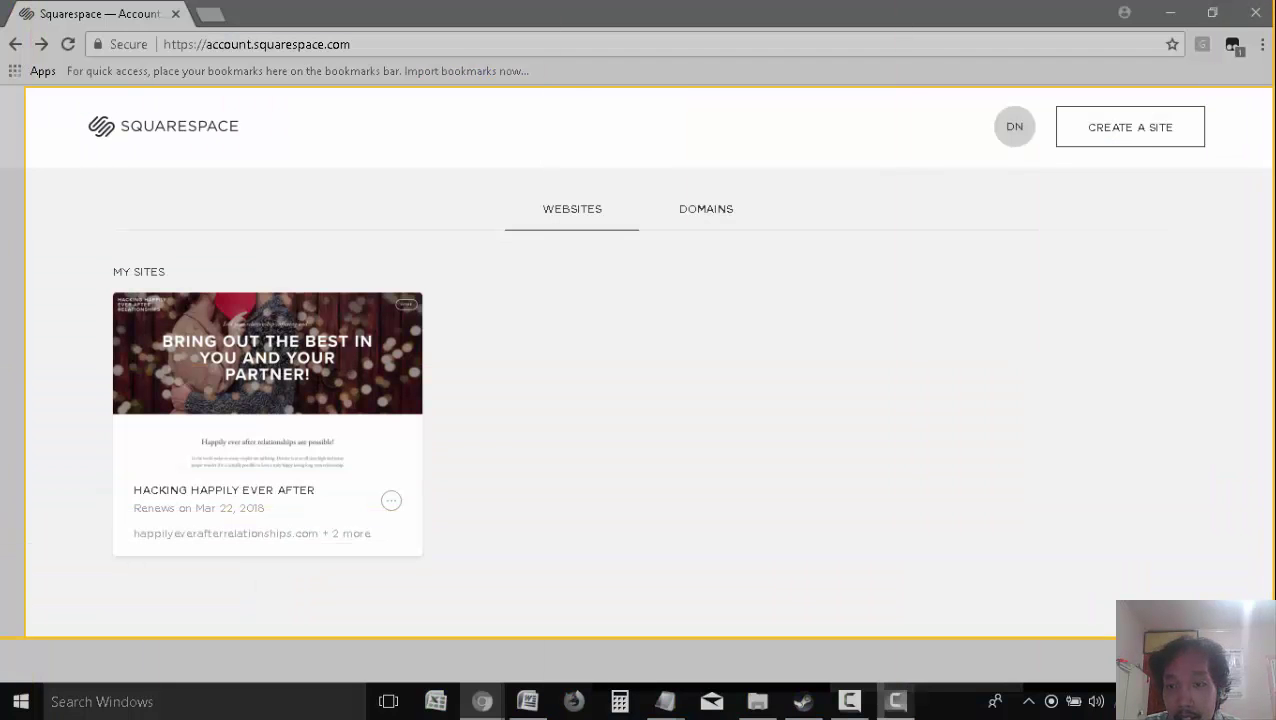
# Capture the account page and draw red arrows to CREATE A SITE and the site thumbnail
pyautogui.click(50, 655)
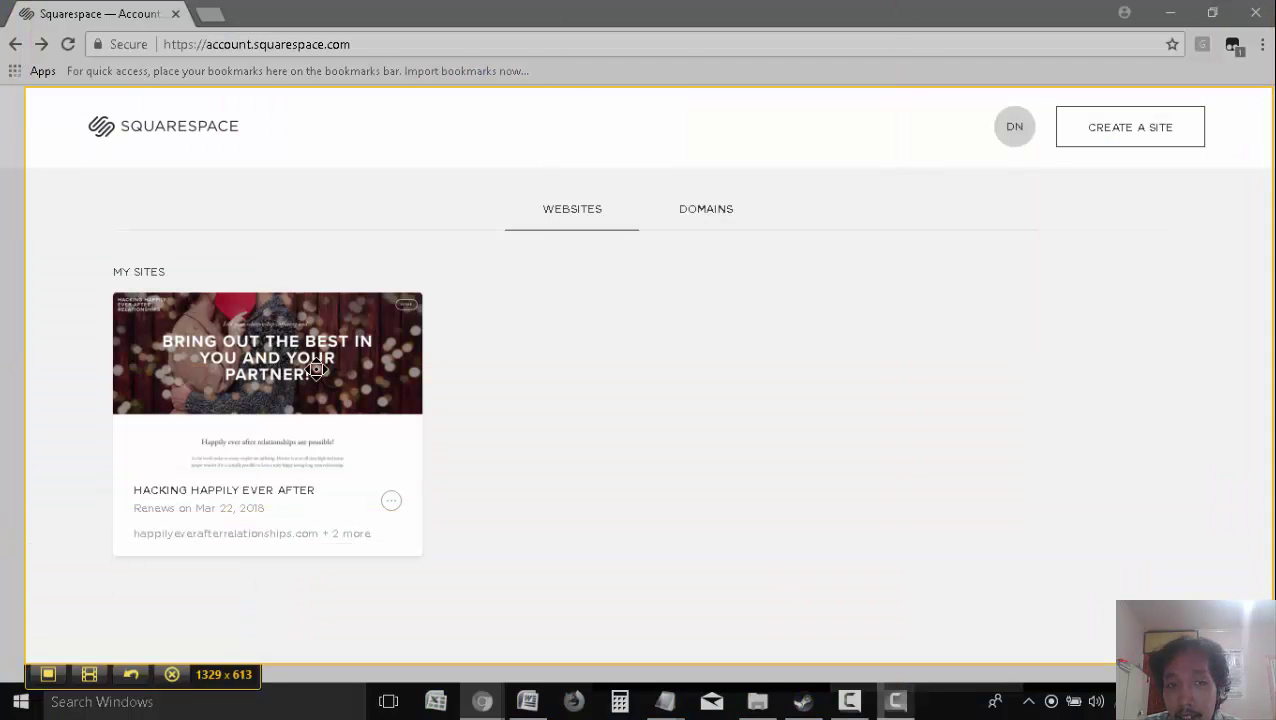
pyautogui.click(50, 692)
pyautogui.moveTo(930, 275); pyautogui.dragTo(1126, 120)
pyautogui.moveTo(726, 404); pyautogui.dragTo(460, 380)
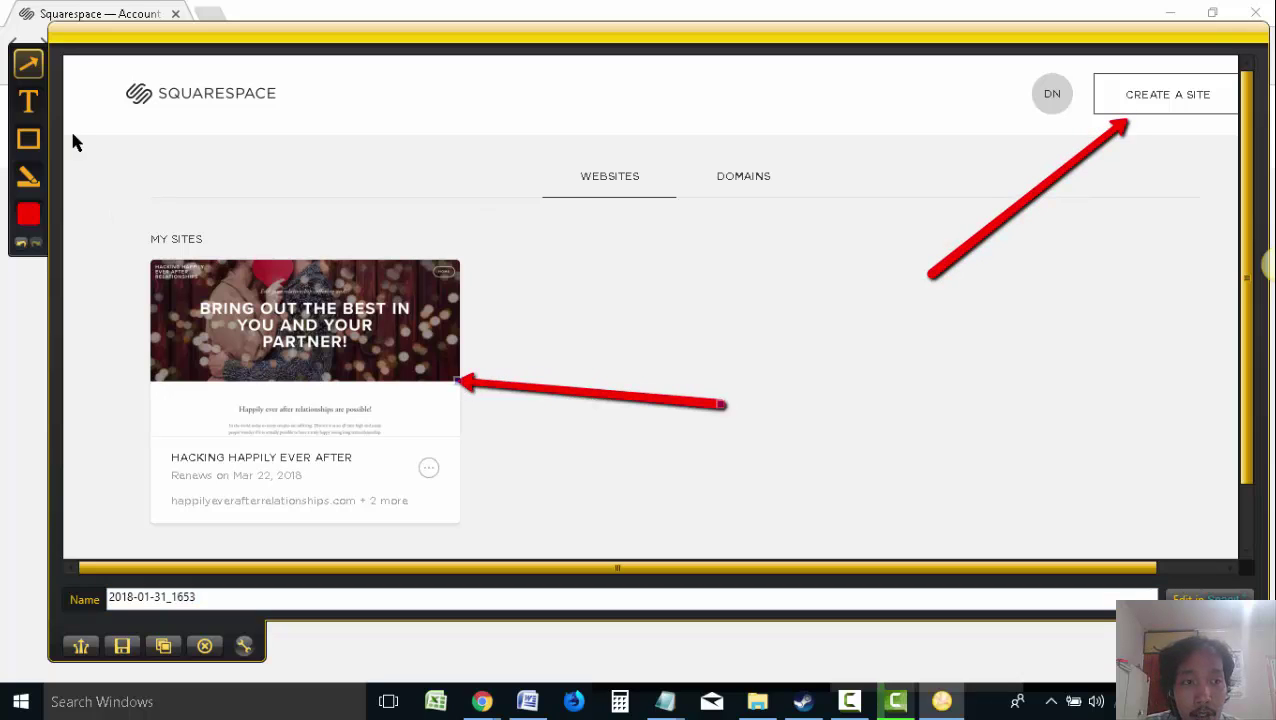
# Label the arrows 'create a site' and 'click on the existing site', then copy the capture
pyautogui.click(28, 101)
pyautogui.moveTo(853, 258); pyautogui.dragTo(1131, 342)
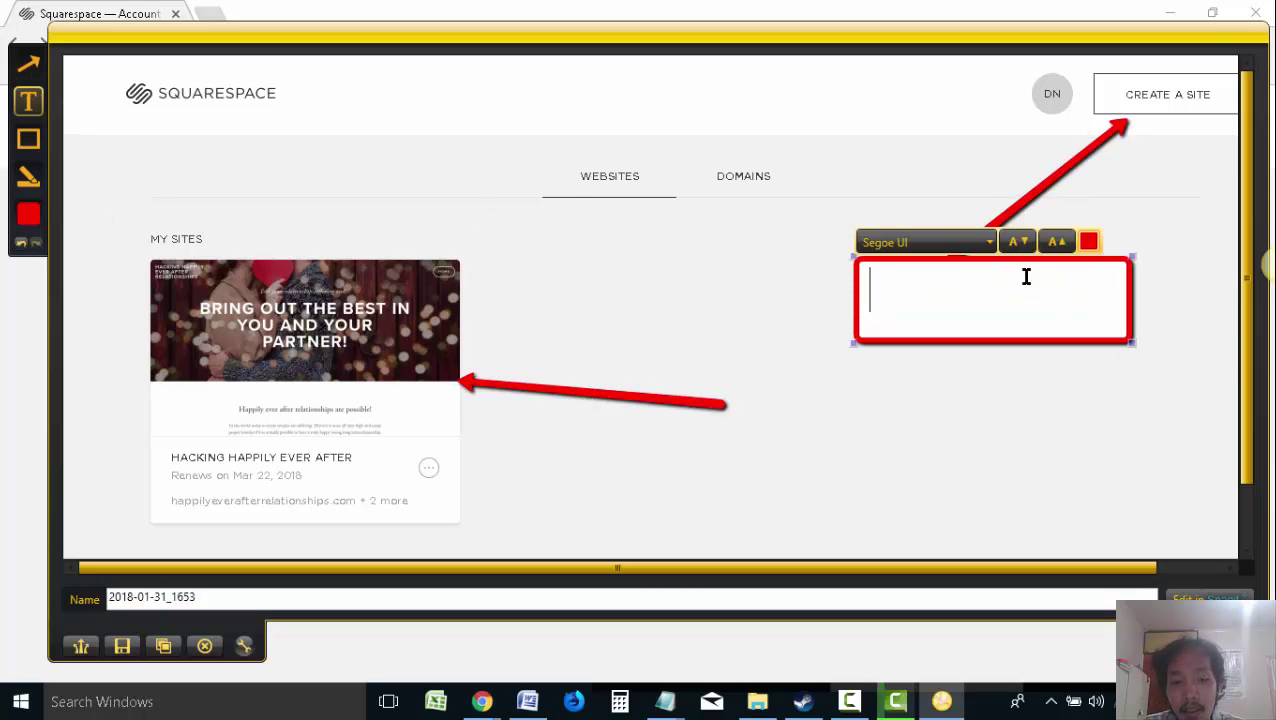
pyautogui.write('create a site')
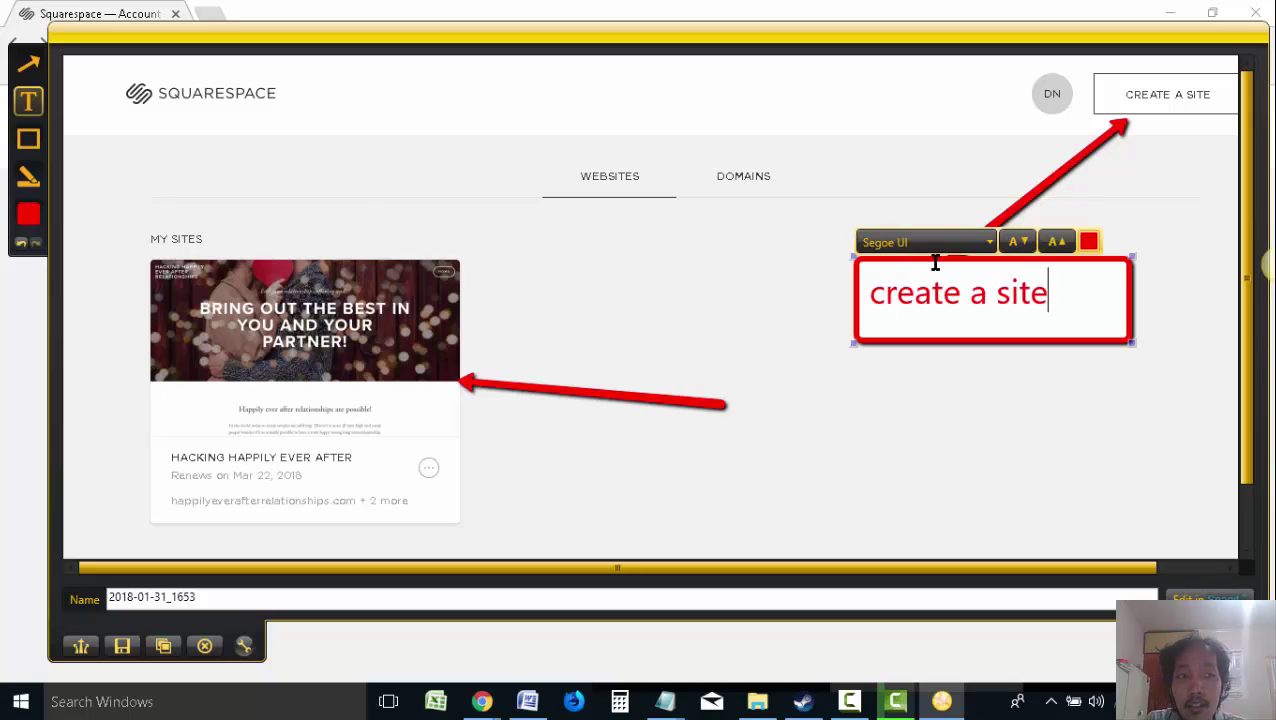
pyautogui.moveTo(681, 373); pyautogui.dragTo(857, 489)
pyautogui.write('cl')
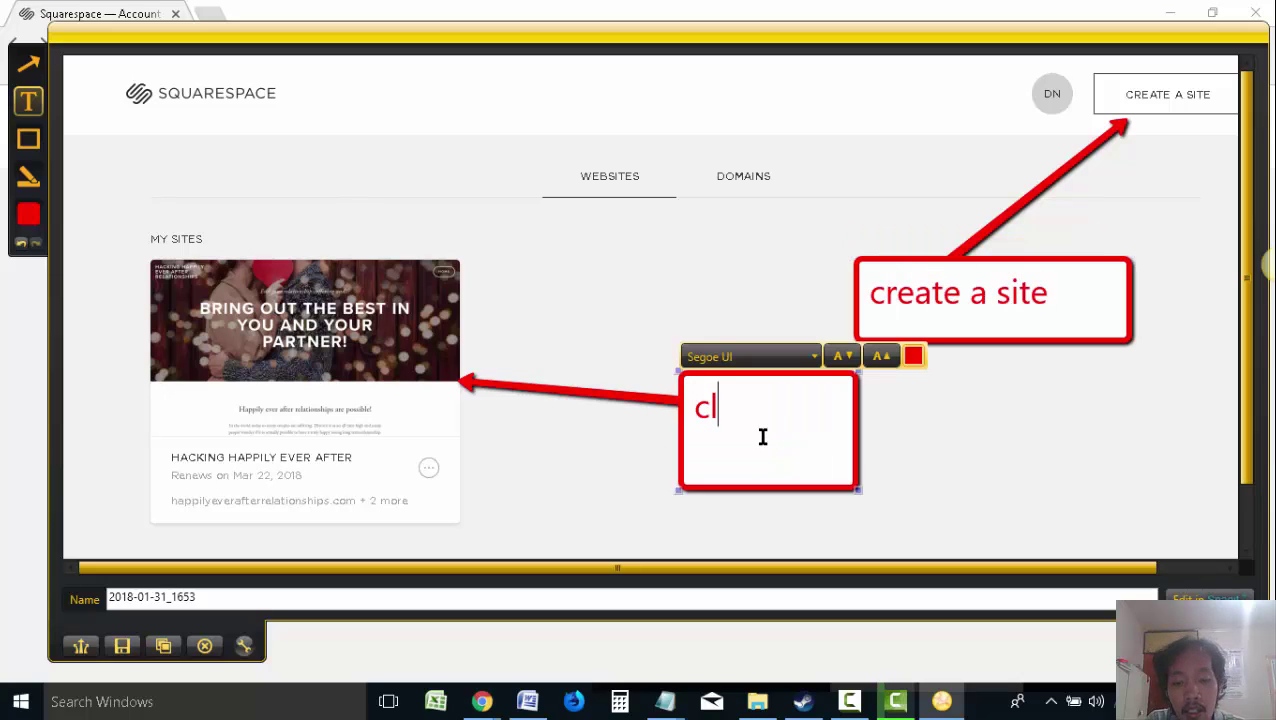
pyautogui.write('ick on the existing site')
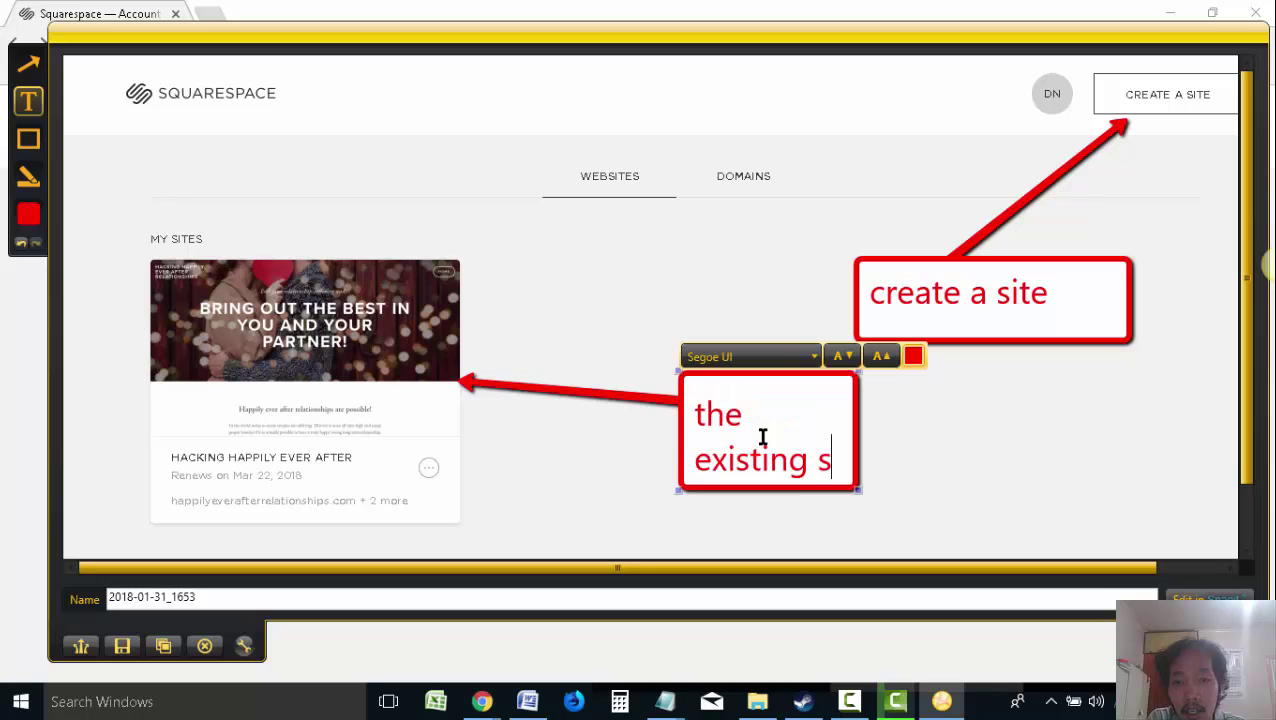
pyautogui.moveTo(858, 490); pyautogui.dragTo(940, 527)
pyautogui.click(163, 646)
# Paste the annotated account screenshot into the Word document below the squarespace.com link
pyautogui.click(527, 701)
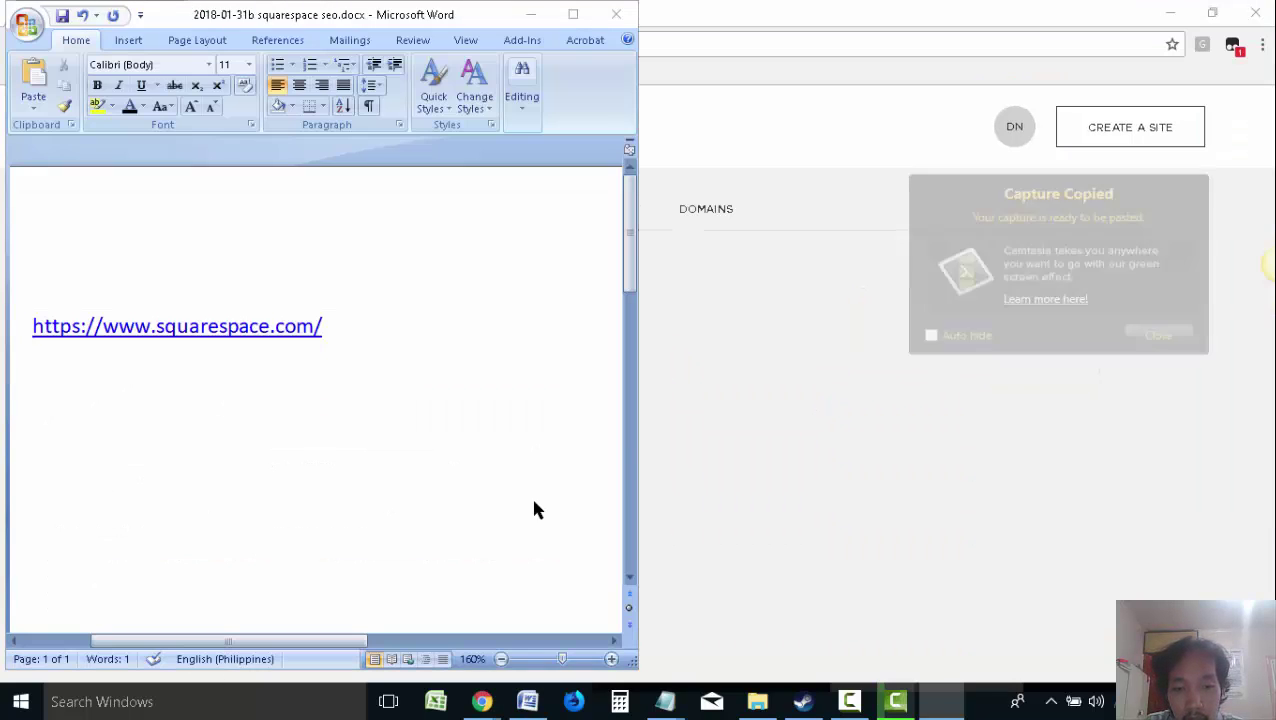
pyautogui.click(1150, 338)
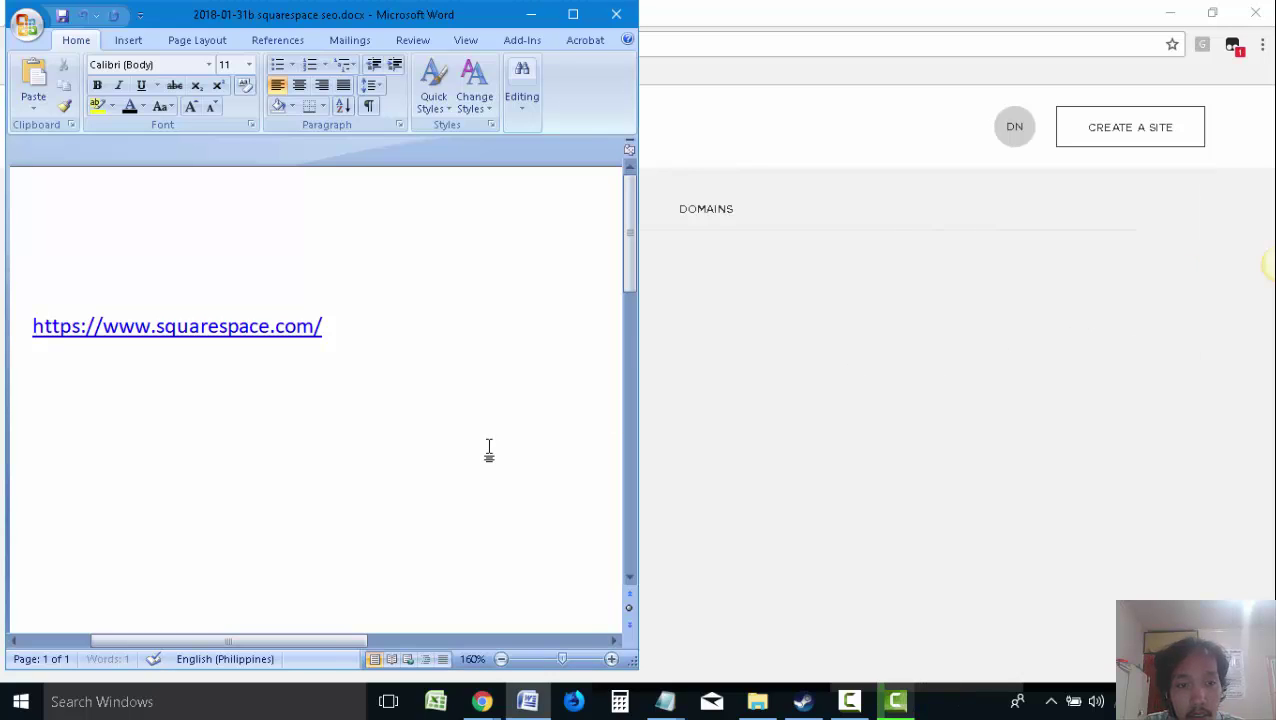
pyautogui.hotkey('ctrl', 'v')
pyautogui.scroll(10, 489, 450)
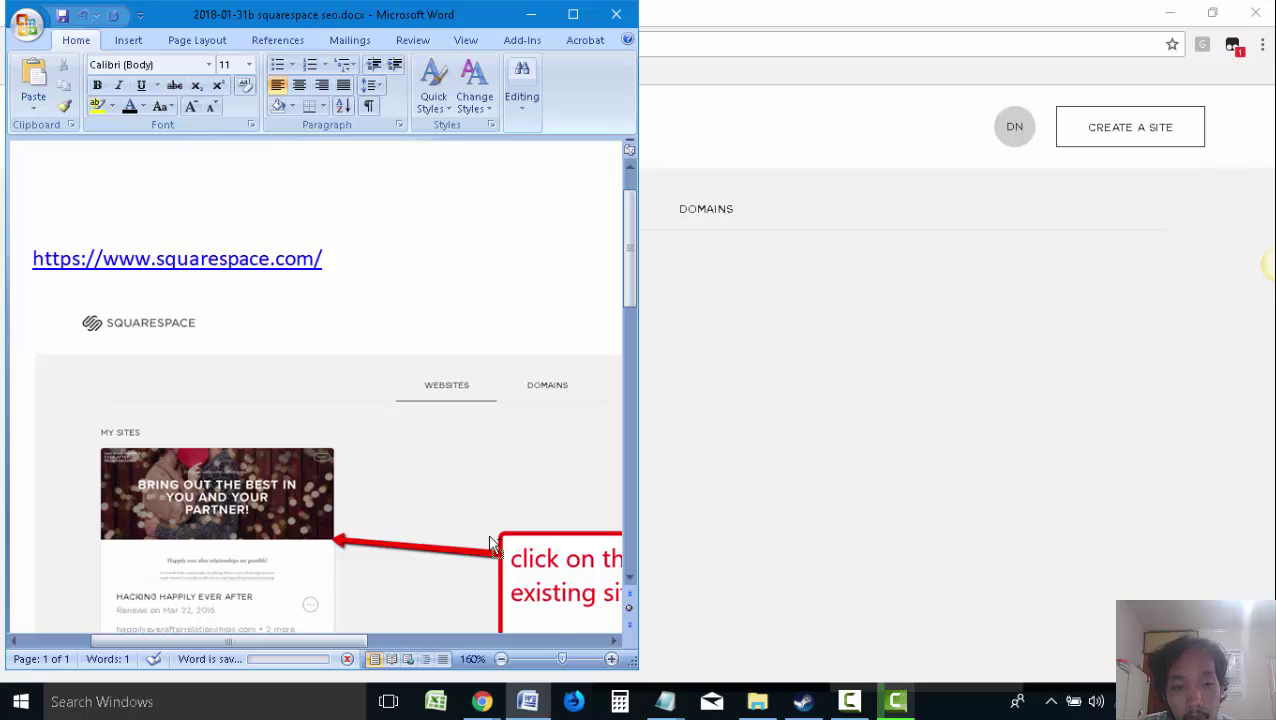
pyautogui.click(485, 701)
# Open the Hacking Happily Ever After site from My Sites on the account page
pyautogui.click(447, 601)
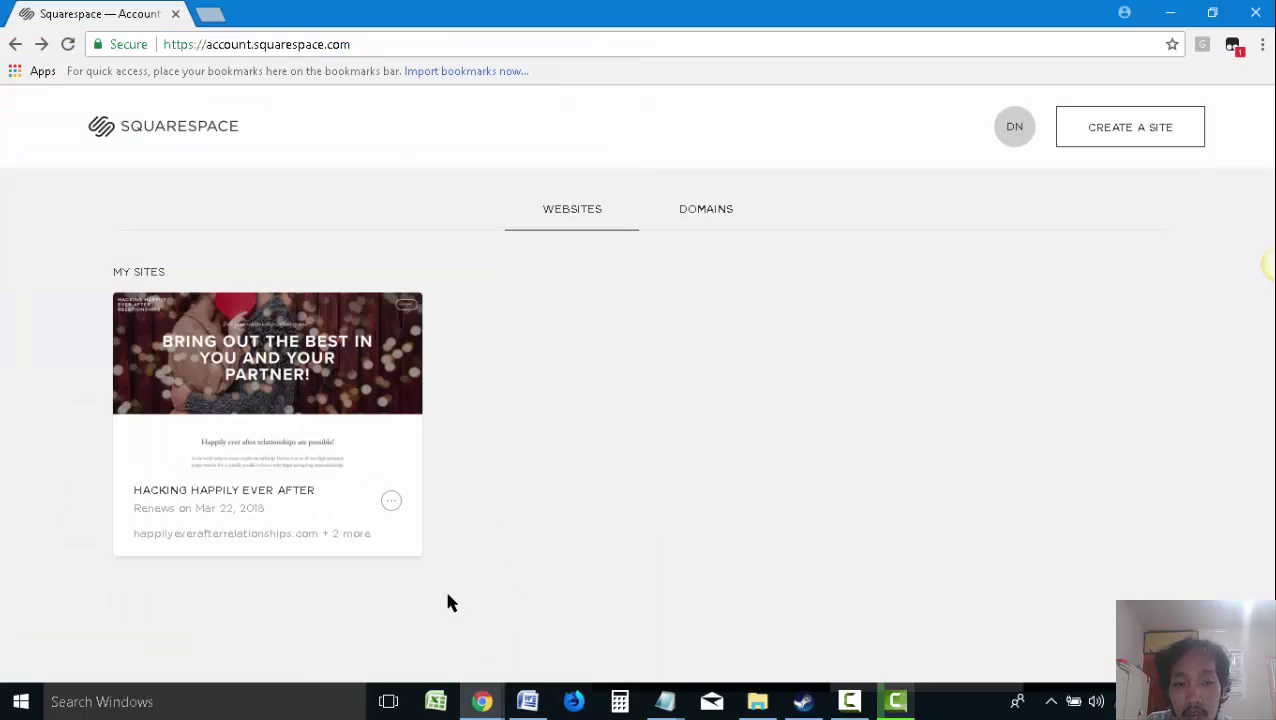
pyautogui.click(336, 384)
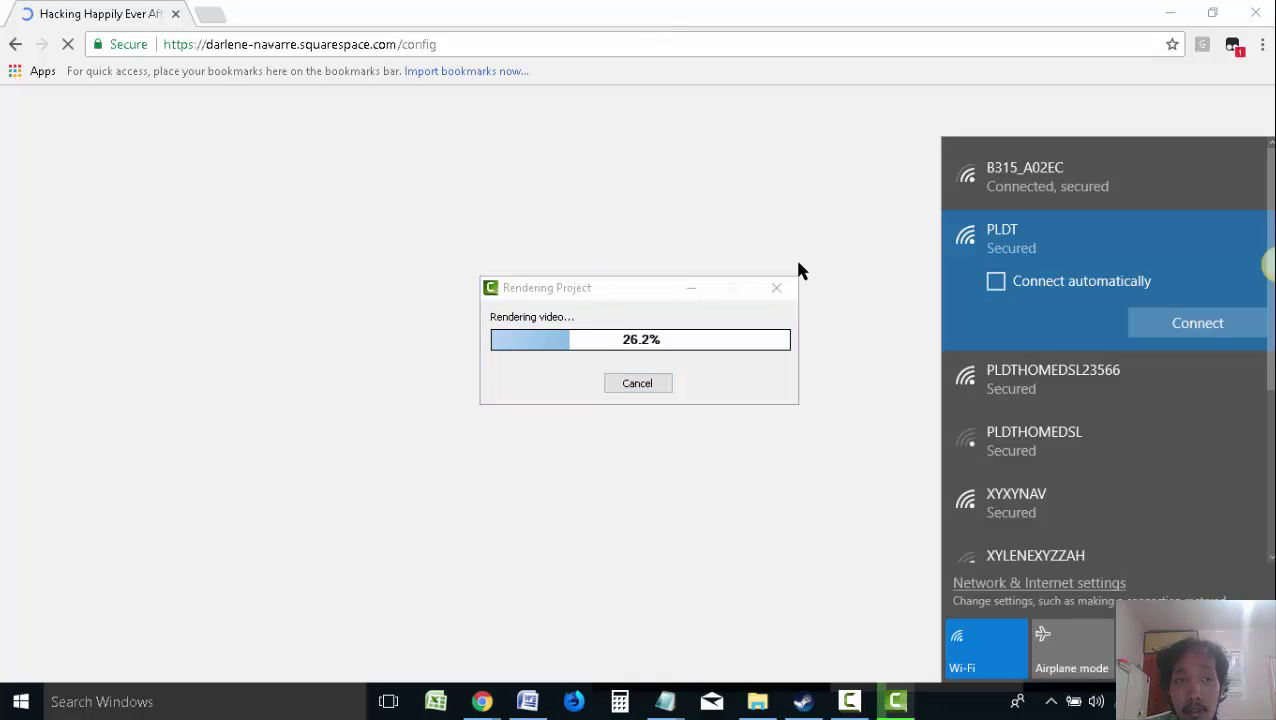
pyautogui.press('Return')
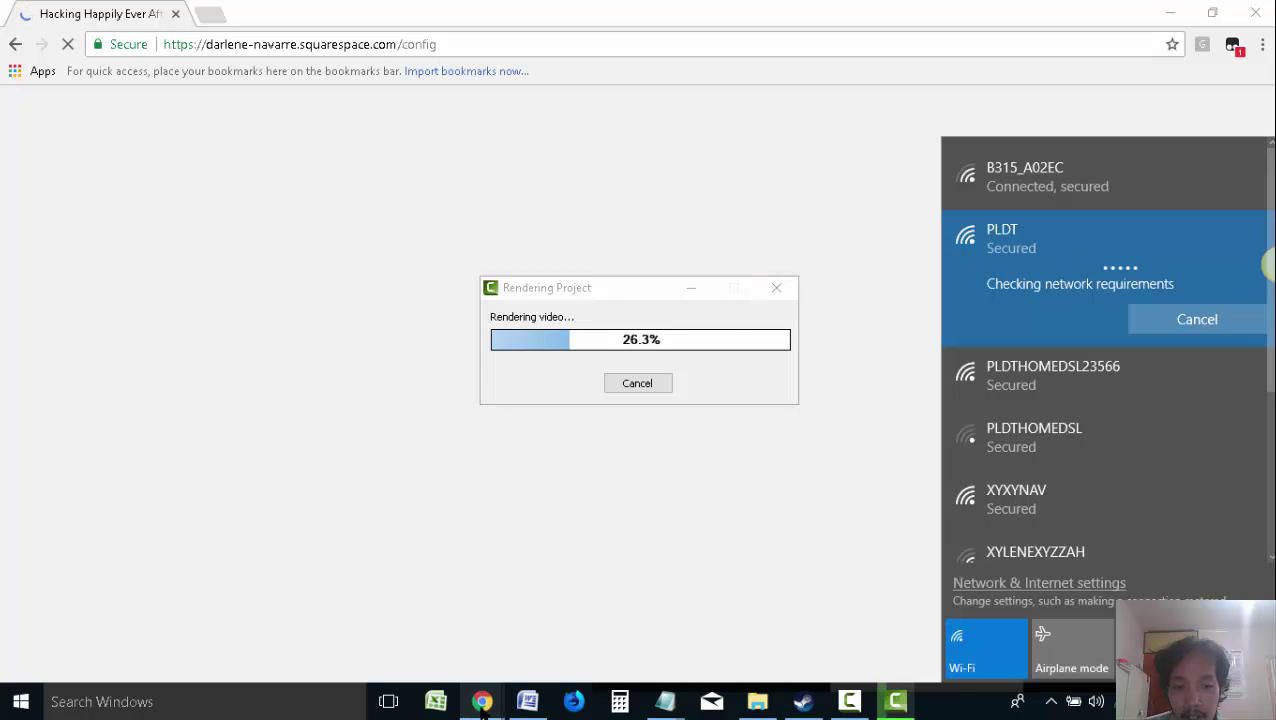
# Maximize the Squarespace homepage window, capture it as a Snagit image and copy it
pyautogui.moveTo(482, 701)
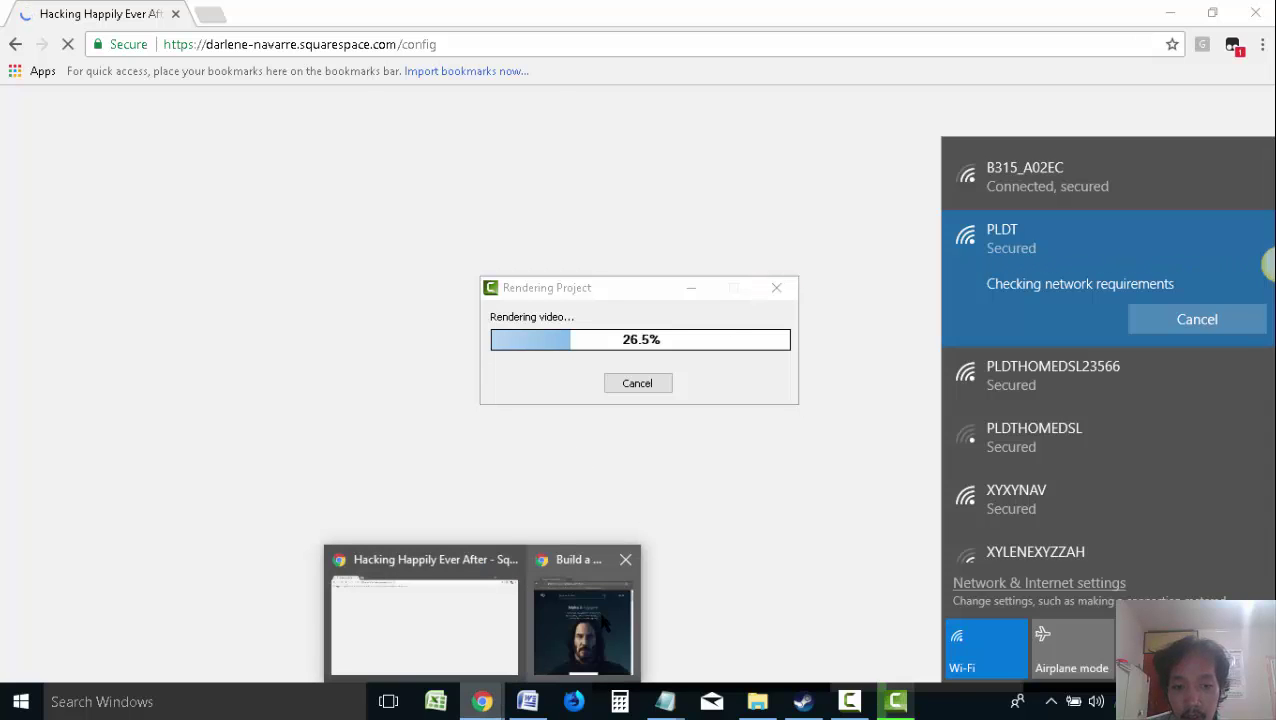
pyautogui.click(606, 592)
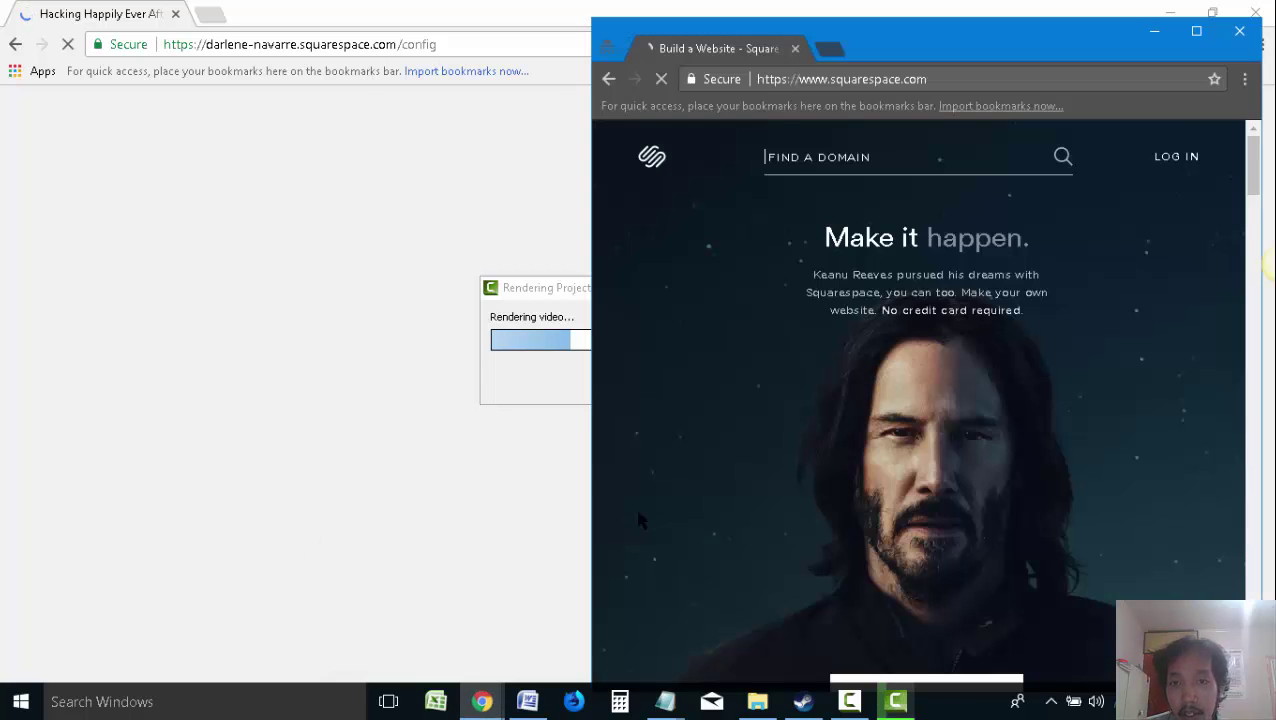
pyautogui.click(1196, 31)
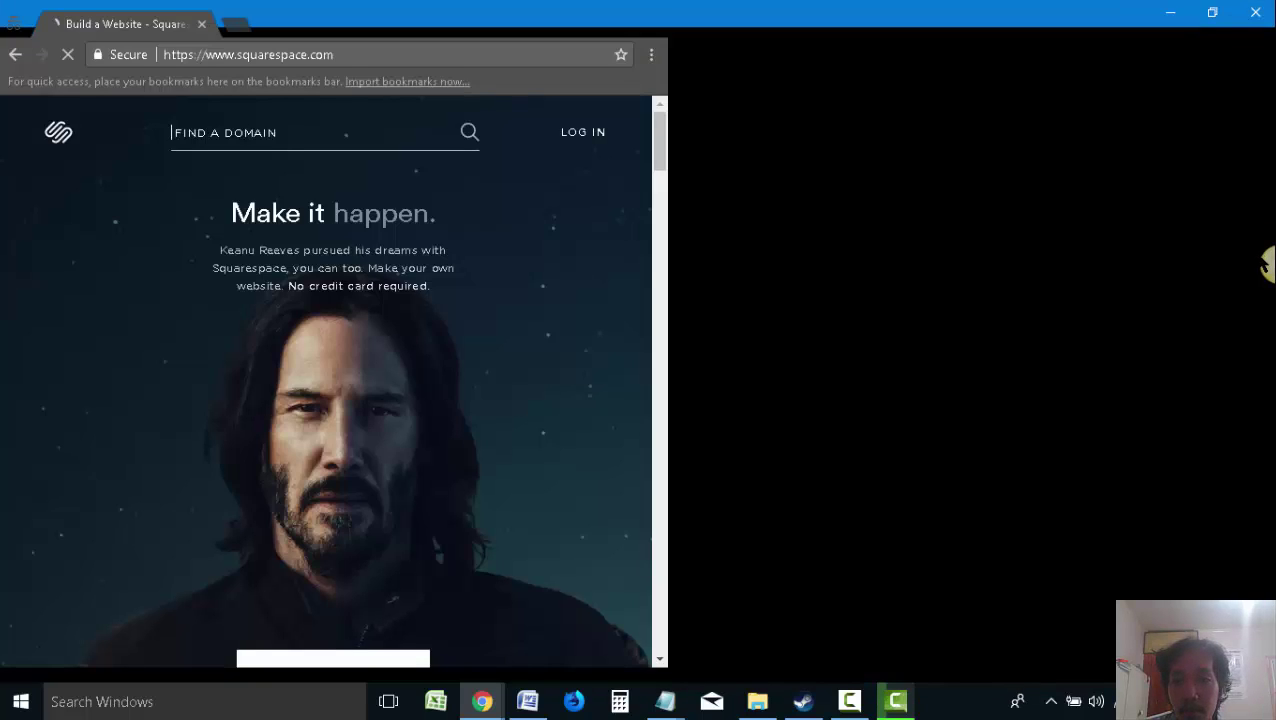
pyautogui.moveTo(1268, 264)
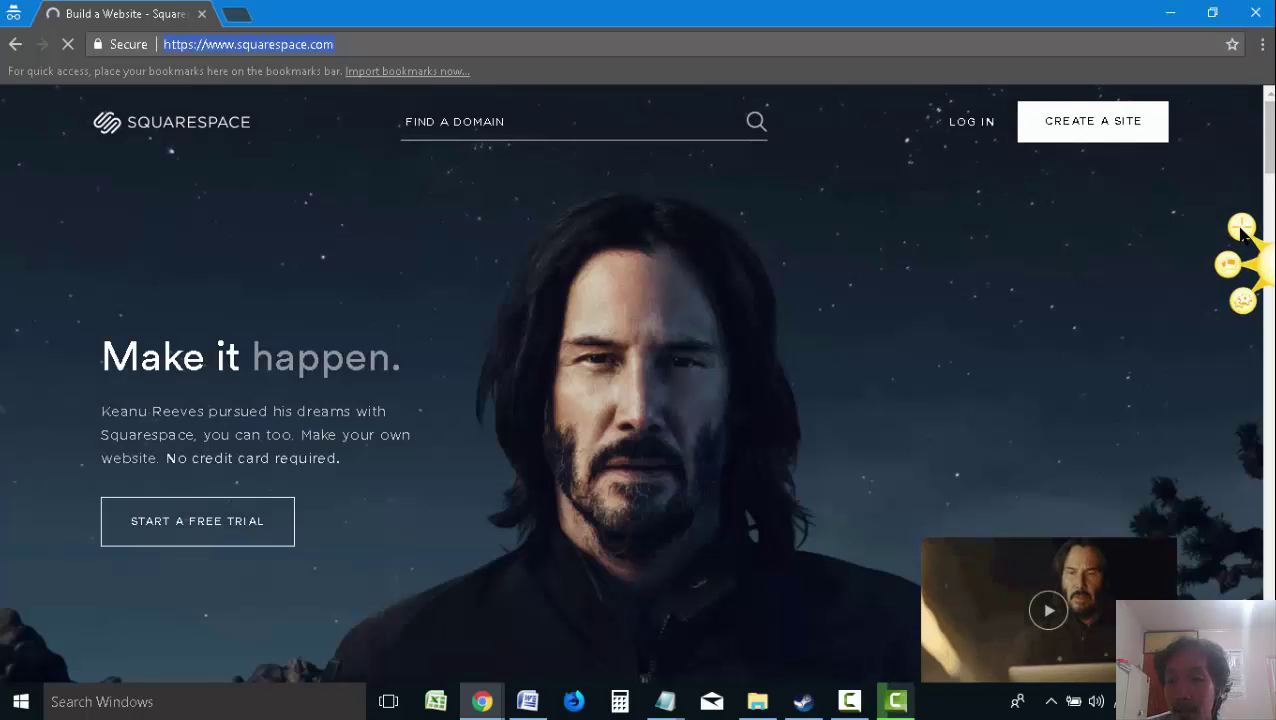
pyautogui.click(1240, 228)
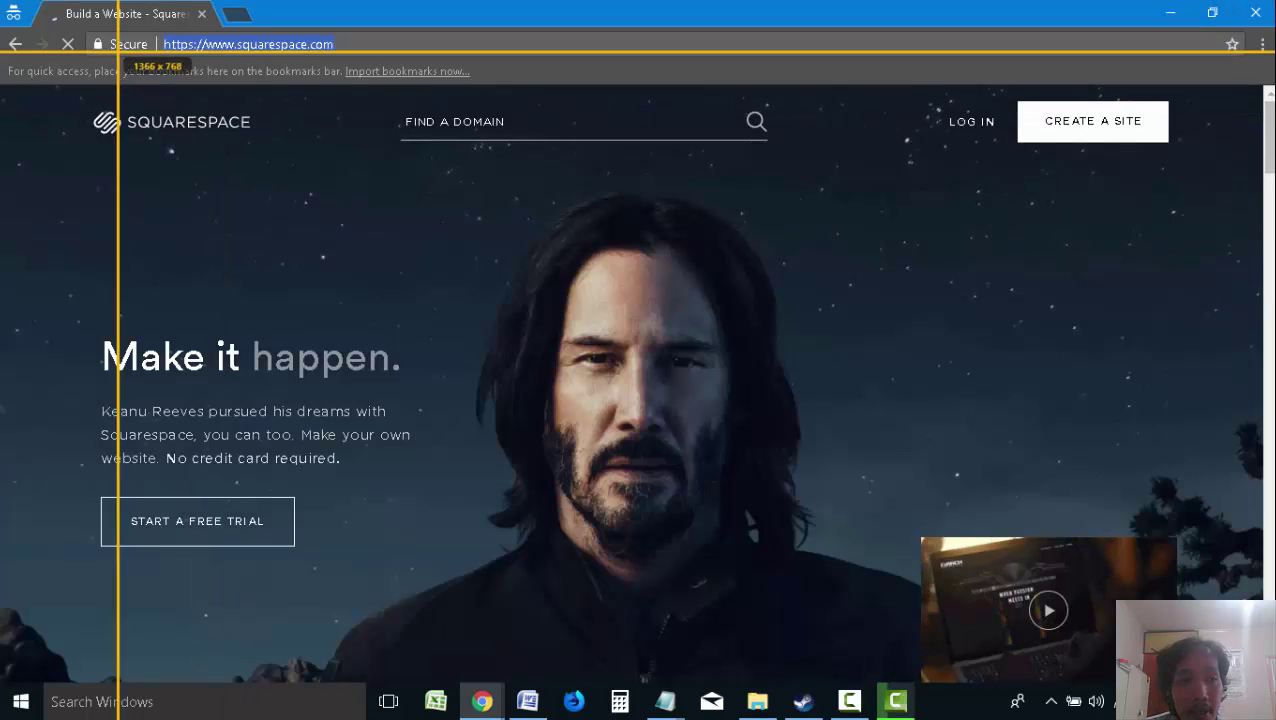
pyautogui.moveTo(1, 31); pyautogui.dragTo(1235, 675)
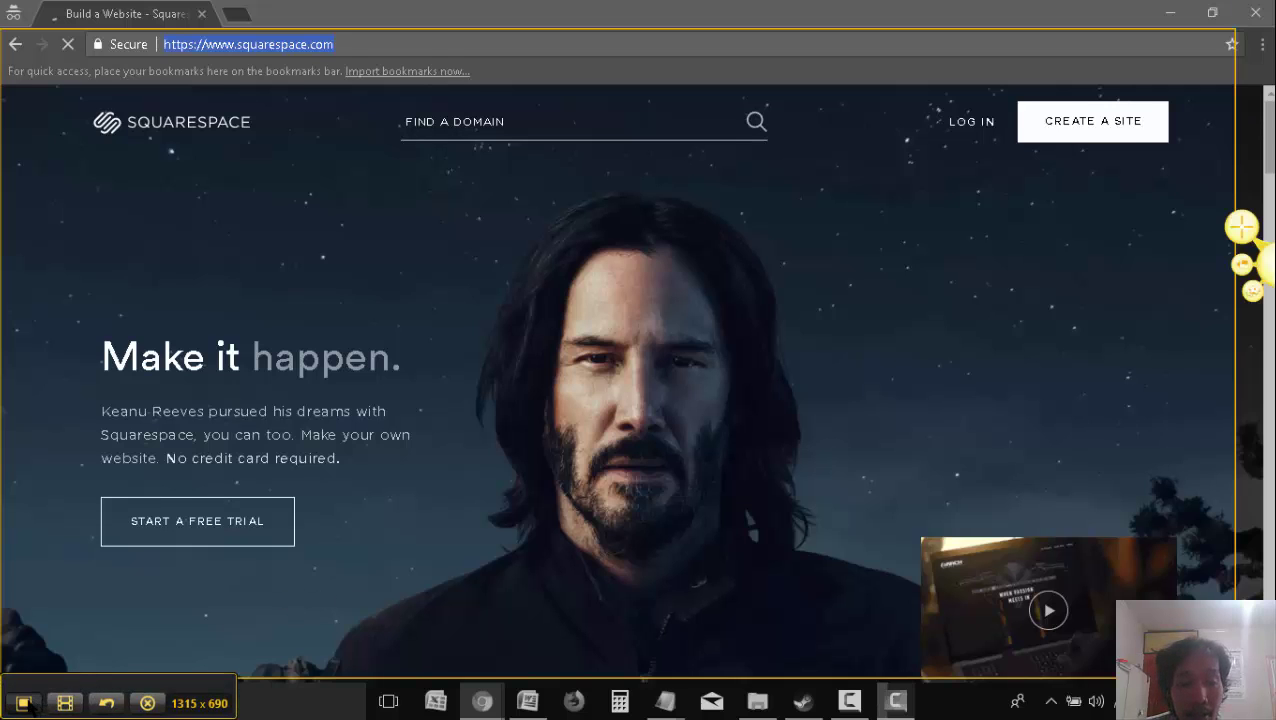
pyautogui.click(26, 703)
pyautogui.click(165, 647)
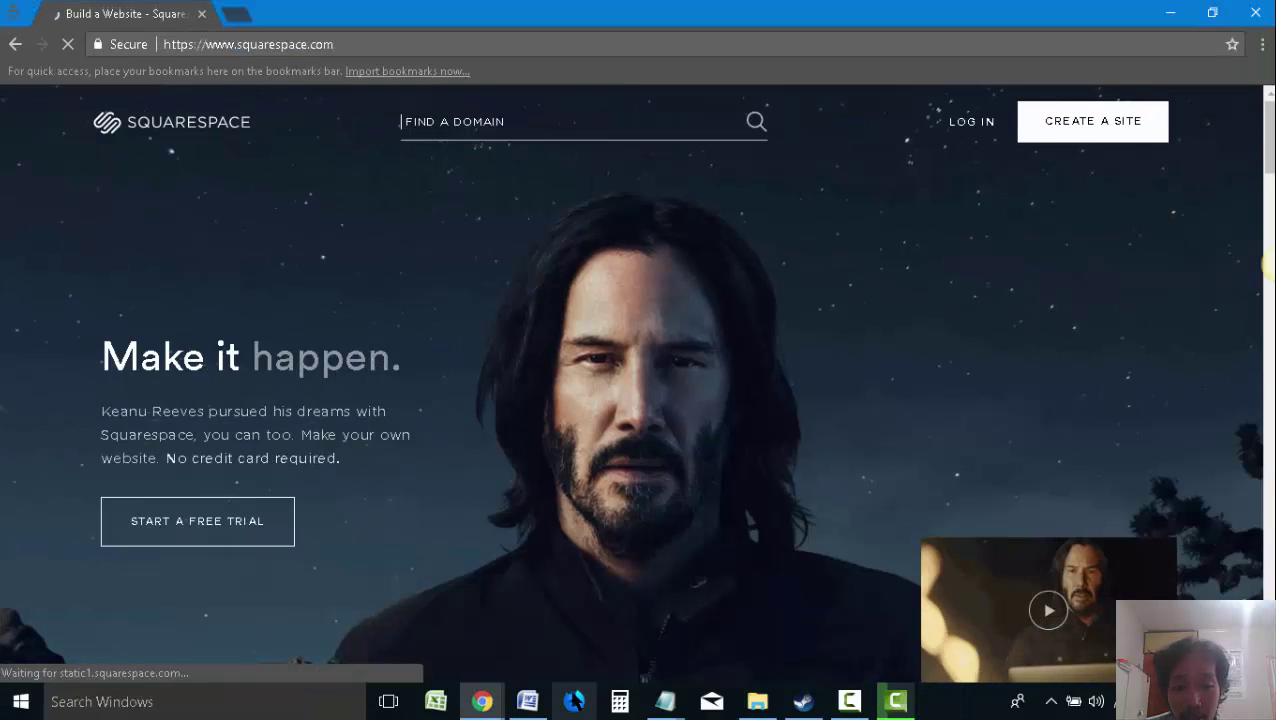
pyautogui.click(527, 701)
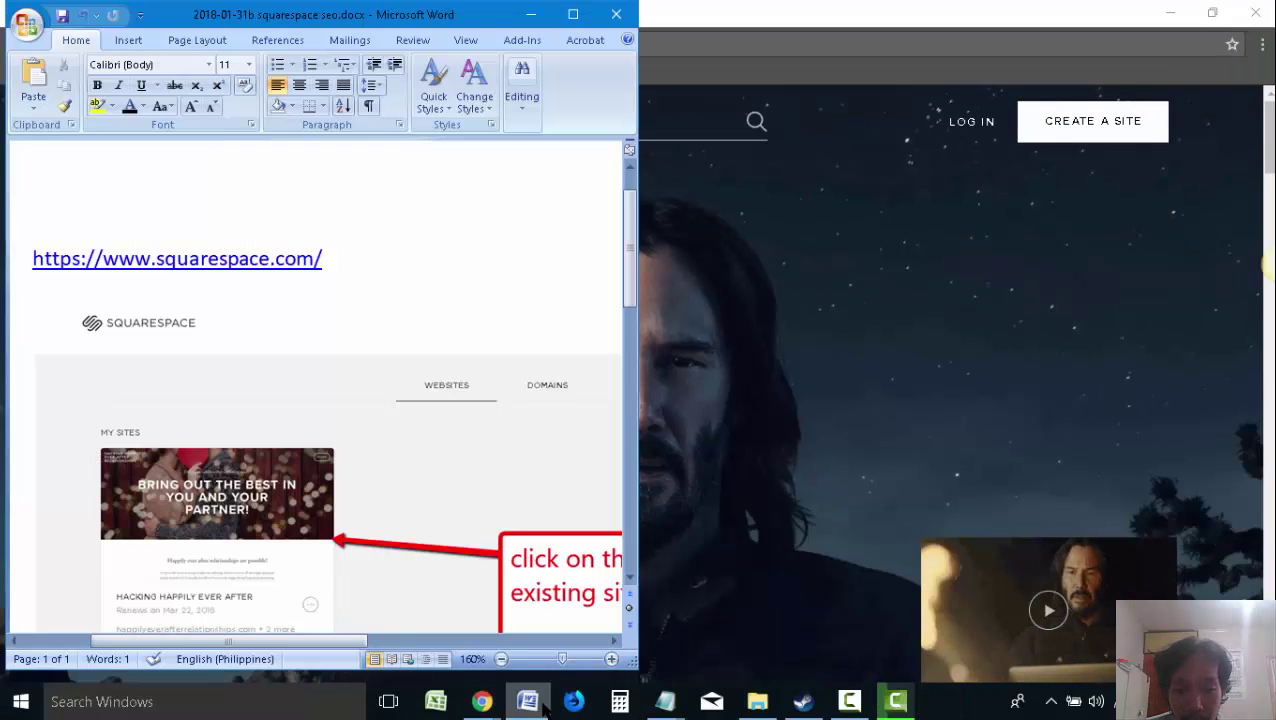
# Maximize Word and delete the homepage screenshot pasted in the wrong place
pyautogui.click(573, 14)
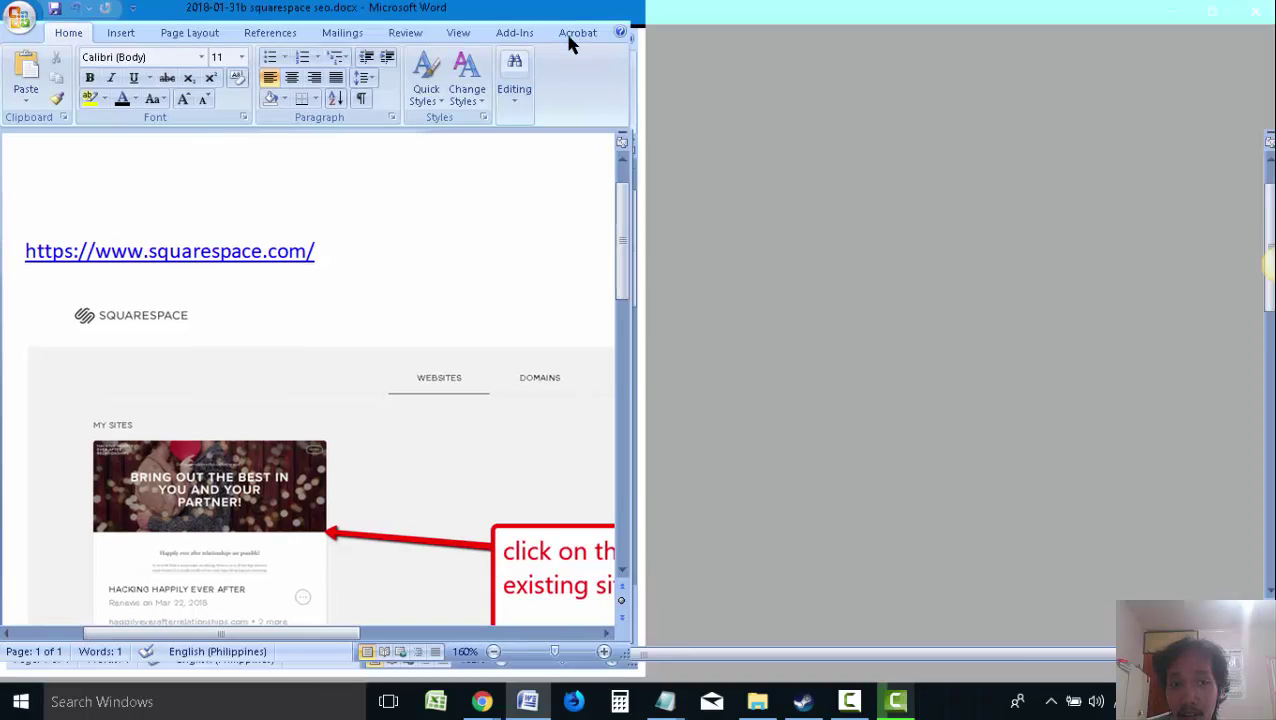
pyautogui.scroll(-5, 803, 413)
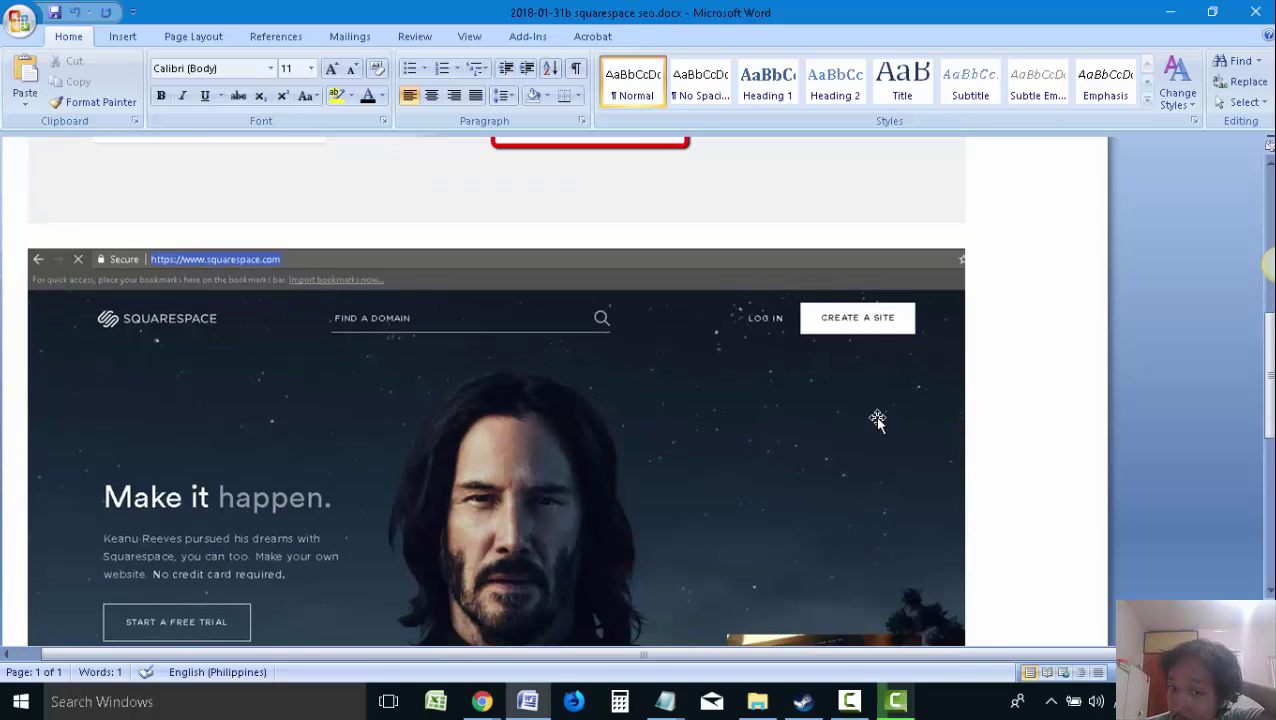
pyautogui.scroll(3, 877, 420)
pyautogui.click(863, 476)
pyautogui.press('Delete')
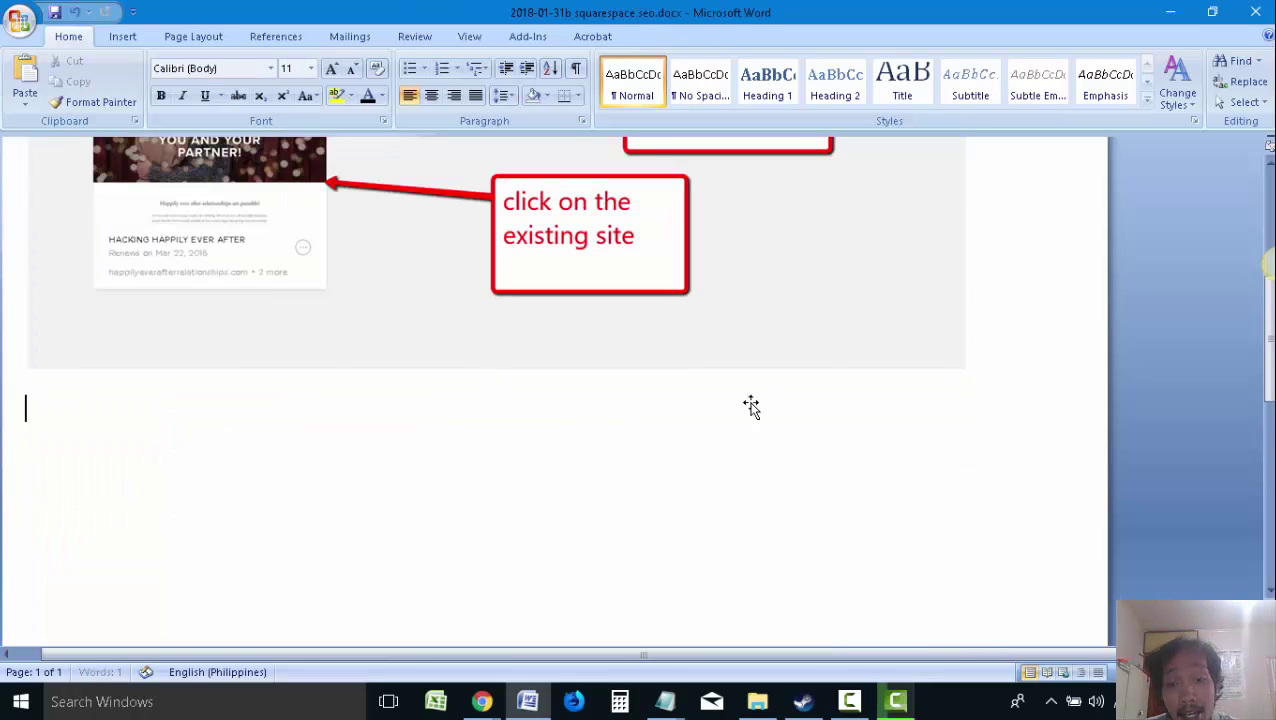
# Paste the homepage screenshot on a new line right after the squarespace.com link
pyautogui.scroll(5, 484, 342)
pyautogui.click(462, 330)
pyautogui.press('Return')
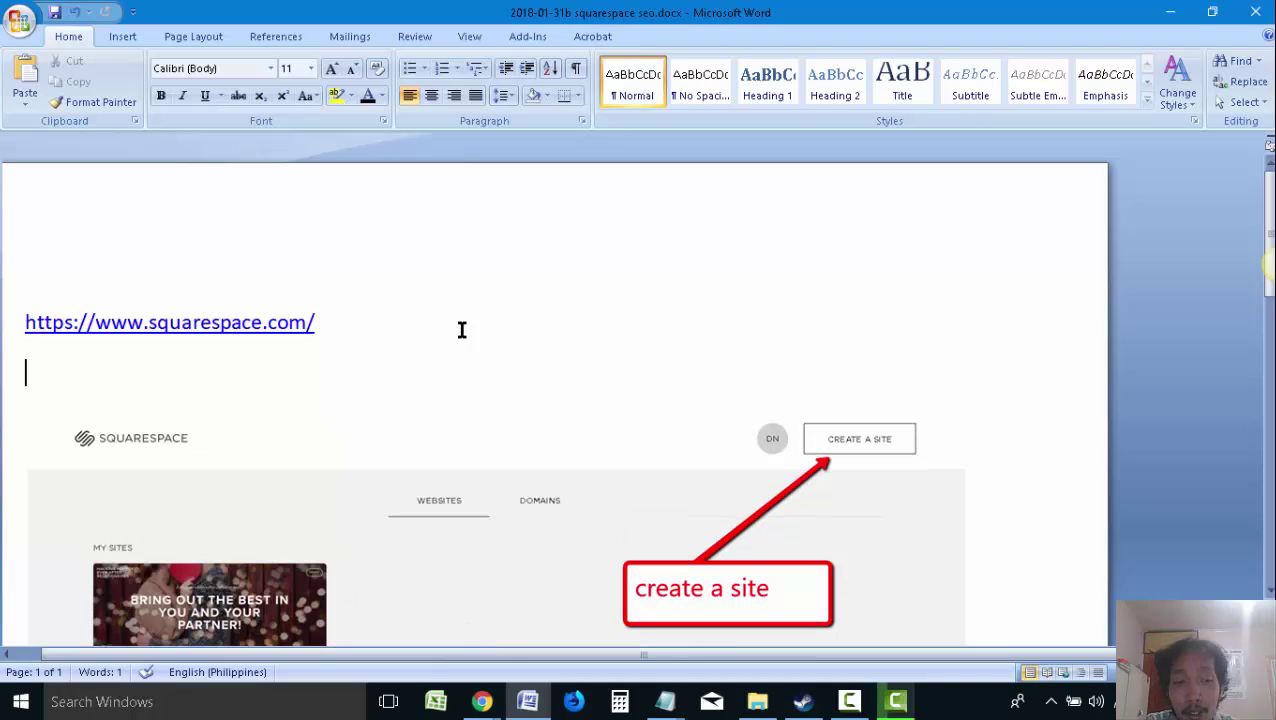
pyautogui.hotkey('ctrl', 'v')
pyautogui.scroll(-5, 446, 344)
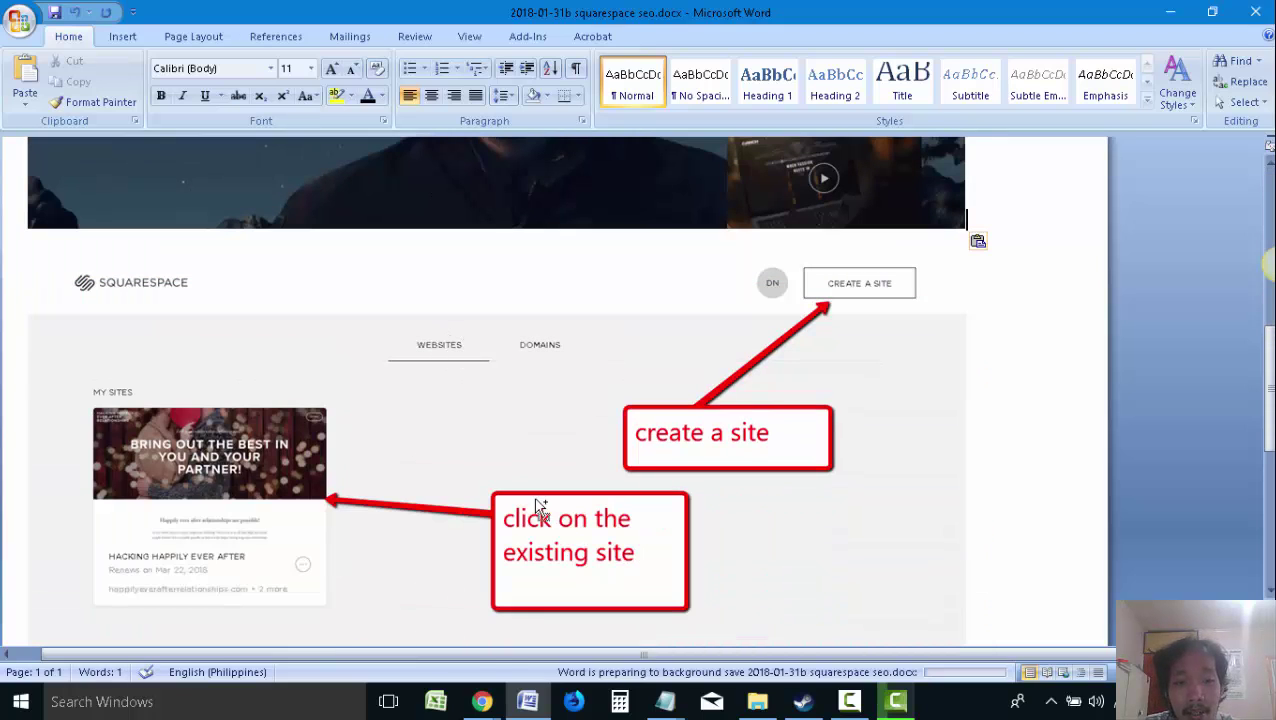
pyautogui.moveTo(482, 701)
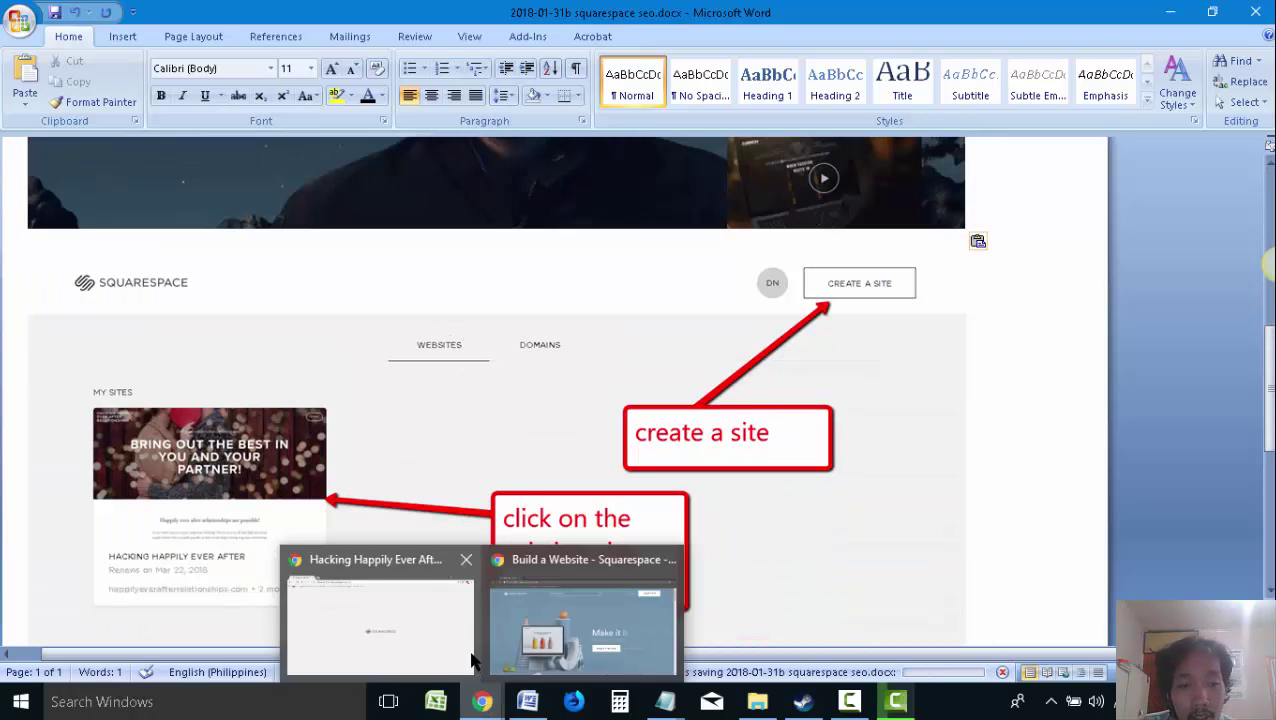
pyautogui.click(502, 612)
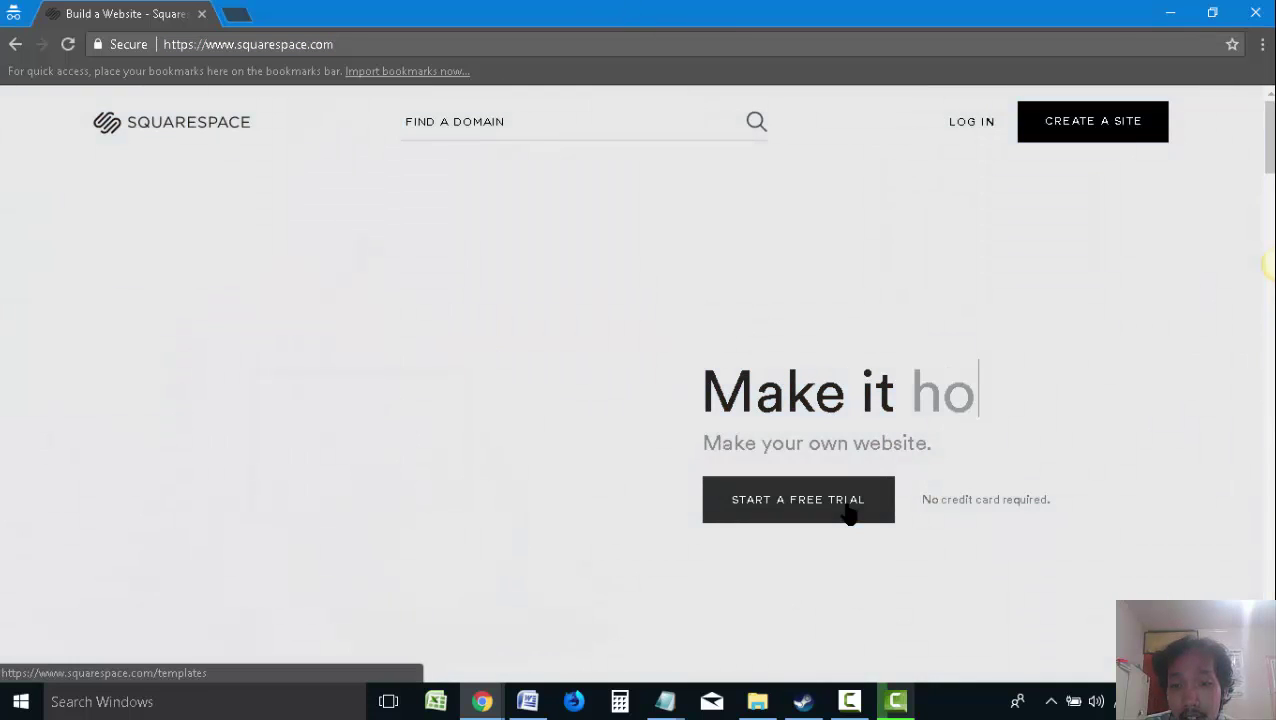
# Start a free trial to browse the templates page, then return to the Squarespace home page
pyautogui.click(848, 512)
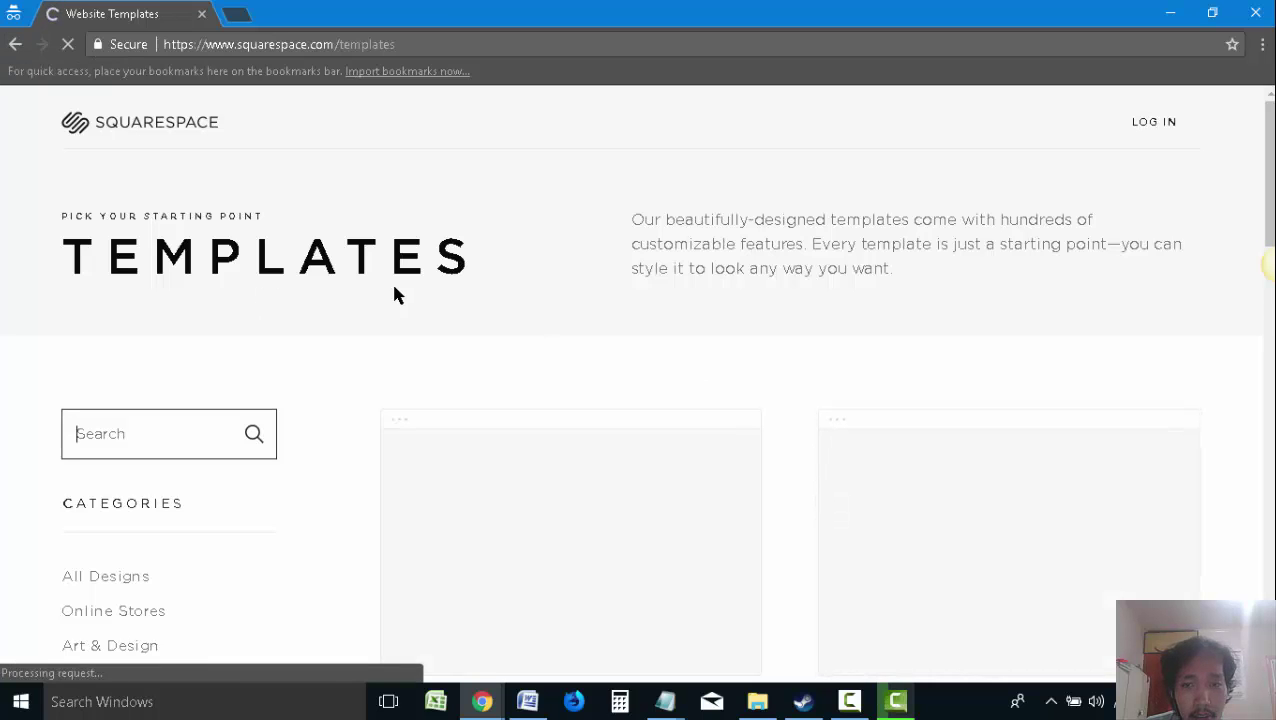
pyautogui.scroll(-4, 1014, 330)
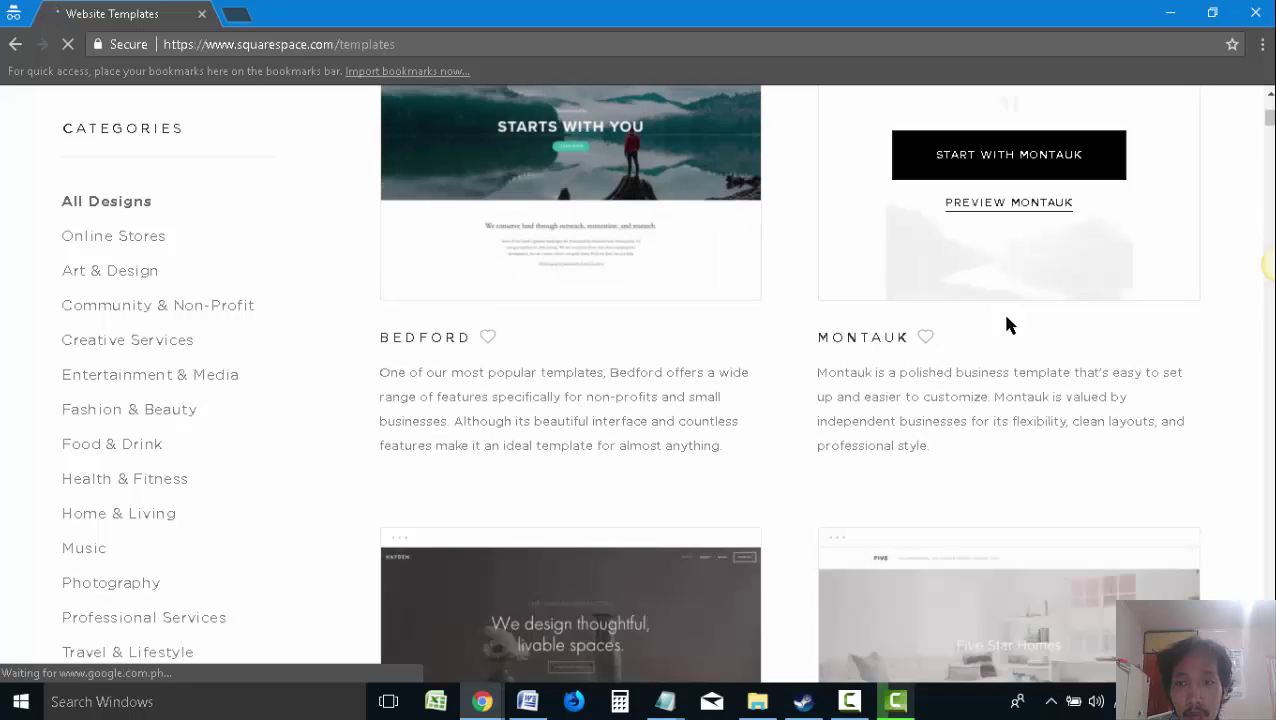
pyautogui.scroll(1, 1095, 440)
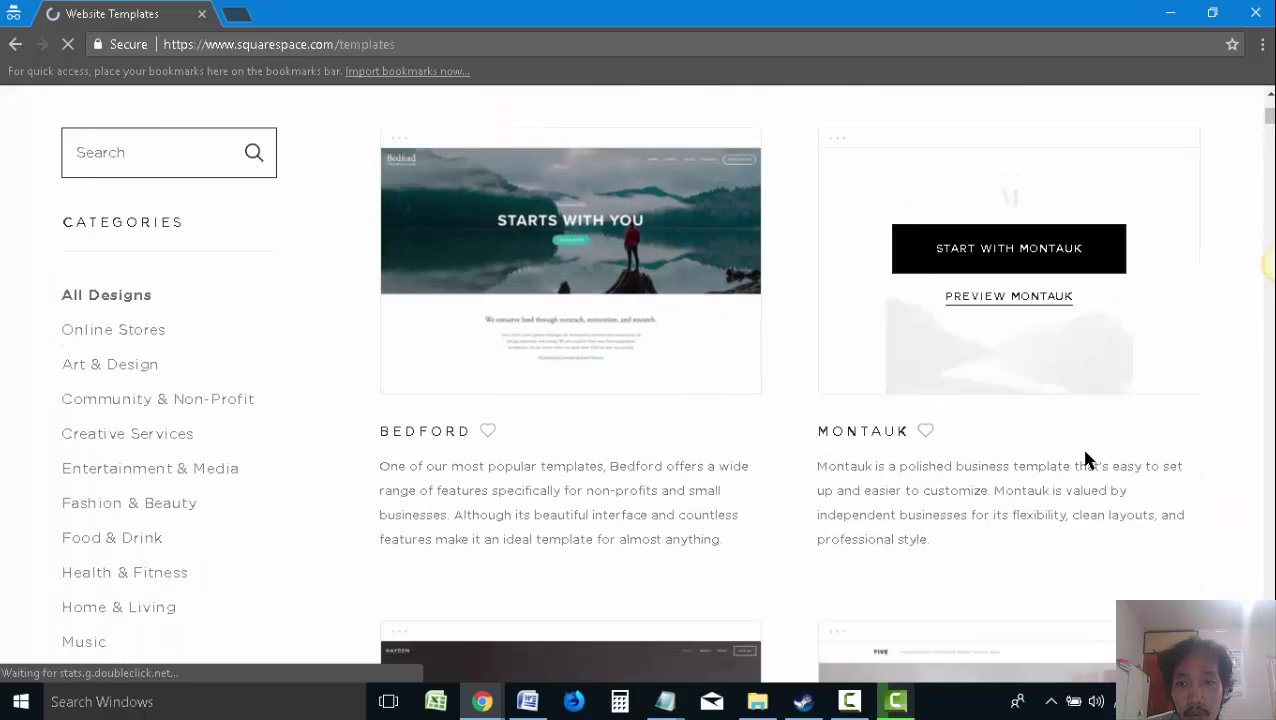
pyautogui.scroll(-6, 150, 209)
pyautogui.click(15, 46)
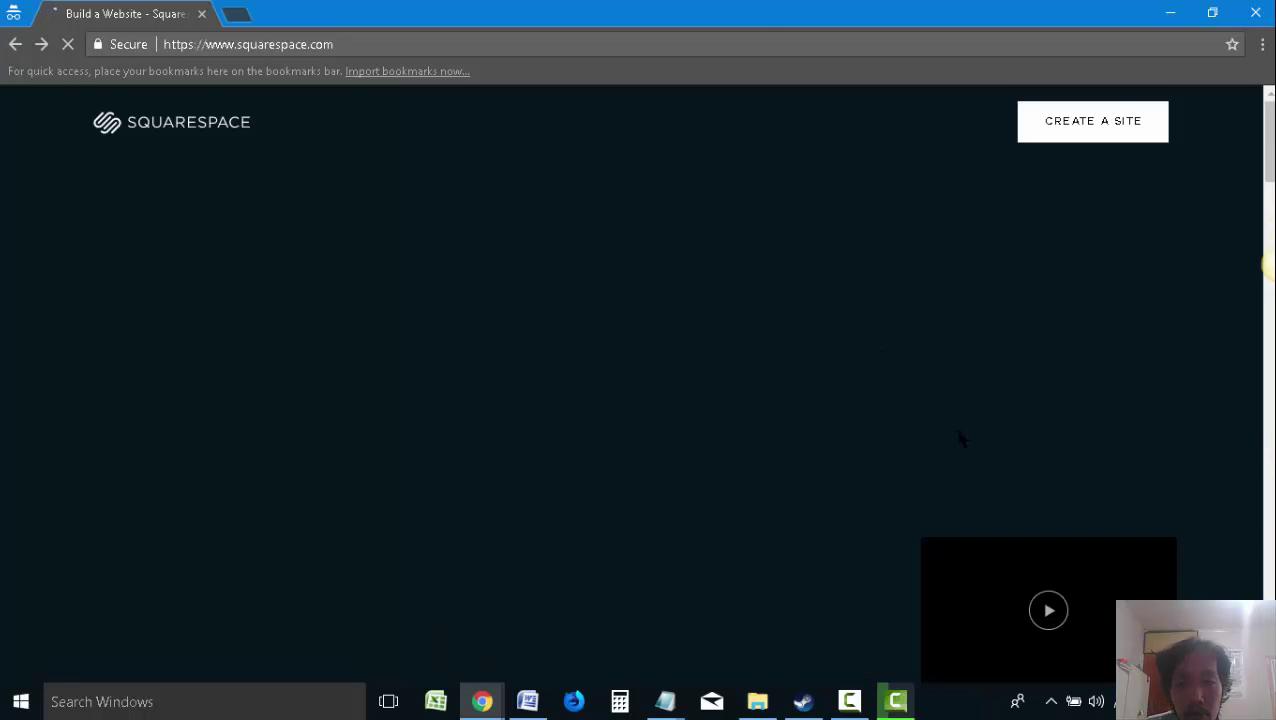
pyautogui.scroll(-3, 958, 440)
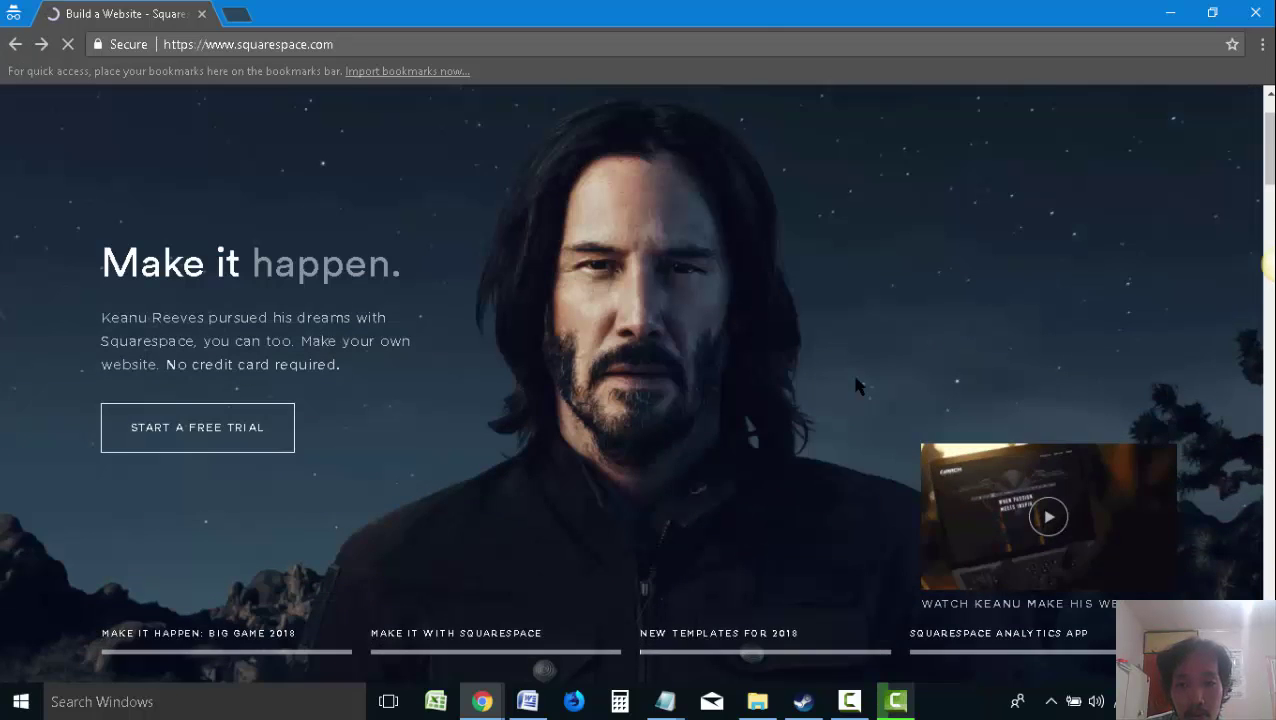
pyautogui.scroll(3, 850, 371)
# Reopen the templates and start with the Montauk template to reach the Create an account form
pyautogui.click(224, 527)
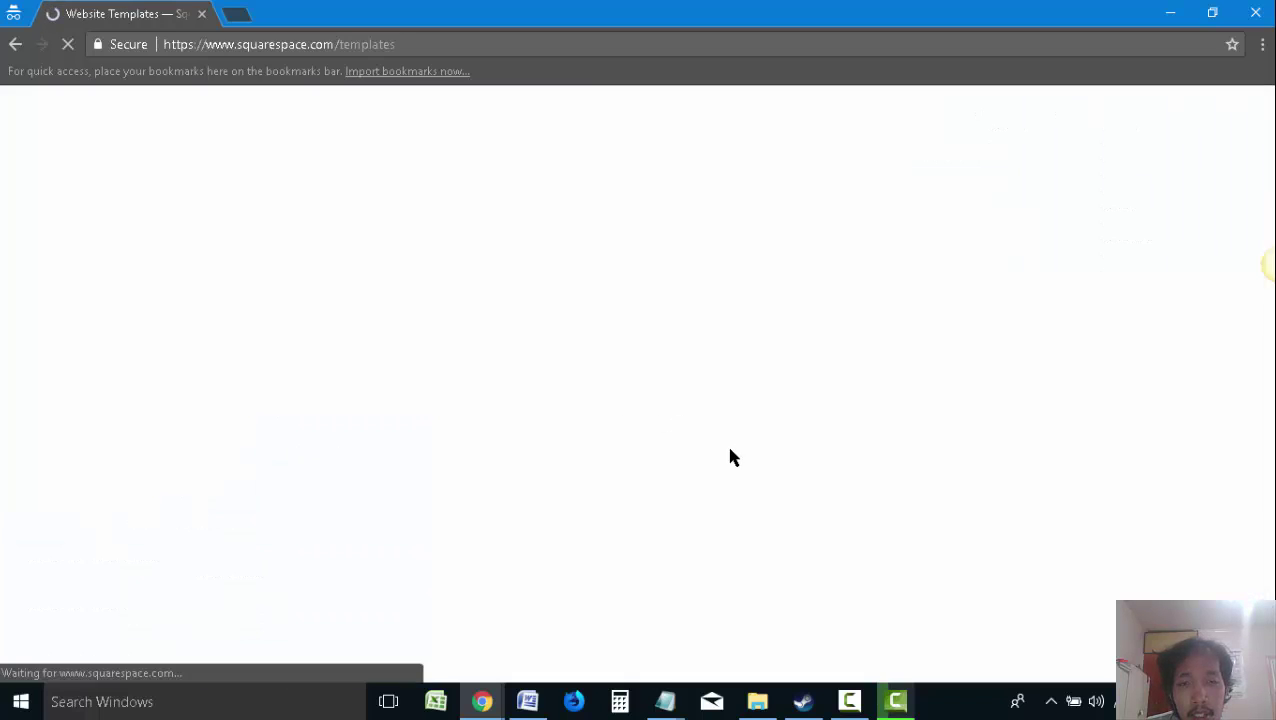
pyautogui.scroll(-3, 730, 446)
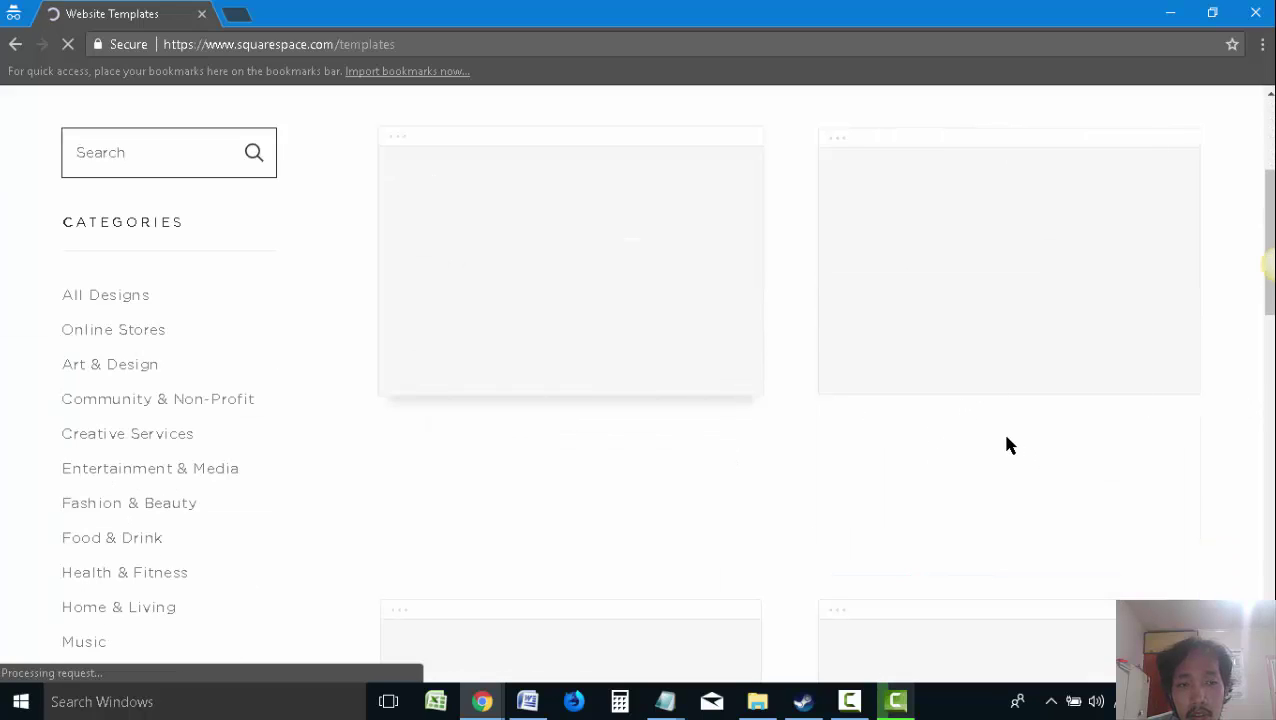
pyautogui.scroll(-4, 1154, 459)
pyautogui.scroll(3, 1140, 455)
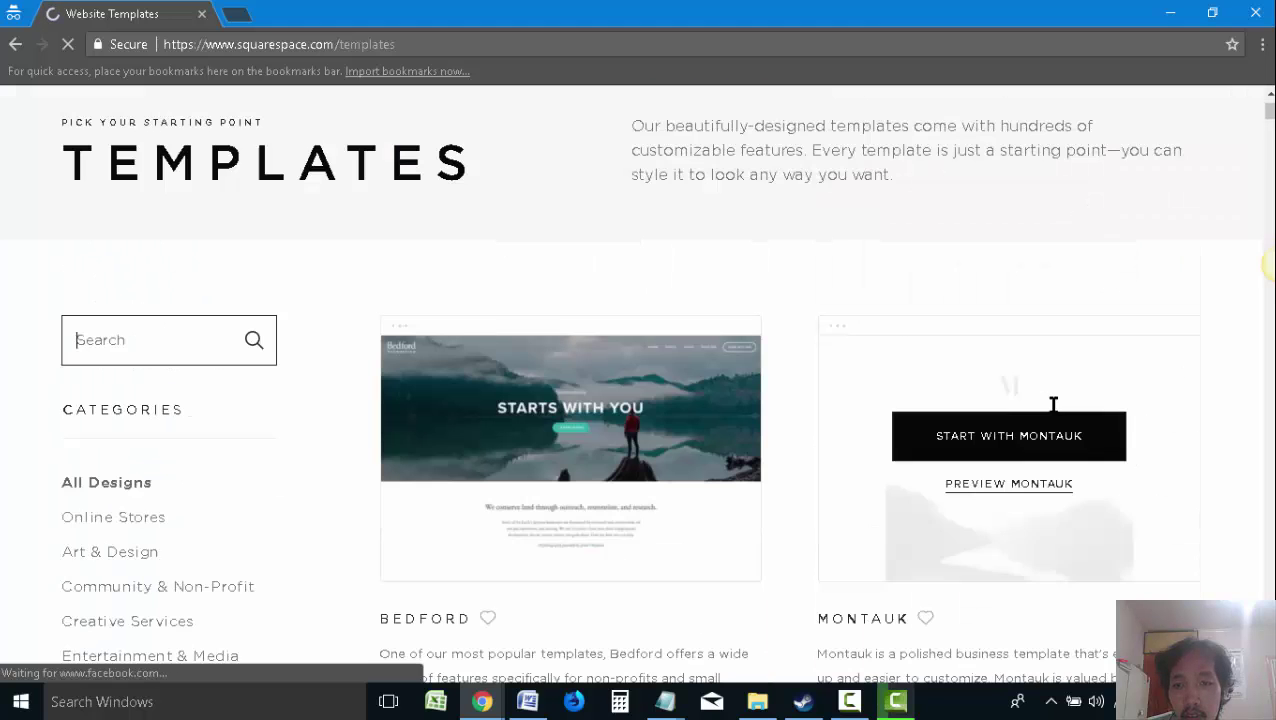
pyautogui.click(1025, 447)
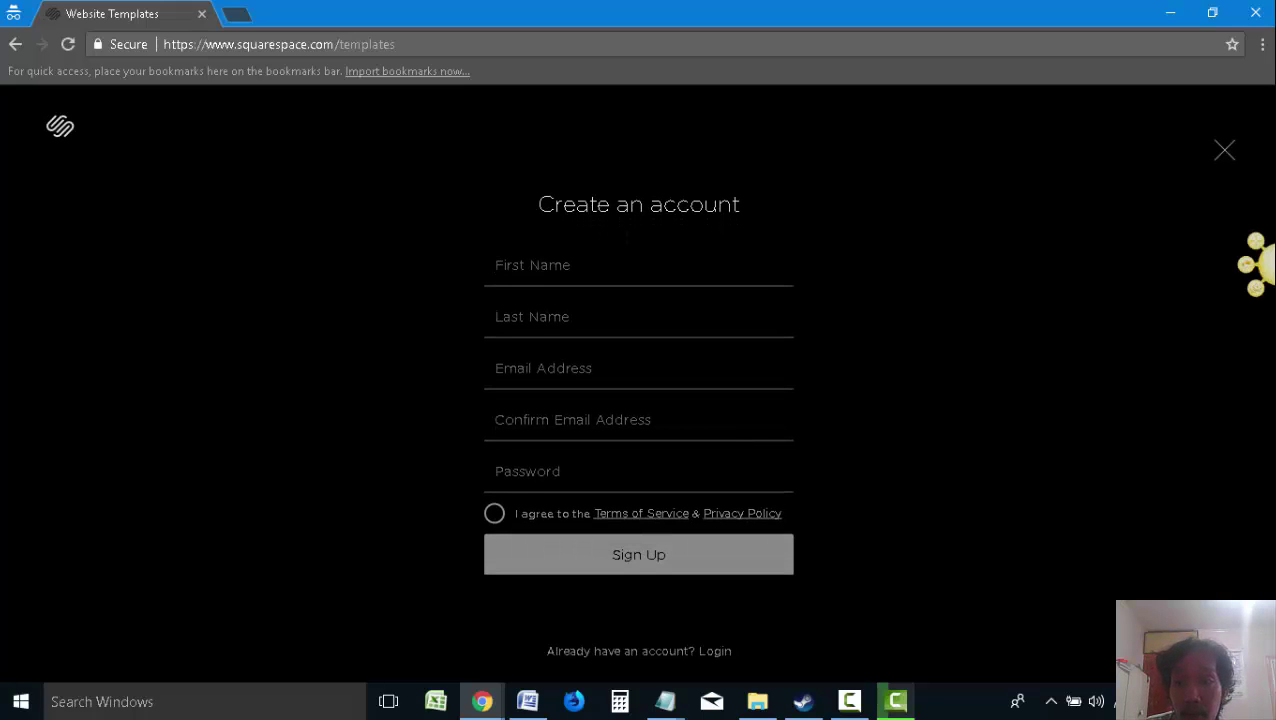
# Capture the Squarespace homepage and paste the banner and squarespace.com browser screenshots into the guide
pyautogui.click(1270, 265)
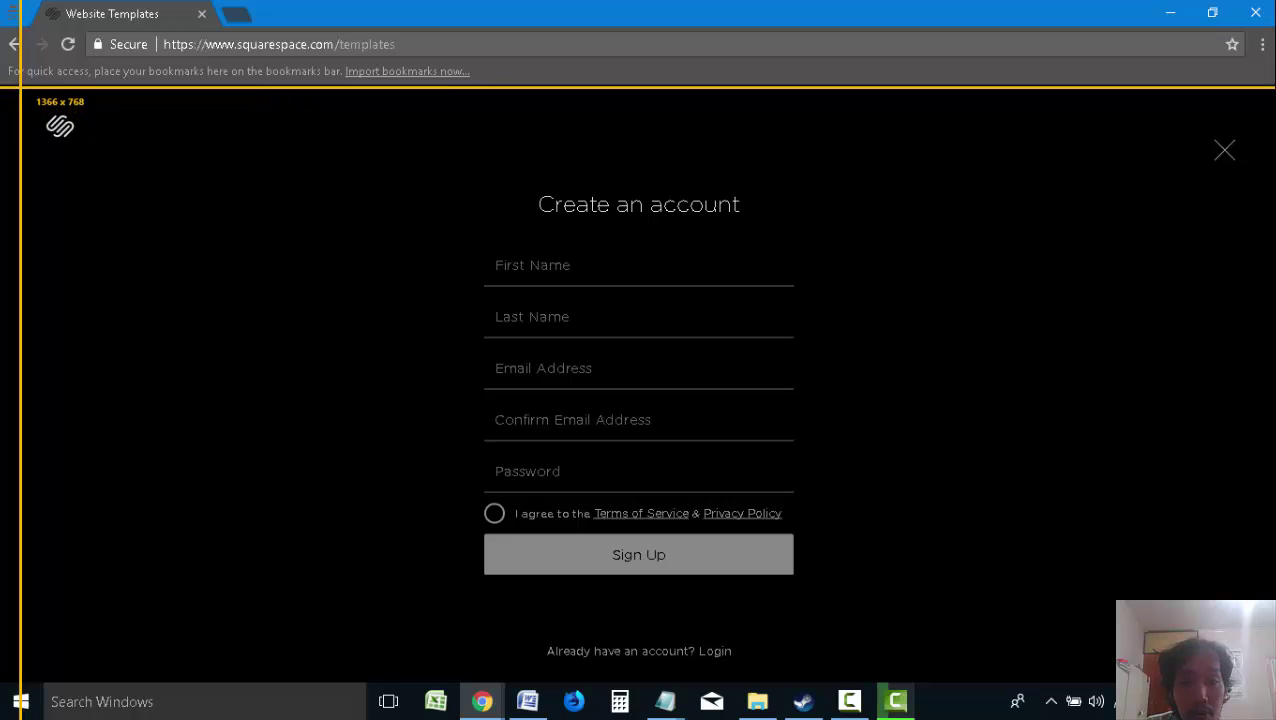
pyautogui.click(20, 88)
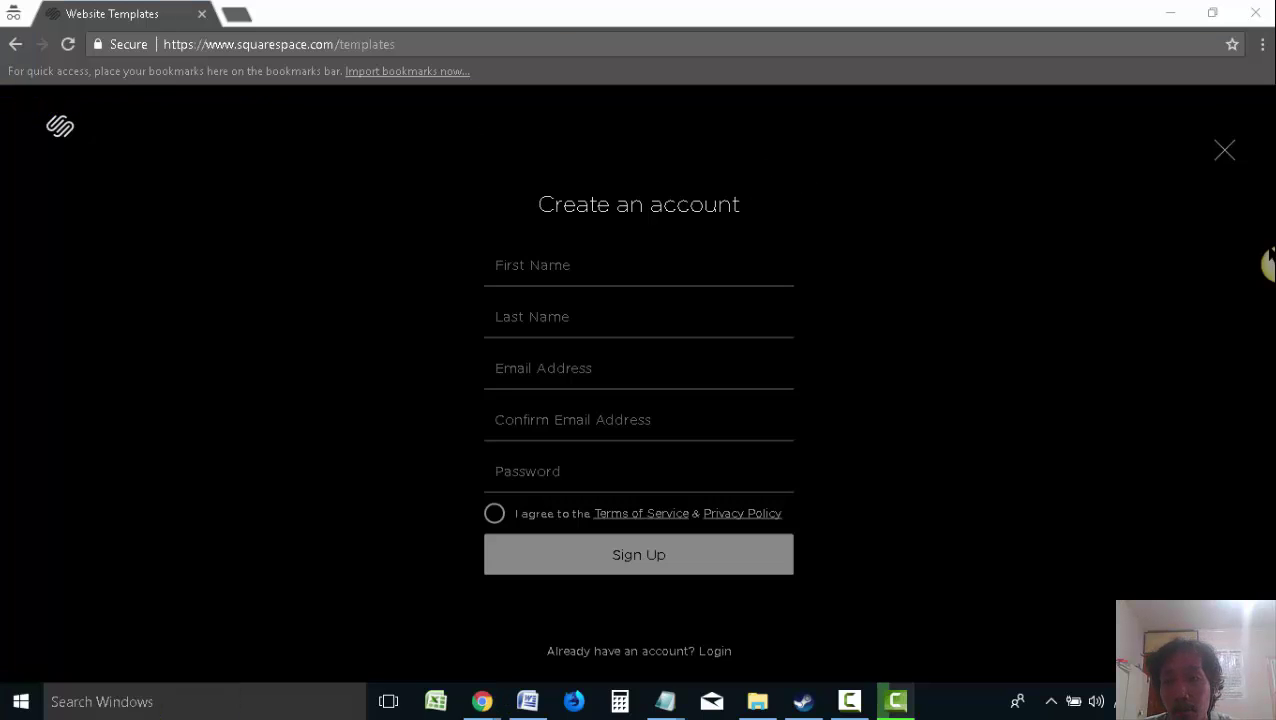
pyautogui.moveTo(1268, 262)
pyautogui.click(1226, 264)
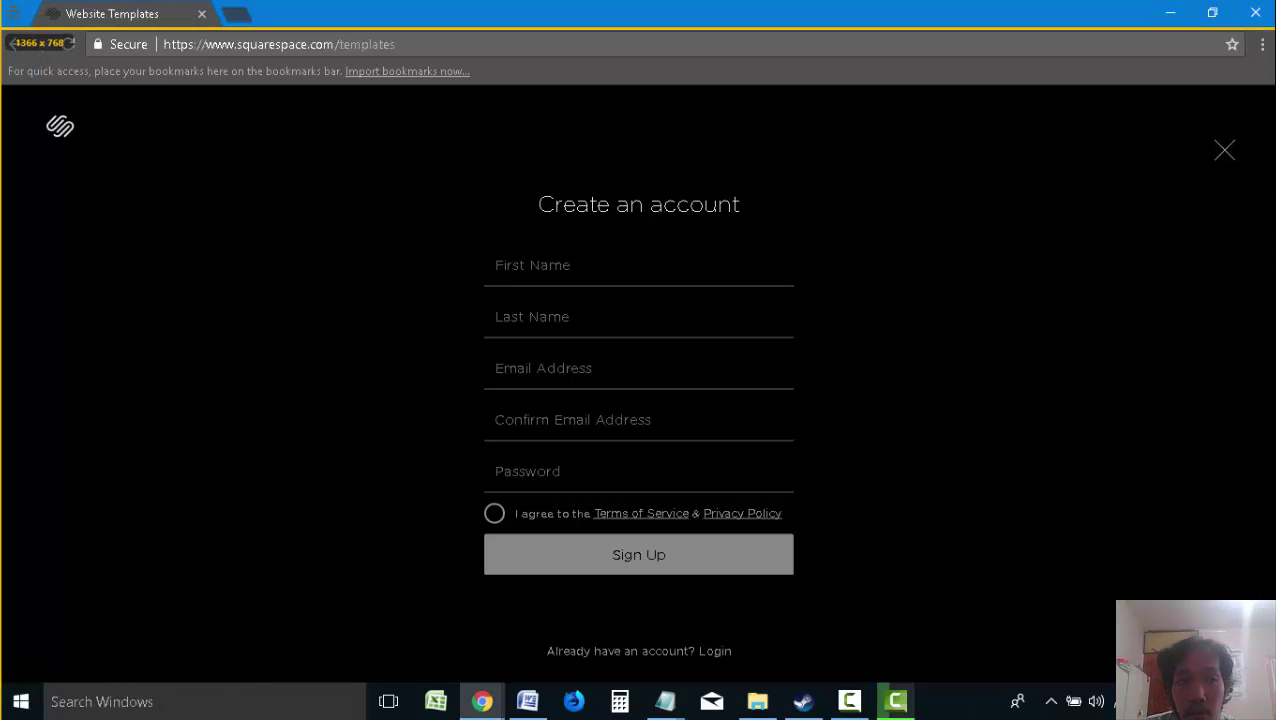
pyautogui.click(1172, 508)
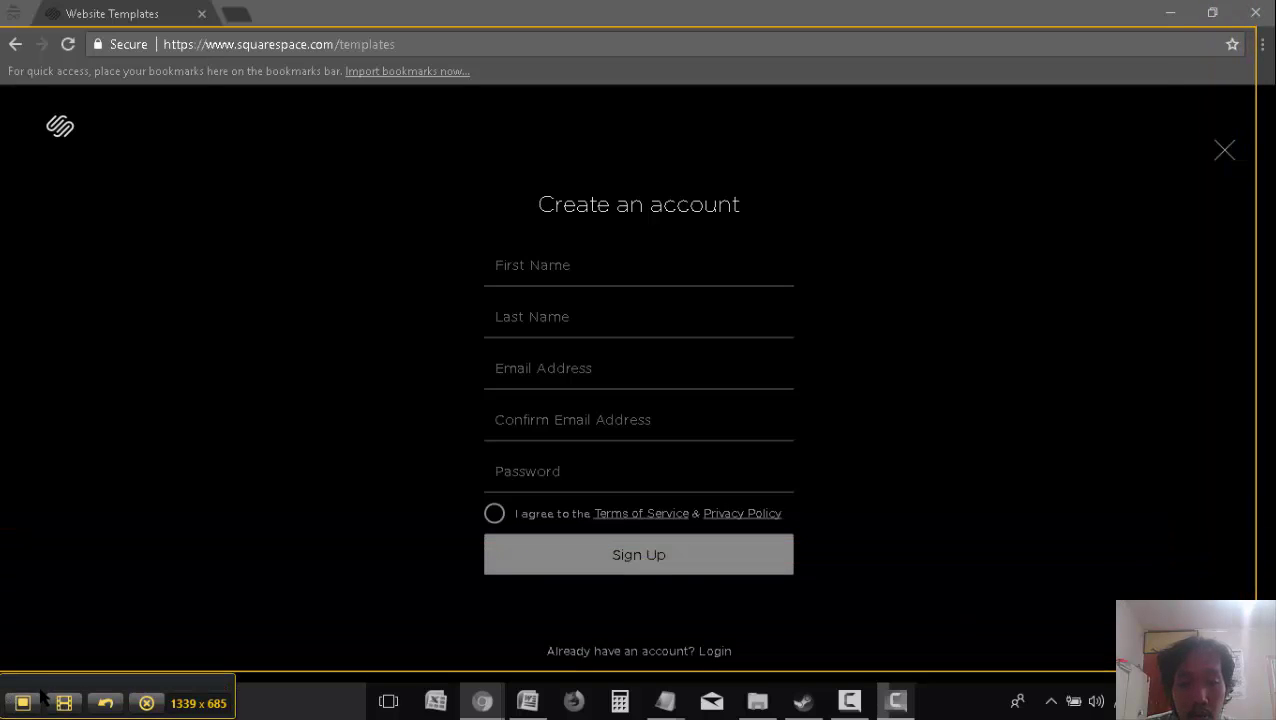
pyautogui.click(36, 704)
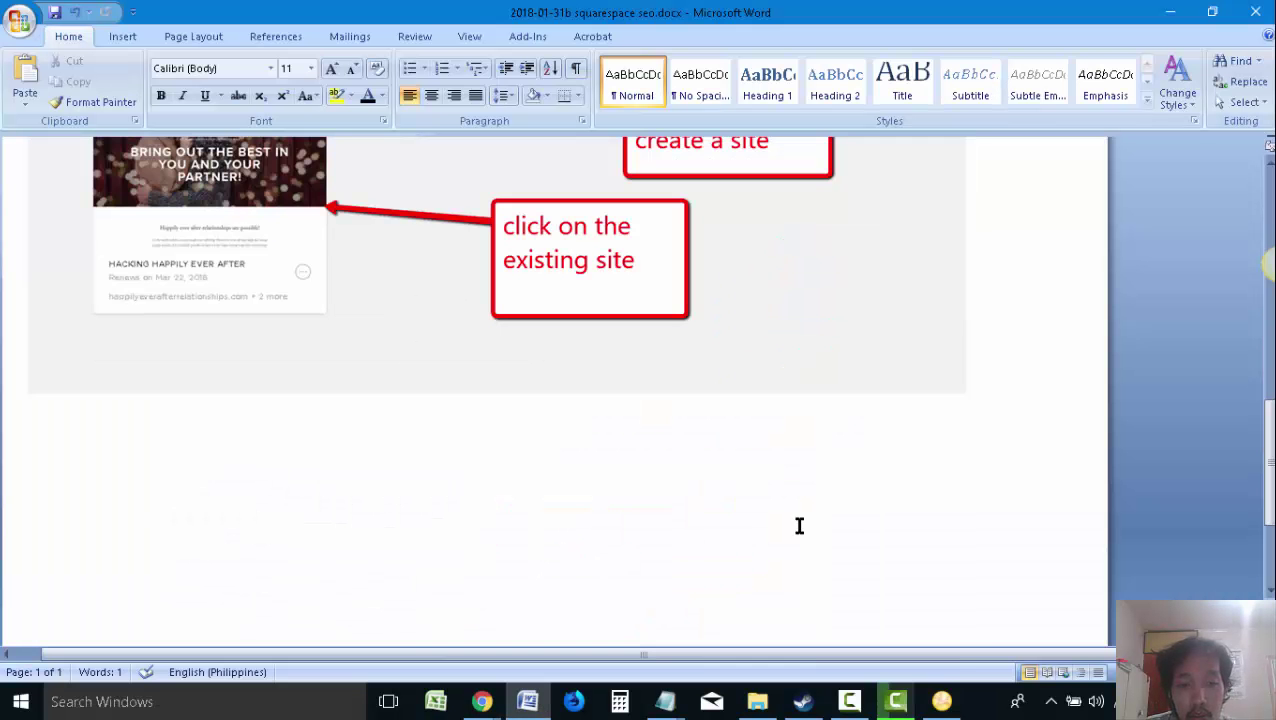
pyautogui.hotkey('ctrl', 'v')
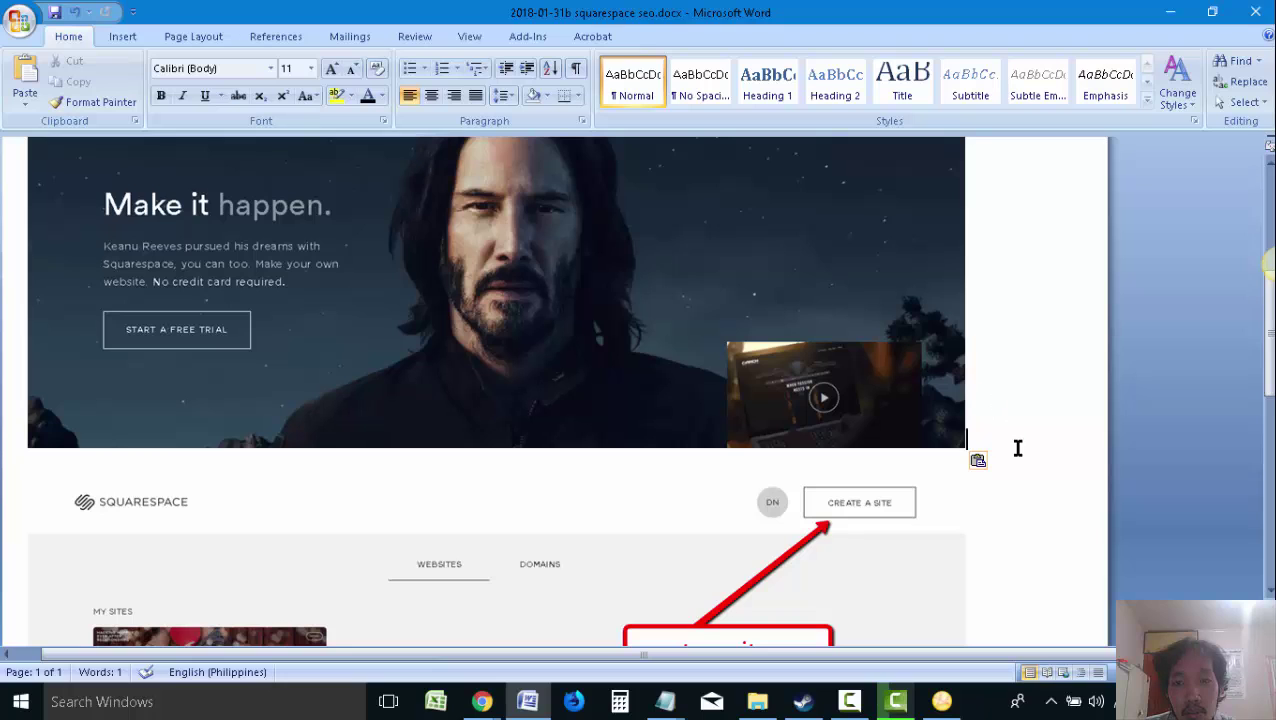
pyautogui.press('Return')
pyautogui.hotkey('ctrl', 'v')
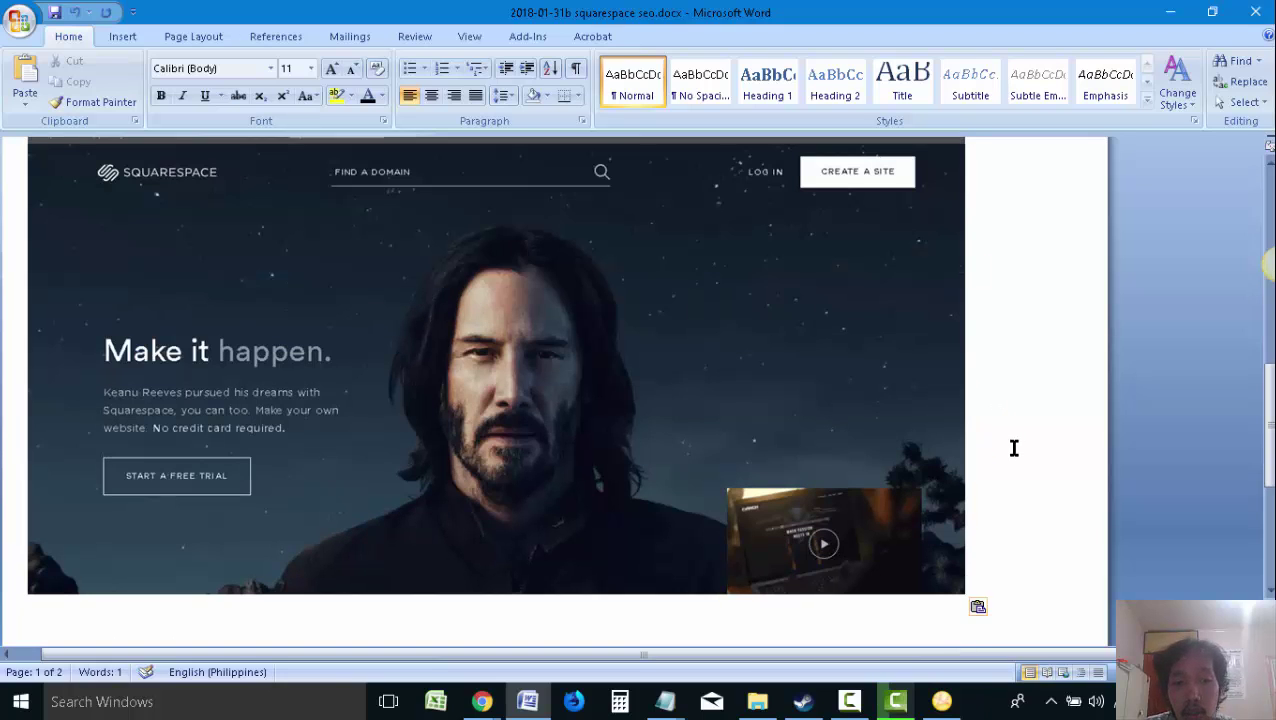
pyautogui.scroll(2, 988, 443)
pyautogui.scroll(3, 988, 443)
# Capture the Create an account sign-up page in Snagit and copy the capture
pyautogui.moveTo(482, 700)
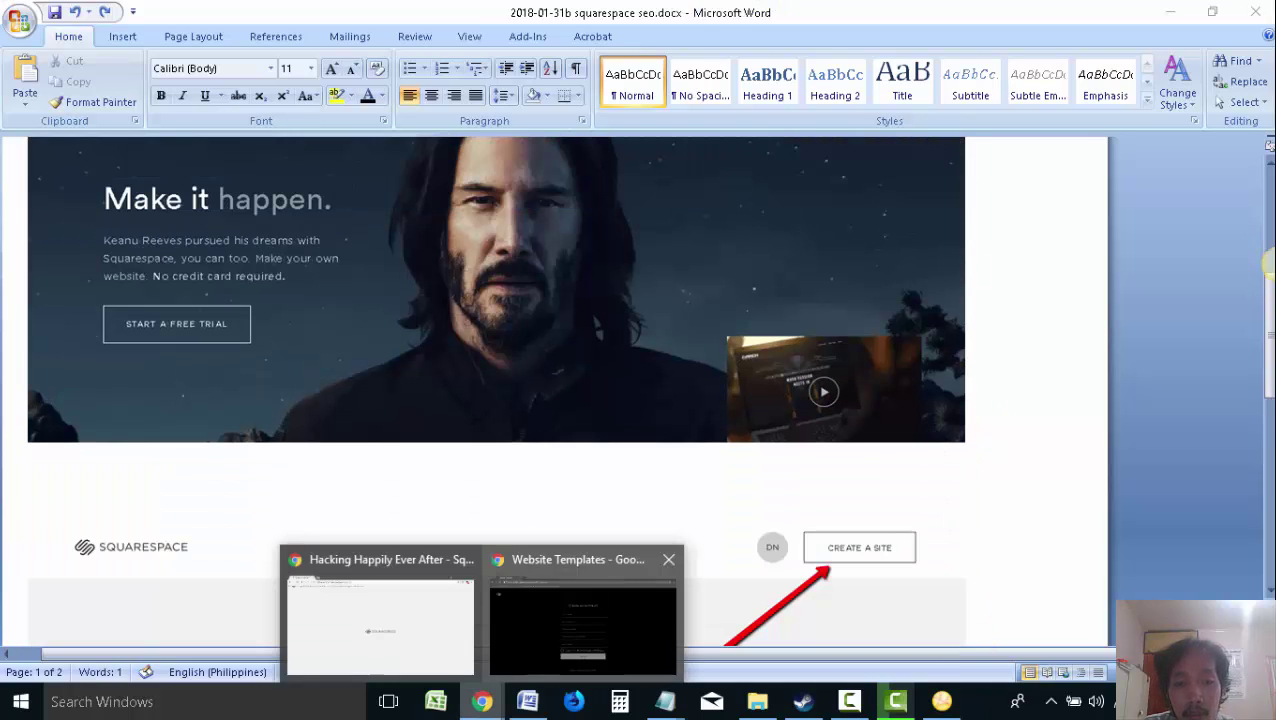
pyautogui.click(580, 615)
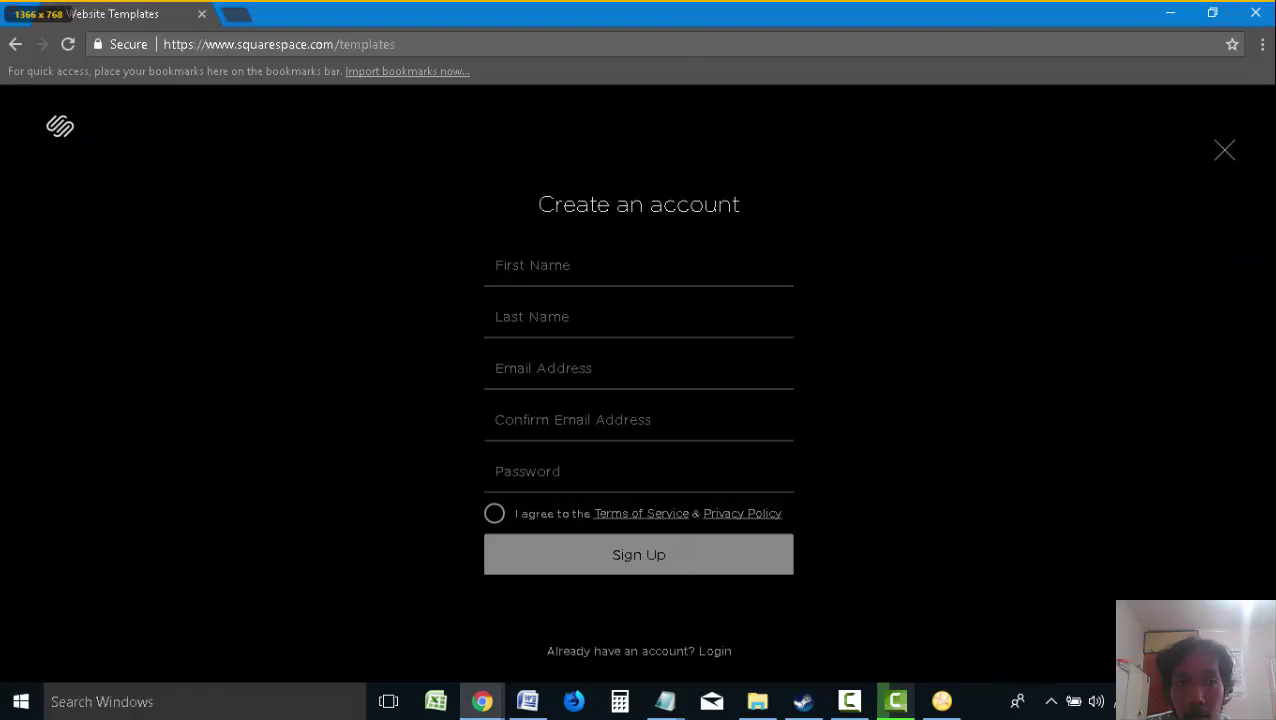
pyautogui.press('Print')
pyautogui.moveTo(1230, 635); pyautogui.dragTo(0, 0)
pyautogui.click(20, 690)
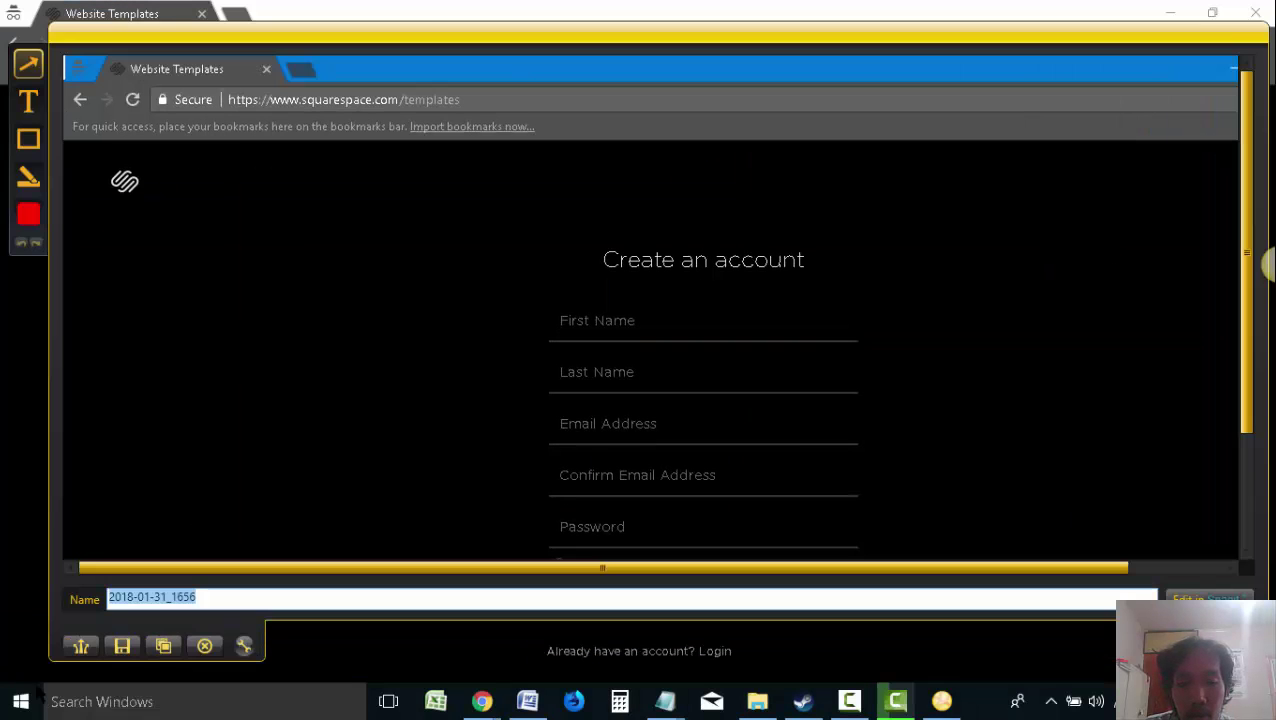
pyautogui.click(163, 646)
pyautogui.click(527, 701)
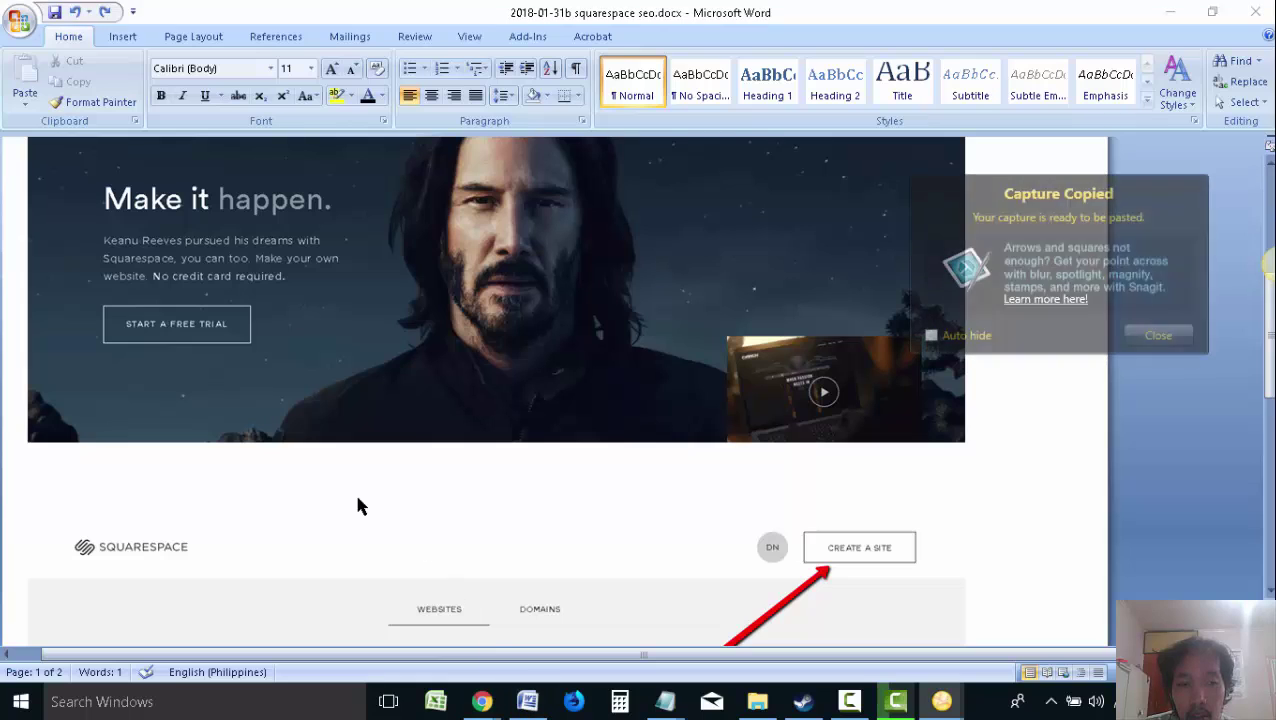
# Type 'START A FREE TRIAL' below the homepage screenshot and save the guide
pyautogui.click(1150, 335)
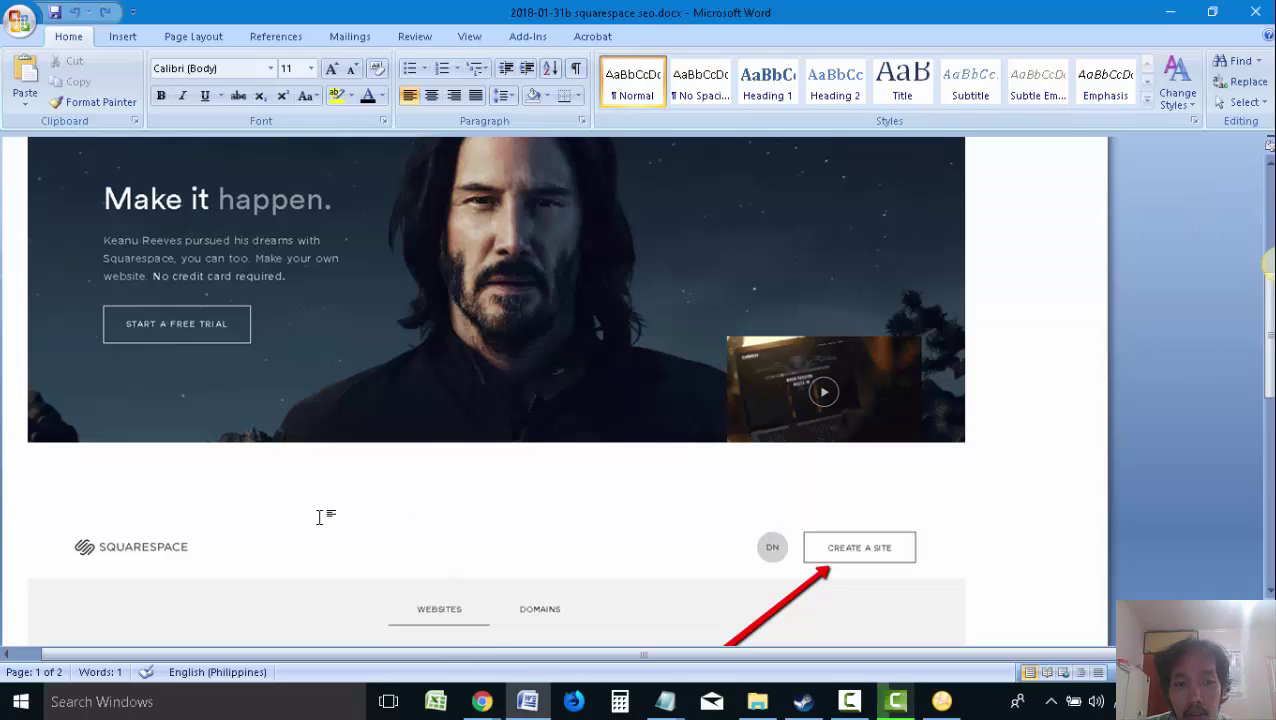
pyautogui.scroll(10, 418, 508)
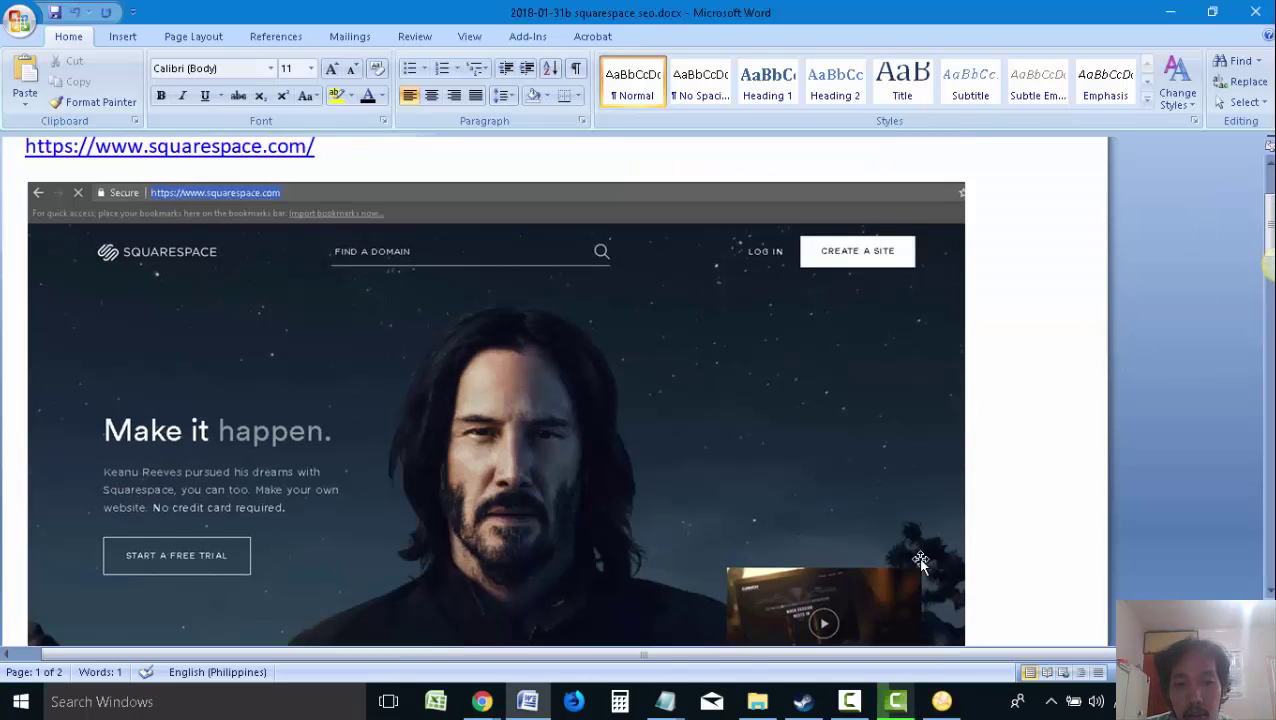
pyautogui.scroll(-2, 917, 561)
pyautogui.scroll(-1, 994, 584)
pyautogui.write('S')
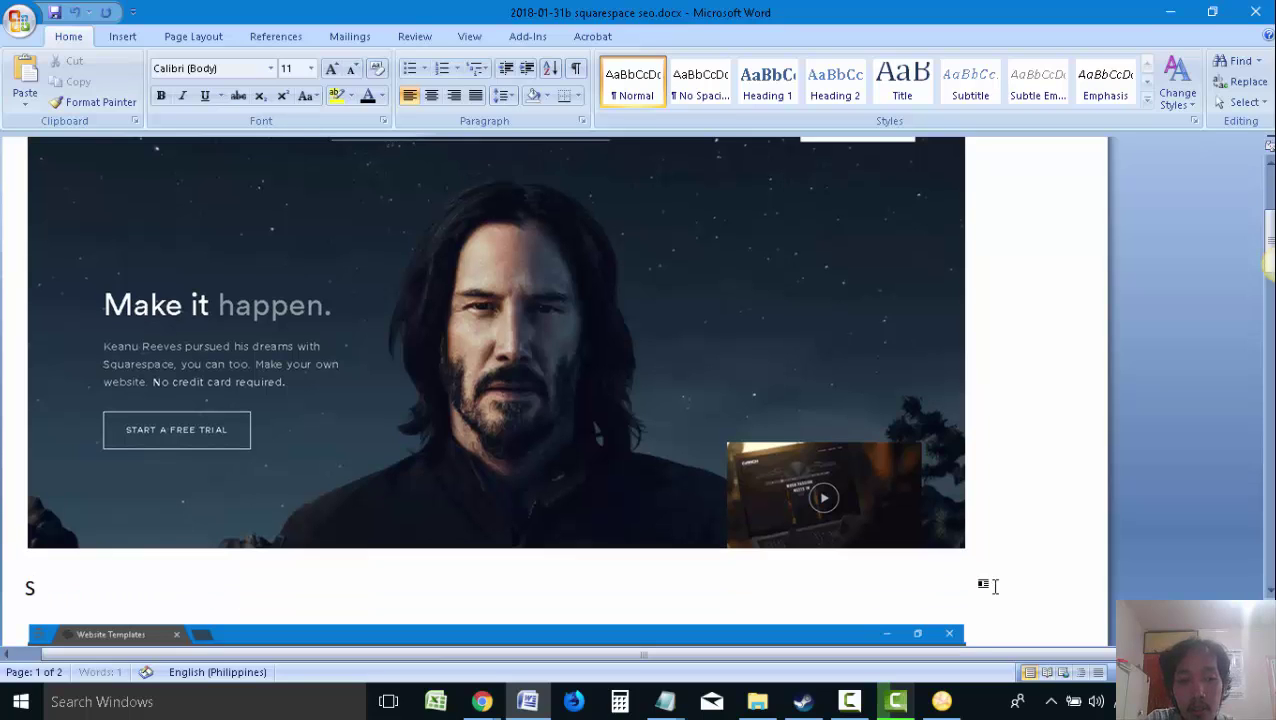
pyautogui.write('TART A FREE TRIAL')
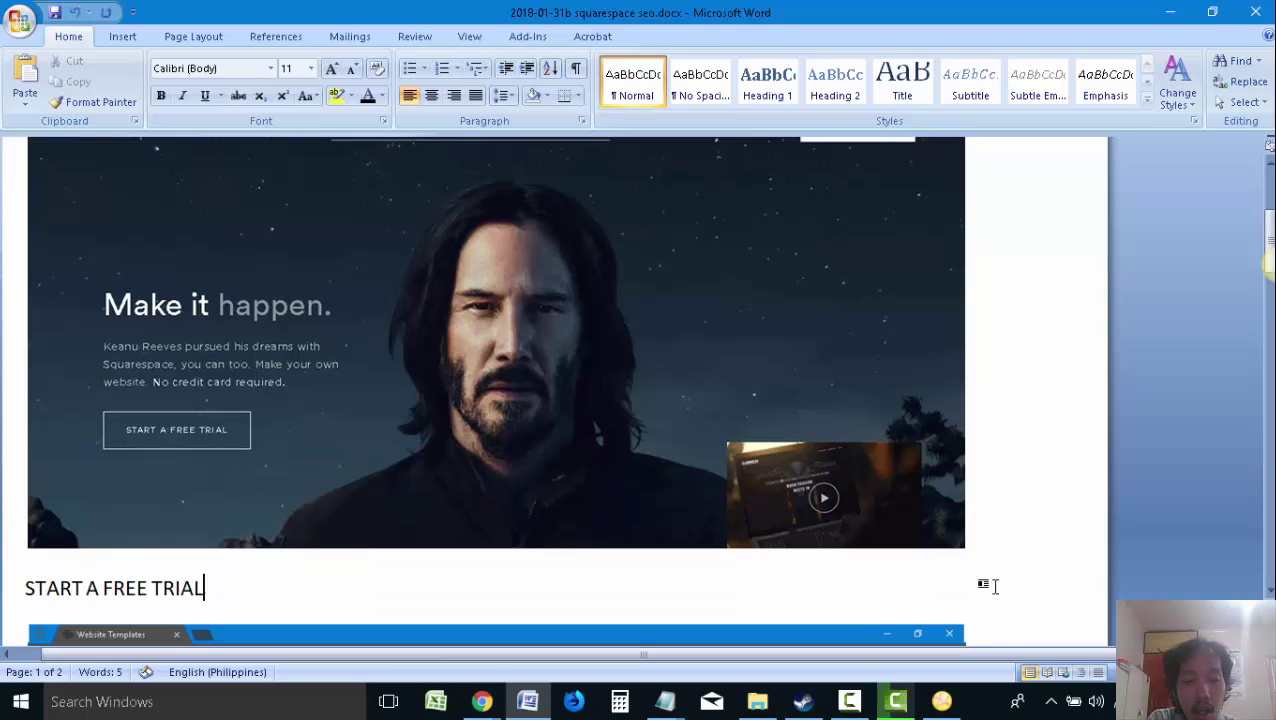
pyautogui.hotkey('ctrl', 's')
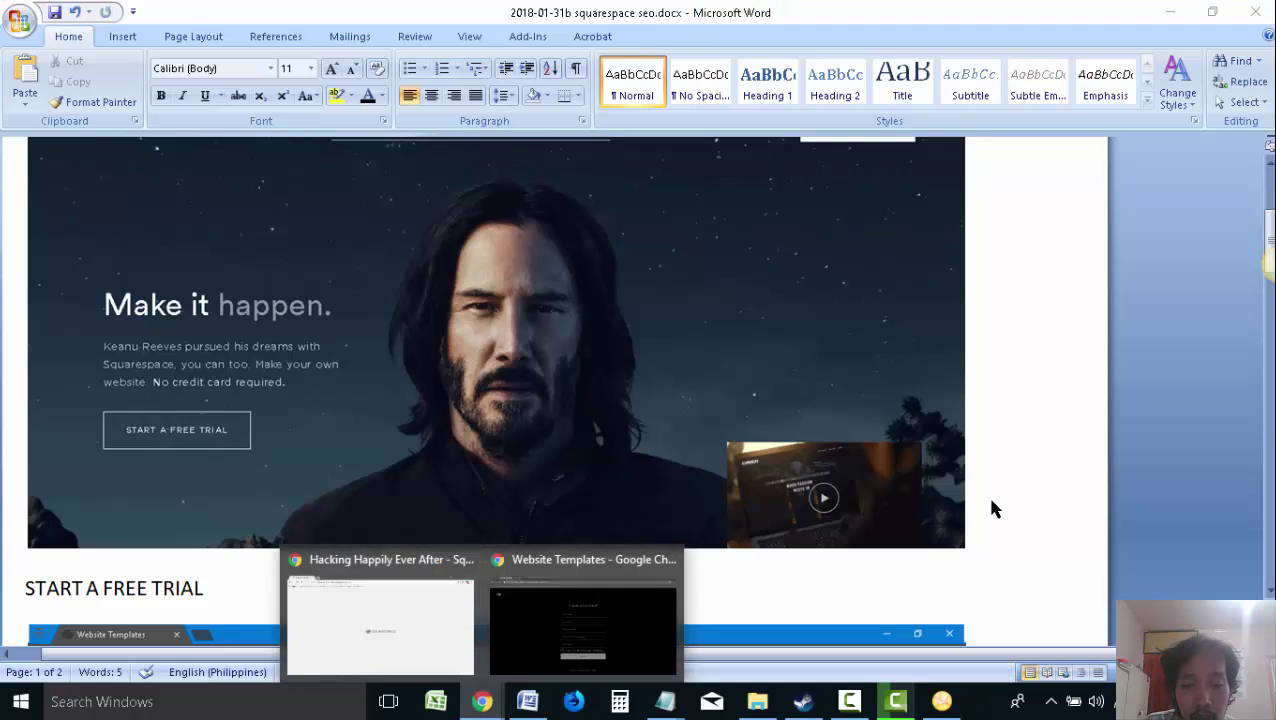
# Add the line 'THEN CHOOSE THE THEME (DESIGN) THAT YOU WANT' and save again
pyautogui.press('Return')
pyautogui.write('THEN')
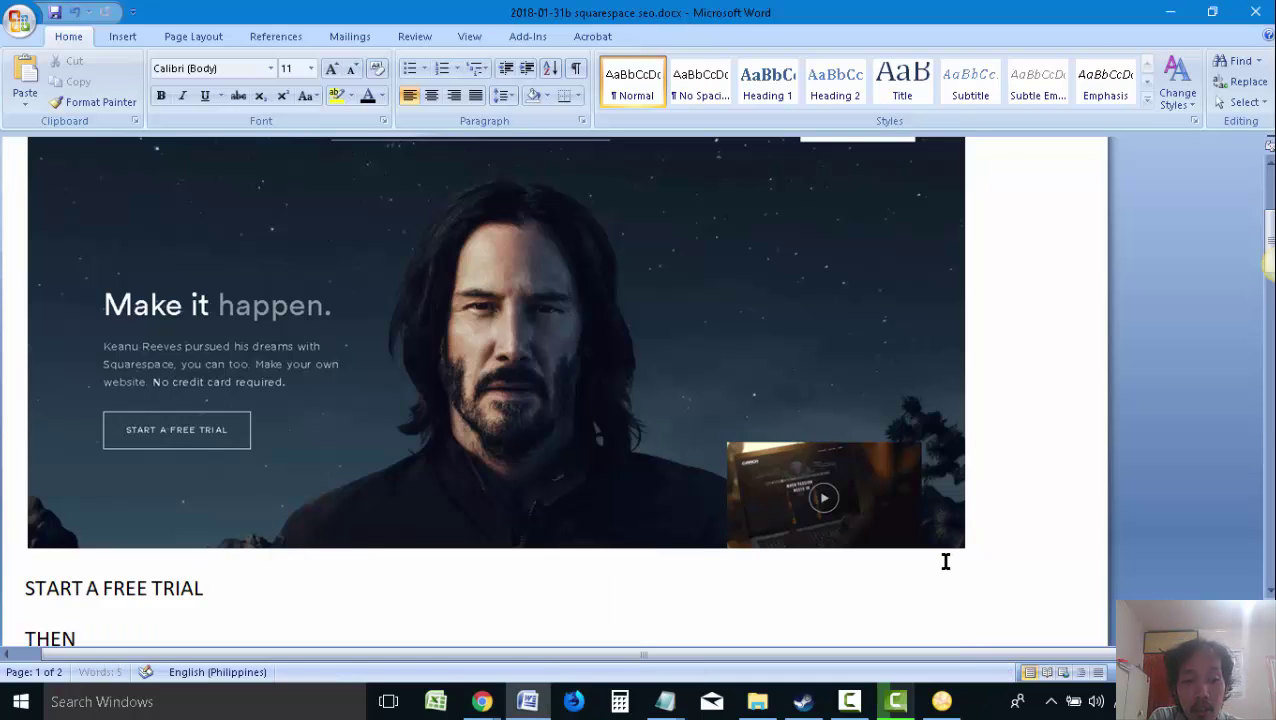
pyautogui.write(' CHOOSE THE THEME (')
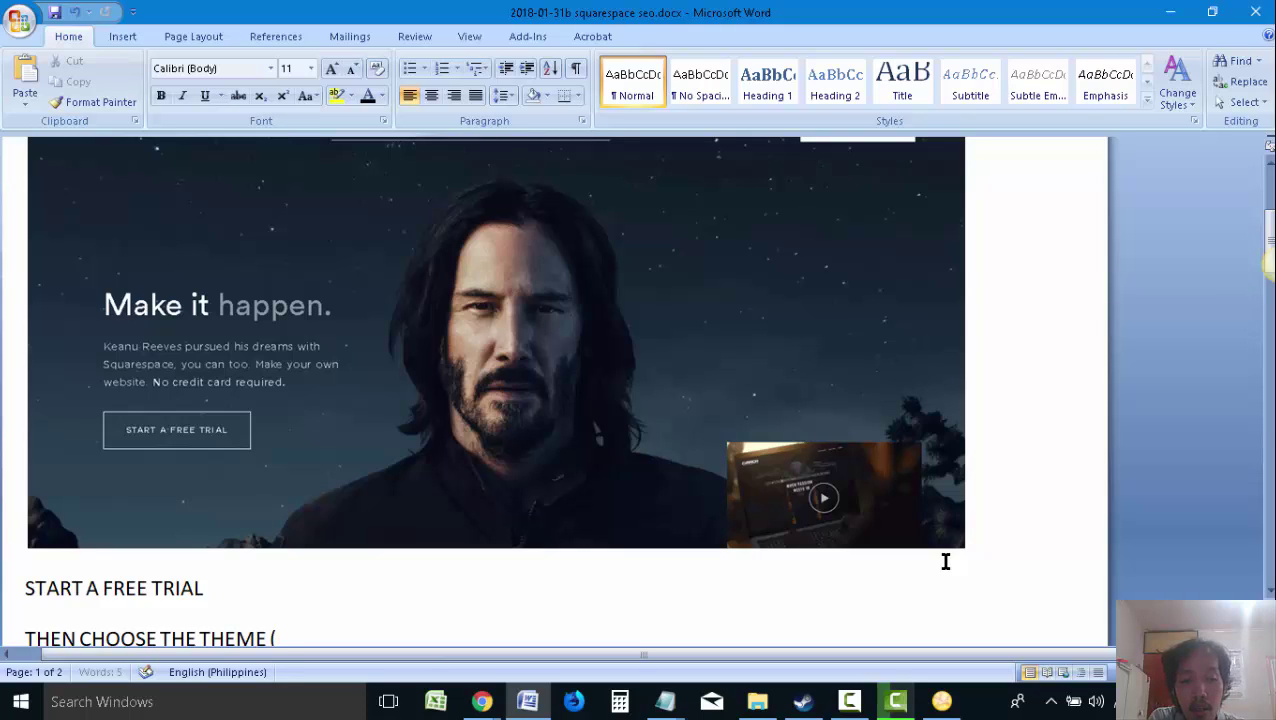
pyautogui.write('DESIGN')
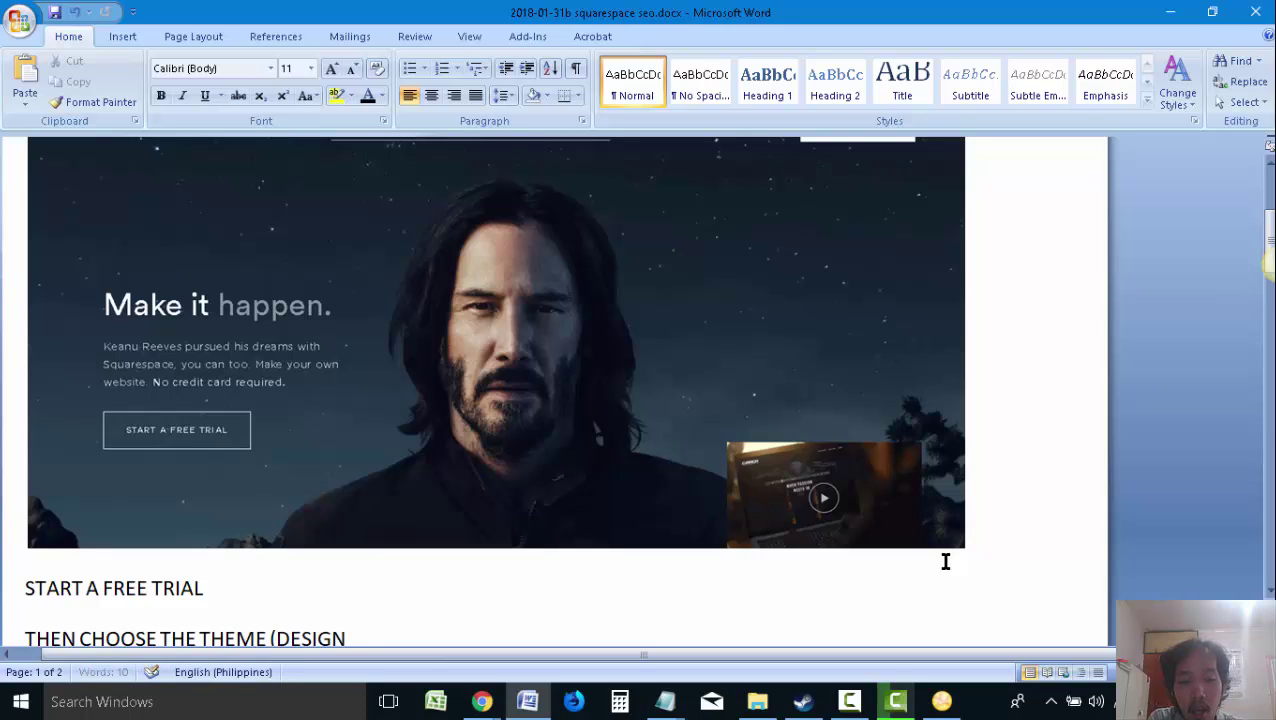
pyautogui.write(') THAT YOU')
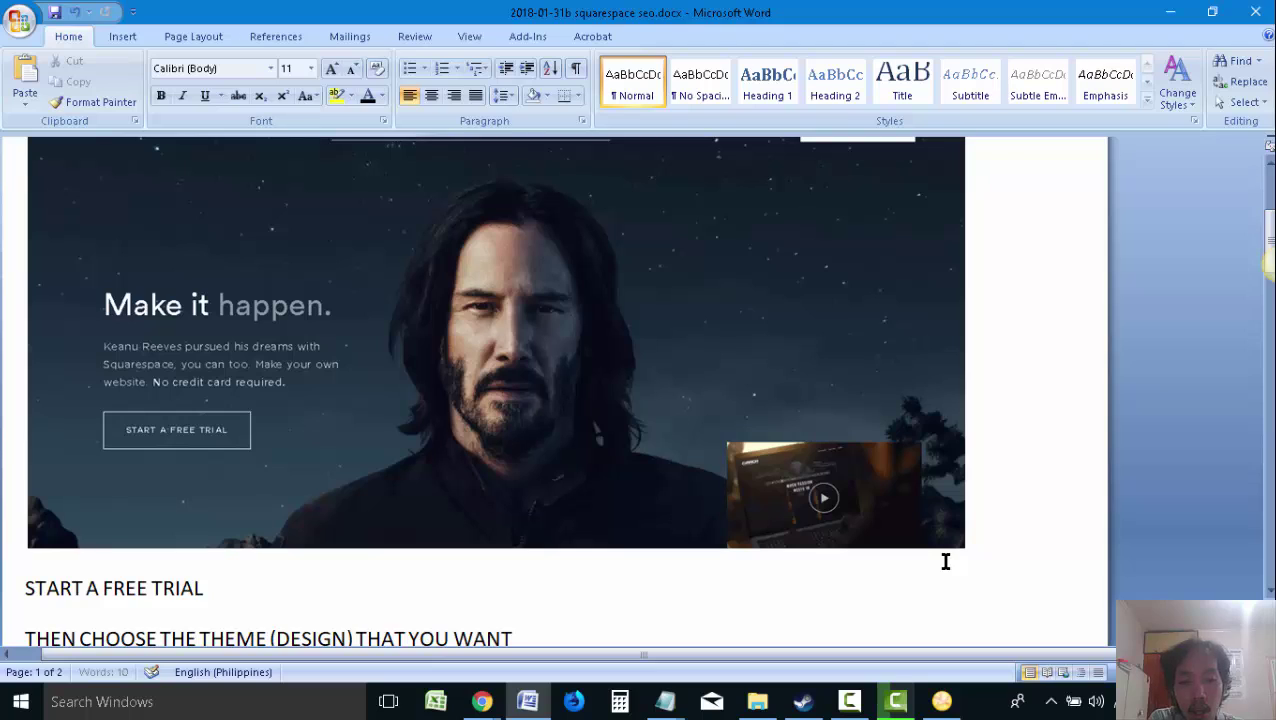
pyautogui.write(' WANT')
pyautogui.scroll(-3, 852, 521)
pyautogui.hotkey('ctrl', 's')
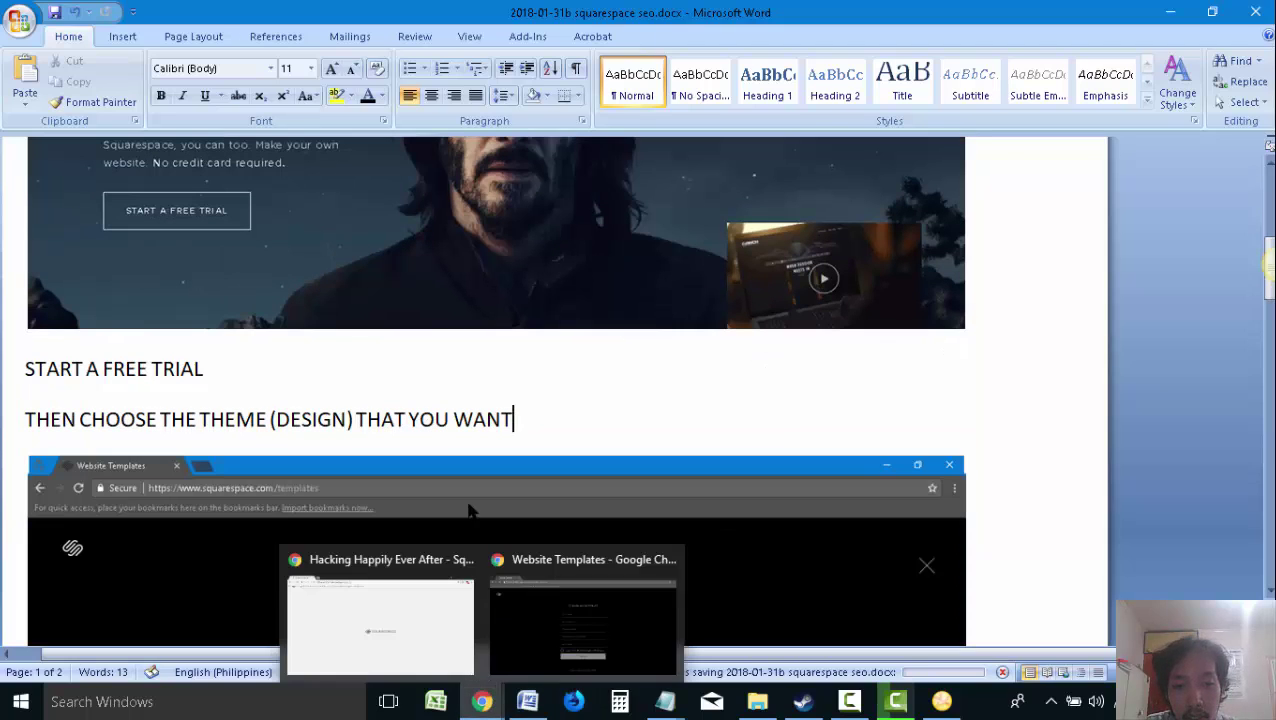
pyautogui.click(392, 615)
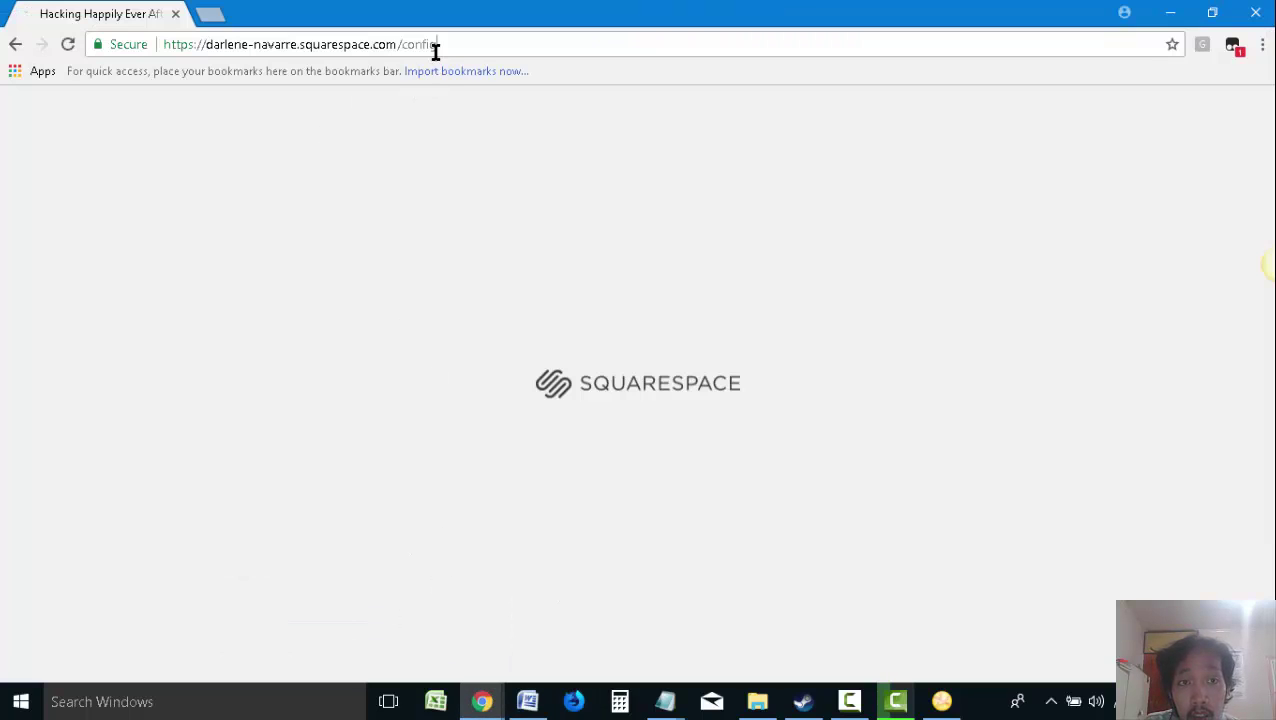
# Reload the /config page so the Squarespace editor loads the Shibori template preview
pyautogui.press('Return')
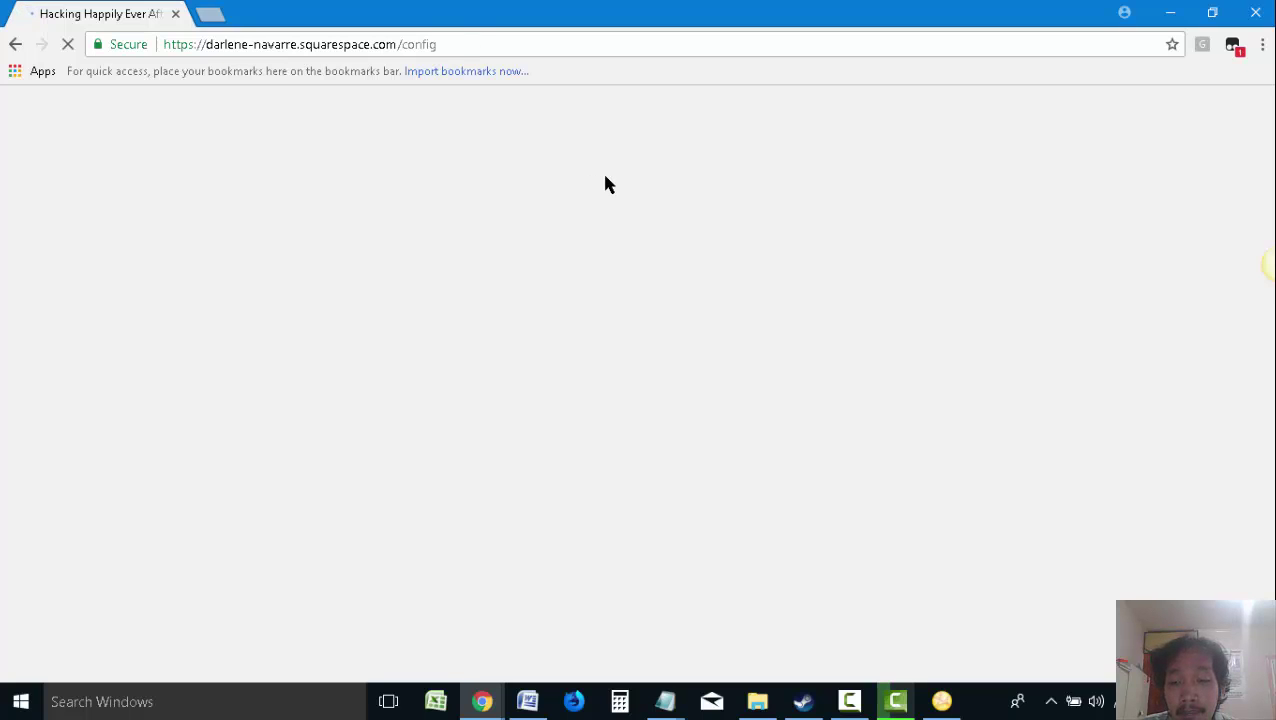
pyautogui.click(868, 706)
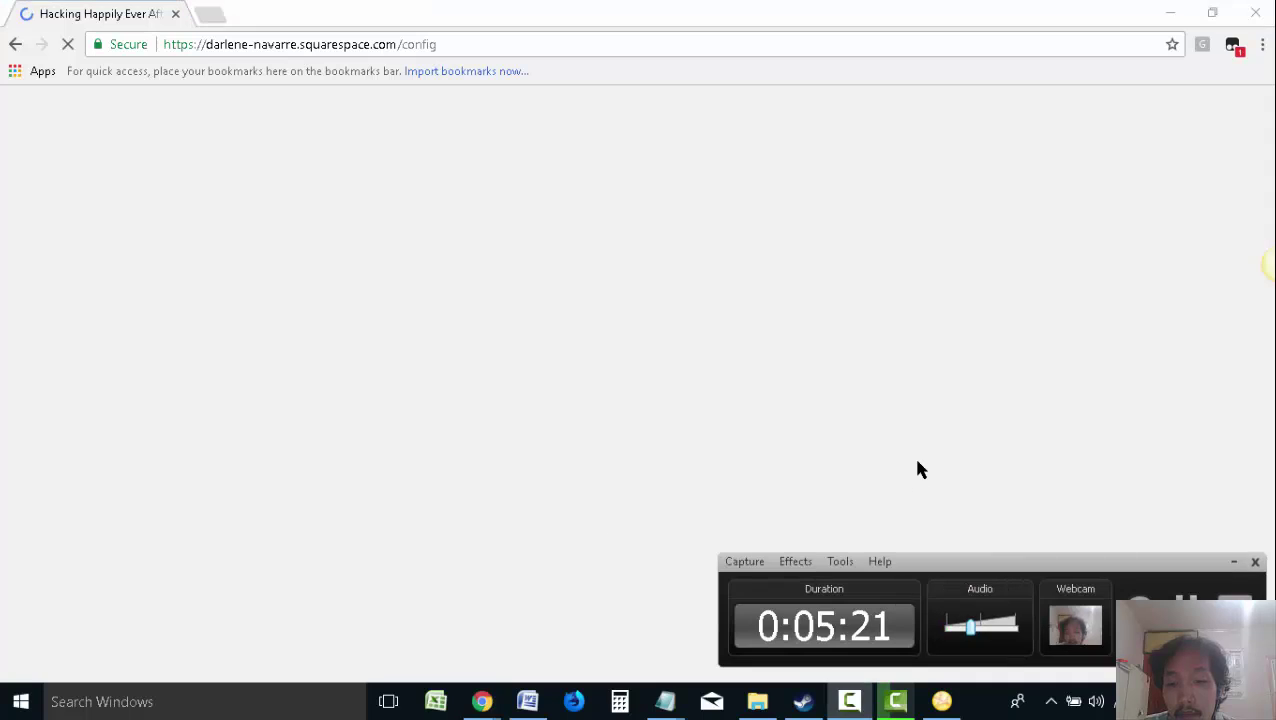
pyautogui.click(920, 453)
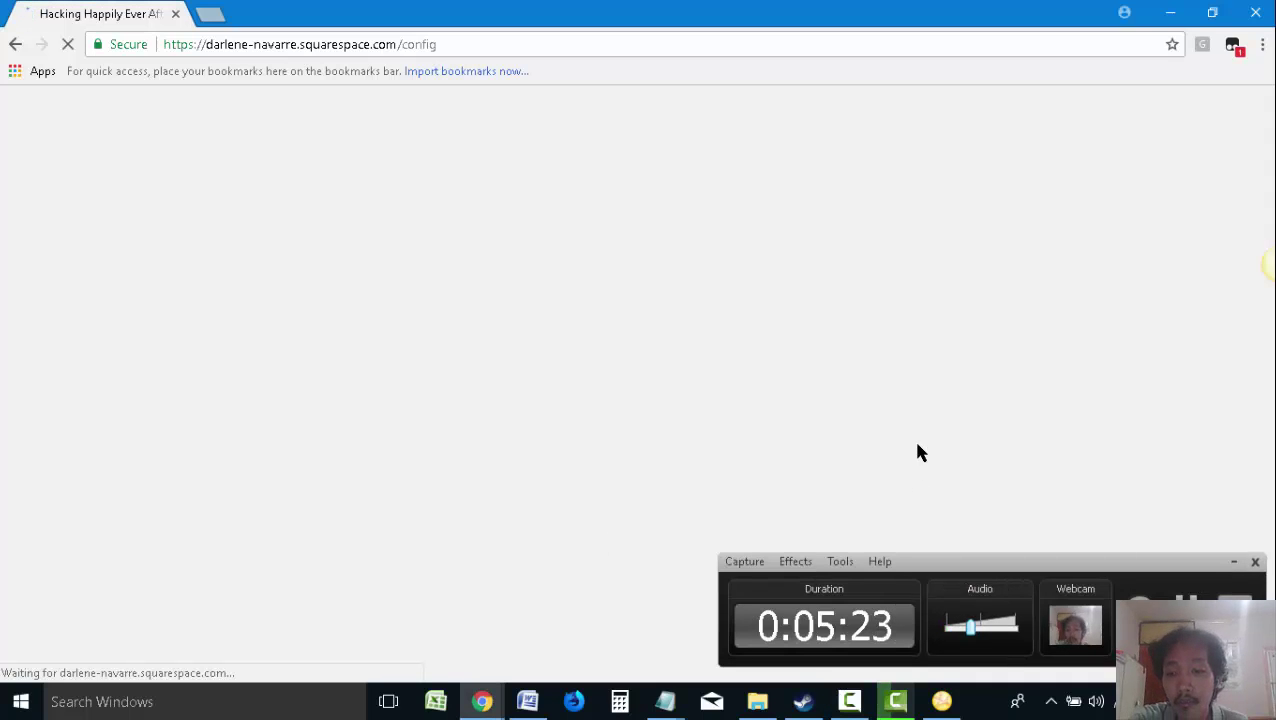
pyautogui.click(1233, 563)
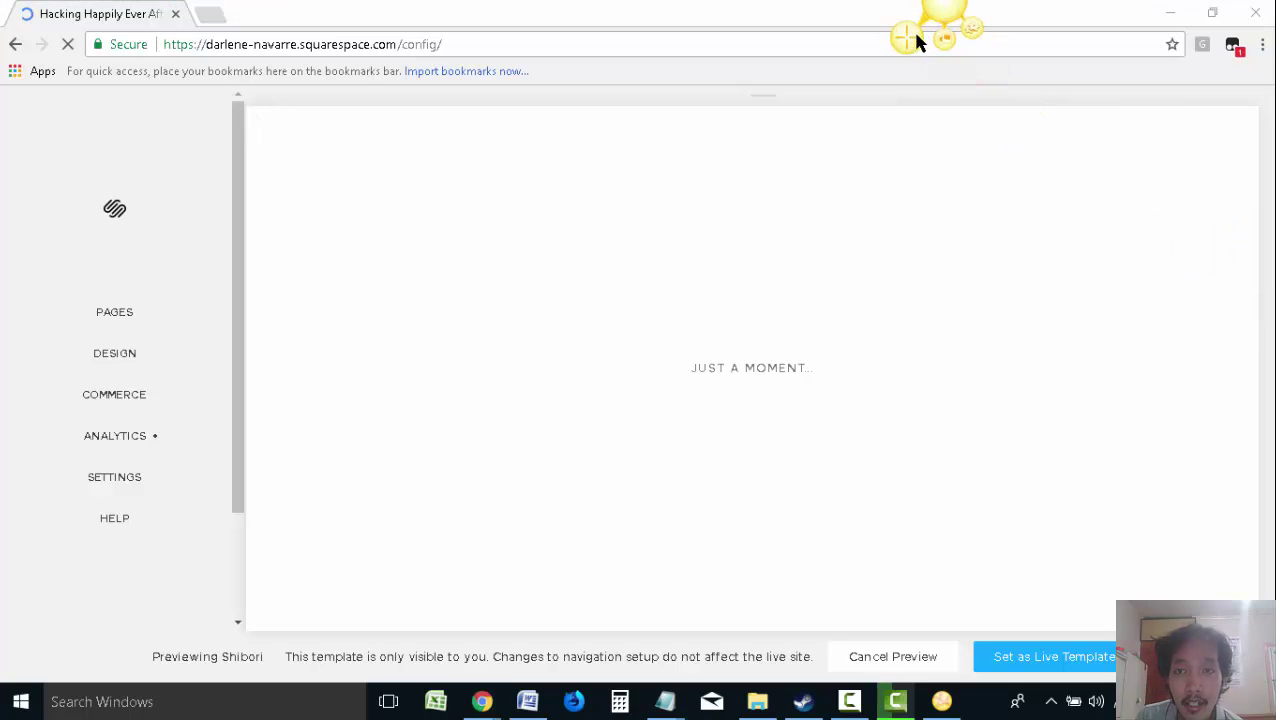
# Capture the config panel and draw arrows to Pages, Design, Commerce and Analytics
pyautogui.press('Print')
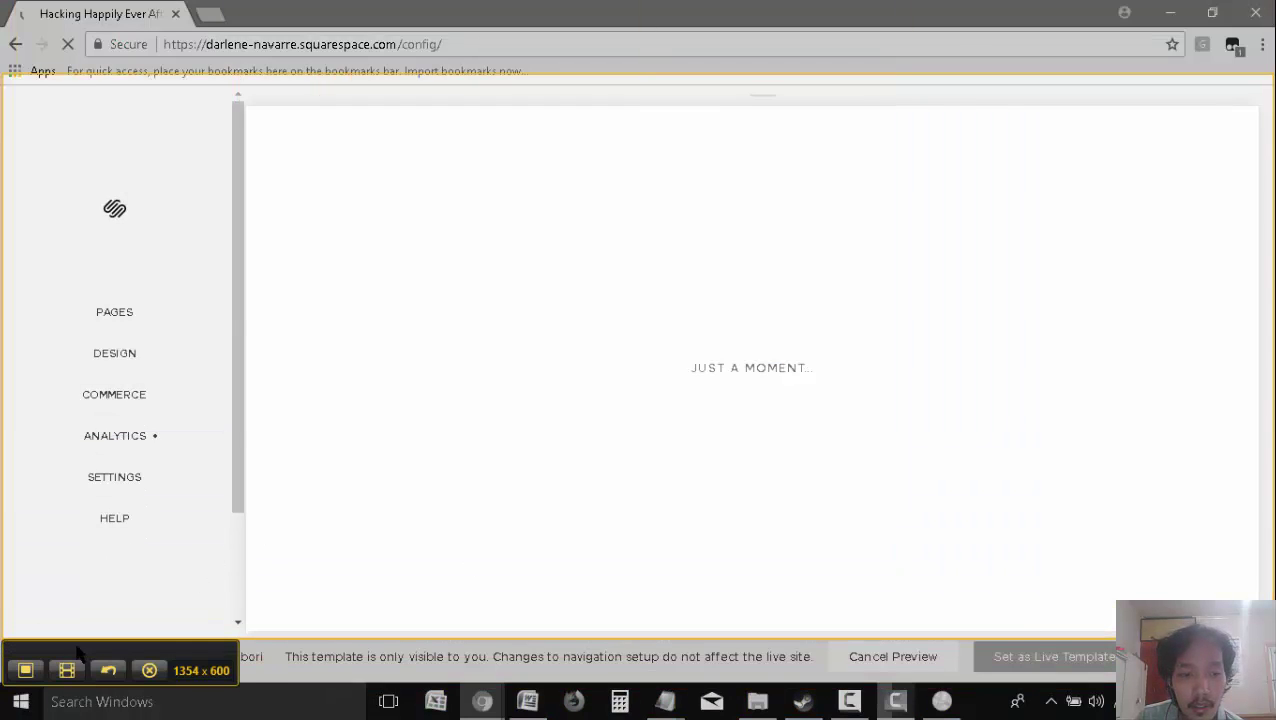
pyautogui.click(26, 662)
pyautogui.moveTo(518, 369)
pyautogui.mouseDown()
pyautogui.moveTo(245, 287)
pyautogui.moveTo(202, 292)
pyautogui.mouseUp()
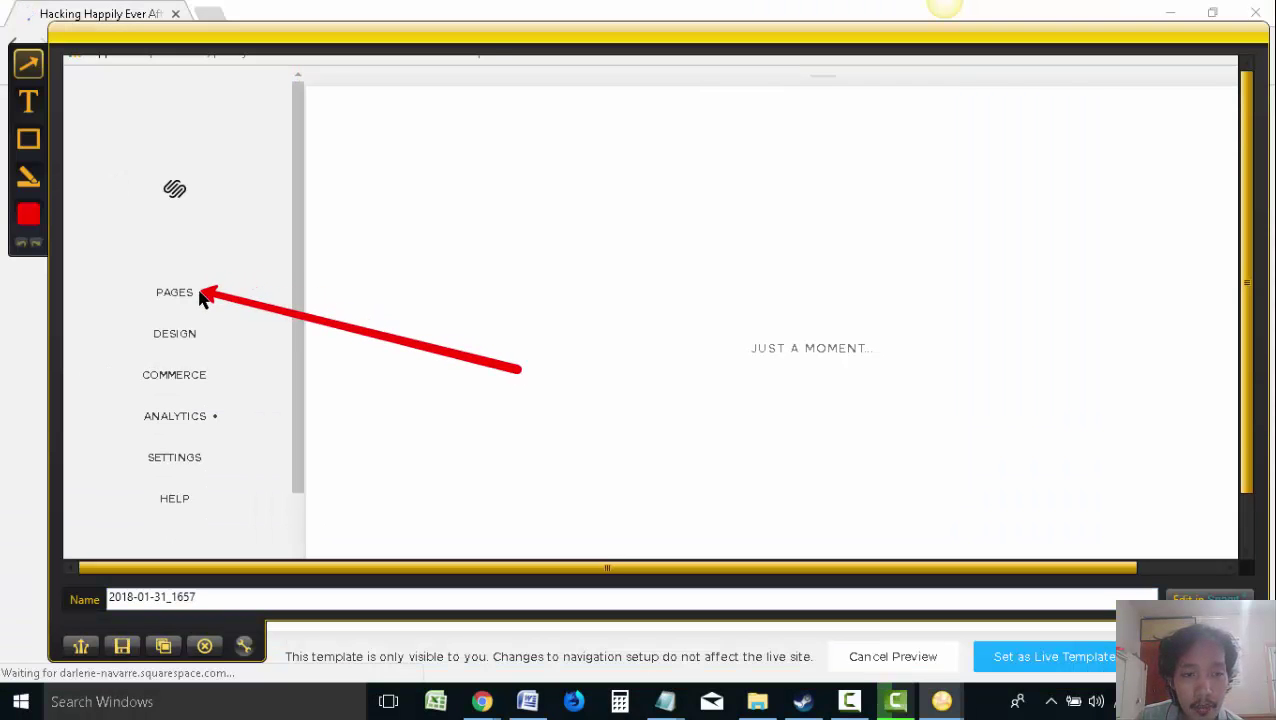
pyautogui.moveTo(518, 397); pyautogui.dragTo(213, 334)
pyautogui.moveTo(522, 432); pyautogui.dragTo(228, 385)
pyautogui.moveTo(538, 467)
pyautogui.mouseDown()
pyautogui.moveTo(313, 418)
pyautogui.moveTo(224, 420)
pyautogui.mouseUp()
# Add callouts 'analytics = data about your visitors' and 'commerce = what you're selling, products, services, etc'
pyautogui.click(28, 104)
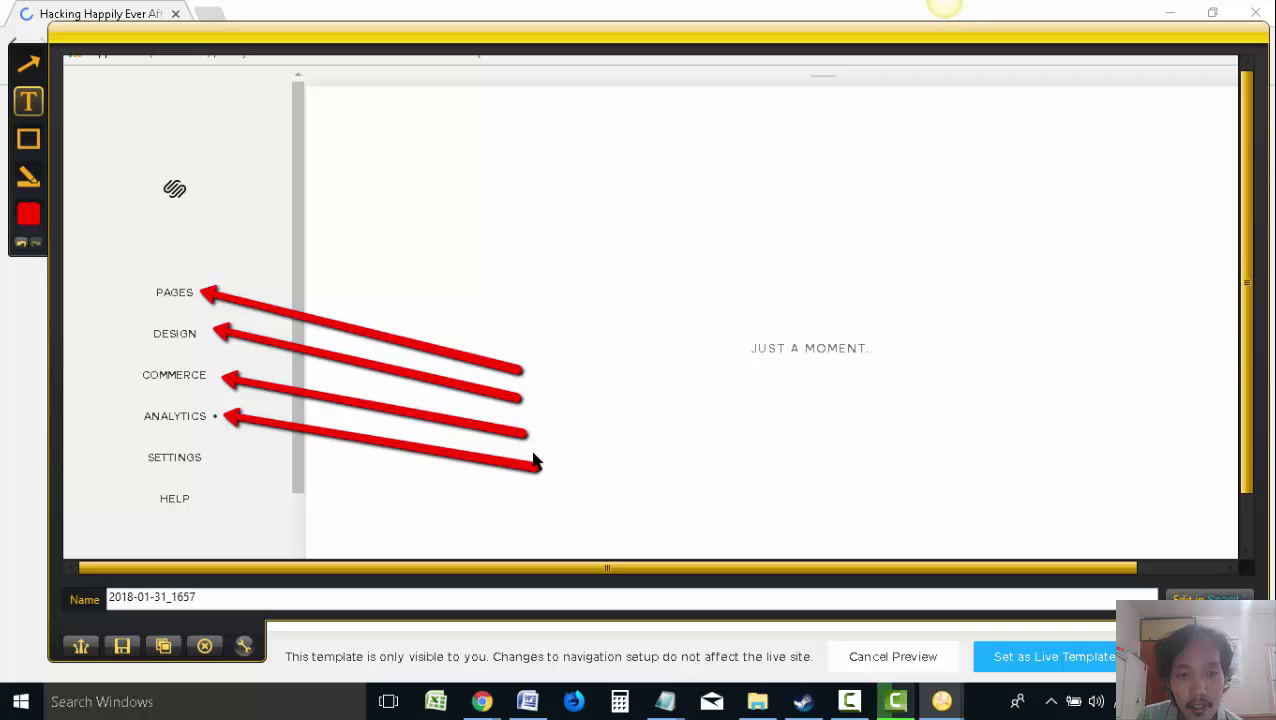
pyautogui.moveTo(535, 461); pyautogui.dragTo(664, 521)
pyautogui.write('analyti')
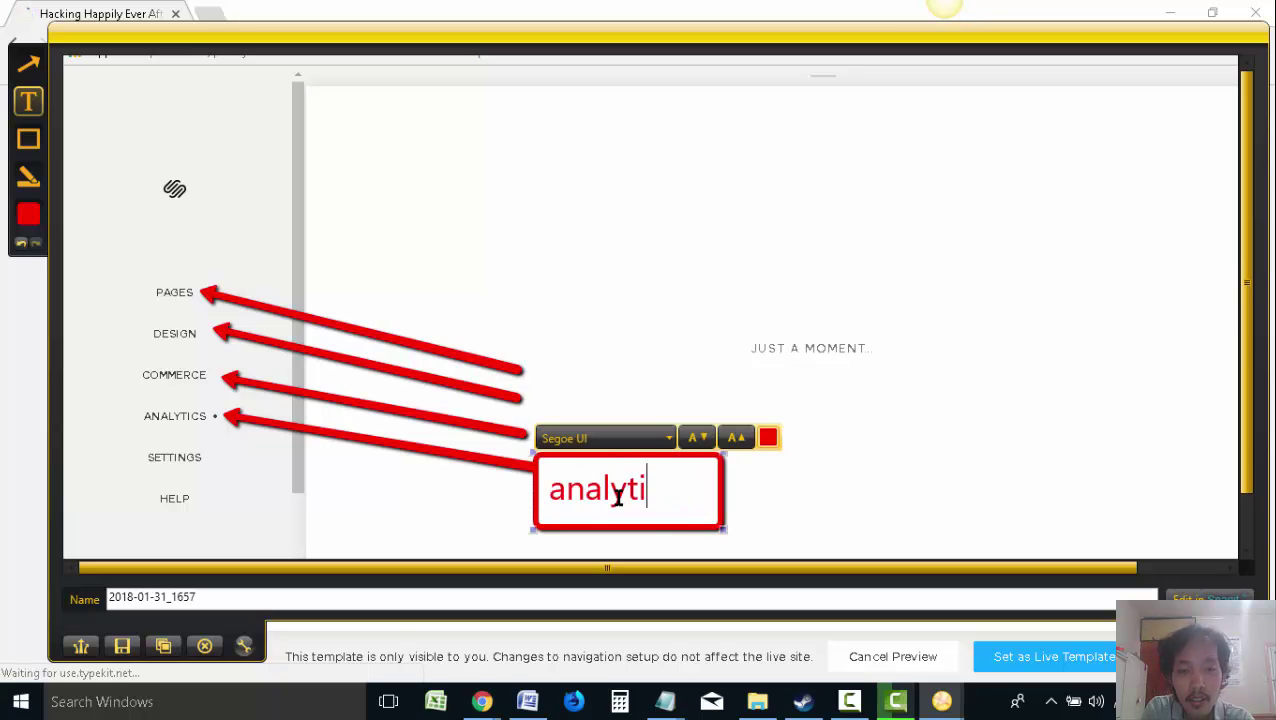
pyautogui.write('cs =')
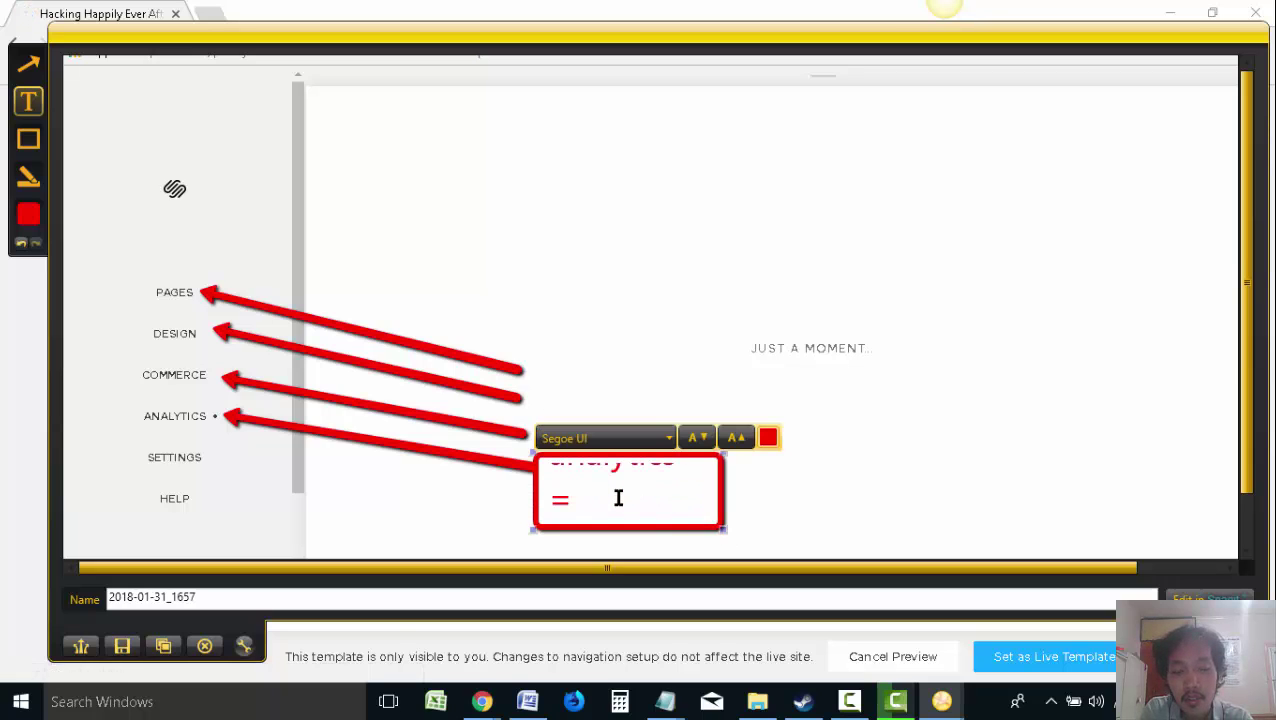
pyautogui.write(' data about yo')
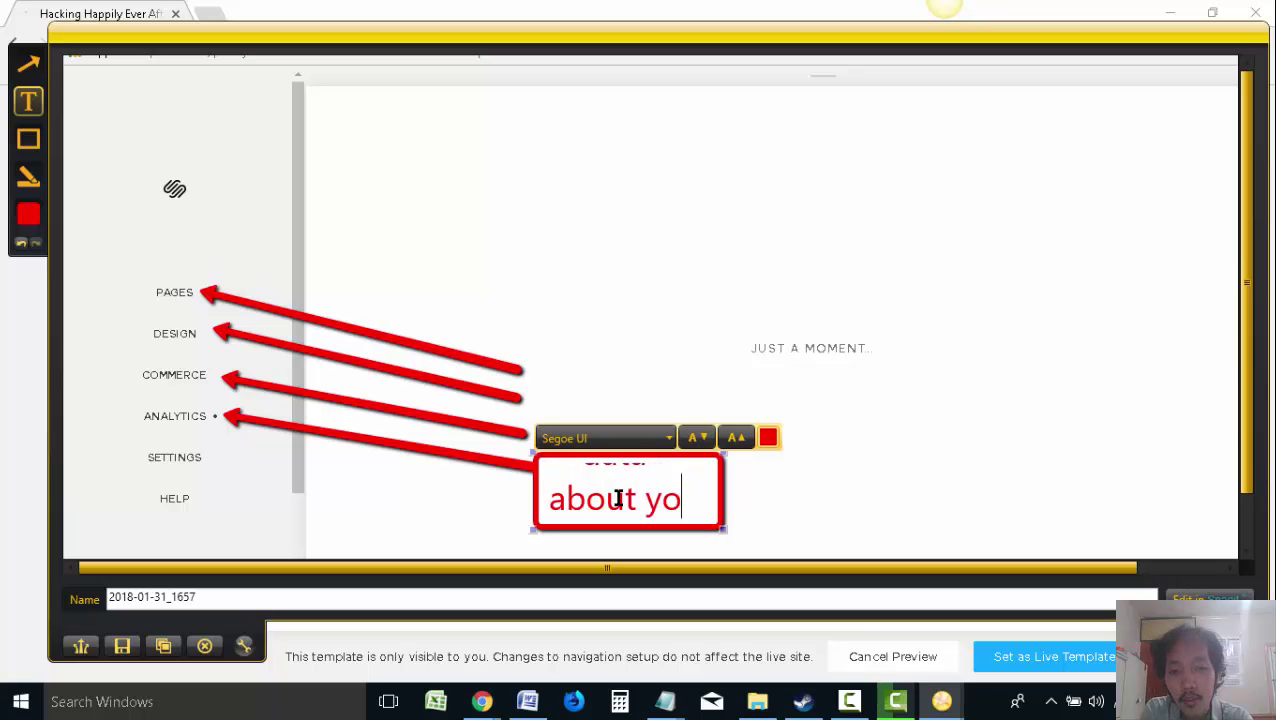
pyautogui.write('ur visitors')
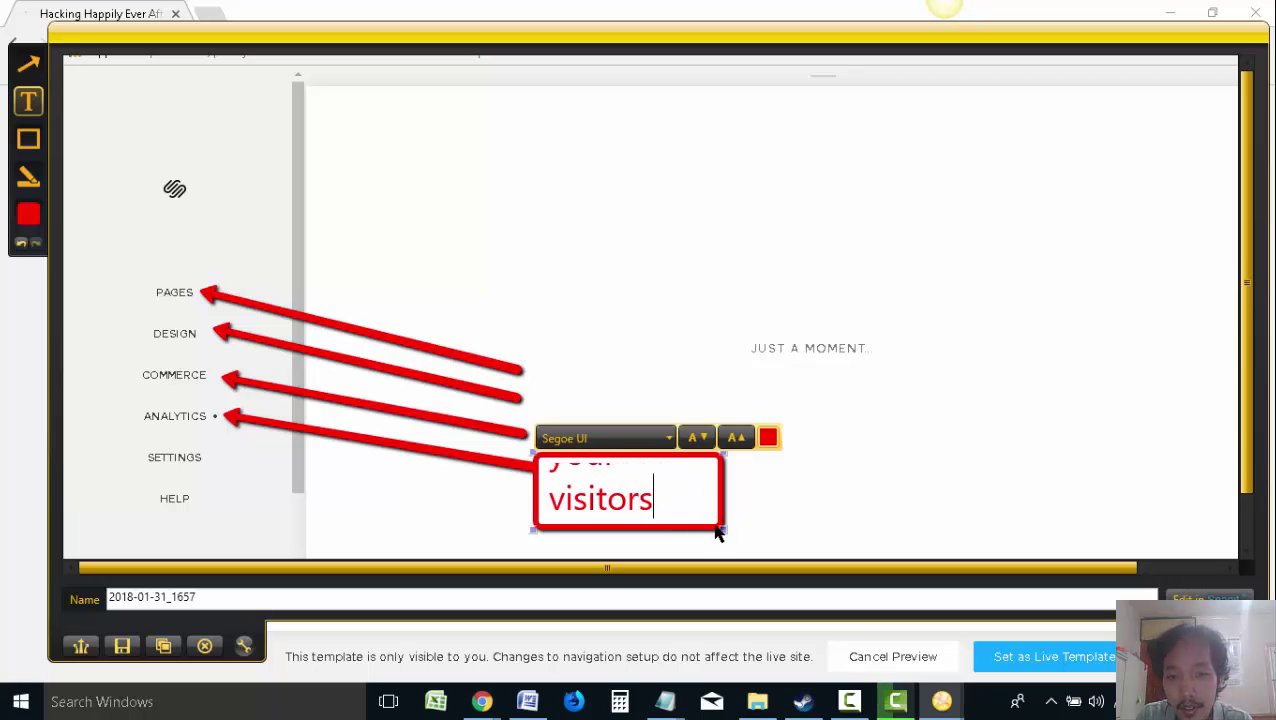
pyautogui.moveTo(726, 530); pyautogui.dragTo(1010, 540)
pyautogui.moveTo(1010, 451); pyautogui.dragTo(1045, 437)
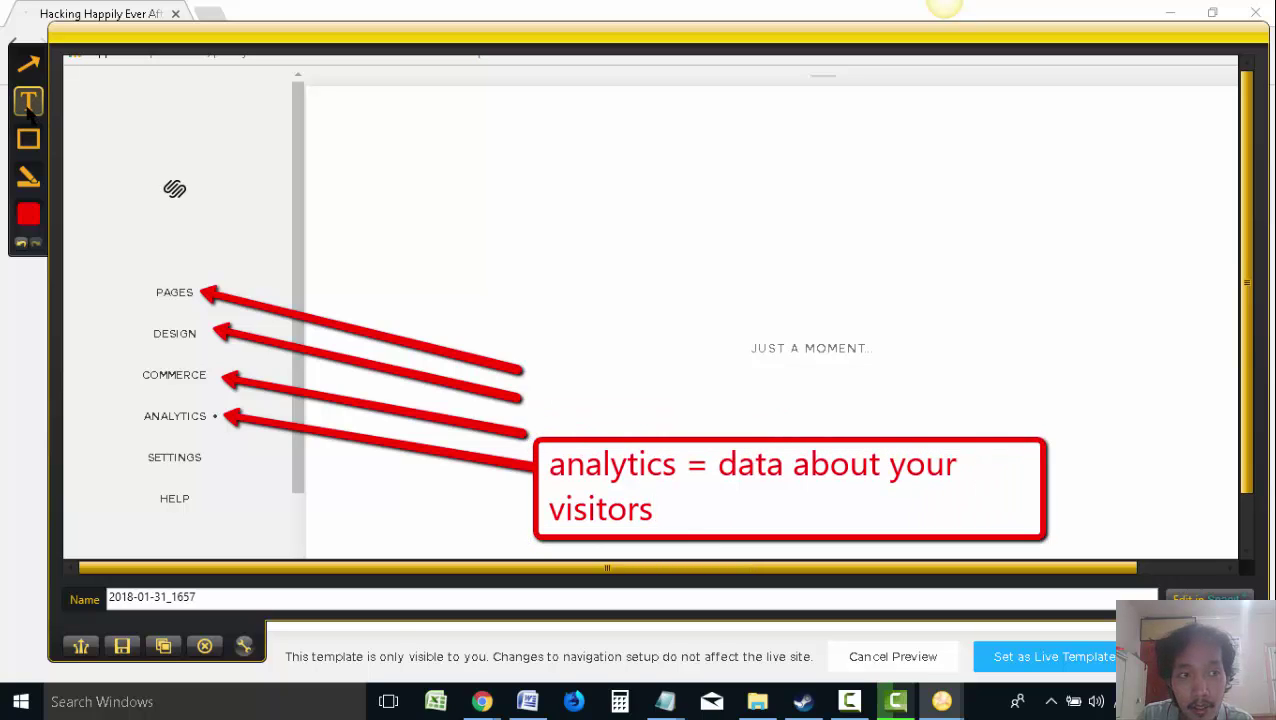
pyautogui.moveTo(533, 378); pyautogui.dragTo(1087, 438)
pyautogui.write('commerce =')
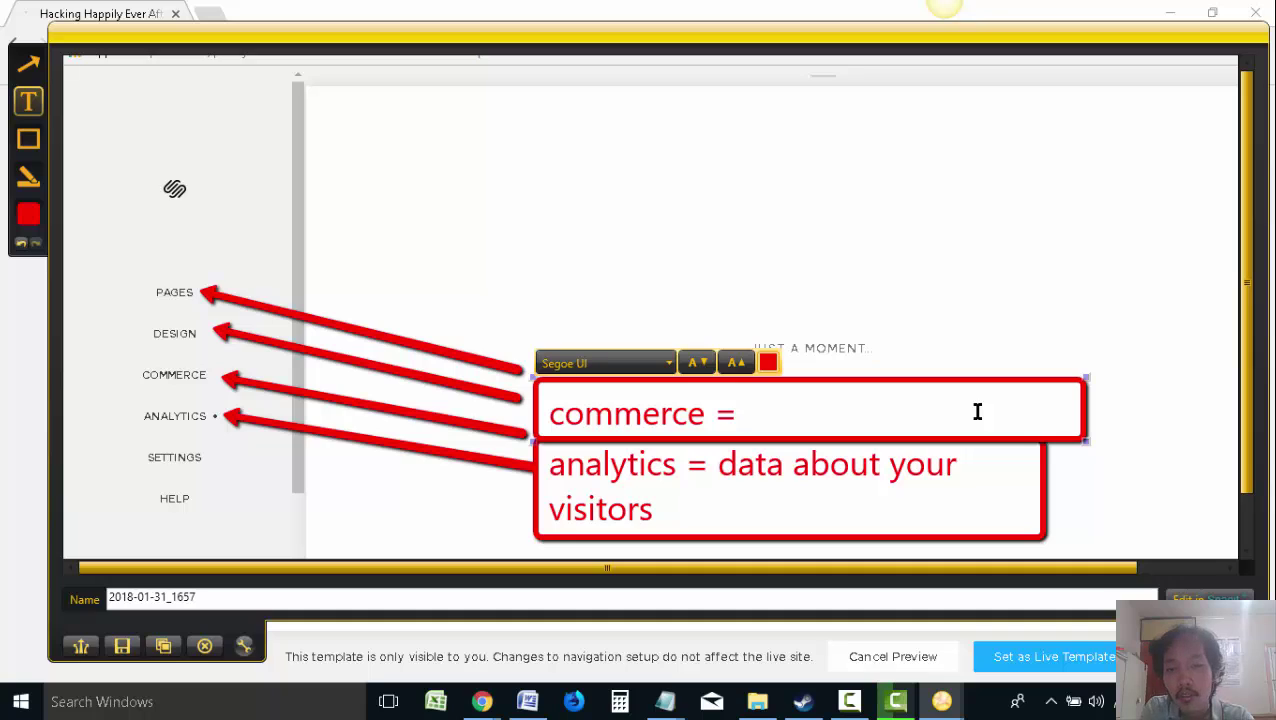
pyautogui.write(" what you're selling")
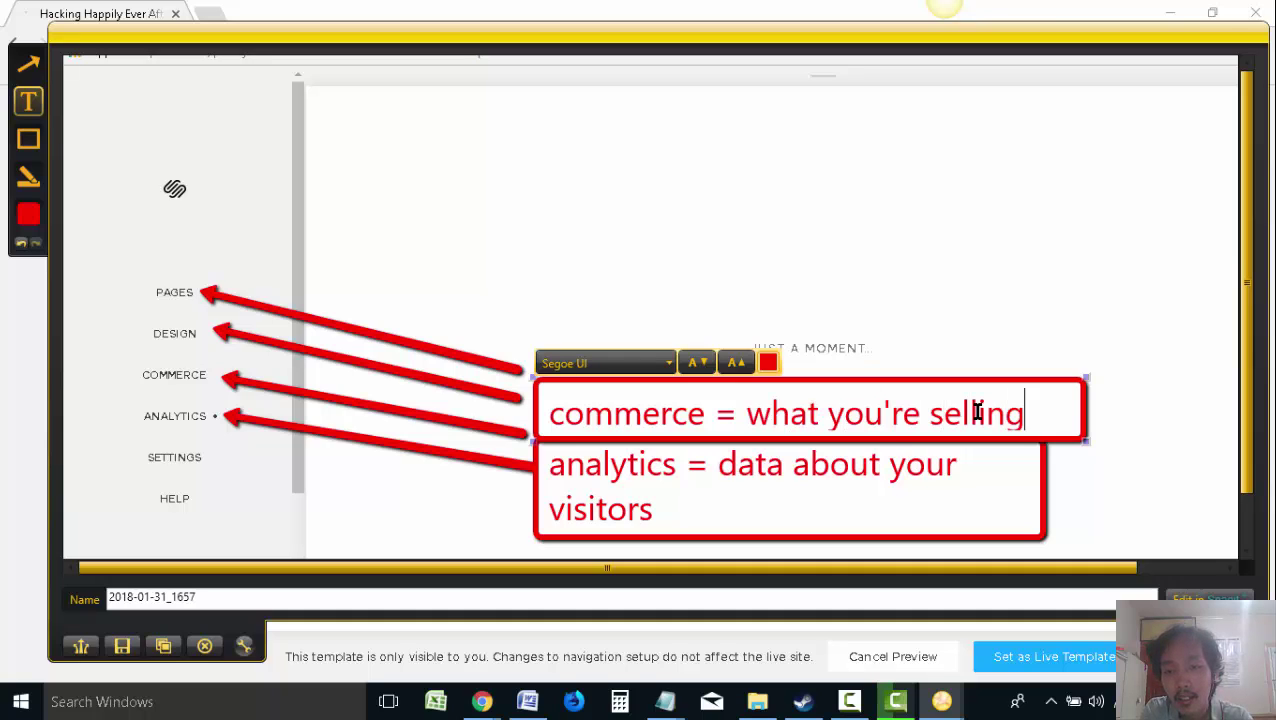
pyautogui.write(', products, services')
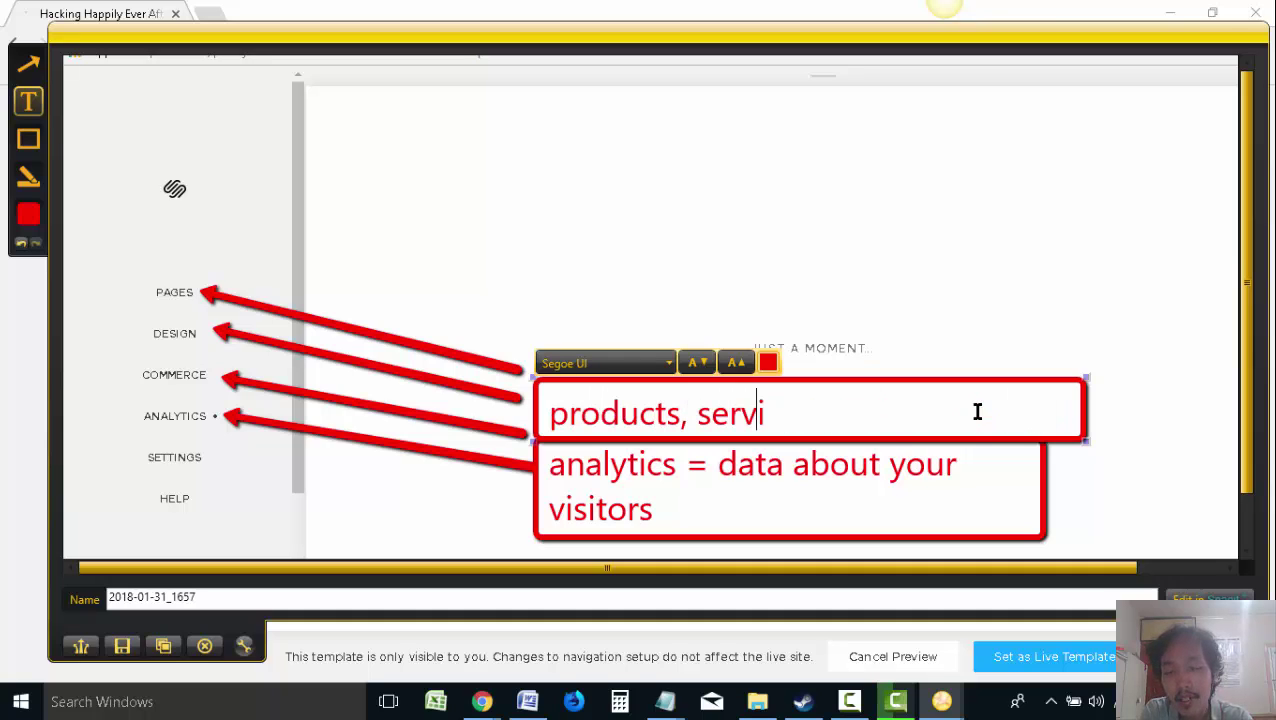
pyautogui.write(', etc')
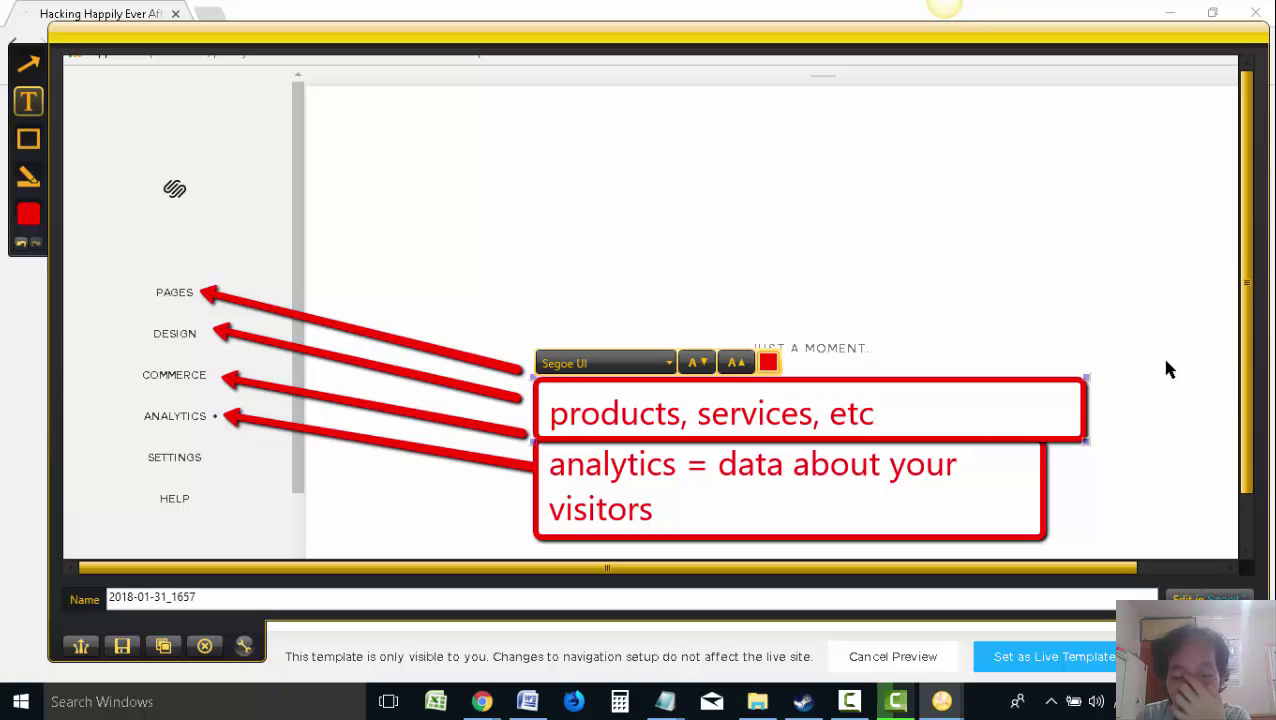
pyautogui.moveTo(1088, 375); pyautogui.dragTo(1128, 328)
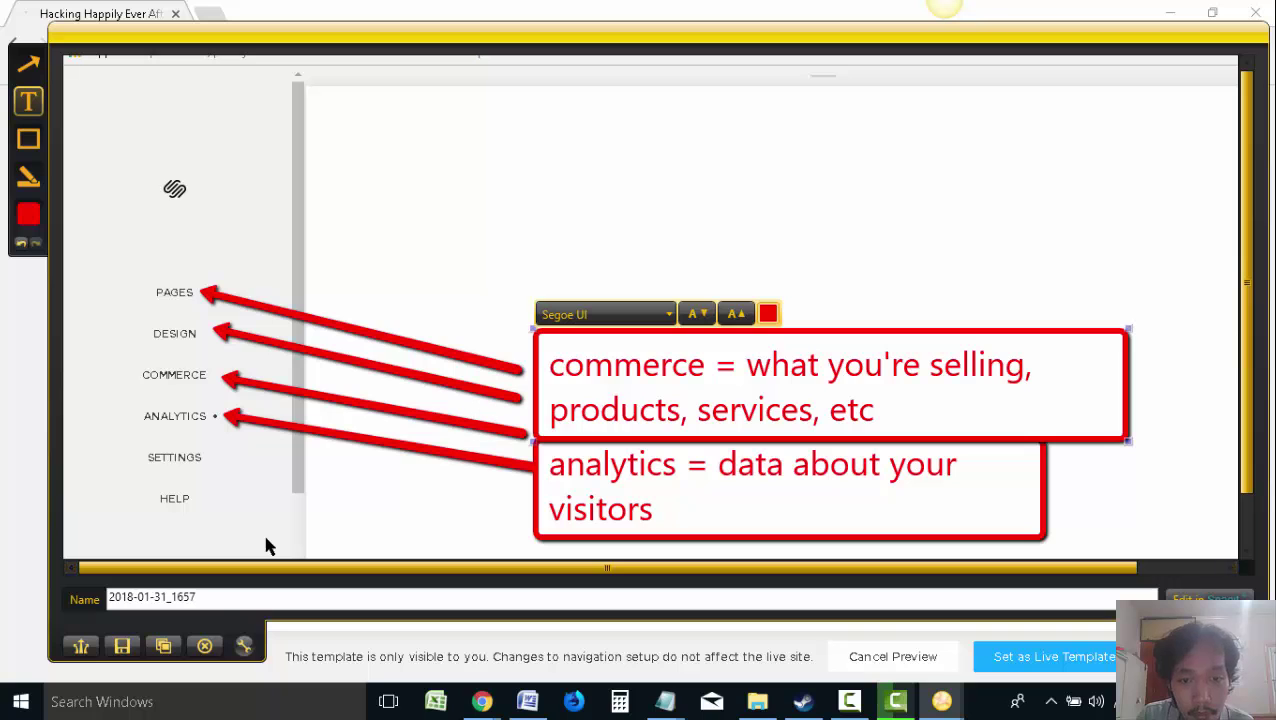
# Copy the annotated config-panel screenshot and paste it below the last image in the guide
pyautogui.click(166, 648)
pyautogui.click(527, 701)
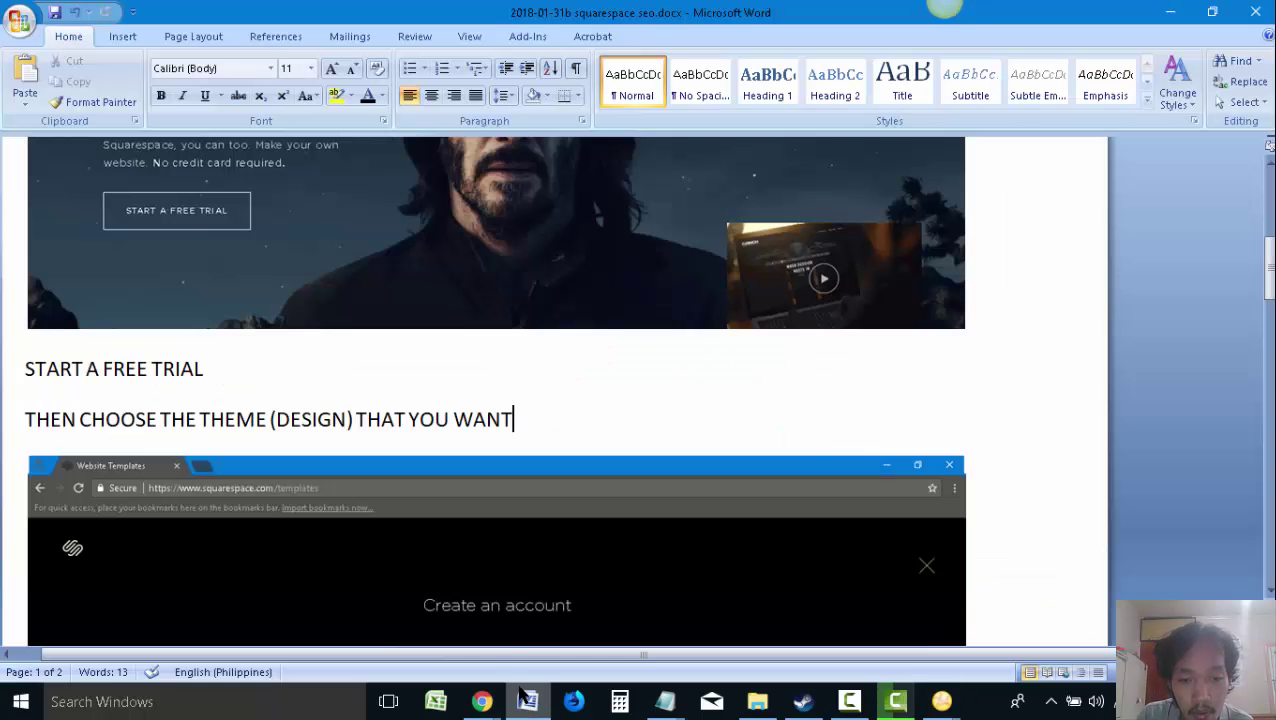
pyautogui.scroll(-5, 920, 455)
pyautogui.scroll(-5, 988, 470)
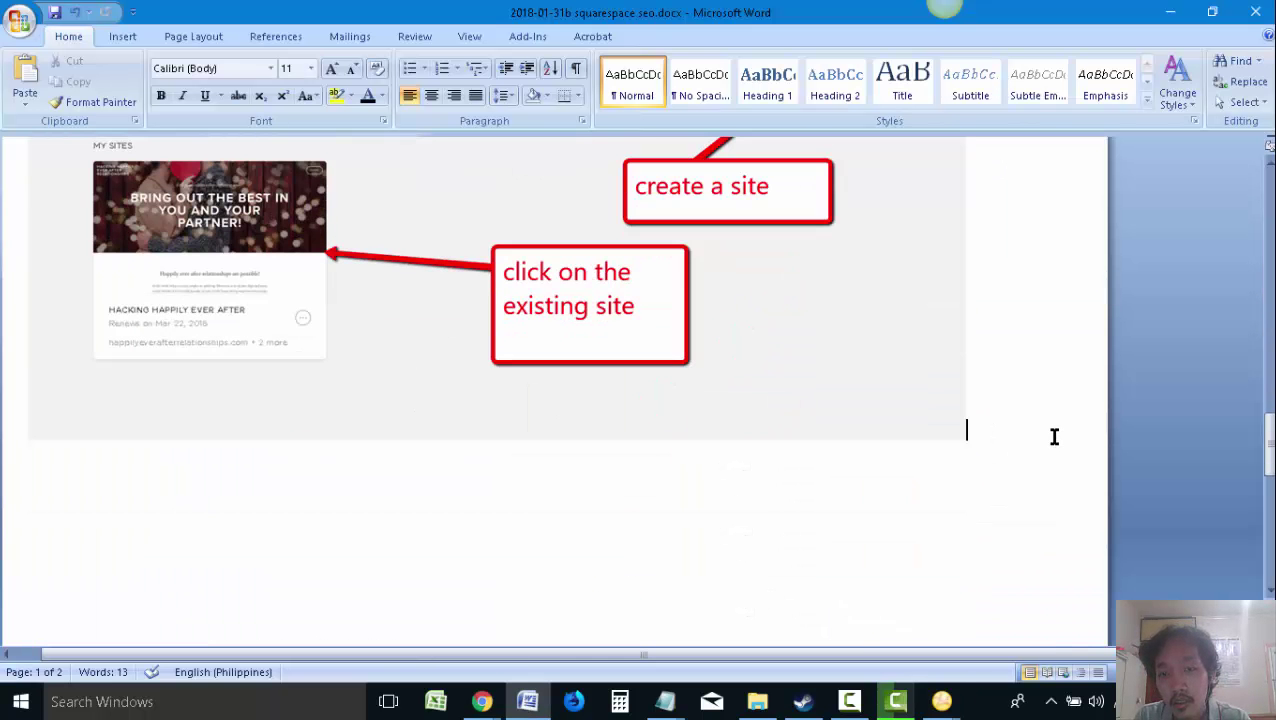
pyautogui.hotkey('ctrl', 'v')
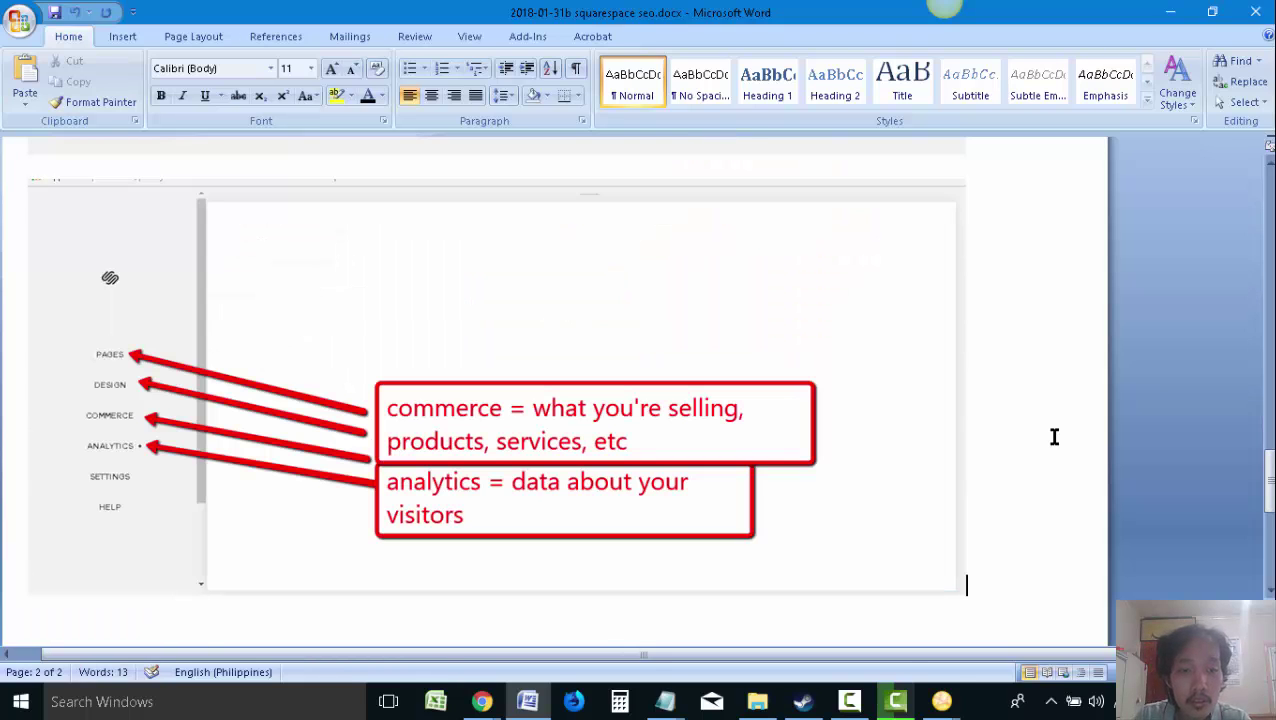
# Close the Website Templates browser window and bring the Squarespace site preview forward
pyautogui.moveTo(484, 700)
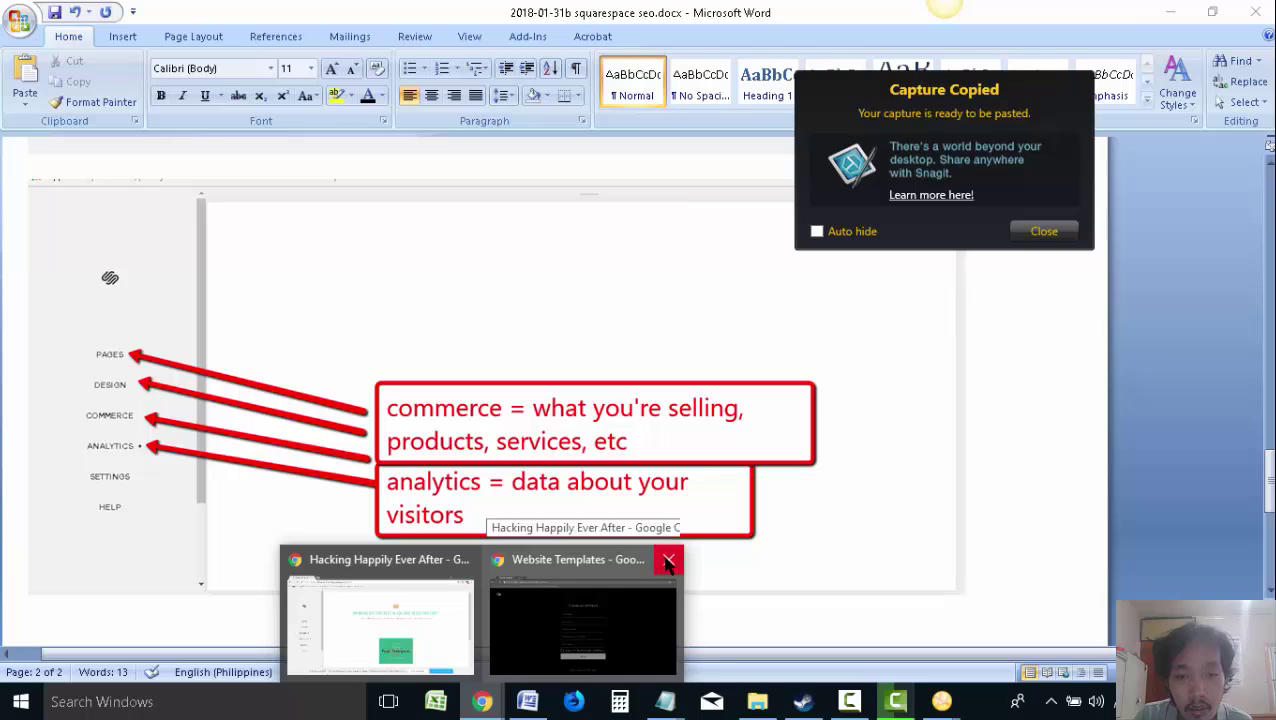
pyautogui.click(669, 559)
pyautogui.click(499, 590)
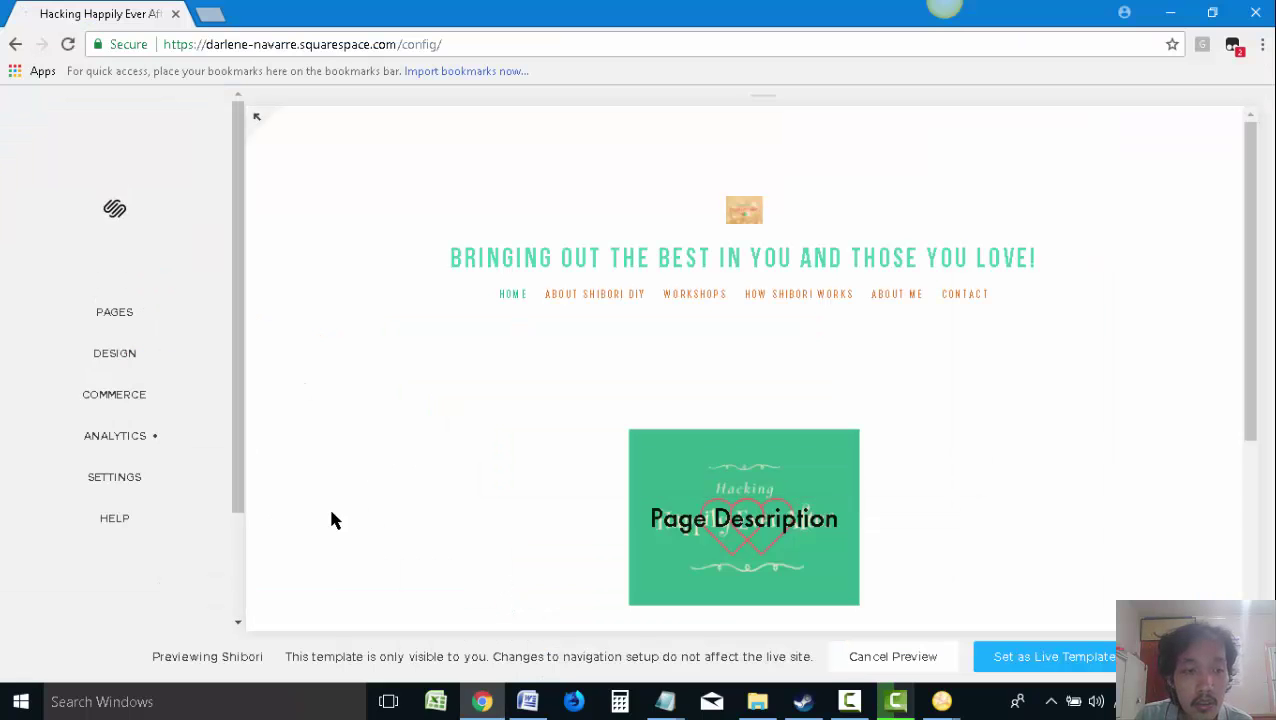
pyautogui.scroll(-2, 565, 440)
pyautogui.scroll(2, 560, 435)
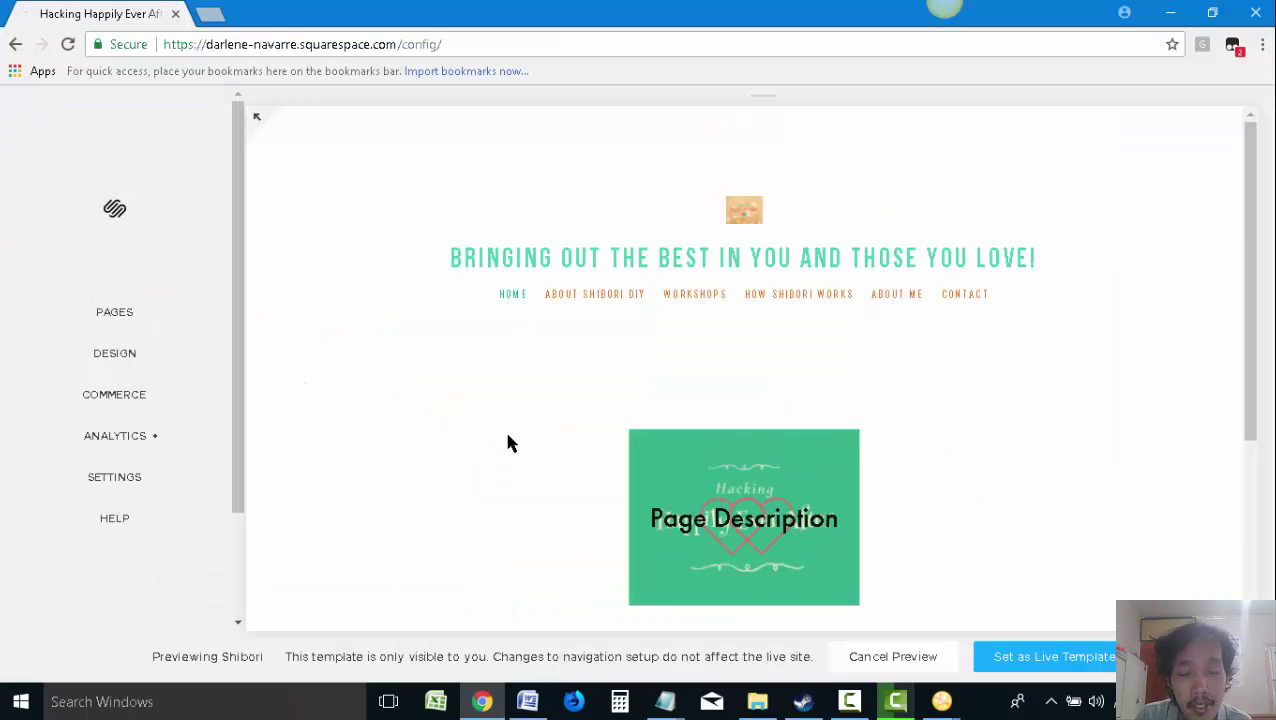
pyautogui.click(757, 701)
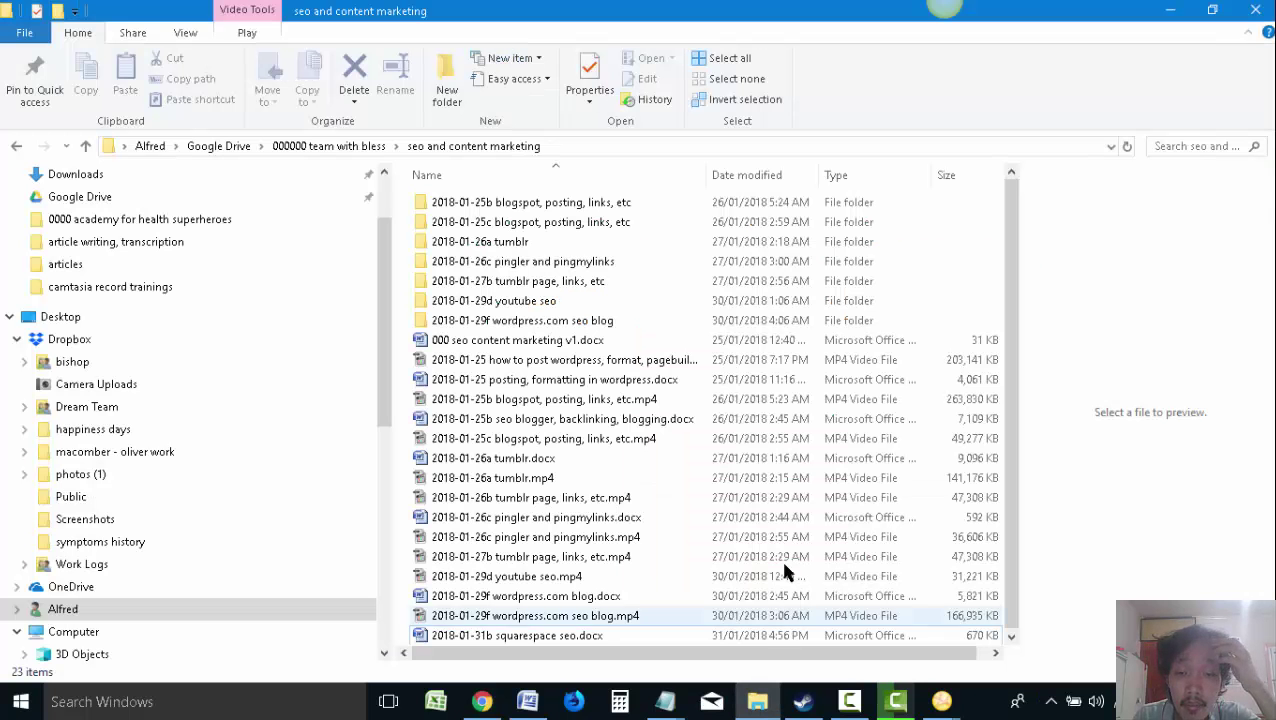
# Open 003 relationship and marriage keywords.xlsx from the client's Google Drive folder, then return to Word
pyautogui.click(242, 148)
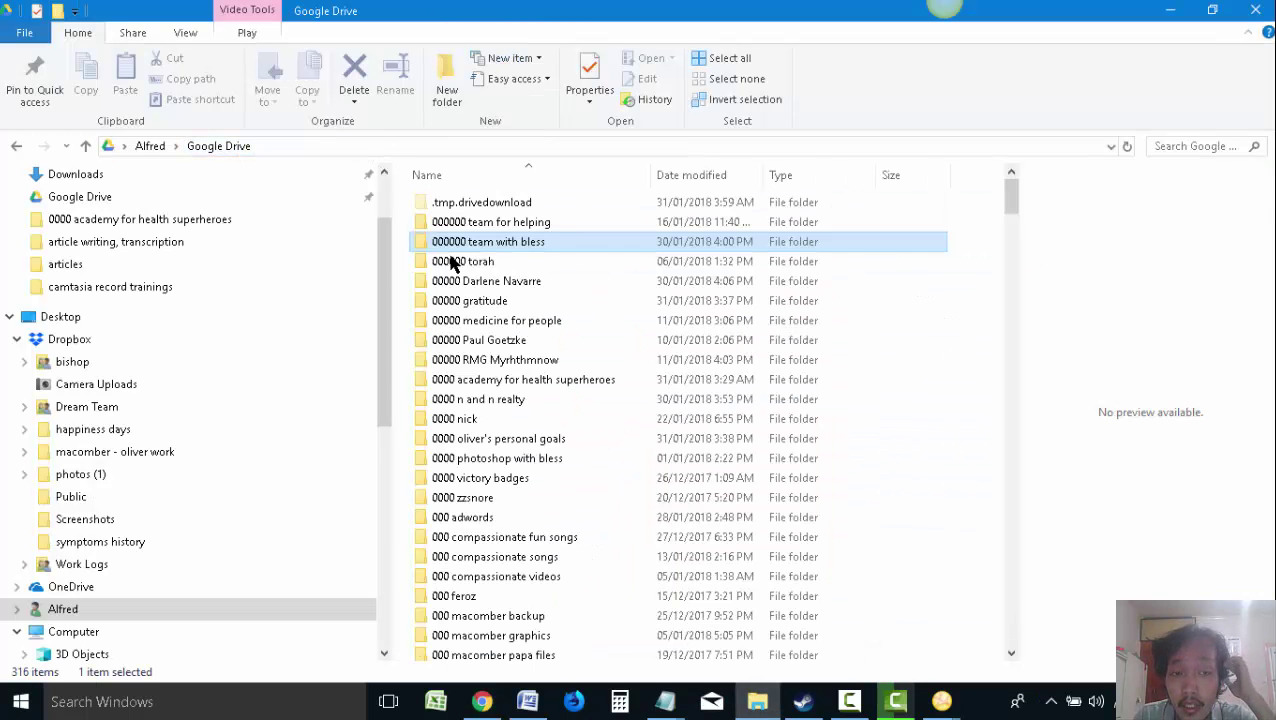
pyautogui.doubleClick(495, 283)
pyautogui.click(521, 290)
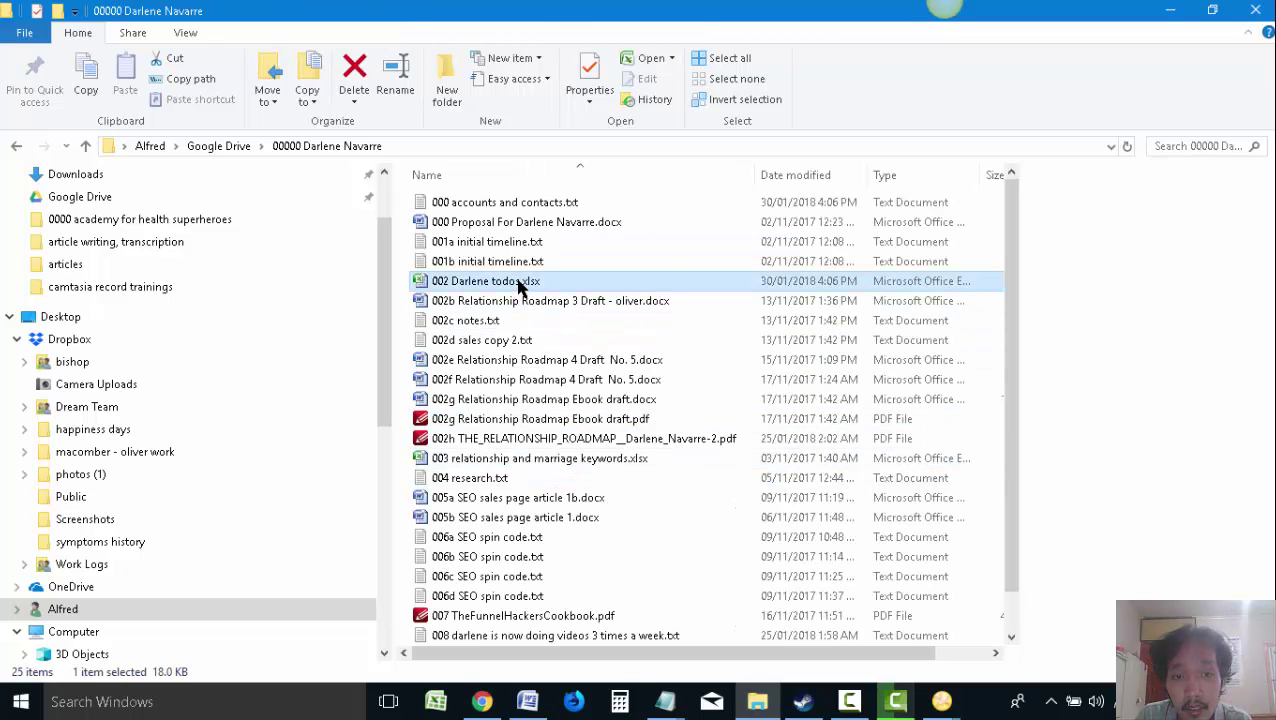
pyautogui.scroll(-1, 540, 420)
pyautogui.click(540, 422)
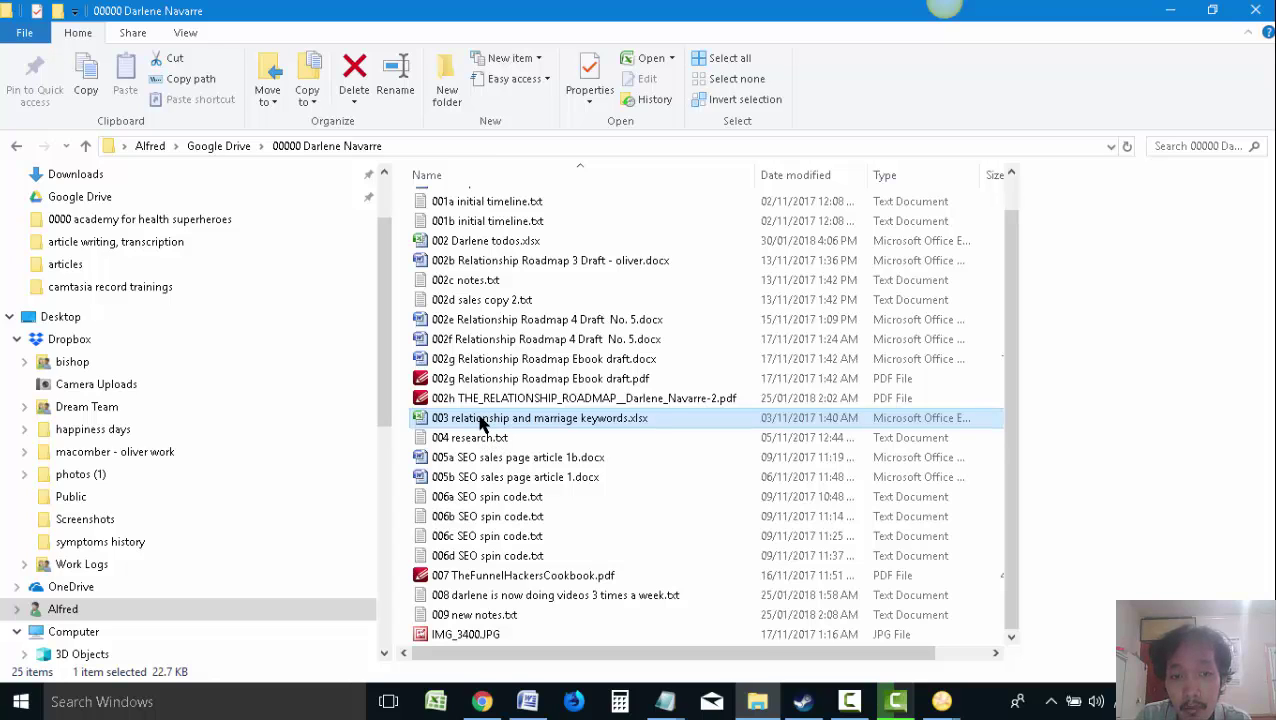
pyautogui.doubleClick(481, 424)
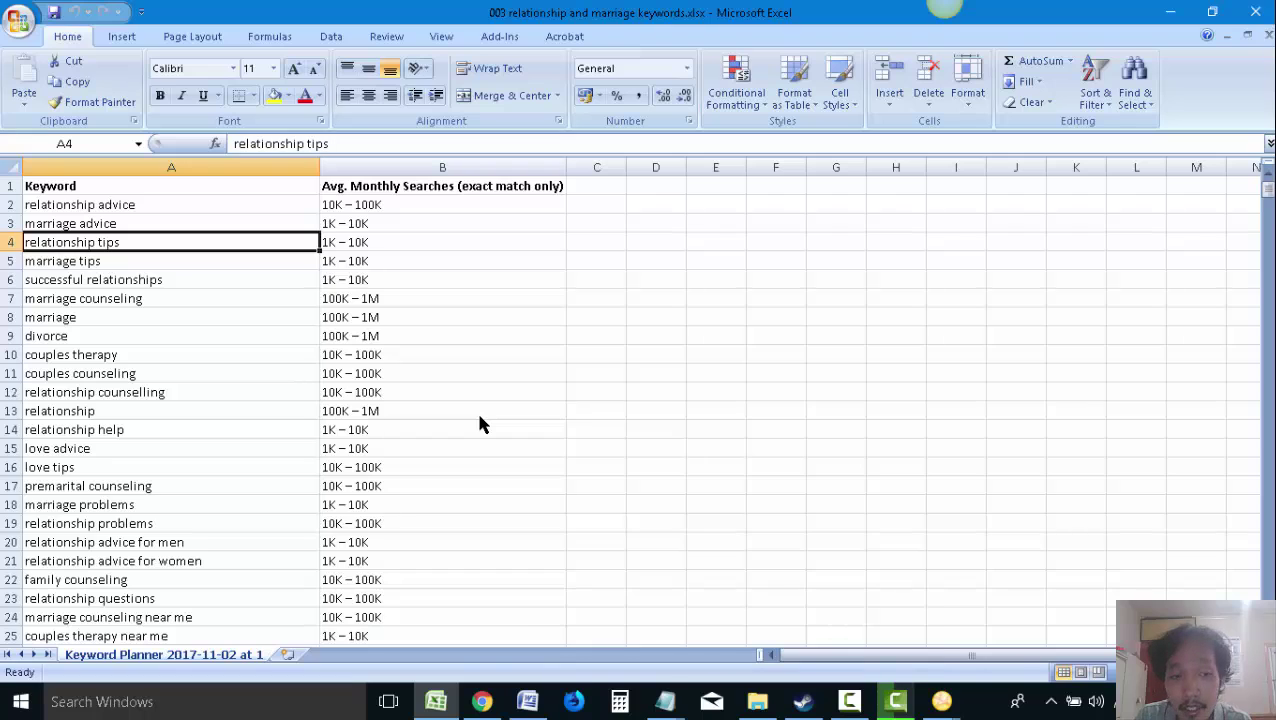
pyautogui.click(527, 701)
pyautogui.scroll(-4, 863, 543)
# Type 'OPEN YOUR LIST OF KEYWORDS' on a new line below the screenshot
pyautogui.press('Return')
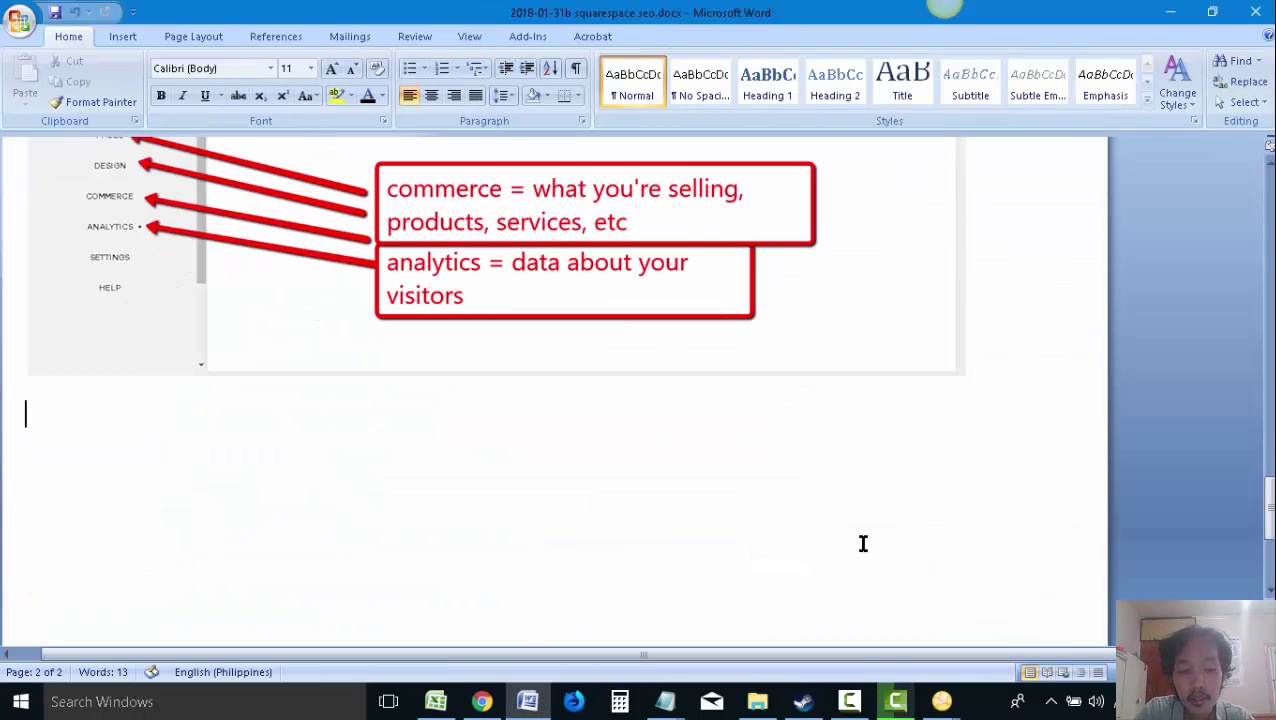
pyautogui.write('TOO')
pyautogui.press('BackSpace')
pyautogui.press('BackSpace')
pyautogui.press('BackSpace')
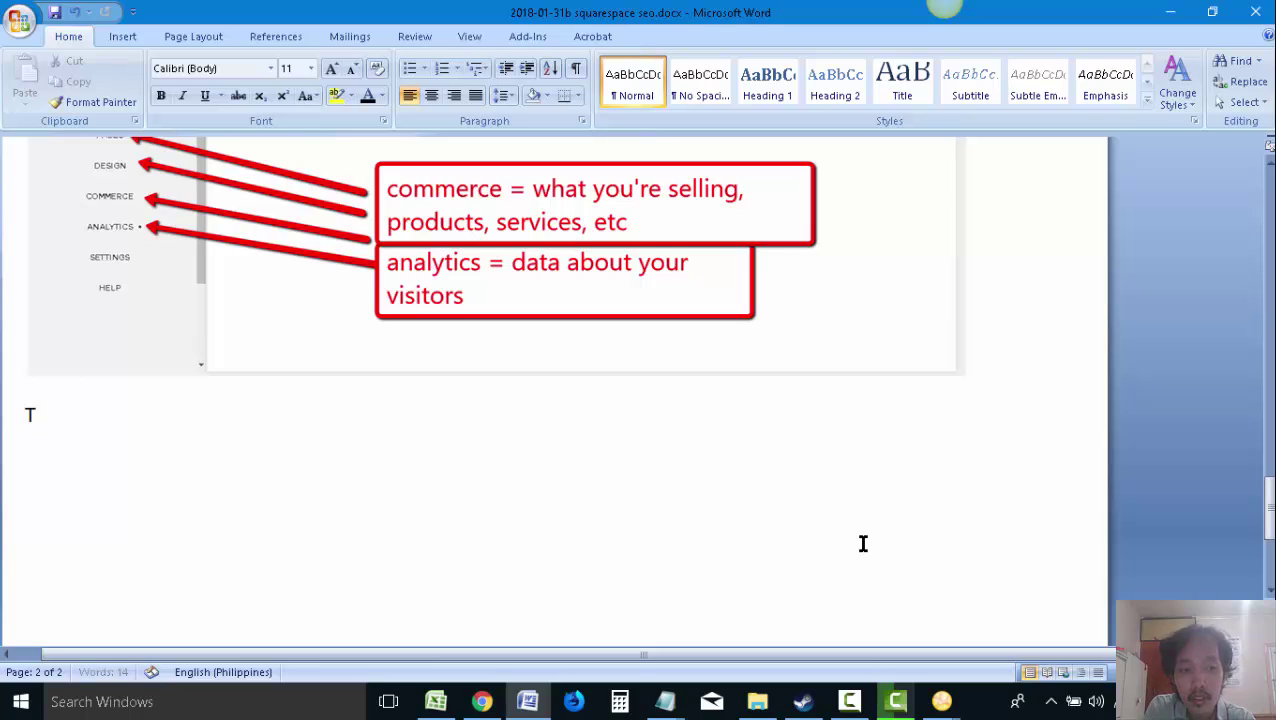
pyautogui.write('IOE')
pyautogui.press('BackSpace')
pyautogui.press('BackSpace')
pyautogui.press('BackSpace')
pyautogui.write('OPEN Y')
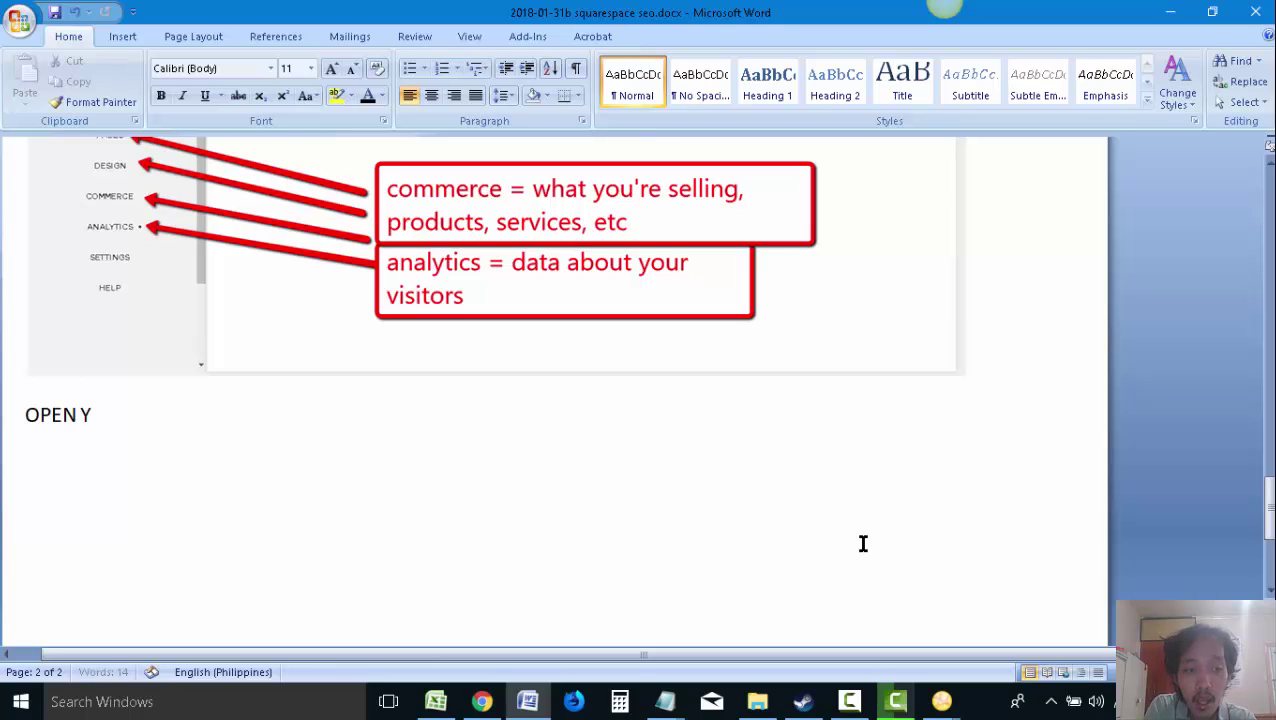
pyautogui.write('OUR LIST OF KEYWORDS')
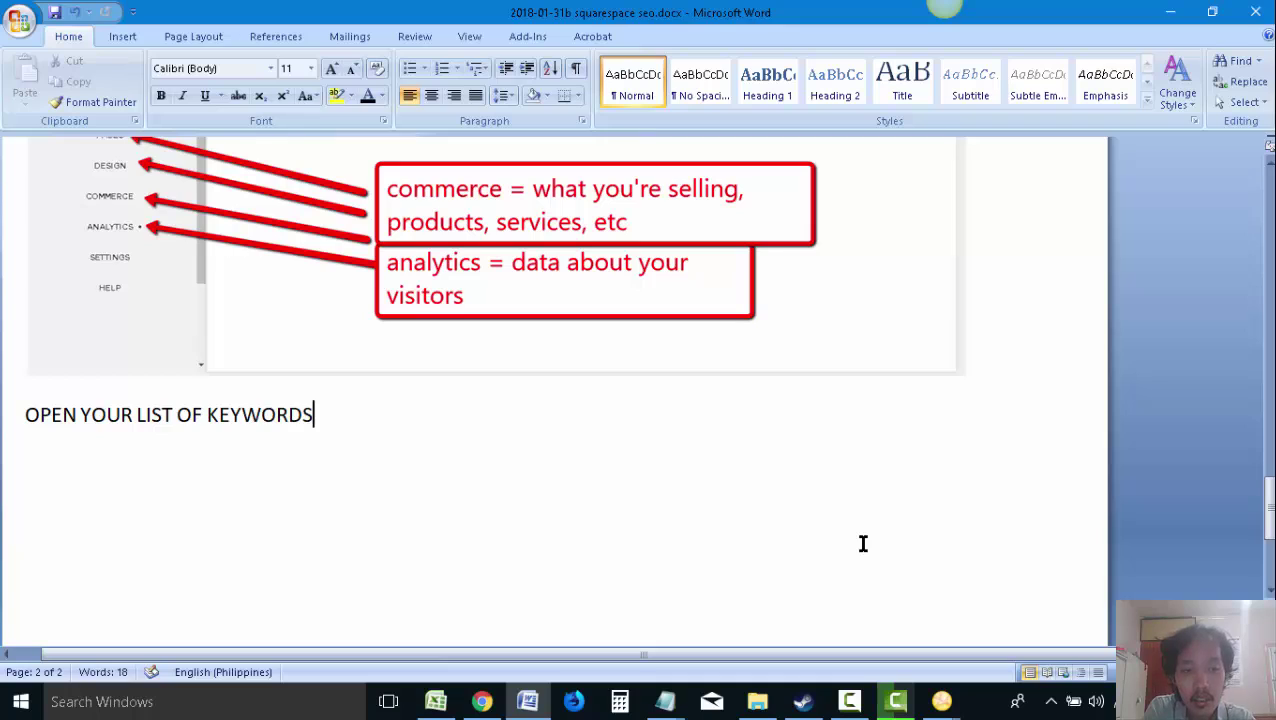
# Add 'YOU CAN KEYWORD RESEARCH BY USING "GOOGLE ADWORDS KEYWORD PLANNER' and save the guide
pyautogui.press('Return')
pyautogui.write('YOU CAN ')
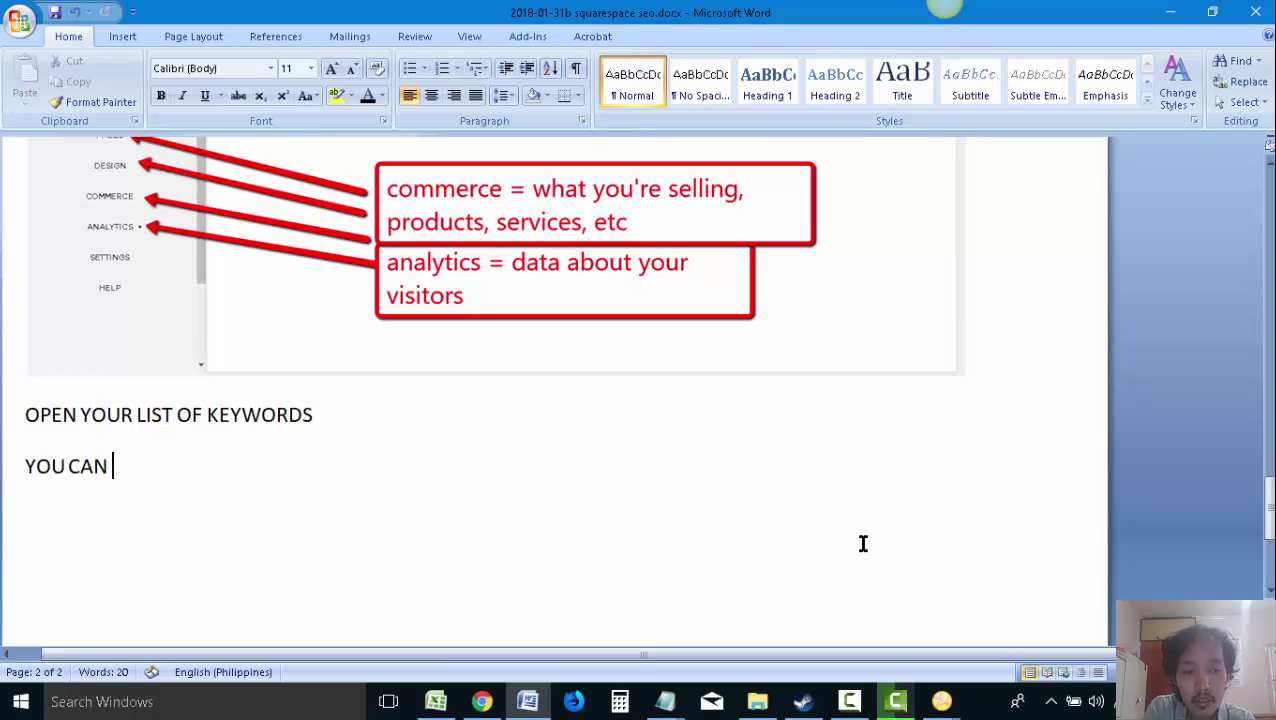
pyautogui.write('KEYWORD RESEARC')
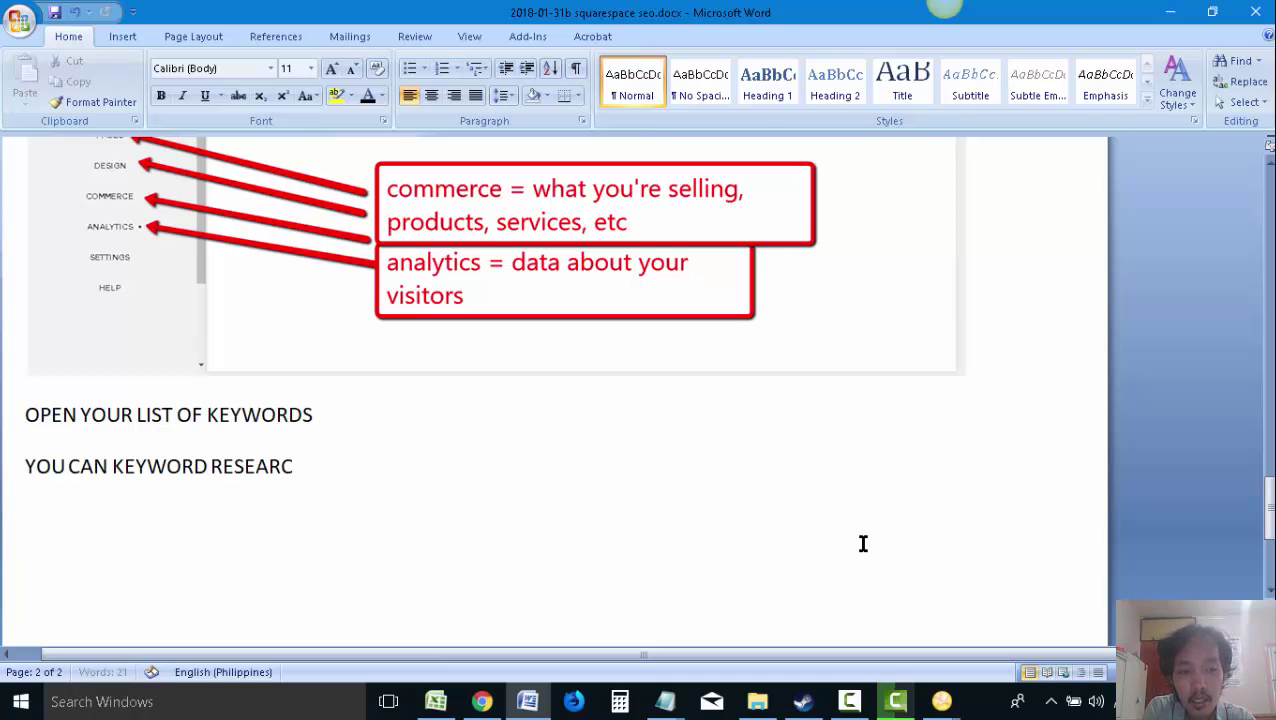
pyautogui.write('H BY USING GOOGL')
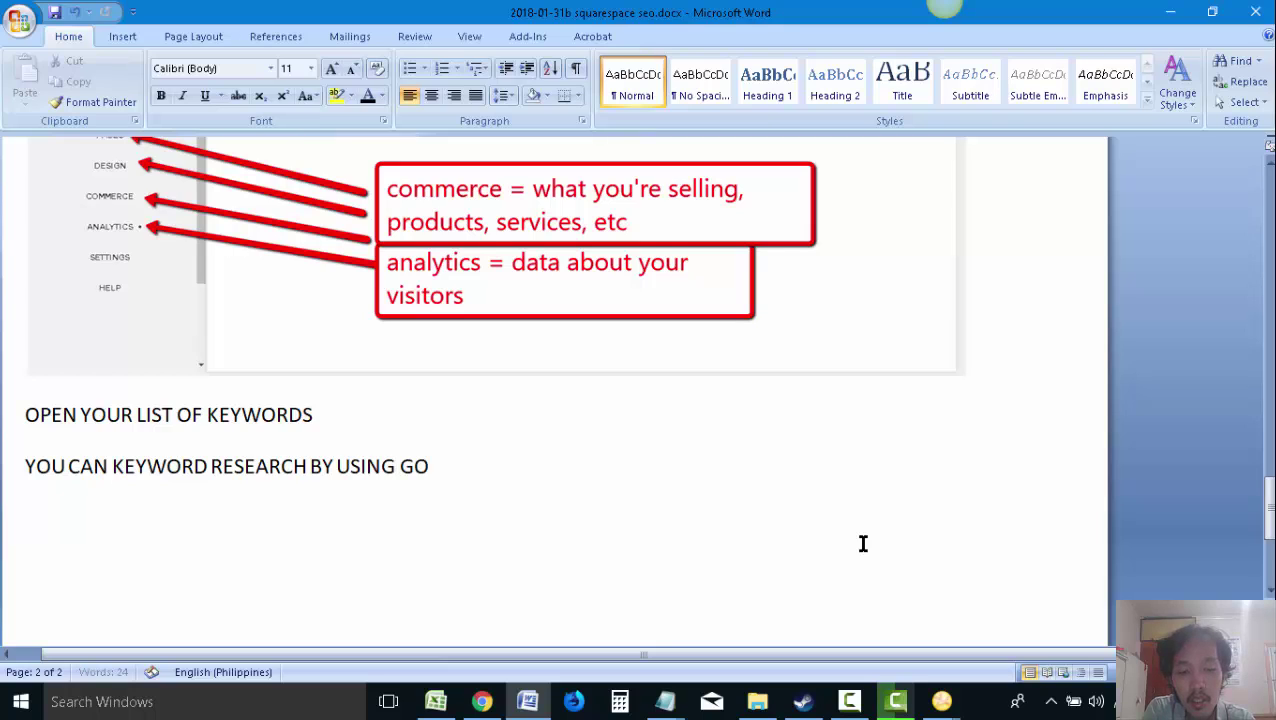
pyautogui.press('BackSpace')
pyautogui.press('BackSpace')
pyautogui.write('"GOOGLE ADWORDS KEYWOR')
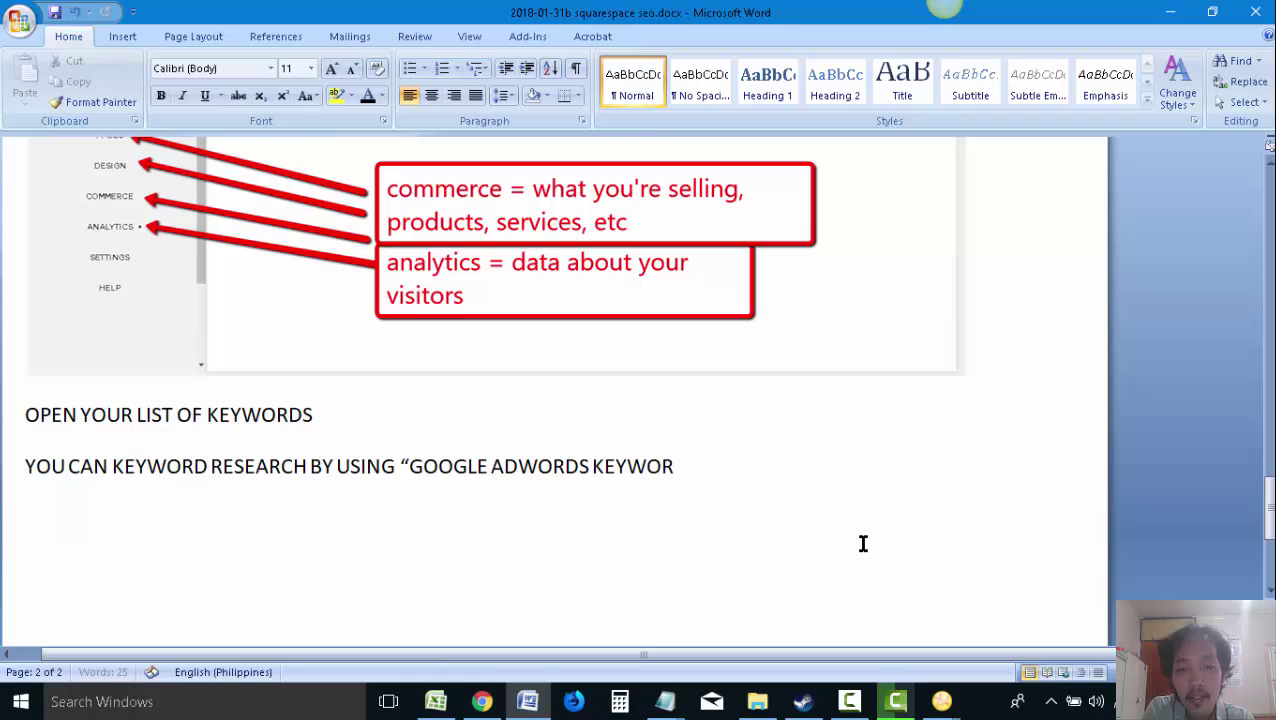
pyautogui.write('D PLANNER')
pyautogui.press('Return')
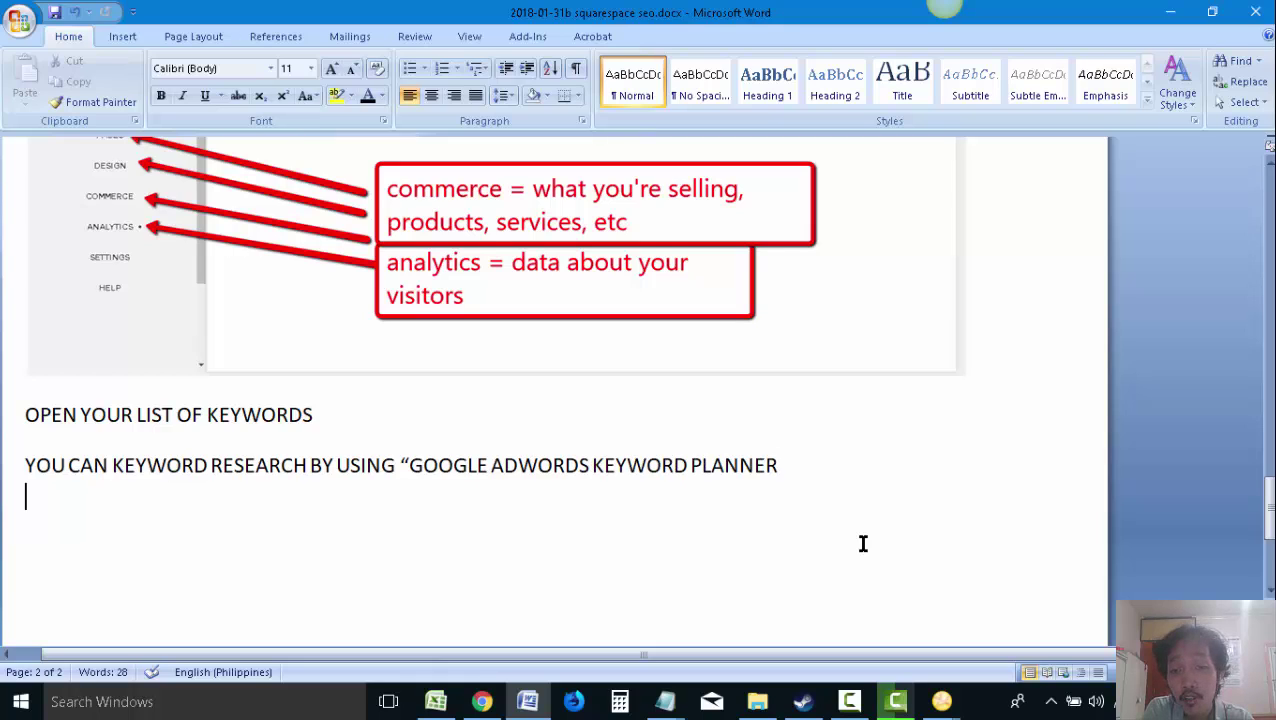
pyautogui.press('BackSpace')
pyautogui.hotkey('ctrl', 's')
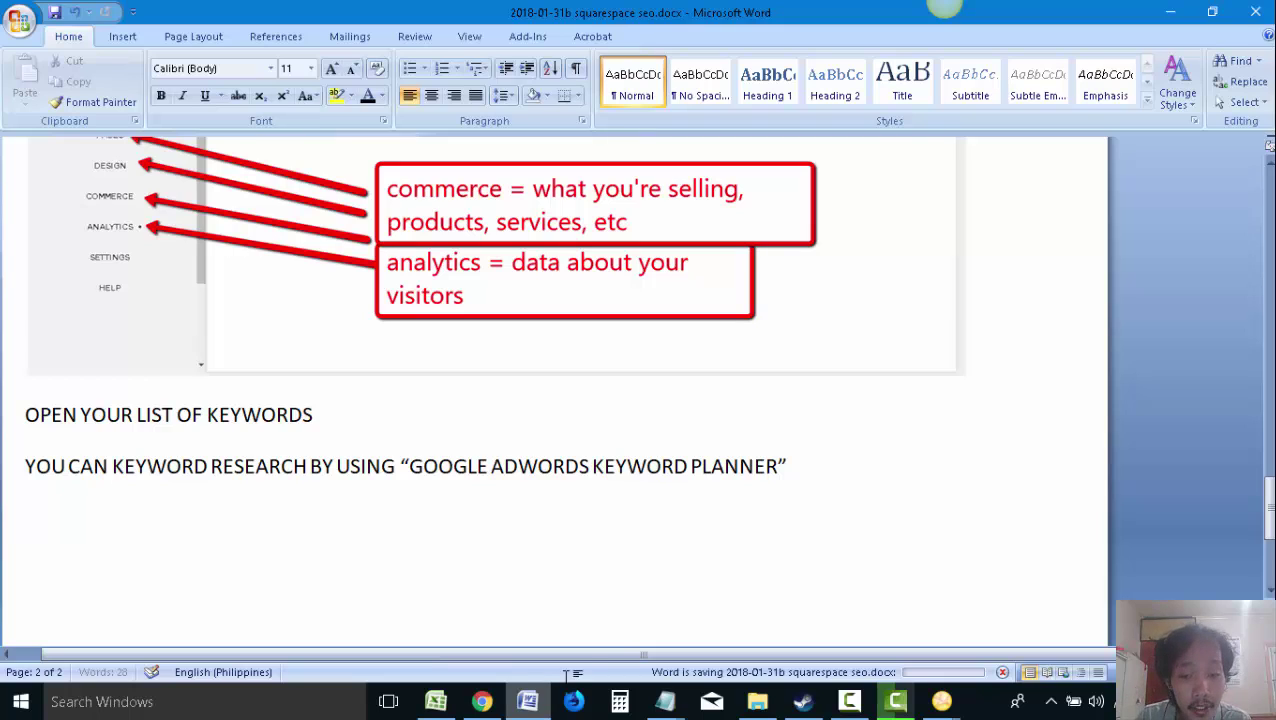
pyautogui.press('Return')
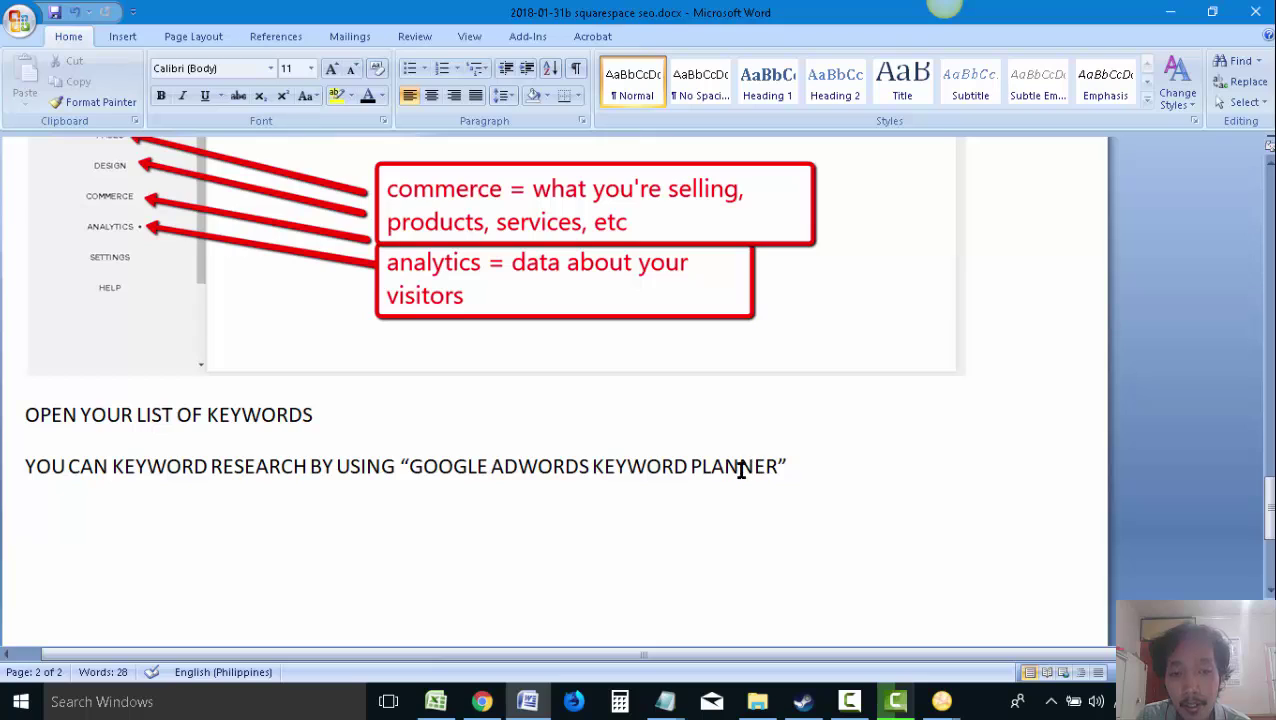
# Open youtube.com in a new Chrome tab, then bring up the keyword spreadsheet with cell B10 selected
pyautogui.click(482, 701)
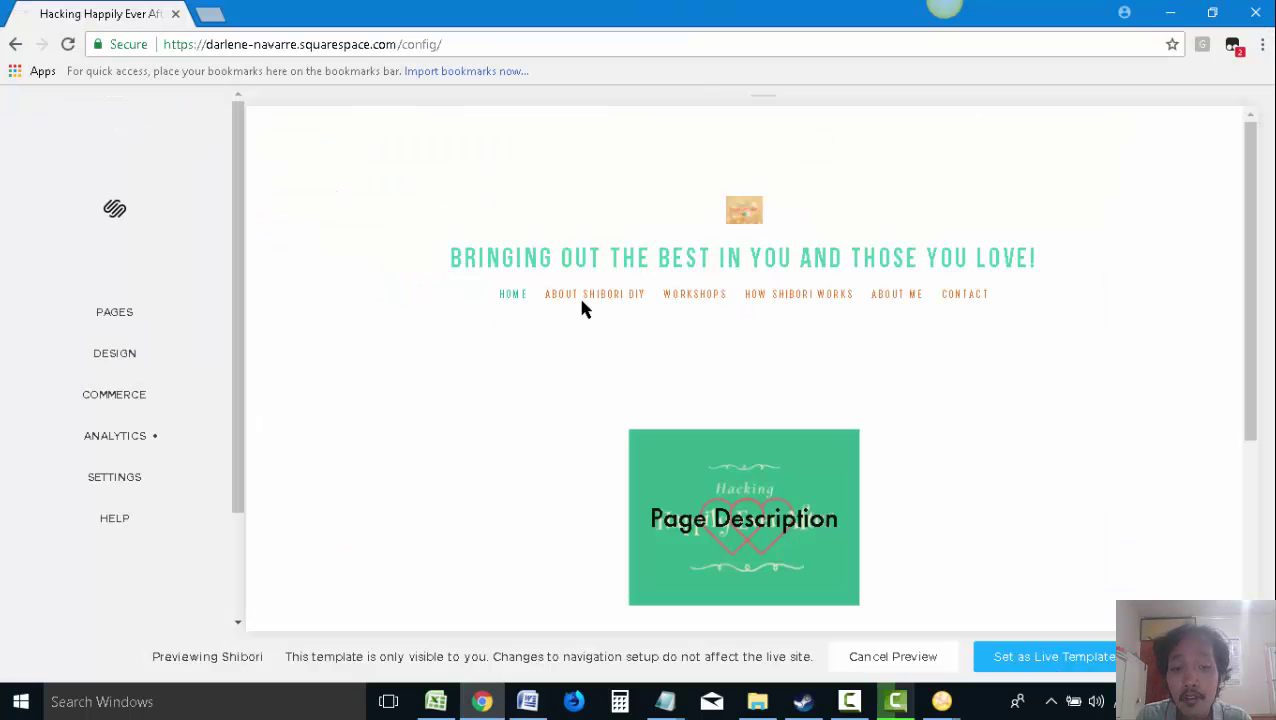
pyautogui.click(208, 14)
pyautogui.write('yot')
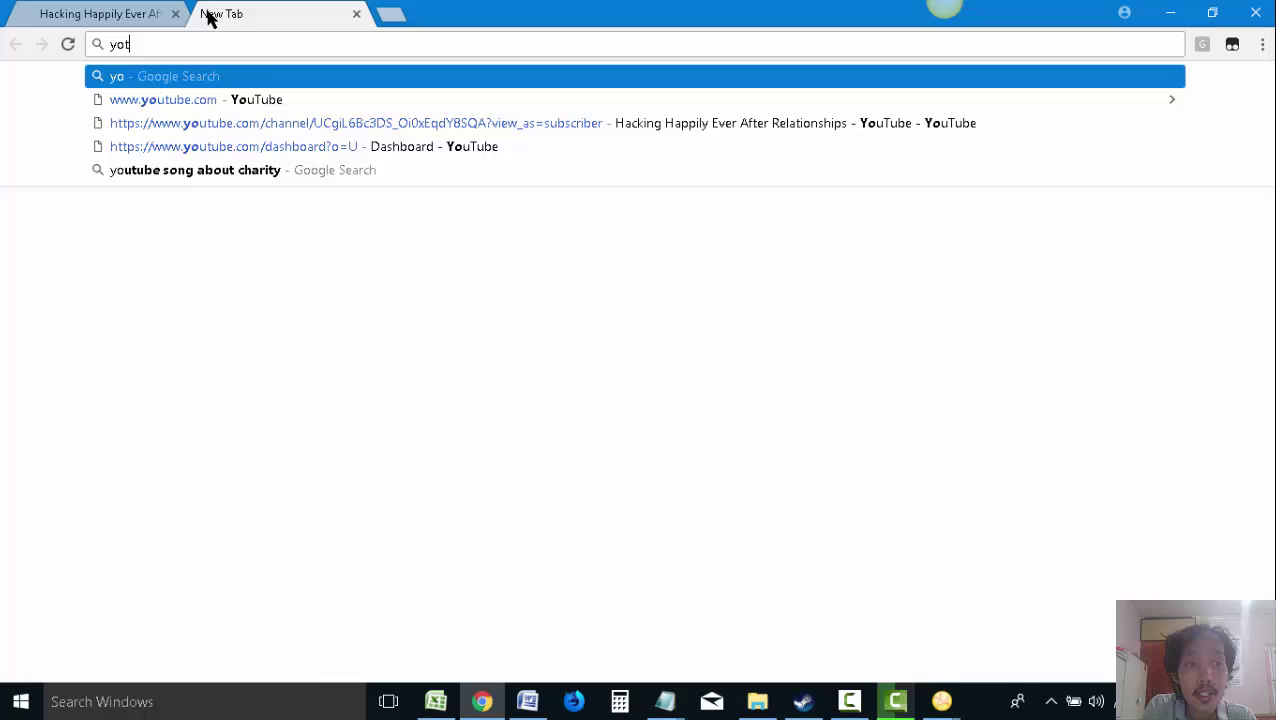
pyautogui.press('BackSpace')
pyautogui.write('utube.com')
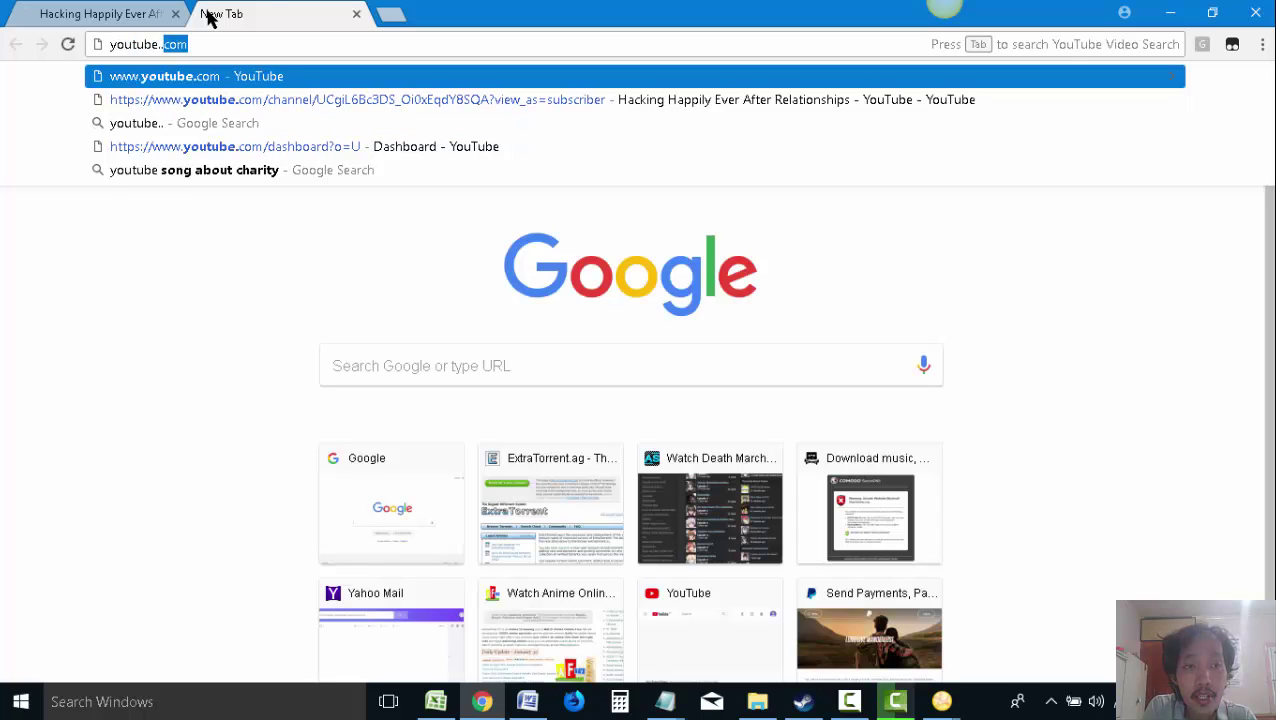
pyautogui.press('BackSpace')
pyautogui.press('BackSpace')
pyautogui.write('o')
pyautogui.press('Return')
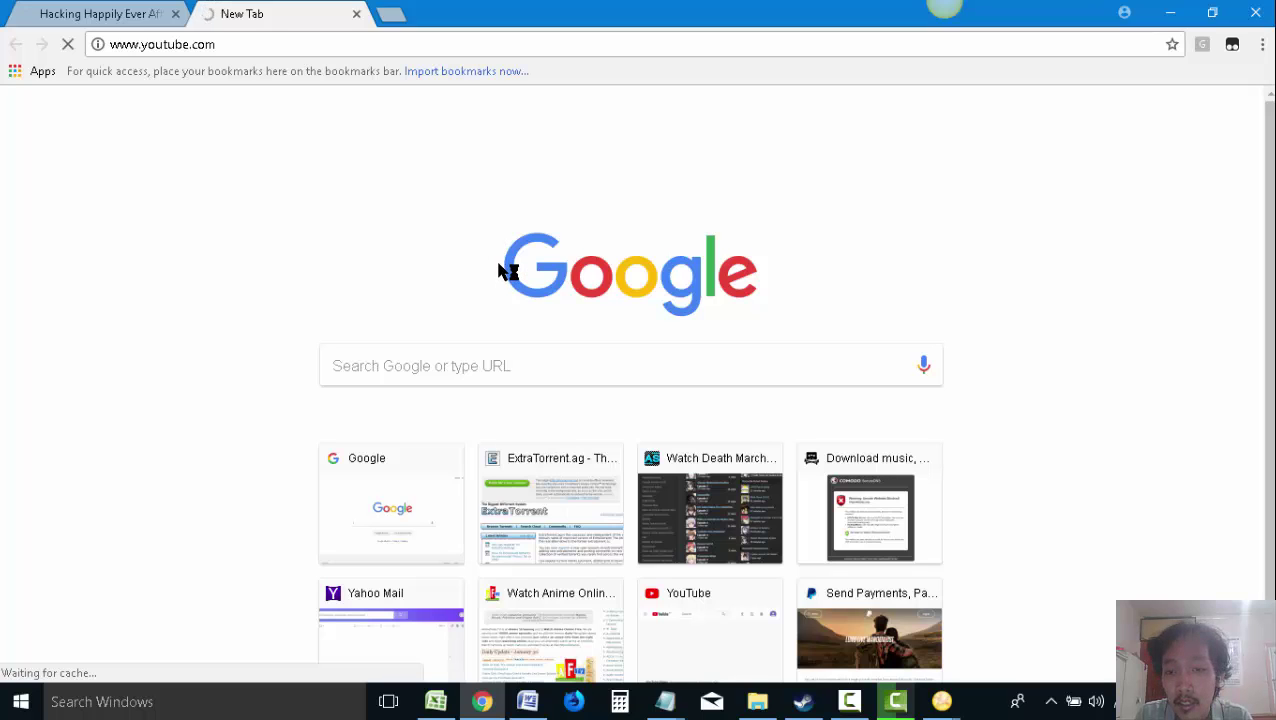
pyautogui.click(109, 12)
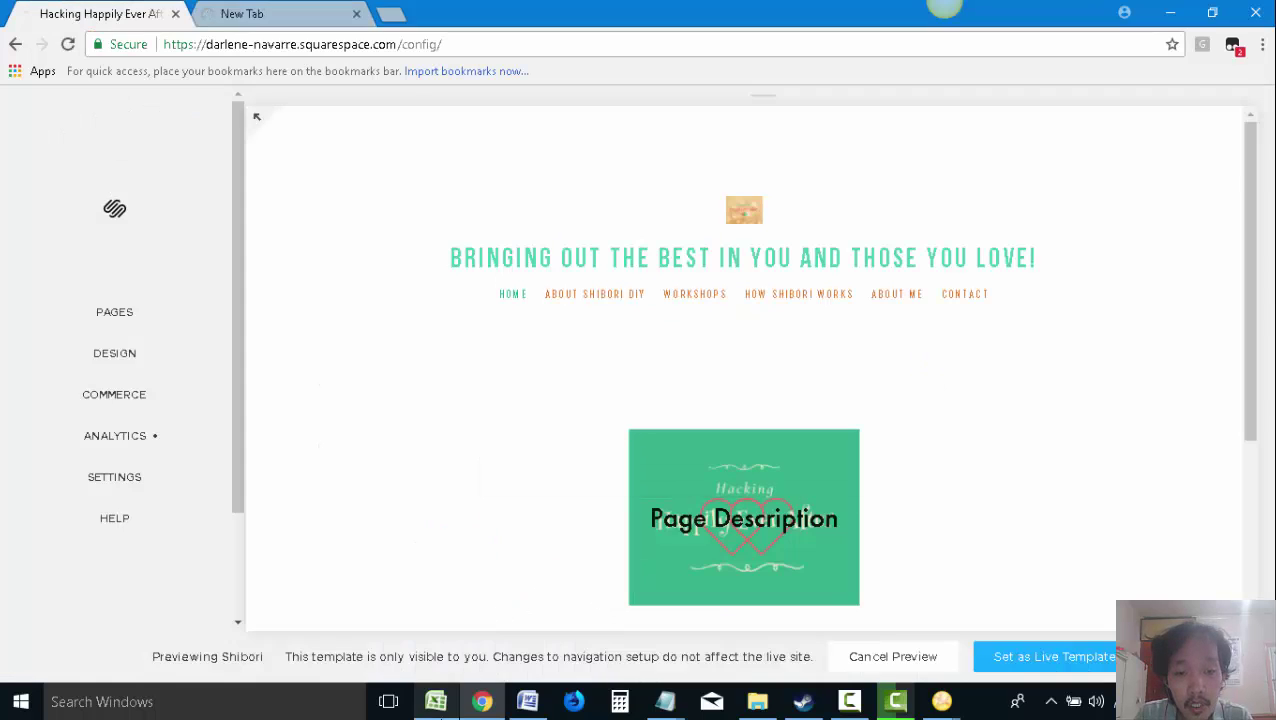
pyautogui.click(436, 701)
pyautogui.click(342, 355)
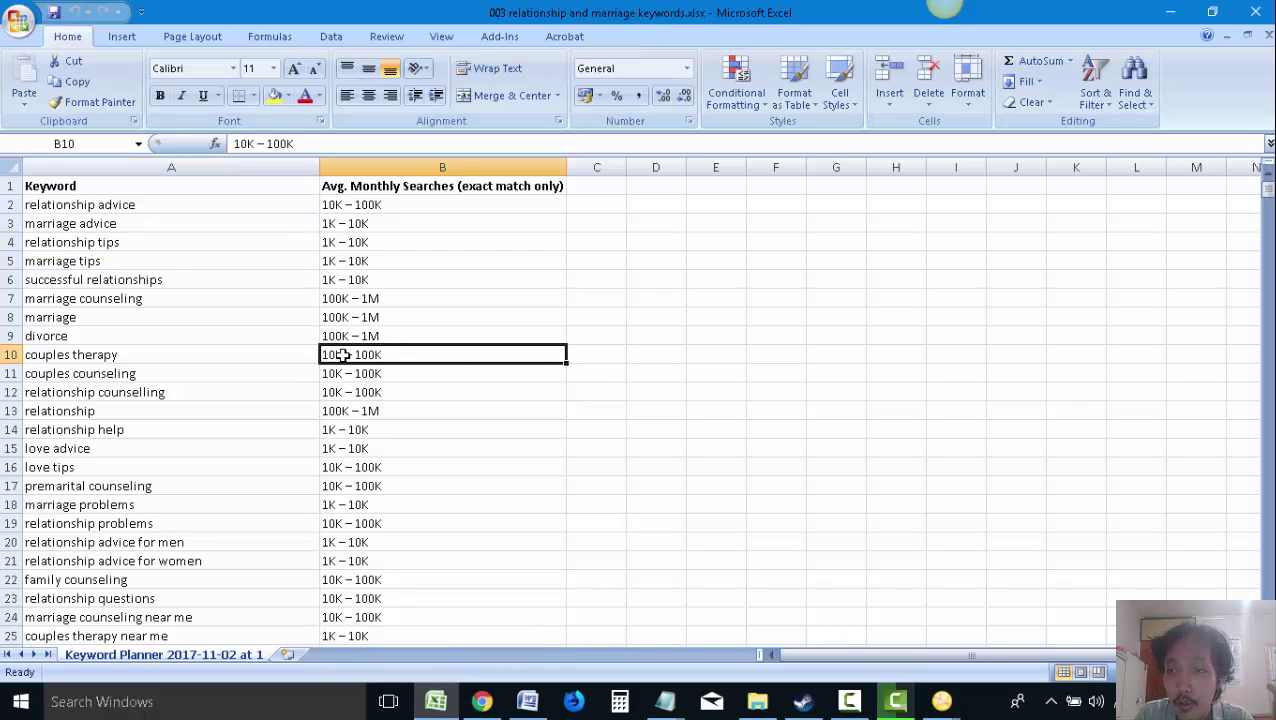
# Capture the keyword spreadsheet and box the Keyword and monthly searches columns in red
pyautogui.moveTo(943, 10)
pyautogui.click(905, 35)
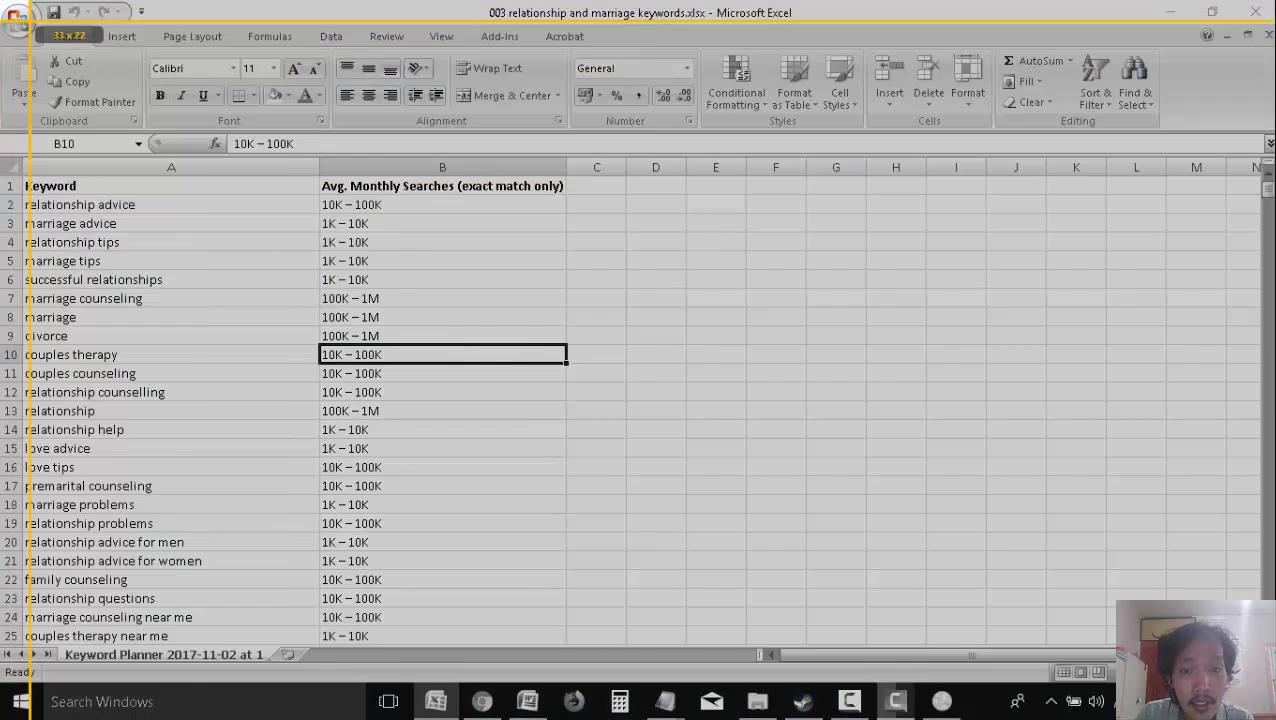
pyautogui.moveTo(31, 21); pyautogui.dragTo(1268, 648)
pyautogui.click(22, 682)
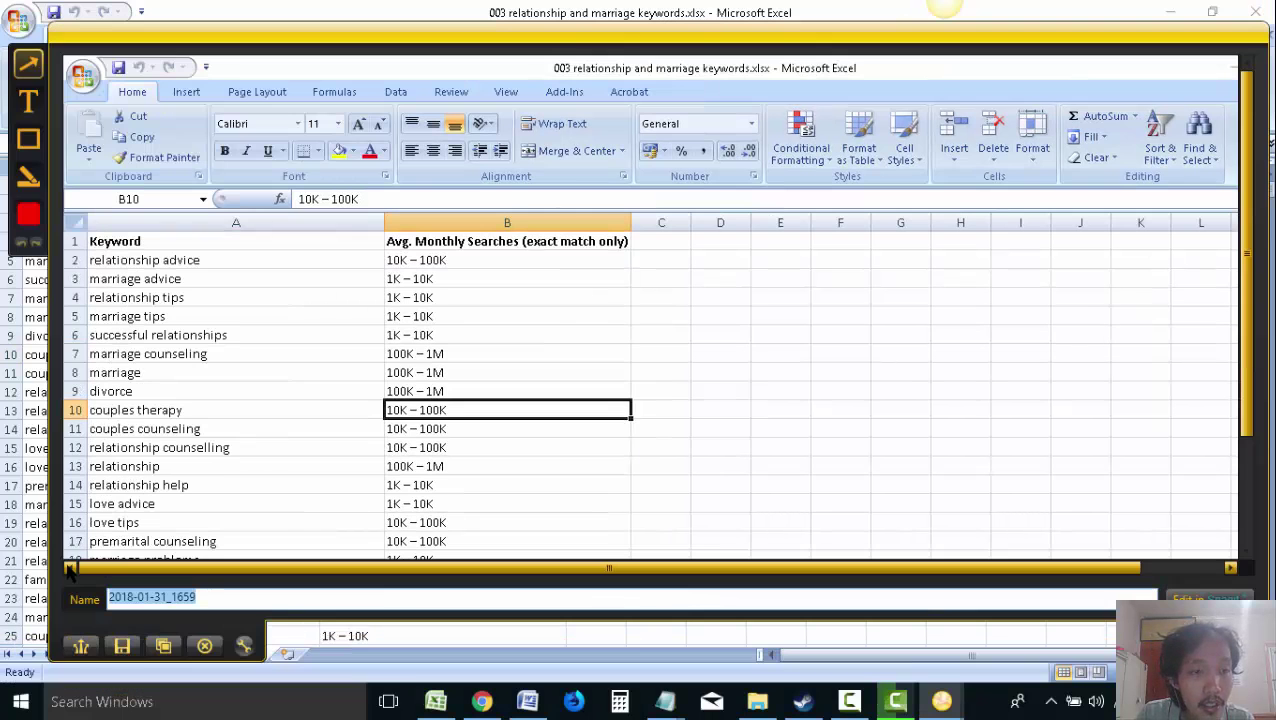
pyautogui.click(30, 137)
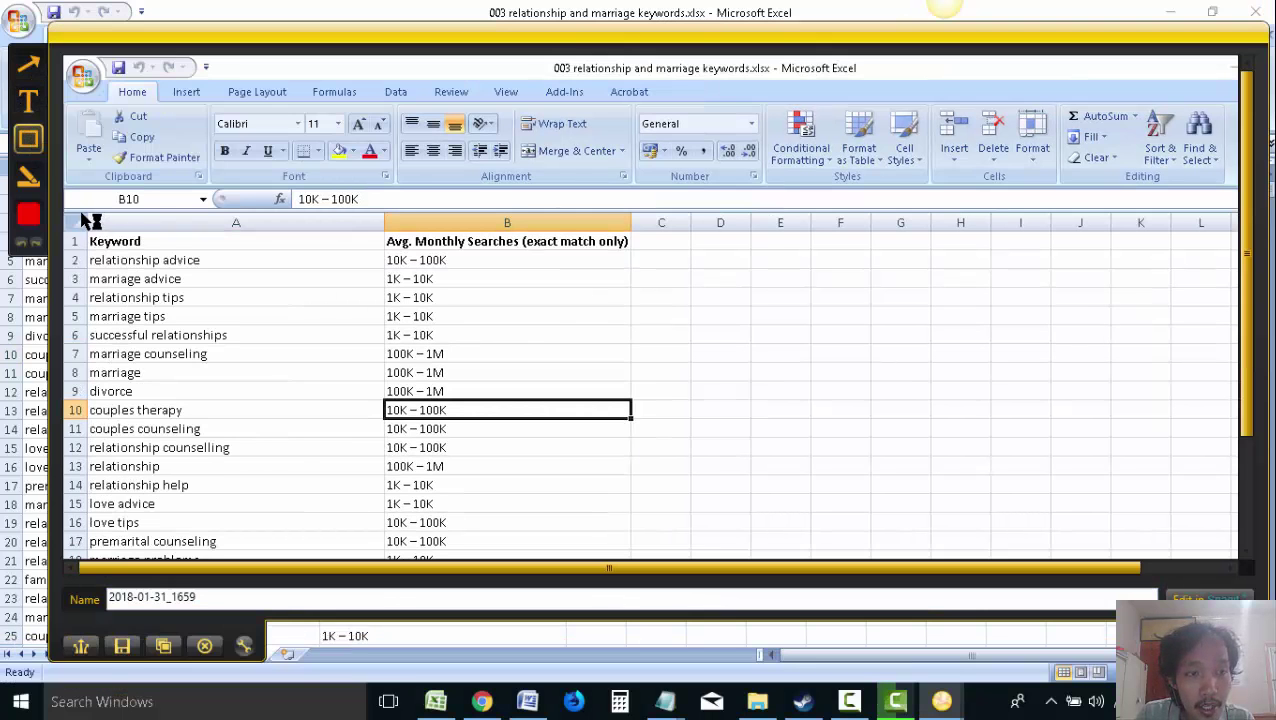
pyautogui.moveTo(85, 215); pyautogui.dragTo(388, 575)
pyautogui.scroll(-3, 619, 389)
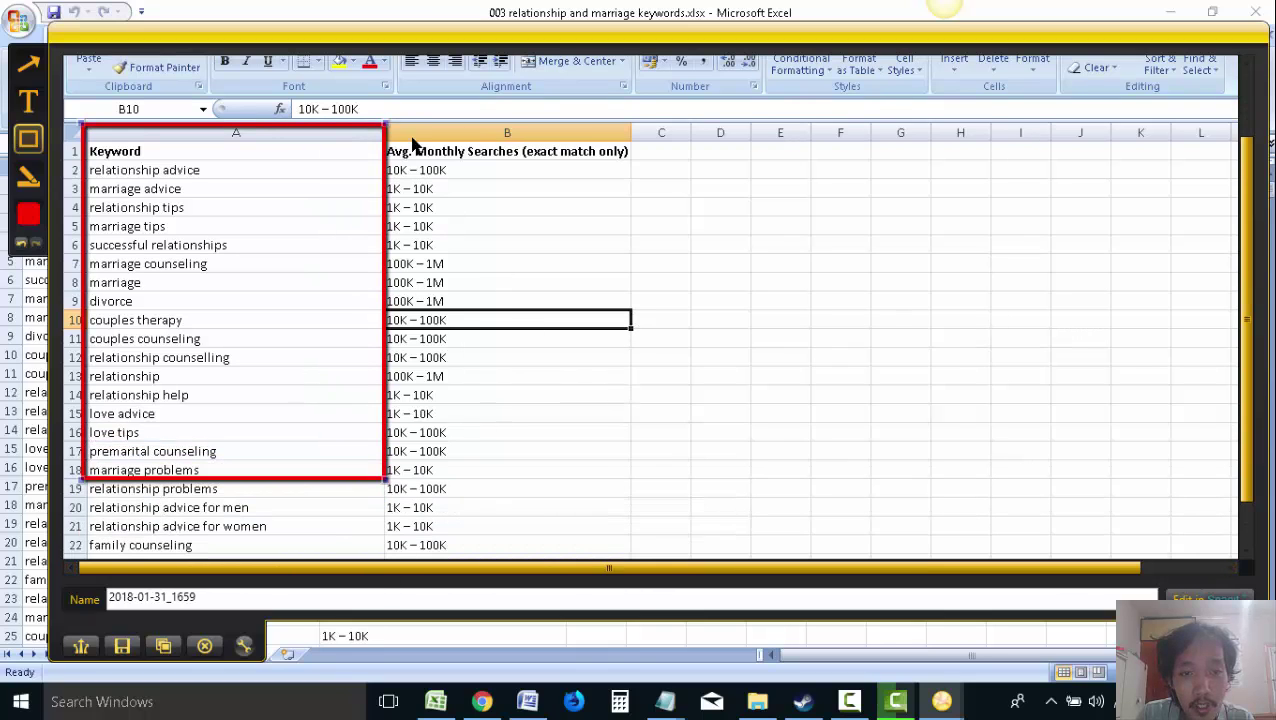
pyautogui.moveTo(393, 128); pyautogui.dragTo(654, 476)
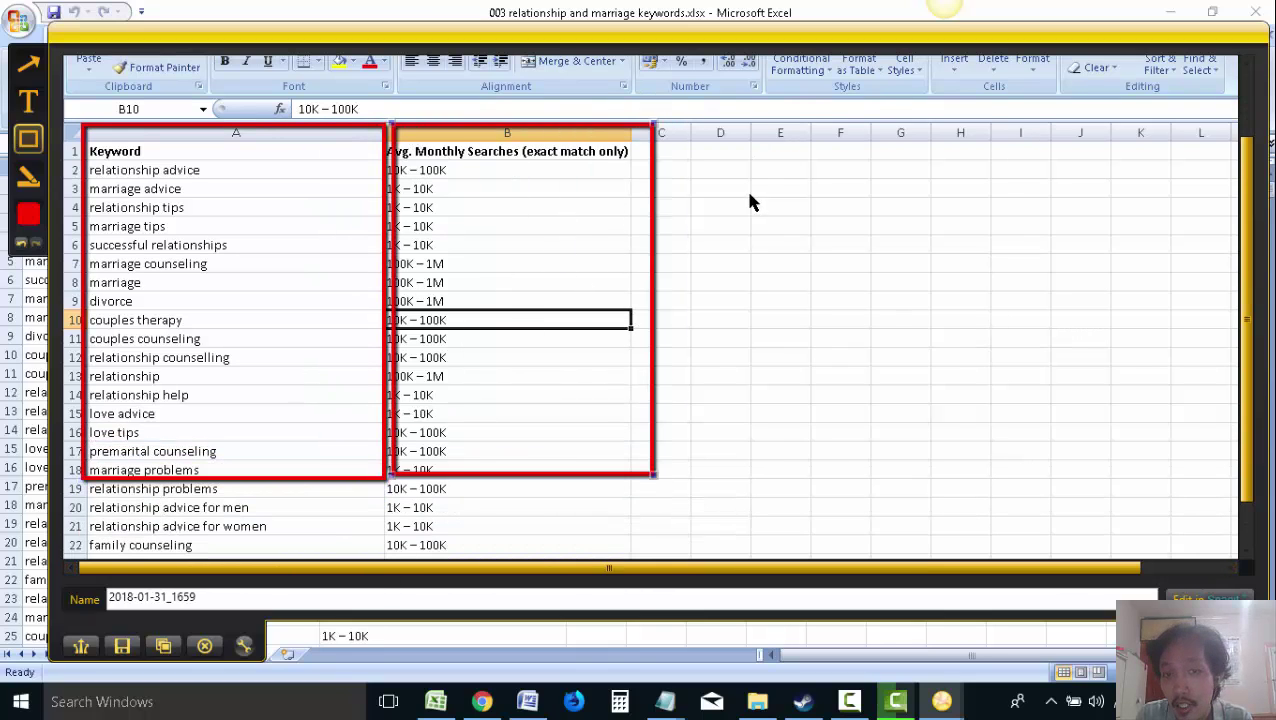
pyautogui.click(387, 256)
pyautogui.moveTo(387, 140); pyautogui.dragTo(370, 127)
pyautogui.click(393, 160)
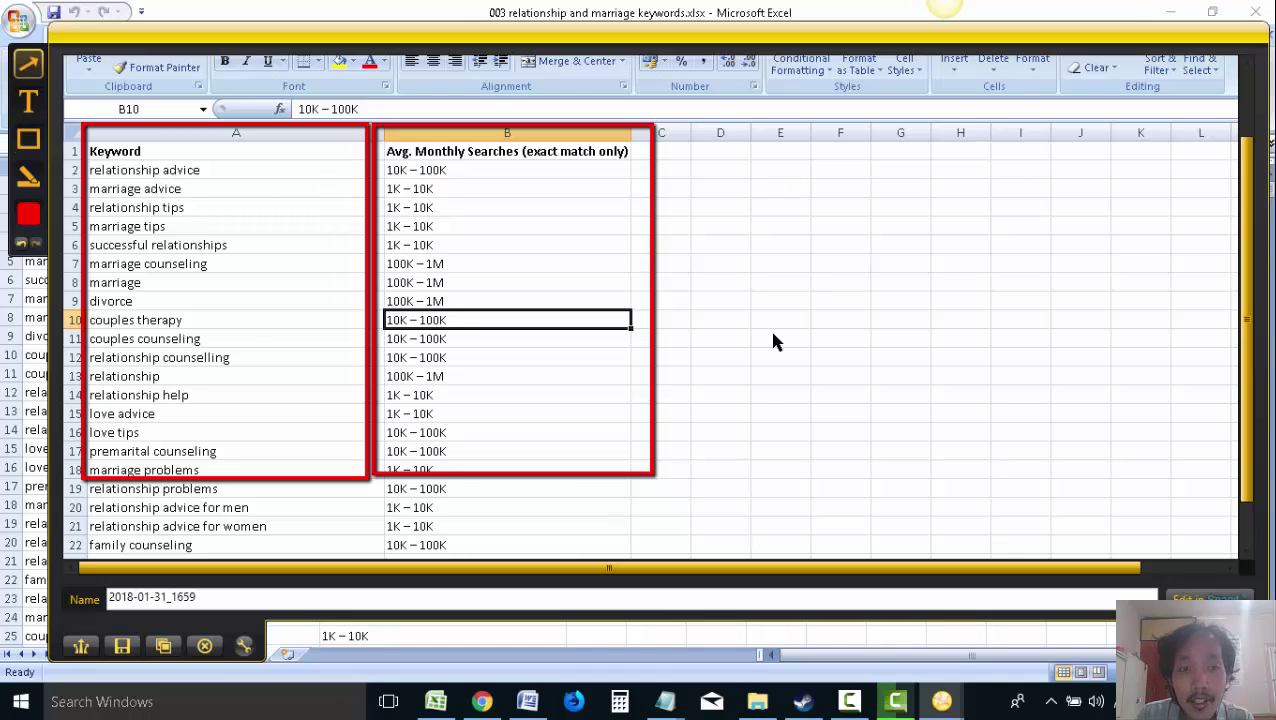
# Point an arrow at the keyword column with the note 'what do people type in Google'
pyautogui.moveTo(775, 462); pyautogui.dragTo(255, 280)
pyautogui.moveTo(740, 430); pyautogui.dragTo(971, 553)
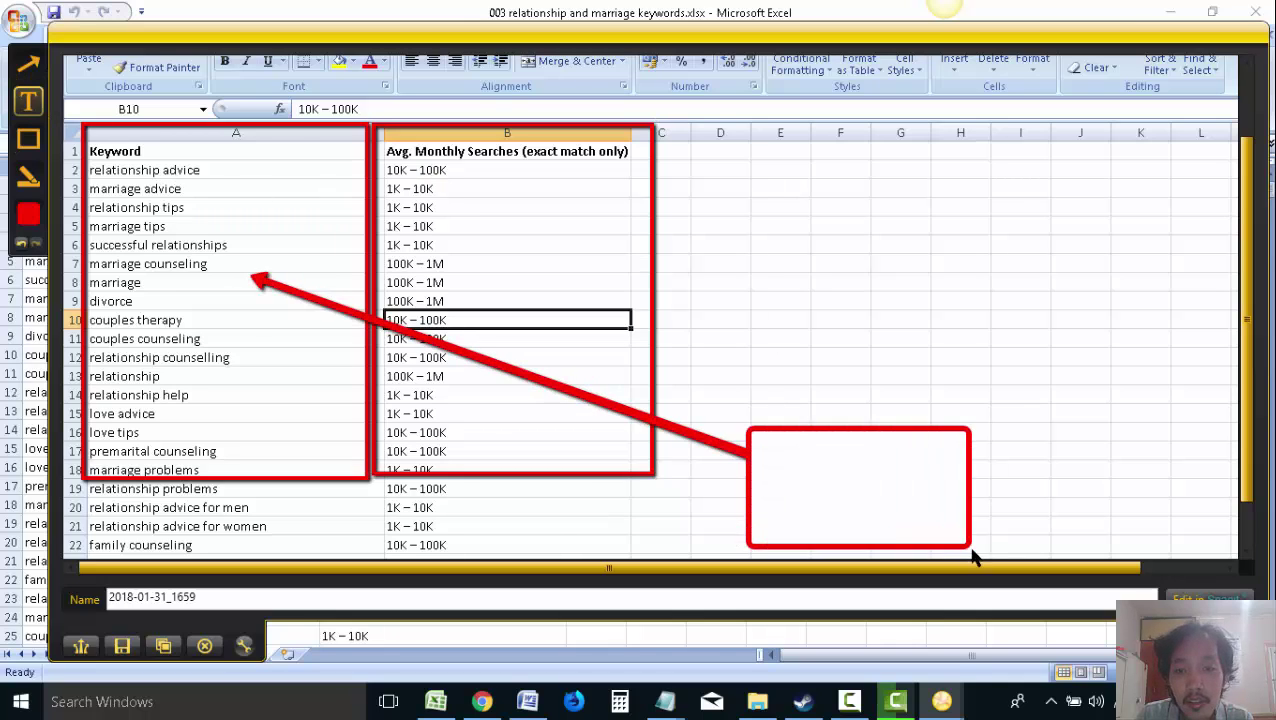
pyautogui.write('what do pe')
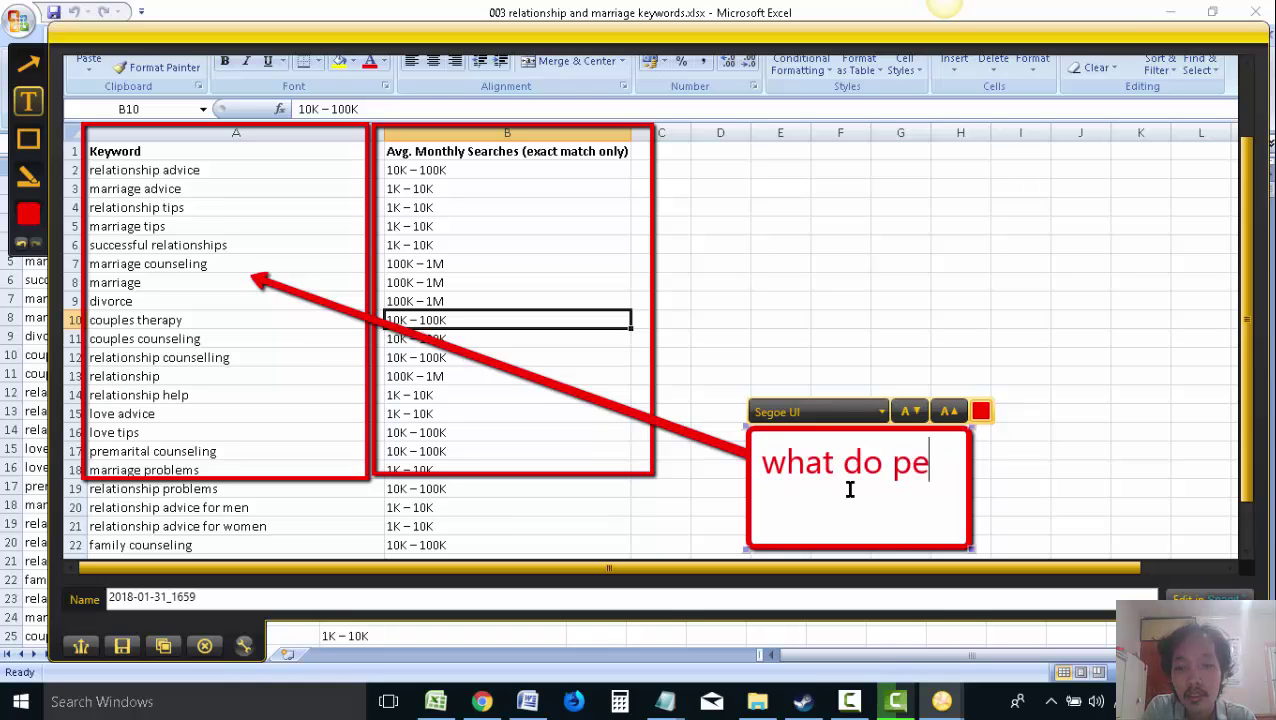
pyautogui.write('ople type in Google')
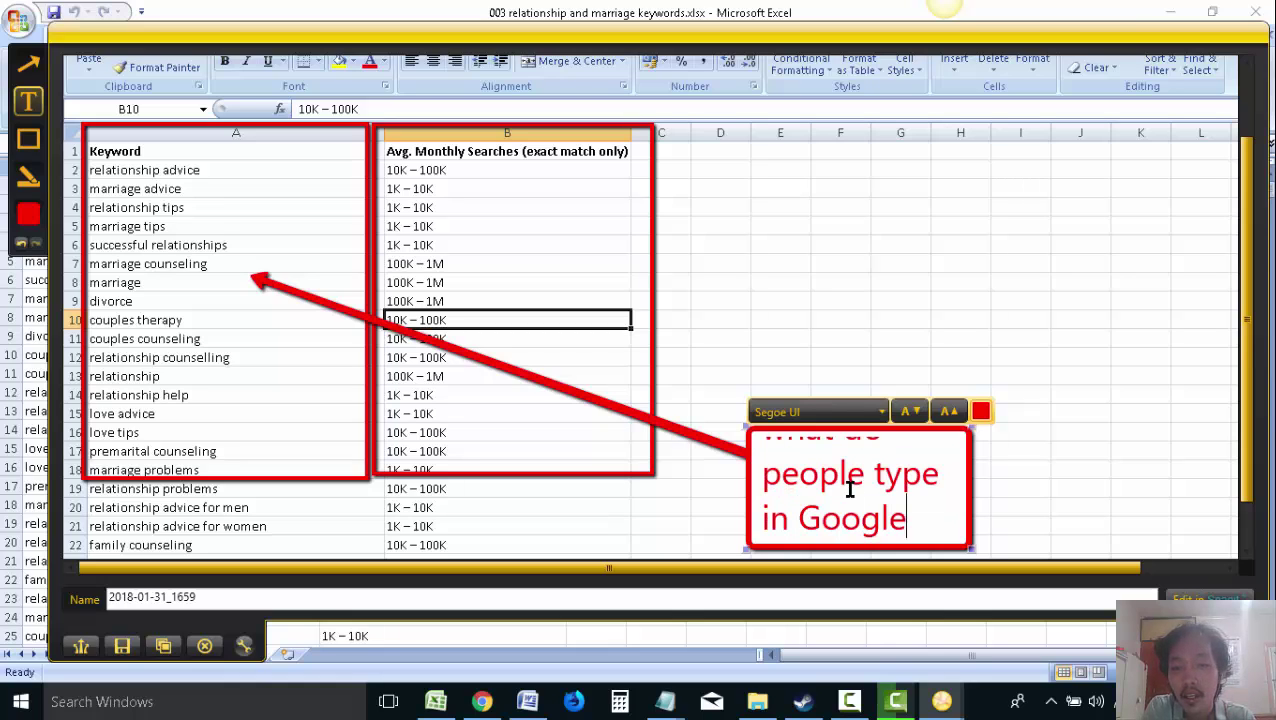
pyautogui.moveTo(972, 428); pyautogui.dragTo(1148, 424)
# Point an arrow at the search volumes noting 'how many people type those keywords every month', then copy the capture
pyautogui.click(28, 63)
pyautogui.moveTo(850, 186); pyautogui.dragTo(517, 202)
pyautogui.press('t')
pyautogui.moveTo(820, 152); pyautogui.dragTo(1238, 334)
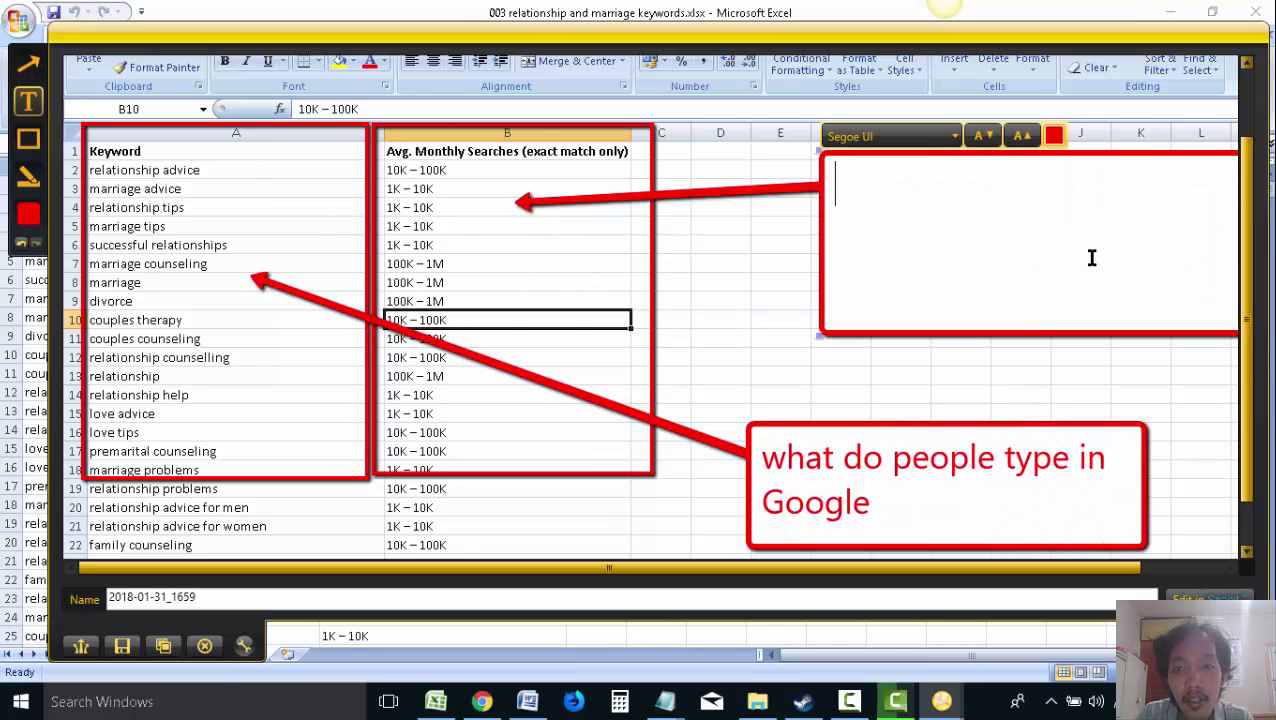
pyautogui.write('how many peop')
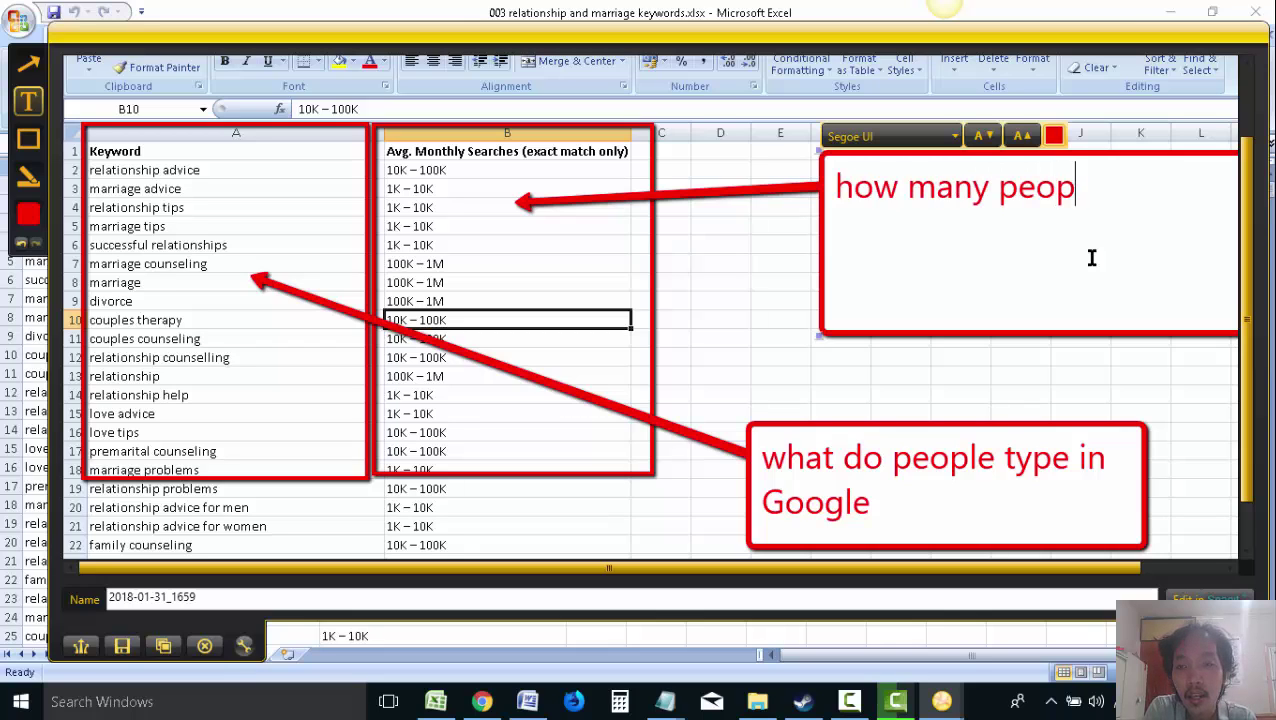
pyautogui.write('le type those keywords every month')
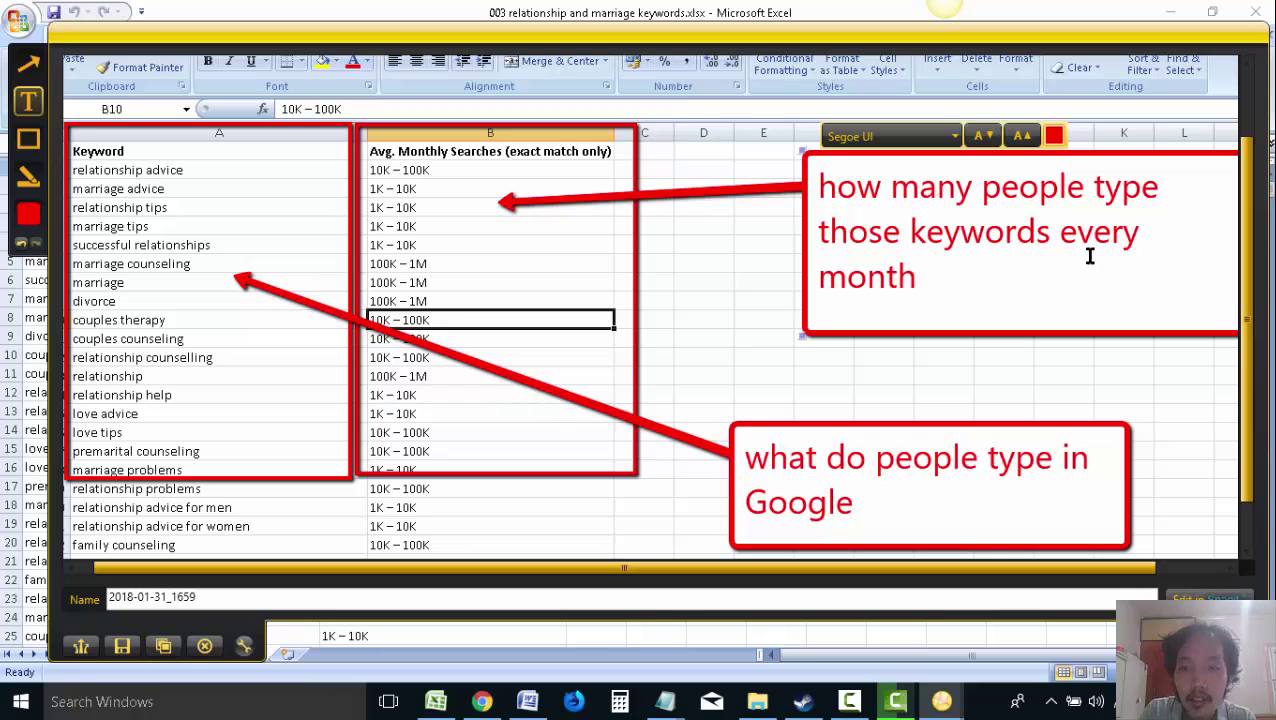
pyautogui.click(163, 646)
pyautogui.click(529, 702)
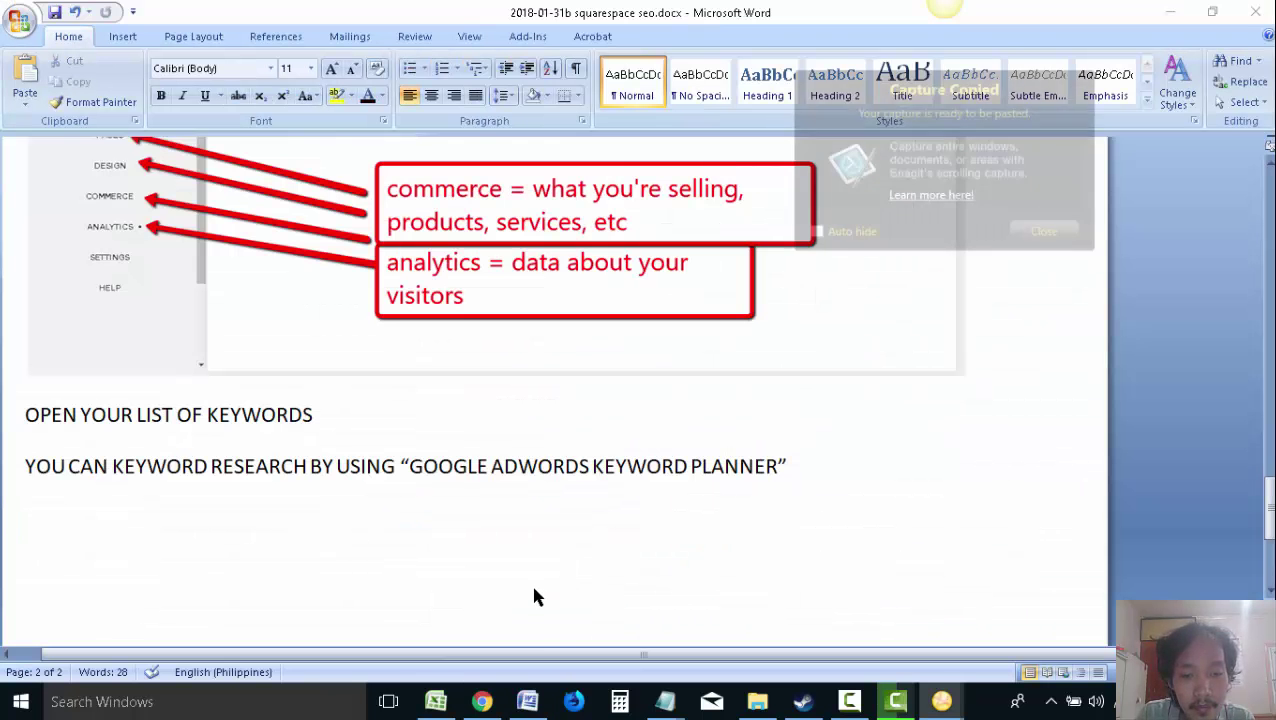
# Paste the annotated keyword screenshot into the guide and enter 'google adwords keyword planner' in YouTube's search box
pyautogui.click(1045, 232)
pyautogui.hotkey('ctrl', 'v')
pyautogui.hotkey('alt', 'Tab')
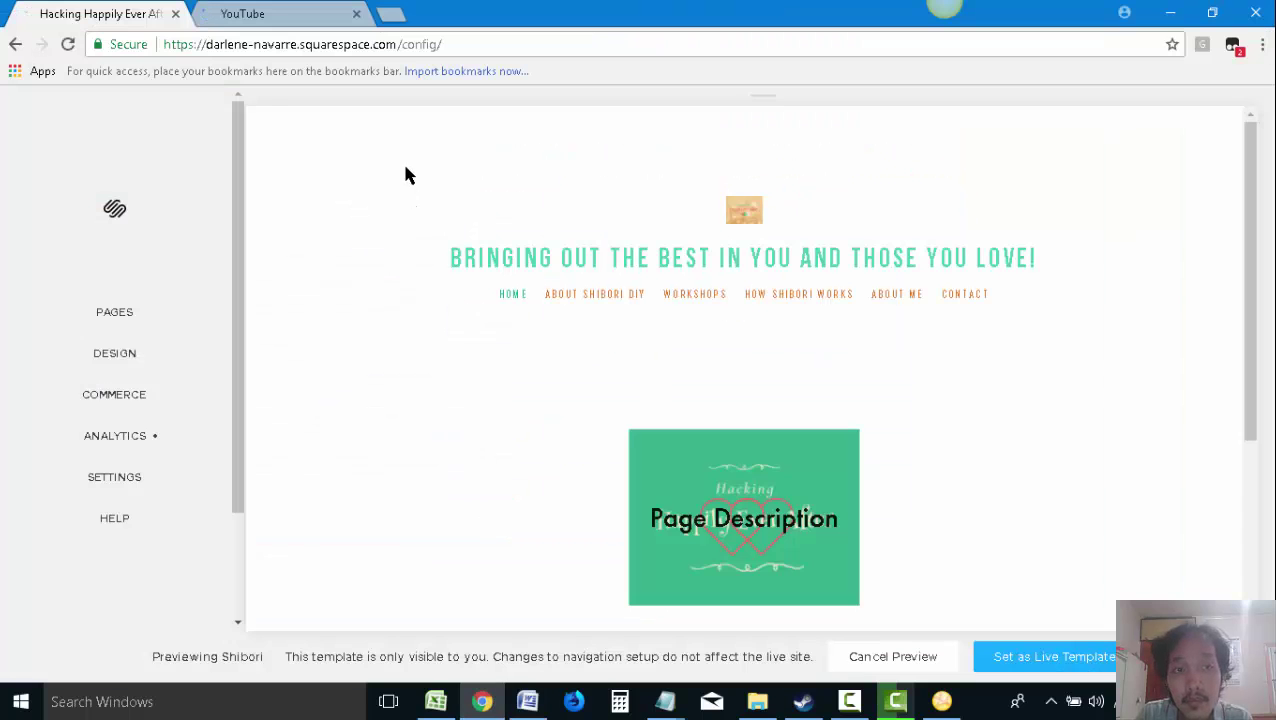
pyautogui.click(240, 10)
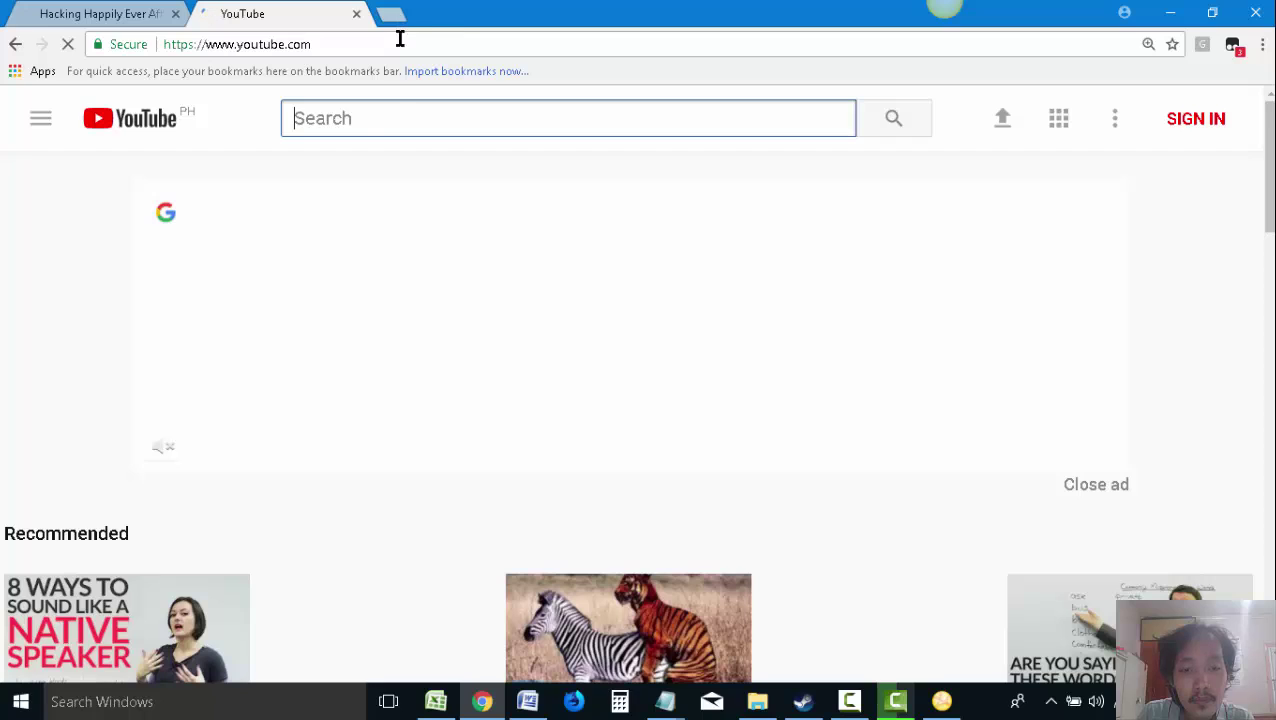
pyautogui.write('goog')
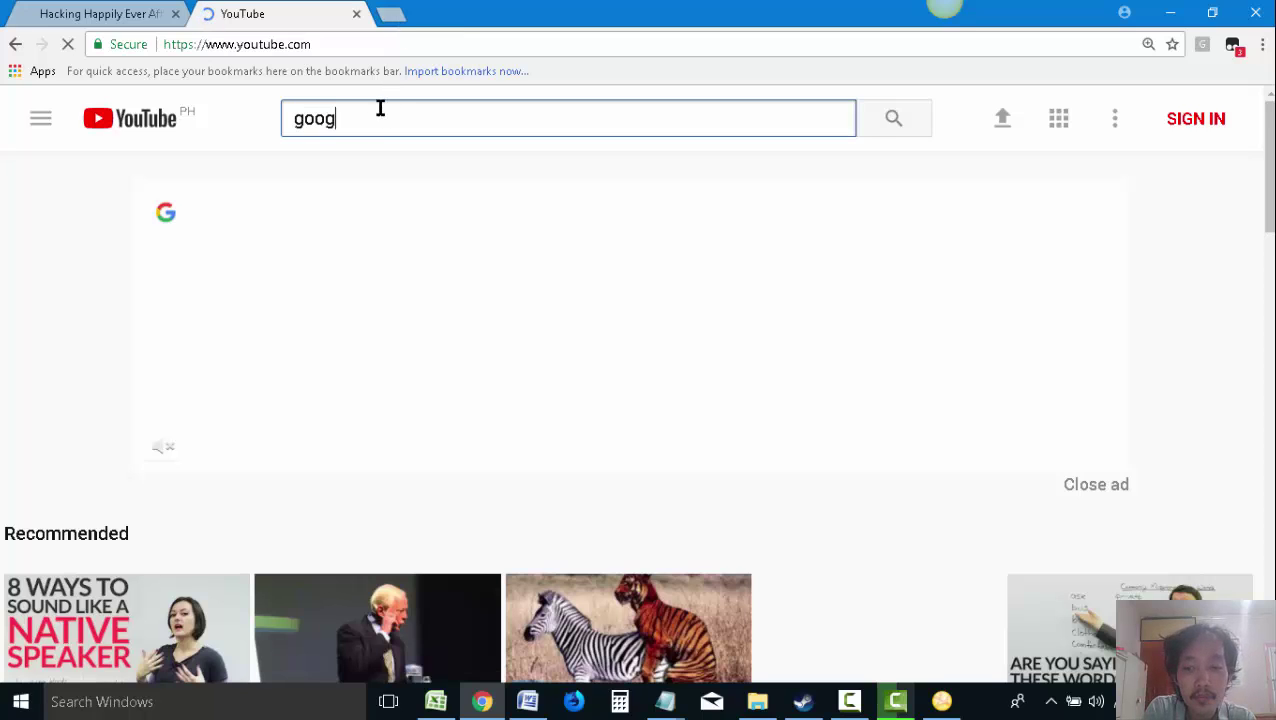
pyautogui.write('le adwords keyword pl')
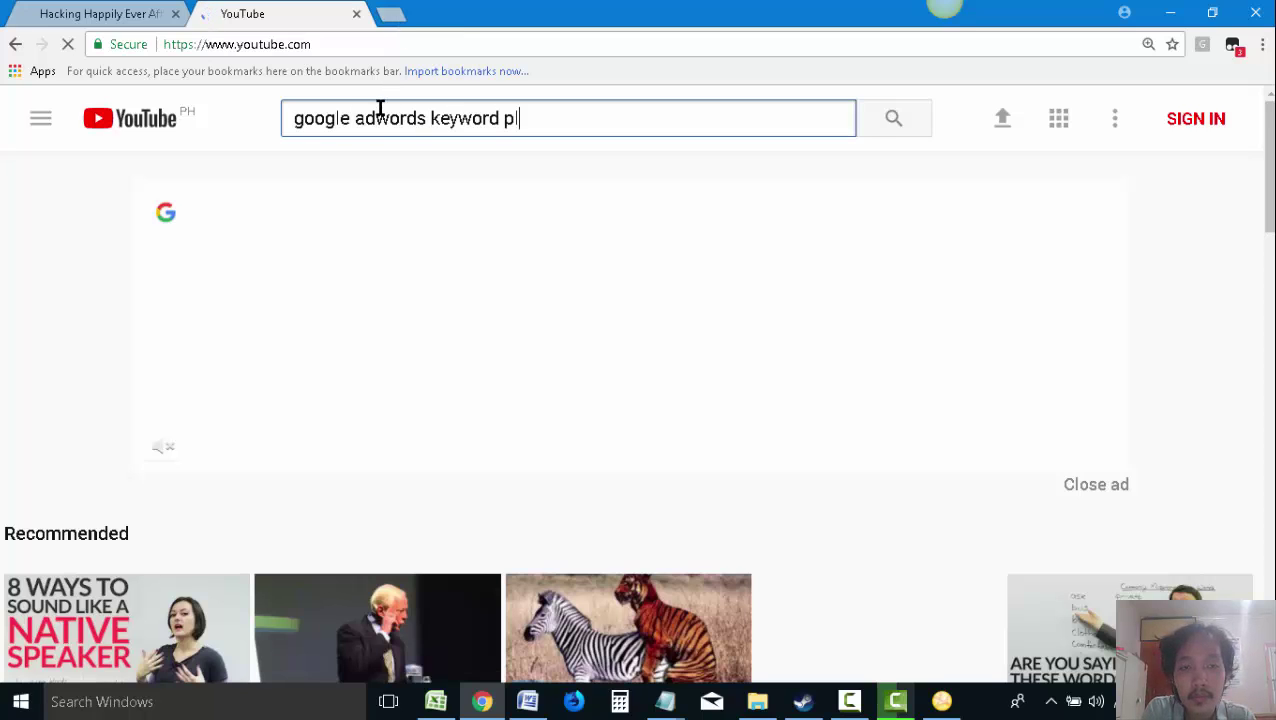
pyautogui.write('anner')
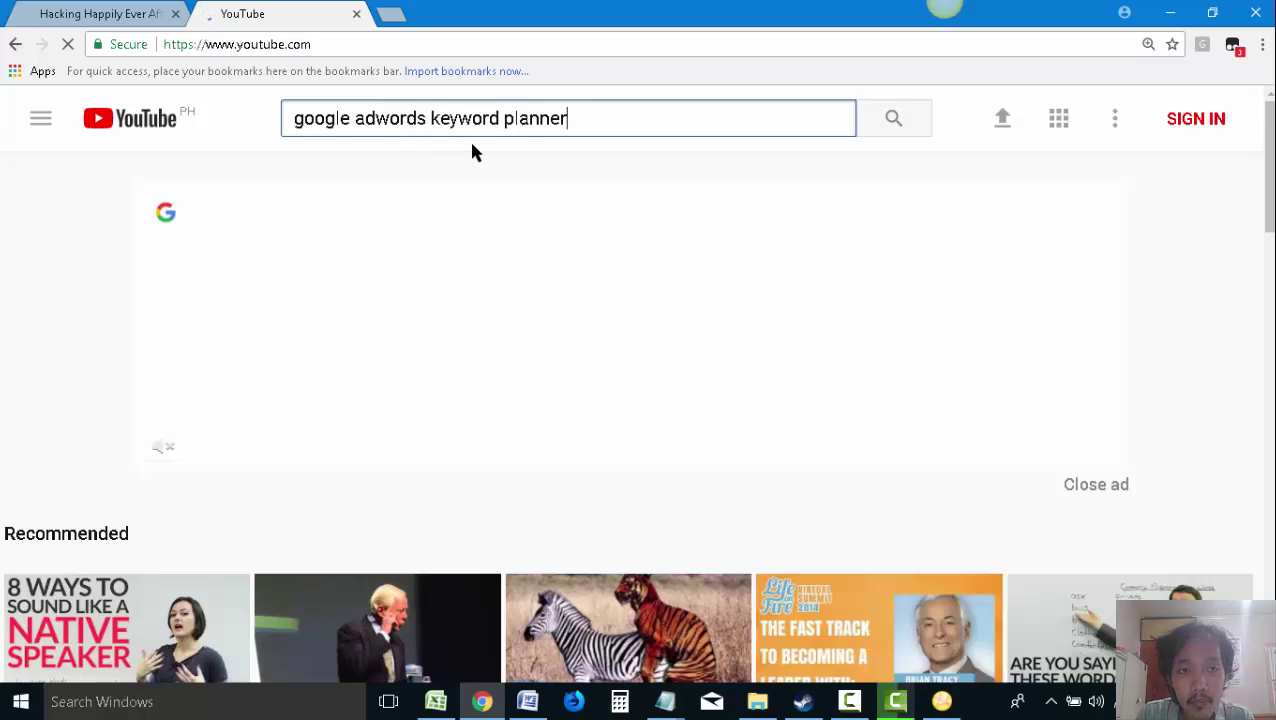
pyautogui.click(127, 12)
# Scroll the Word guide to check the pasted annotated keyword screenshot, then return to Chrome
pyautogui.click(527, 702)
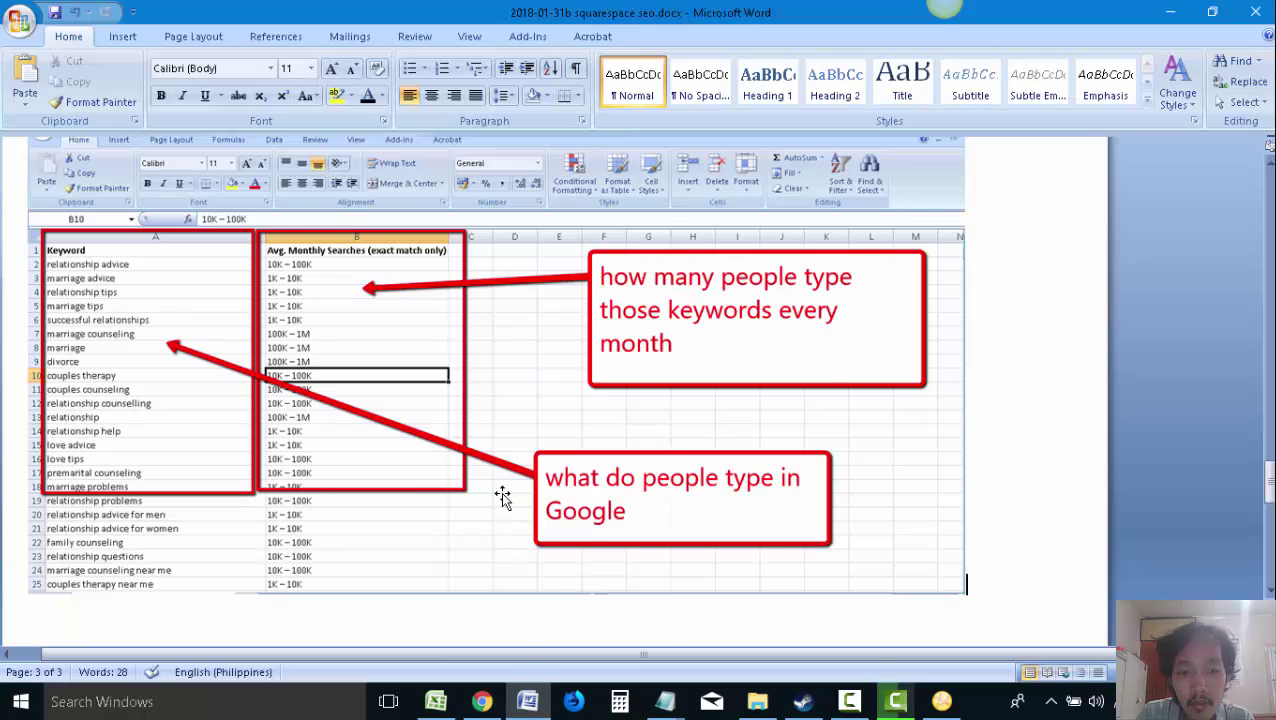
pyautogui.scroll(-3, 627, 484)
pyautogui.hotkey('alt', 'Tab')
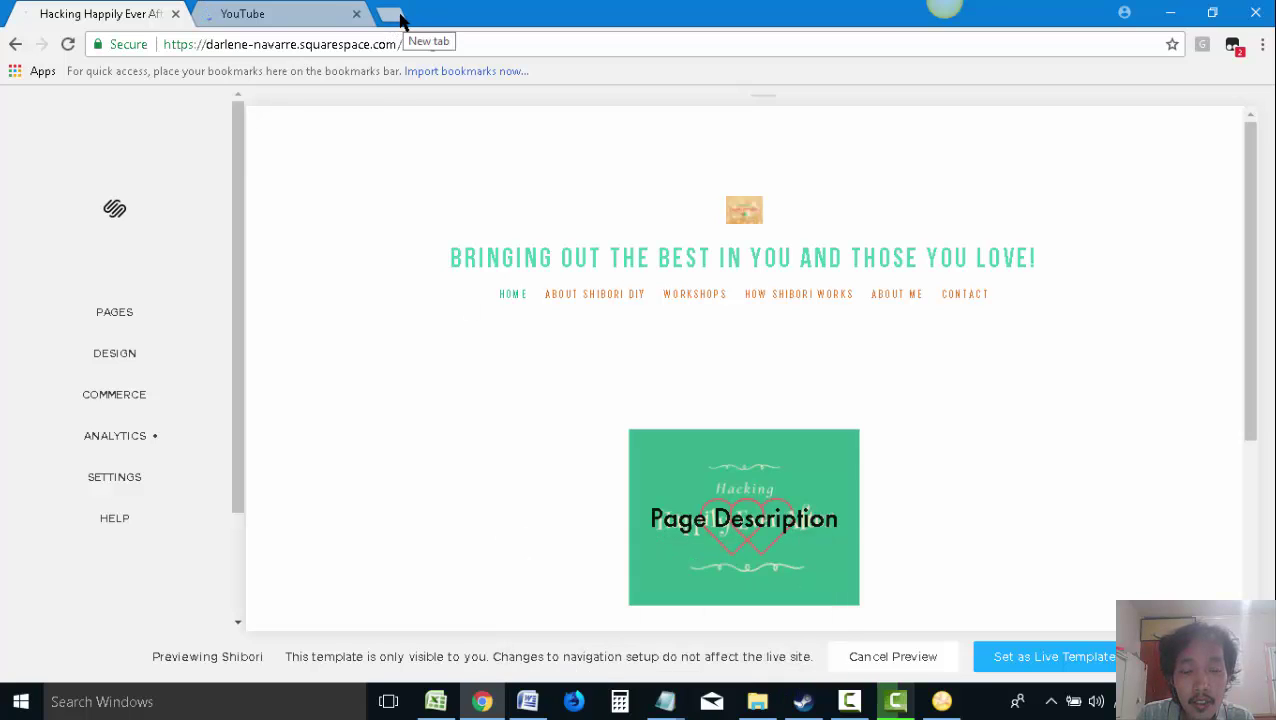
pyautogui.click(757, 701)
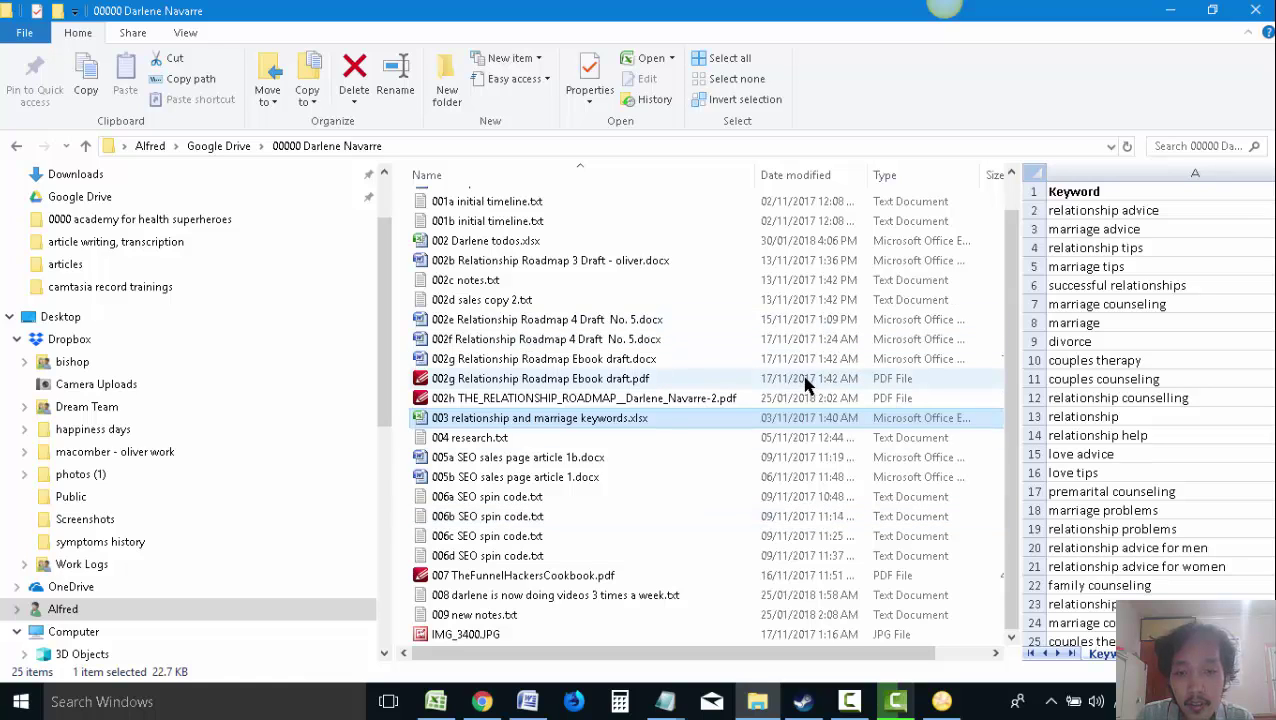
pyautogui.scroll(1, 733, 322)
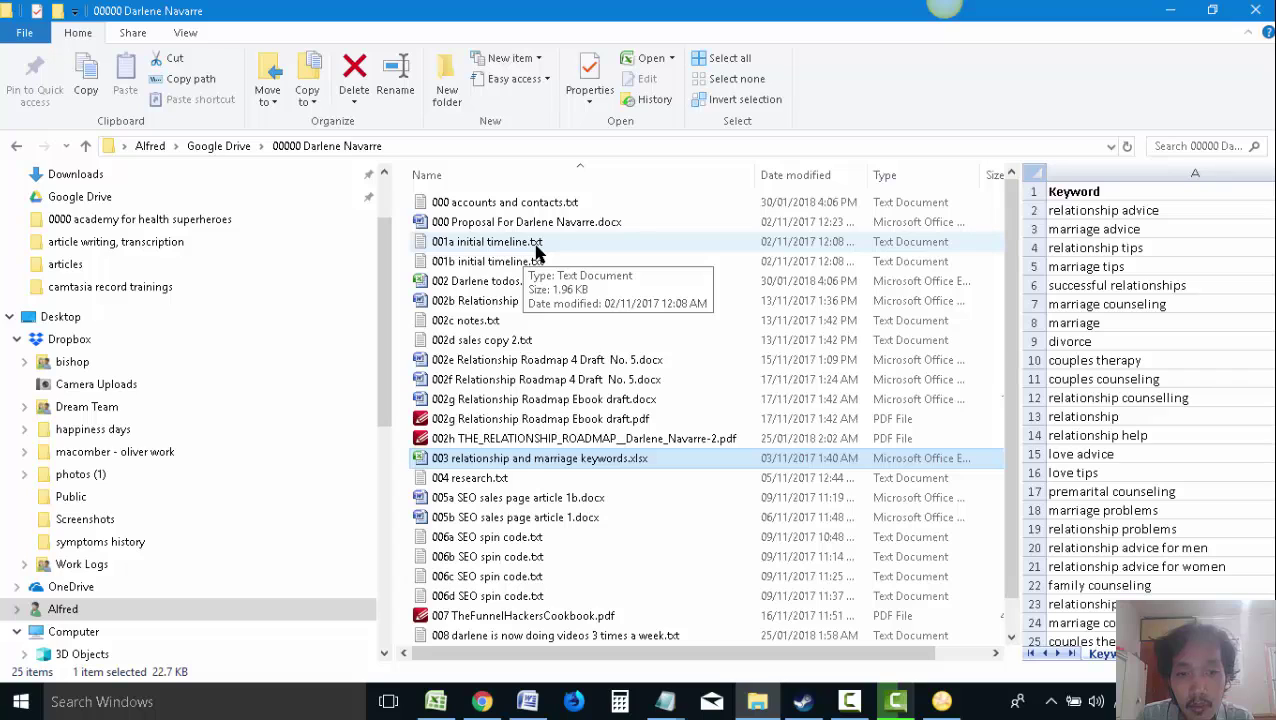
pyautogui.scroll(-1, 555, 399)
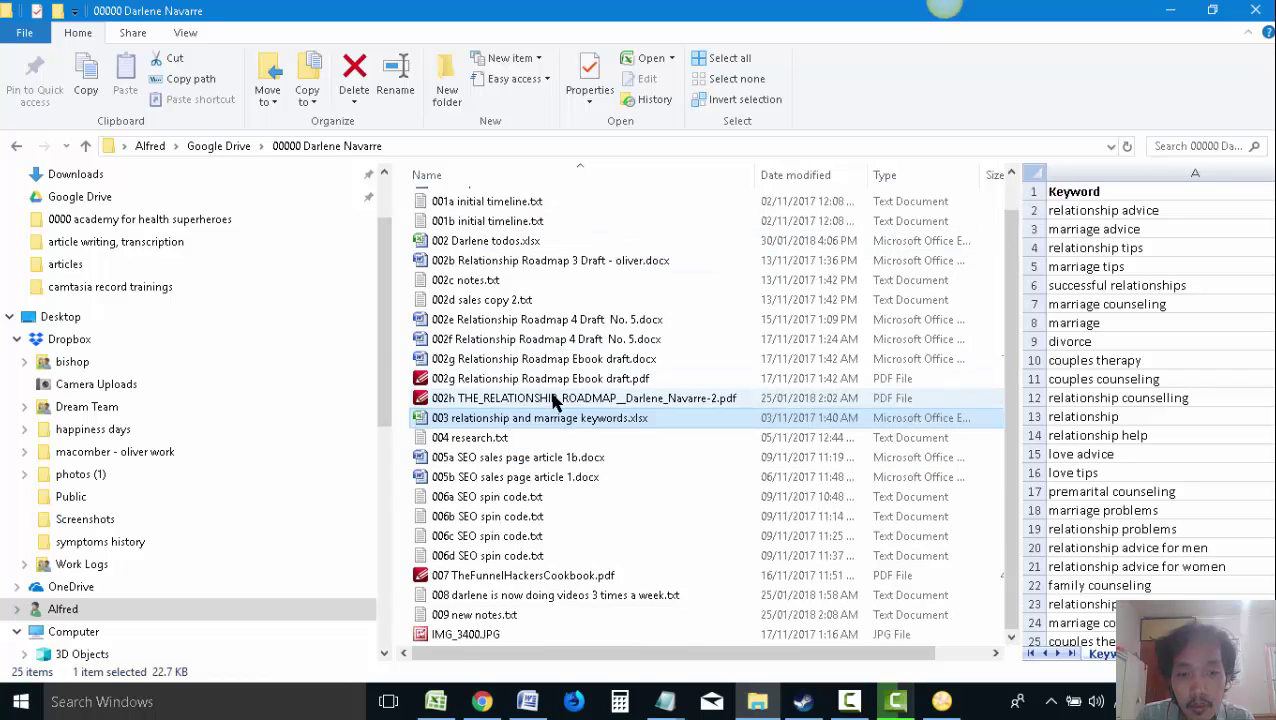
pyautogui.hotkey('alt', 'Tab')
pyautogui.moveTo(401, 46); pyautogui.dragTo(215, 44)
pyautogui.click(372, 45)
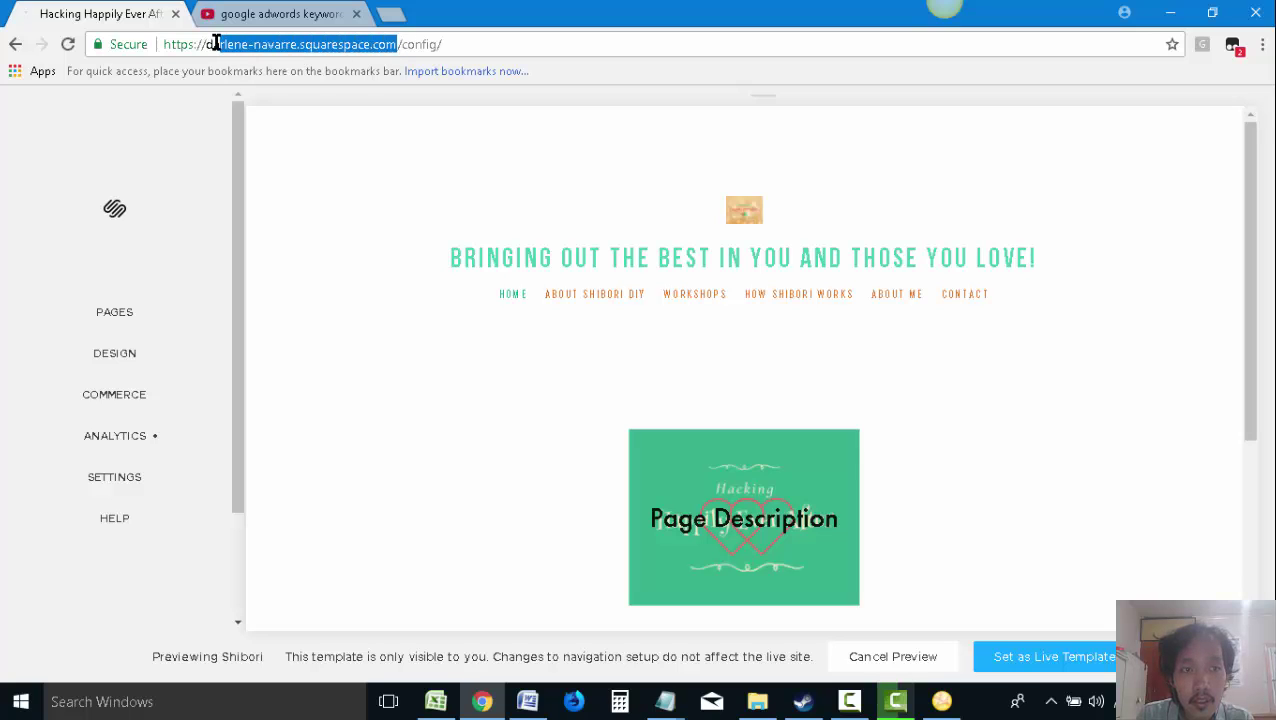
# Load the client's site address in a new Chrome tab and select the YouTube results page address
pyautogui.click(390, 14)
pyautogui.hotkey('ctrl', 'v')
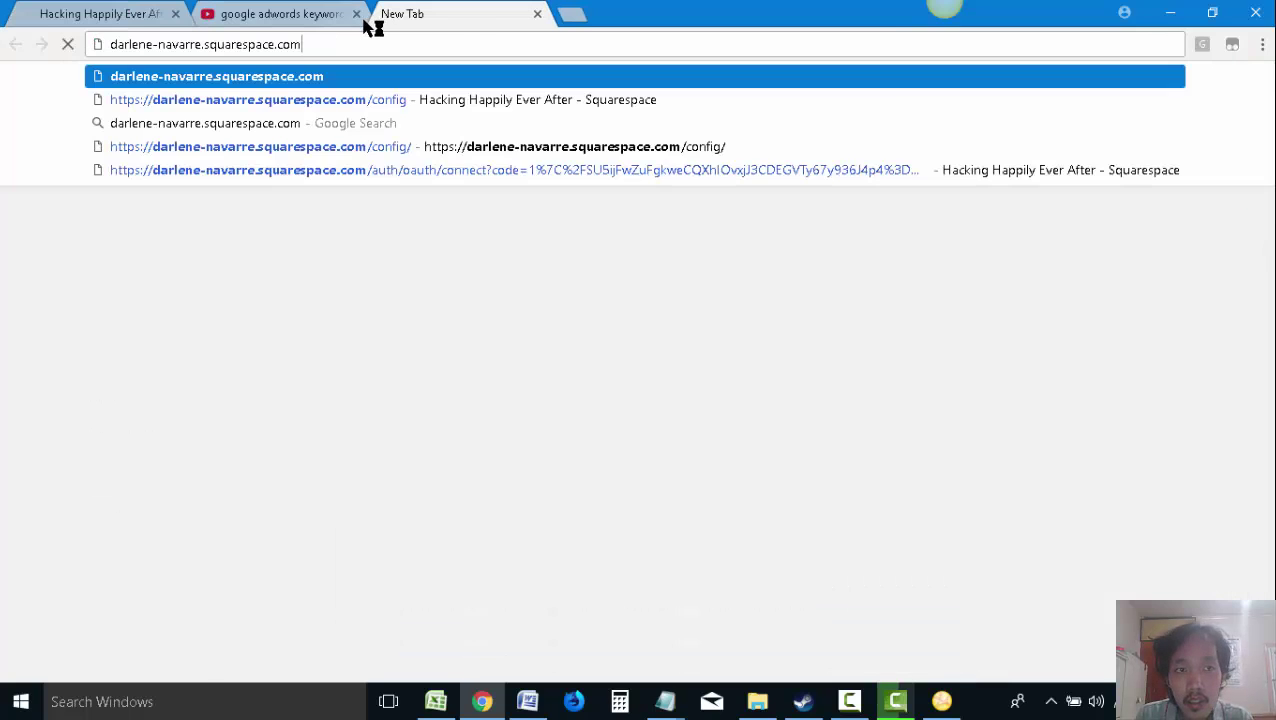
pyautogui.press('Return')
pyautogui.click(279, 12)
pyautogui.click(381, 45)
pyautogui.hotkey('ctrl', 'c')
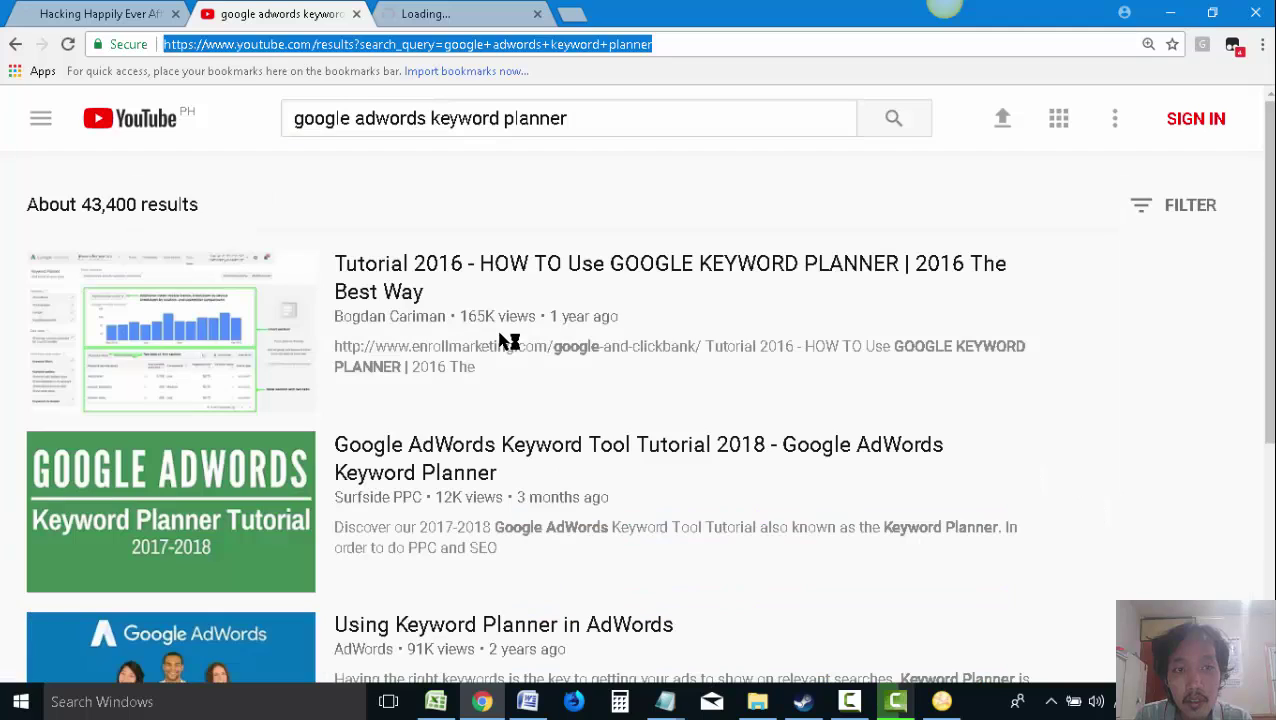
# Paste the keyword-planner search link as a live link on a new line in the Word guide
pyautogui.click(527, 701)
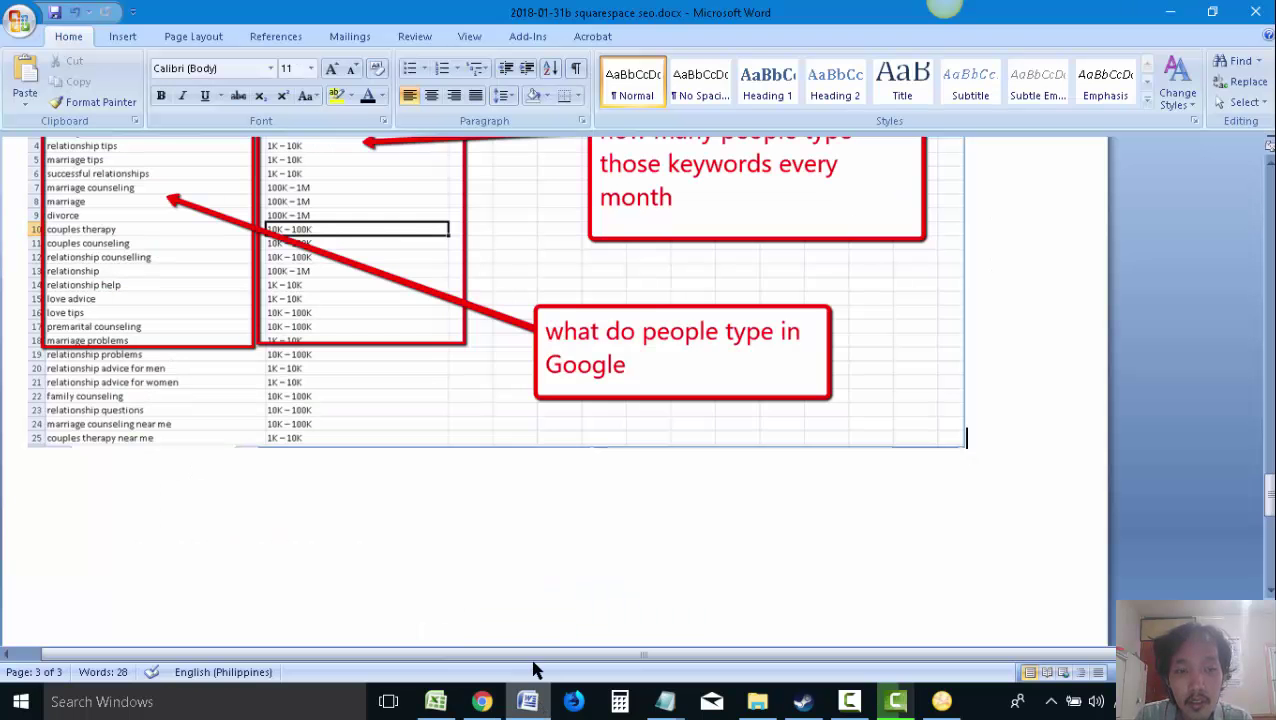
pyautogui.scroll(20, 755, 367)
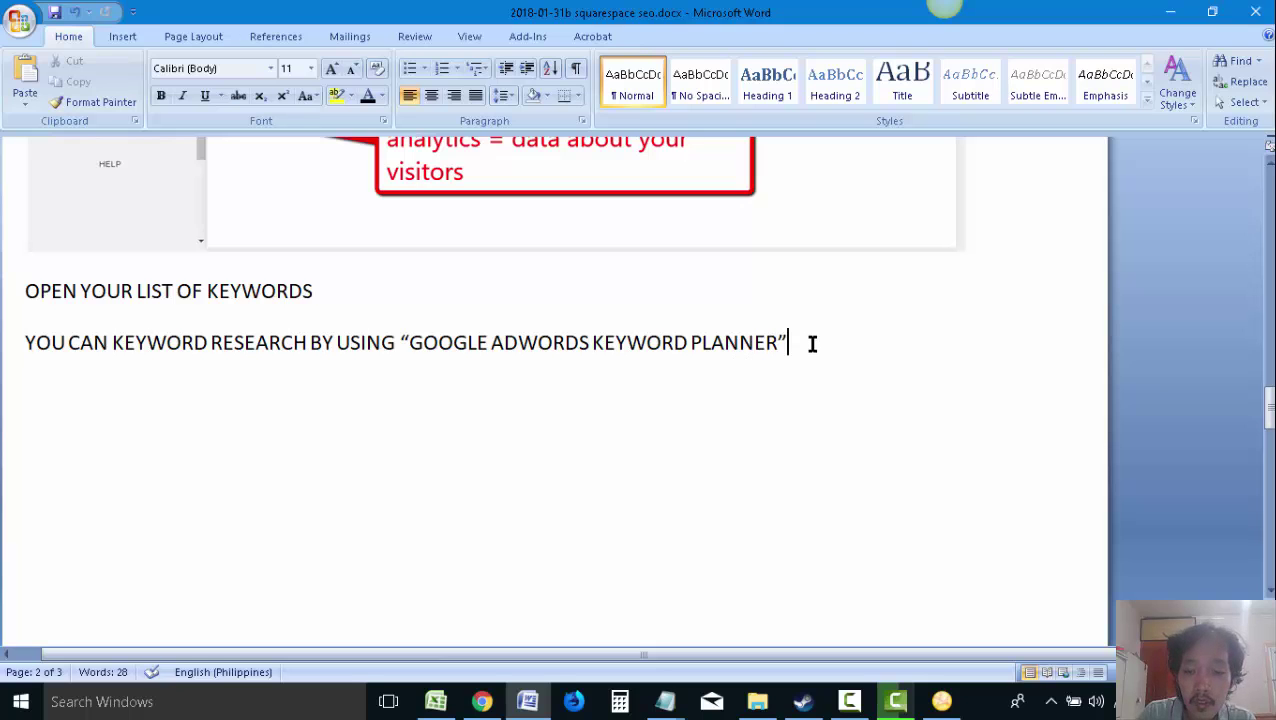
pyautogui.press('Return')
pyautogui.hotkey('ctrl', 'v')
pyautogui.press('Return')
# Return to the tab loading the client's Squarespace site, then bring up the client project folder
pyautogui.keyDown('ctrl'); pyautogui.click(720, 396); pyautogui.keyUp('ctrl')
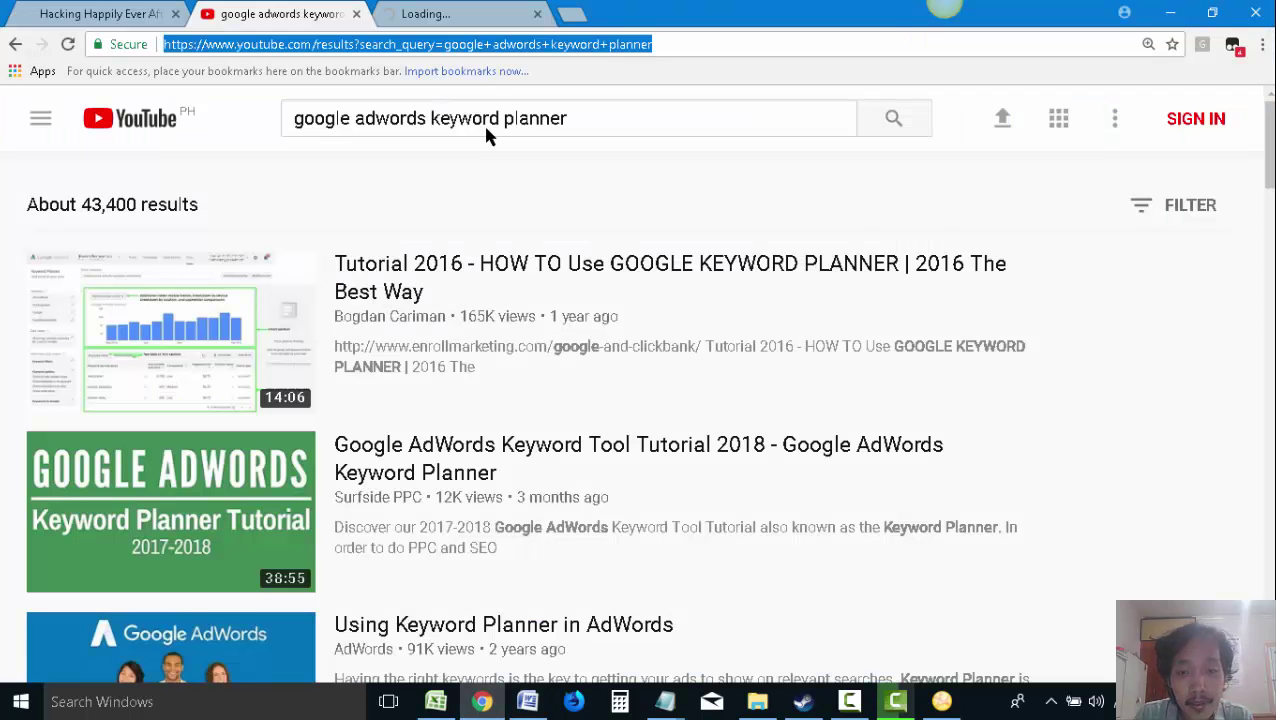
pyautogui.click(428, 10)
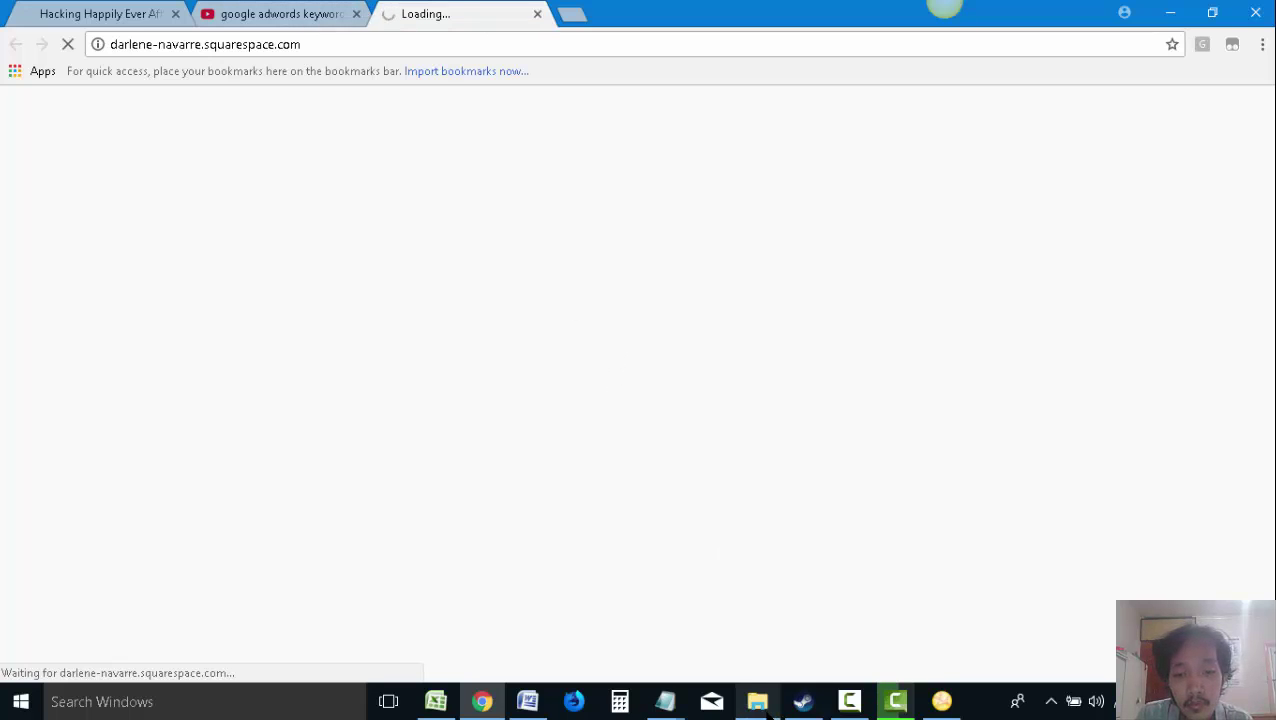
pyautogui.moveTo(770, 710)
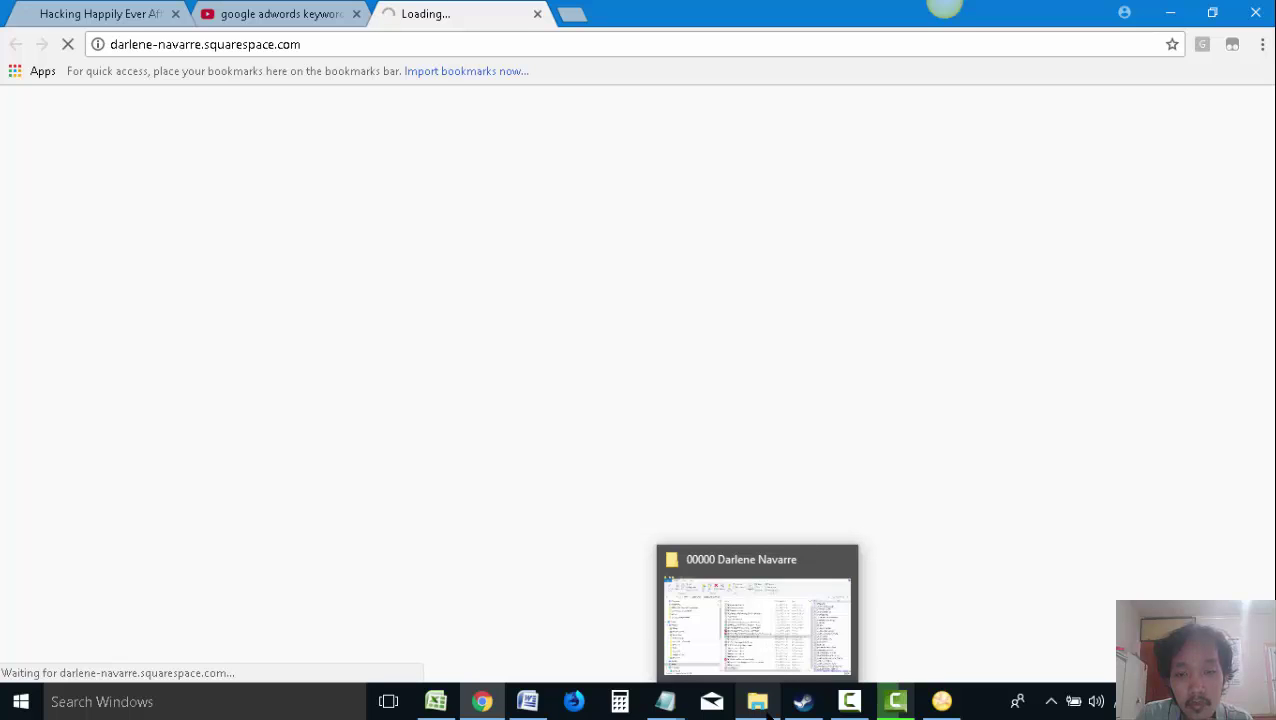
pyautogui.click(770, 708)
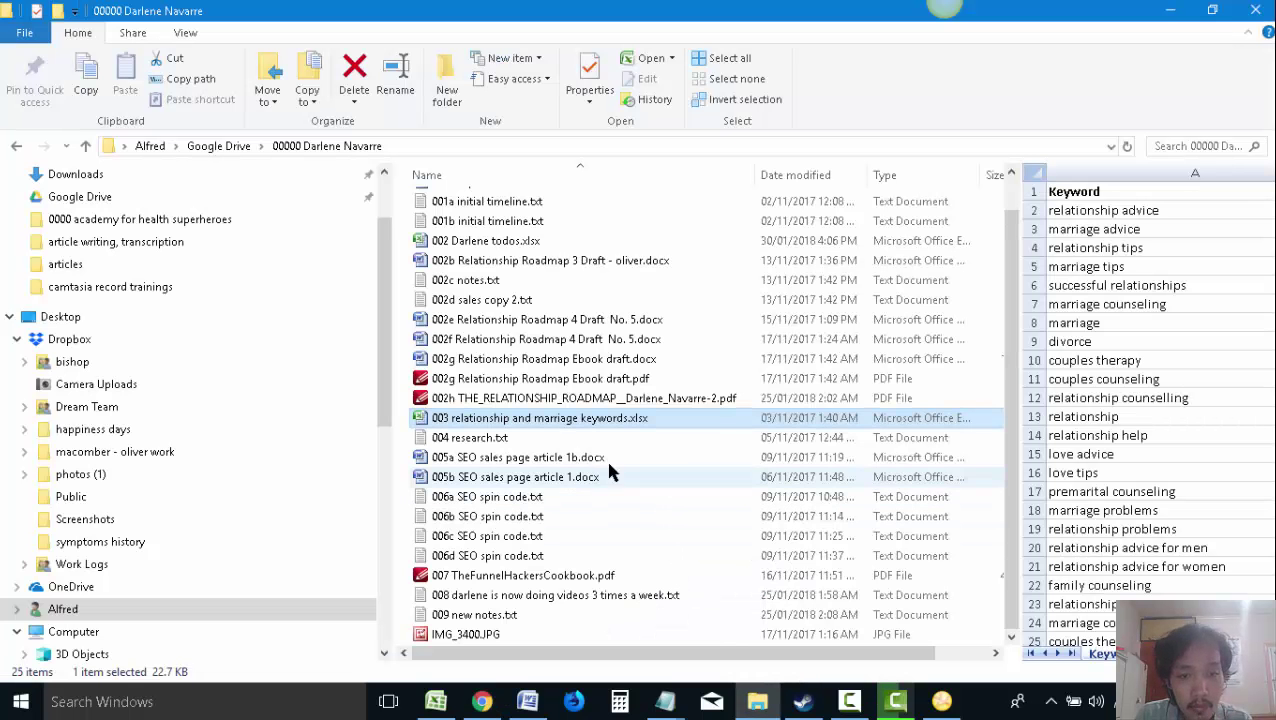
# Read through 001a initial timeline.txt in Notepad, close it, and return to the loading client site
pyautogui.scroll(1, 590, 440)
pyautogui.click(533, 245)
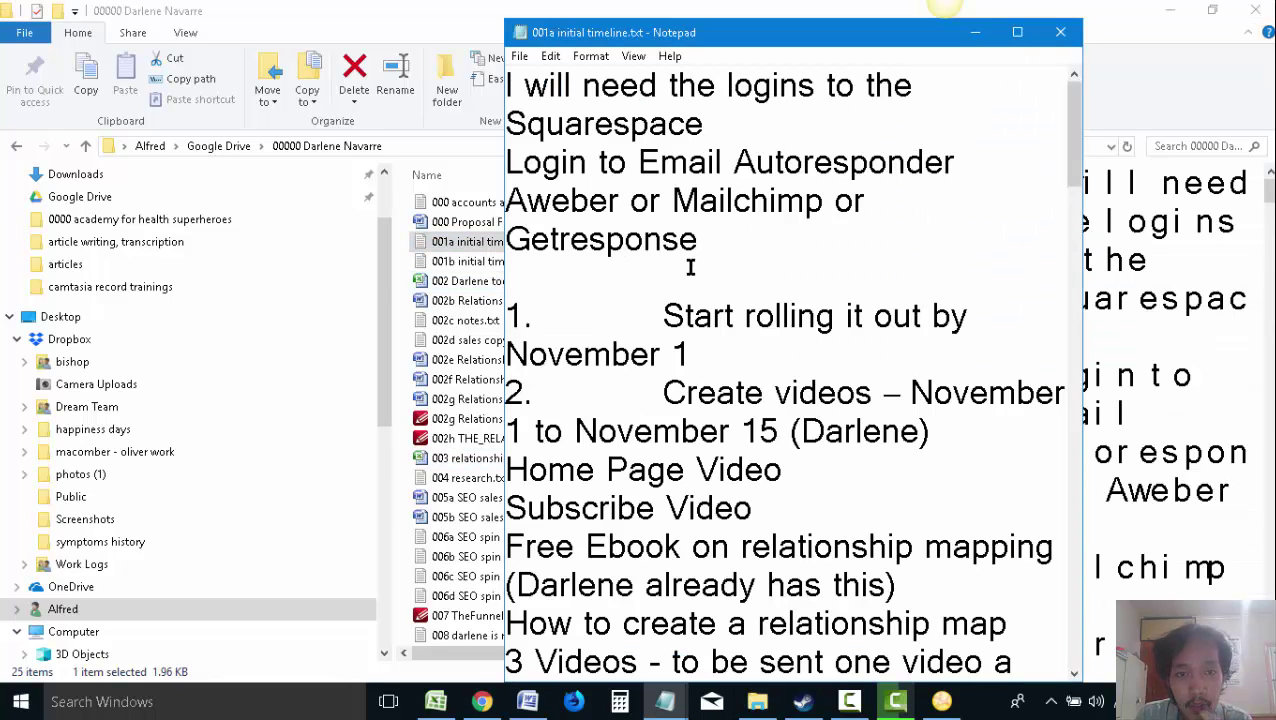
pyautogui.scroll(-5, 690, 267)
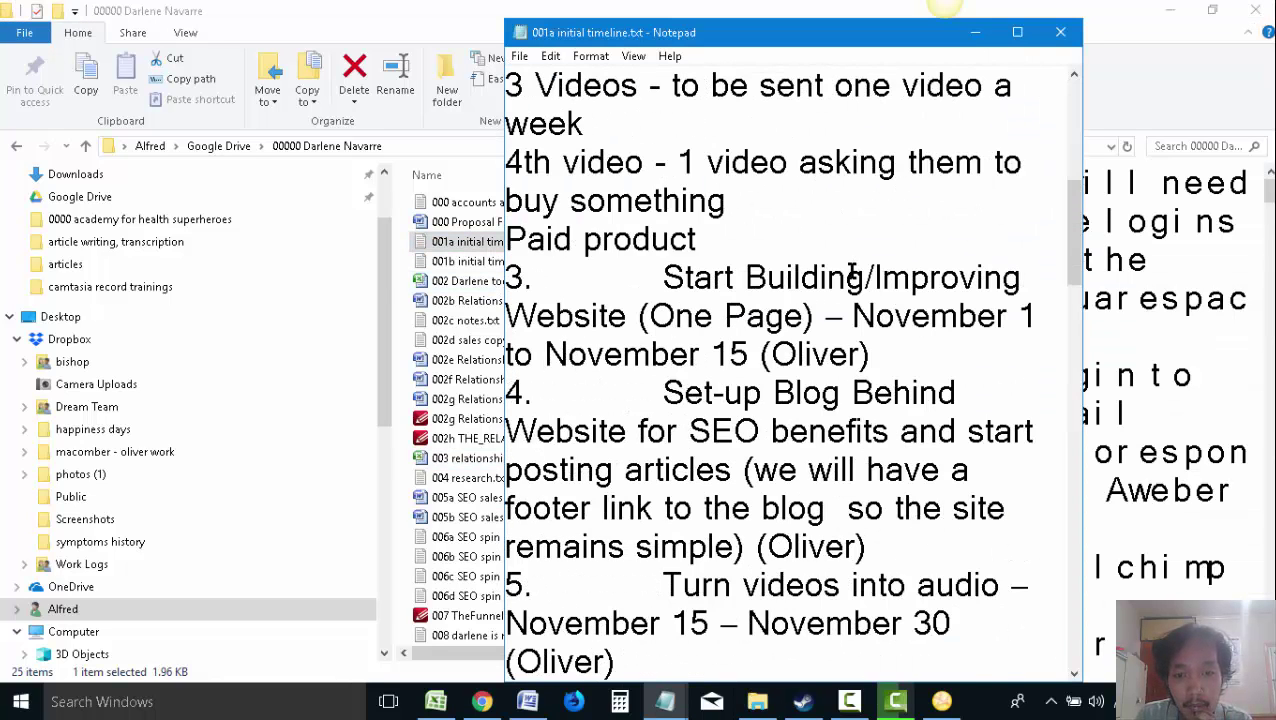
pyautogui.scroll(-13, 850, 272)
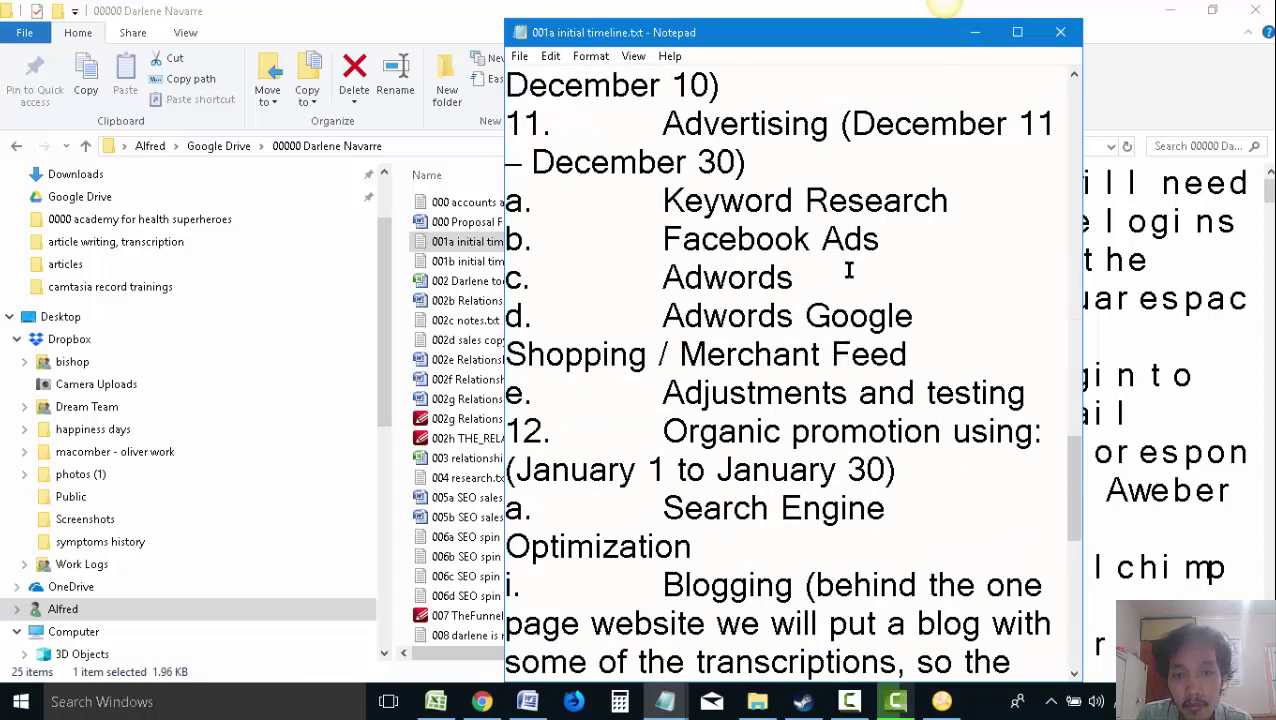
pyautogui.scroll(-6, 848, 270)
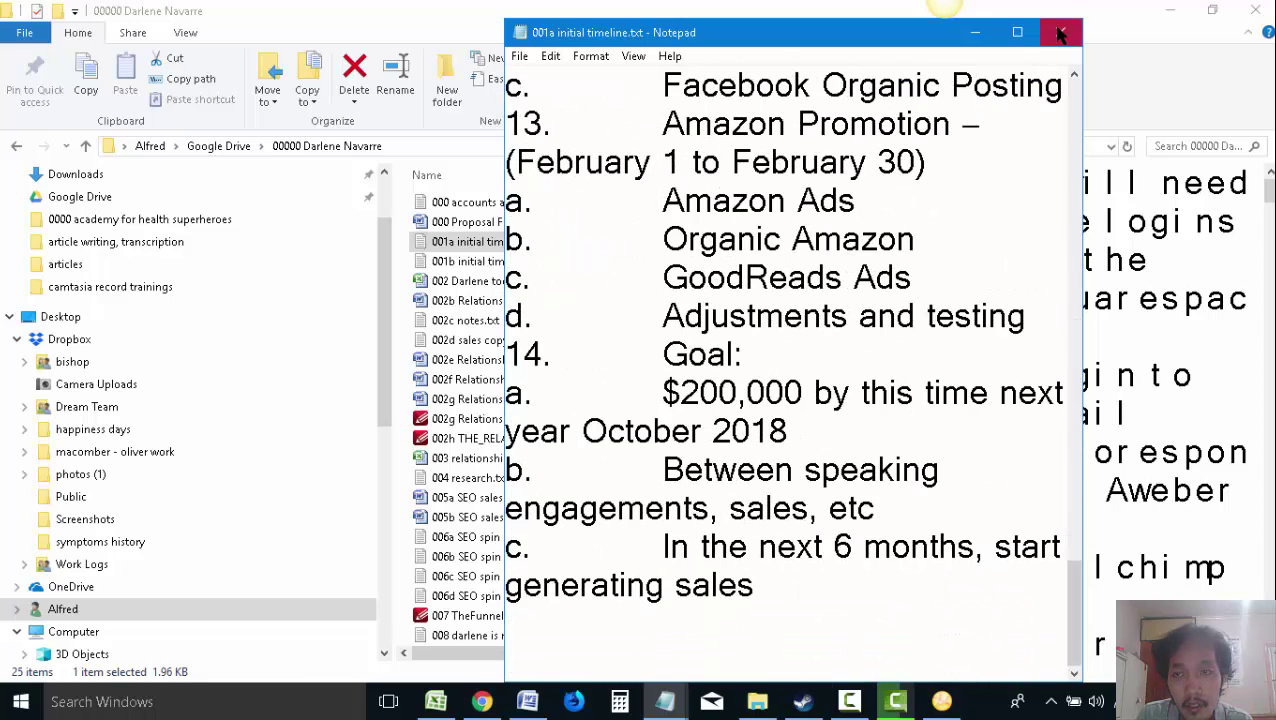
pyautogui.click(1060, 32)
pyautogui.click(482, 701)
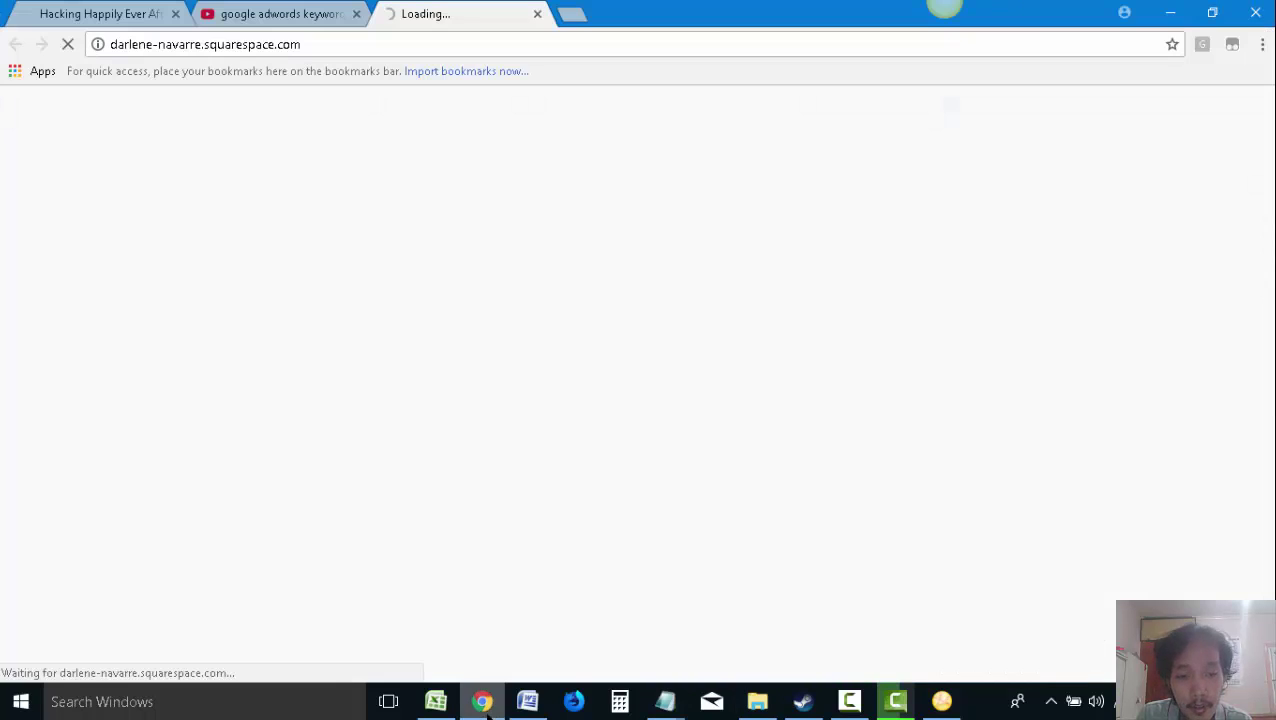
pyautogui.click(308, 10)
pyautogui.click(436, 12)
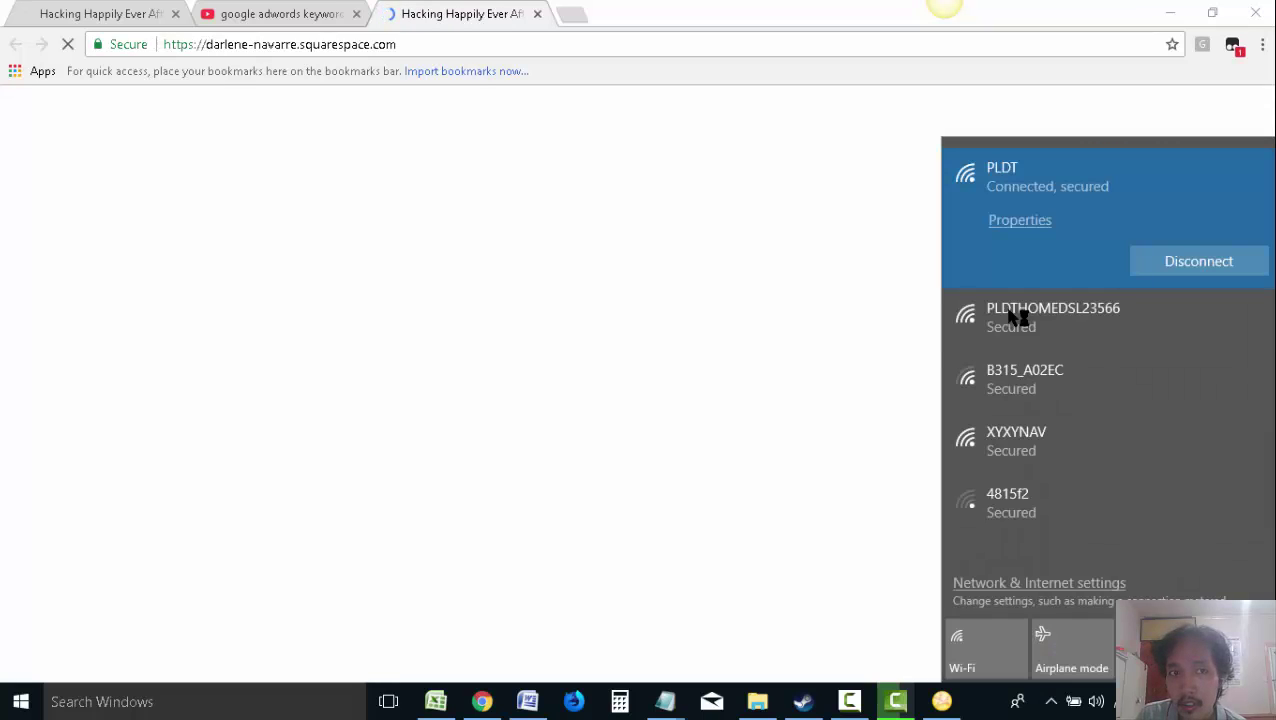
pyautogui.click(452, 10)
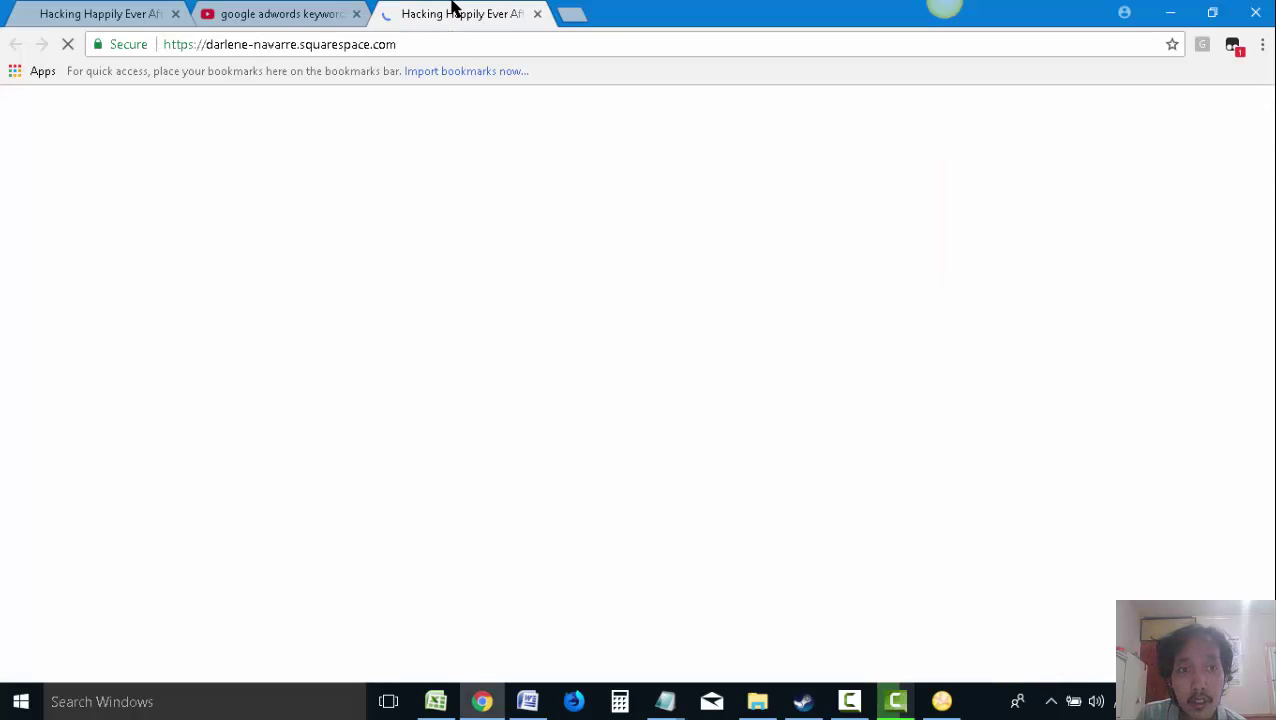
pyautogui.click(157, 8)
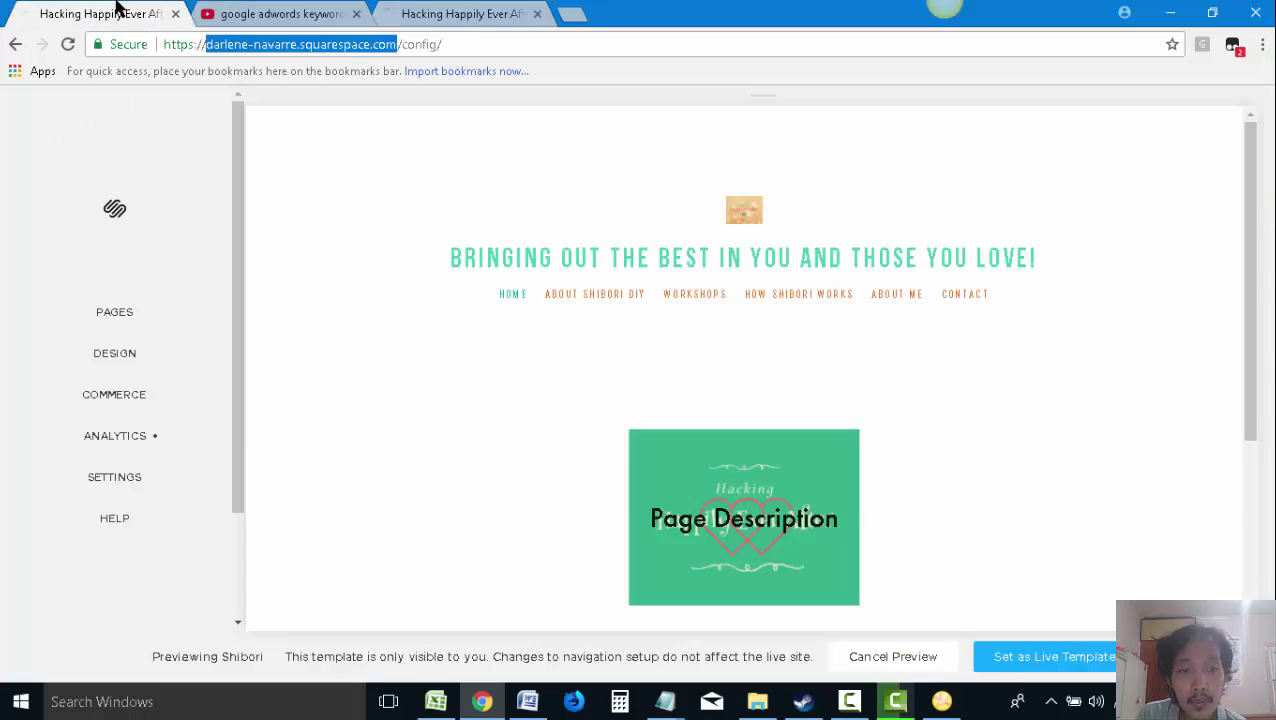
pyautogui.click(276, 8)
pyautogui.click(80, 8)
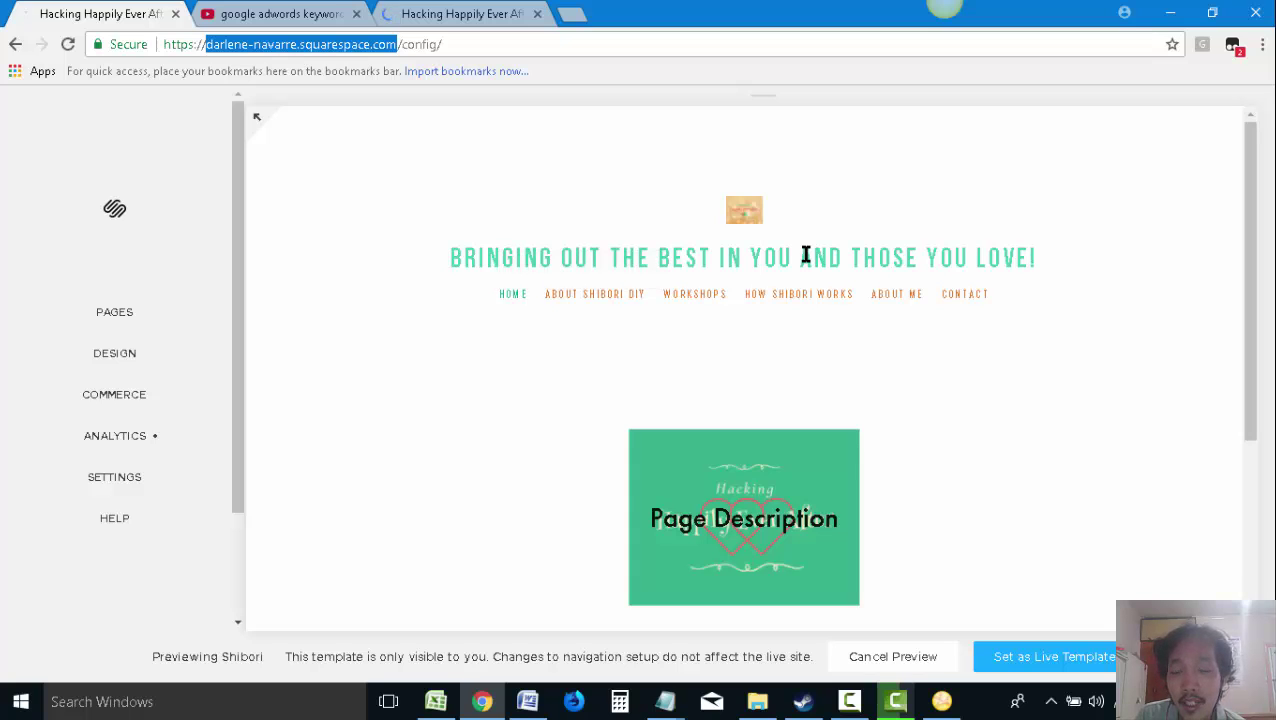
# Add 'First create a proposal for the client,' below the planner link, with blank lines above and below
pyautogui.click(527, 701)
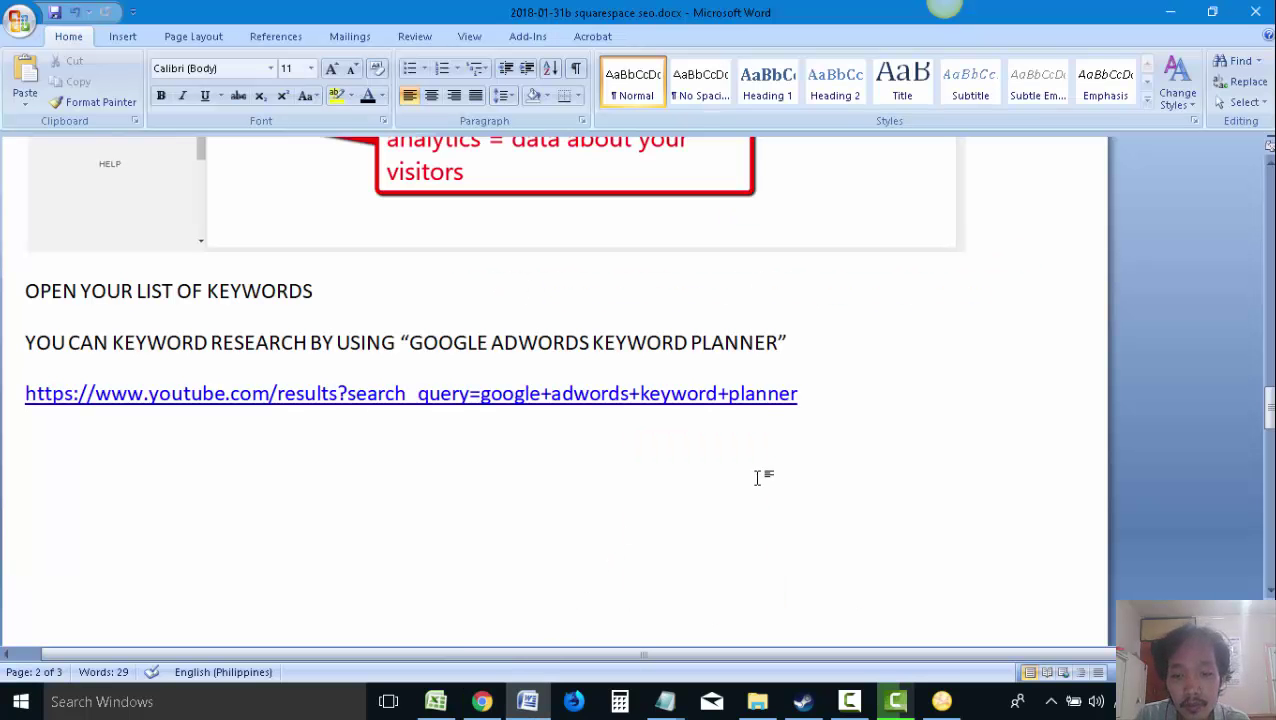
pyautogui.write('First crea')
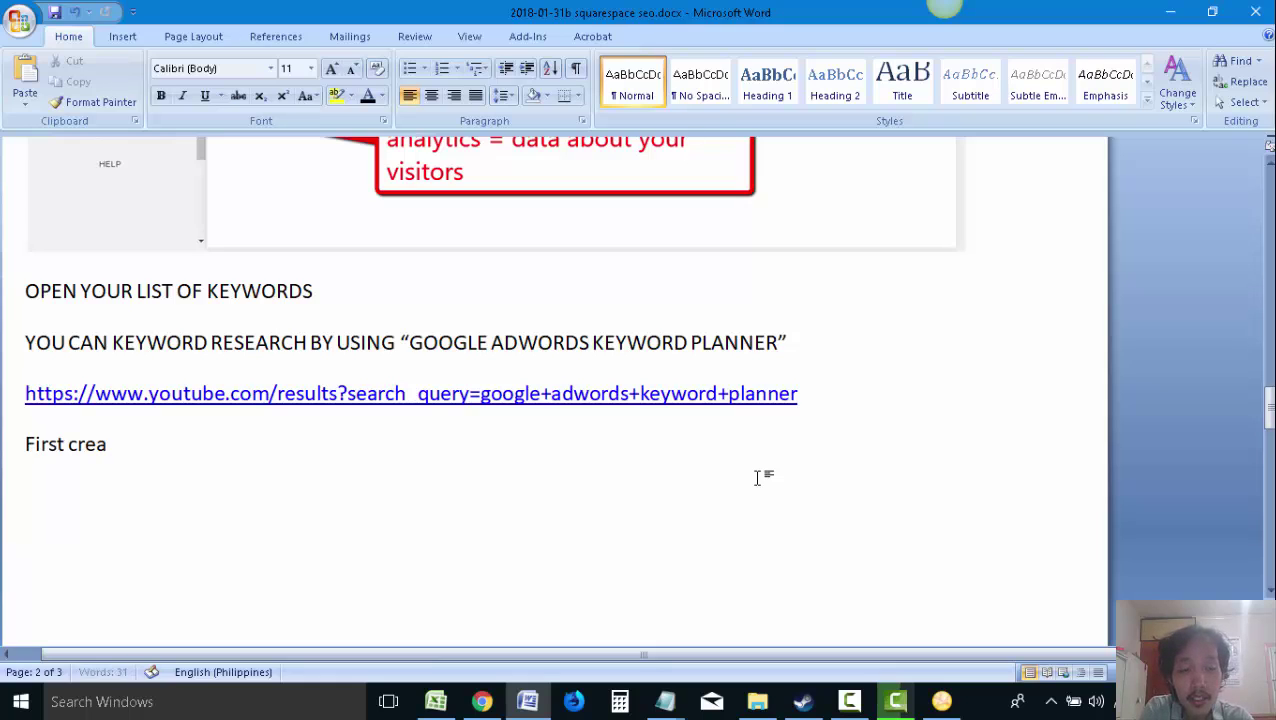
pyautogui.write('te a proposal for the client,')
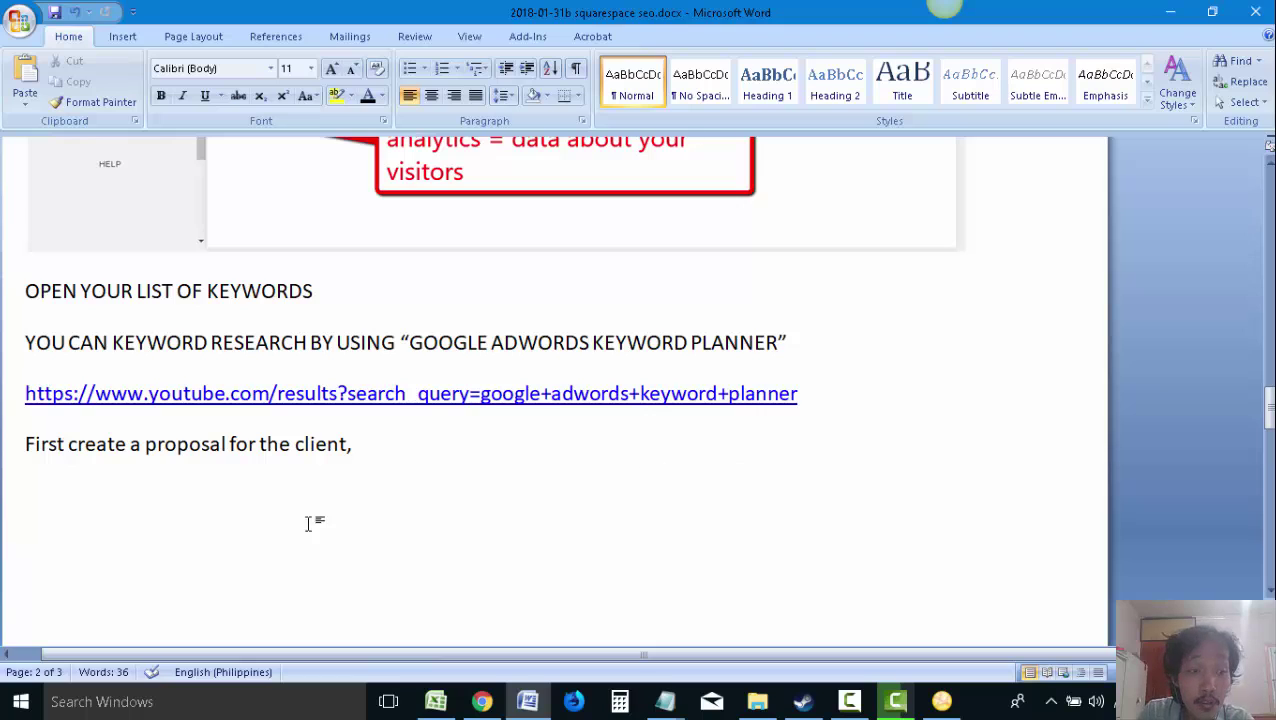
pyautogui.click(20, 444)
pyautogui.press('Return')
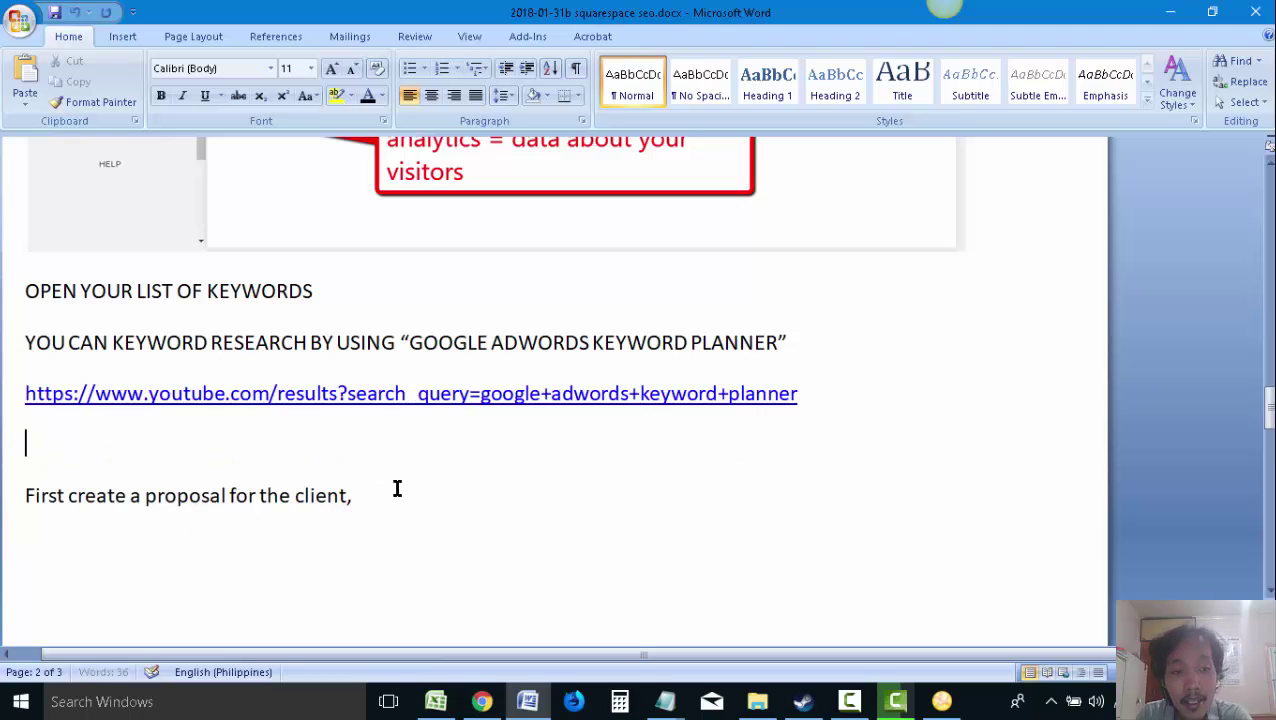
pyautogui.click(396, 490)
pyautogui.press('Return')
# Switch between the keyword planner, site and Squarespace editor tabs to bring the editor back up
pyautogui.click(482, 701)
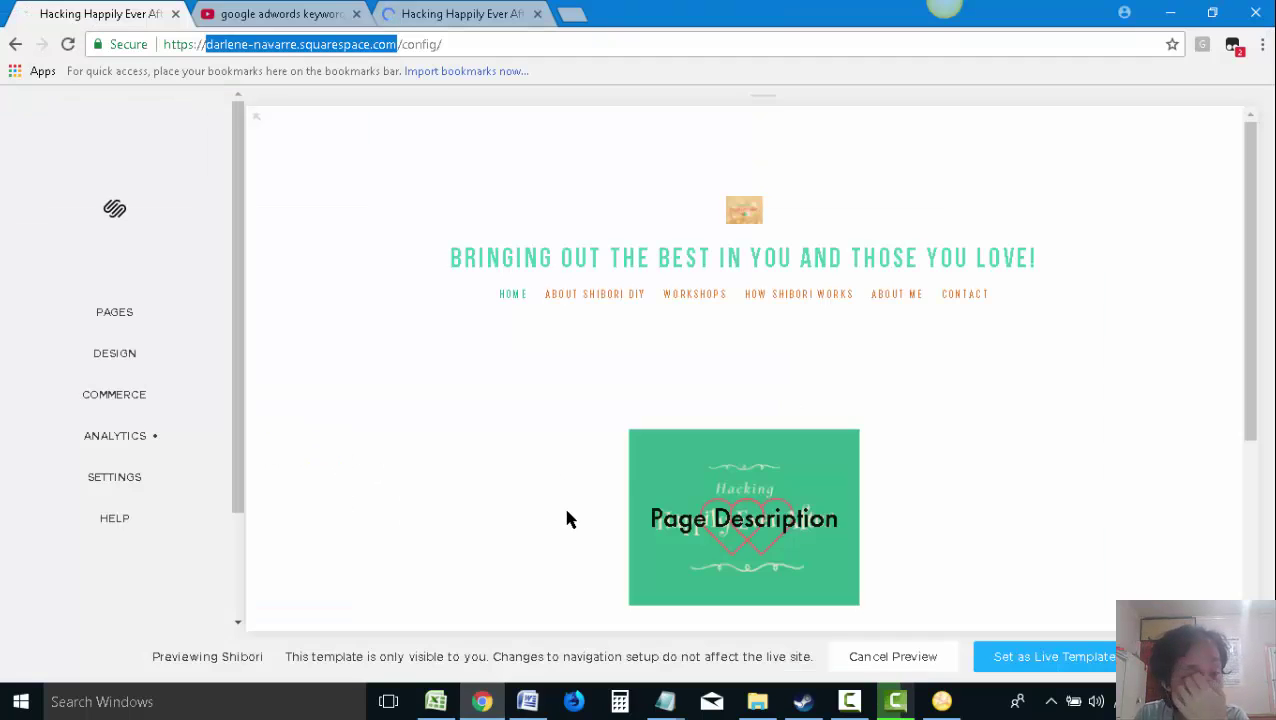
pyautogui.click(448, 14)
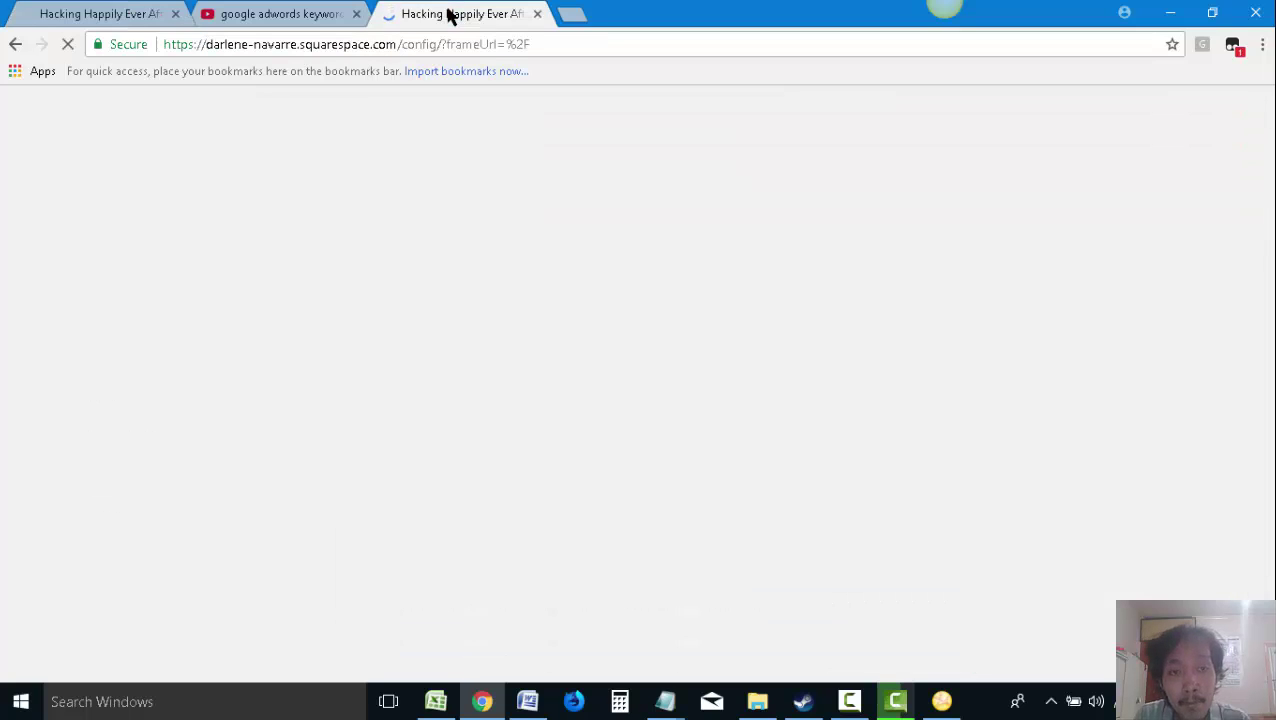
pyautogui.click(272, 14)
pyautogui.click(68, 10)
pyautogui.click(280, 12)
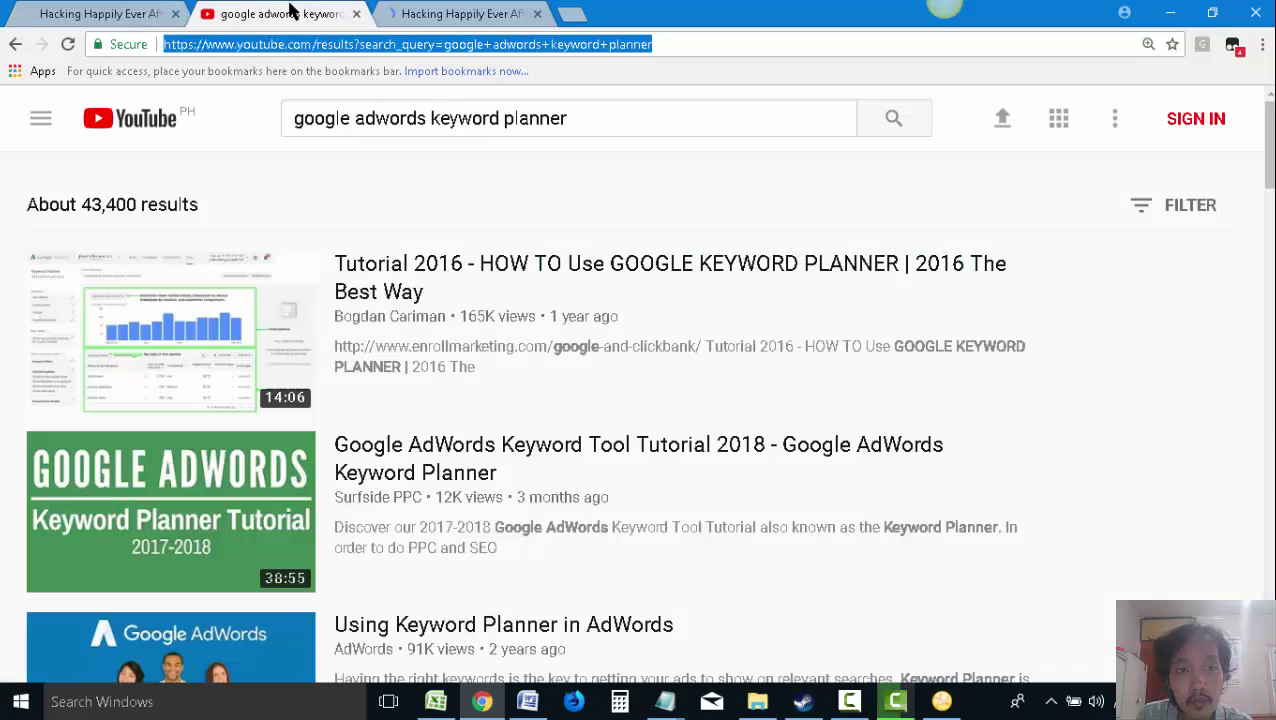
pyautogui.click(417, 14)
pyautogui.click(258, 14)
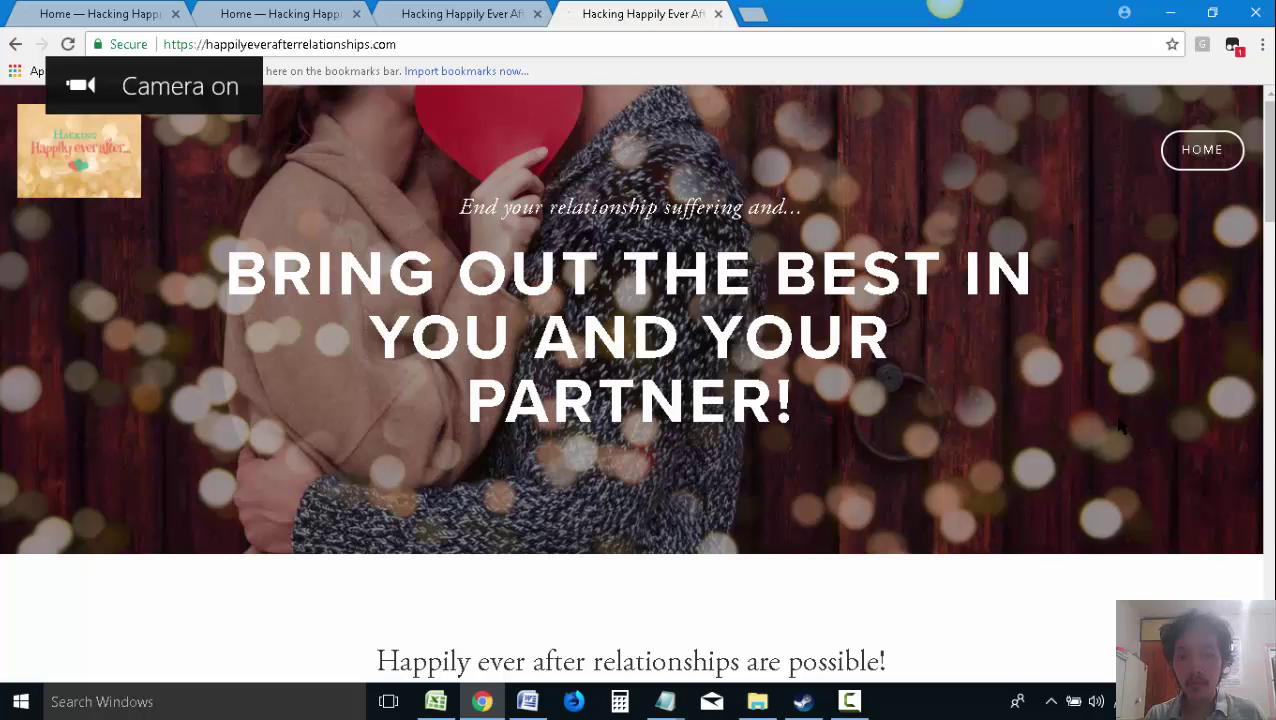
pyautogui.click(849, 701)
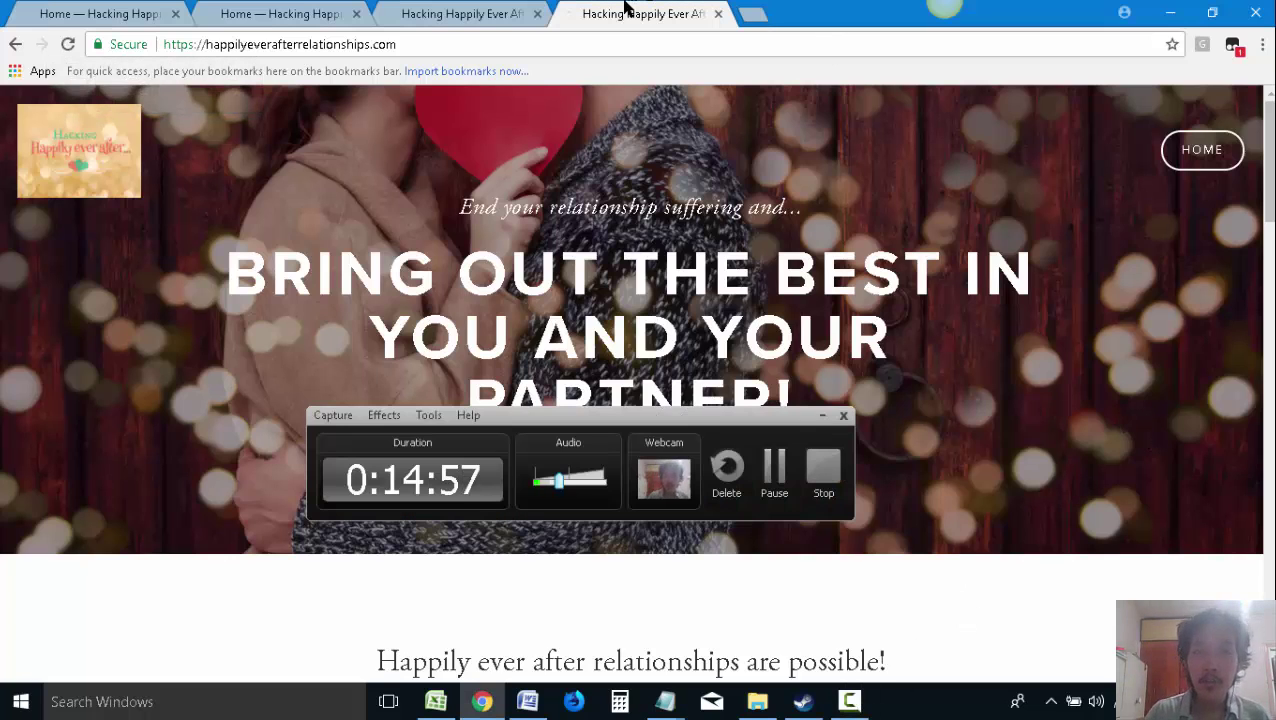
pyautogui.click(822, 416)
pyautogui.click(463, 13)
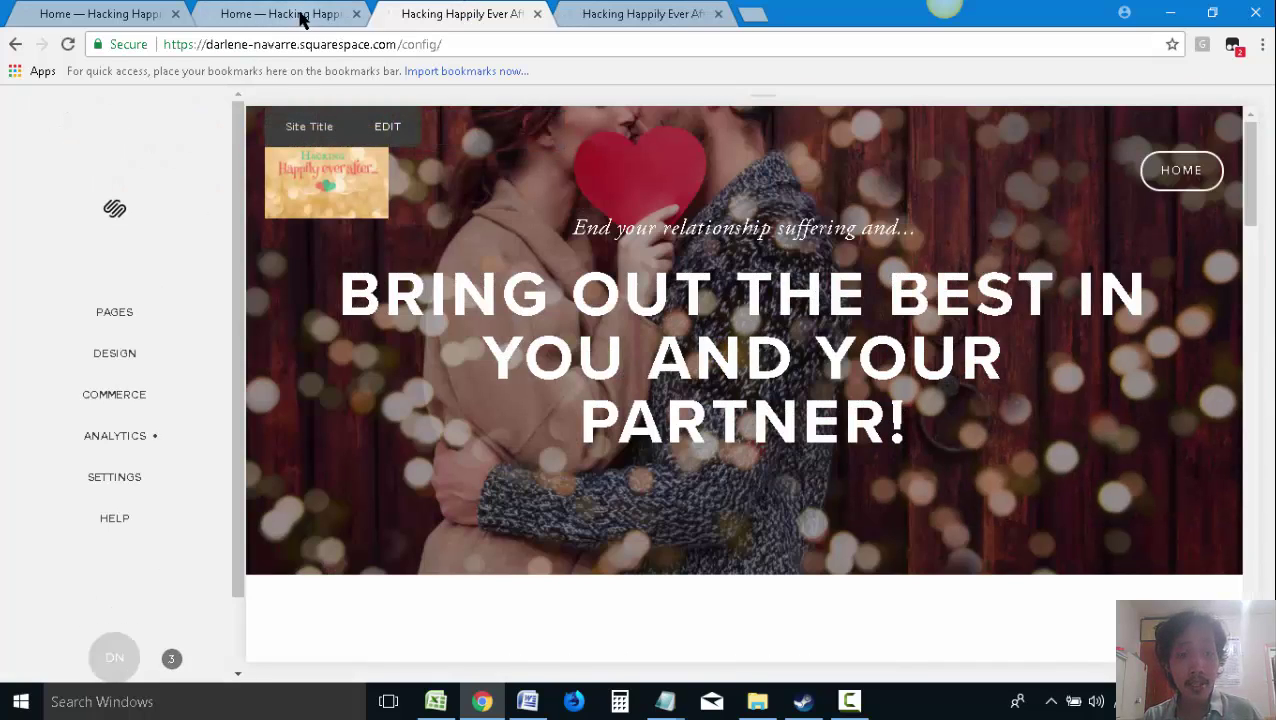
# Scroll through the Squarespace editor preview, then view the live happilyeverafterrelationships.com homepage
pyautogui.scroll(-5, 552, 341)
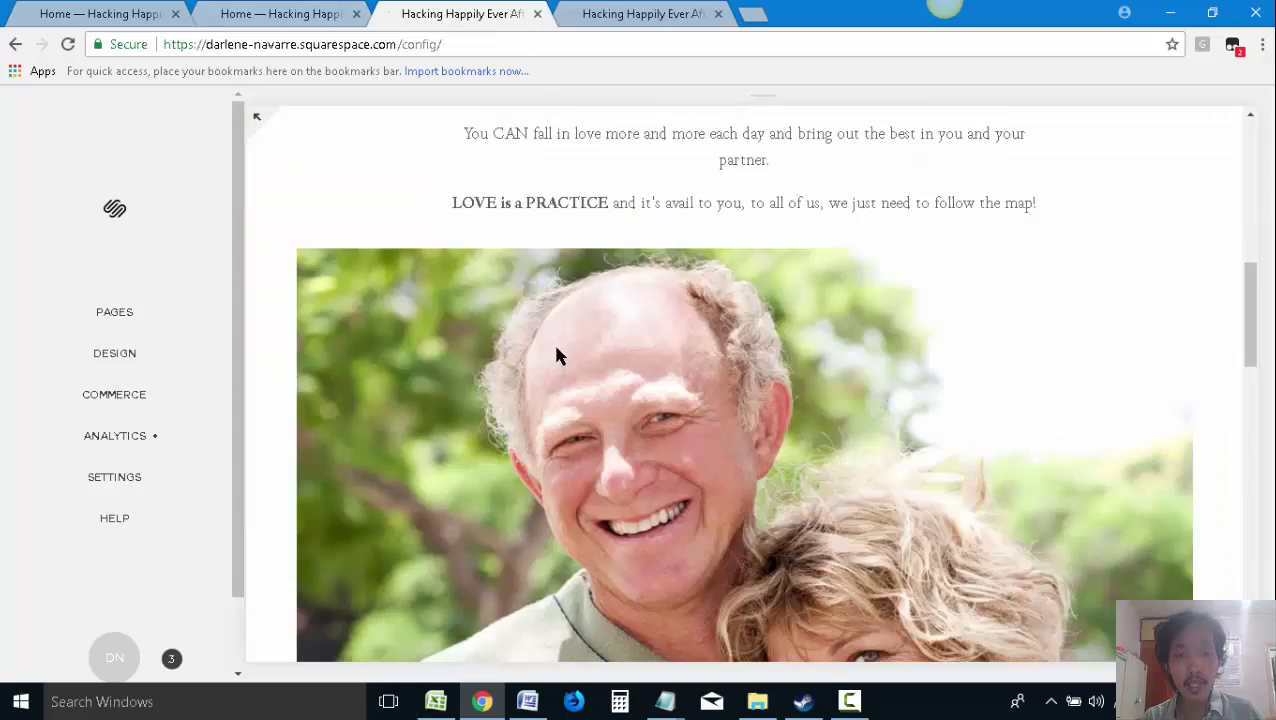
pyautogui.scroll(5, 556, 342)
pyautogui.scroll(-8, 562, 352)
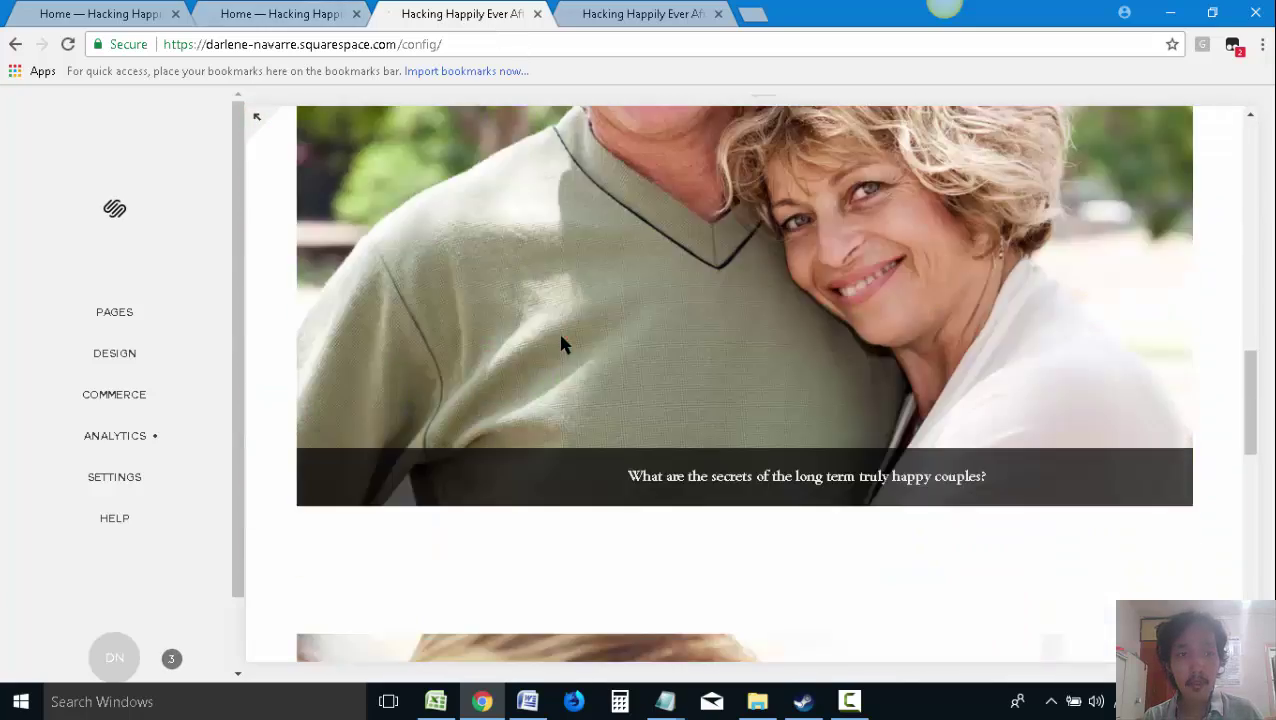
pyautogui.scroll(4, 562, 352)
pyautogui.scroll(4, 562, 352)
pyautogui.scroll(-8, 561, 356)
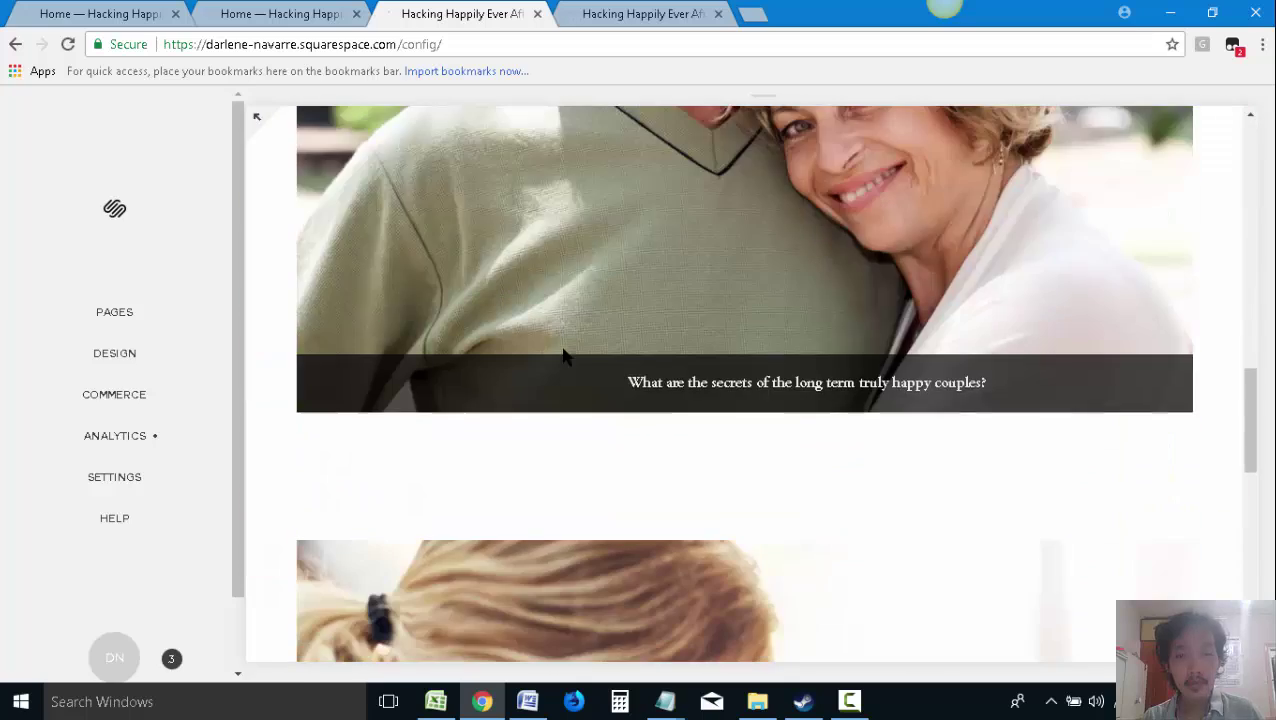
pyautogui.scroll(-5, 643, 355)
pyautogui.scroll(12, 643, 355)
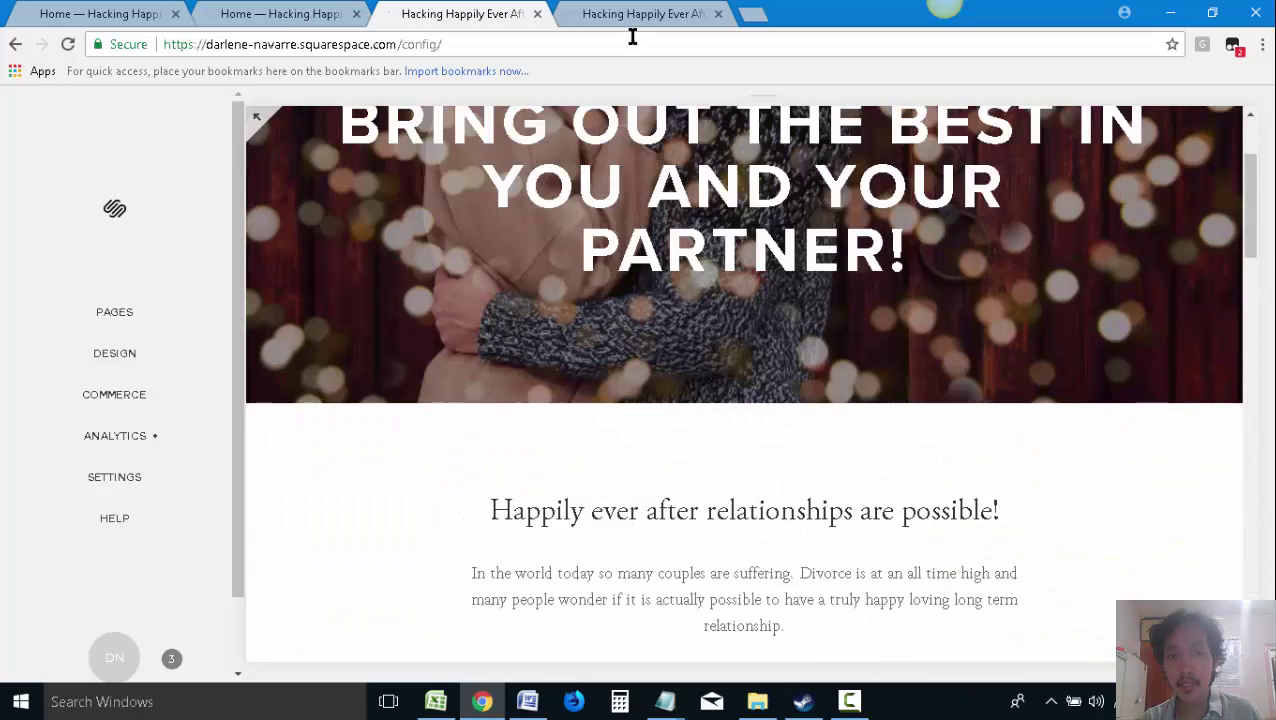
pyautogui.click(632, 14)
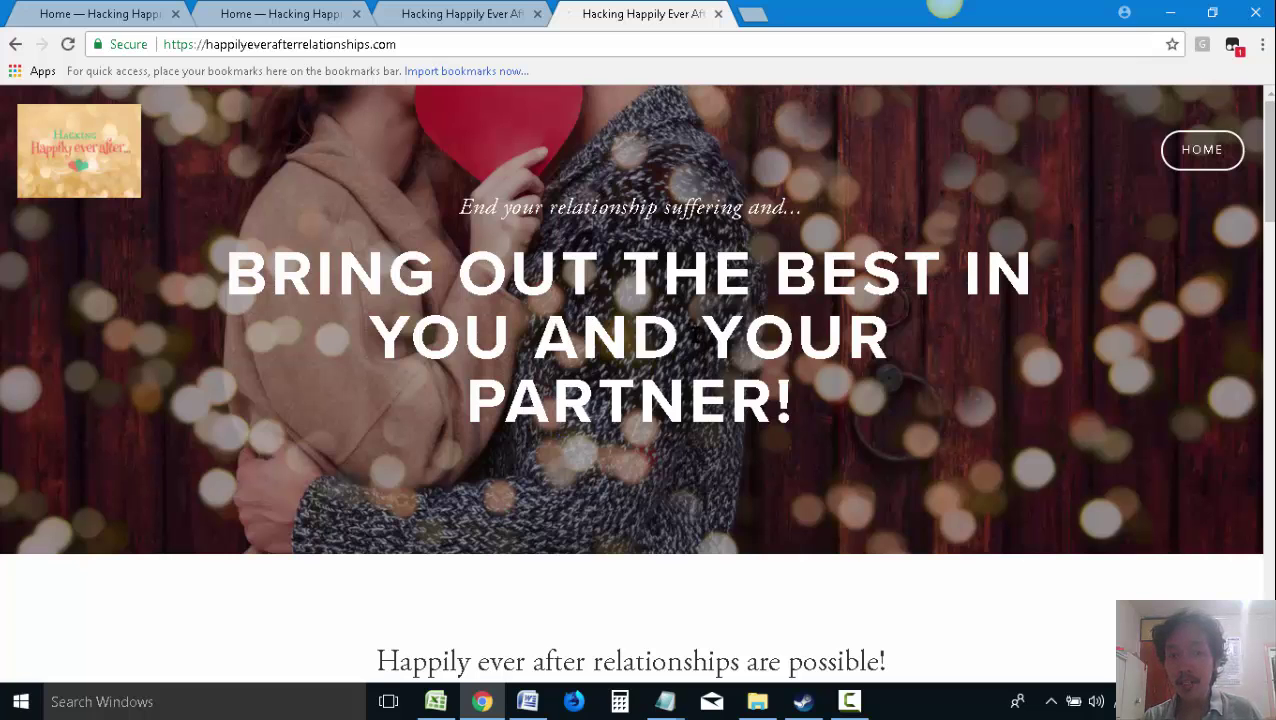
pyautogui.hotkey('alt', 'Tab')
# Step through column A keywords from relationship advice to marriage counseling, and check relationship advice's search volume in B2
pyautogui.click(145, 203)
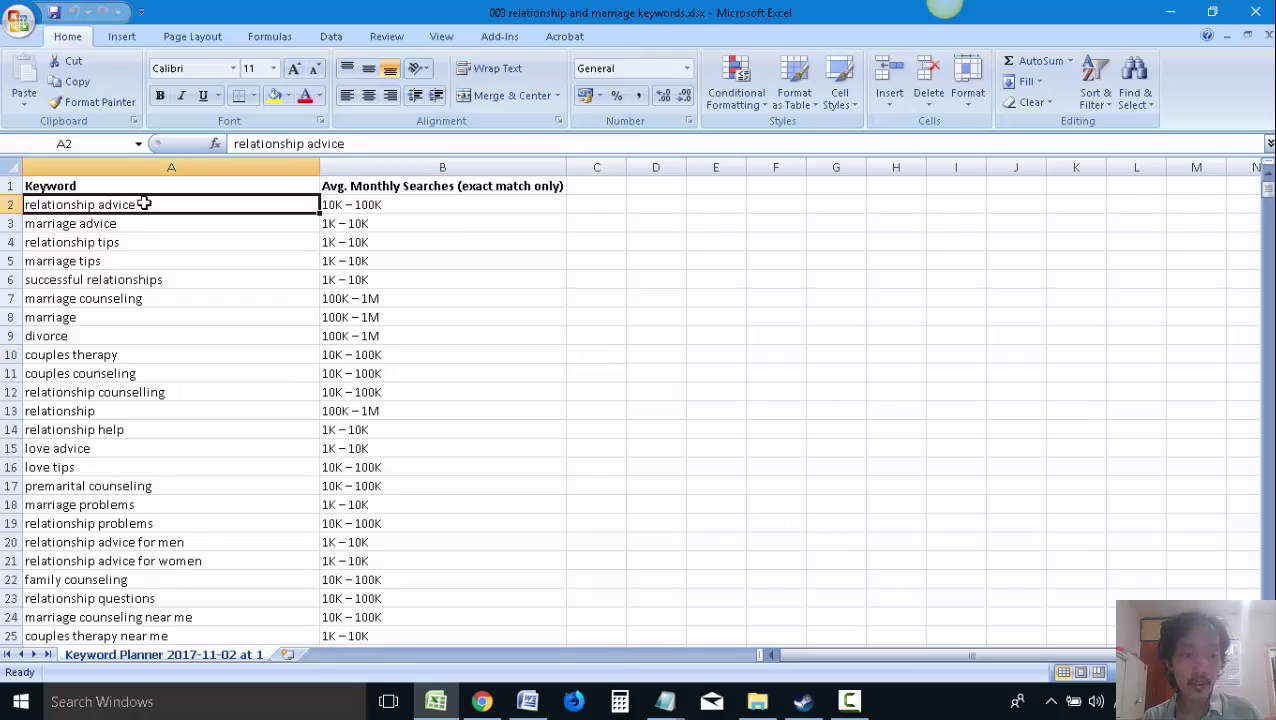
pyautogui.click(143, 224)
pyautogui.click(144, 242)
pyautogui.click(145, 261)
pyautogui.click(150, 280)
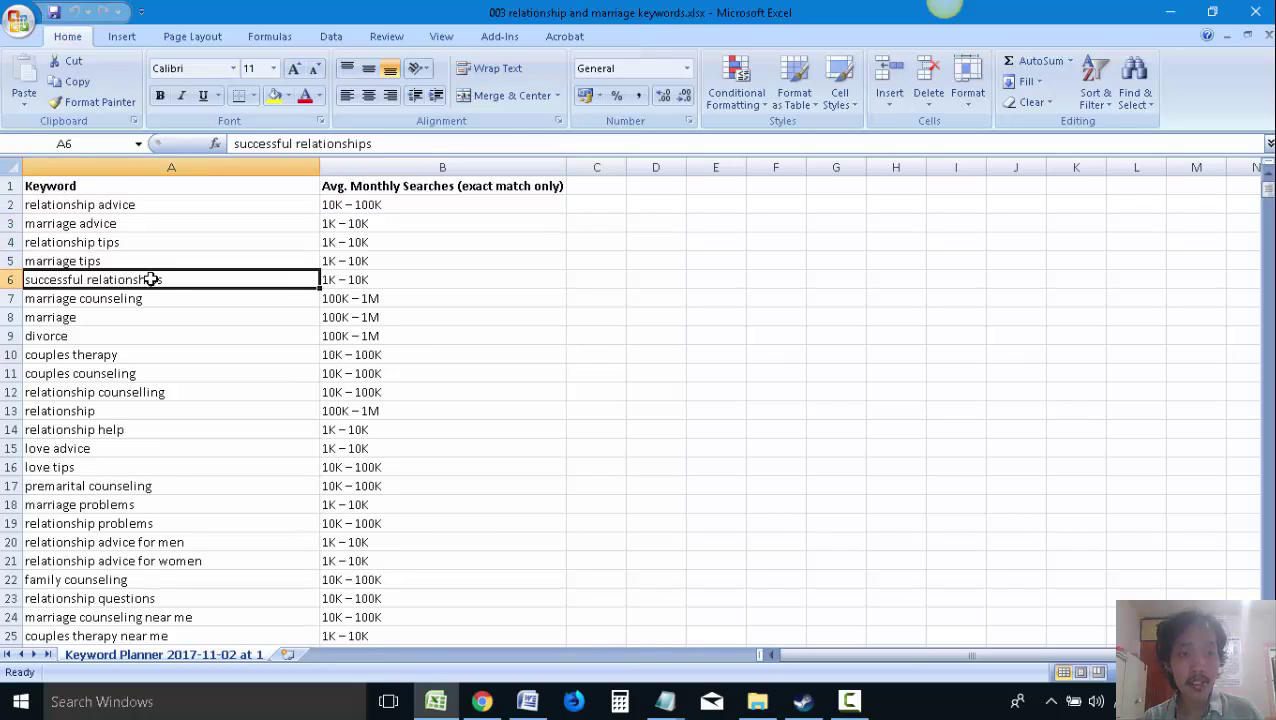
pyautogui.click(150, 298)
pyautogui.click(136, 225)
pyautogui.click(134, 206)
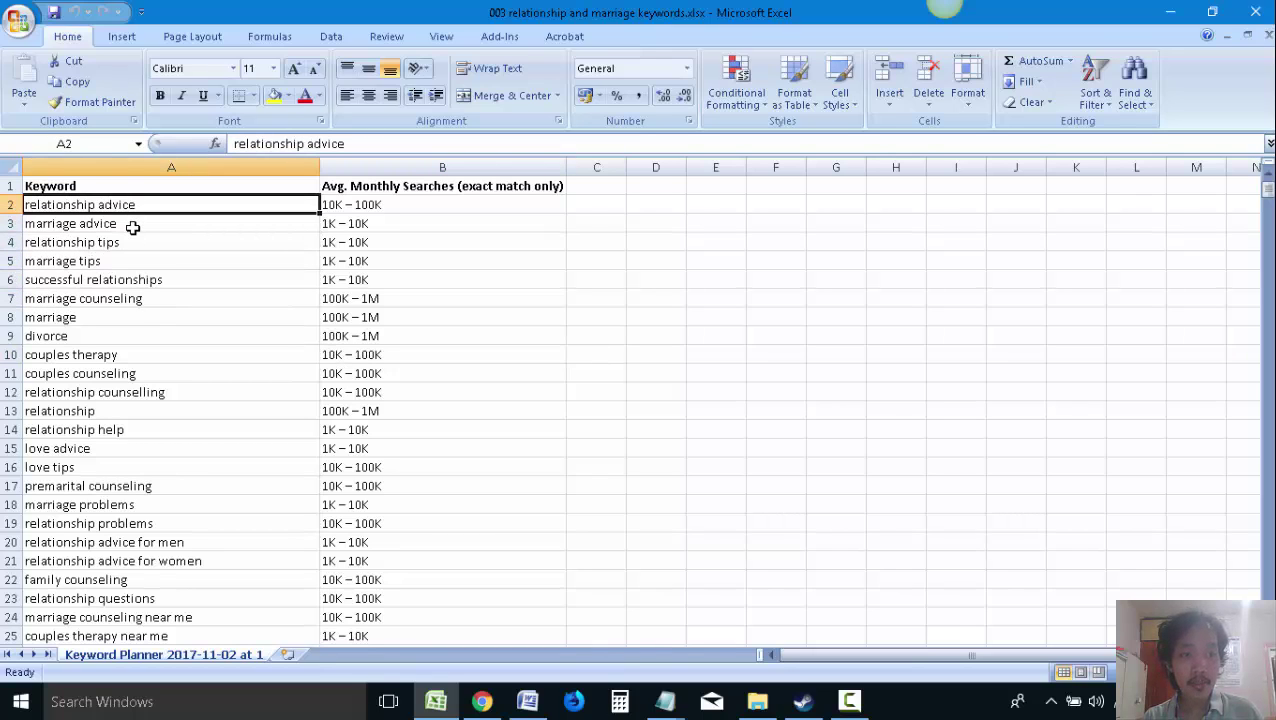
pyautogui.click(425, 202)
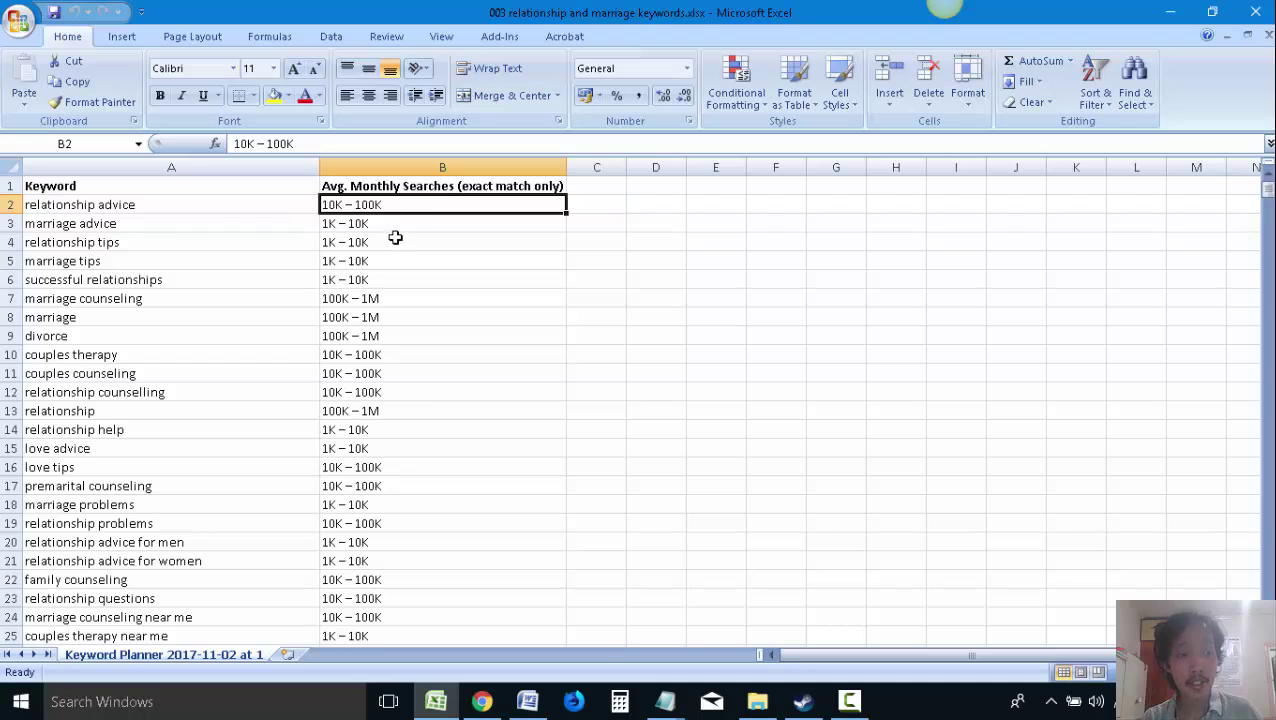
pyautogui.click(482, 701)
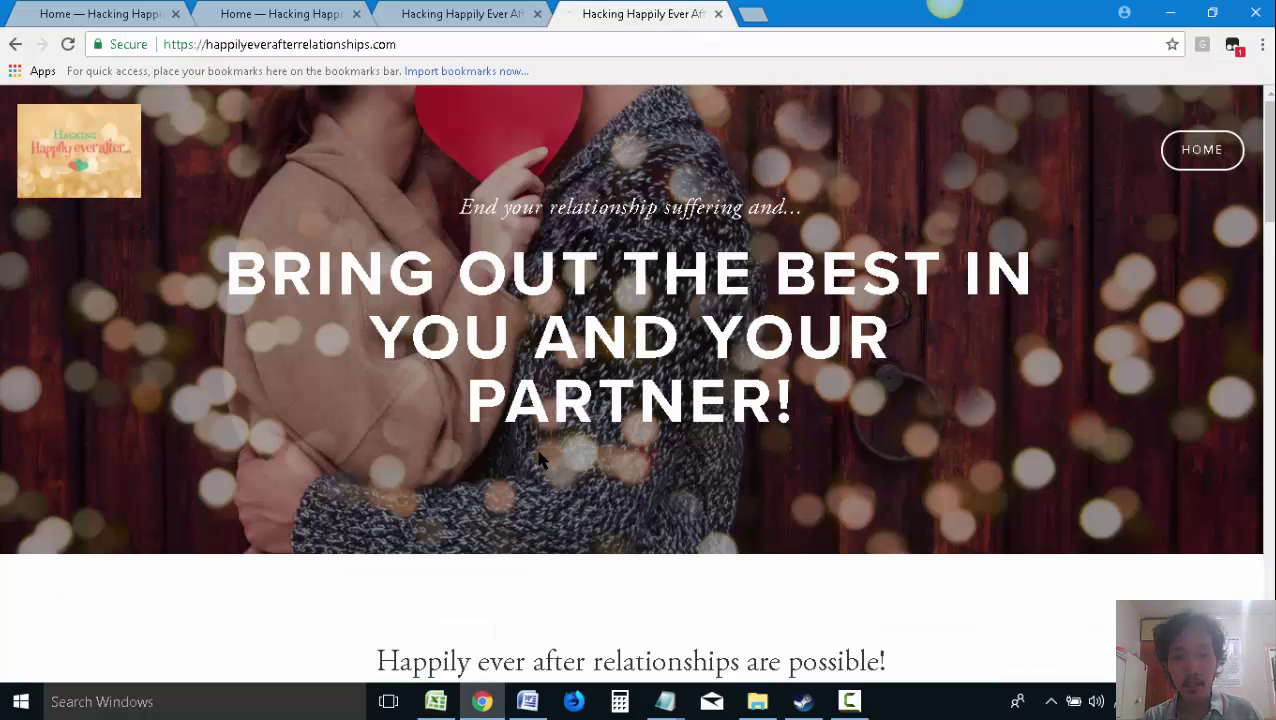
# Capture the homepage banner with Snagit, try a red arrow at the headline, undo it, and close the editor
pyautogui.click(915, 35)
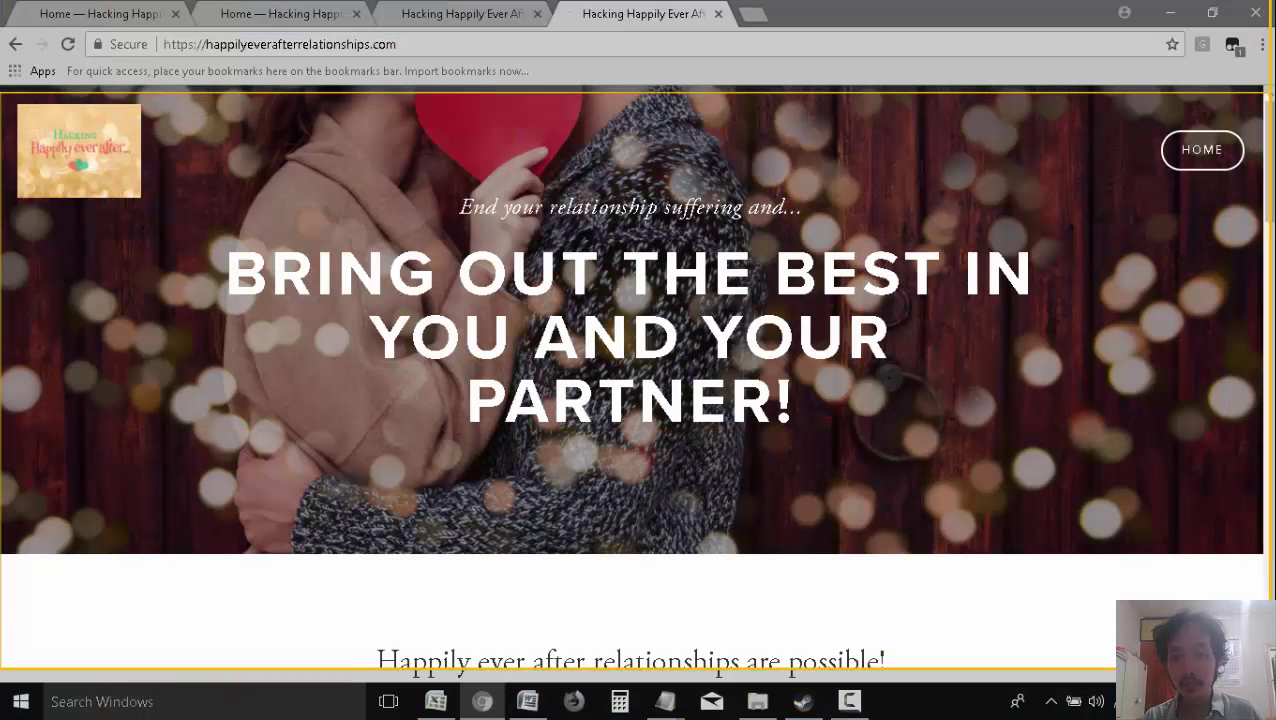
pyautogui.click(167, 572)
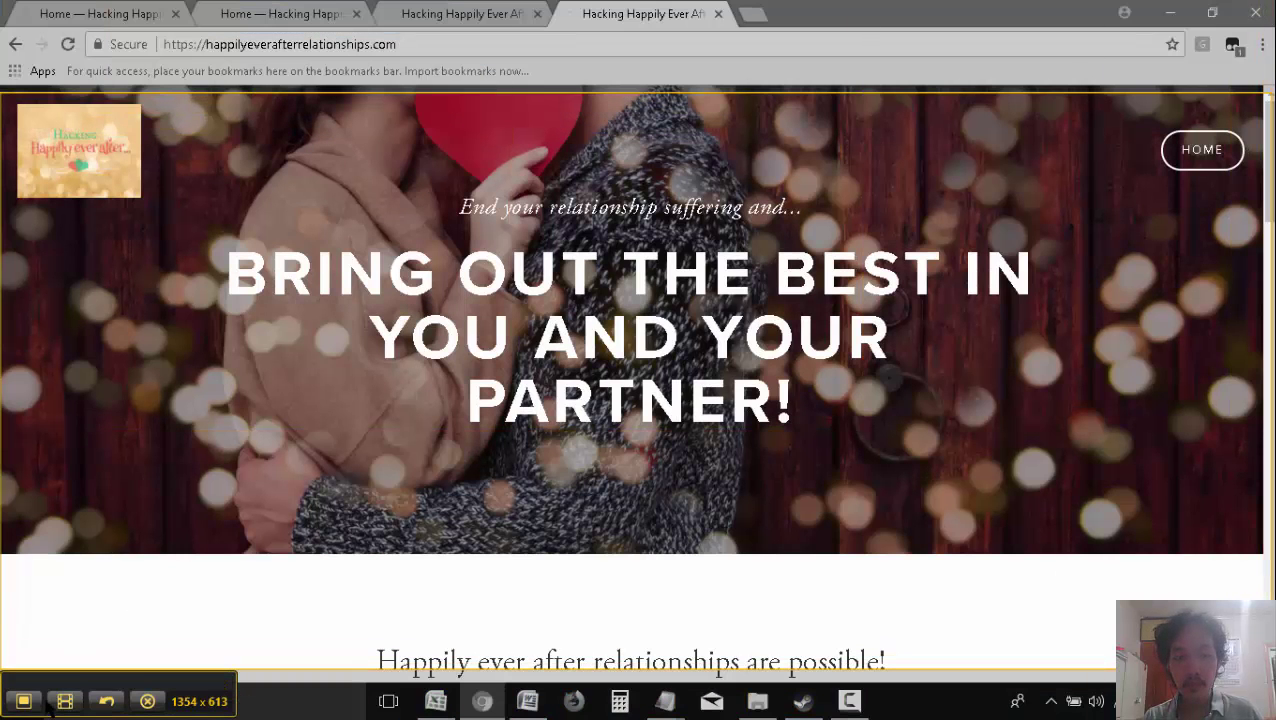
pyautogui.click(24, 701)
pyautogui.moveTo(207, 446)
pyautogui.mouseDown()
pyautogui.moveTo(323, 347)
pyautogui.moveTo(430, 317)
pyautogui.mouseUp()
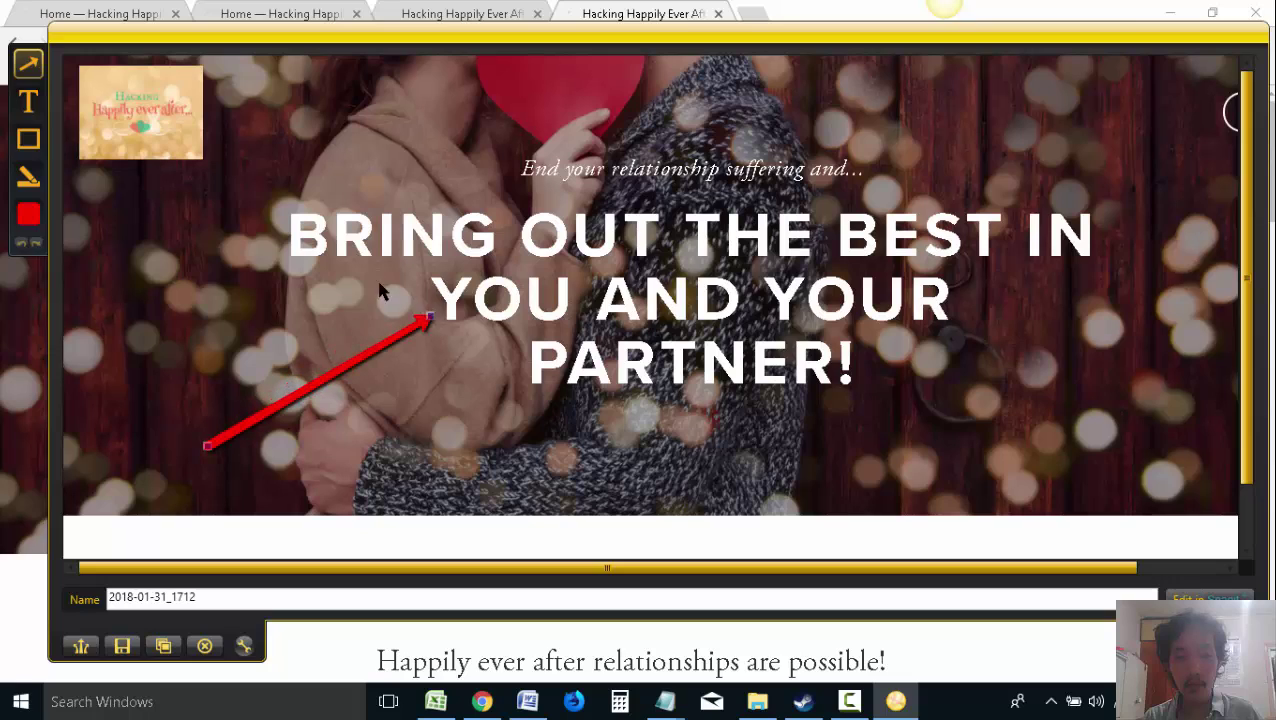
pyautogui.click(28, 102)
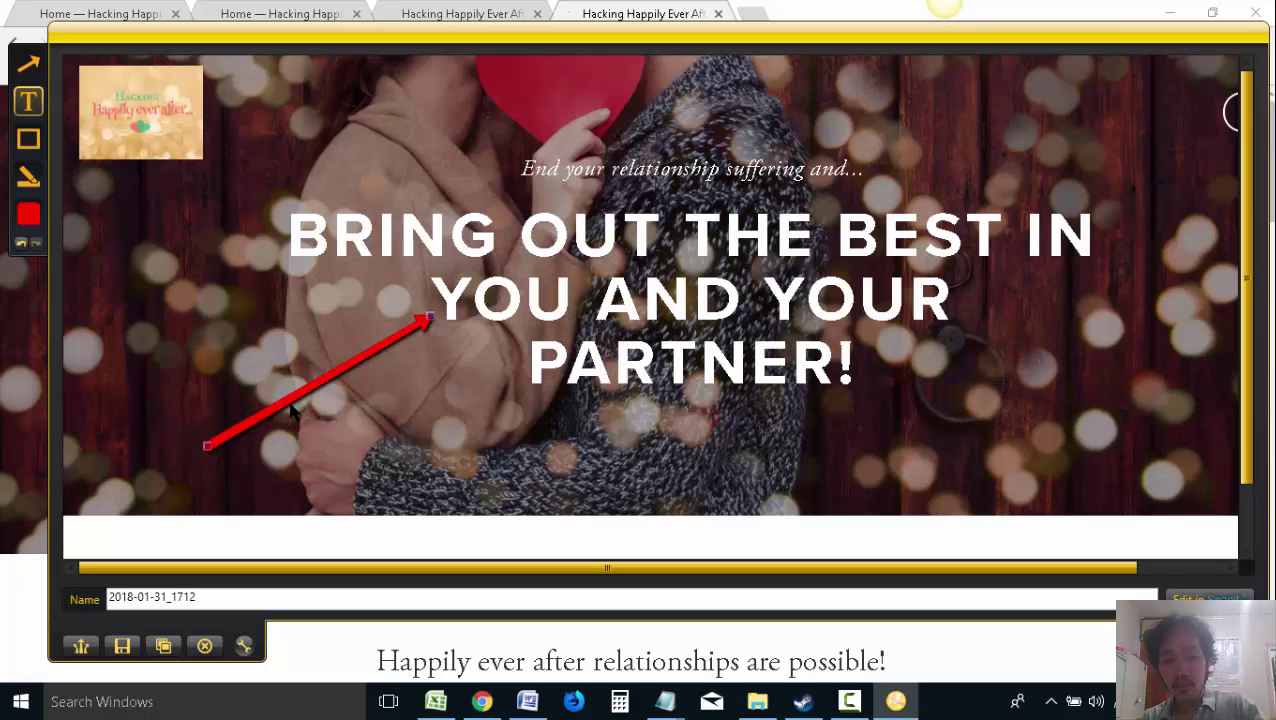
pyautogui.hotkey('ctrl', 'z')
pyautogui.click(204, 645)
# Scroll the Happily Ever After homepage down to the footer and back up
pyautogui.scroll(-1, 430, 427)
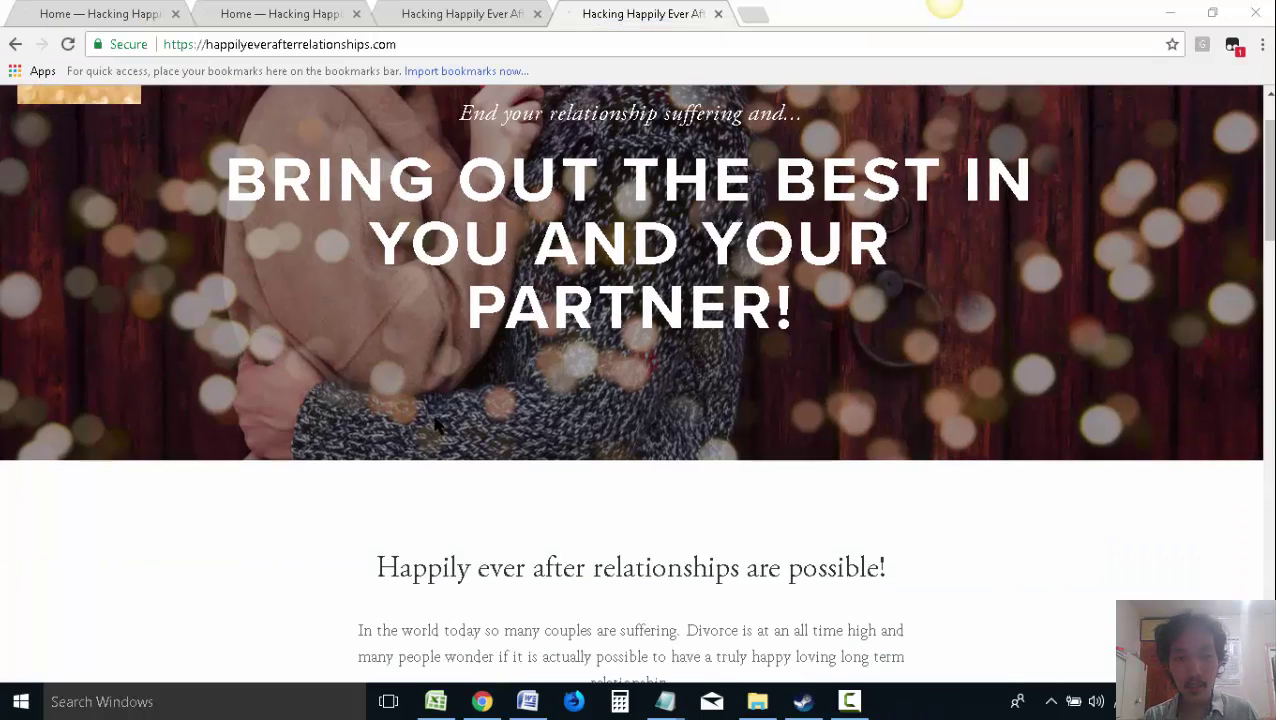
pyautogui.scroll(1, 436, 425)
pyautogui.scroll(-3, 436, 425)
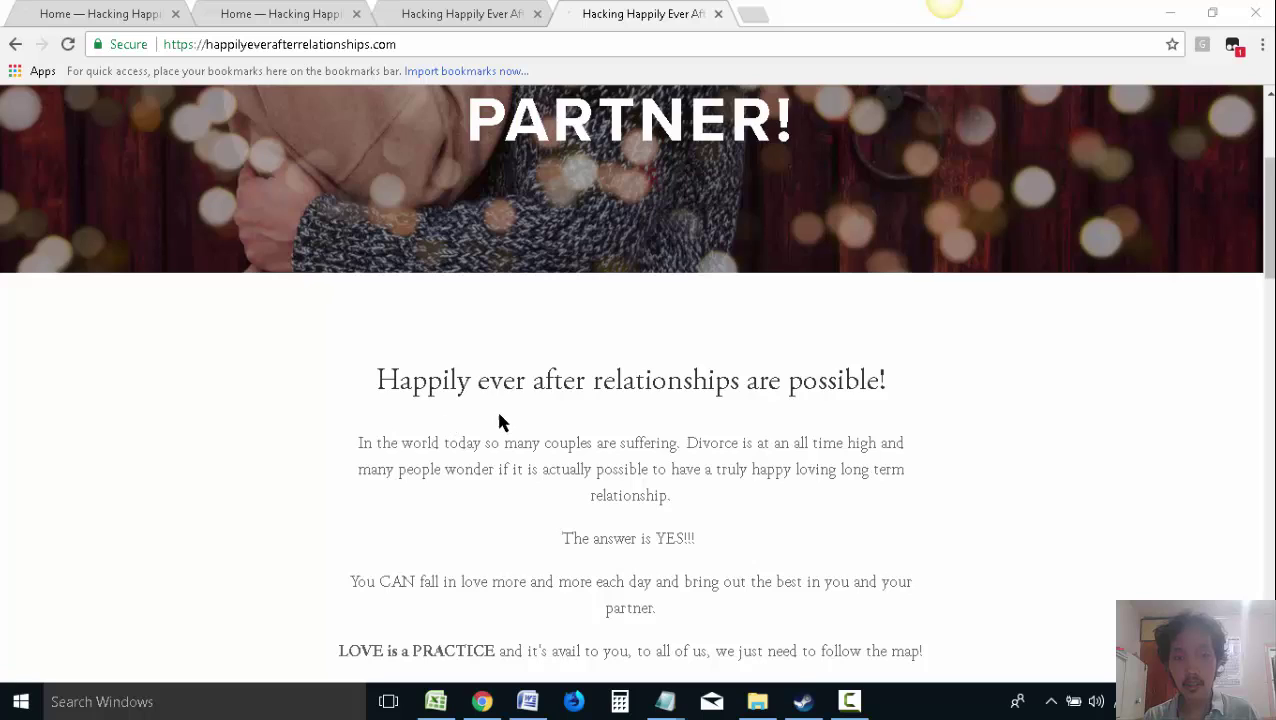
pyautogui.scroll(-1, 501, 420)
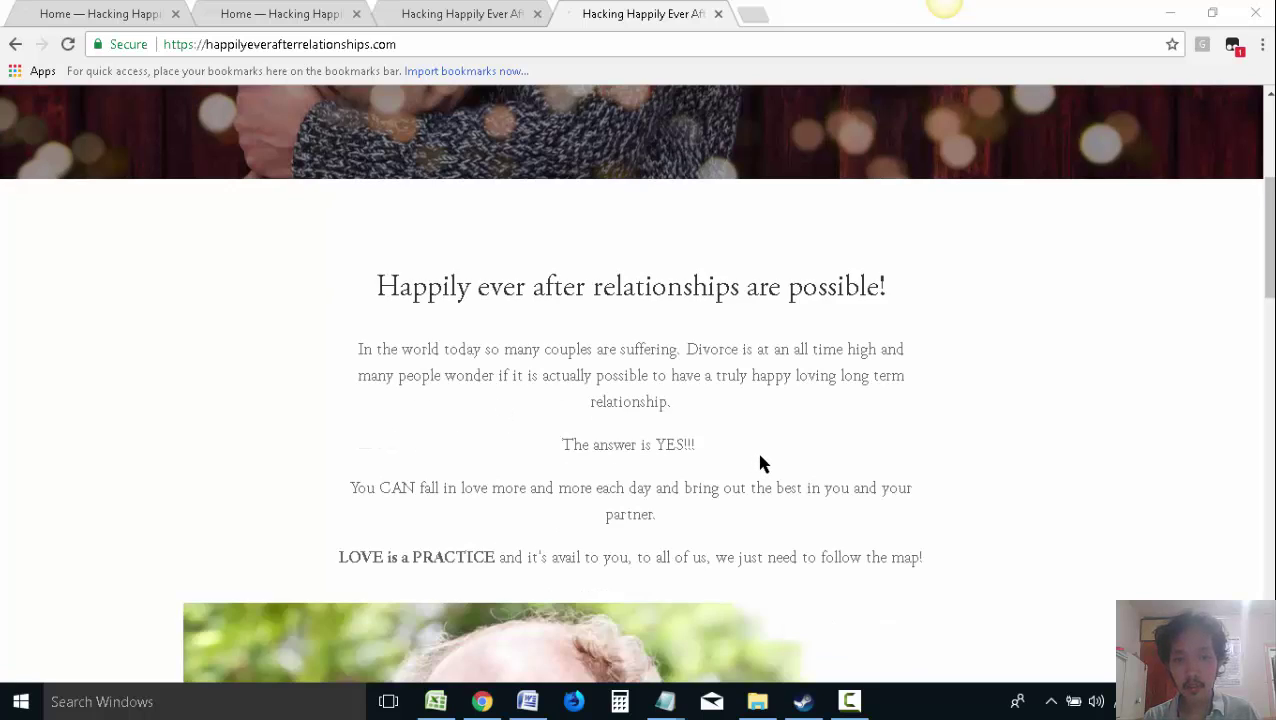
pyautogui.scroll(-1, 757, 443)
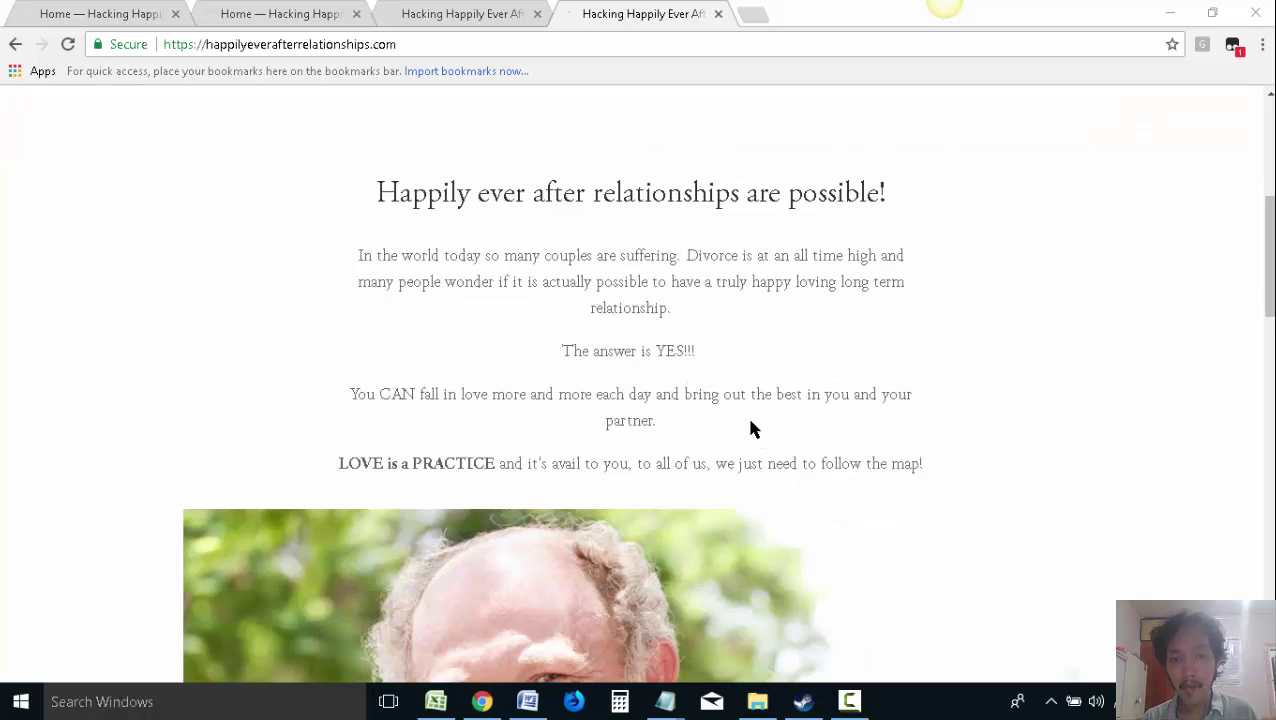
pyautogui.scroll(-1, 790, 388)
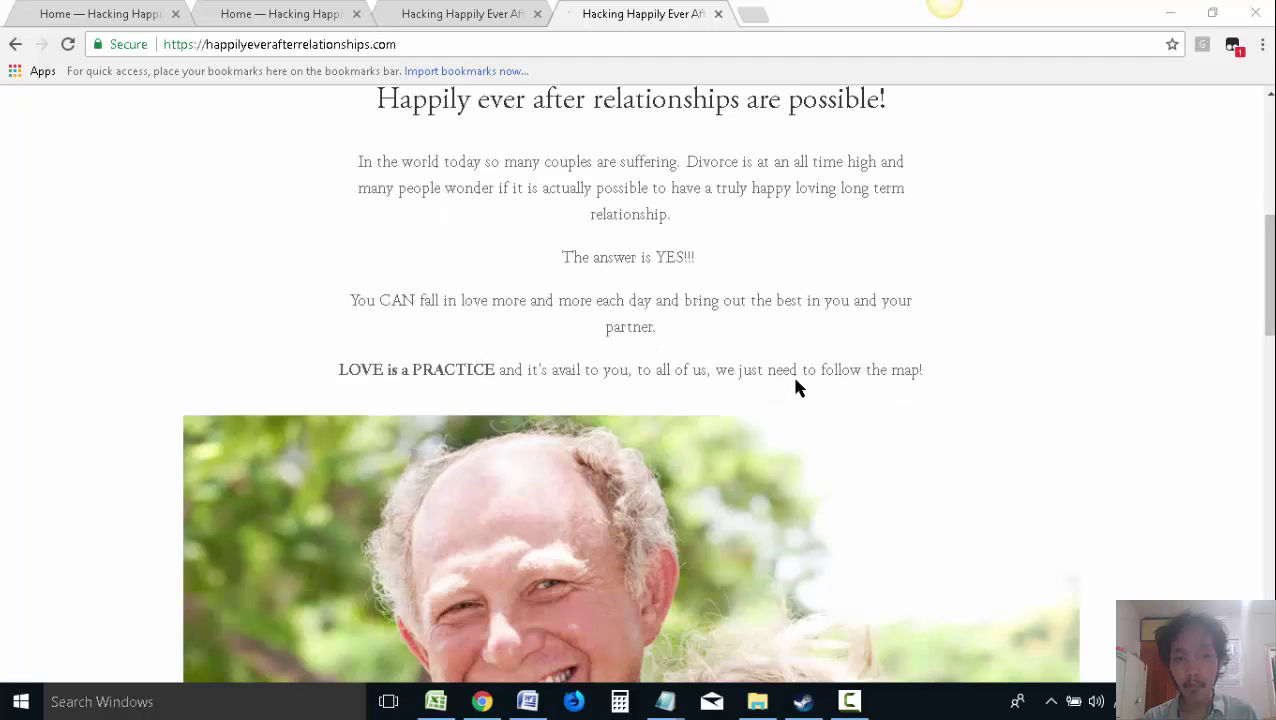
pyautogui.scroll(-2, 850, 400)
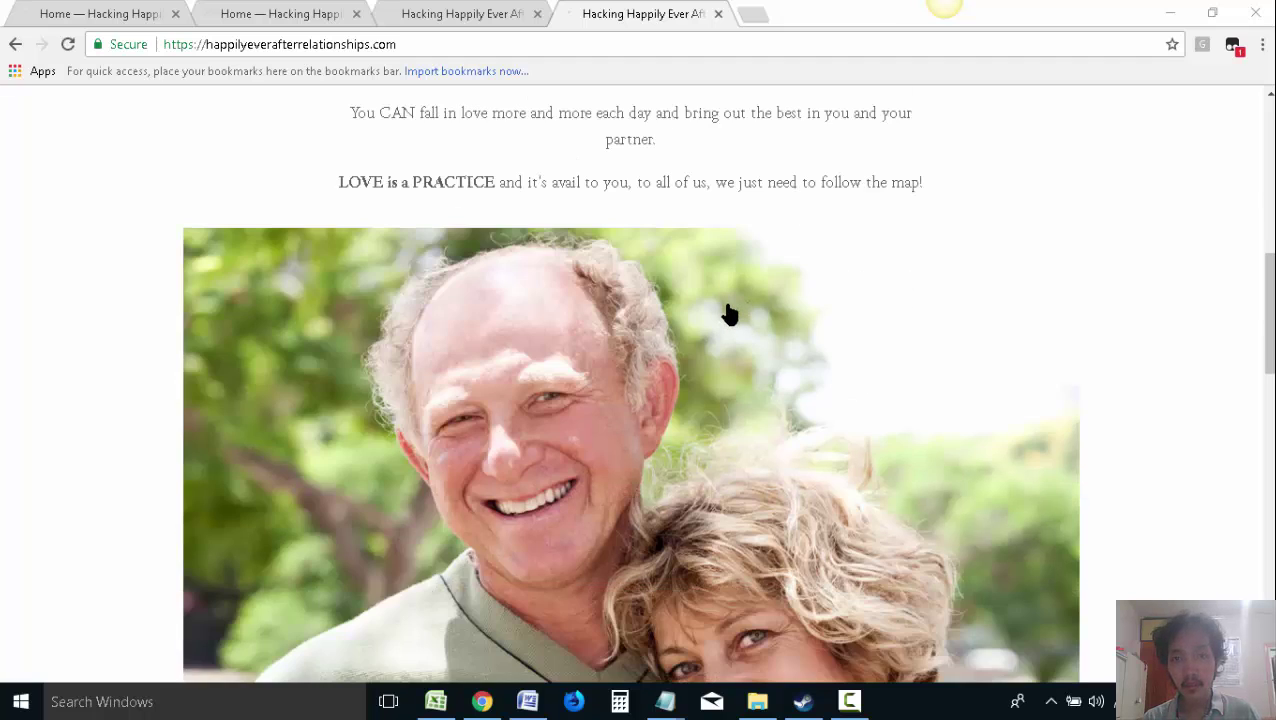
pyautogui.scroll(-8, 729, 315)
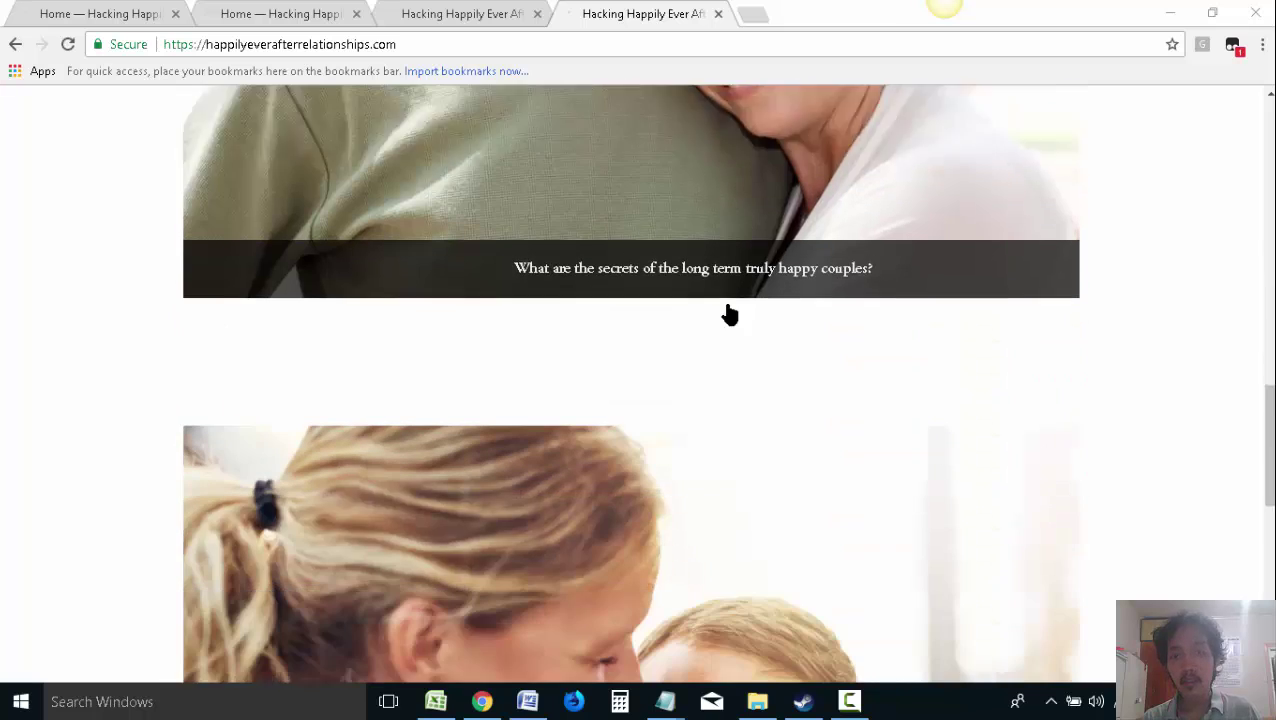
pyautogui.scroll(-10, 729, 311)
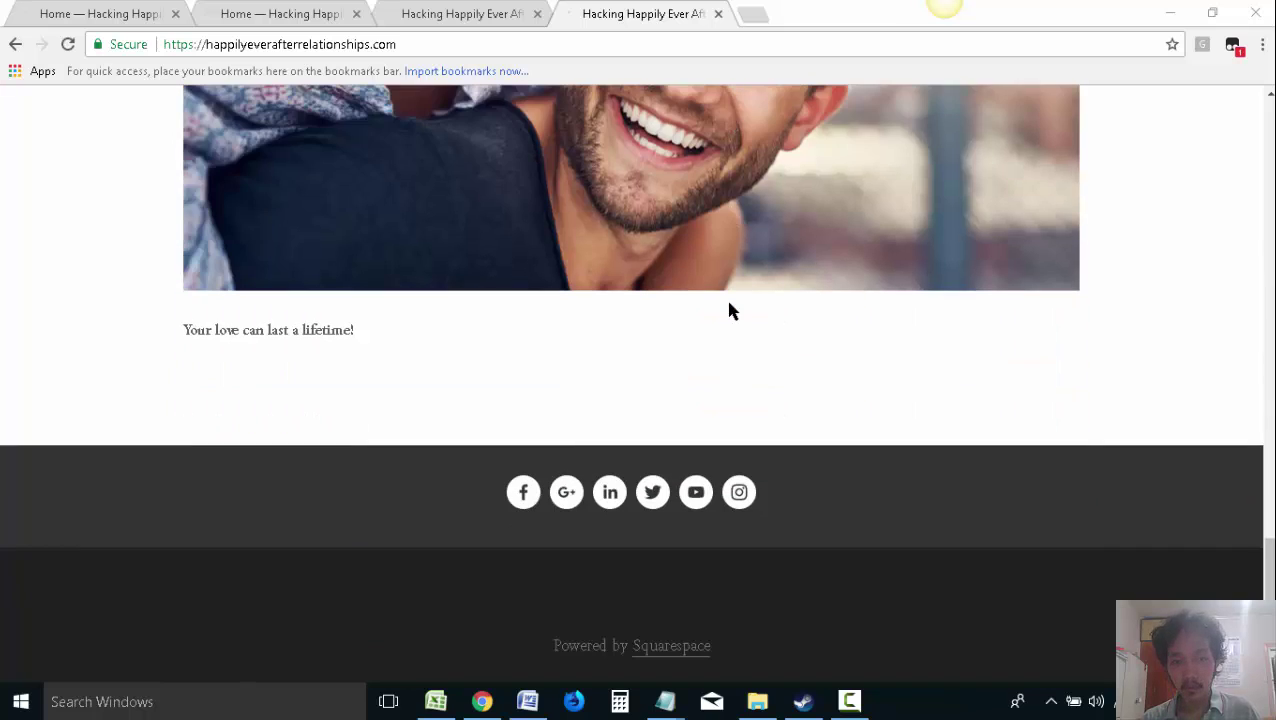
pyautogui.scroll(20, 729, 311)
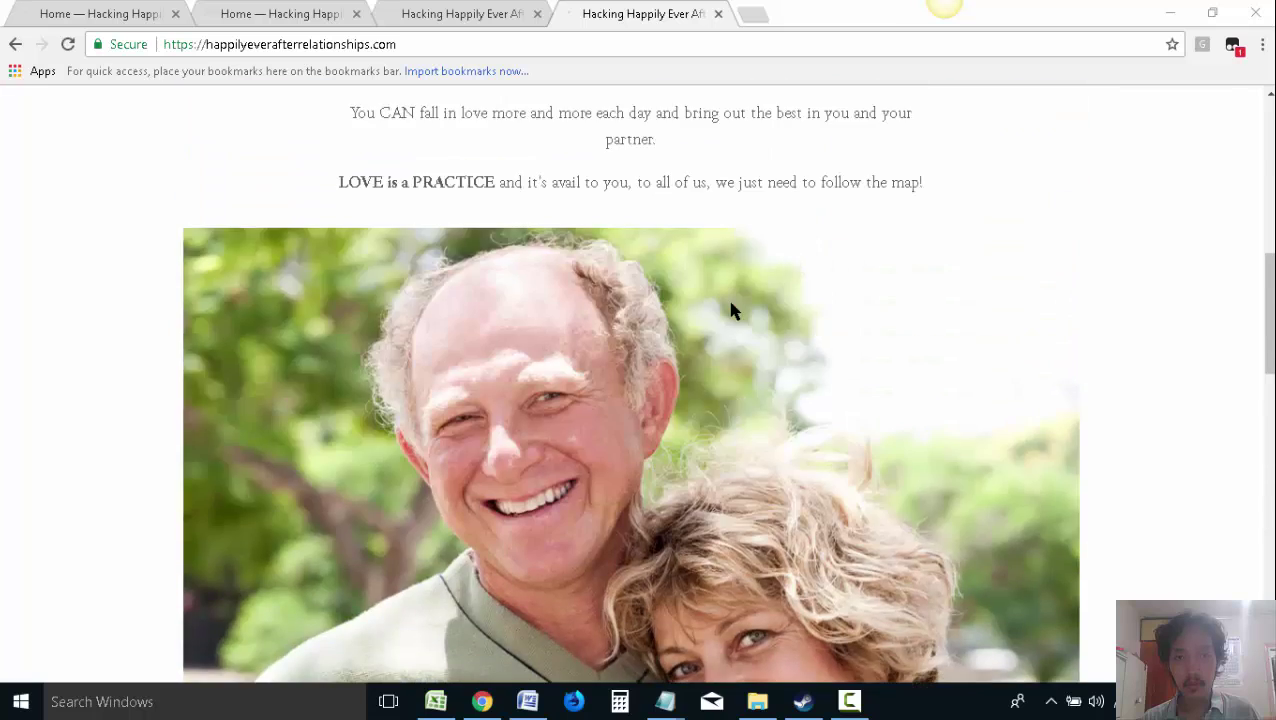
pyautogui.scroll(-5, 735, 313)
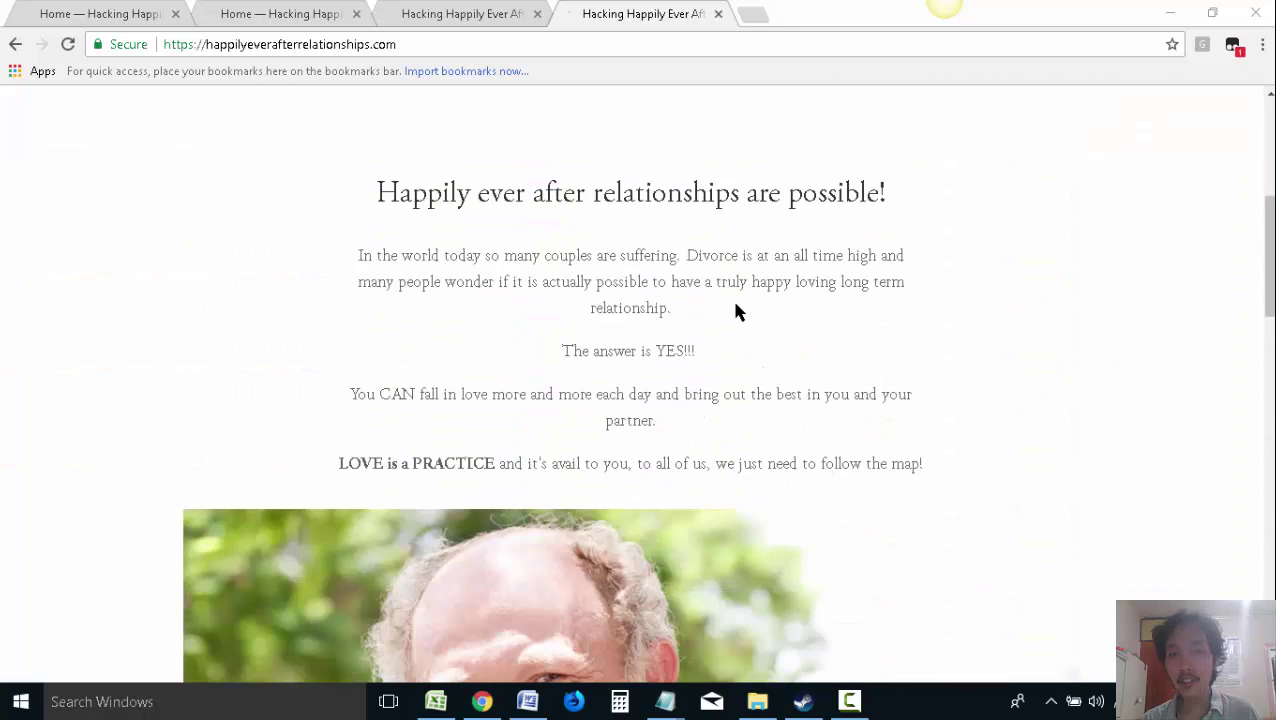
pyautogui.scroll(-8, 735, 313)
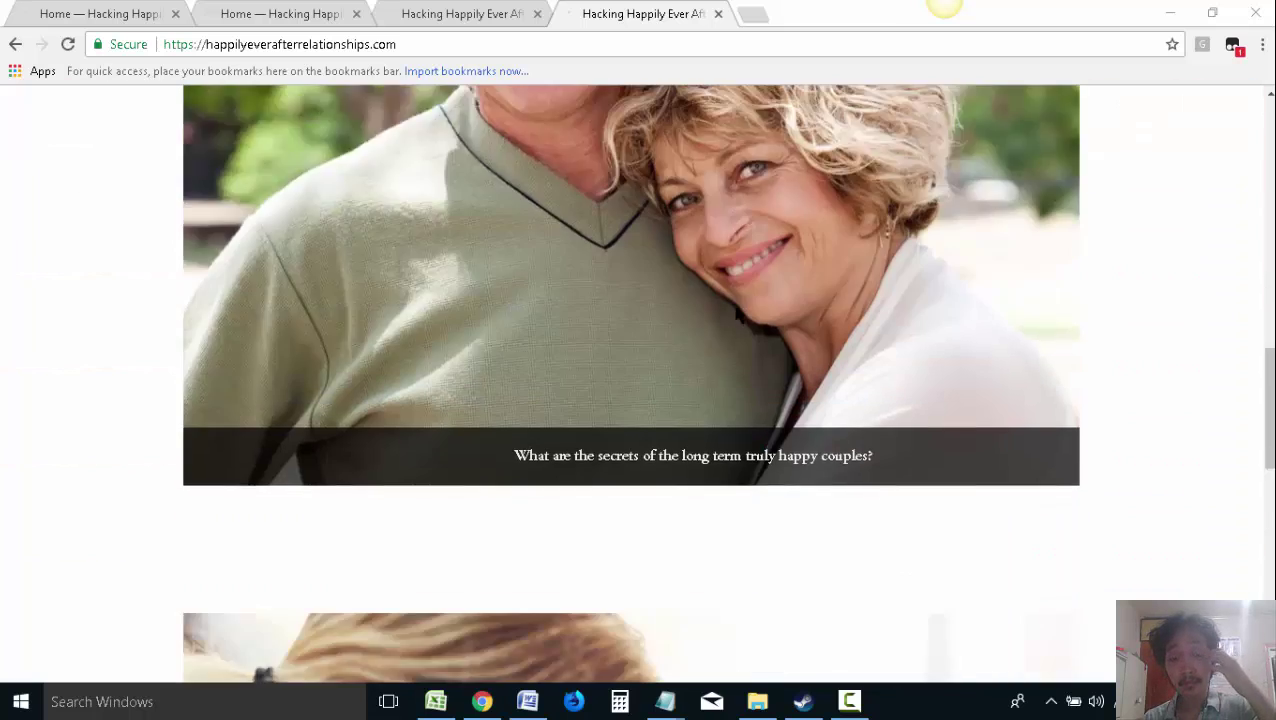
pyautogui.scroll(-6, 735, 316)
pyautogui.scroll(15, 735, 316)
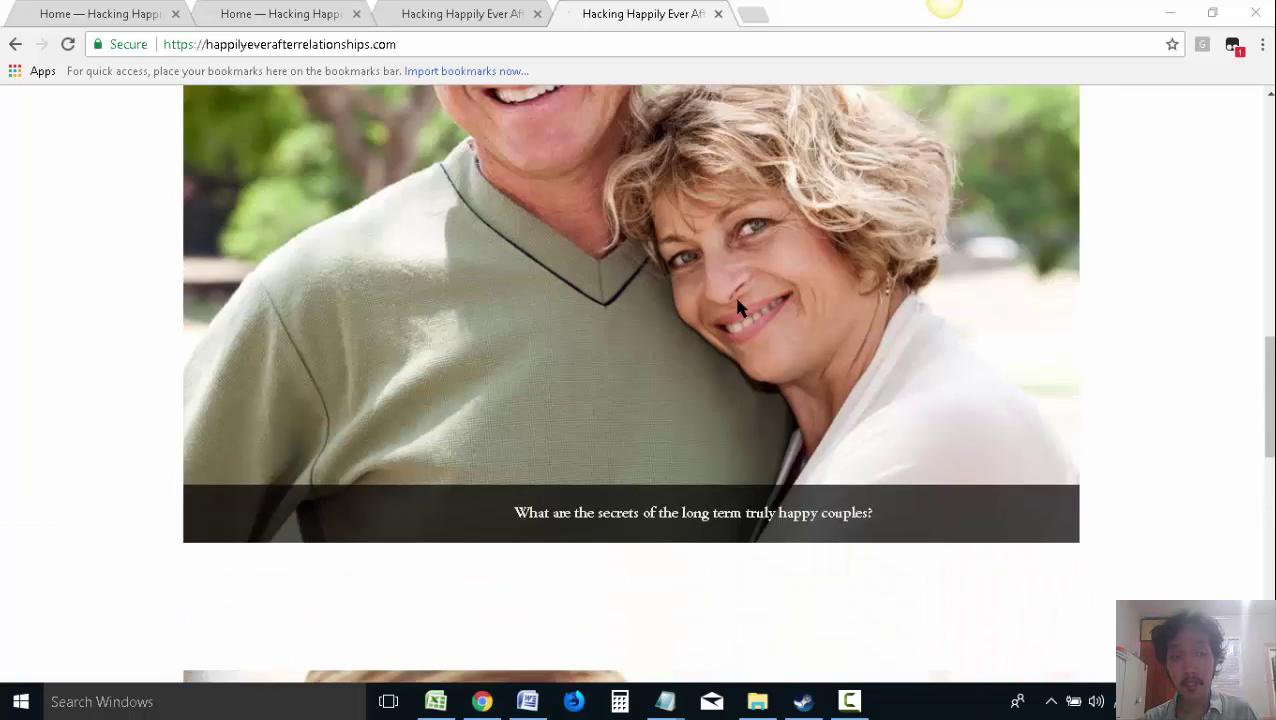
pyautogui.scroll(2, 738, 312)
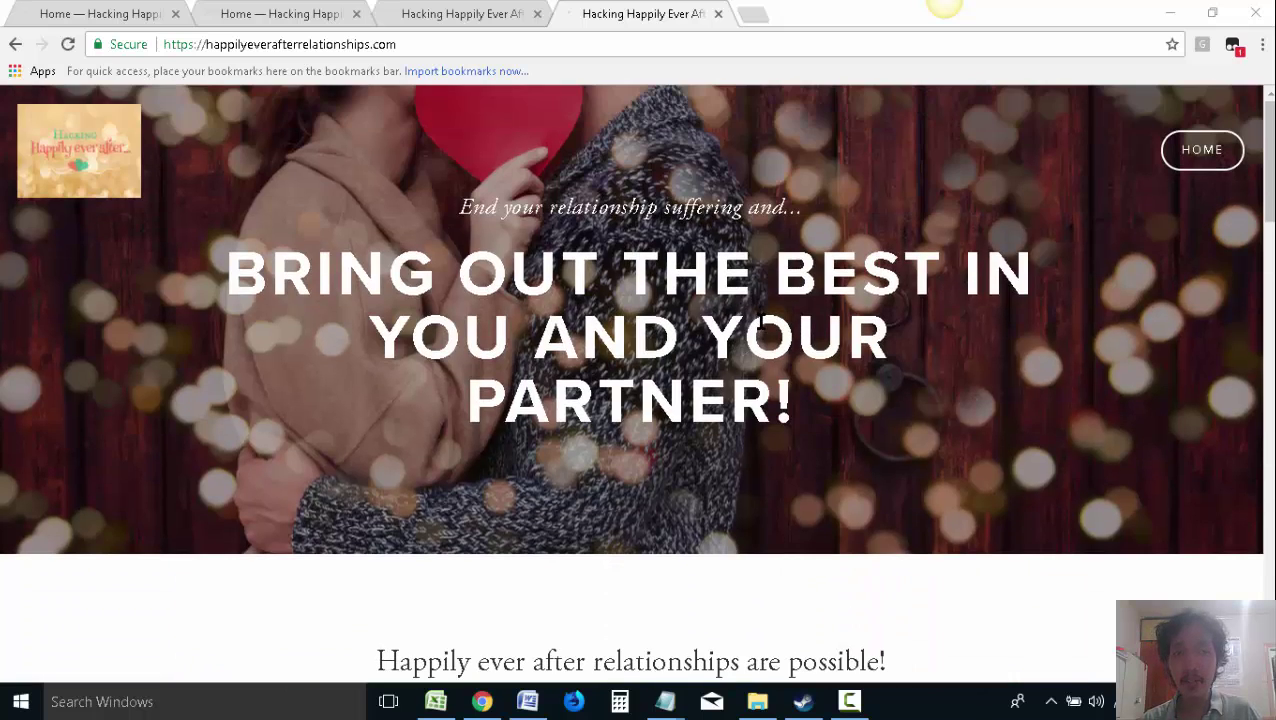
pyautogui.scroll(-15, 748, 318)
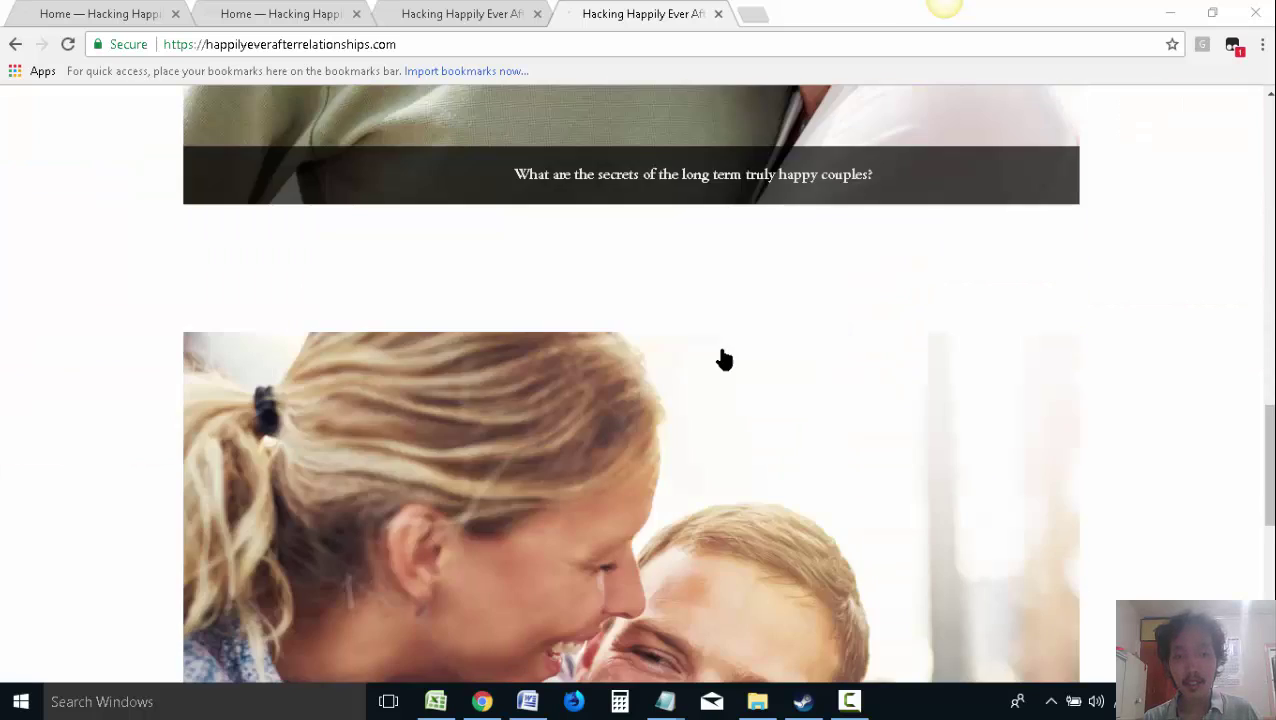
pyautogui.scroll(3, 724, 360)
# Try selecting relationship advice, marriage counseling, marriage and couples therapy as candidate keywords in column A
pyautogui.click(435, 701)
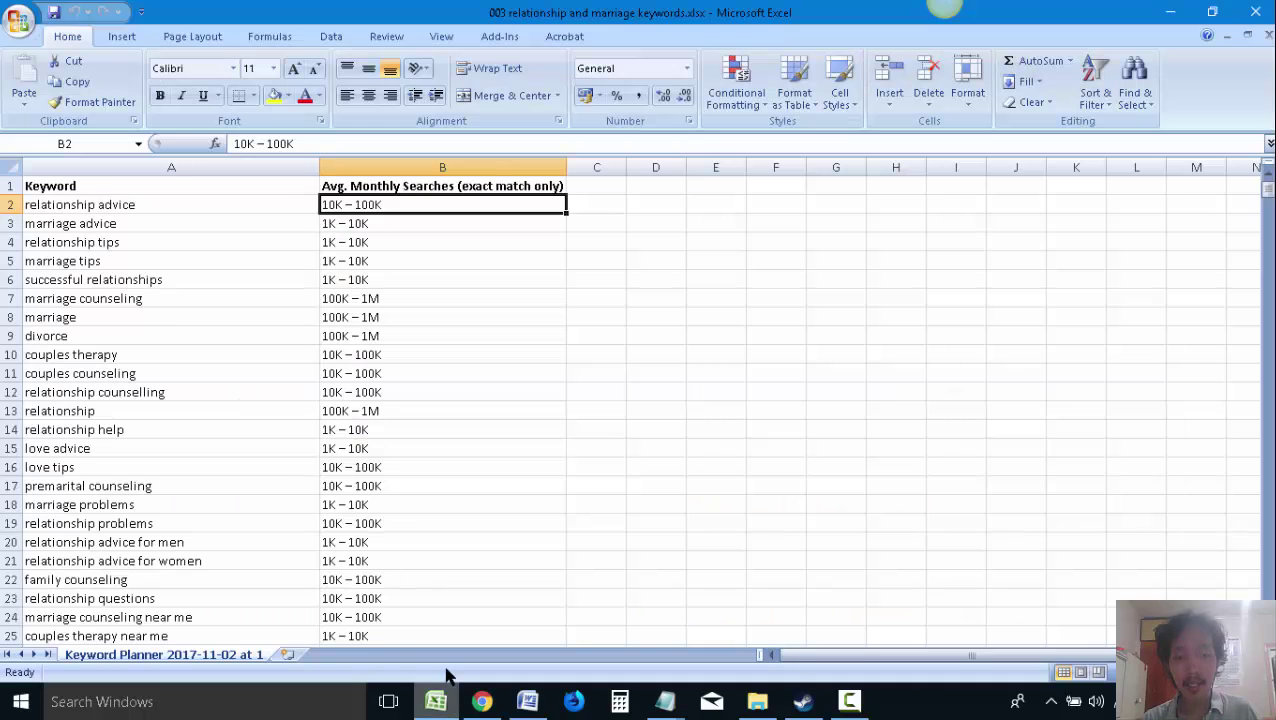
pyautogui.click(125, 204)
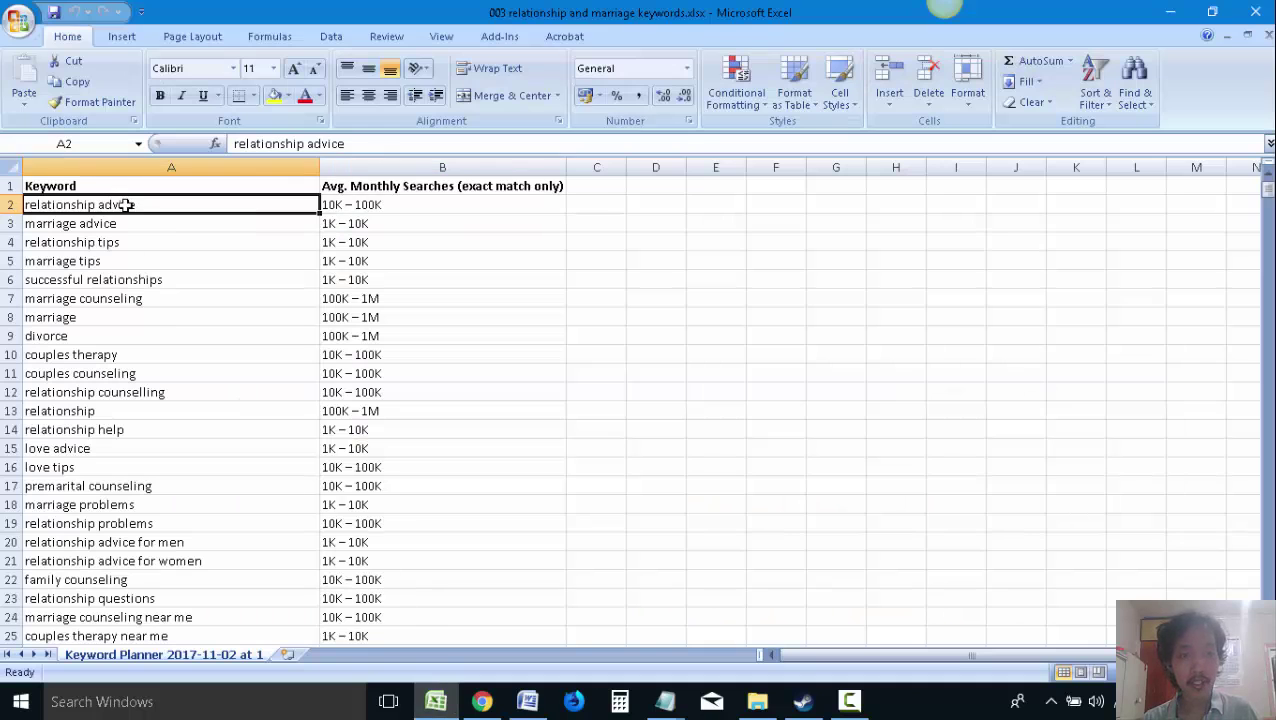
pyautogui.keyDown('ctrl'); pyautogui.click(180, 299); pyautogui.keyUp('ctrl')
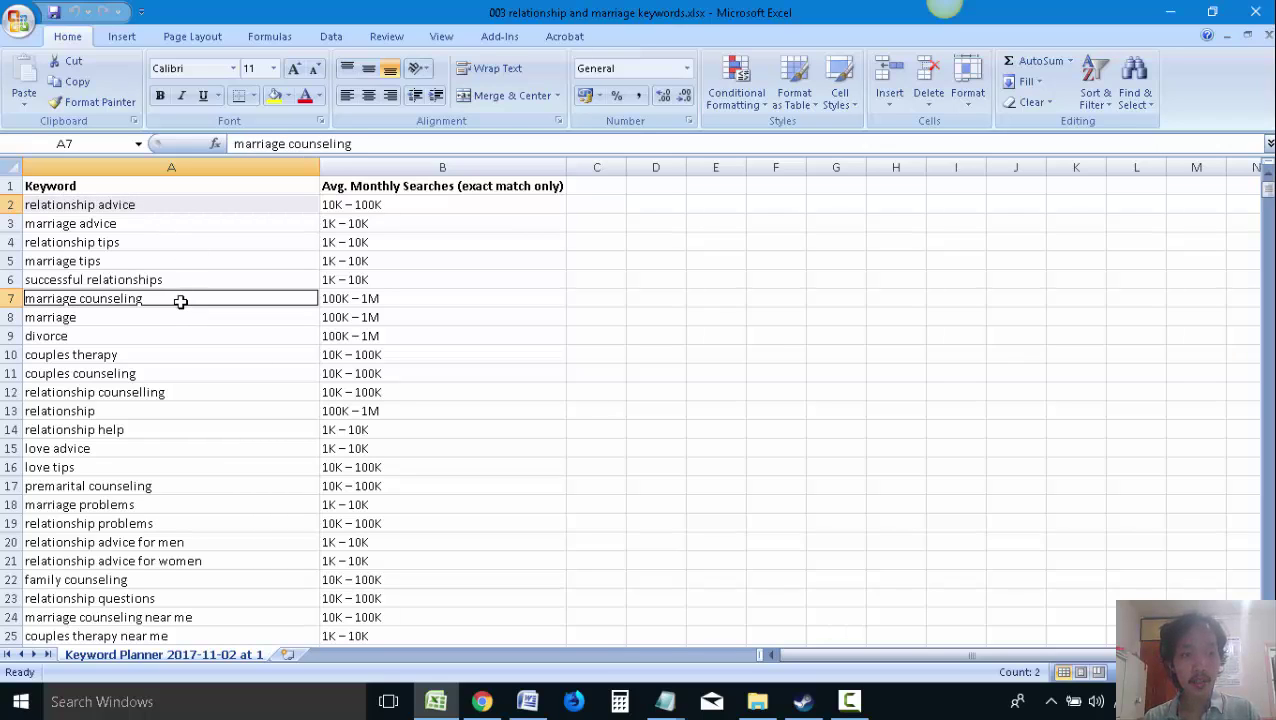
pyautogui.keyDown('ctrl'); pyautogui.click(156, 321); pyautogui.keyUp('ctrl')
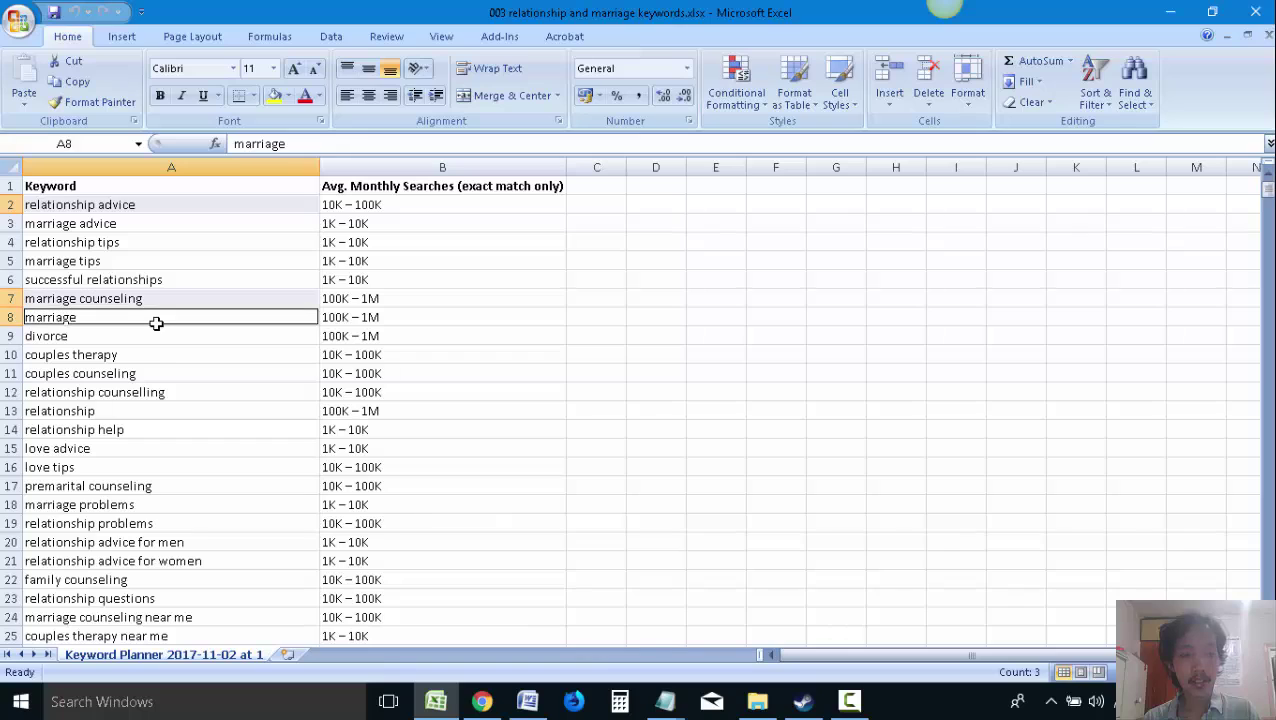
pyautogui.keyDown('ctrl'); pyautogui.click(157, 352); pyautogui.keyUp('ctrl')
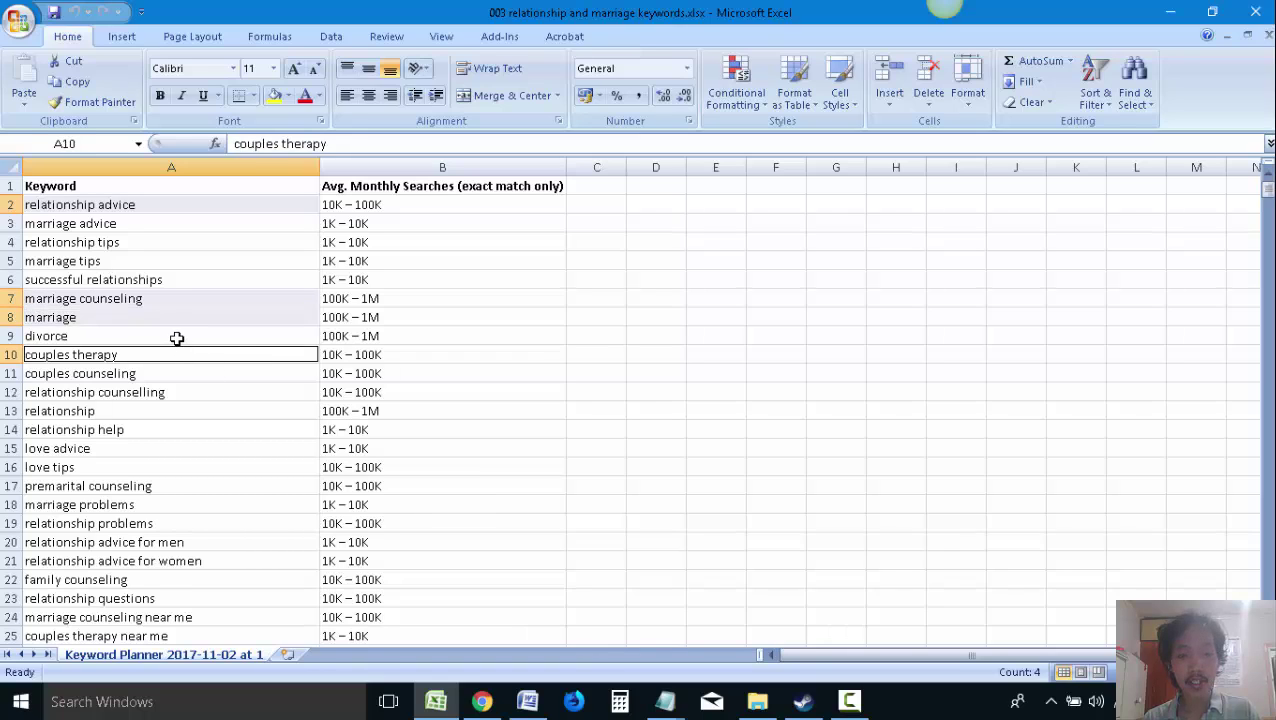
pyautogui.click(176, 338)
pyautogui.click(176, 318)
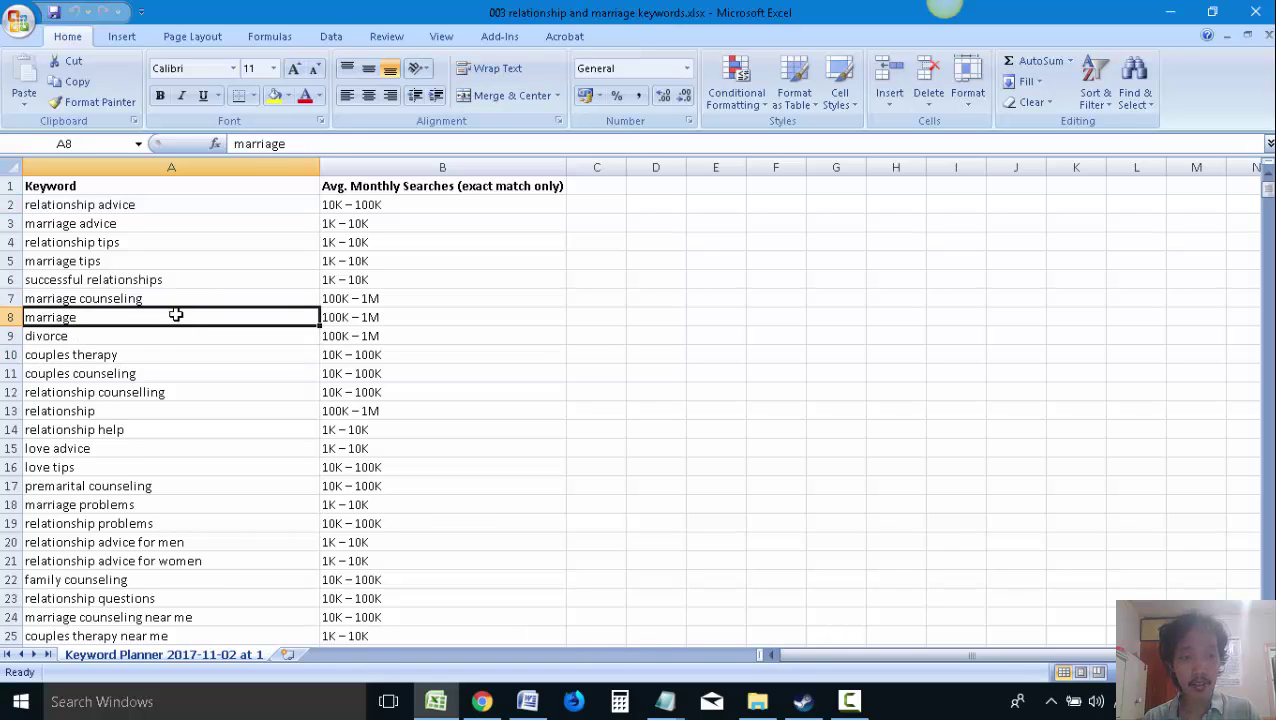
# Fill relationship advice (A2) and marriage counseling plus marriage (A7:A8) with yellow
pyautogui.click(146, 203)
pyautogui.click(272, 95)
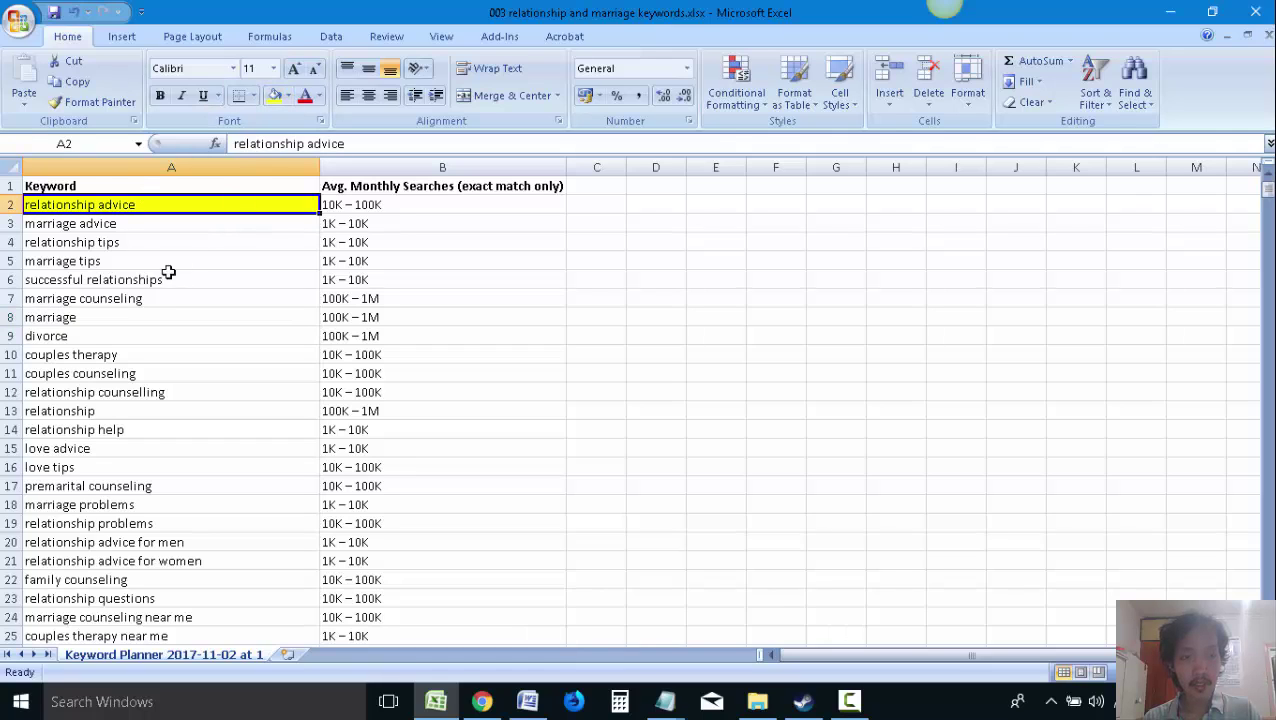
pyautogui.moveTo(154, 298); pyautogui.dragTo(151, 317)
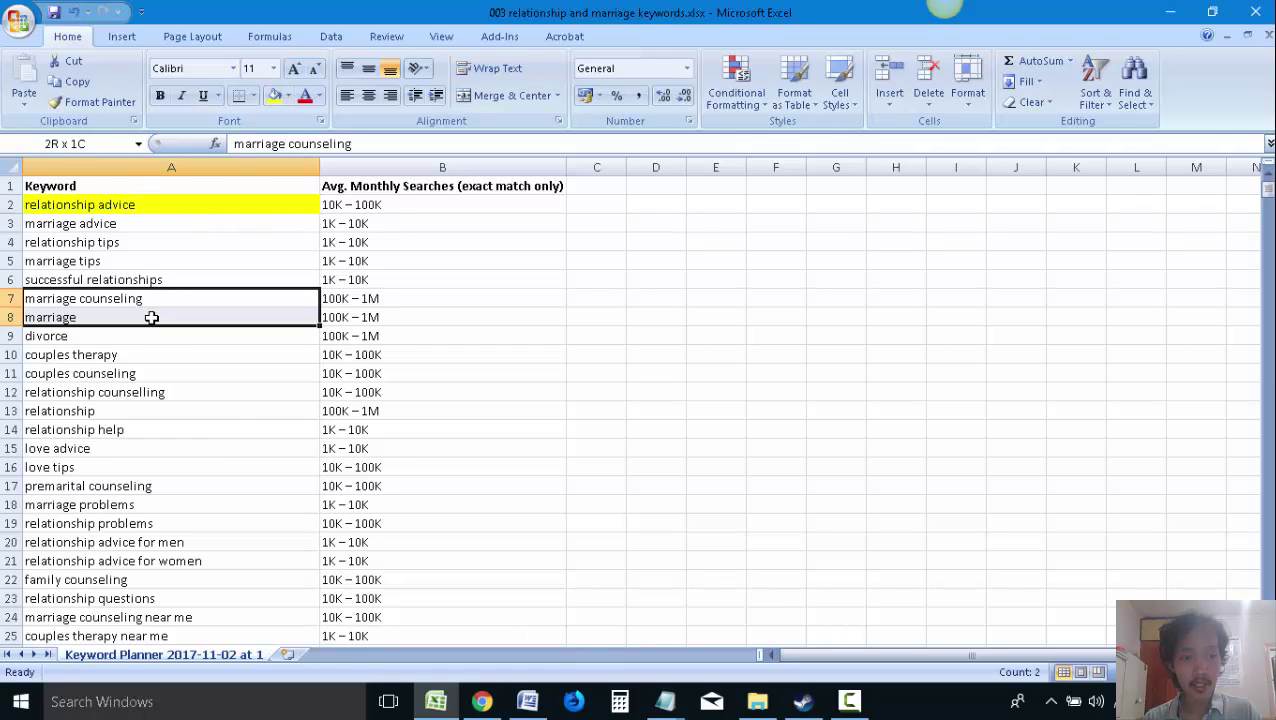
pyautogui.click(272, 96)
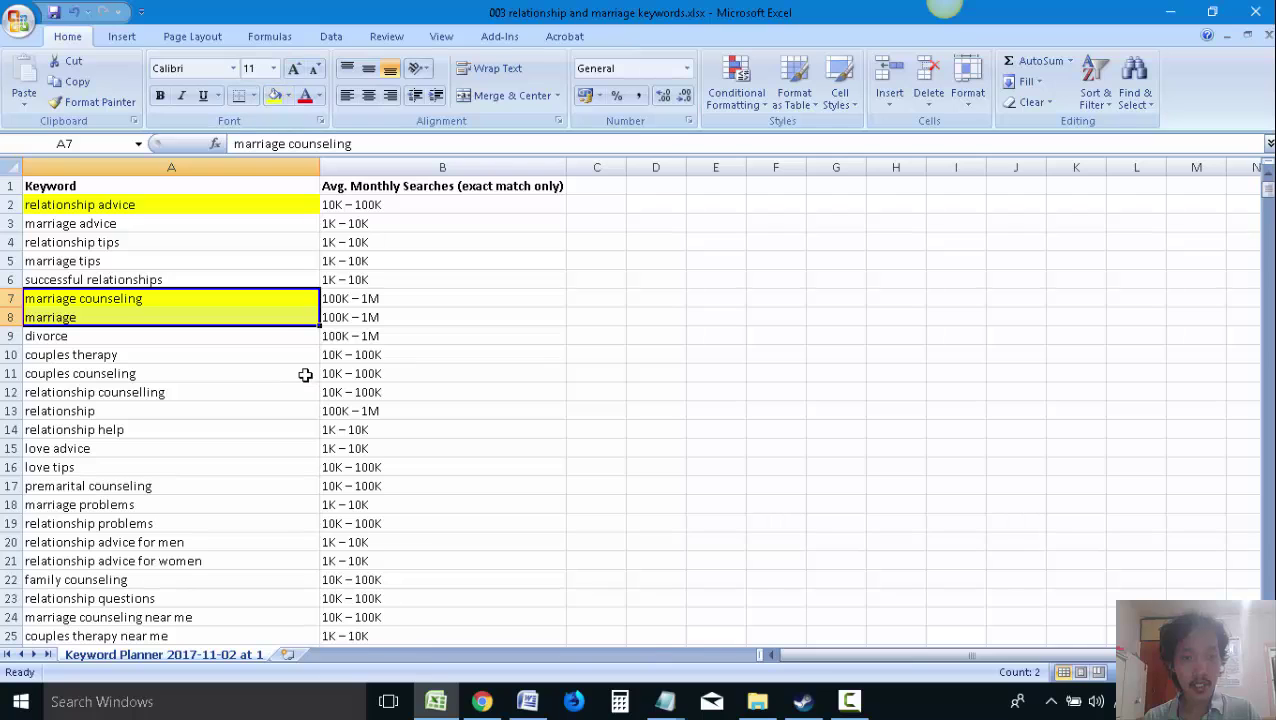
pyautogui.click(275, 369)
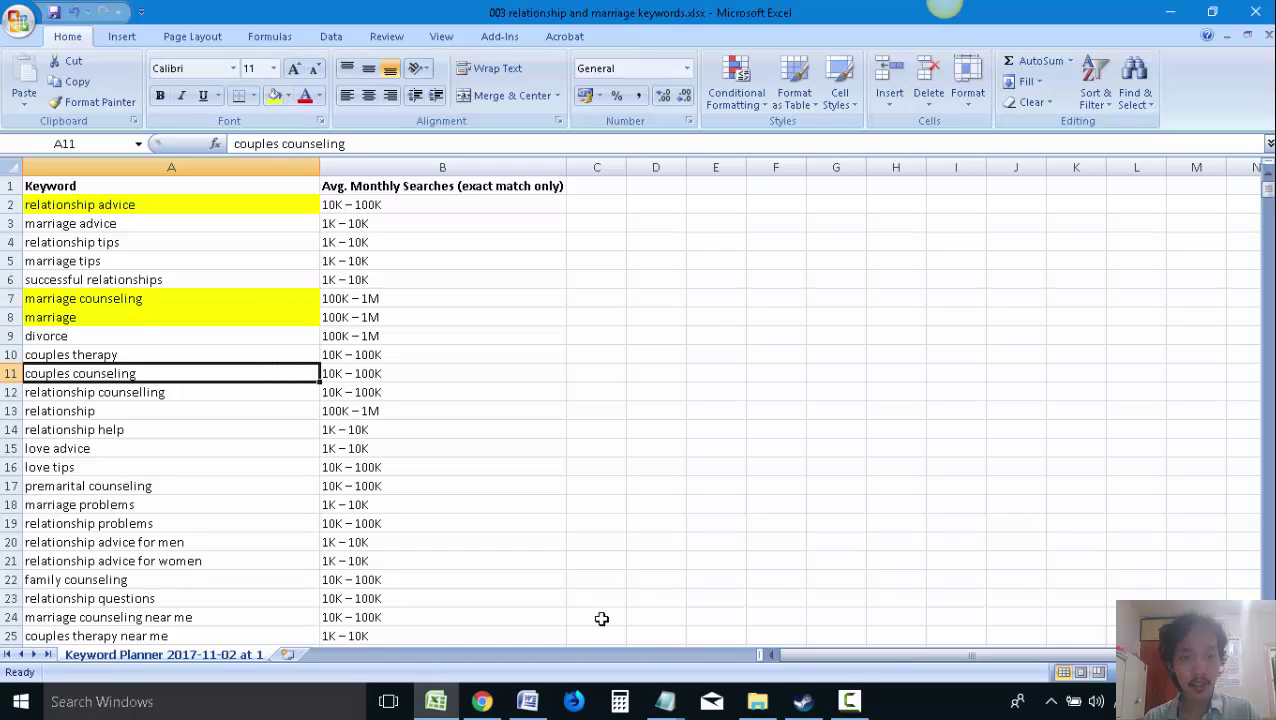
# Dock the proposal document beside the website and begin the question 'Are you in need of'
pyautogui.click(527, 701)
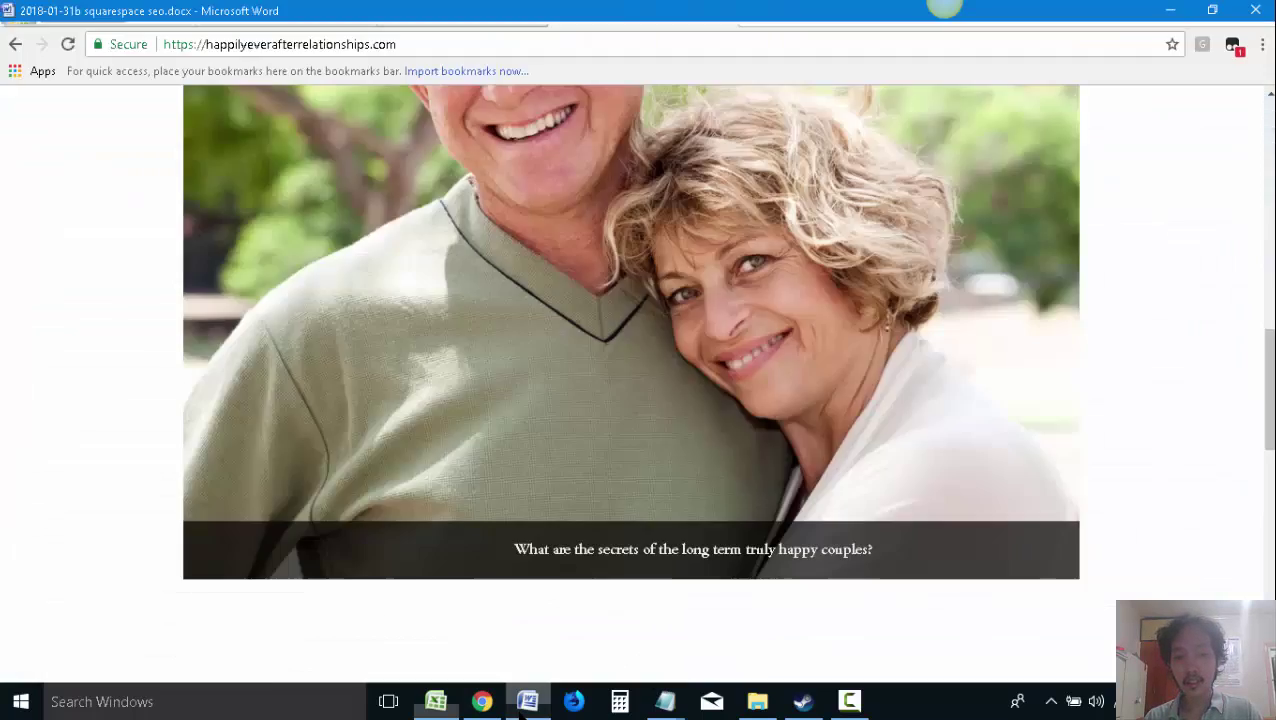
pyautogui.press('super+Left')
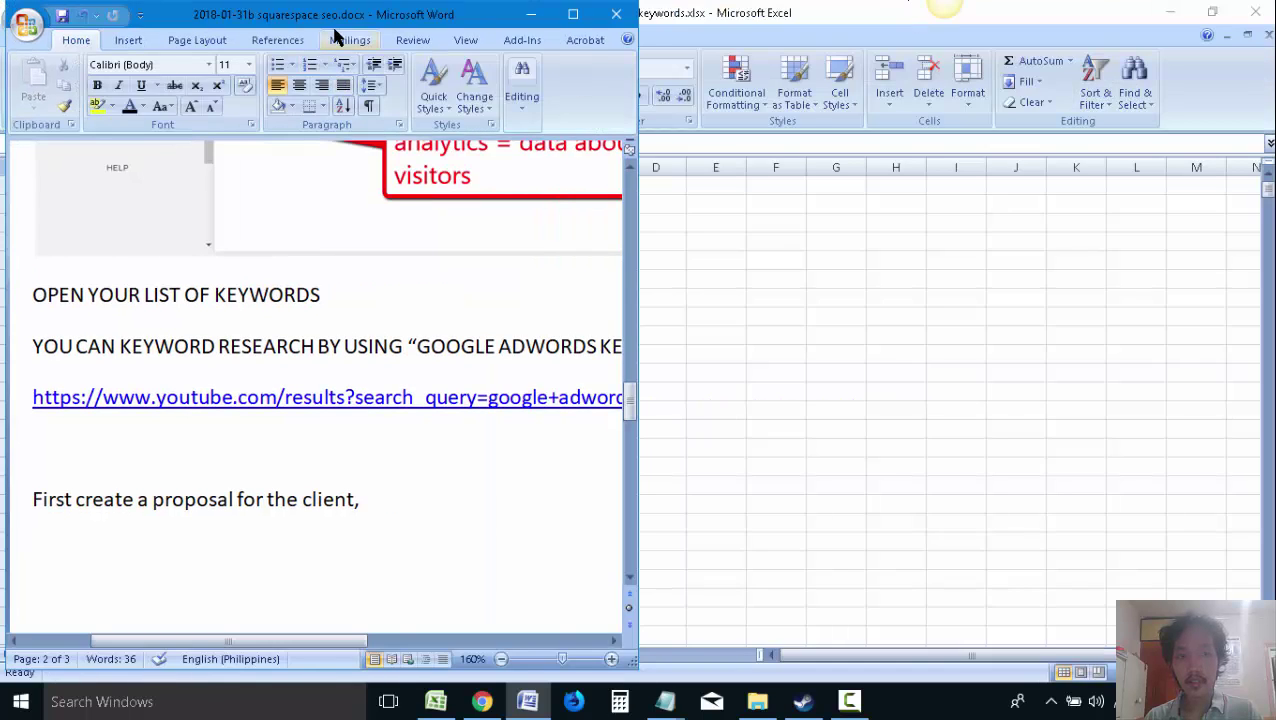
pyautogui.moveTo(345, 16); pyautogui.dragTo(1124, 130)
pyautogui.click(1170, 12)
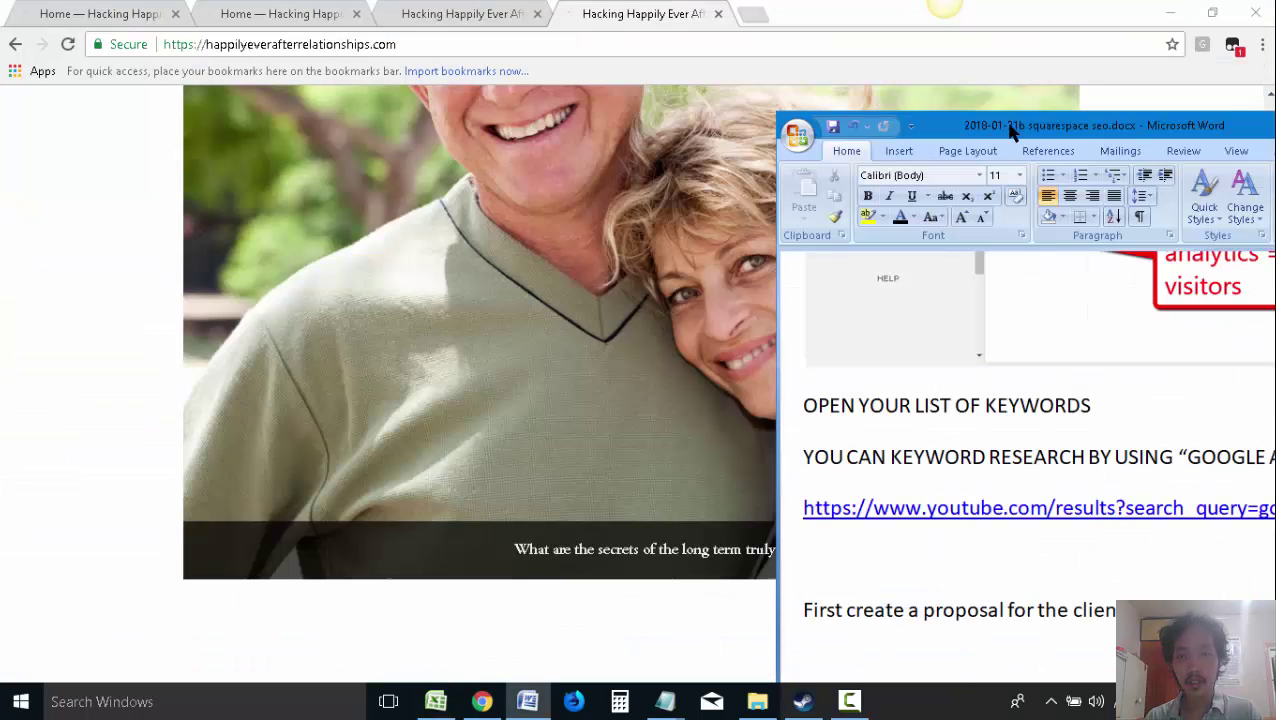
pyautogui.moveTo(1011, 128); pyautogui.dragTo(749, 55)
pyautogui.scroll(-2, 922, 586)
pyautogui.write('Are ')
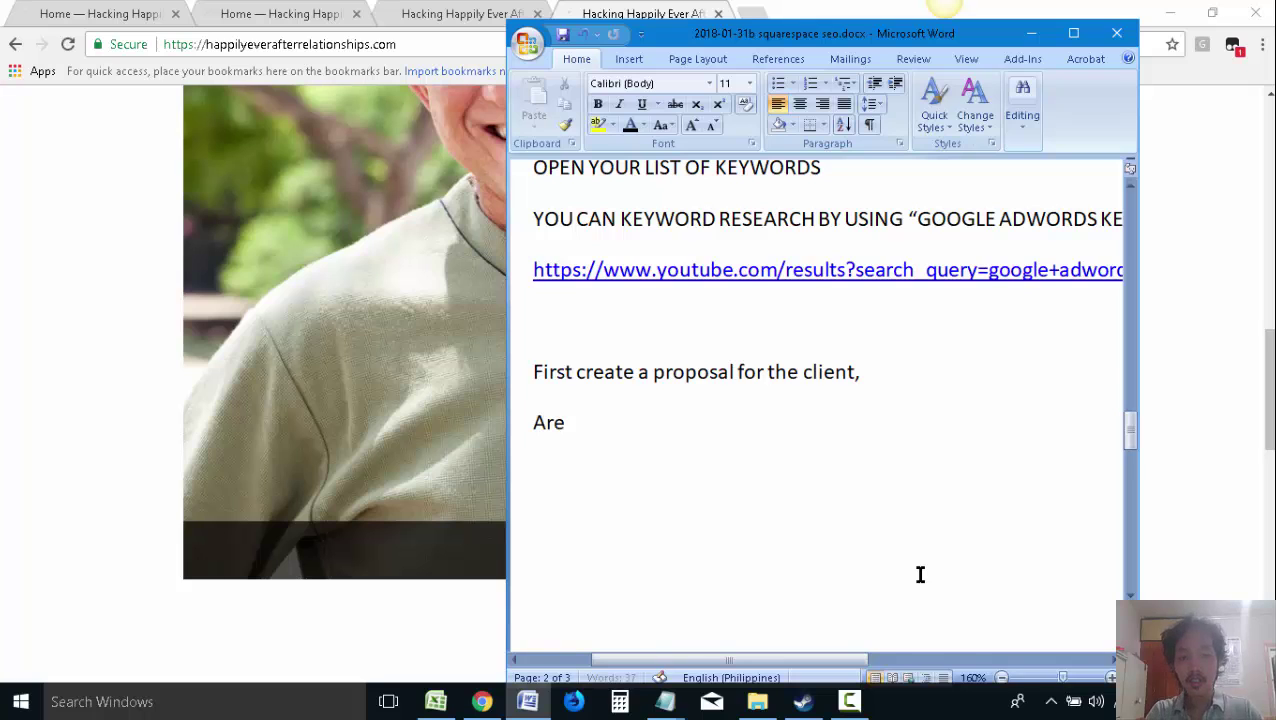
pyautogui.write('you in need of')
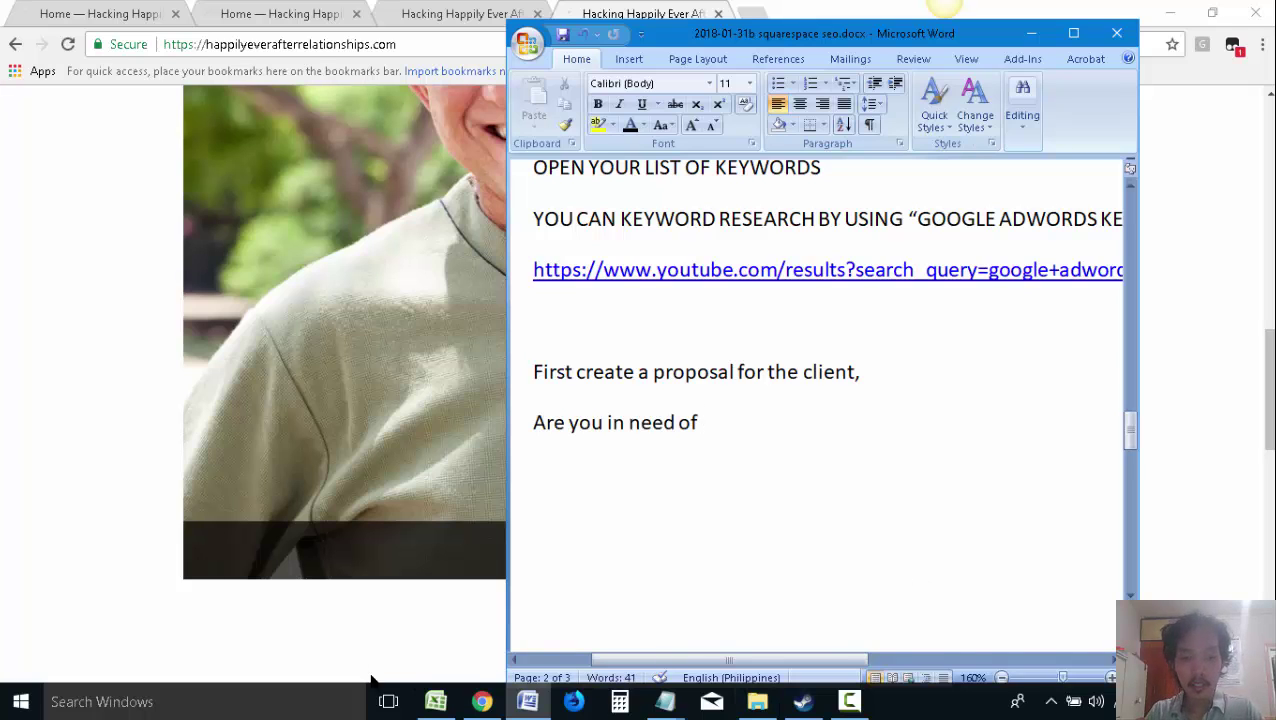
# Resize the keyword spreadsheet into a window on the left showing more keywords
pyautogui.click(436, 701)
pyautogui.click(1212, 12)
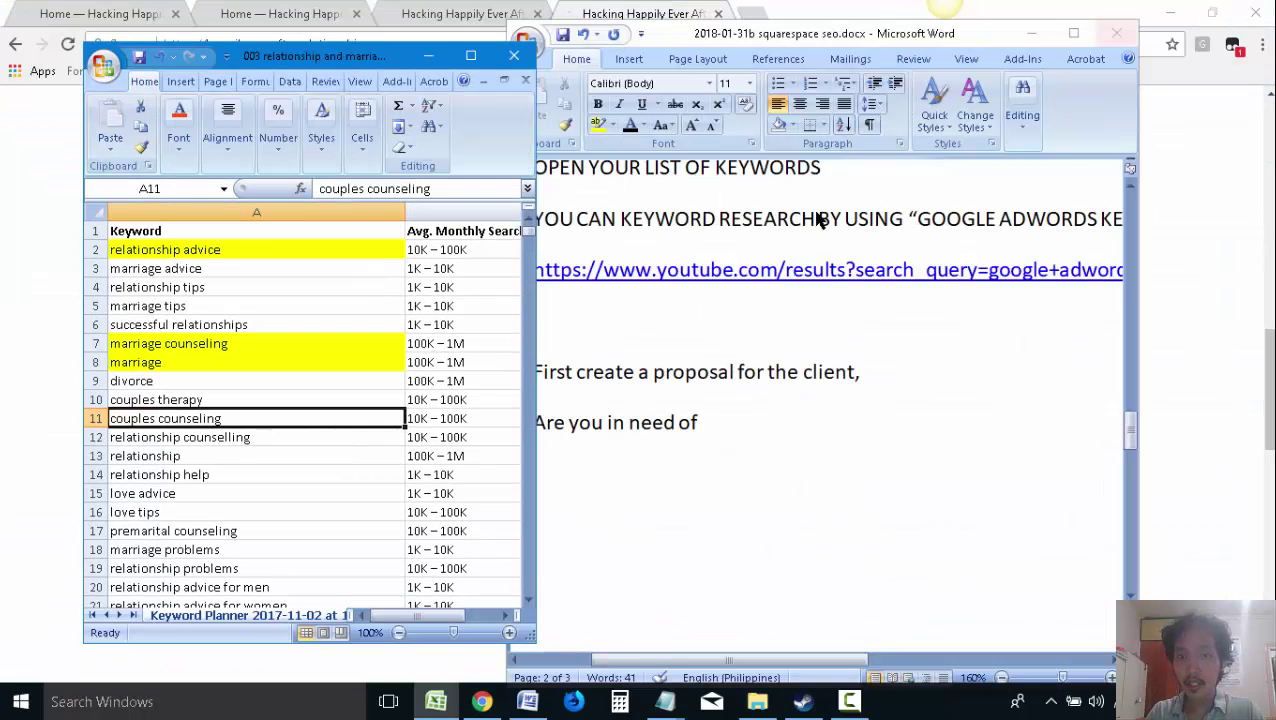
pyautogui.moveTo(370, 58); pyautogui.dragTo(292, 21)
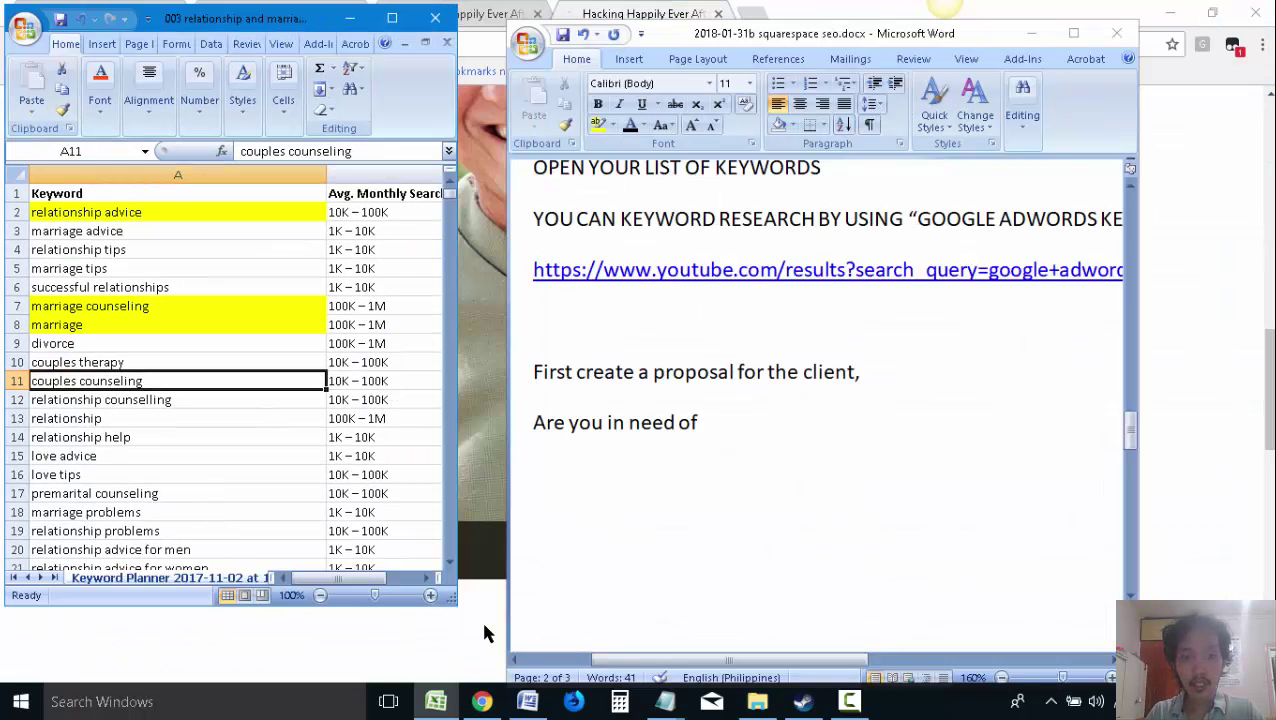
pyautogui.moveTo(456, 603); pyautogui.dragTo(506, 682)
# Finish the question with 'relationship advice, marriage counselling, and relationship help?'
pyautogui.click(755, 426)
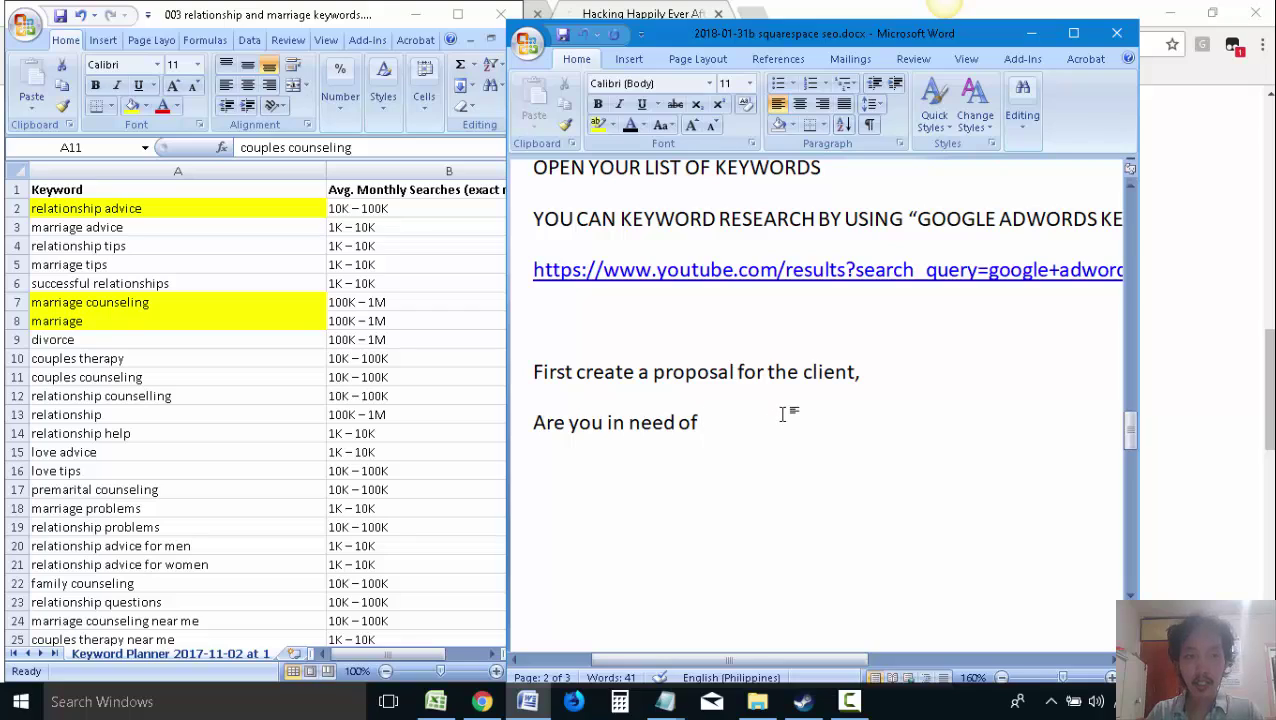
pyautogui.write('rle')
pyautogui.press('BackSpace')
pyautogui.write('la')
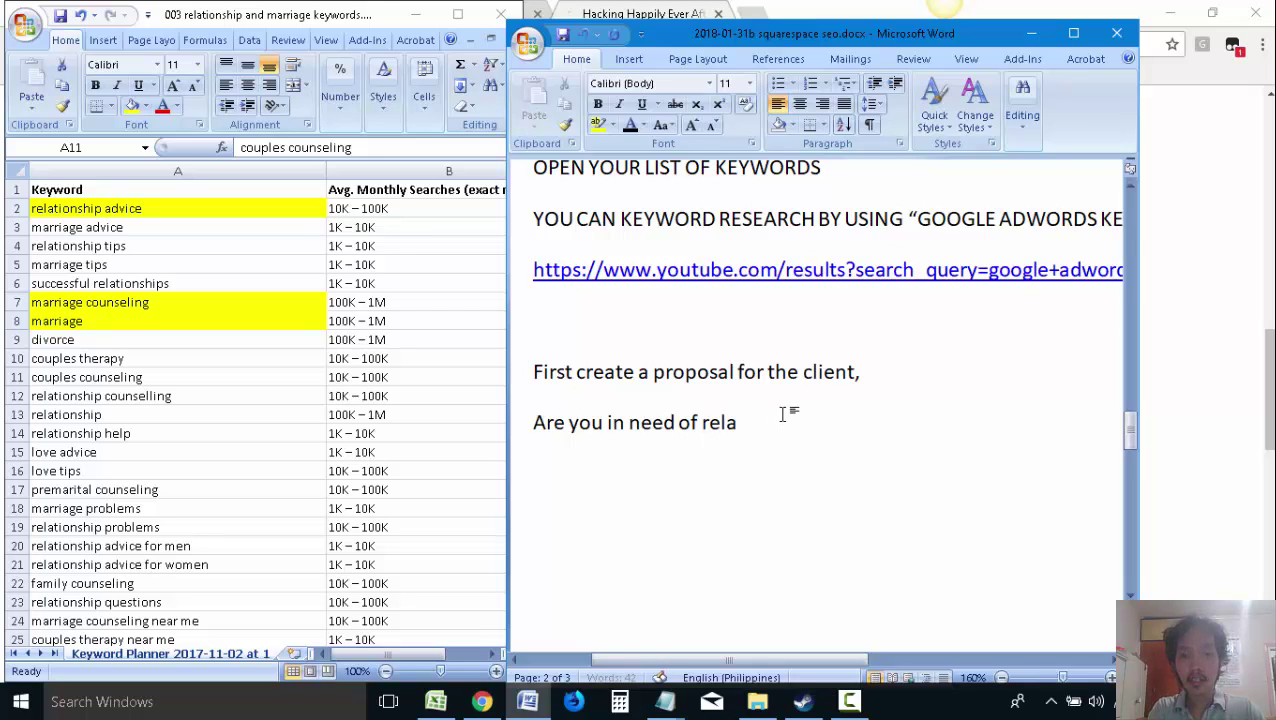
pyautogui.write('tionship advice')
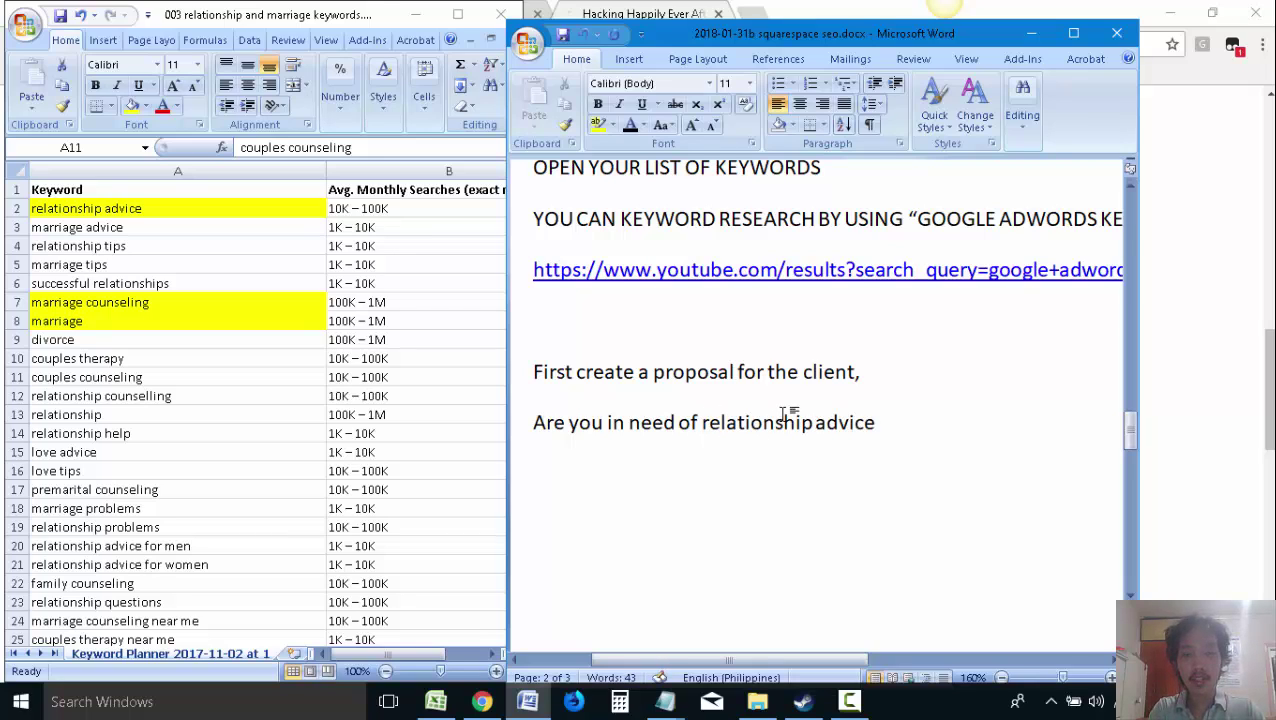
pyautogui.write(',')
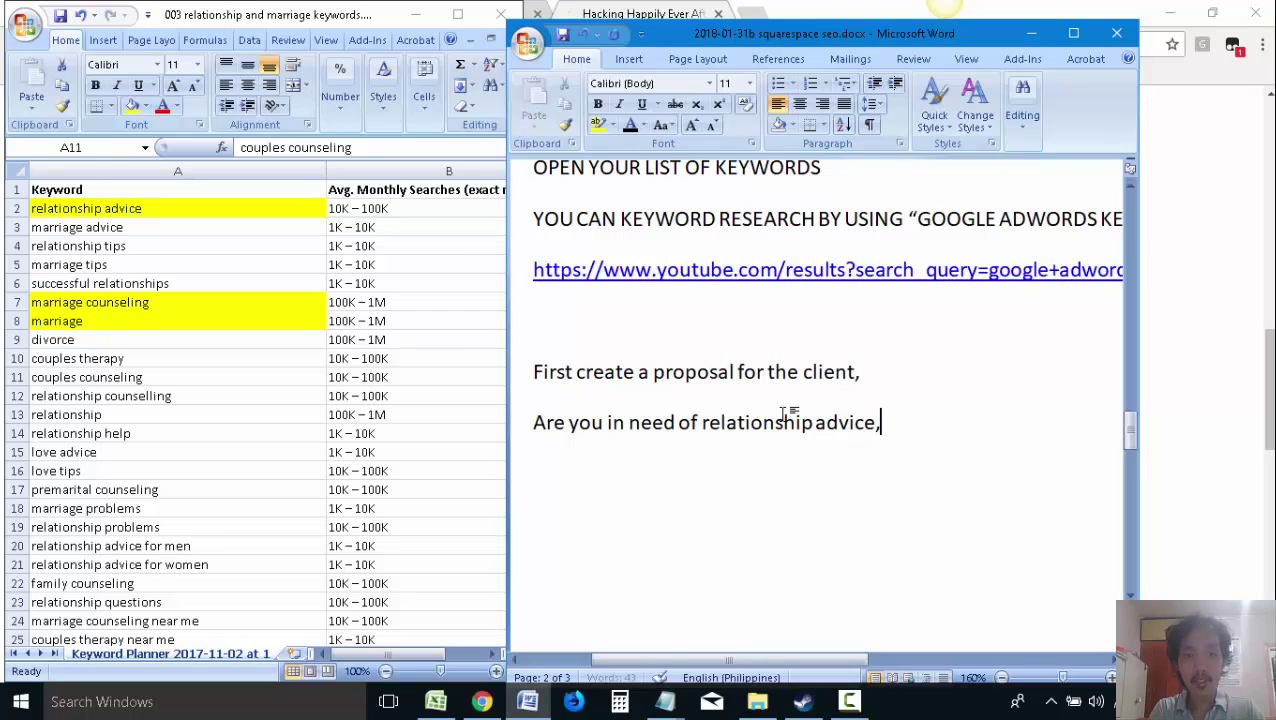
pyautogui.write(' marriage')
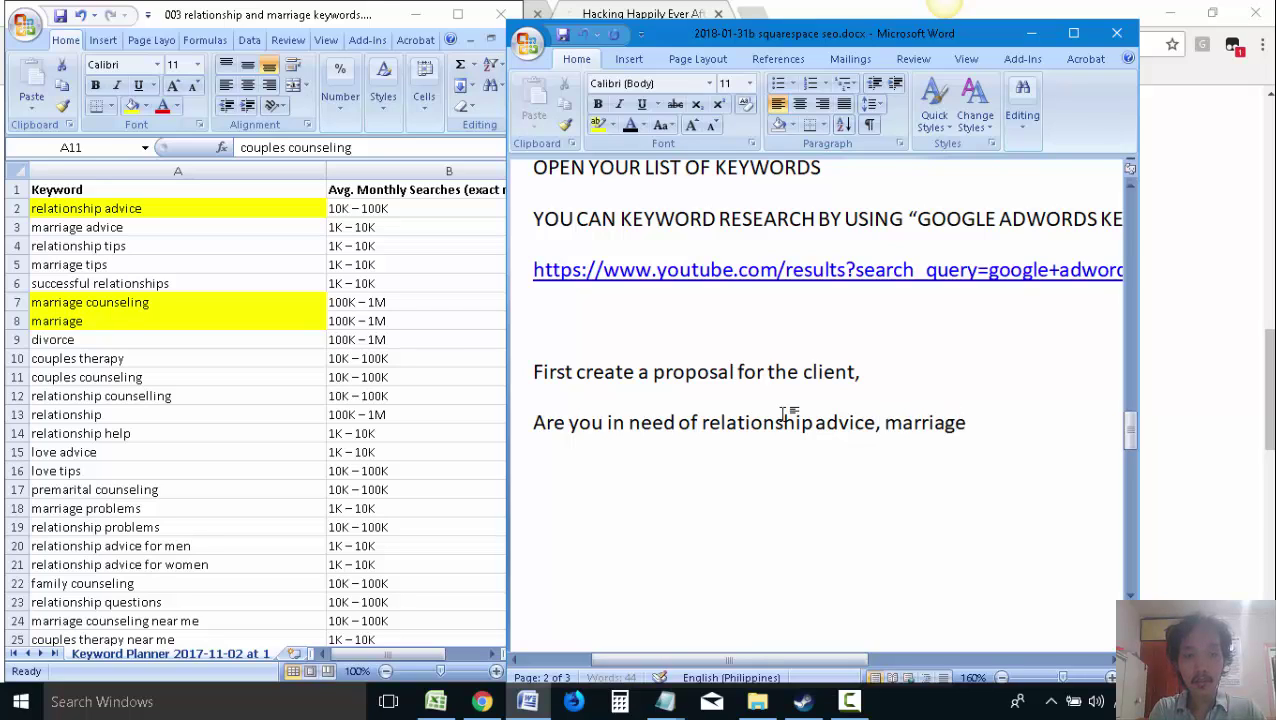
pyautogui.write(' counseling')
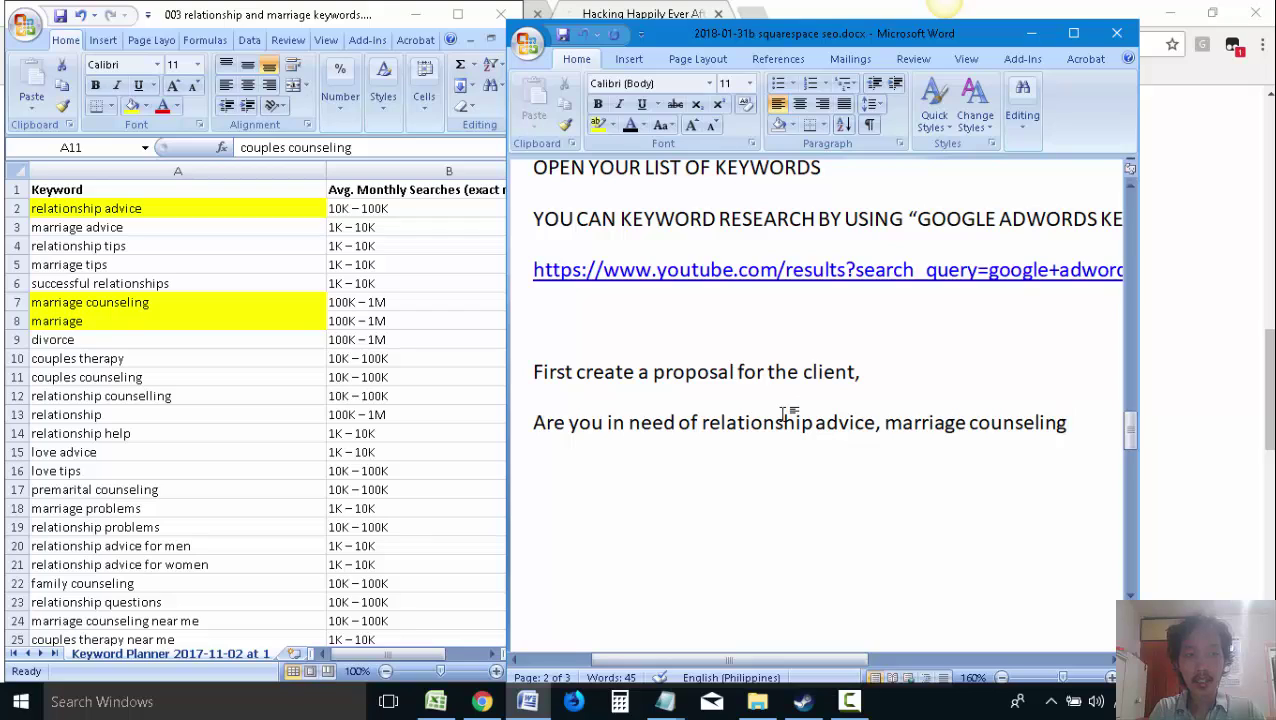
pyautogui.press('BackSpace')
pyautogui.press('BackSpace')
pyautogui.press('BackSpace')
pyautogui.write('ling,')
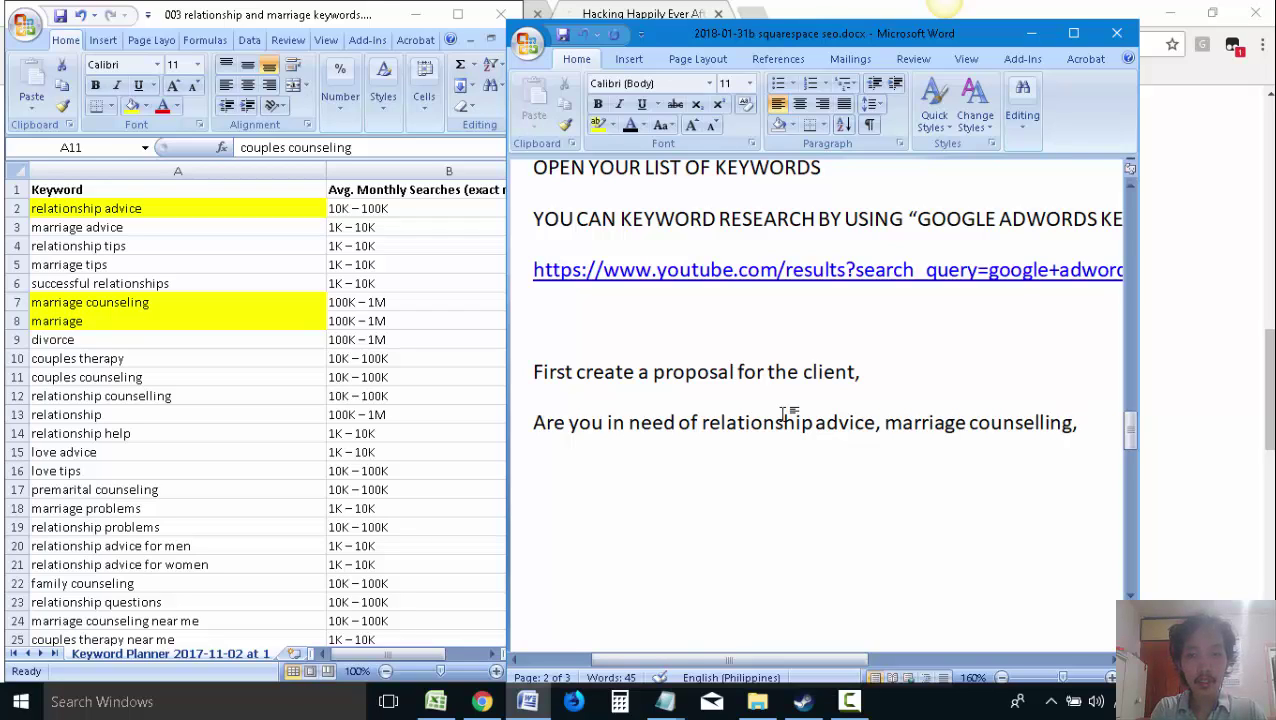
pyautogui.write(' and relationship')
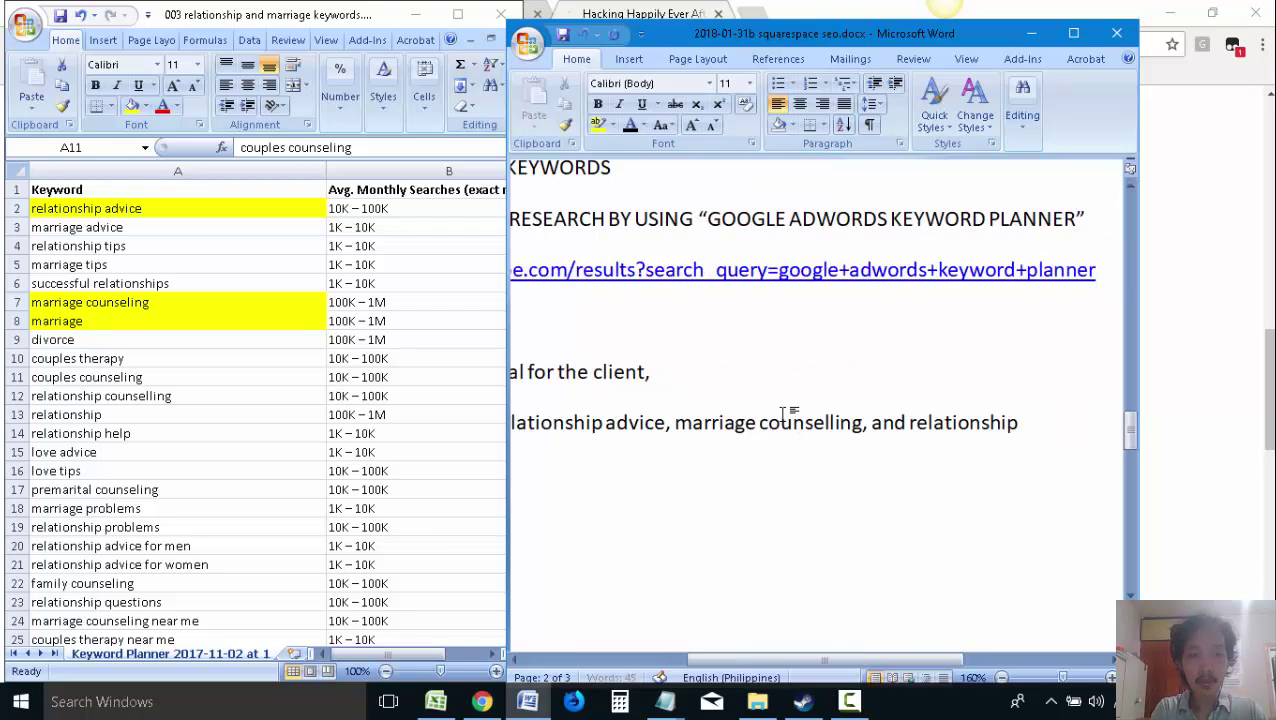
pyautogui.write(' help>')
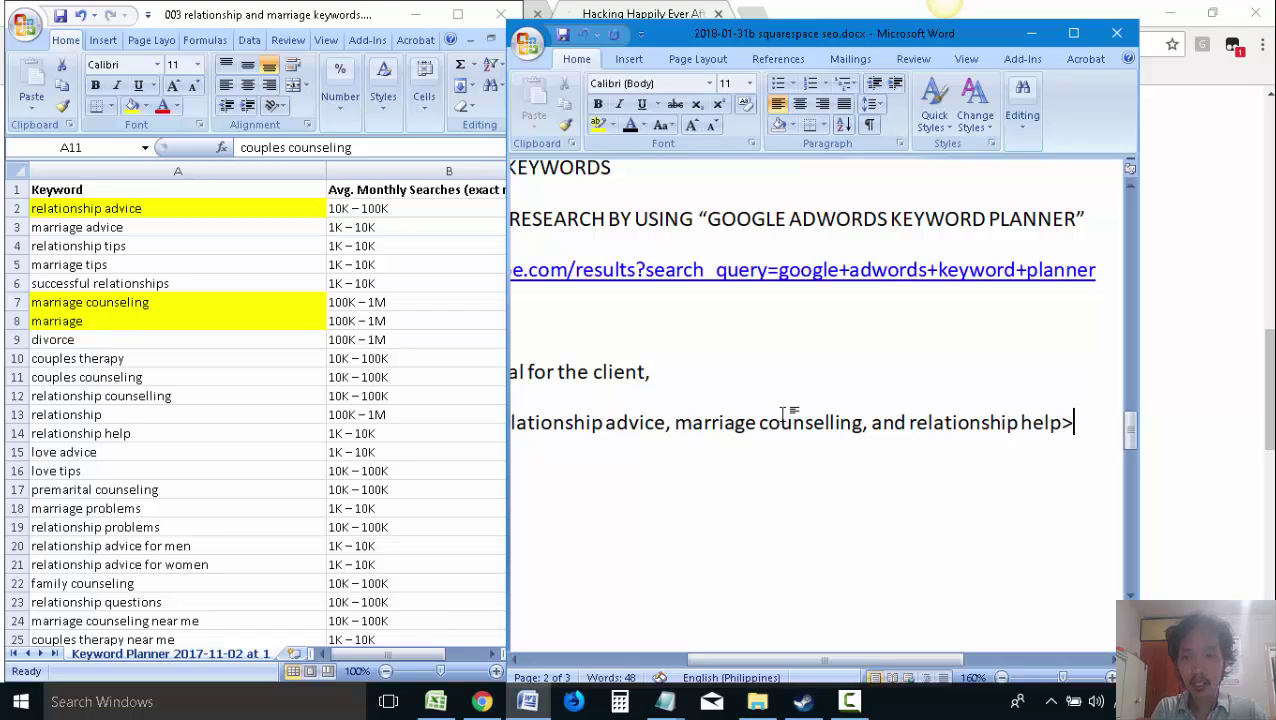
pyautogui.press('BackSpace')
pyautogui.write('?')
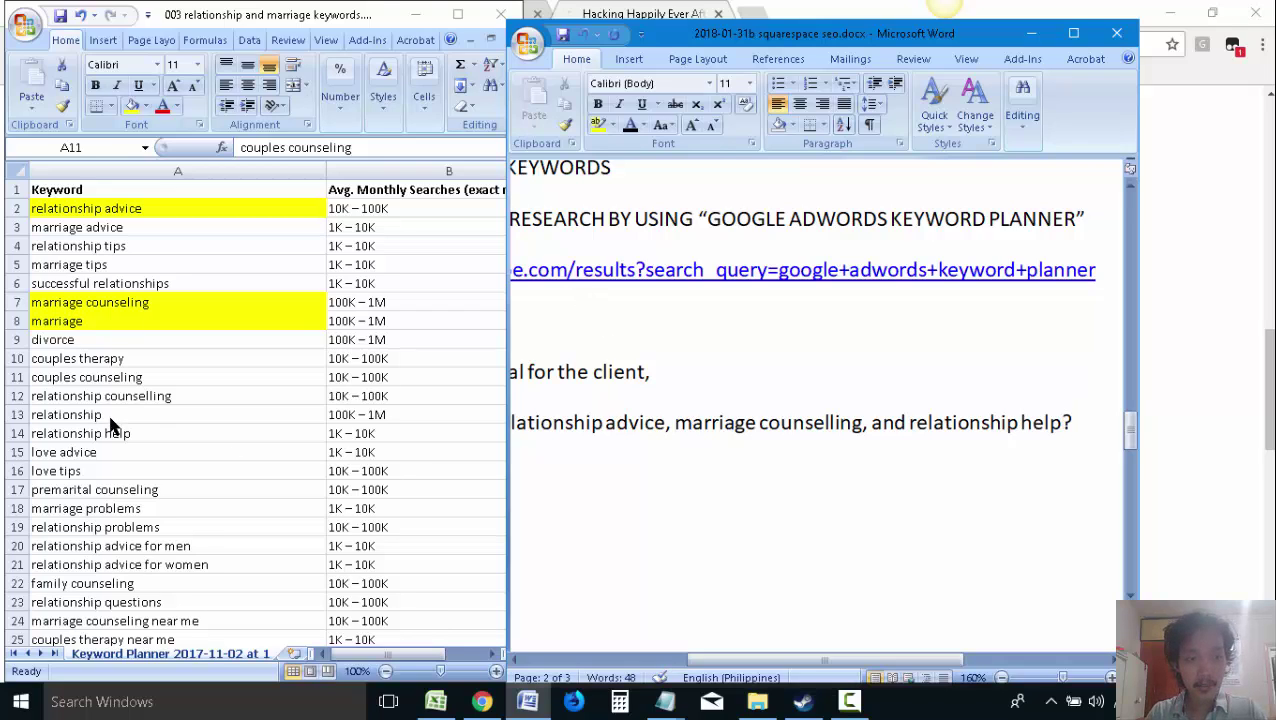
# Fill the relationship help cell A14 yellow and check the relationship advice, marriage counseling and marriage keywords
pyautogui.click(112, 426)
pyautogui.click(135, 433)
pyautogui.click(131, 106)
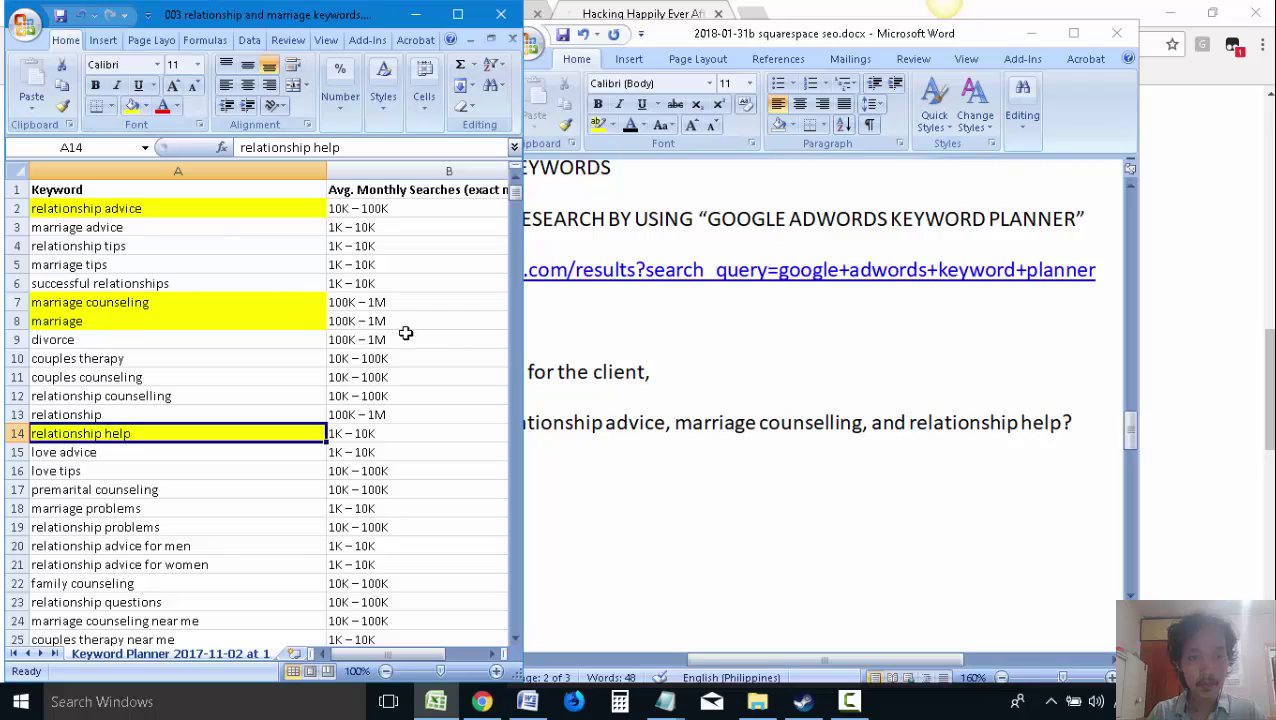
pyautogui.click(101, 319)
pyautogui.click(675, 421)
pyautogui.moveTo(672, 425); pyautogui.dragTo(843, 420)
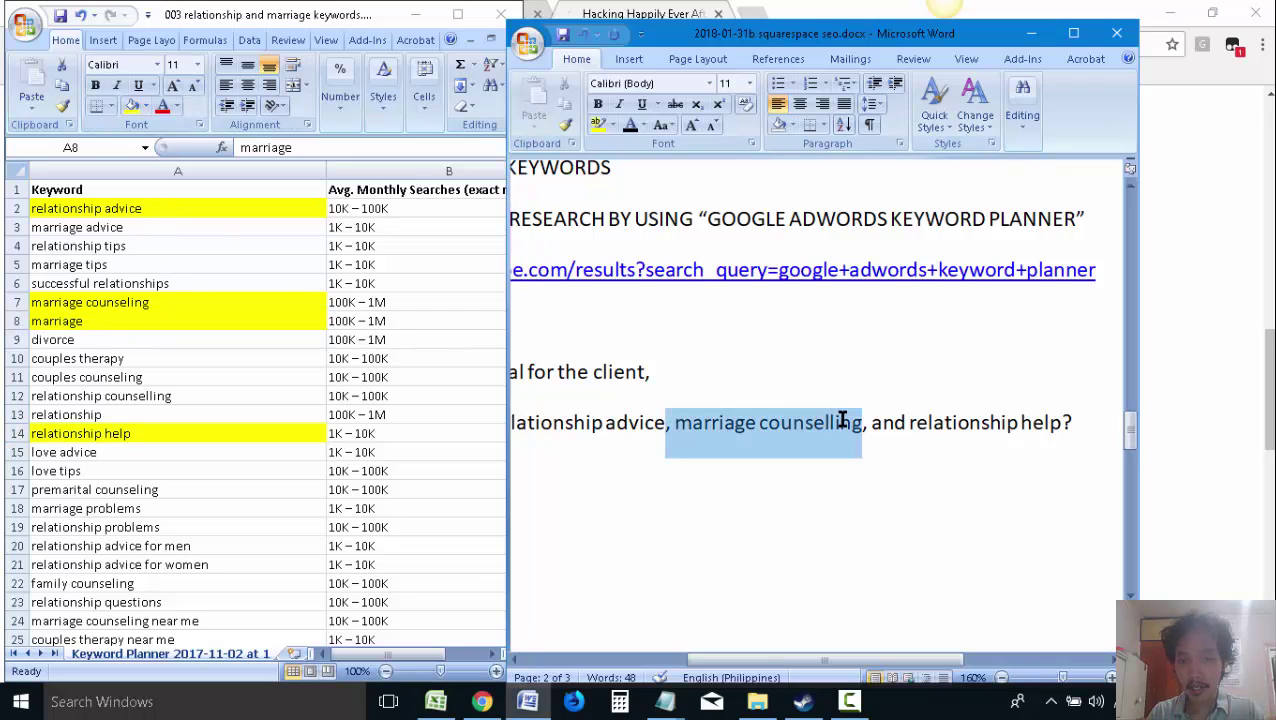
pyautogui.click(743, 447)
pyautogui.hotkey('alt', 'Tab')
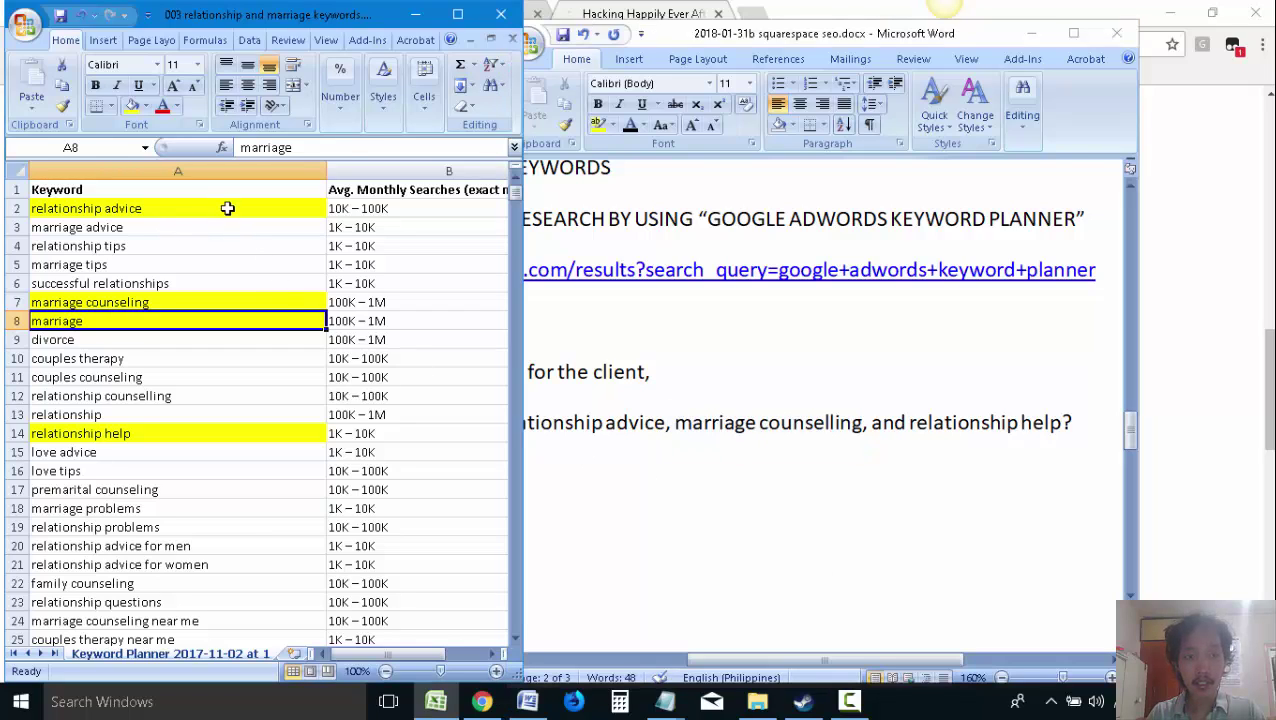
pyautogui.click(228, 208)
pyautogui.click(195, 305)
pyautogui.click(177, 320)
pyautogui.hotkey('alt', 'Tab')
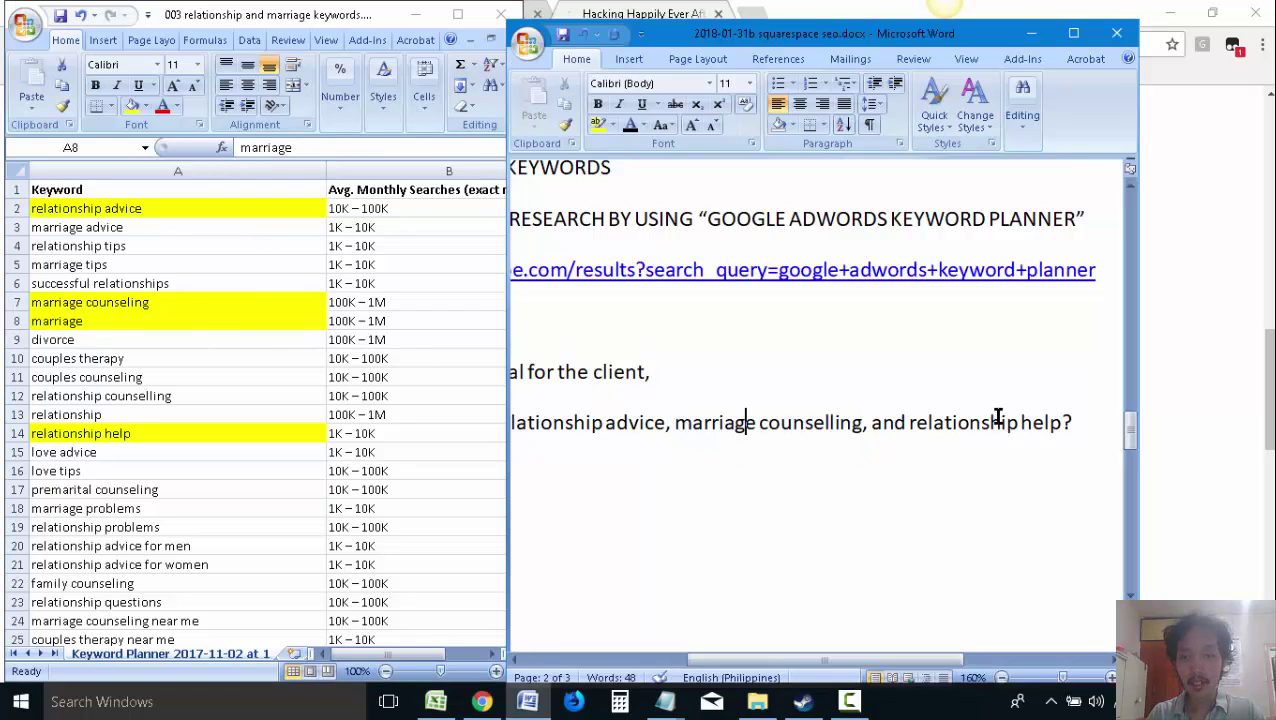
# Add the line 'Maybe you're struggling right now' below the question
pyautogui.click(1000, 420)
pyautogui.press('Return')
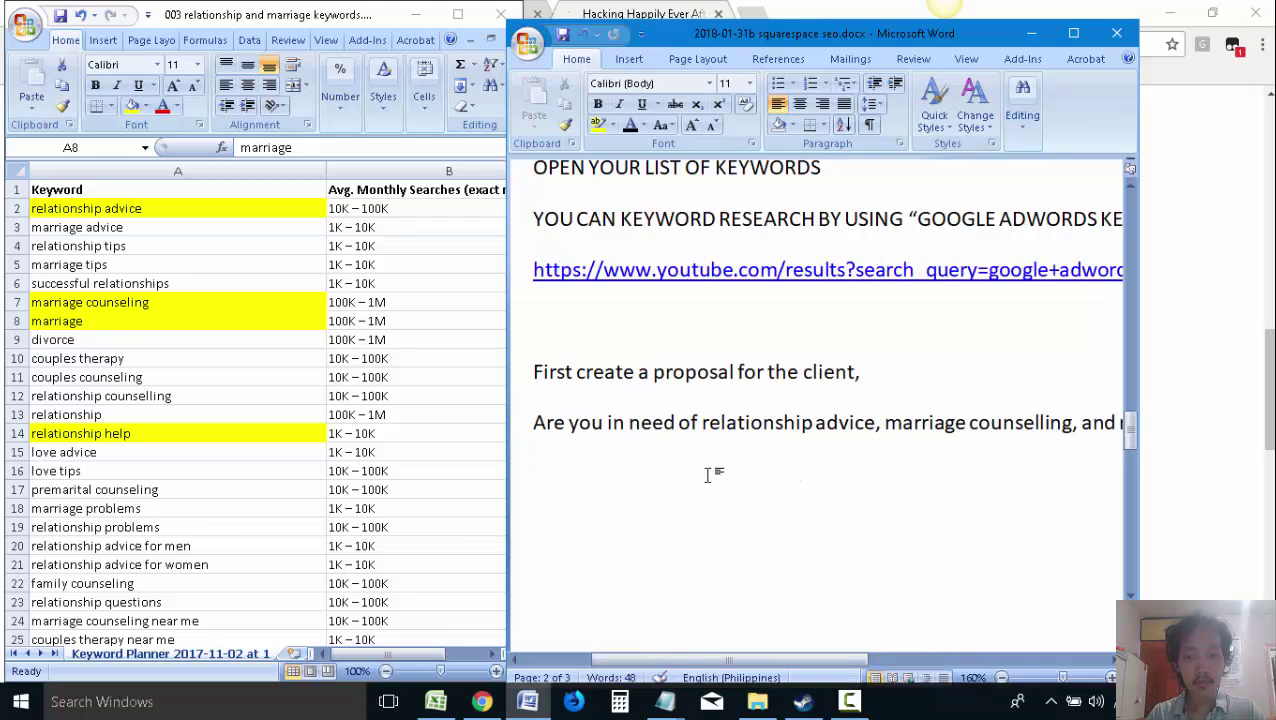
pyautogui.write('M')
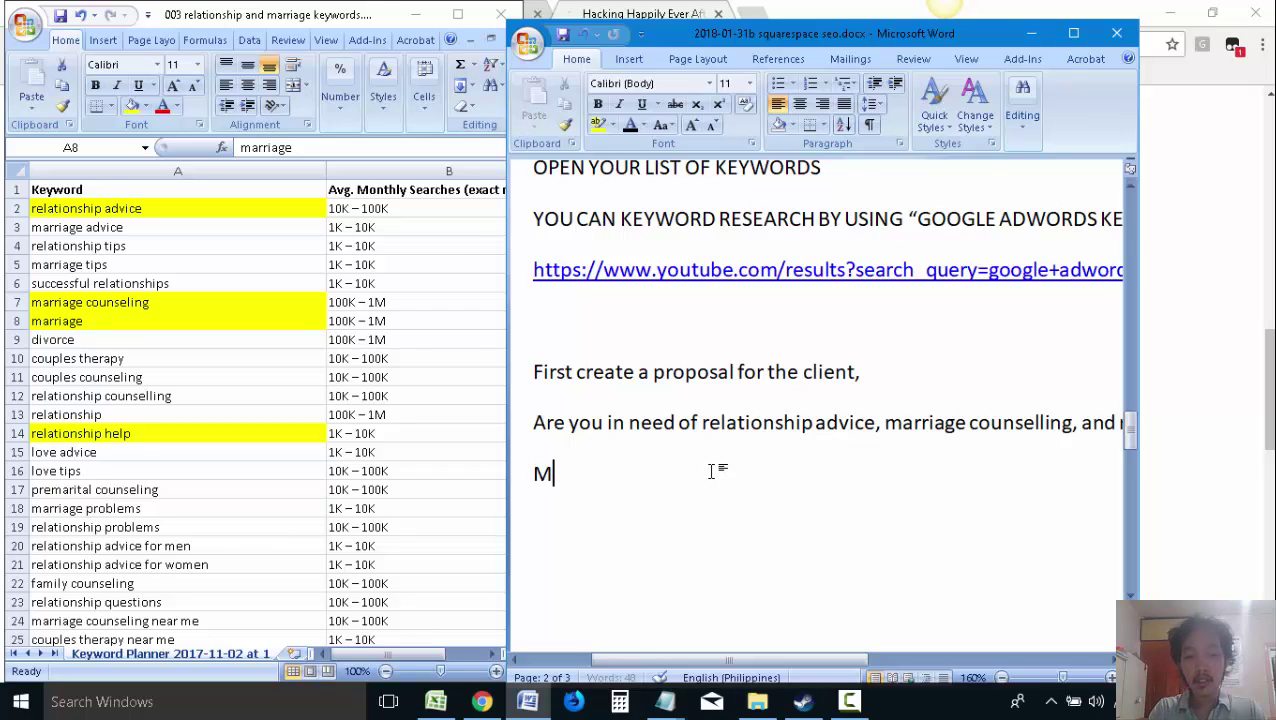
pyautogui.write("aybe you're strug")
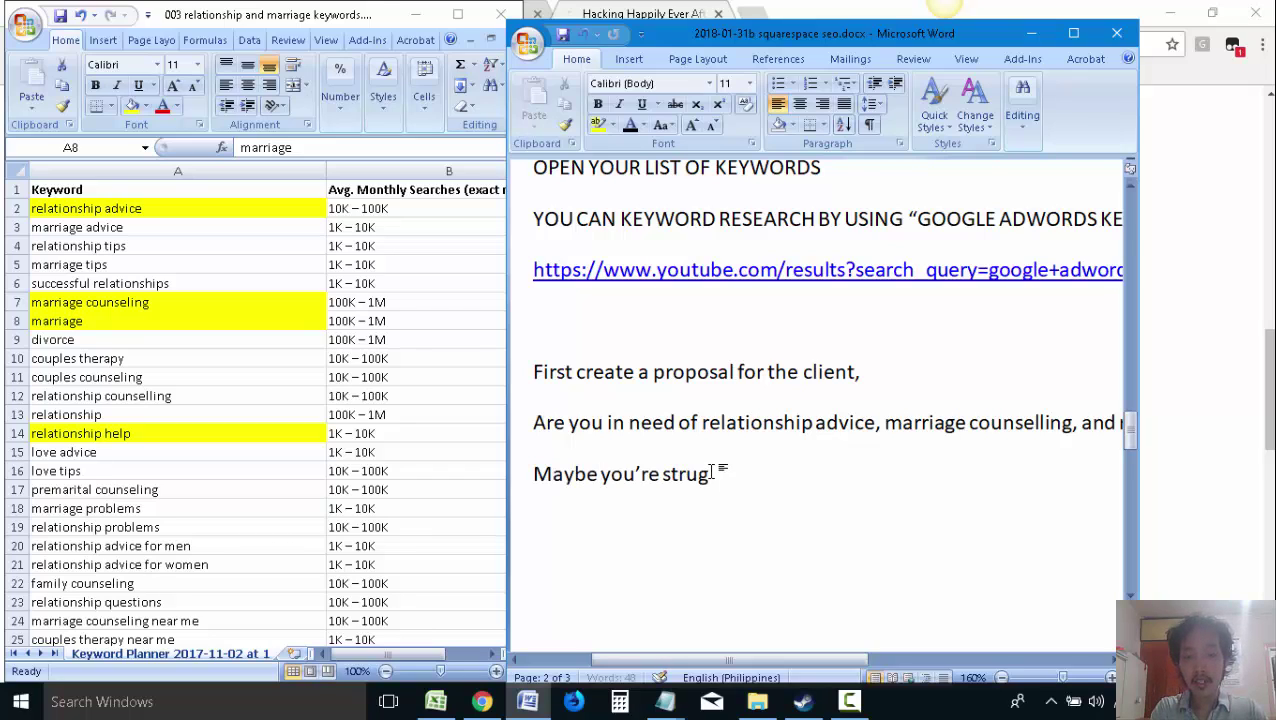
pyautogui.press('BackSpace')
pyautogui.press('BackSpace')
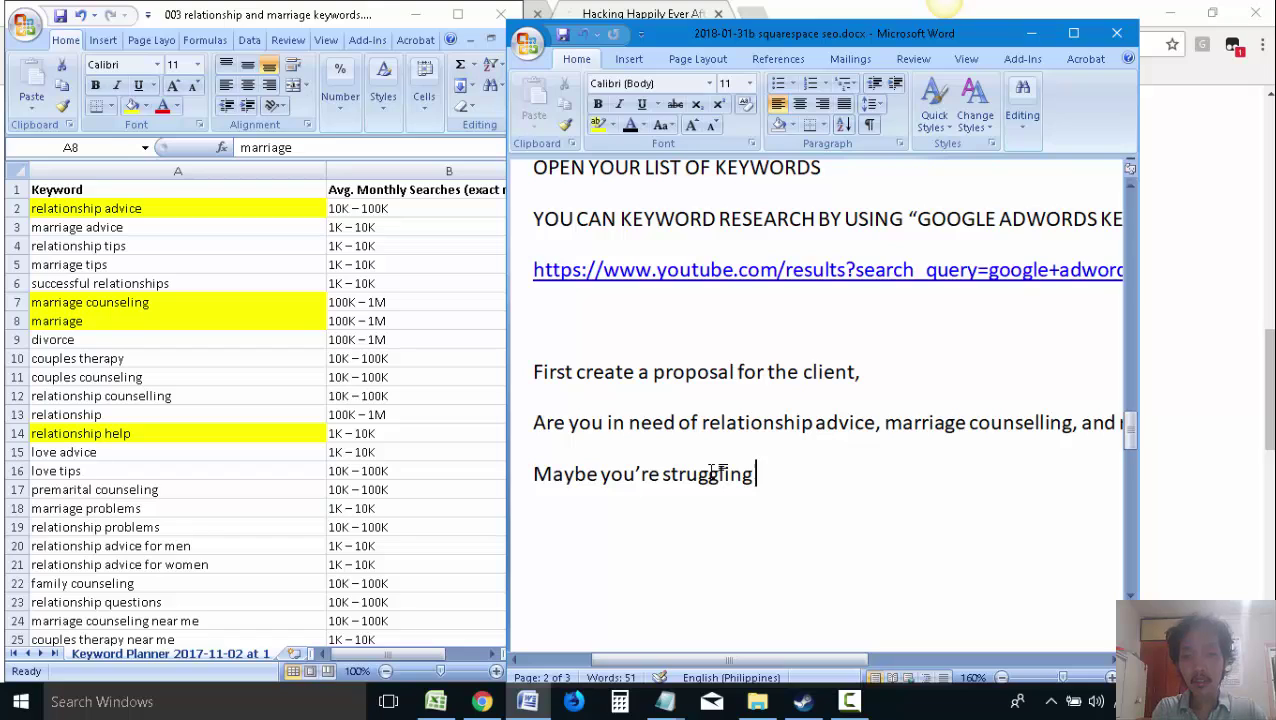
pyautogui.write('right now')
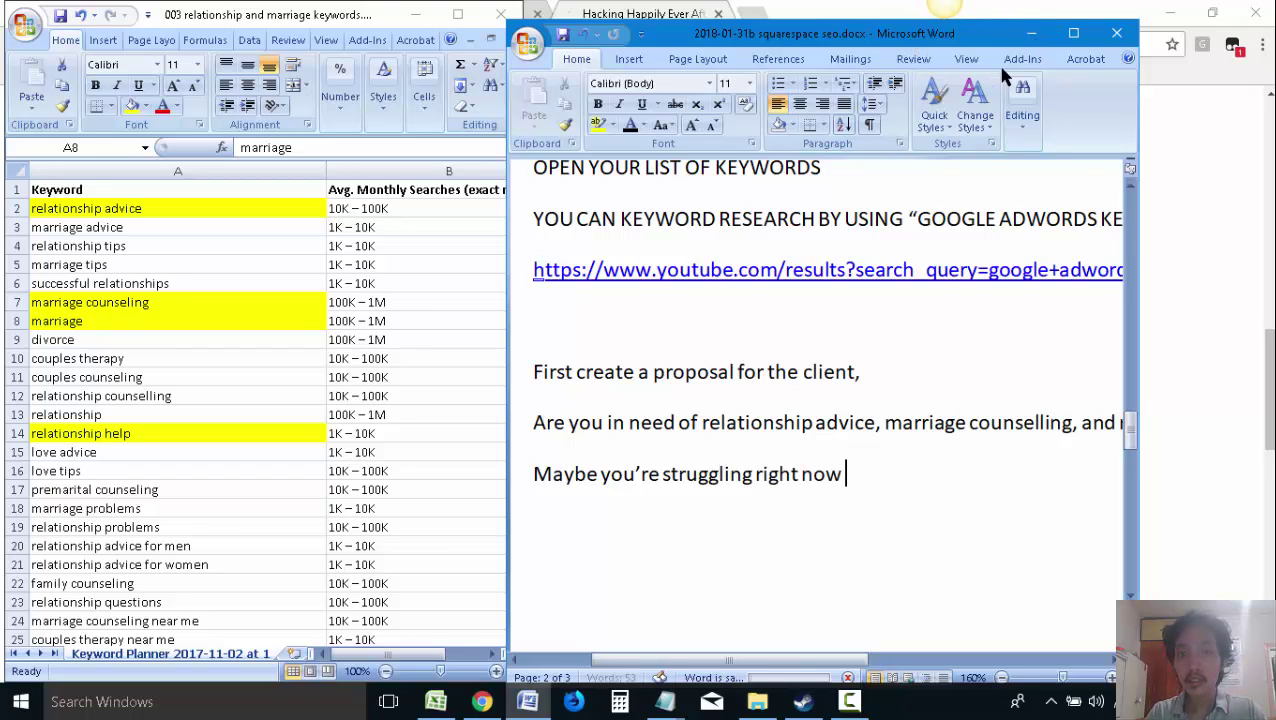
pyautogui.moveTo(940, 40); pyautogui.dragTo(808, 8)
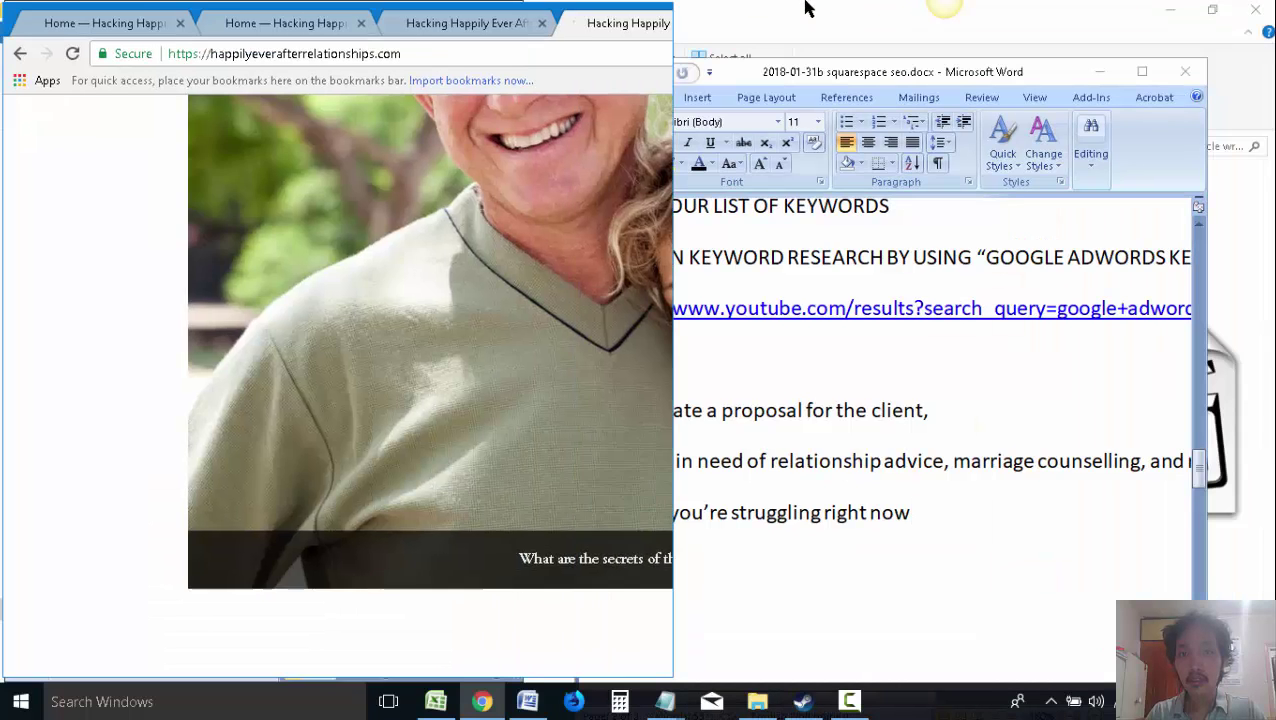
pyautogui.scroll(10, 604, 421)
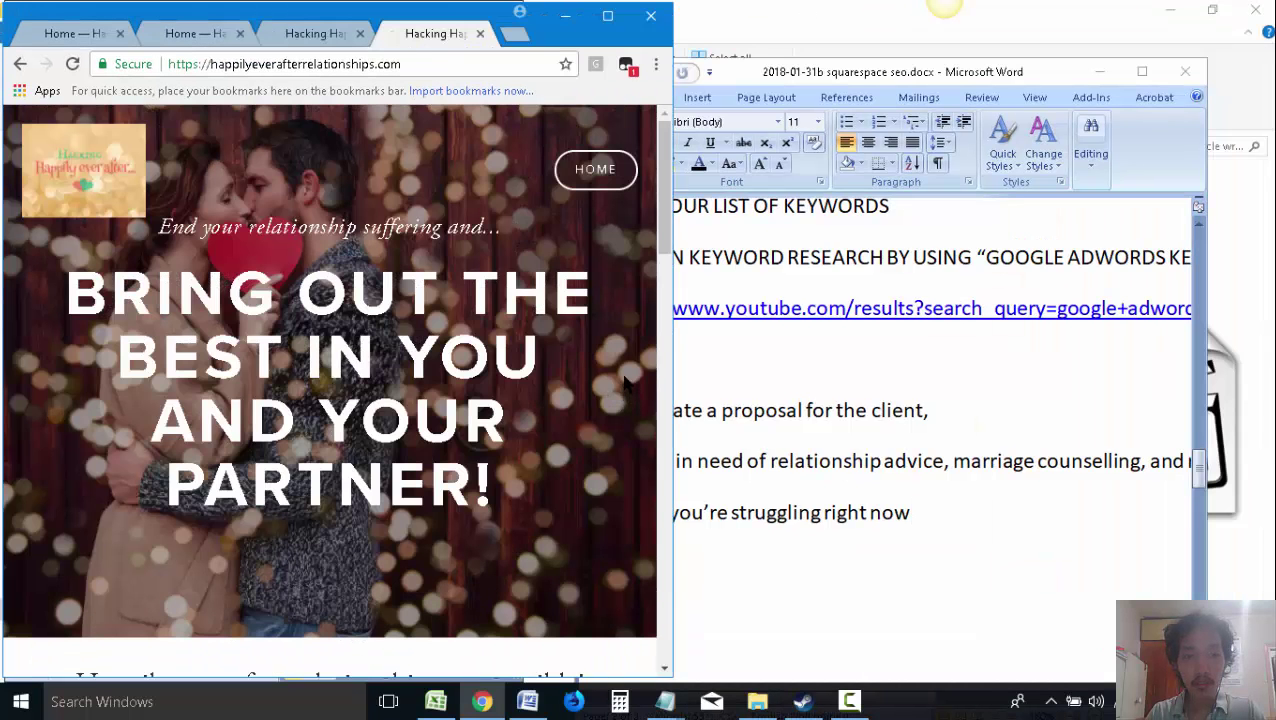
pyautogui.scroll(-1, 600, 390)
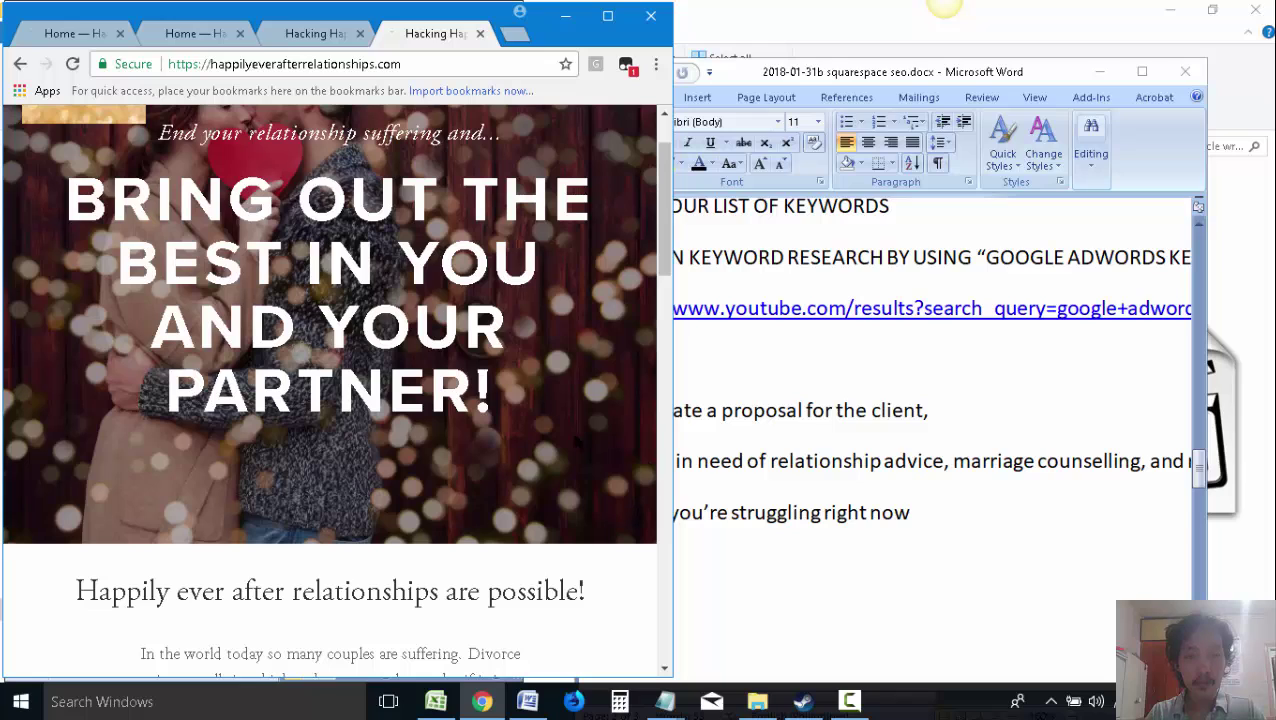
pyautogui.click(994, 519)
pyautogui.write('with your relationship')
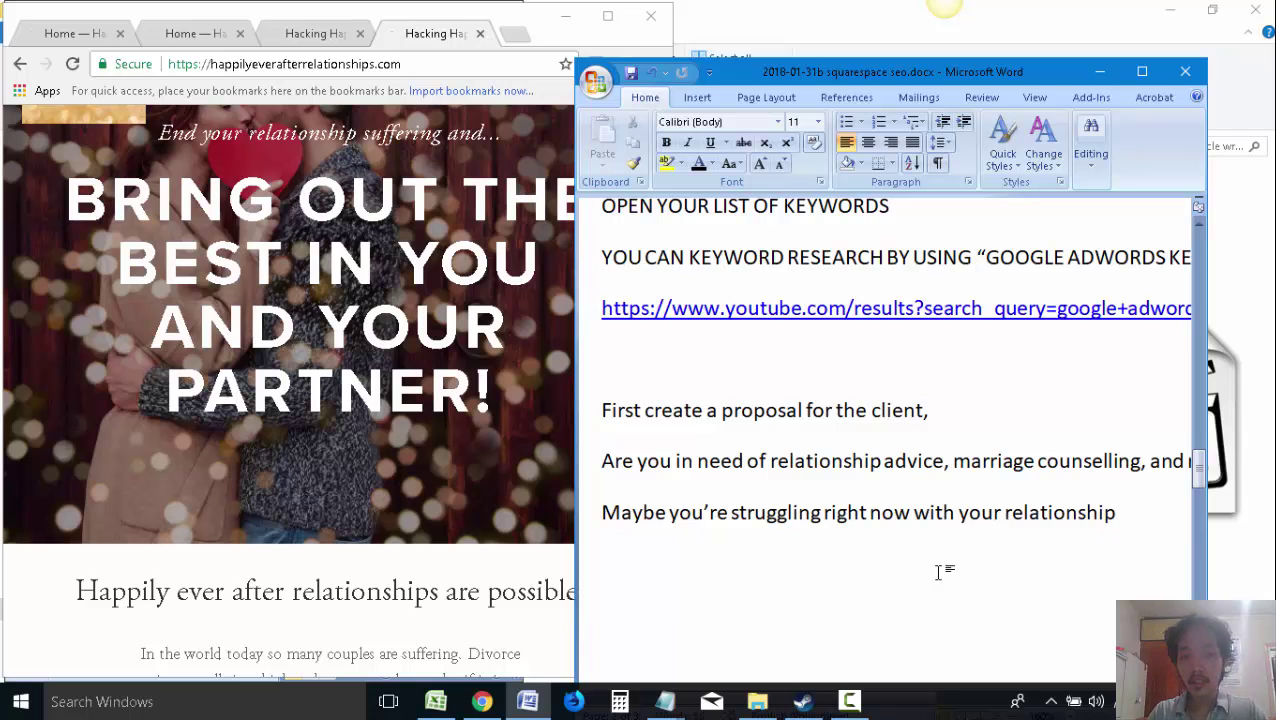
pyautogui.click(538, 600)
pyautogui.scroll(-1, 536, 600)
pyautogui.click(1138, 512)
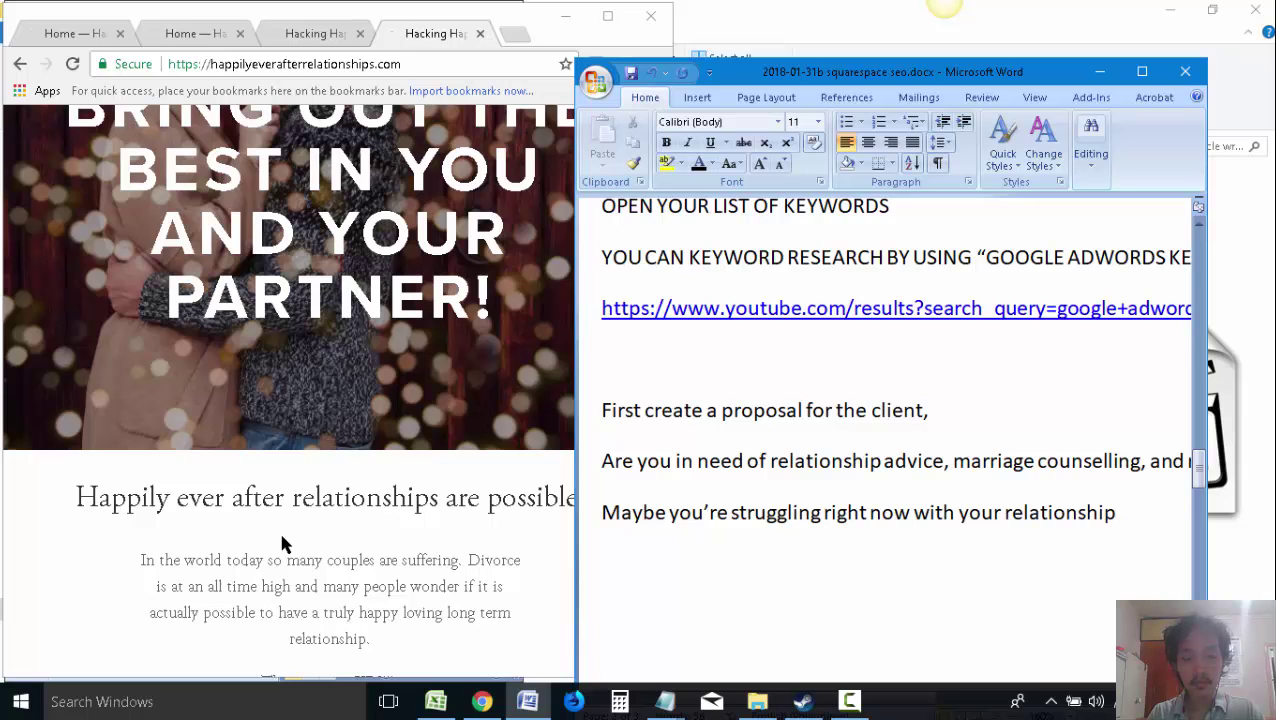
pyautogui.click(336, 564)
pyautogui.scroll(-2, 336, 564)
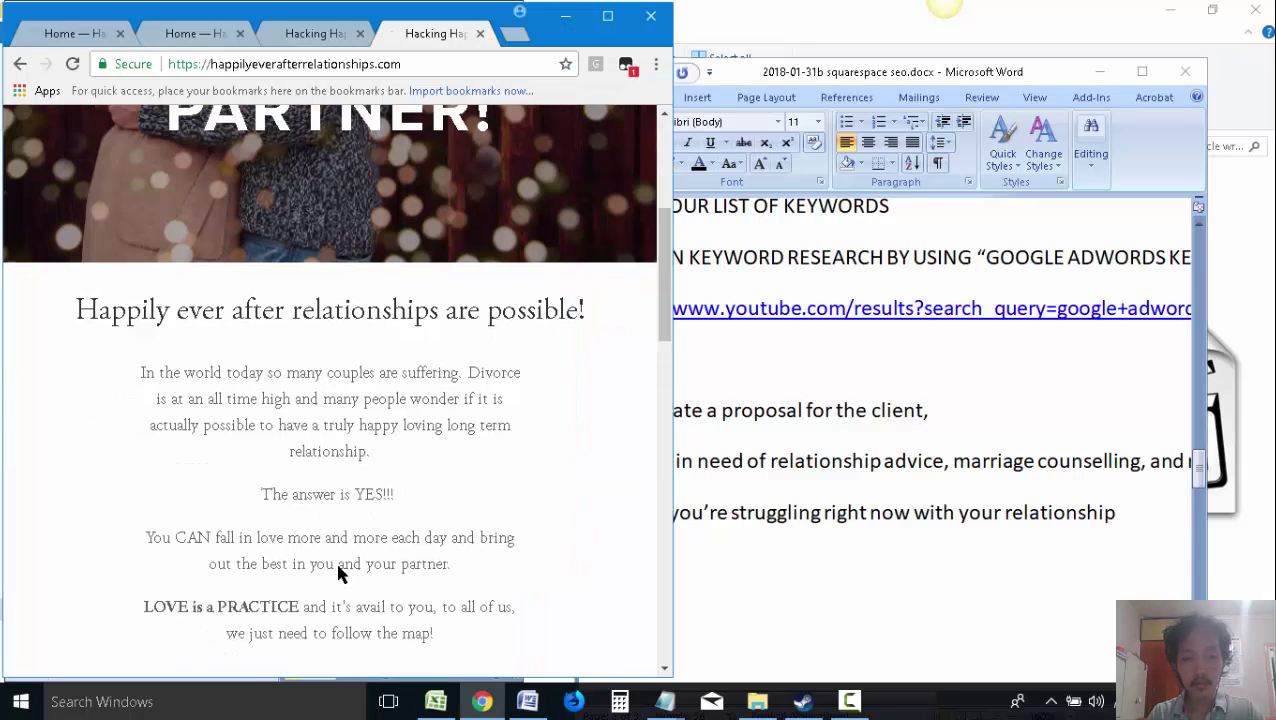
pyautogui.click(822, 505)
pyautogui.scroll(1, 790, 465)
pyautogui.scroll(-1, 779, 471)
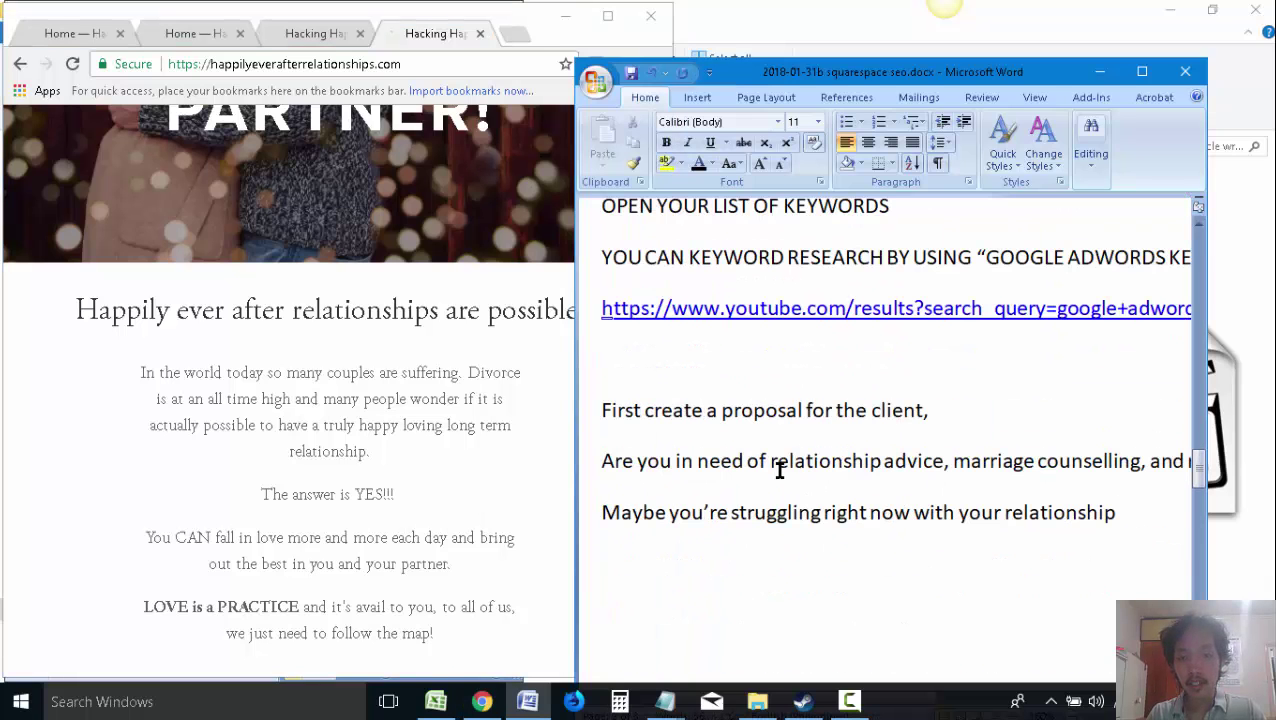
pyautogui.click(300, 430)
pyautogui.scroll(-2, 350, 424)
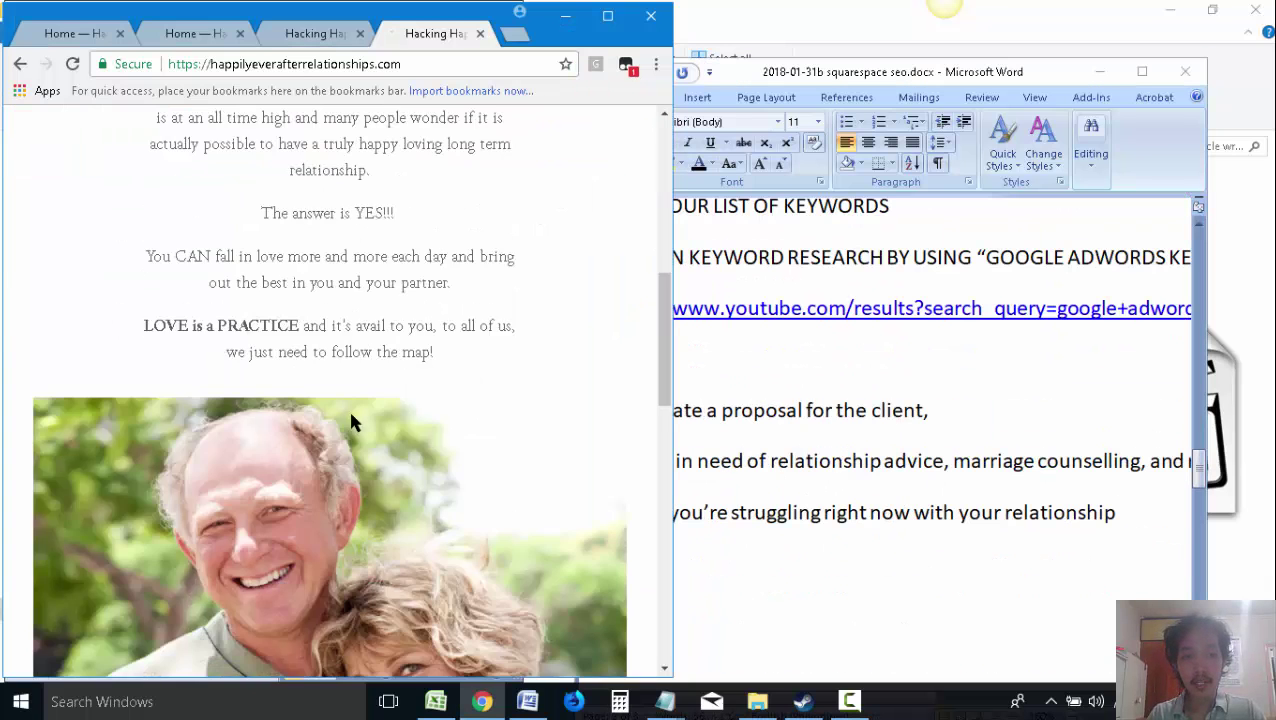
pyautogui.scroll(1, 369, 310)
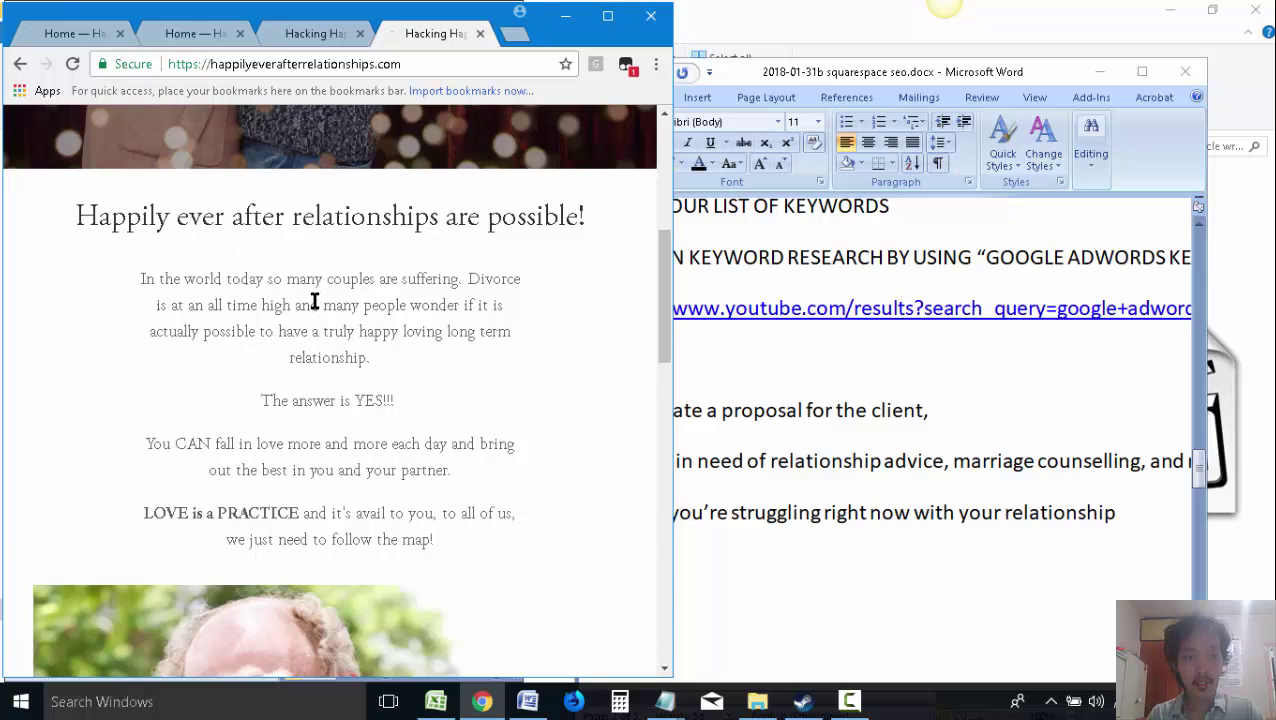
pyautogui.scroll(4, 314, 301)
pyautogui.scroll(-3, 349, 362)
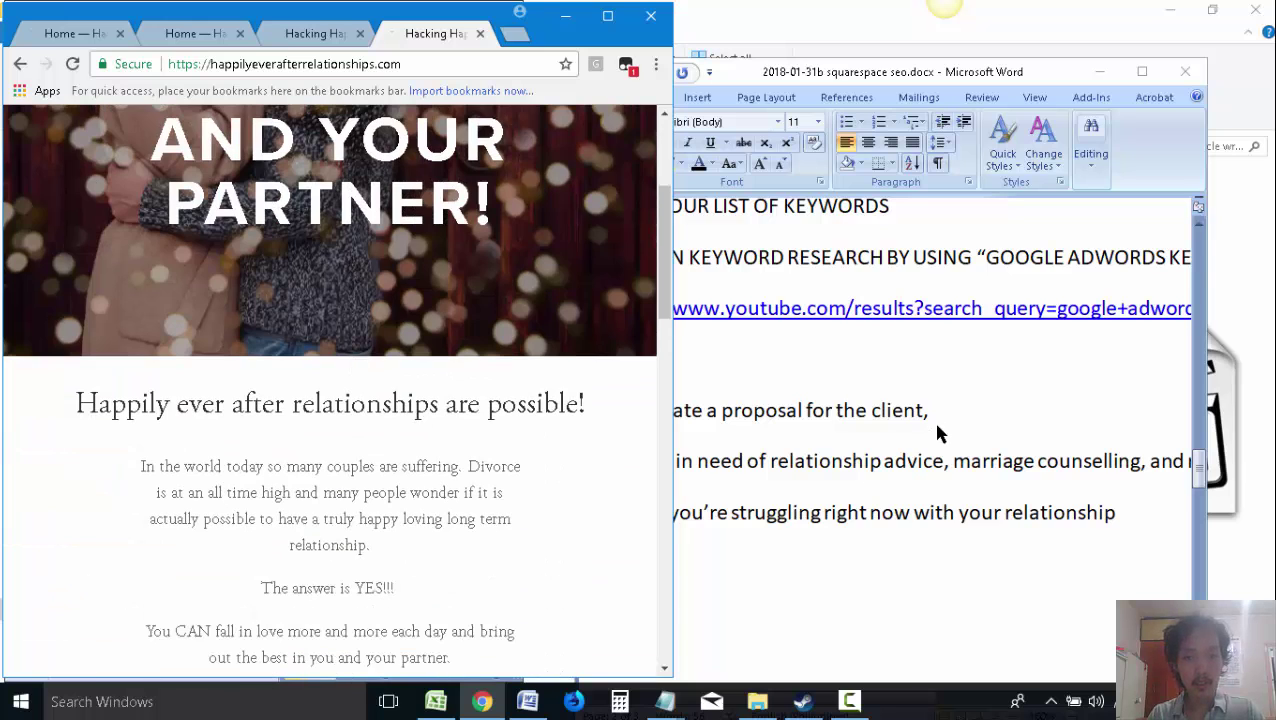
pyautogui.click(808, 461)
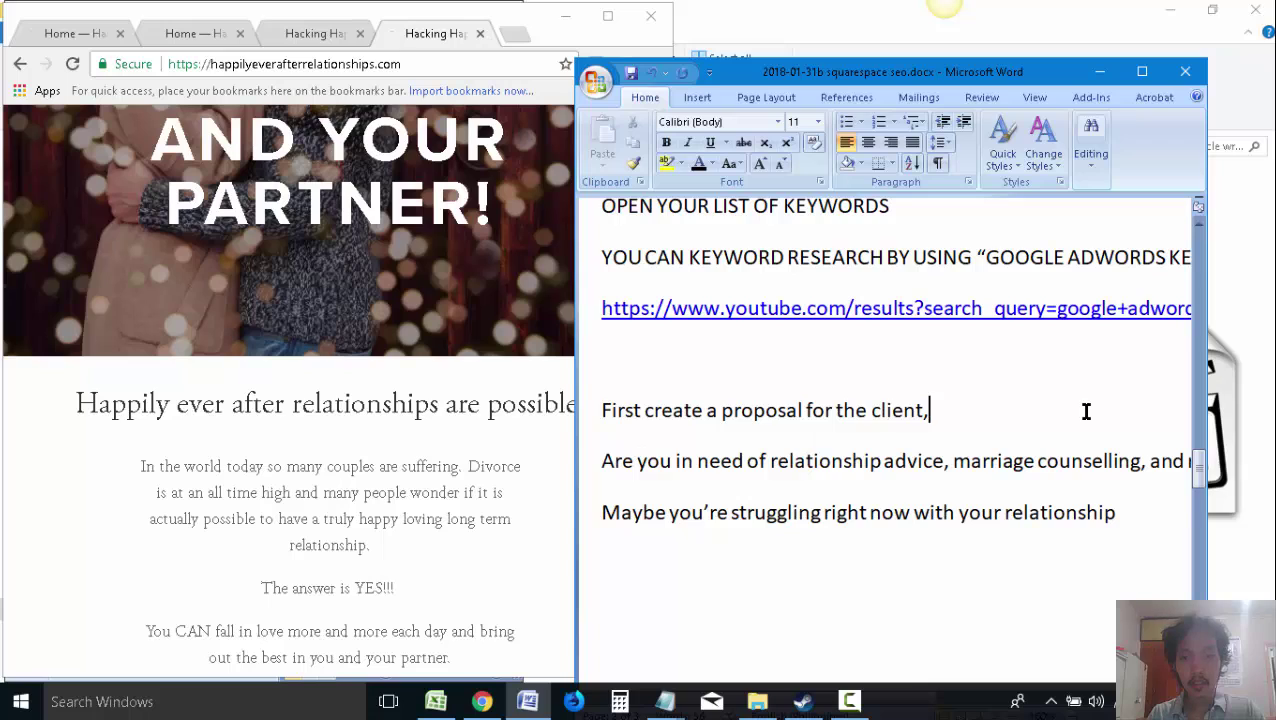
# Add step '1.' with the line 'Add this to the start of the paragraphs:' after the client proposal
pyautogui.press('Return')
pyautogui.write('1.')
pyautogui.press('Return')
pyautogui.write('Add')
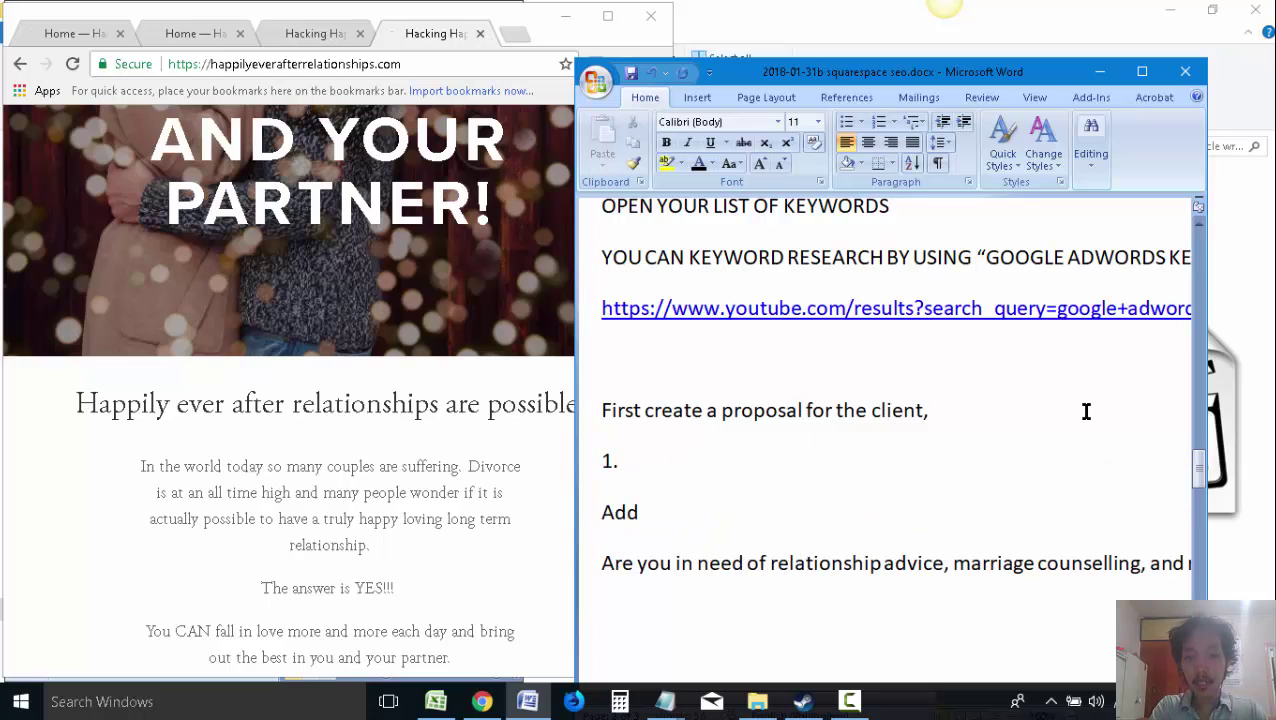
pyautogui.write(' this to the start of')
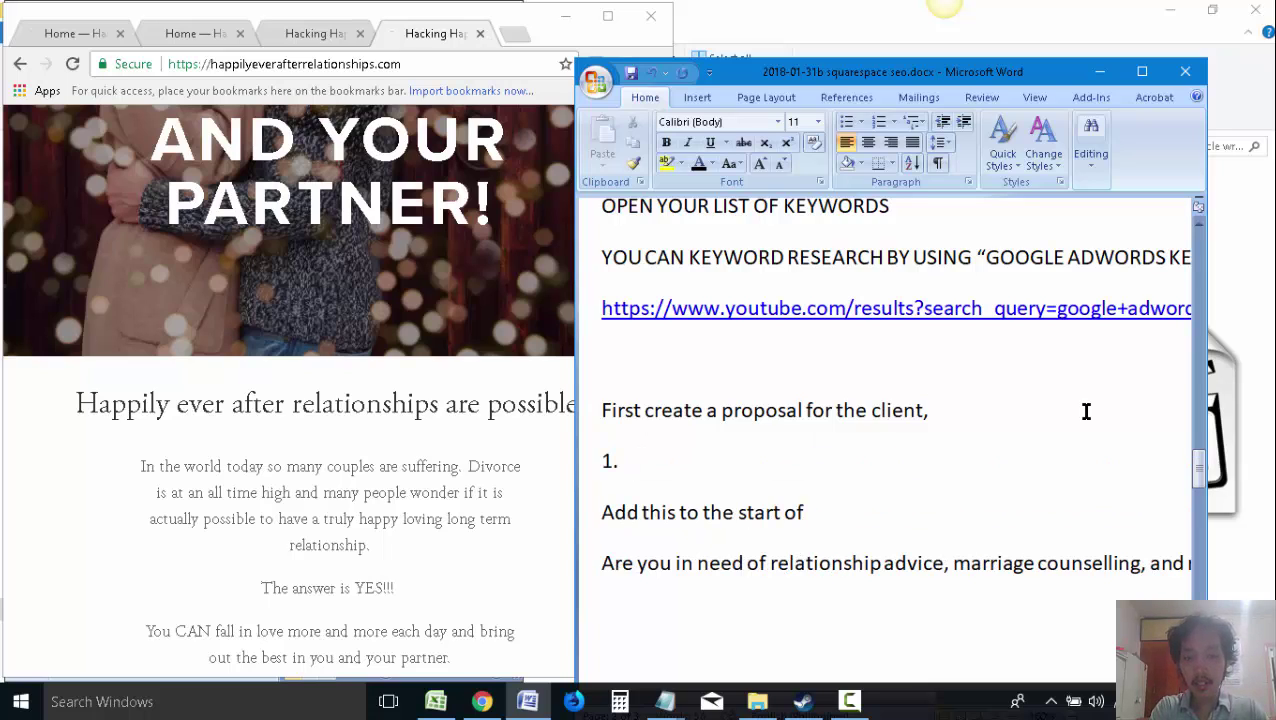
pyautogui.write(' the paragraphs:')
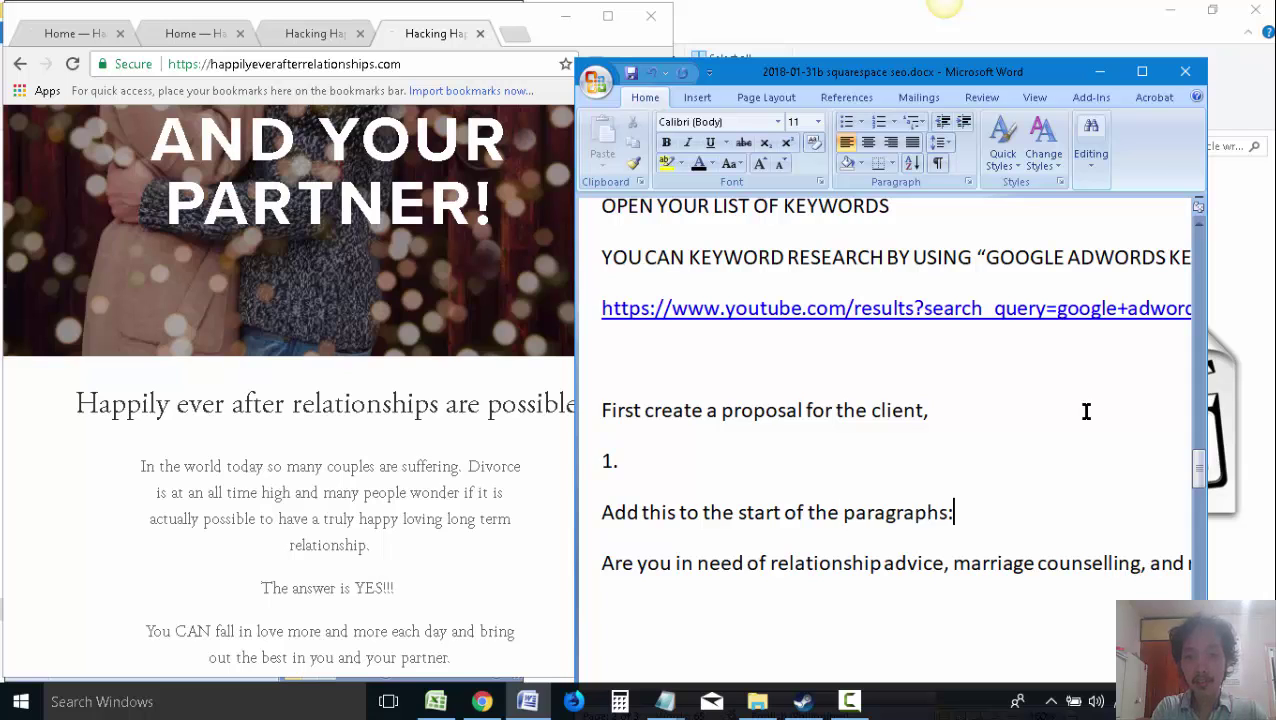
# Remove the 'Maybe you're struggling' paragraph from its old place to move it below the screenshot
pyautogui.scroll(-7, 1110, 450)
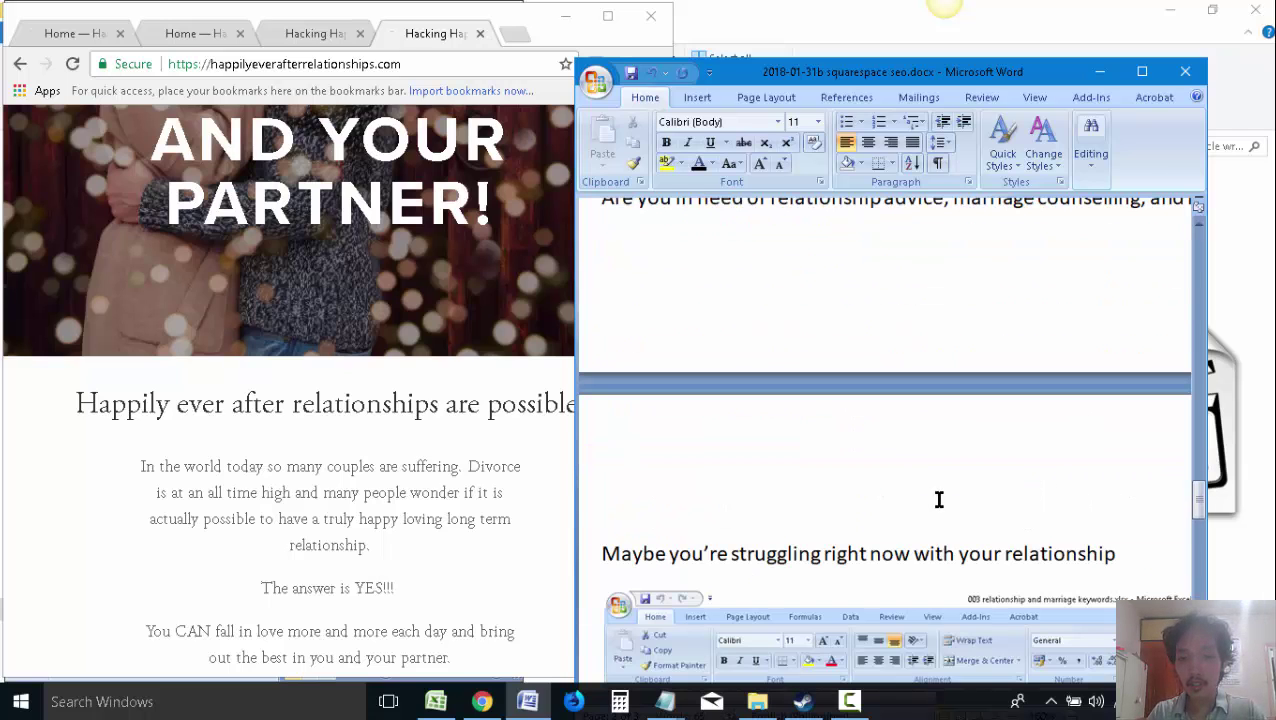
pyautogui.scroll(-3, 940, 485)
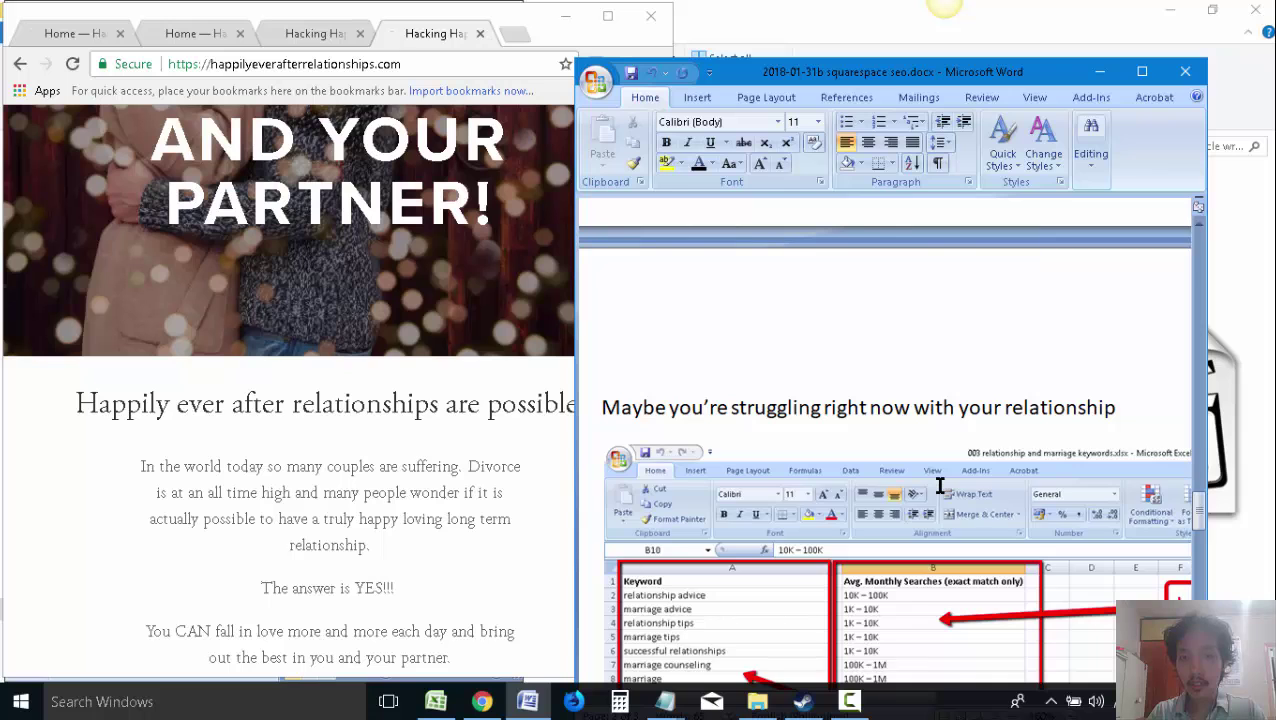
pyautogui.scroll(5, 940, 485)
pyautogui.scroll(-8, 732, 435)
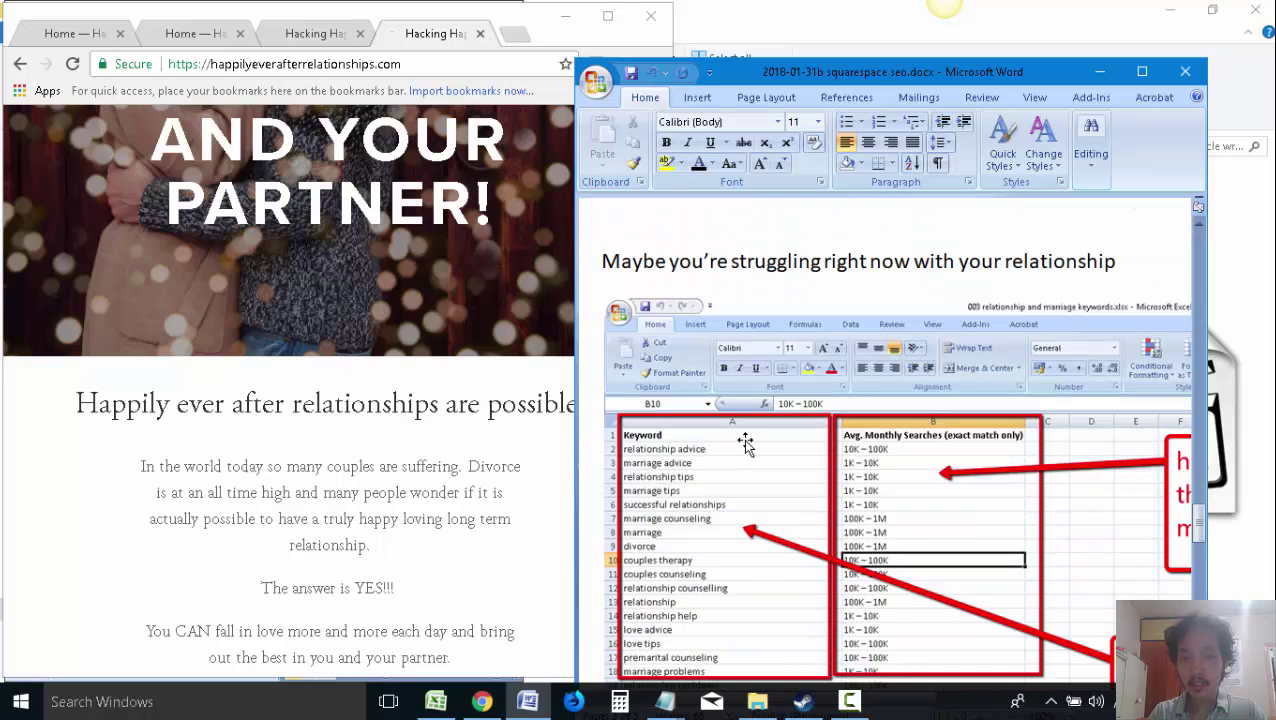
pyautogui.scroll(6, 700, 390)
pyautogui.scroll(-9, 1000, 480)
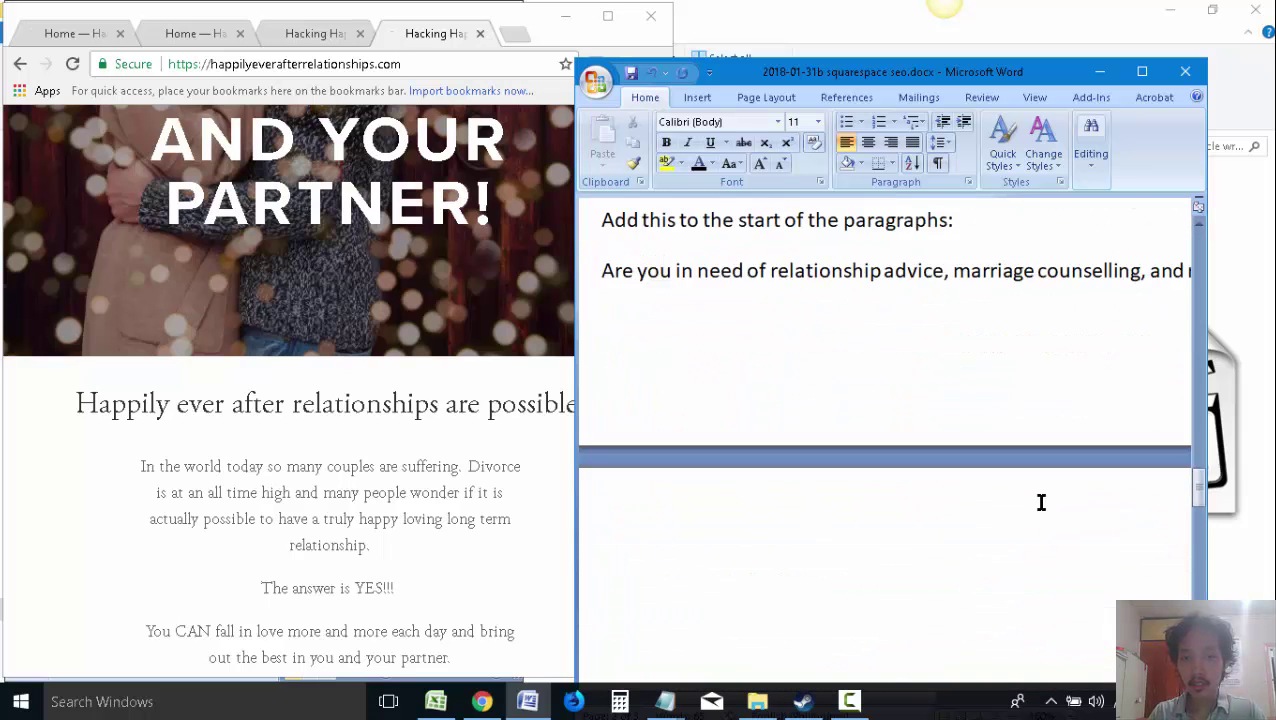
pyautogui.tripleClick(1111, 484)
pyautogui.press('Delete')
pyautogui.scroll(-10, 822, 431)
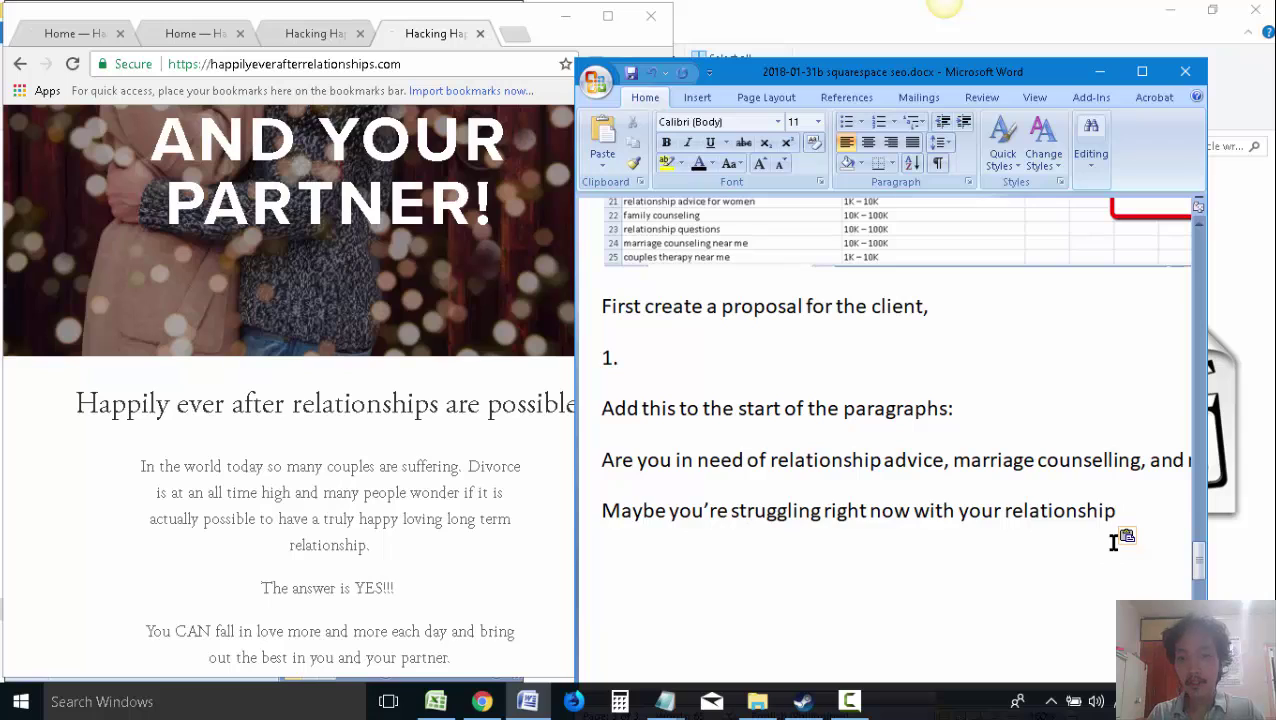
# Add a '2' line and extend the struggling sentence with 'and you want to'
pyautogui.press('Return')
pyautogui.write('2.')
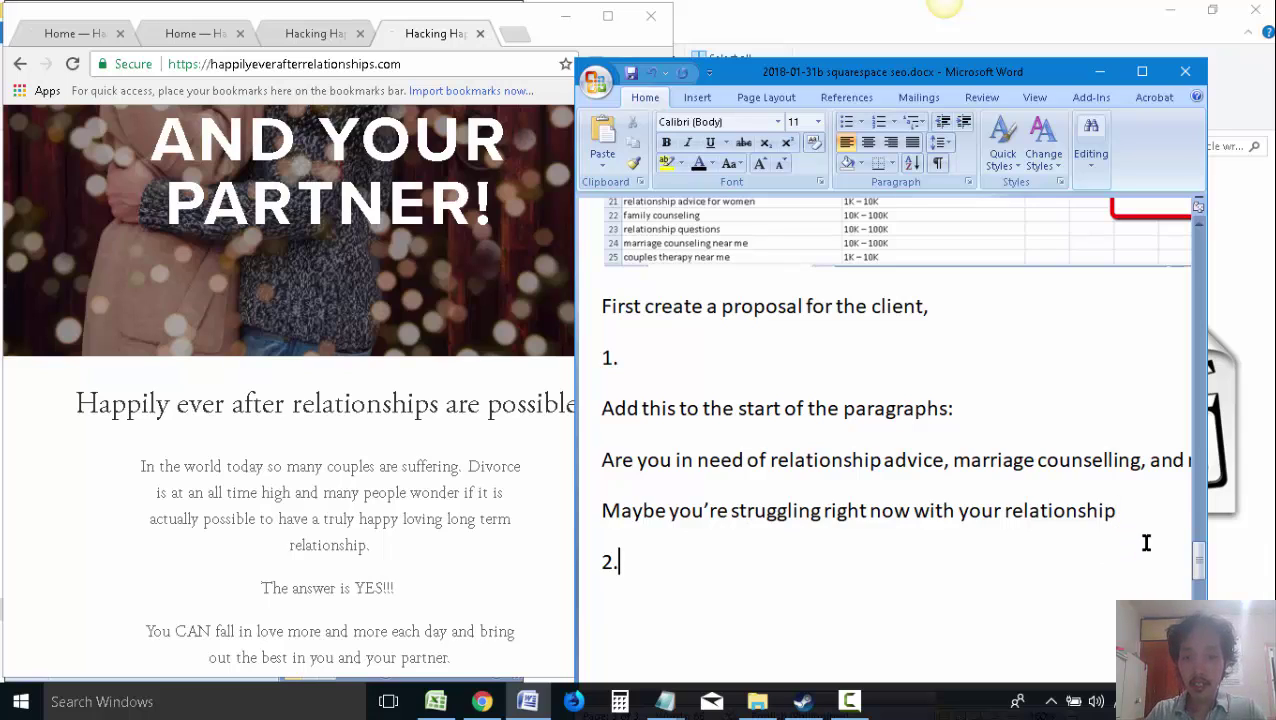
pyautogui.click(1125, 509)
pyautogui.write('and you w')
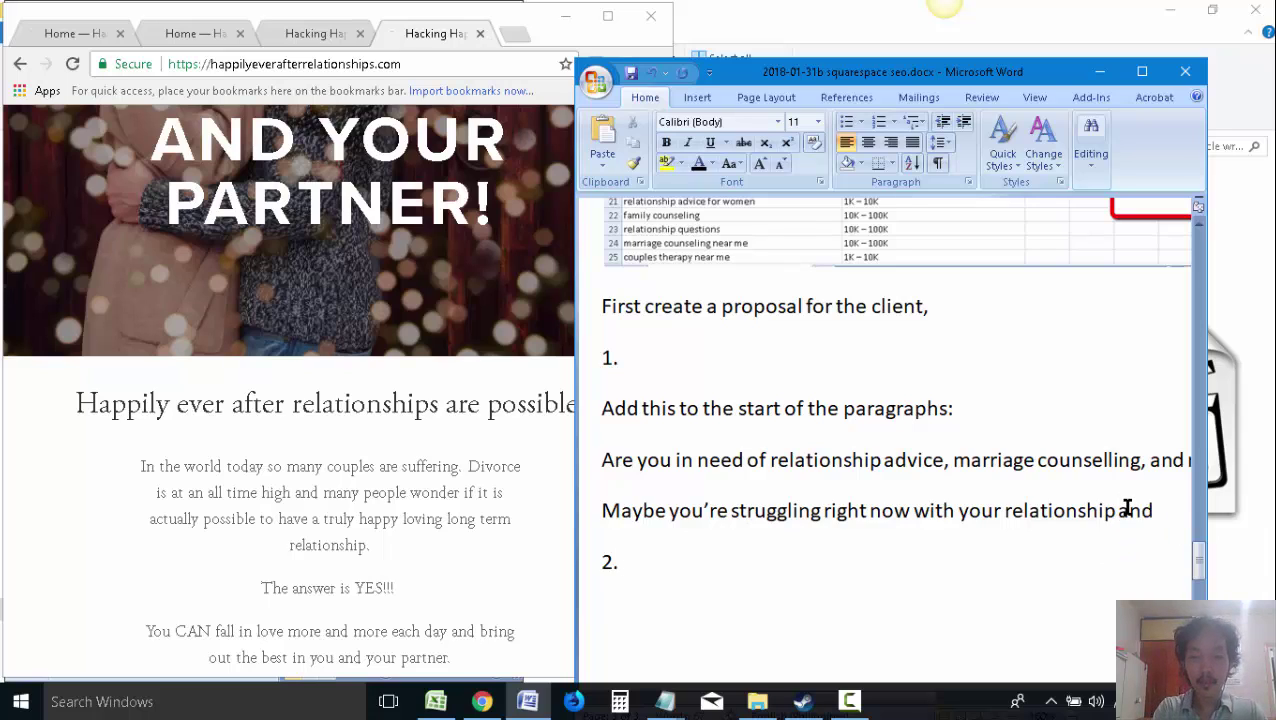
# Scroll the client's website, then dock Word to the right half of the screen
pyautogui.click(478, 540)
pyautogui.scroll(-7, 470, 516)
pyautogui.scroll(-6, 508, 448)
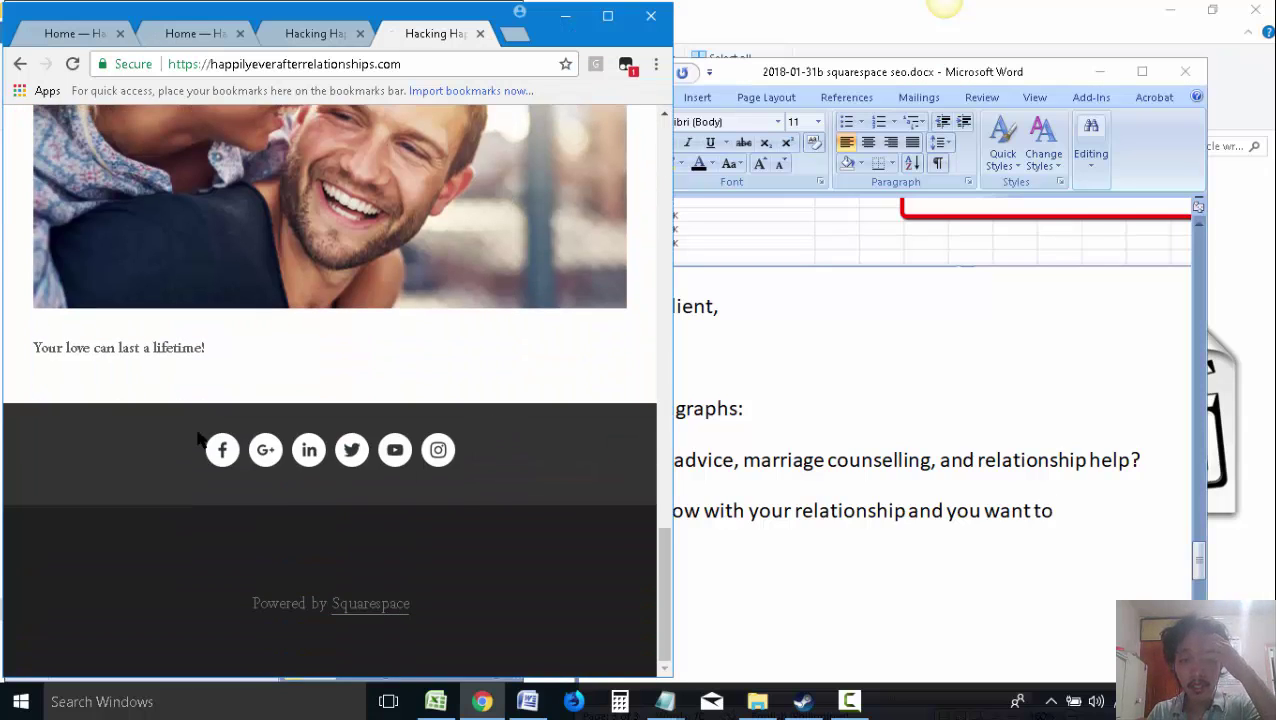
pyautogui.click(793, 563)
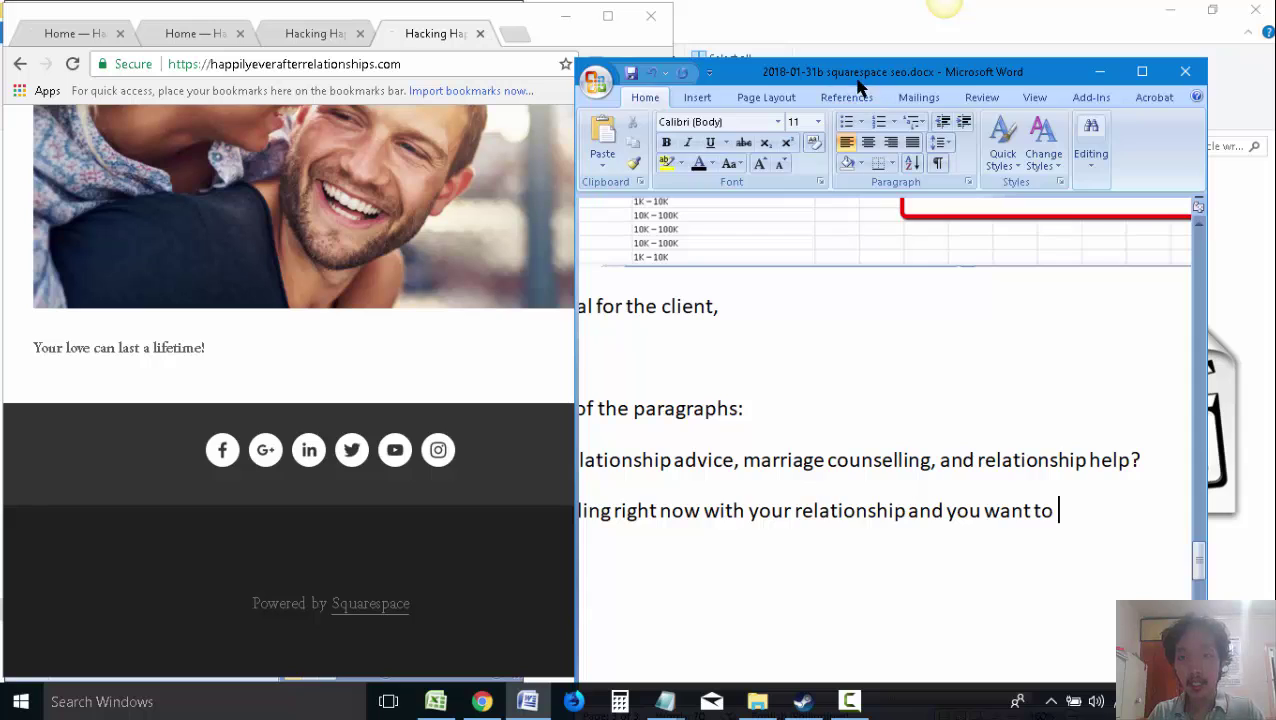
pyautogui.press('super+Right')
pyautogui.moveTo(854, 645); pyautogui.dragTo(704, 645)
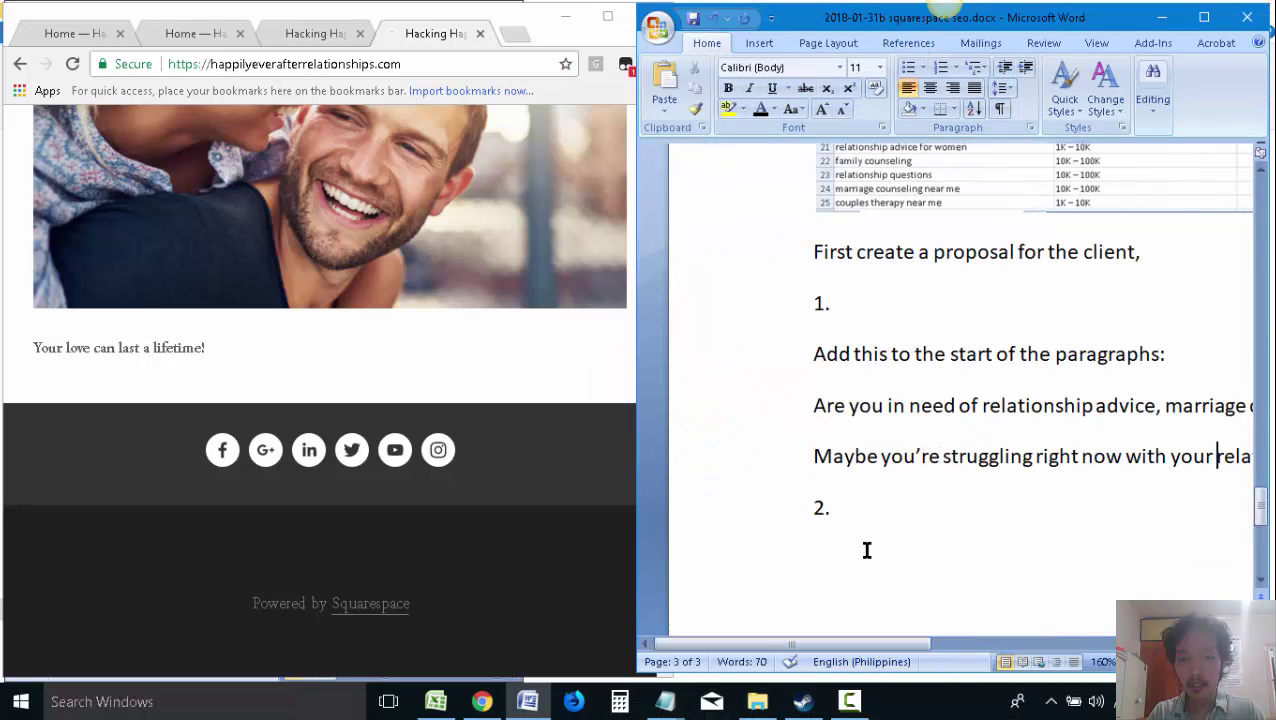
# Write step 2 as 'We can add some more content at the bottom' and save the document
pyautogui.write('We can a')
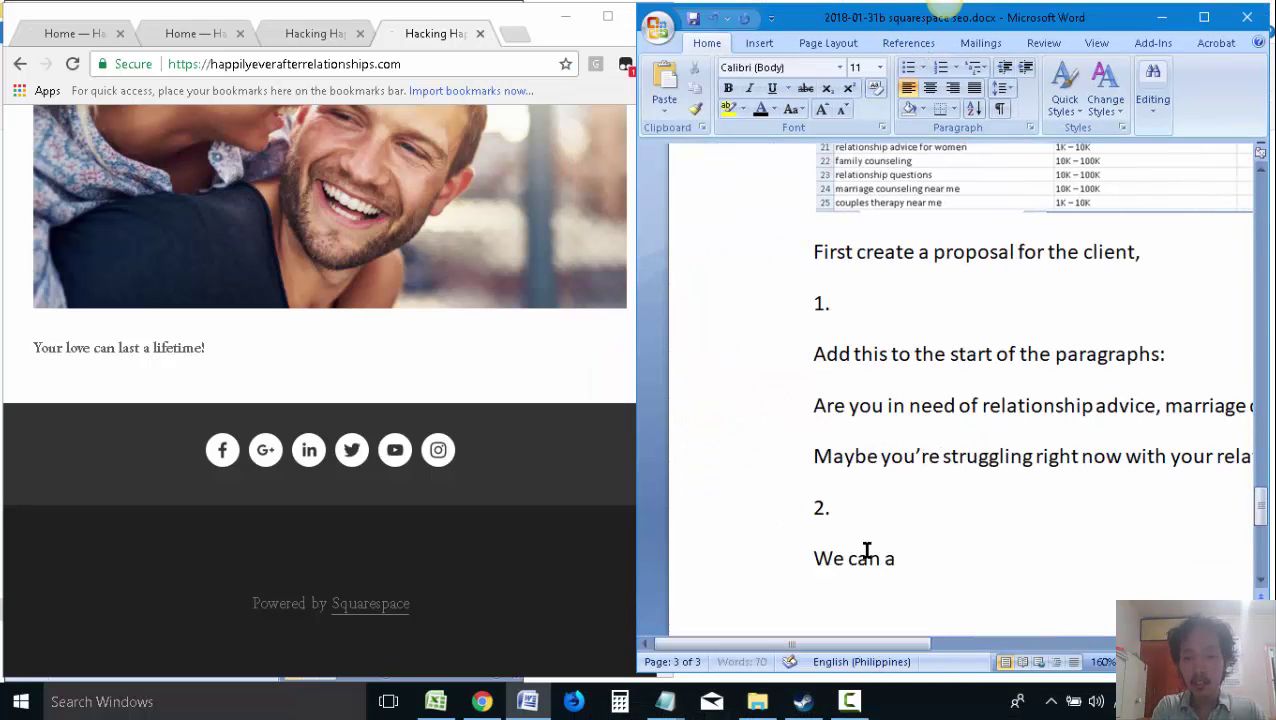
pyautogui.write('dd some more content at')
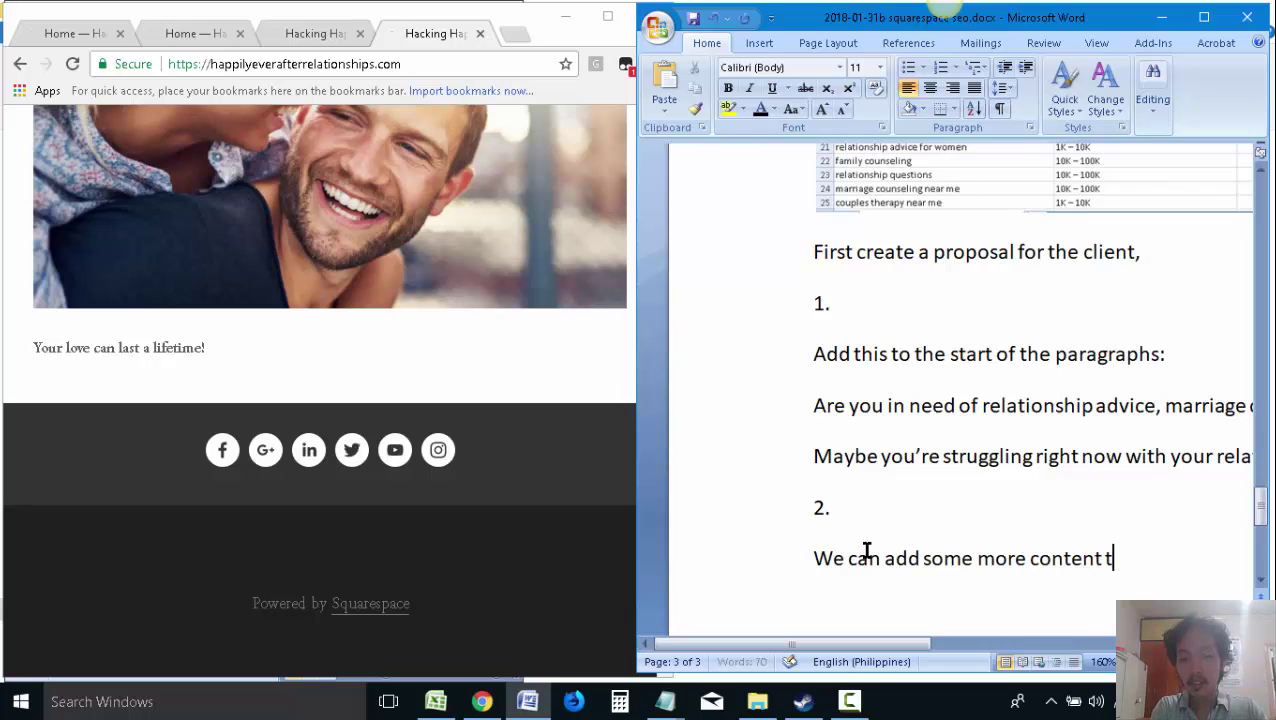
pyautogui.press('BackSpace')
pyautogui.write('at the botot')
pyautogui.press('BackSpace')
pyautogui.press('BackSpace')
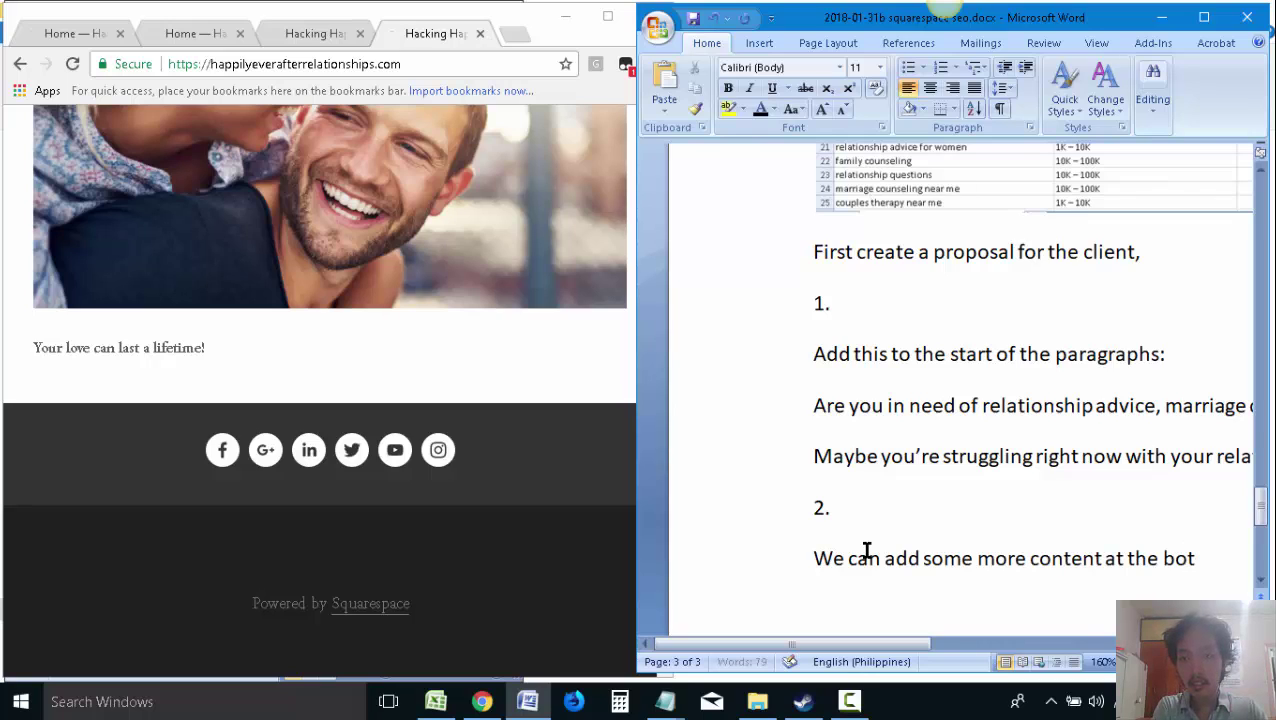
pyautogui.write('tom')
pyautogui.press('Return')
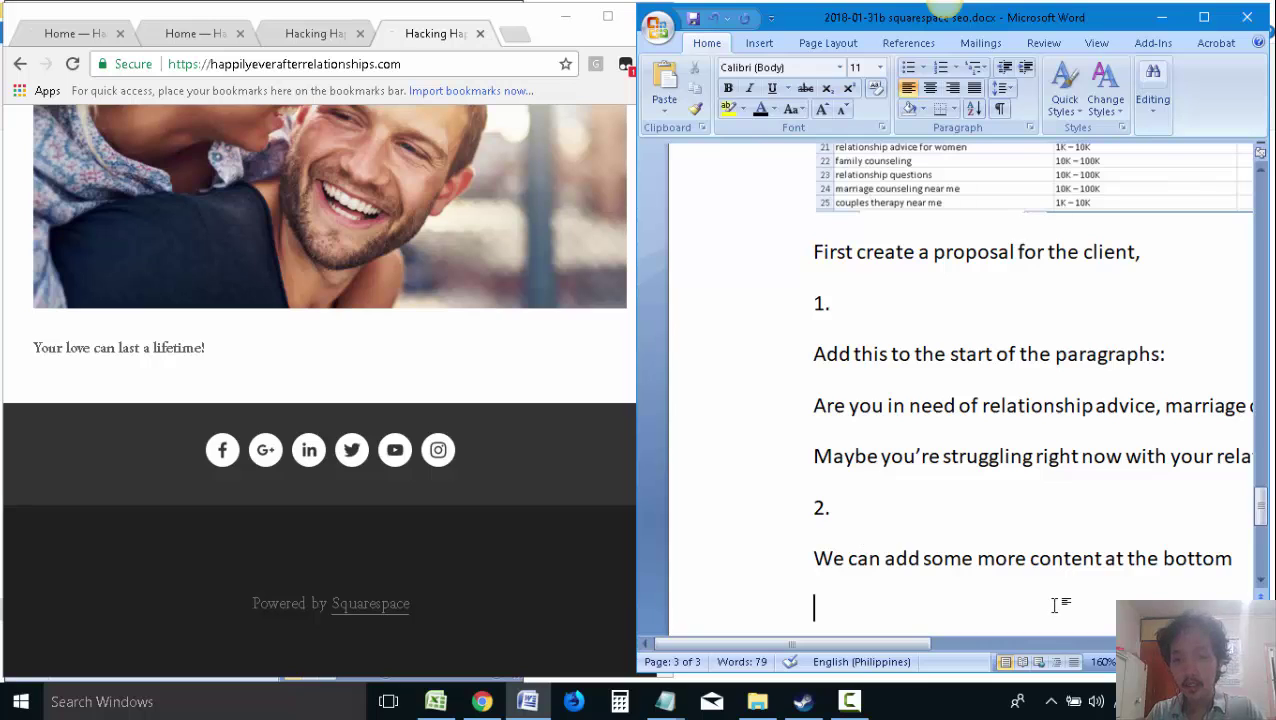
pyautogui.hotkey('ctrl', 's')
# Load google.com in a new Chrome tab and focus its search box, leaving Word below step 2
pyautogui.click(514, 35)
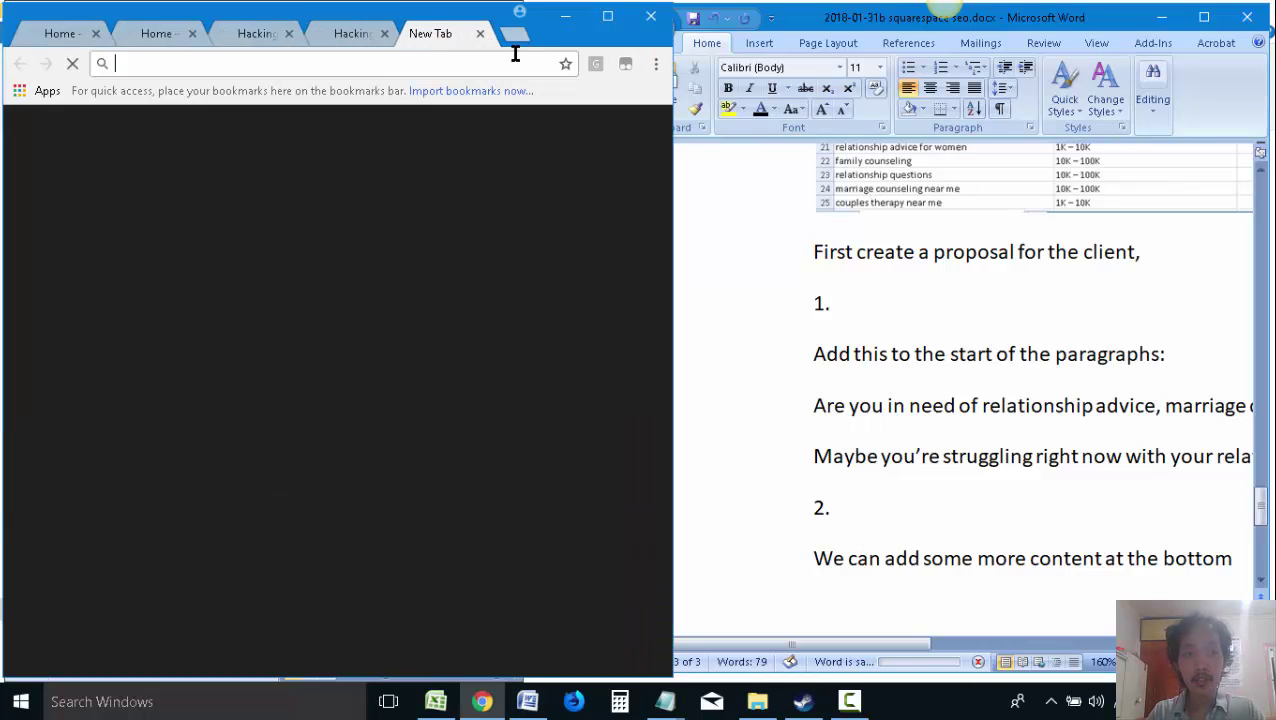
pyautogui.write('google.com')
pyautogui.press('Return')
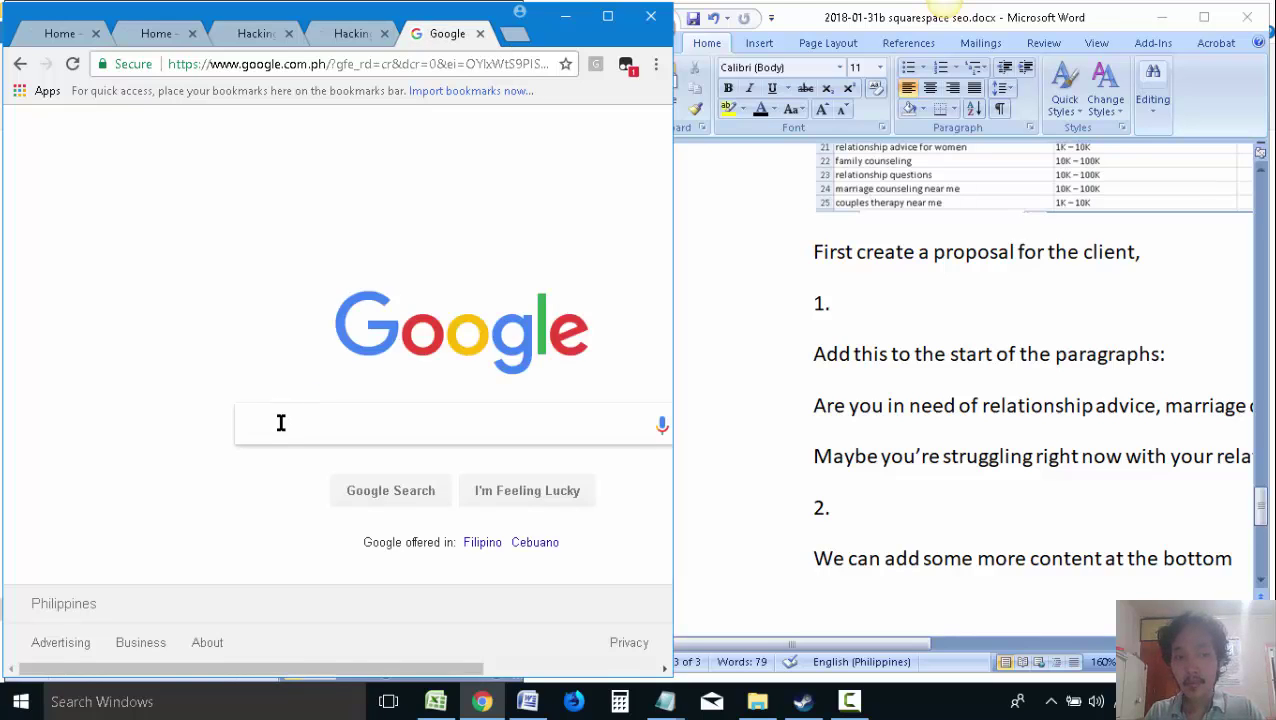
pyautogui.click(889, 517)
pyautogui.click(884, 617)
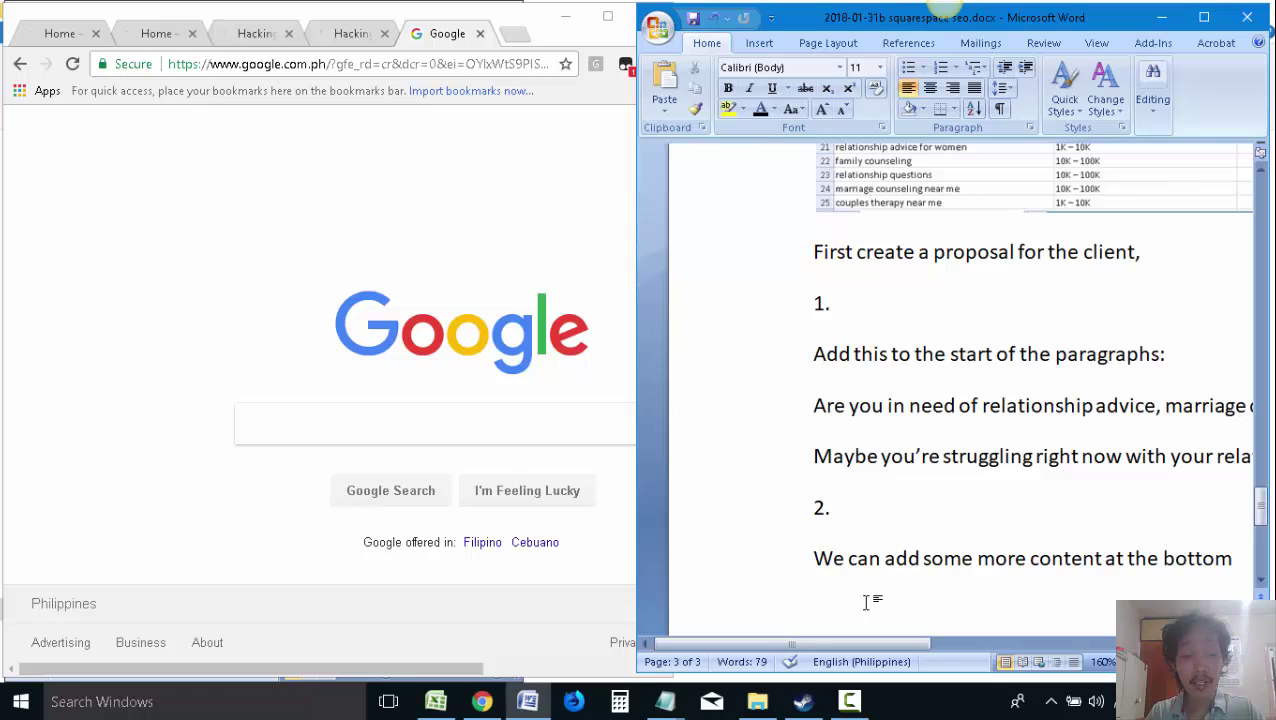
pyautogui.click(444, 433)
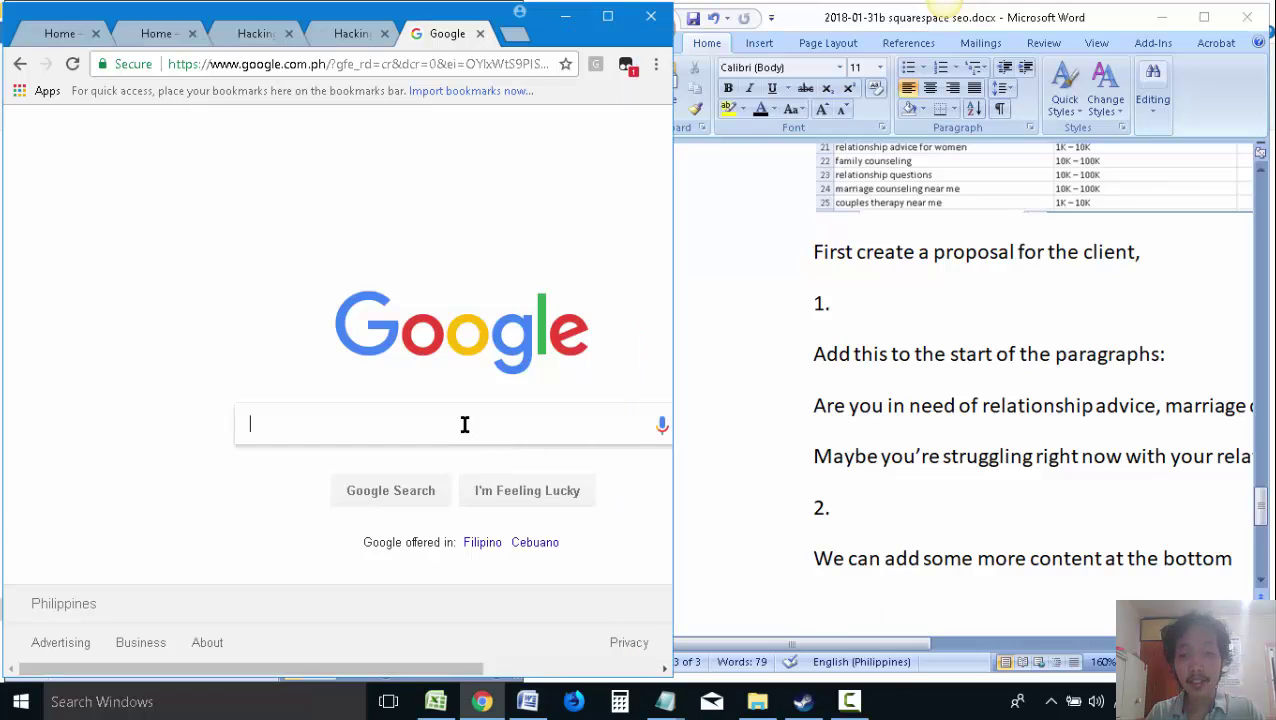
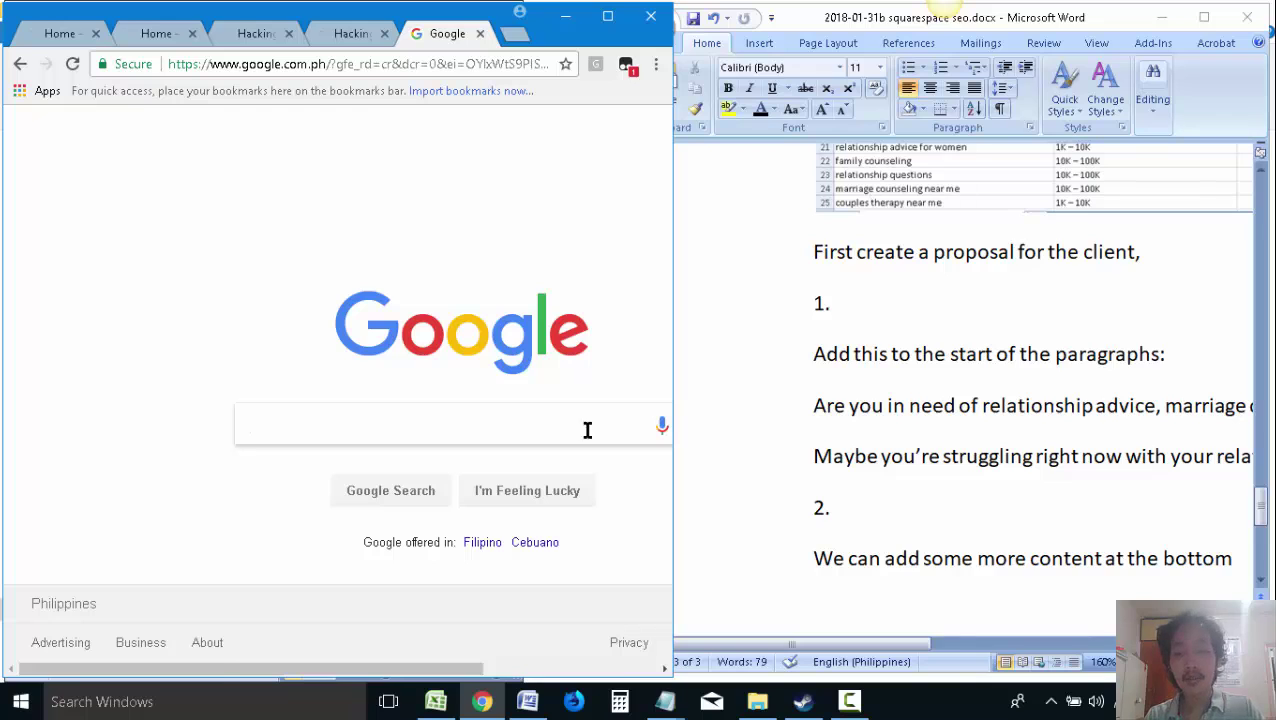
# Search Google in Chrome for 'relationship advice'
pyautogui.click(966, 603)
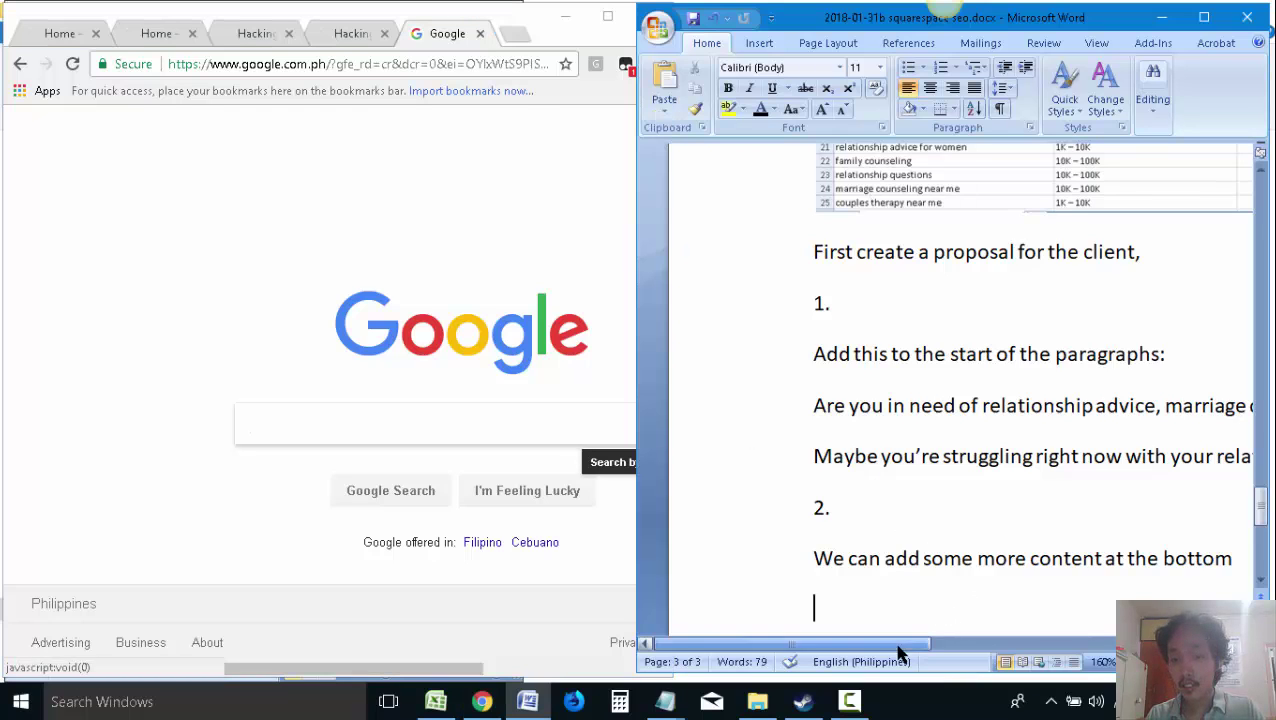
pyautogui.moveTo(897, 645); pyautogui.dragTo(952, 648)
pyautogui.click(336, 430)
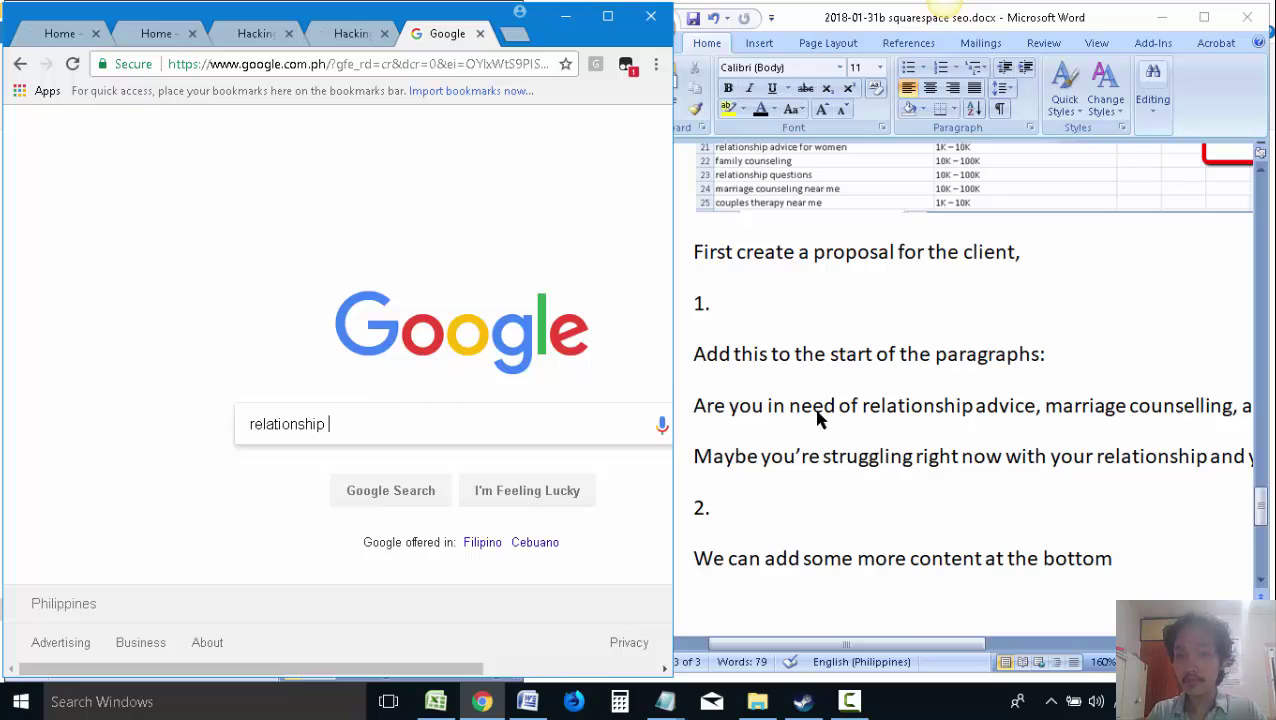
pyautogui.scroll(-1, 812, 435)
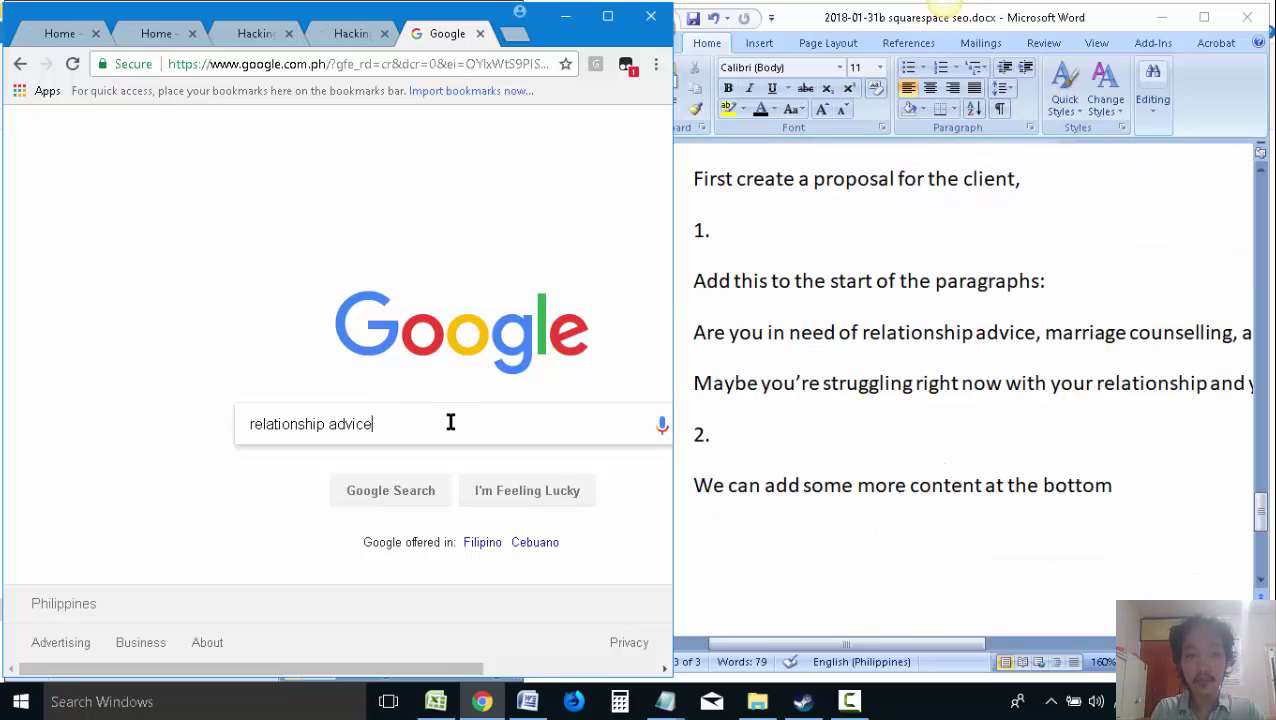
pyautogui.press('Return')
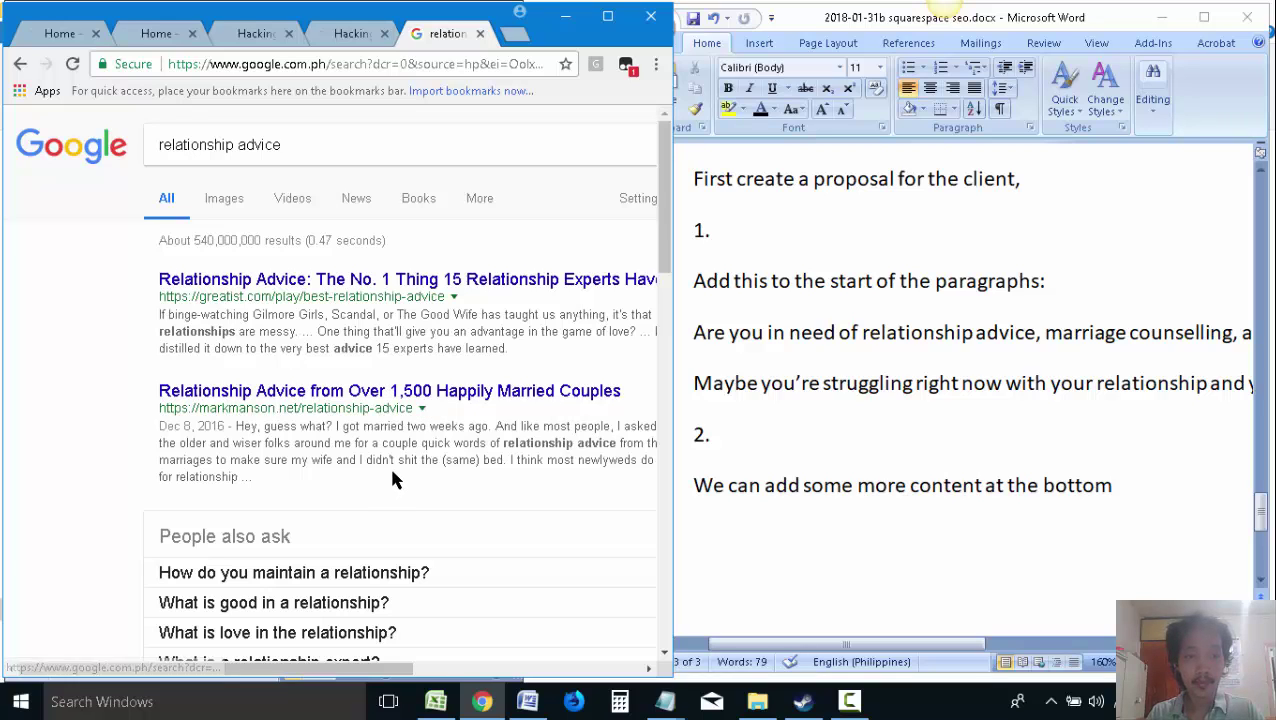
# Open the second result, about 1,500 happily married couples, in a new tab, then return to the results
pyautogui.scroll(-1, 400, 458)
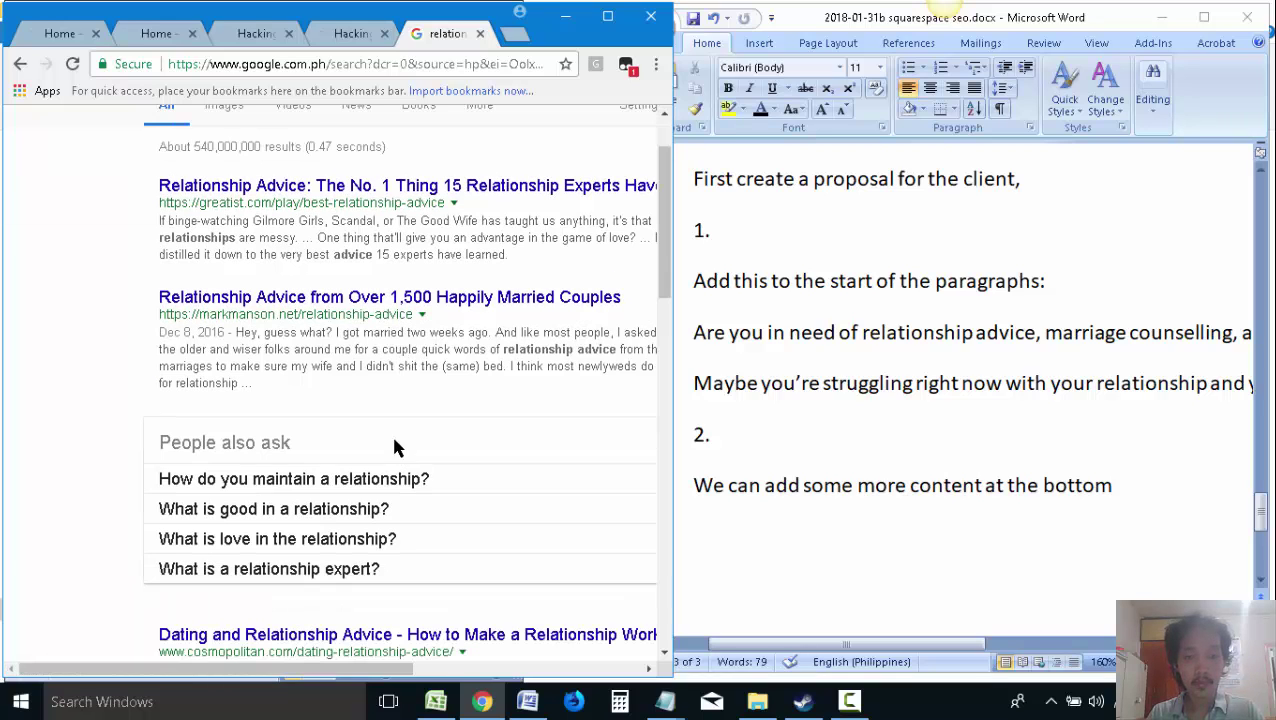
pyautogui.rightClick(345, 300)
pyautogui.click(398, 309)
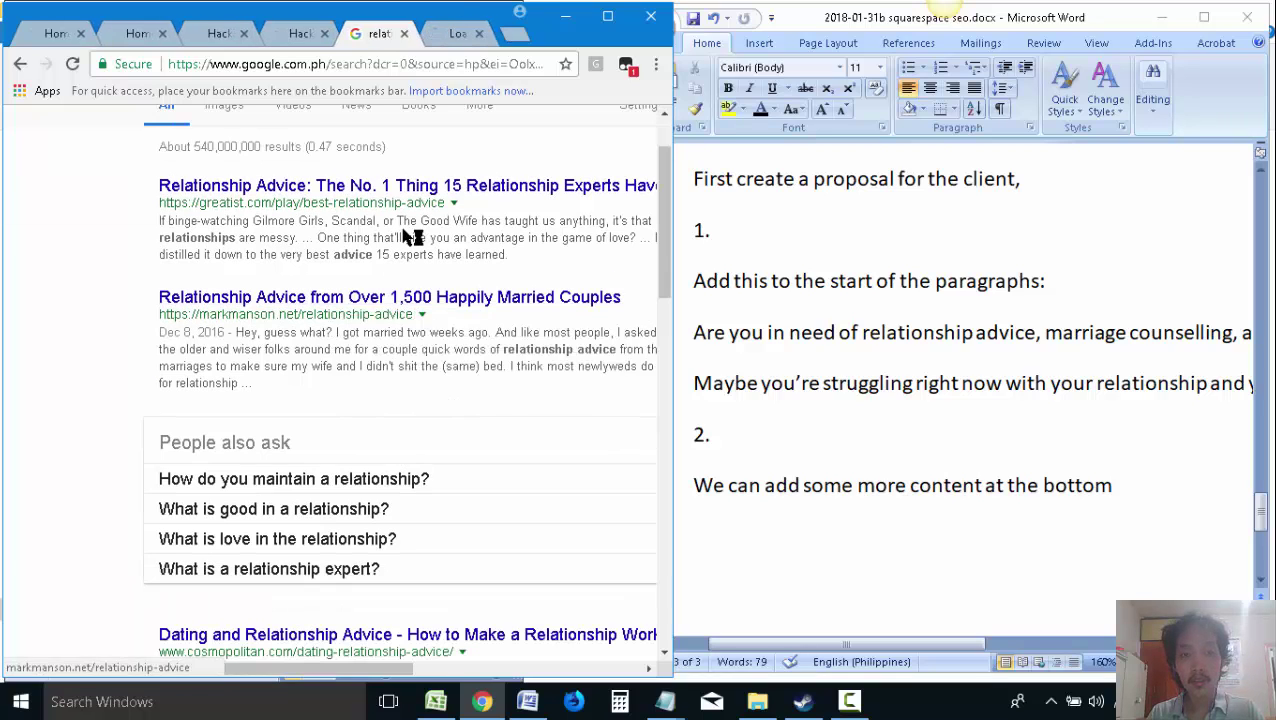
pyautogui.click(450, 33)
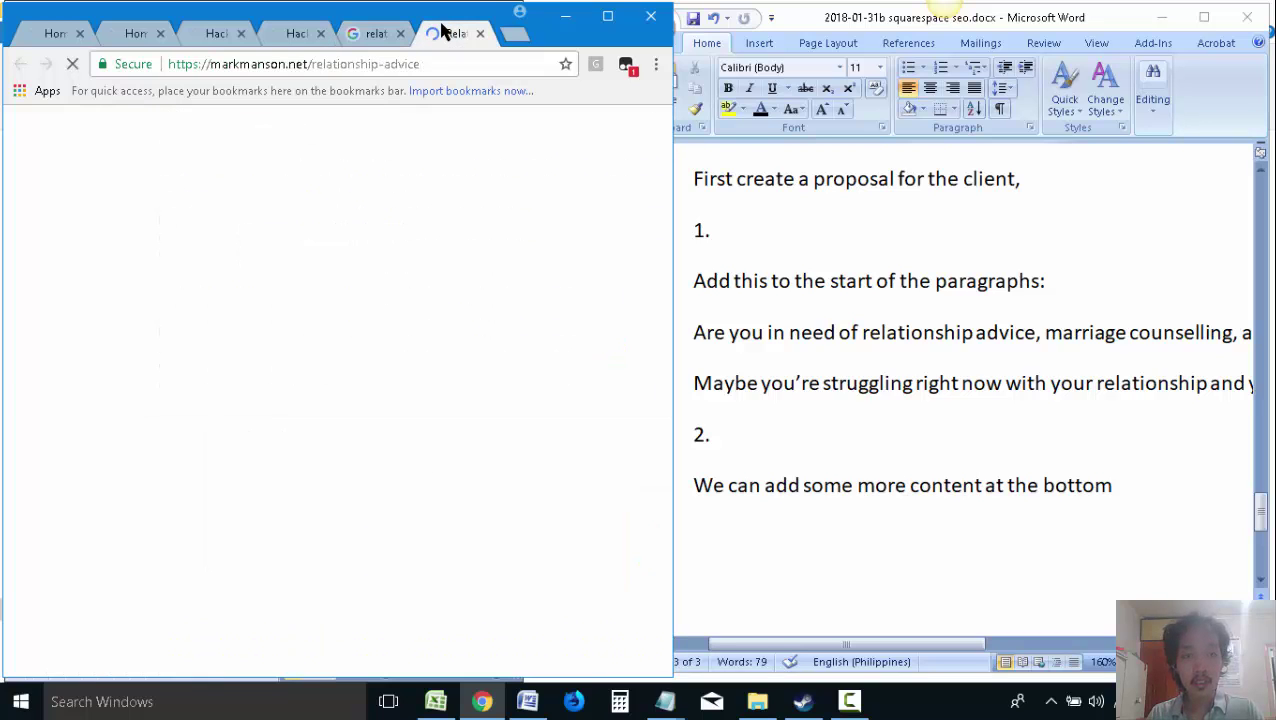
pyautogui.click(385, 33)
# Bring the proposal window forward and start a screen capture
pyautogui.scroll(1, 428, 298)
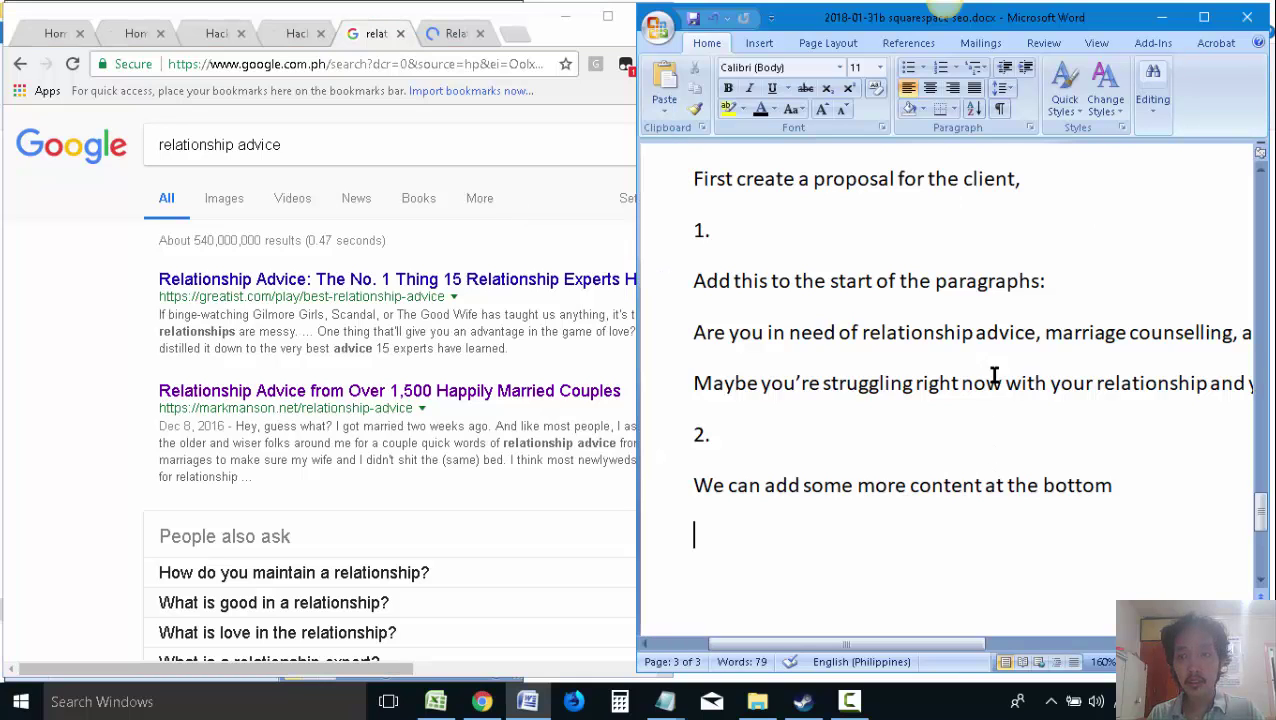
pyautogui.click(945, 18)
pyautogui.click(945, 17)
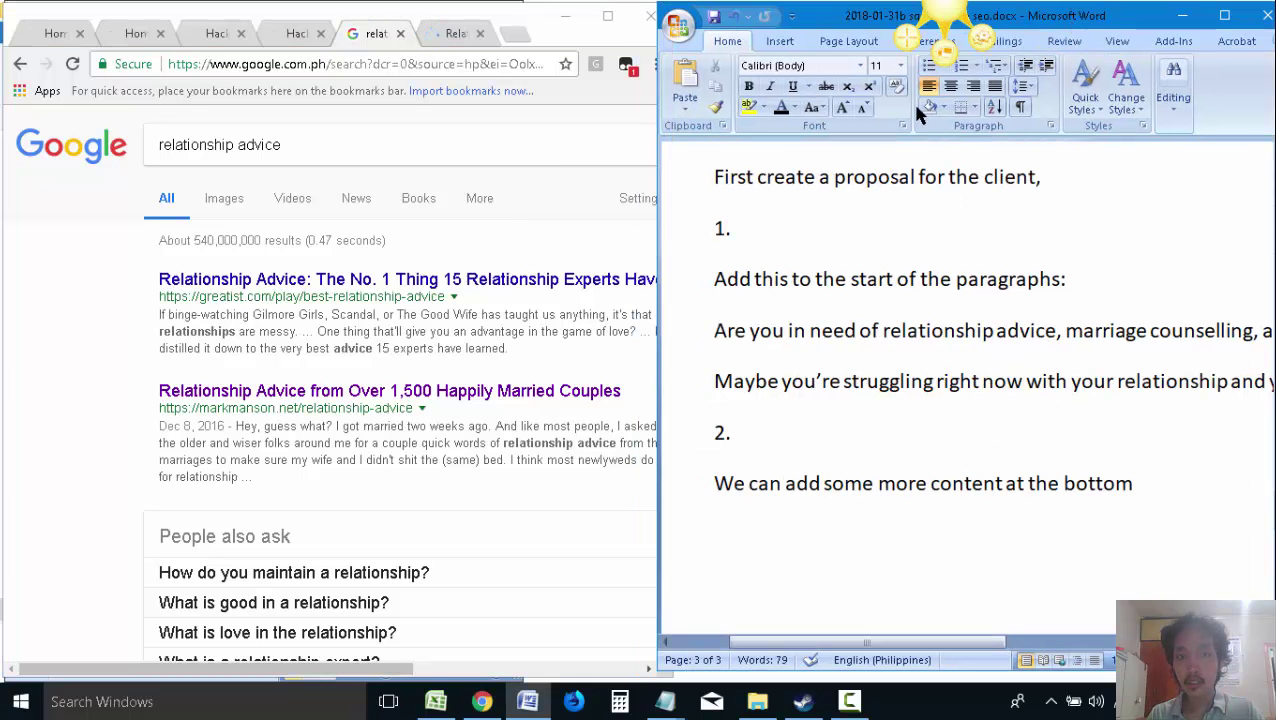
pyautogui.click(950, 11)
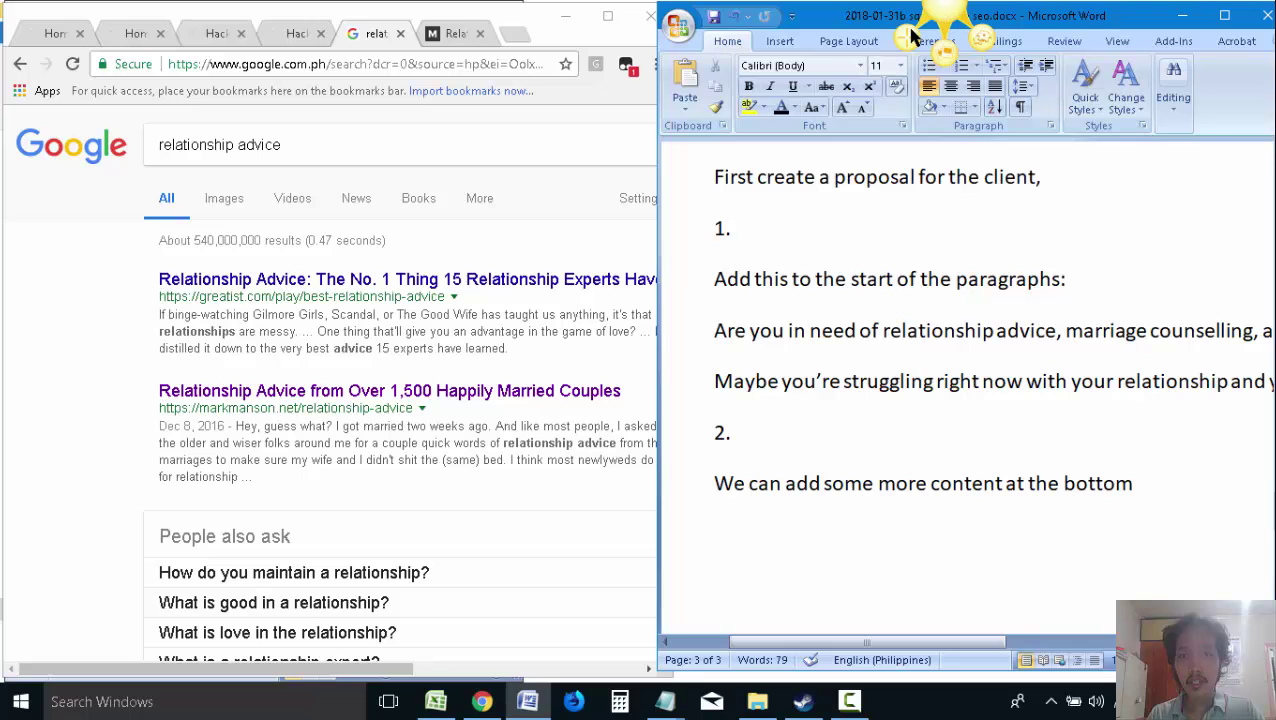
pyautogui.press('Print')
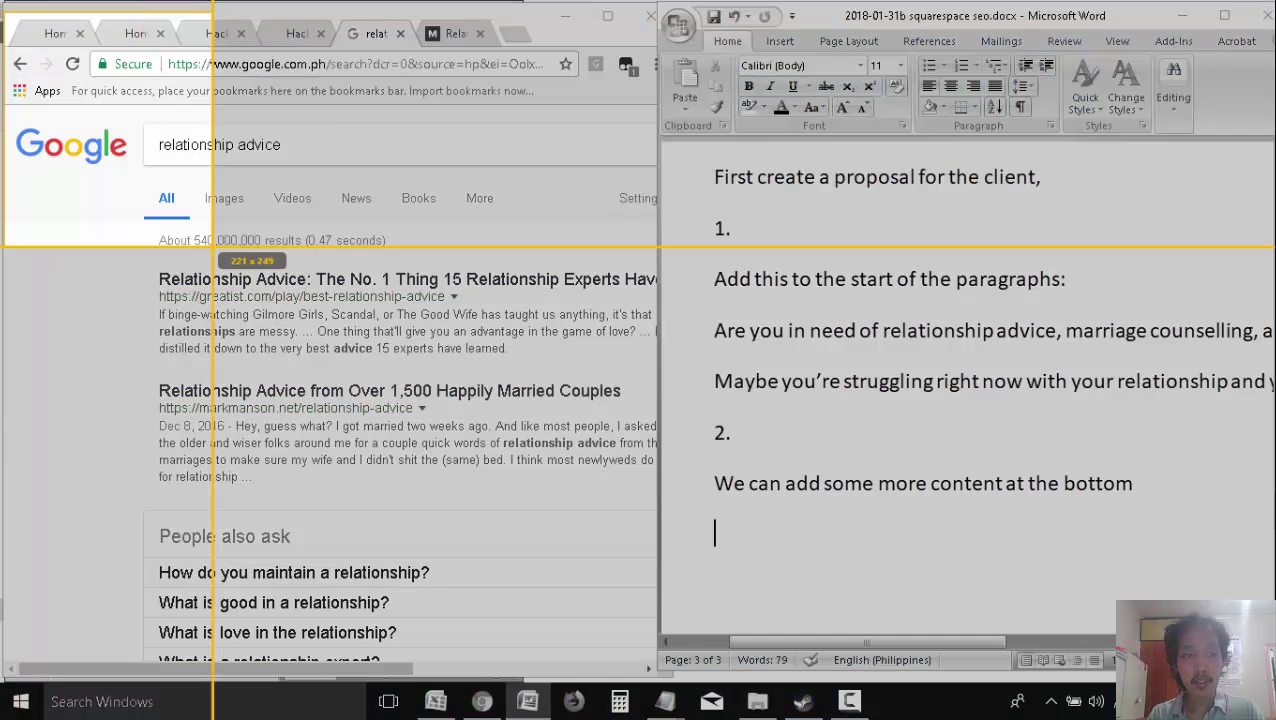
# Capture the Chrome results window, add red arrows at the search box and second result, and copy it
pyautogui.click(140, 370)
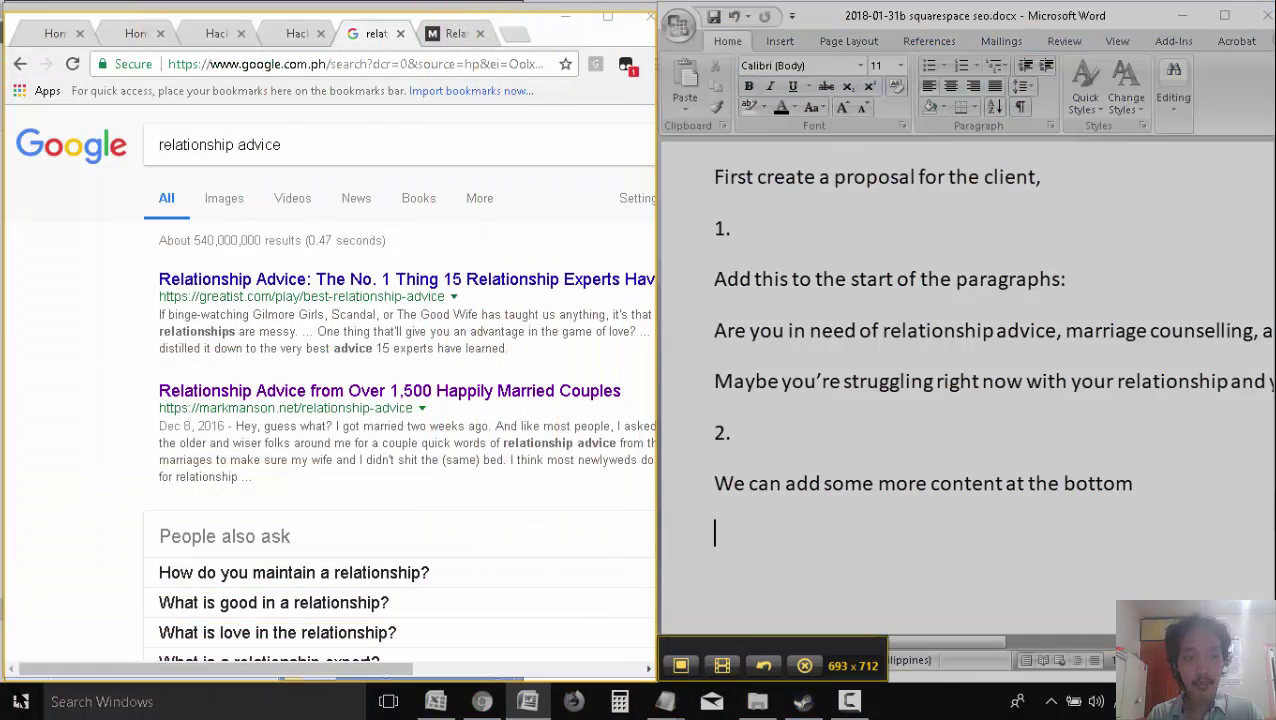
pyautogui.click(680, 665)
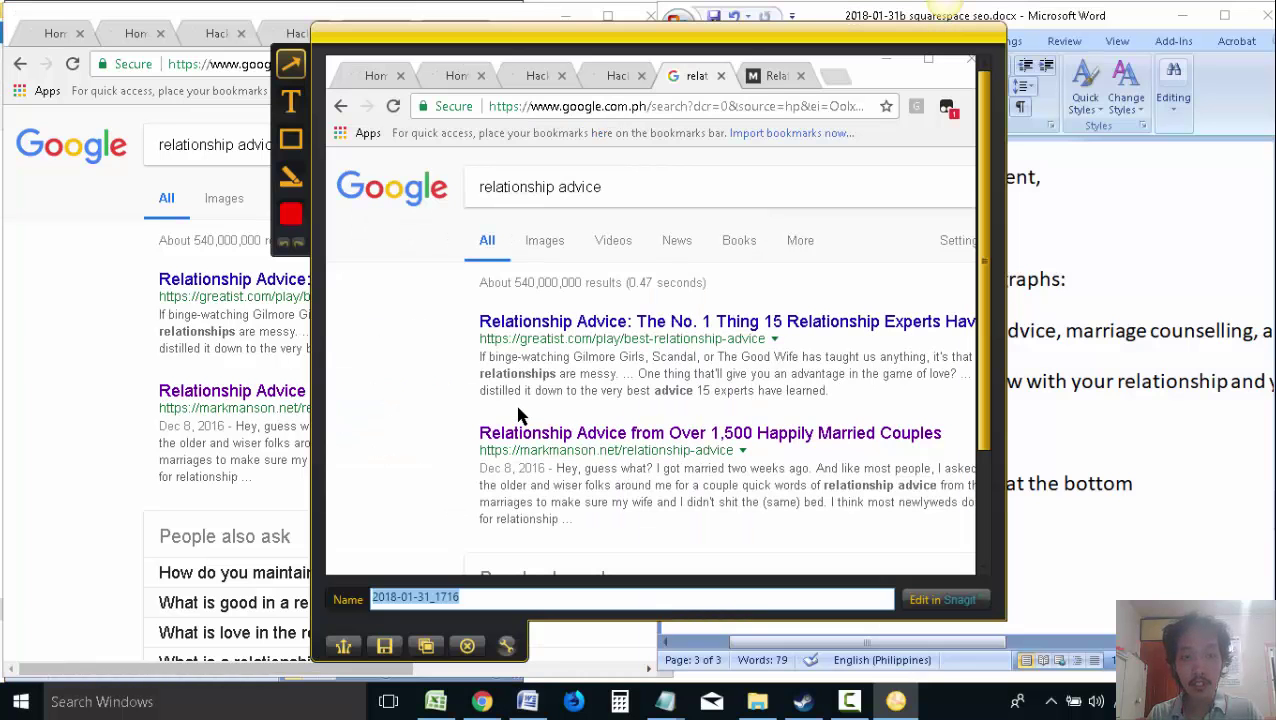
pyautogui.moveTo(427, 328)
pyautogui.mouseDown()
pyautogui.moveTo(475, 205)
pyautogui.moveTo(537, 199)
pyautogui.mouseUp()
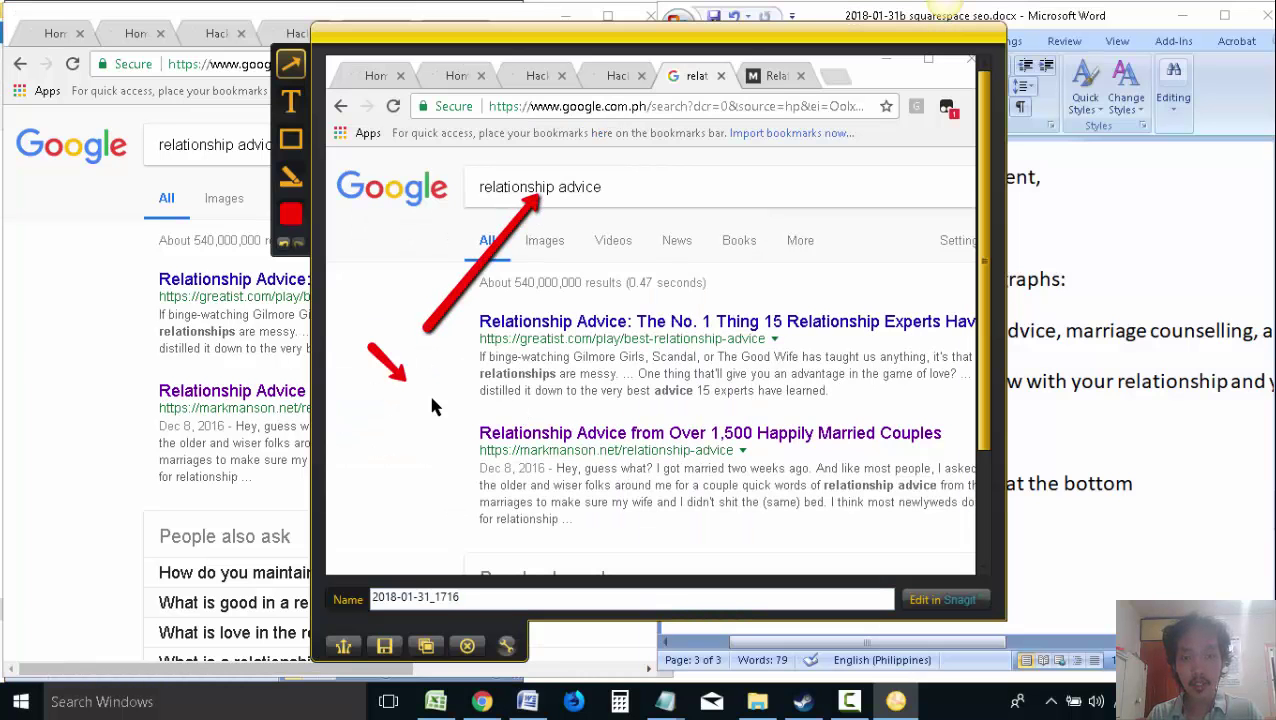
pyautogui.moveTo(432, 406); pyautogui.dragTo(470, 412)
pyautogui.click(425, 645)
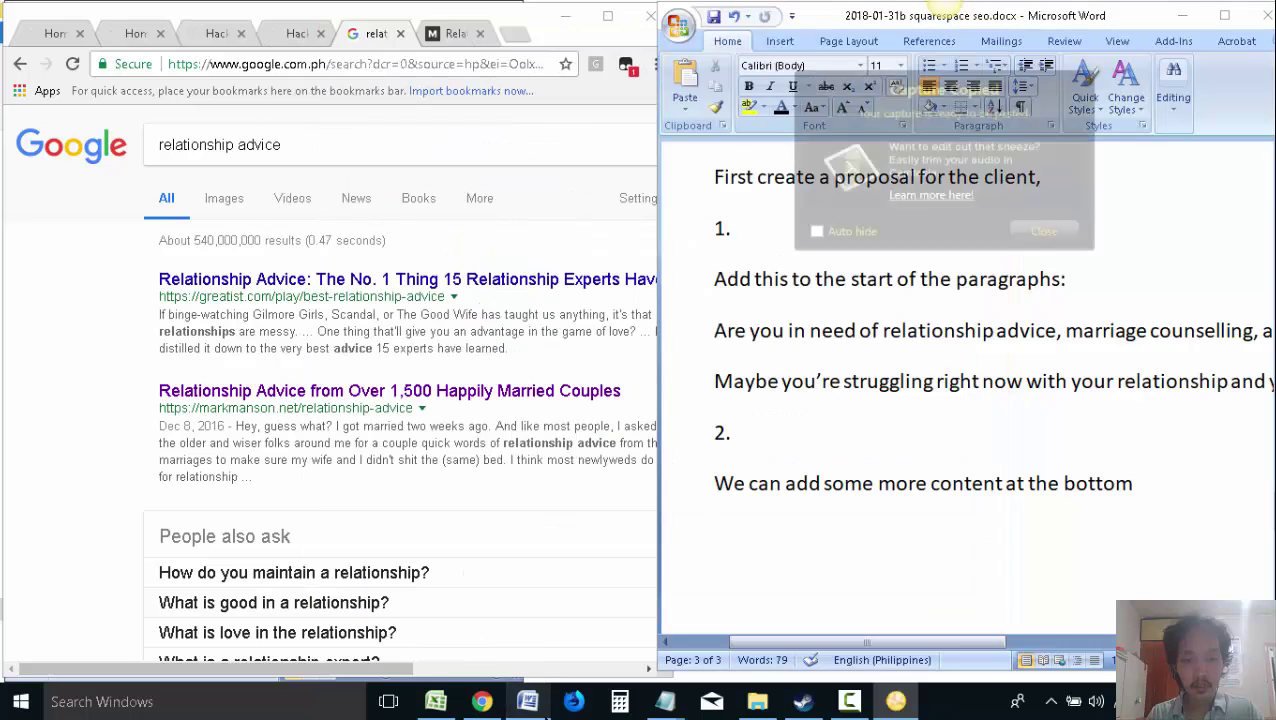
pyautogui.click(1043, 231)
pyautogui.click(527, 701)
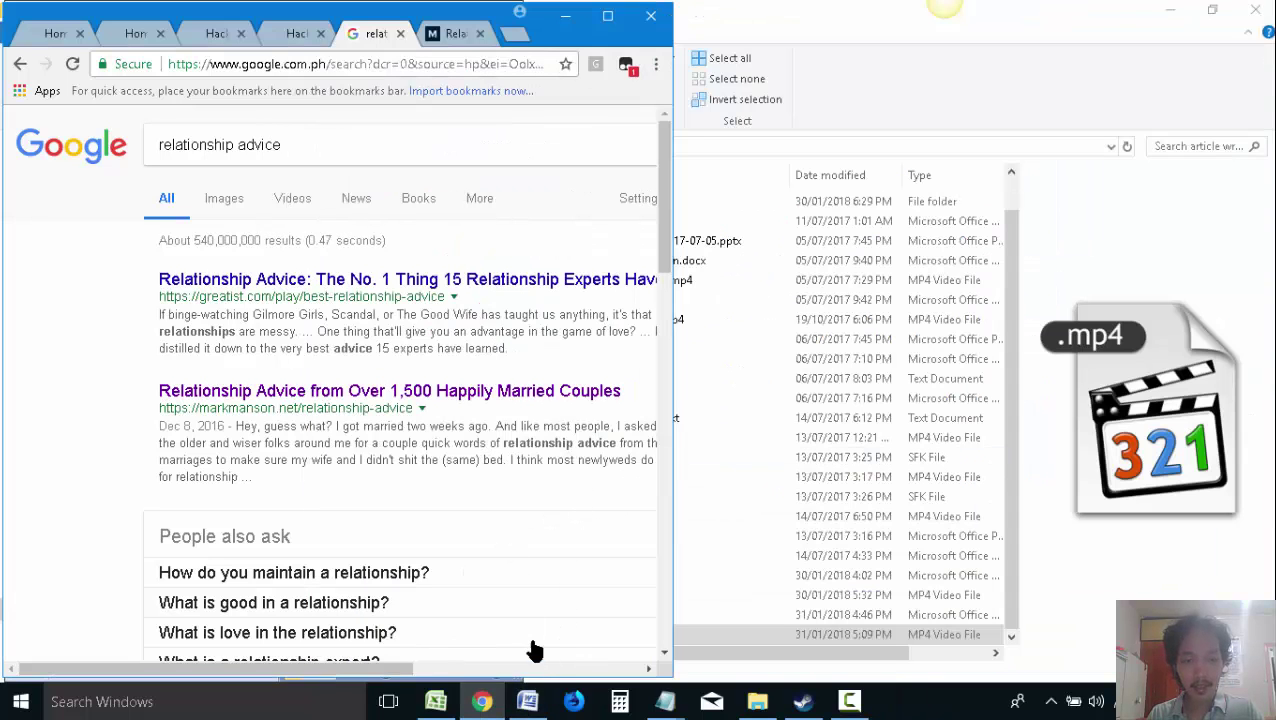
# In Word, type the note 'Research in Google for ideas on what content to write'
pyautogui.click(527, 701)
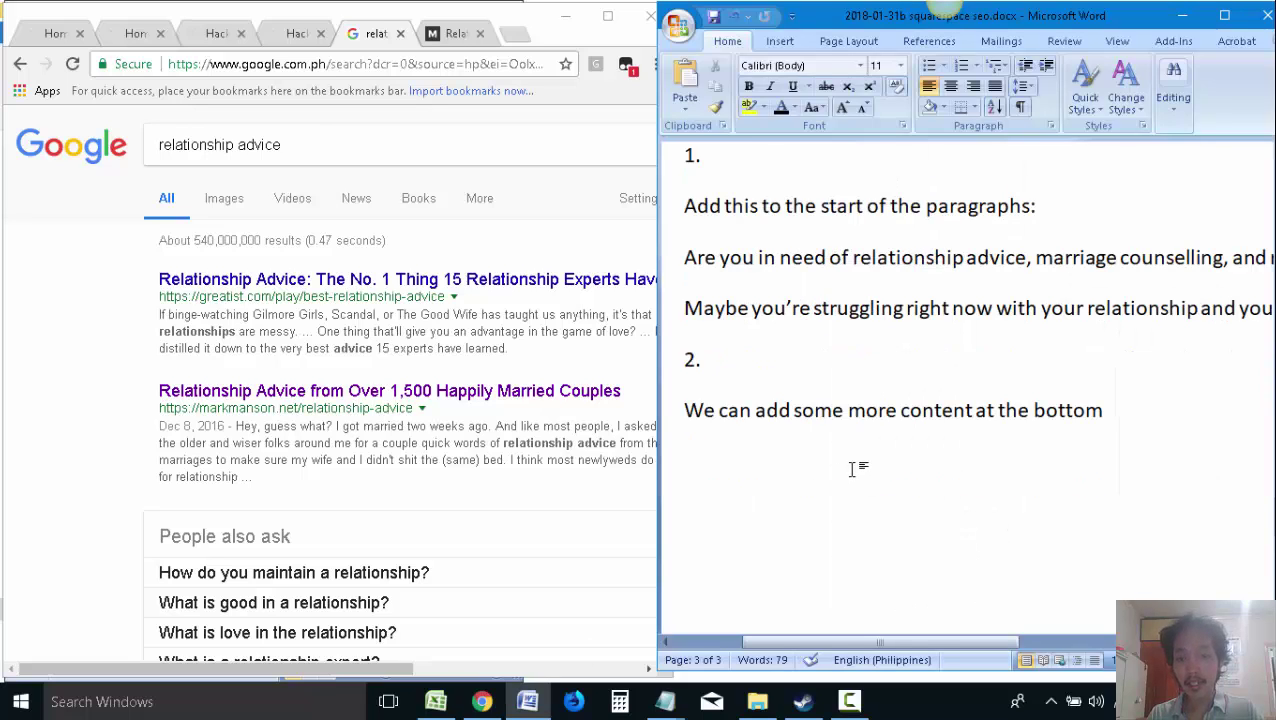
pyautogui.write('Resear')
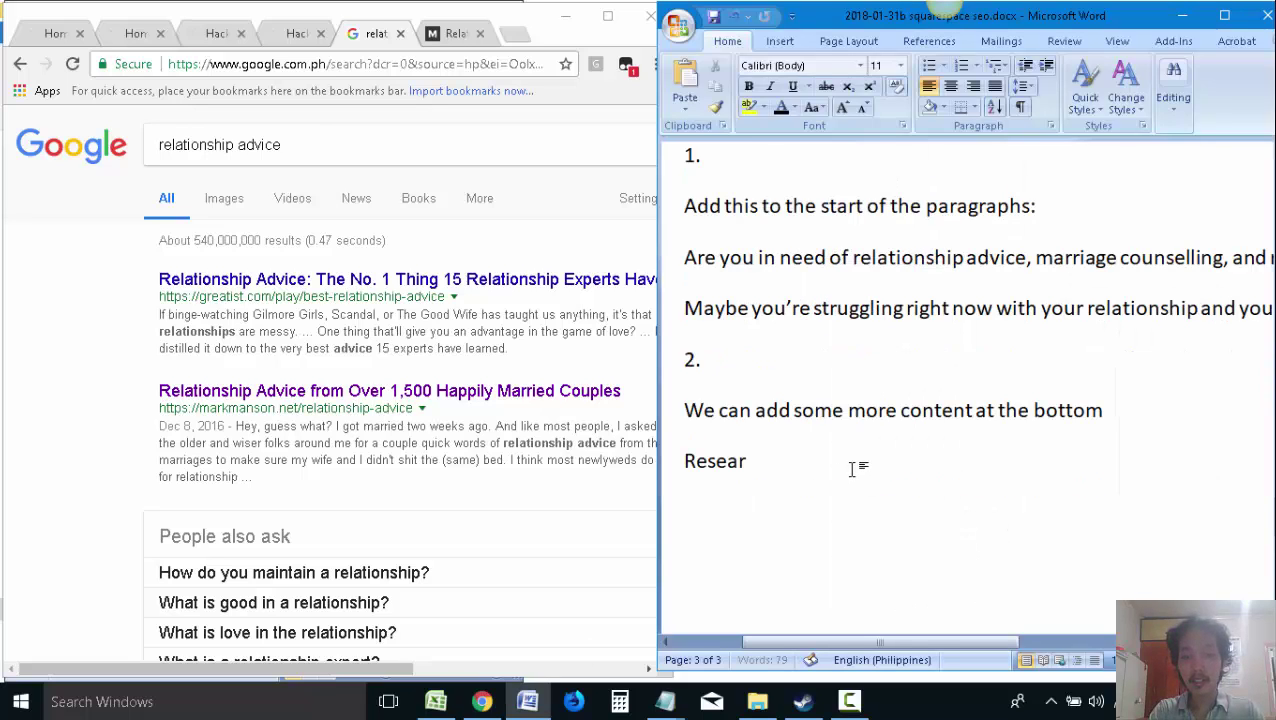
pyautogui.write('ch in Google for ide')
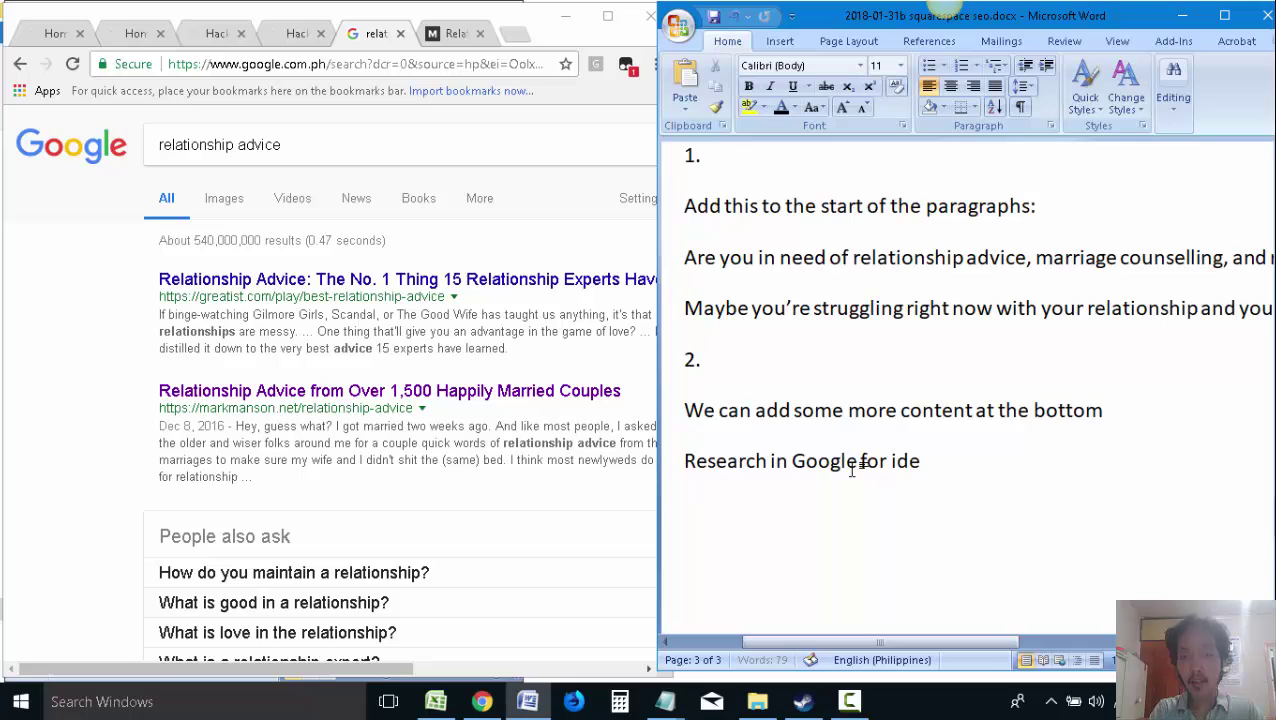
pyautogui.write('as on wht')
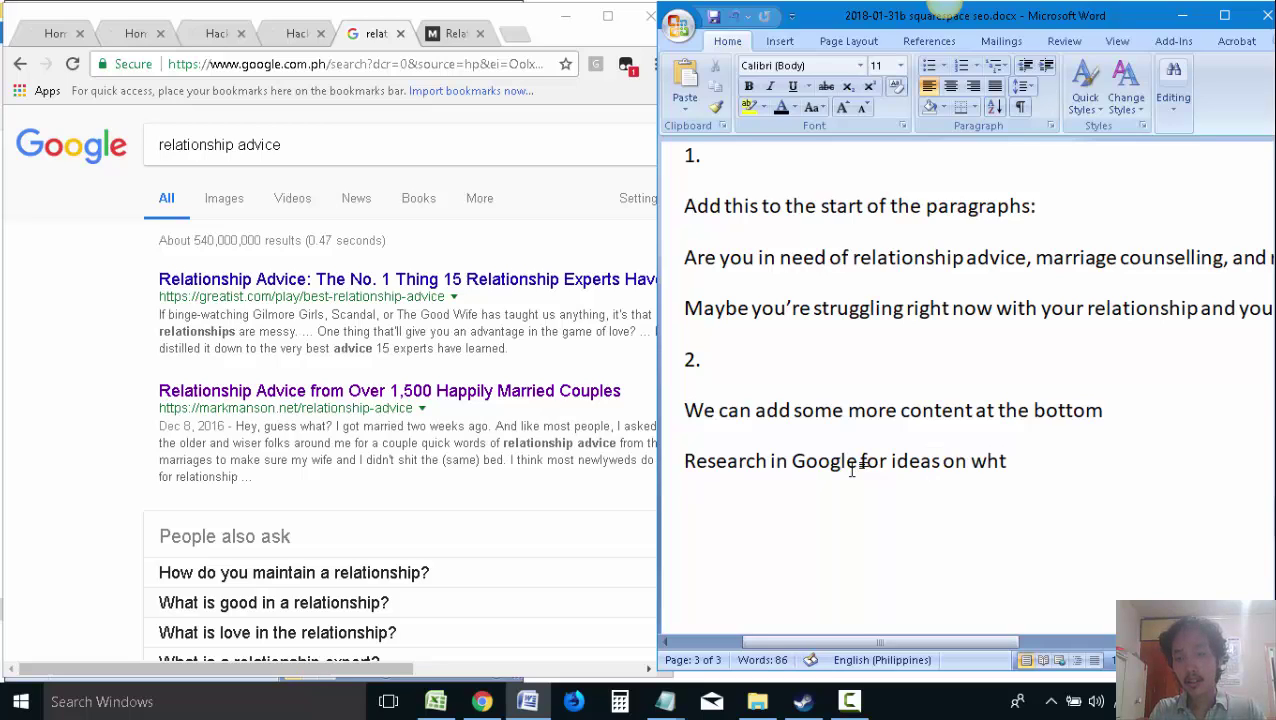
pyautogui.press('BackSpace')
pyautogui.write('at content to writ')
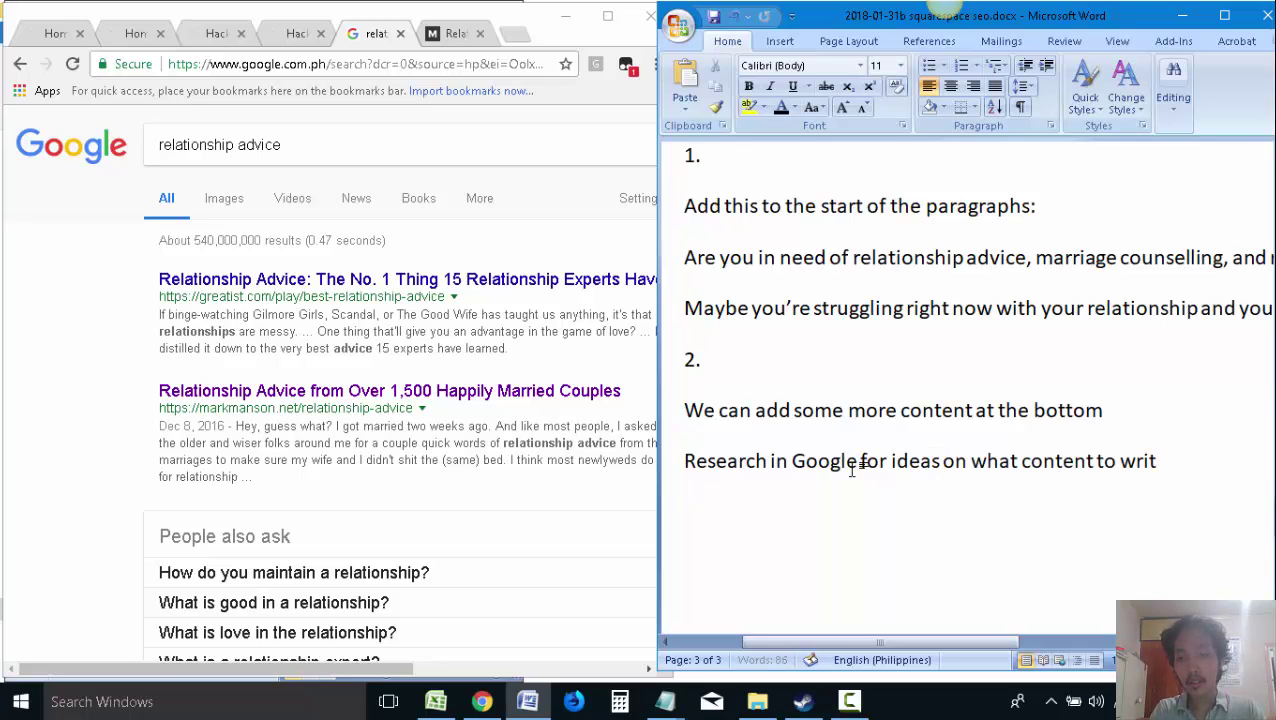
pyautogui.write('e')
pyautogui.press('Return')
# Paste the annotated search screenshot below the note, then open the married couples article in Chrome
pyautogui.hotkey('ctrl', 'v')
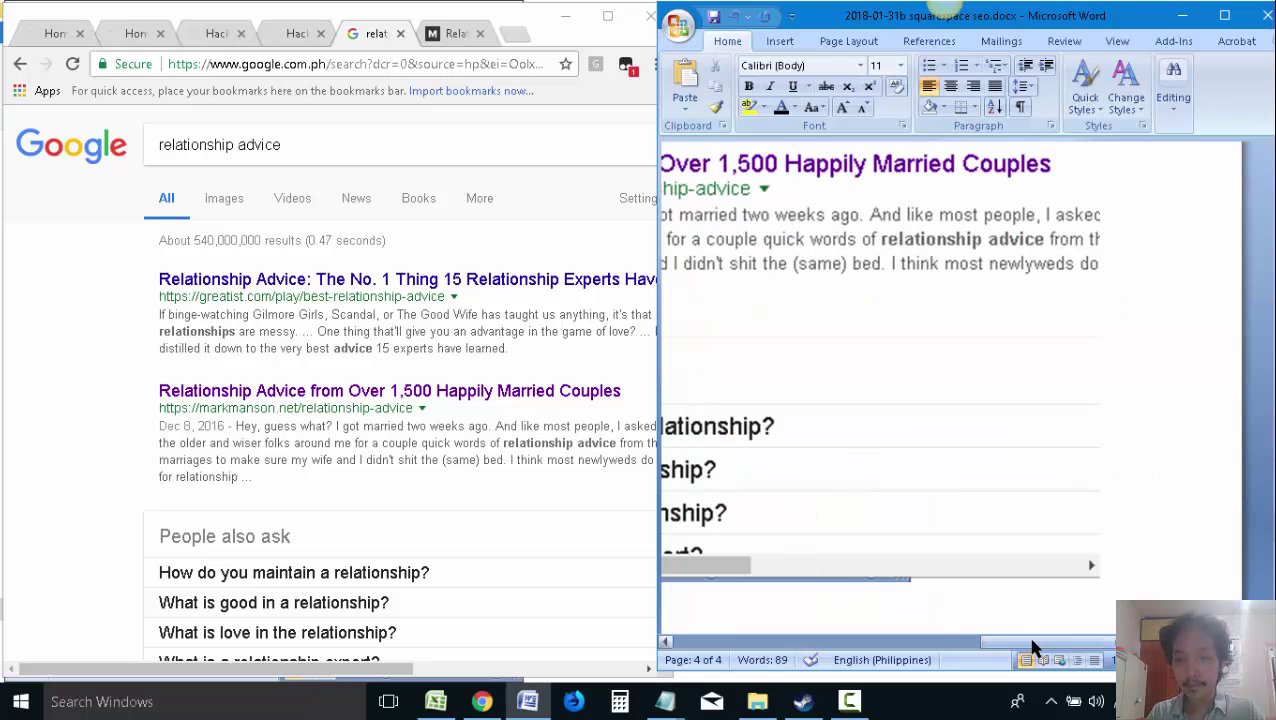
pyautogui.moveTo(1035, 648); pyautogui.dragTo(990, 645)
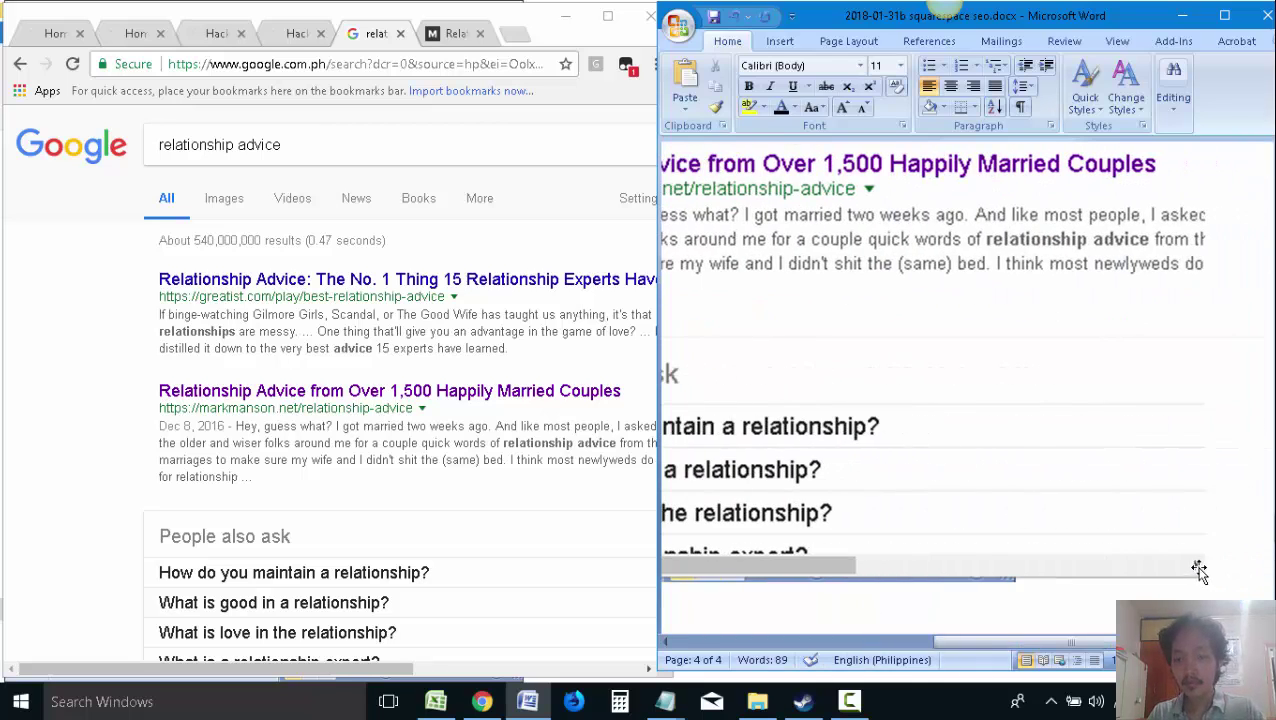
pyautogui.hscroll(-5, 1200, 570)
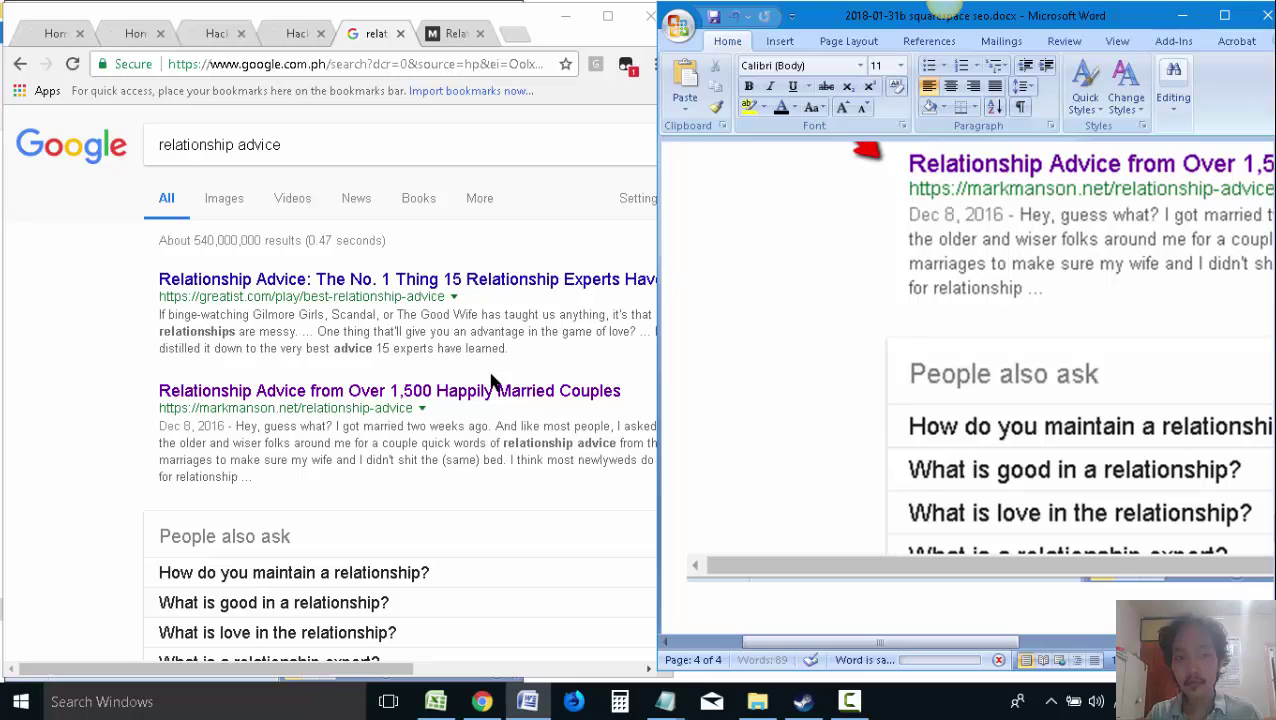
pyautogui.click(436, 452)
pyautogui.click(413, 399)
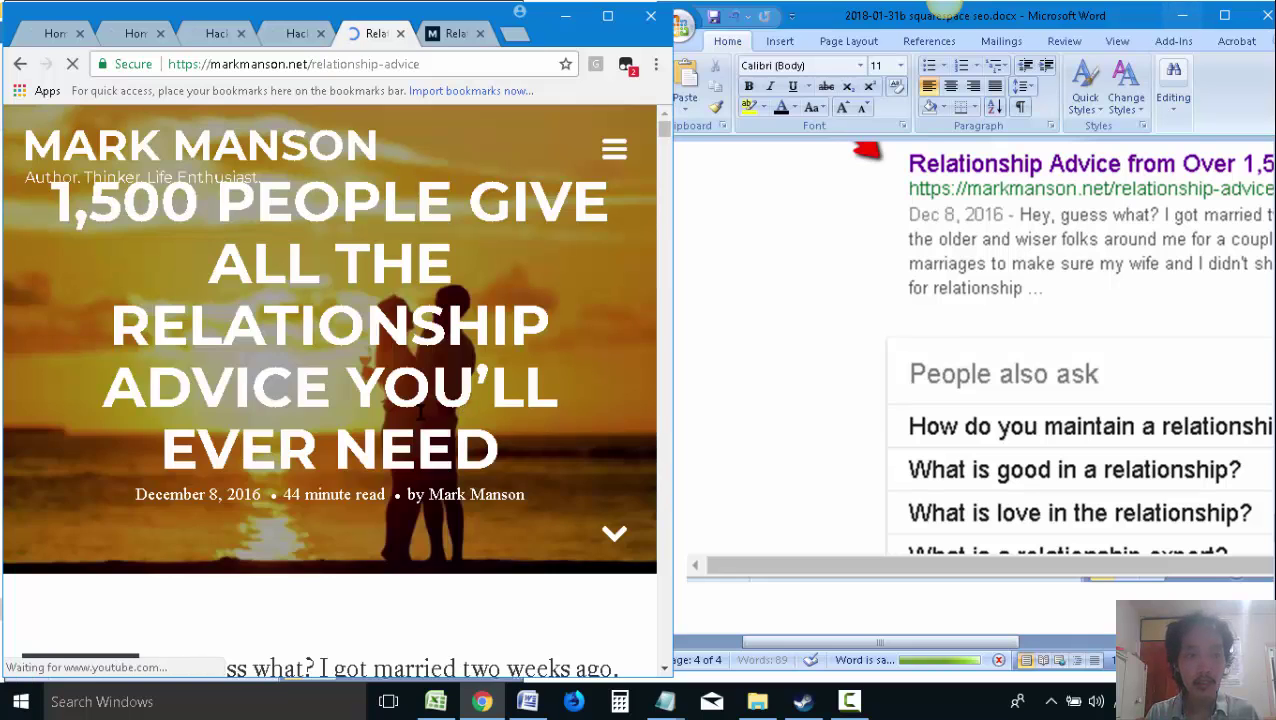
# Scroll into the married couples article, then switch to File Explorer and maximize it
pyautogui.scroll(-3, 425, 380)
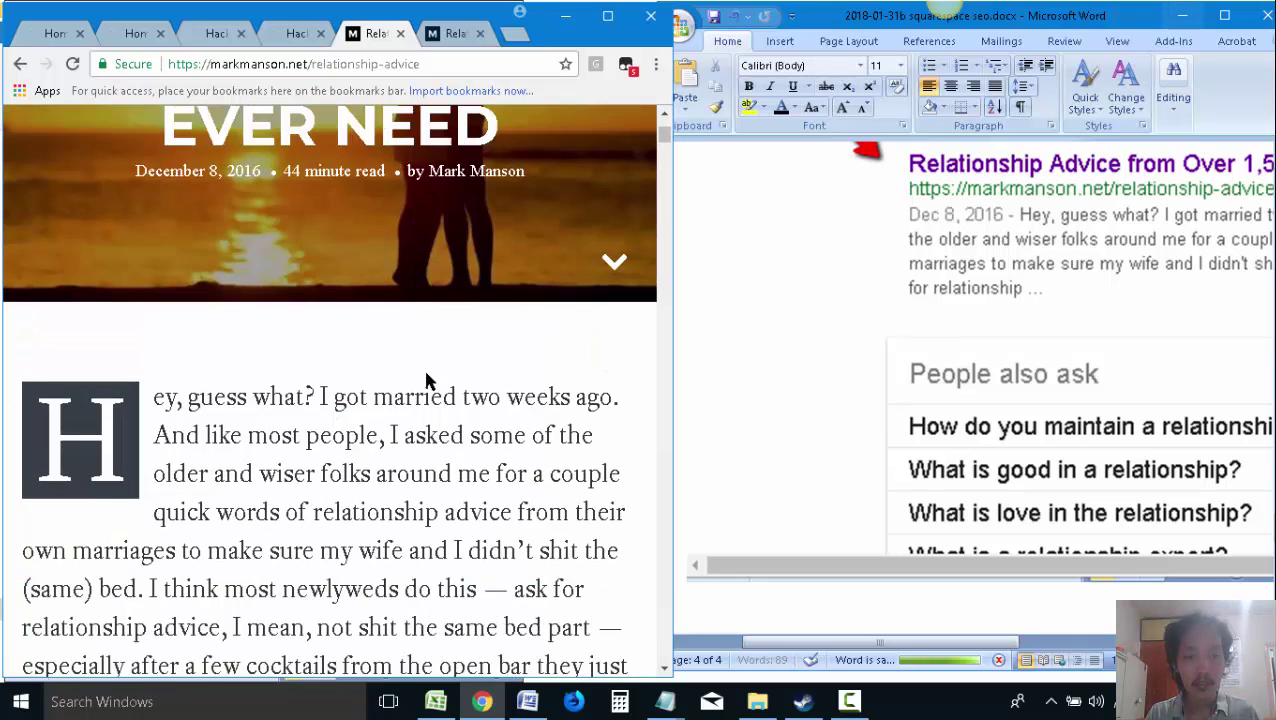
pyautogui.scroll(-2, 425, 380)
pyautogui.hotkey('alt', 'Tab')
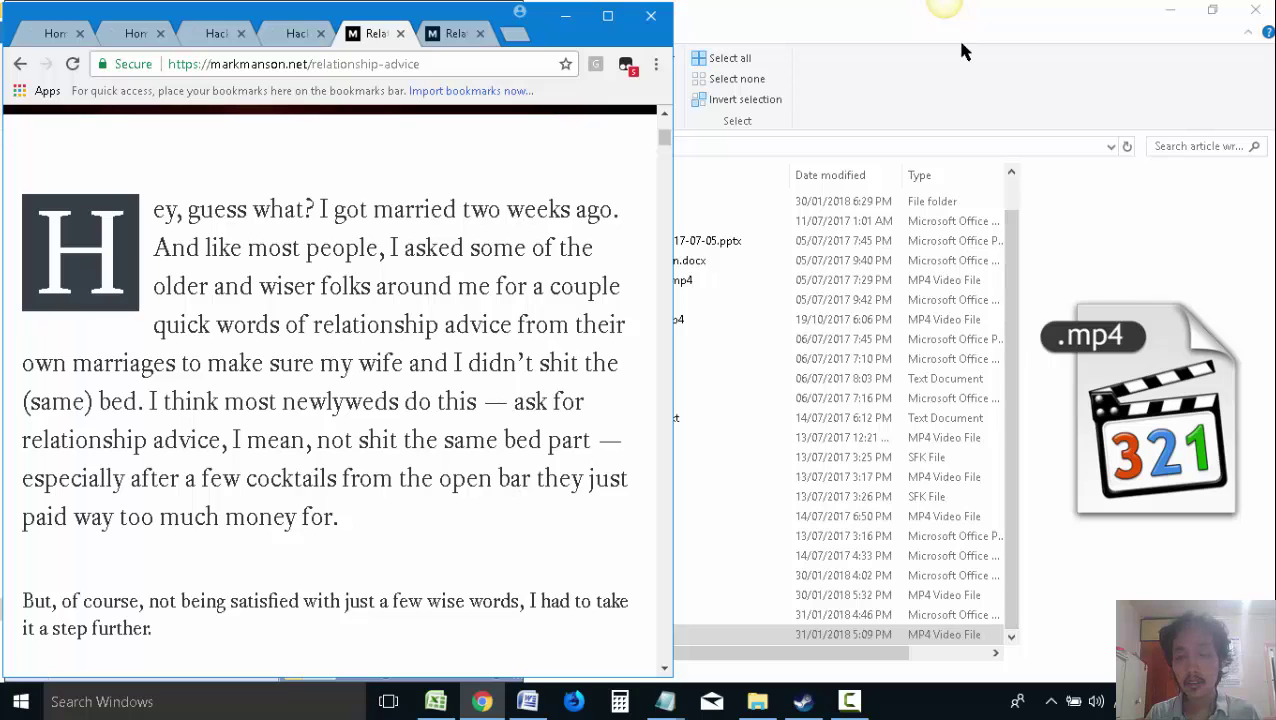
pyautogui.doubleClick(1068, 34)
pyautogui.scroll(1, 600, 432)
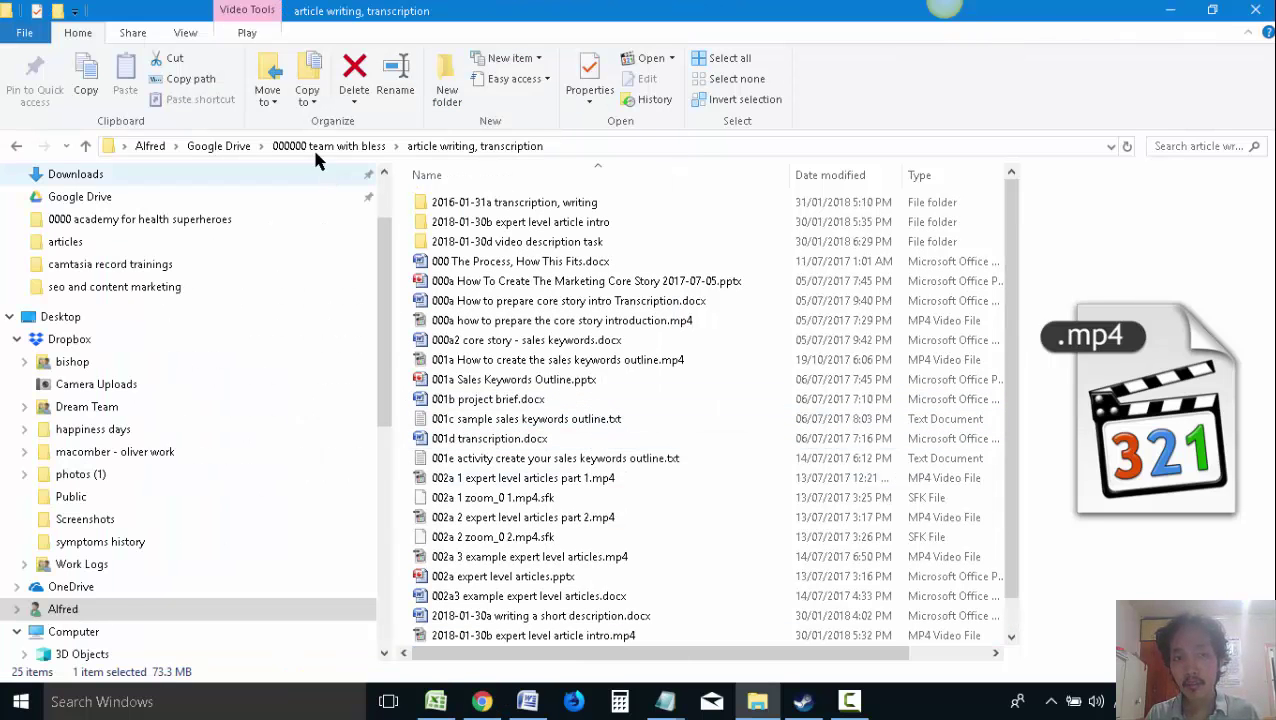
# Go from Google Drive into the client's folder and open the 002h THE_RELATIONSHIP_ROADMAP PDF
pyautogui.click(218, 146)
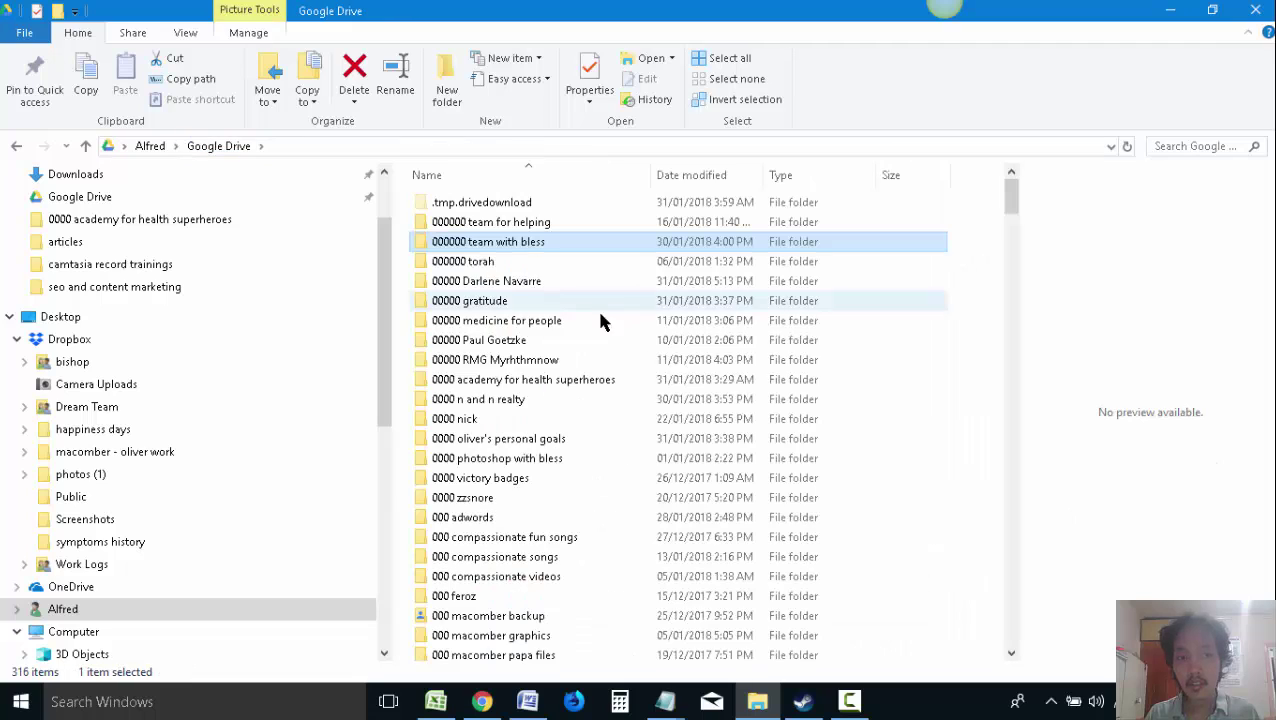
pyautogui.doubleClick(500, 283)
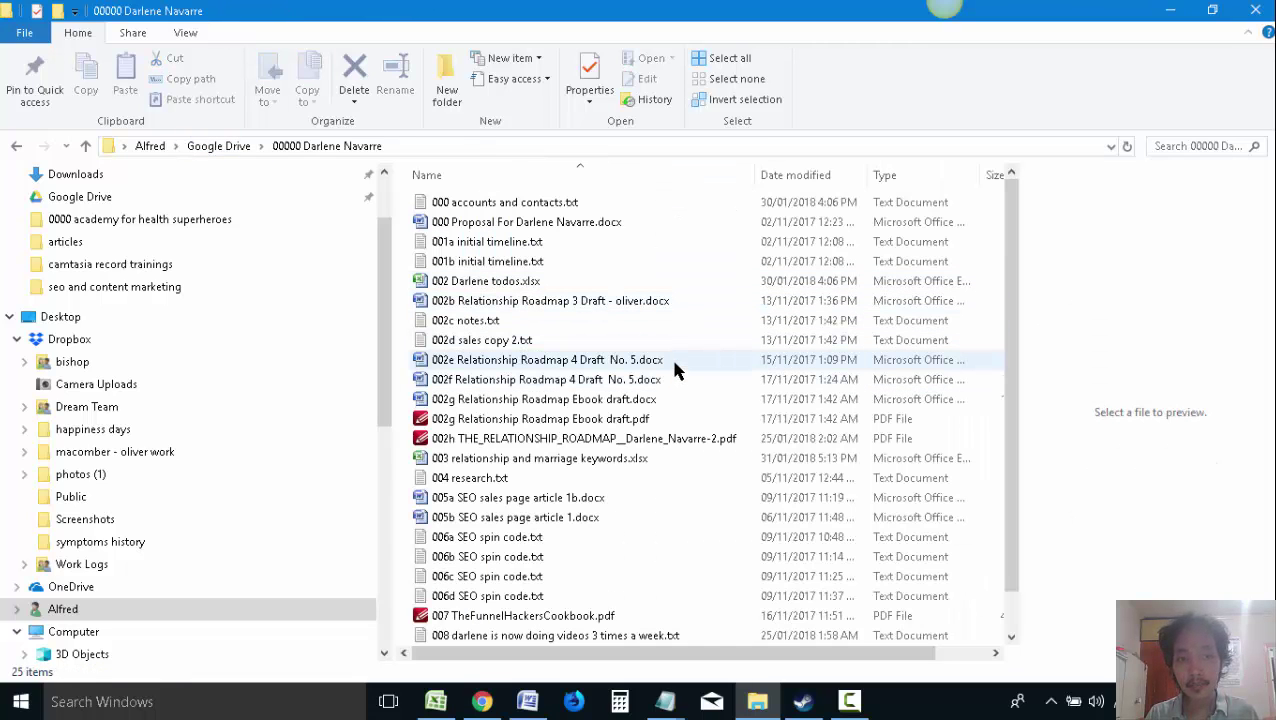
pyautogui.click(621, 382)
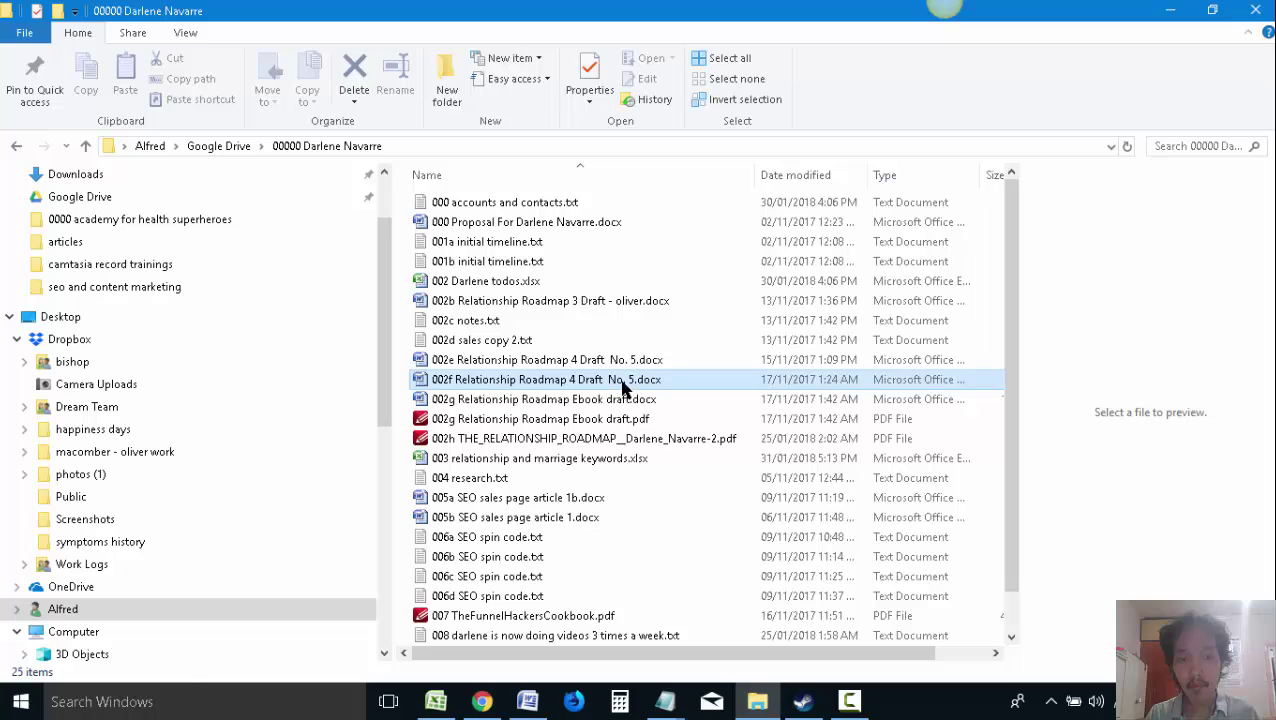
pyautogui.click(579, 422)
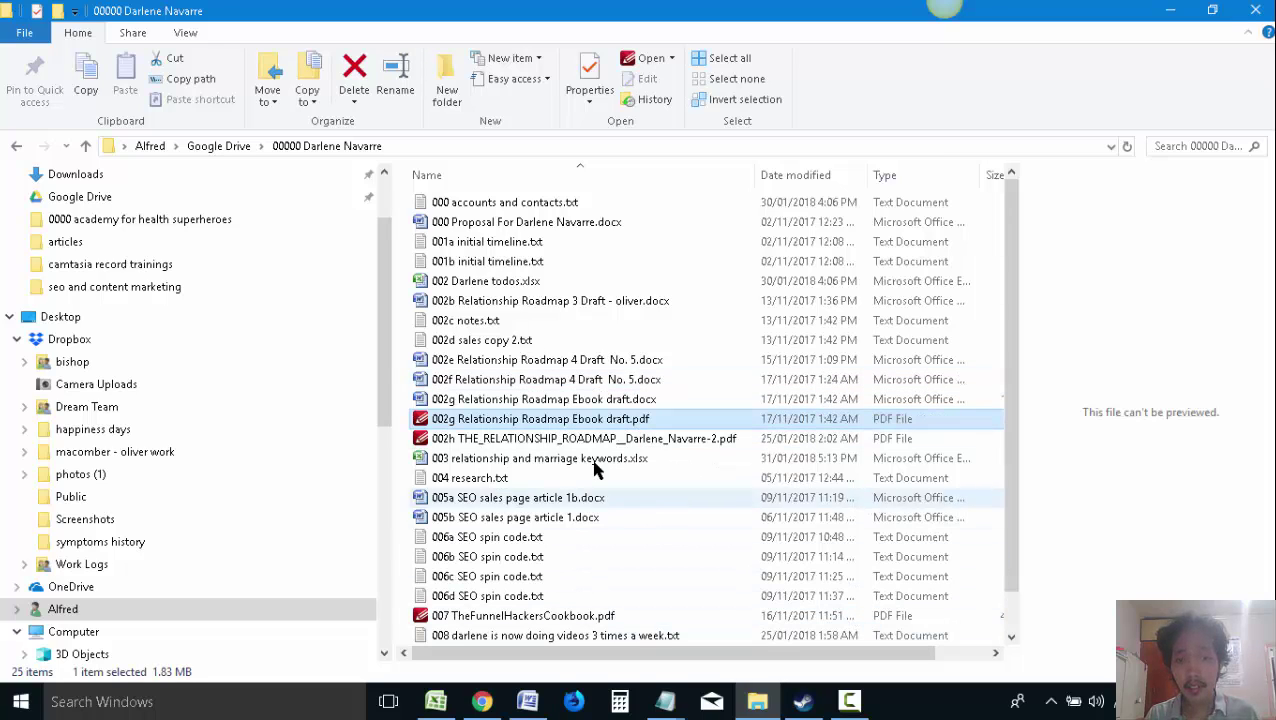
pyautogui.click(580, 442)
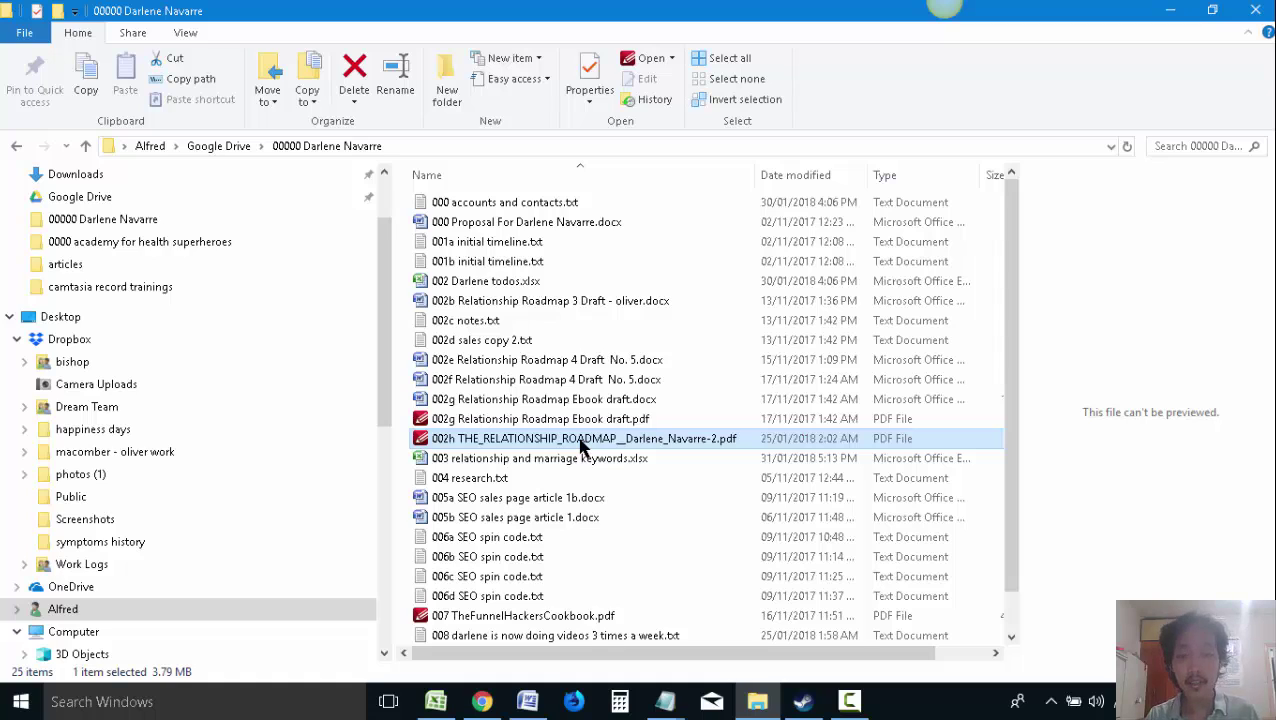
pyautogui.doubleClick(600, 445)
# Maximize PDF-XChange Editor and scroll to the 'My Story' section on page 5
pyautogui.scroll(3, 763, 356)
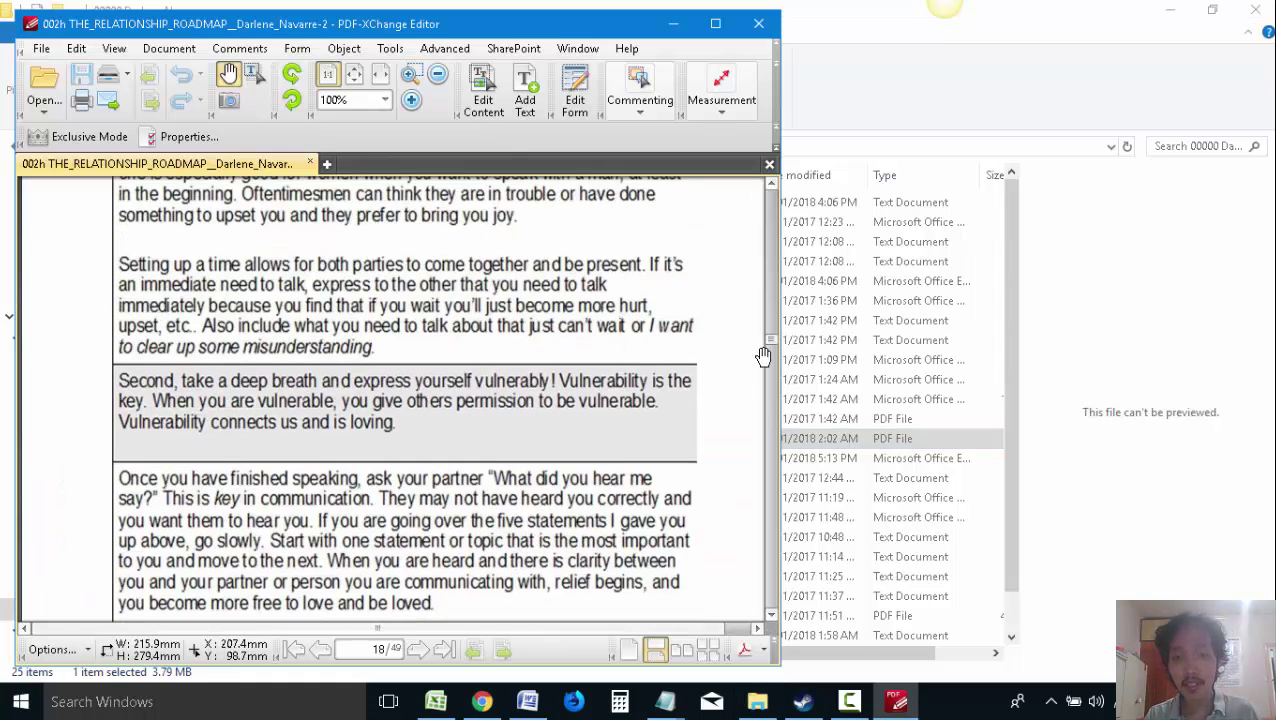
pyautogui.moveTo(770, 350); pyautogui.dragTo(770, 185)
pyautogui.click(715, 23)
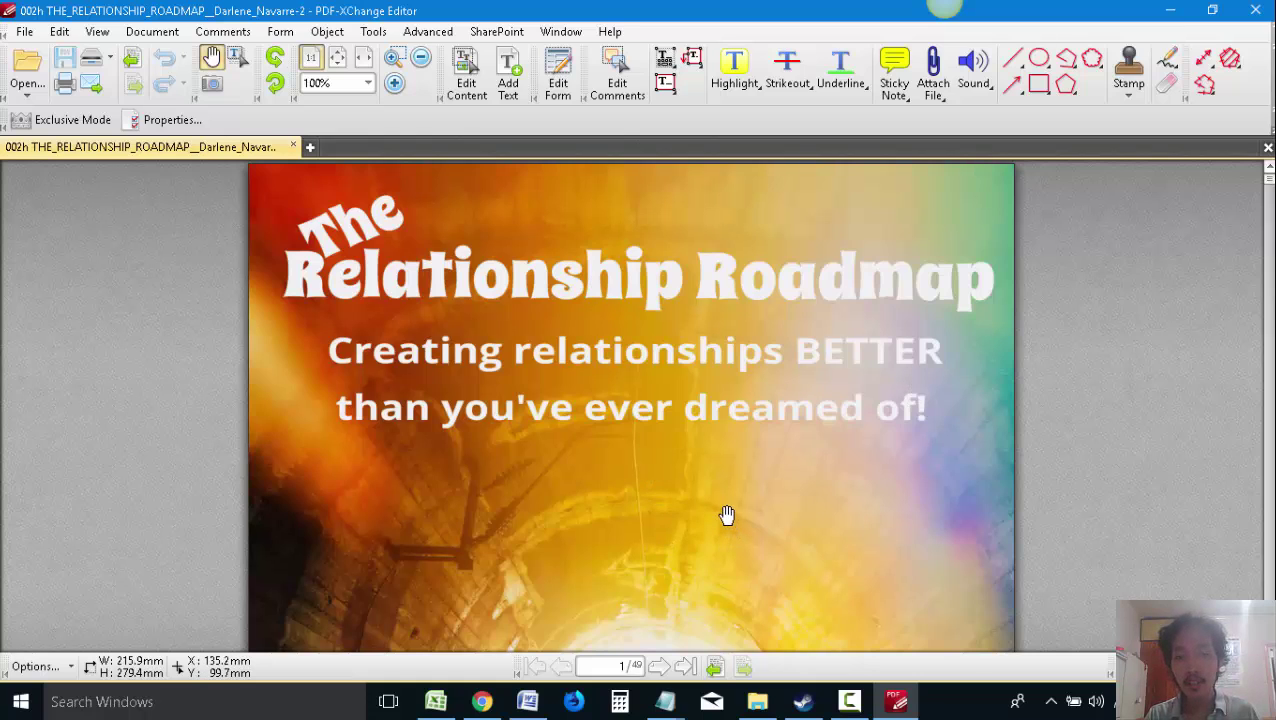
pyautogui.scroll(-10, 704, 514)
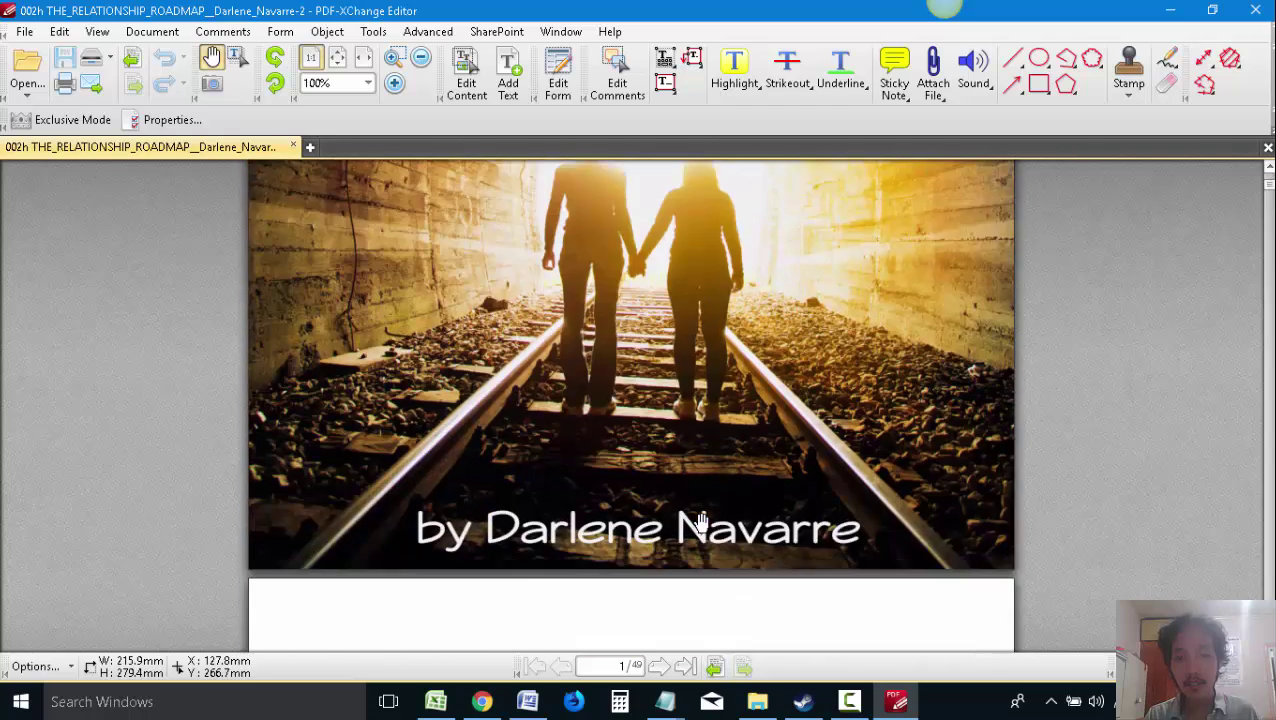
pyautogui.scroll(-15, 717, 529)
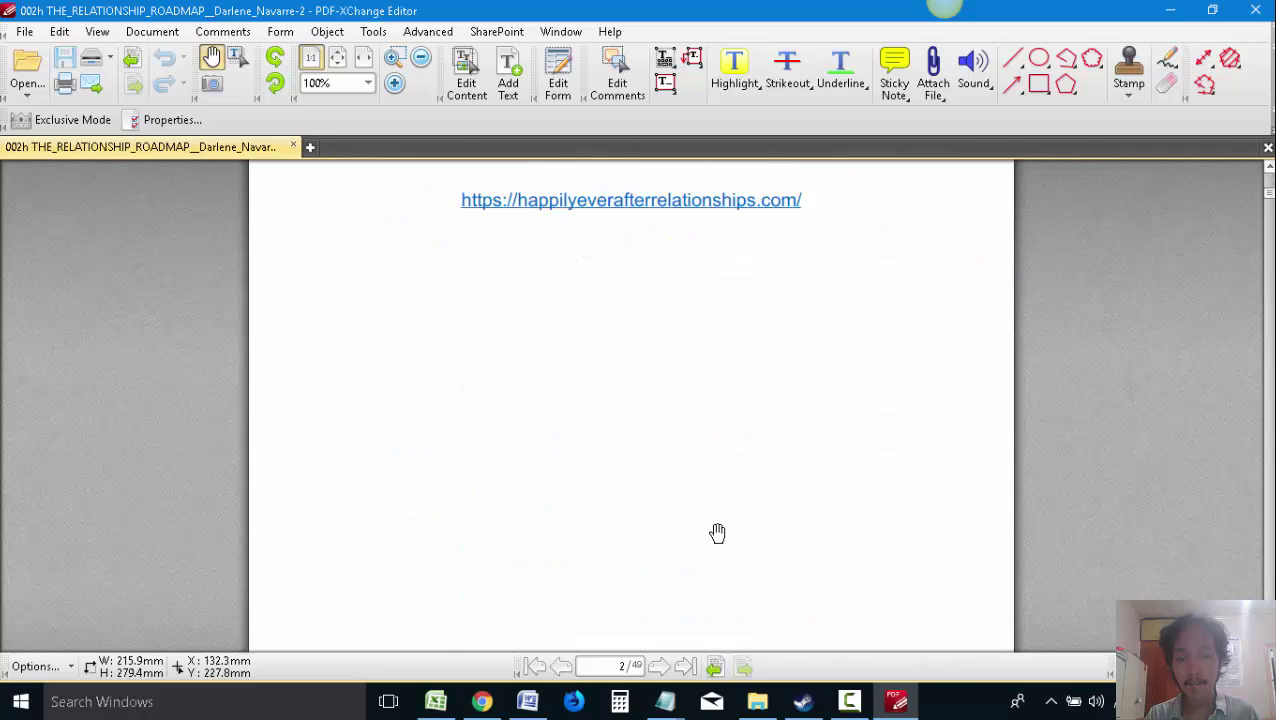
pyautogui.scroll(-15, 848, 546)
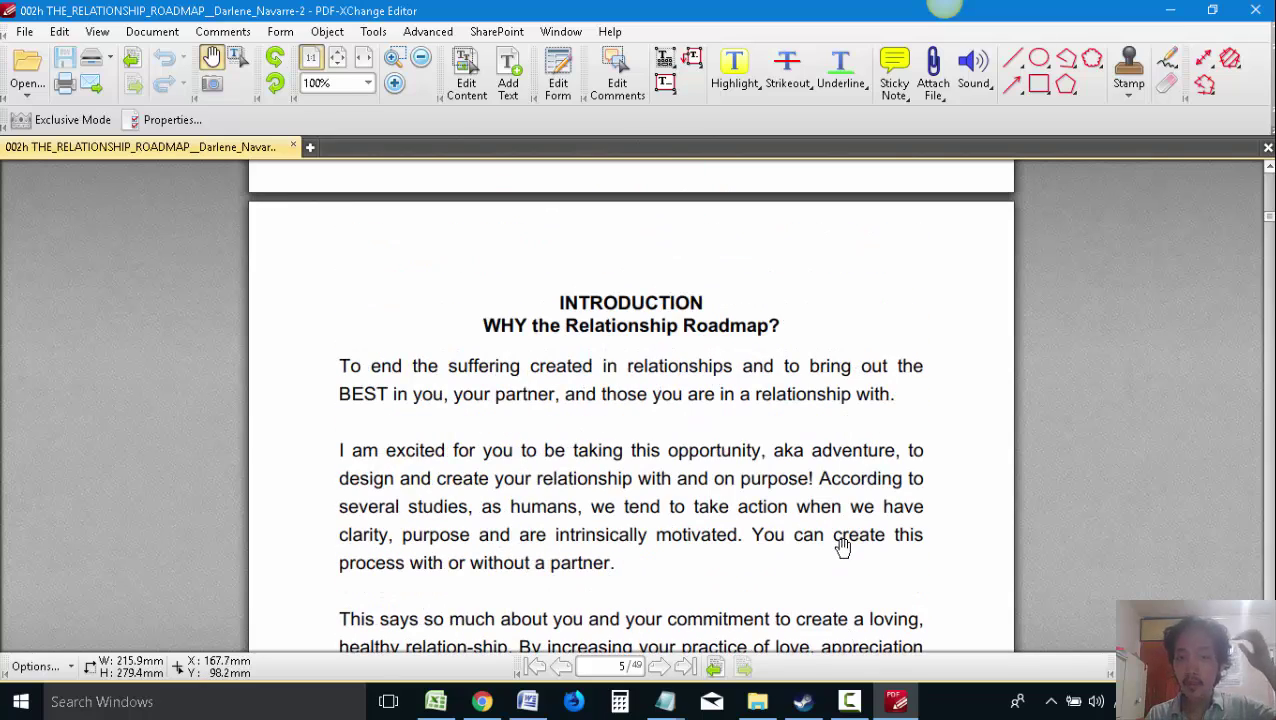
pyautogui.scroll(-8, 843, 546)
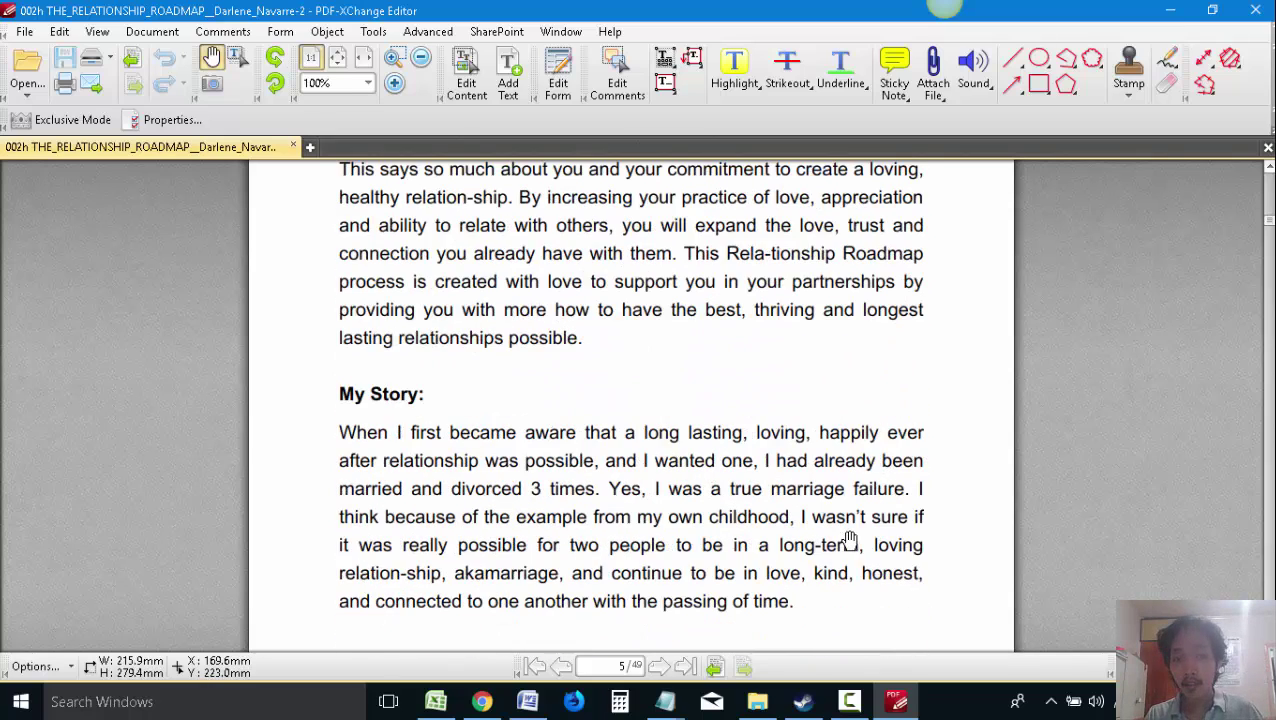
pyautogui.scroll(-2, 845, 539)
pyautogui.scroll(-1, 800, 510)
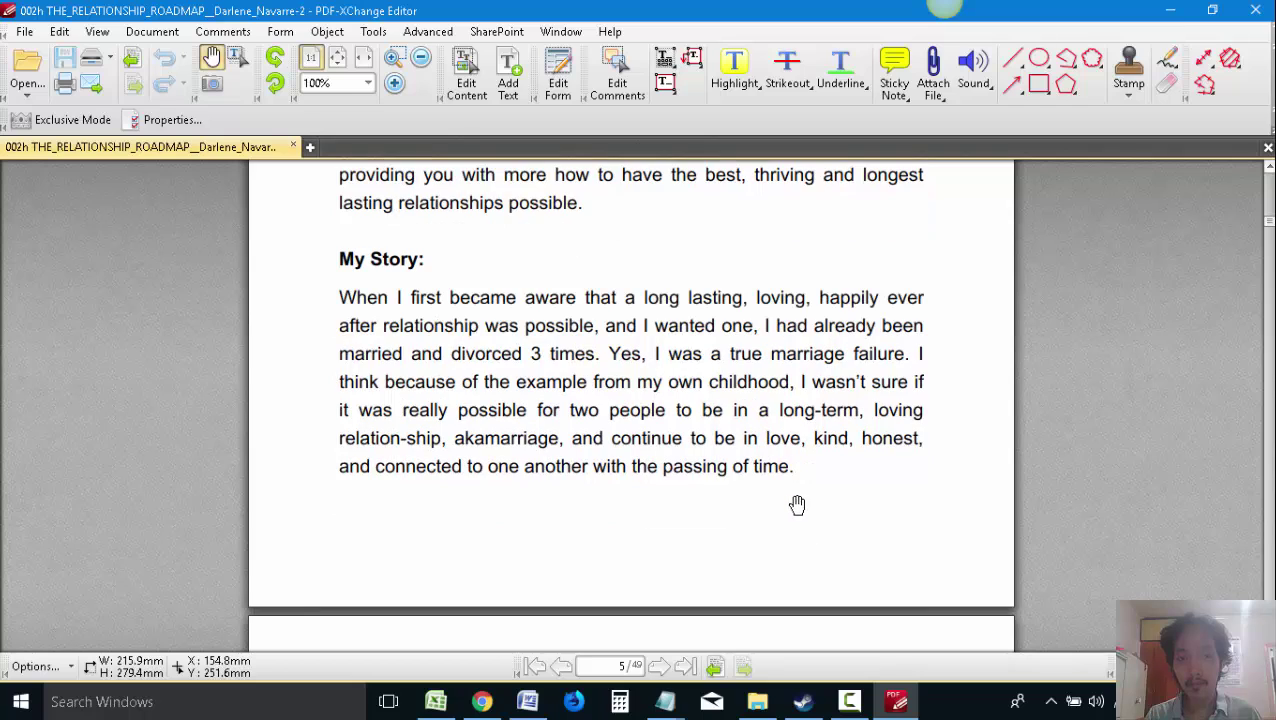
pyautogui.scroll(-1, 800, 511)
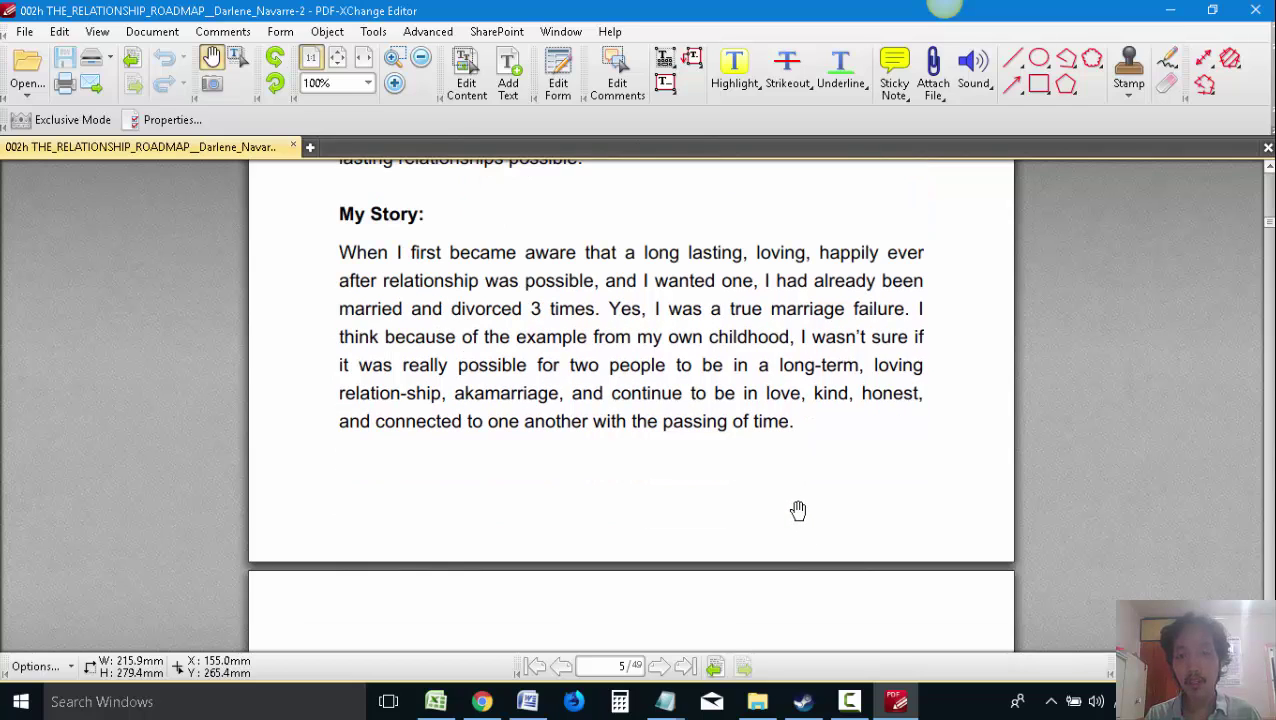
# Select and copy the entire 'My Story' passage using Add Text editing, then return to Word
pyautogui.click(515, 80)
pyautogui.click(352, 226)
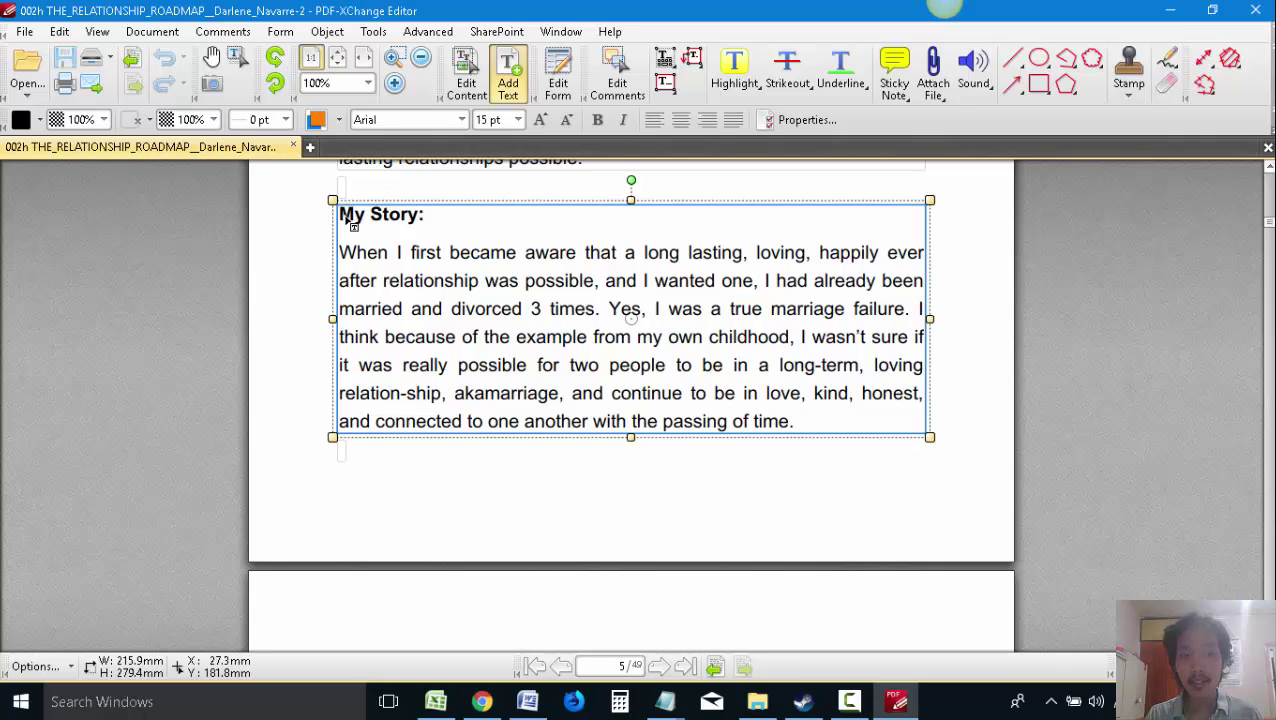
pyautogui.click(500, 392)
pyautogui.scroll(-1, 720, 430)
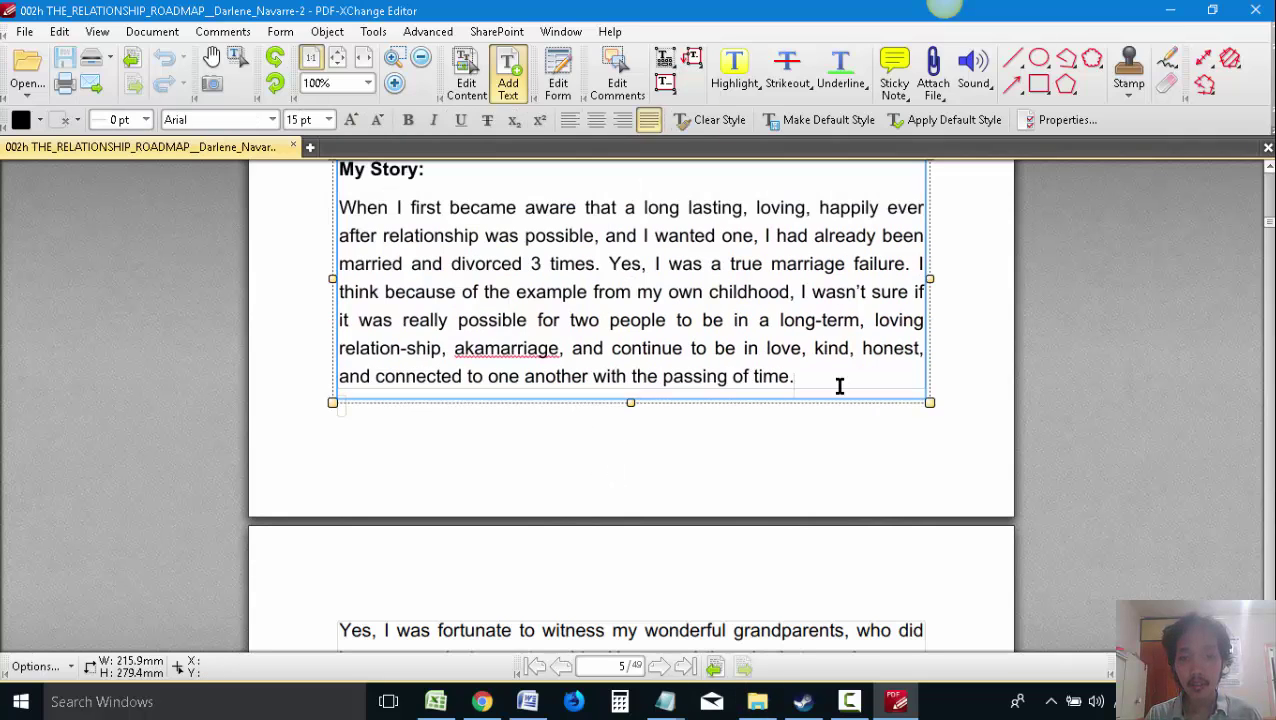
pyautogui.moveTo(829, 379); pyautogui.dragTo(340, 173)
pyautogui.hotkey('ctrl', 'c')
pyautogui.click(527, 701)
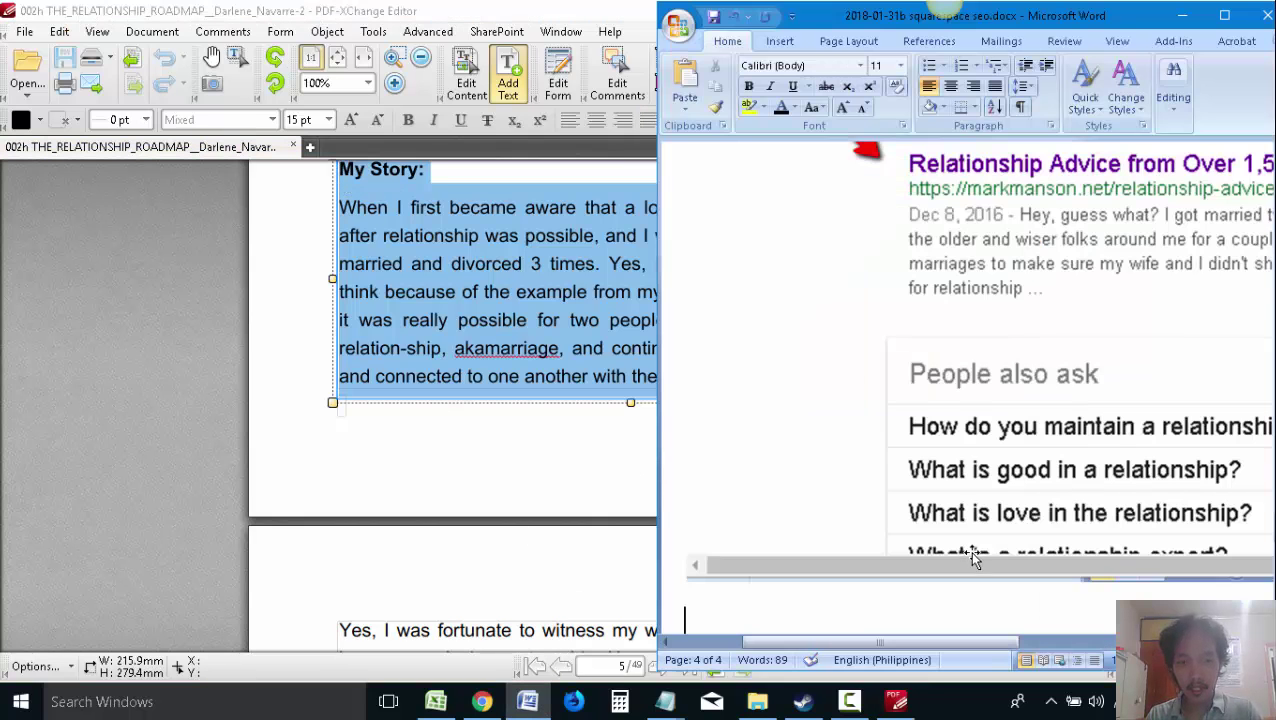
# Maximize Word and add notes below the screenshot to study other competitors and check the client's own book
pyautogui.click(1224, 15)
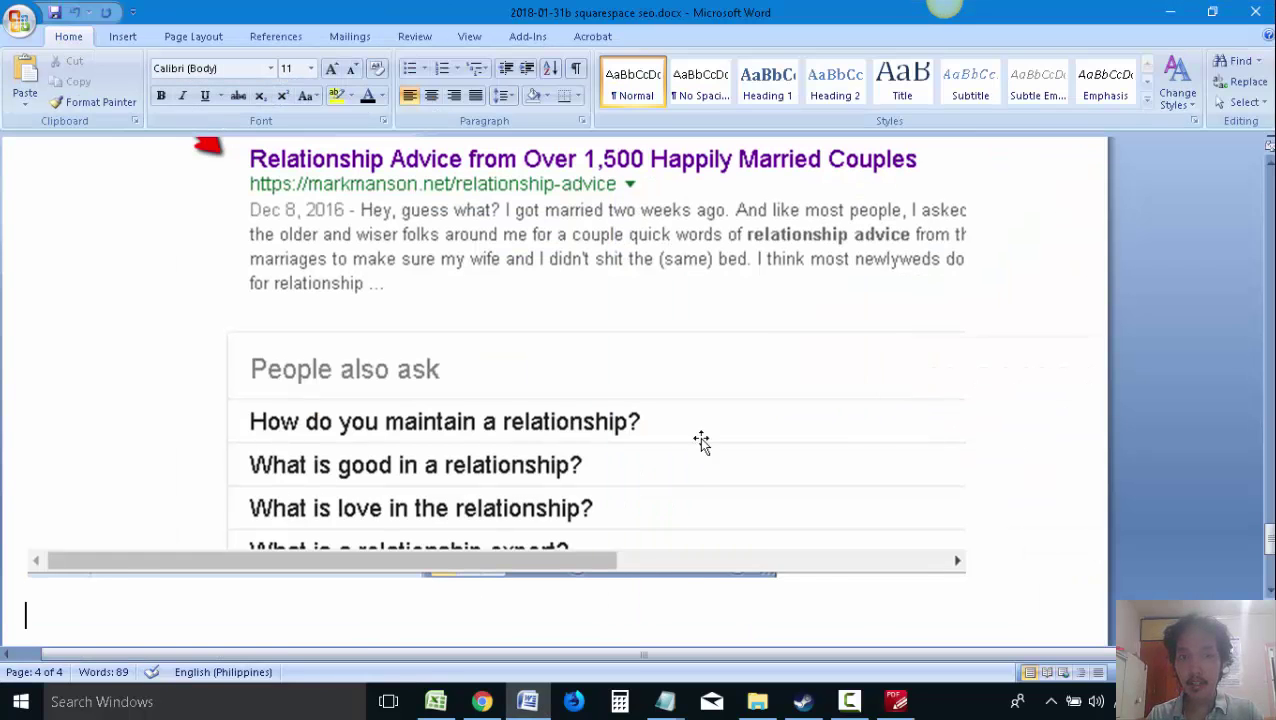
pyautogui.scroll(-3, 659, 537)
pyautogui.scroll(10, 661, 530)
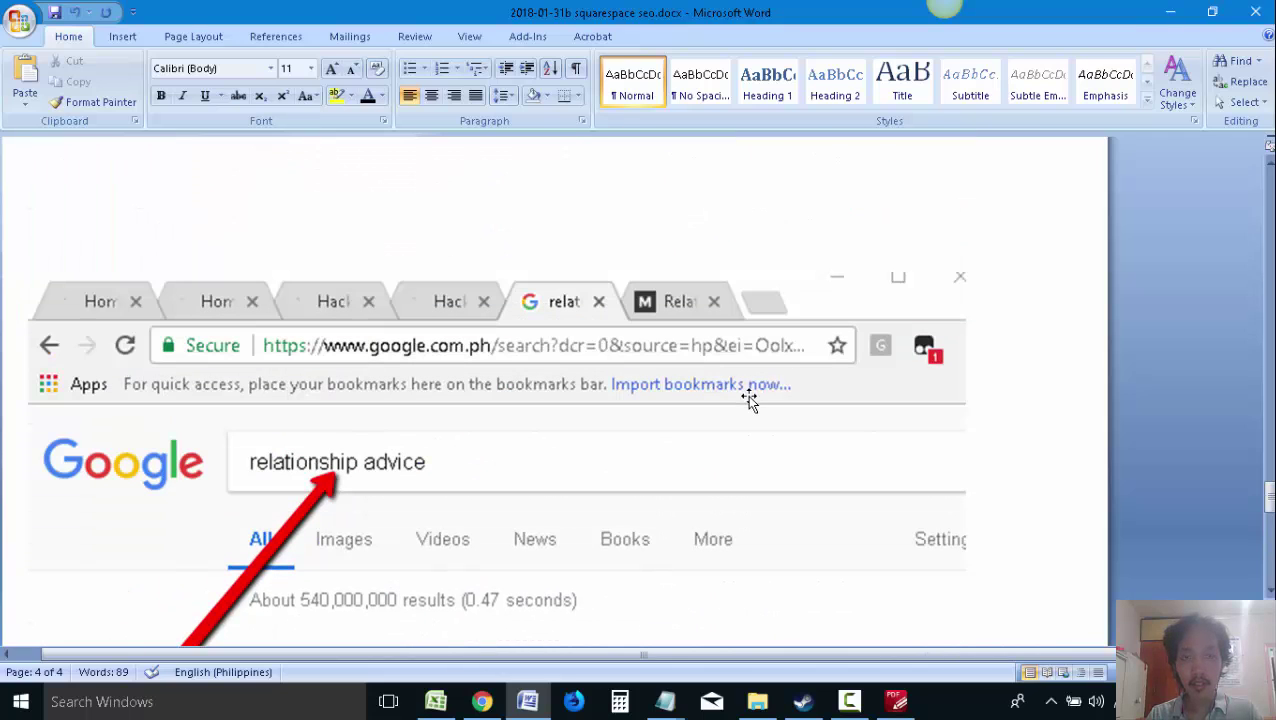
pyautogui.scroll(-15, 747, 395)
pyautogui.scroll(-3, 748, 405)
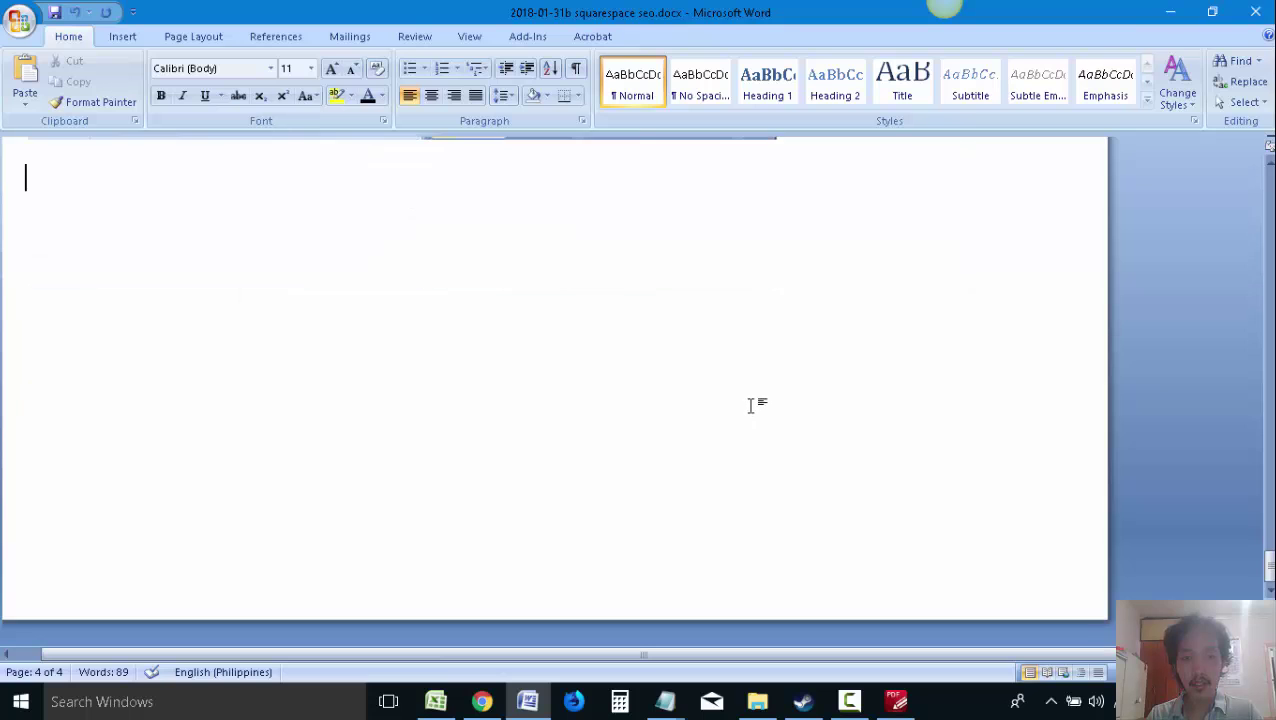
pyautogui.scroll(12, 748, 405)
pyautogui.scroll(-8, 720, 416)
pyautogui.scroll(-1, 720, 416)
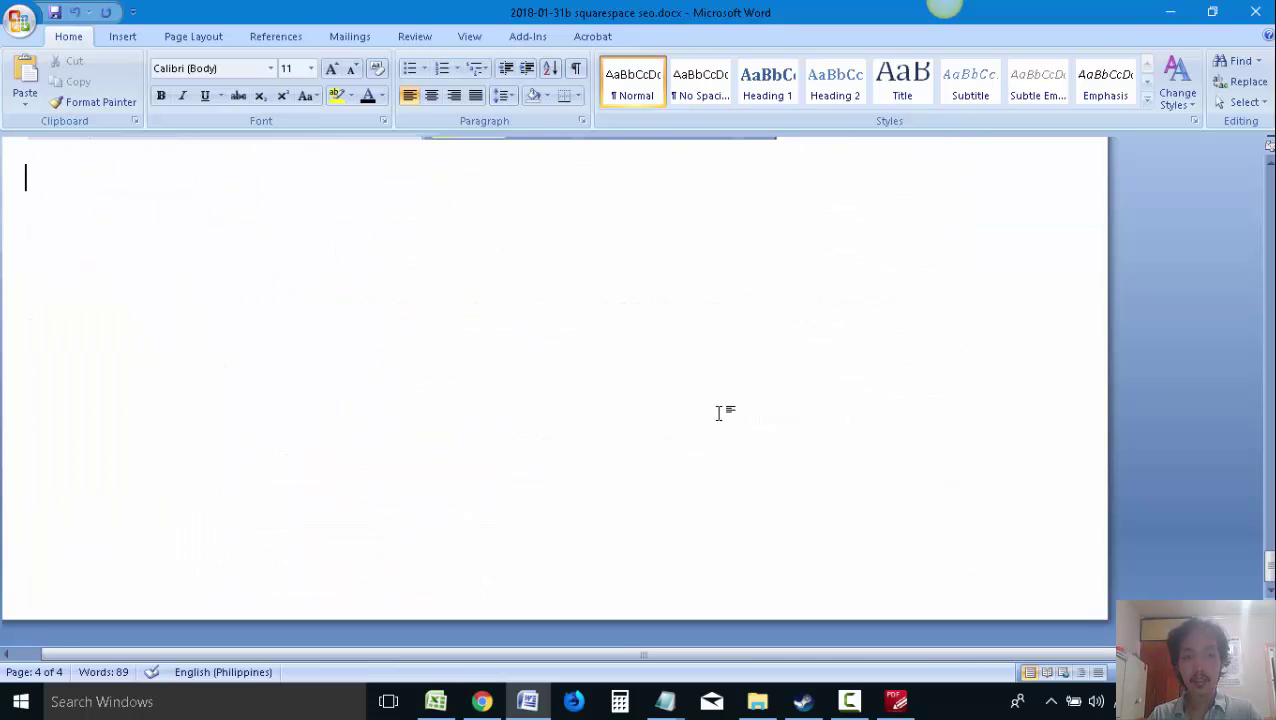
pyautogui.write('Study the')
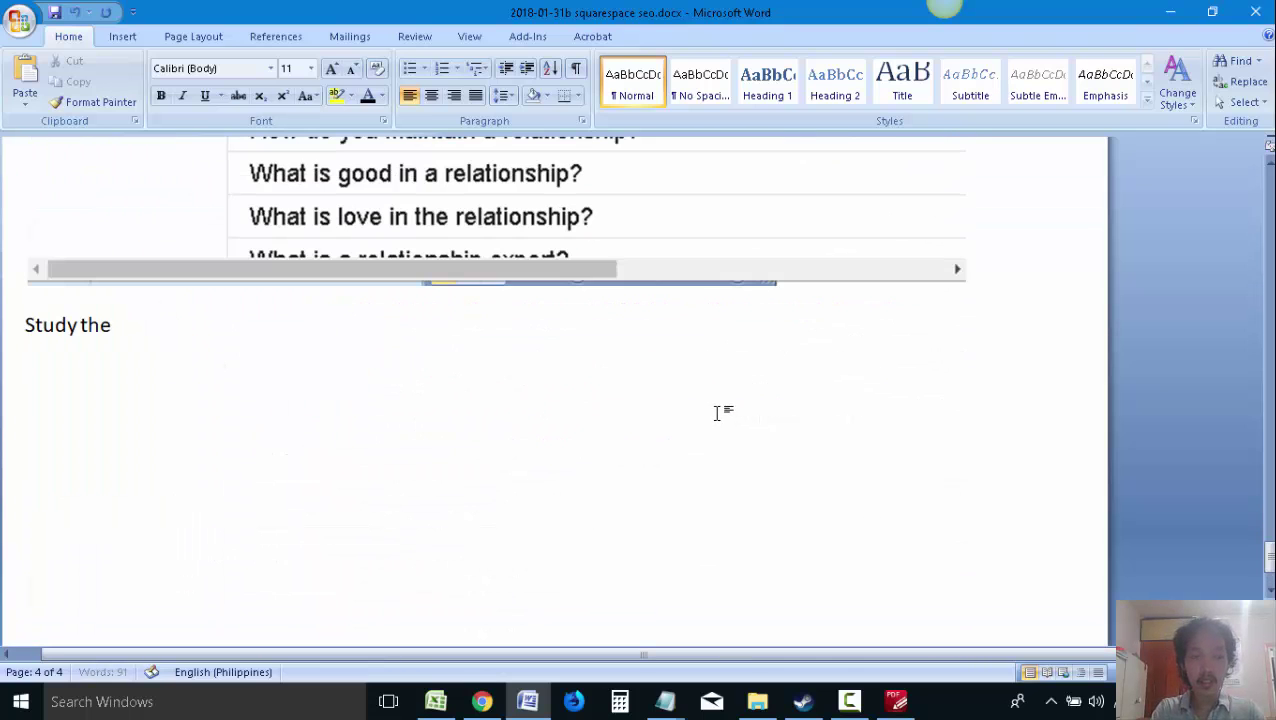
pyautogui.write(' other ')
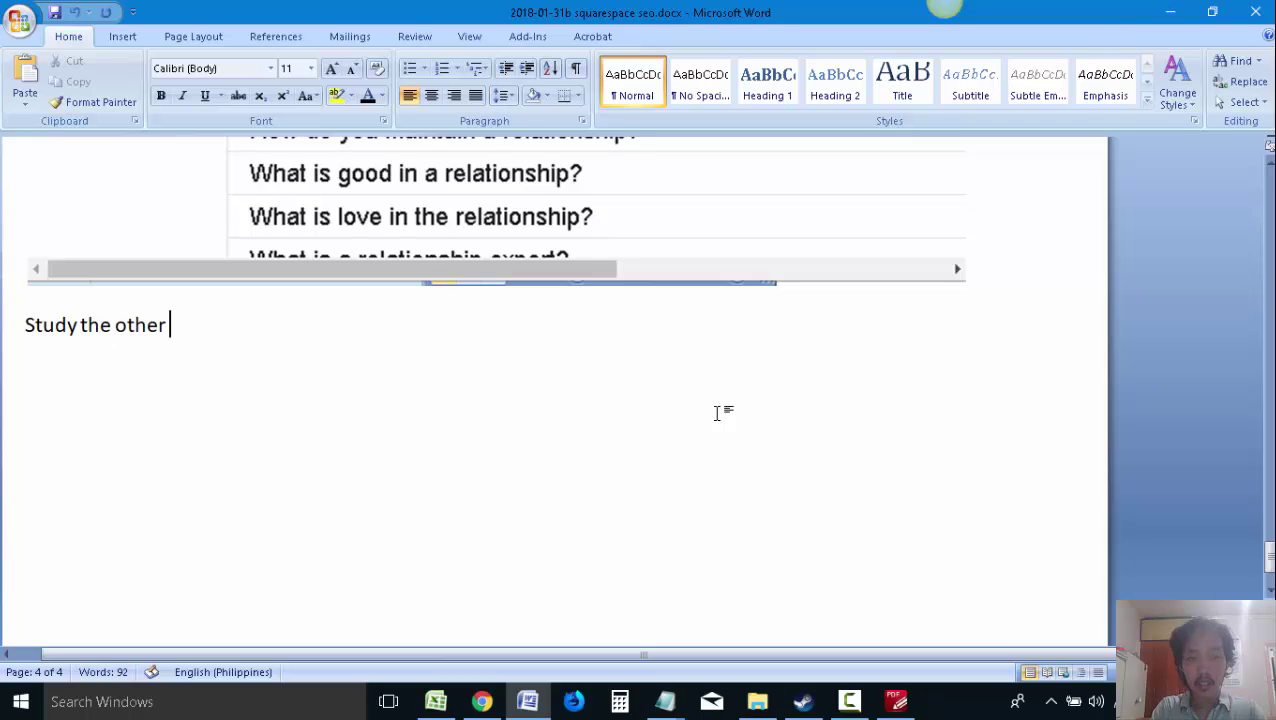
pyautogui.write('c')
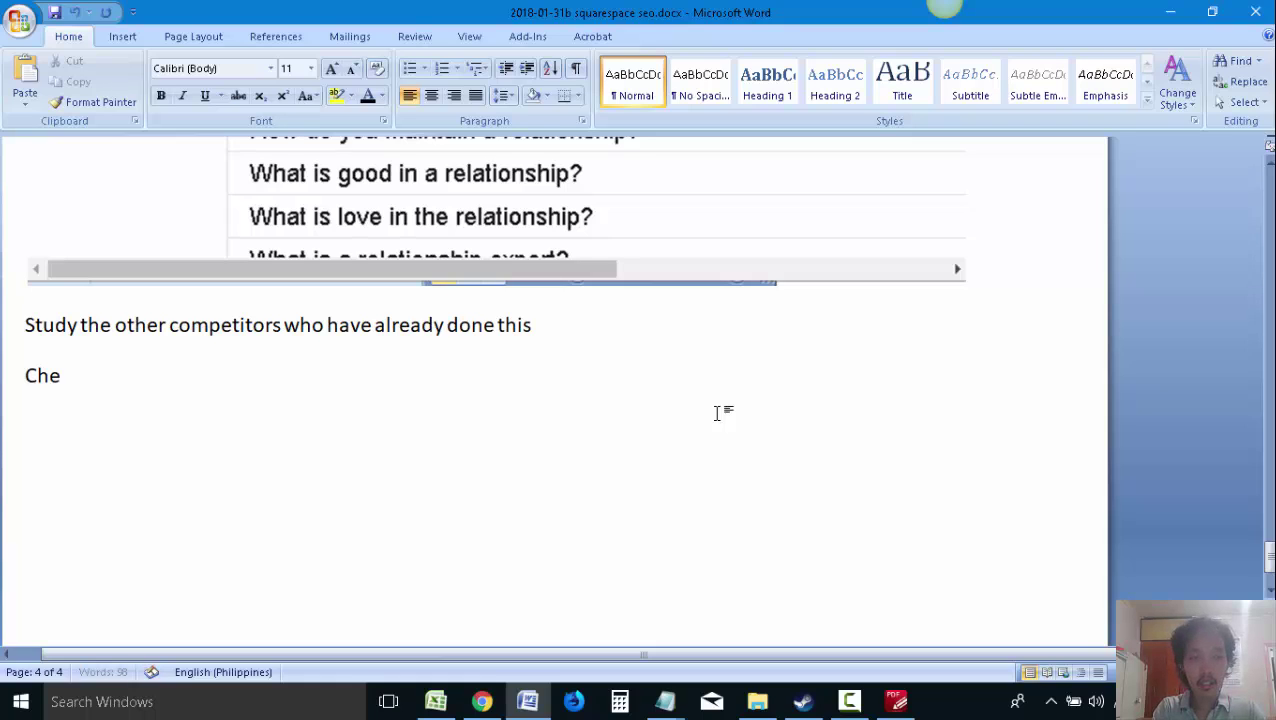
pyautogui.write('s own book')
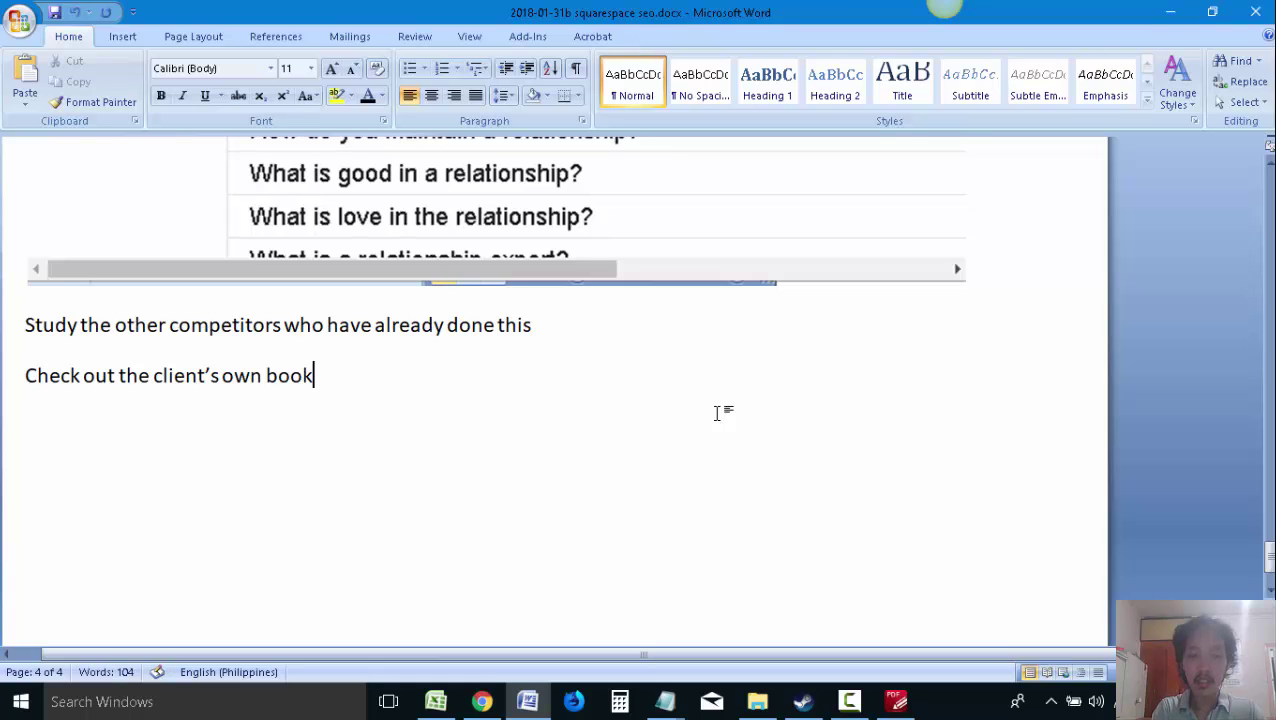
pyautogui.press('Return')
# Paste the copied 'My Story' passage into the proposal
pyautogui.hotkey('ctrl', 'v')
pyautogui.scroll(7, 718, 413)
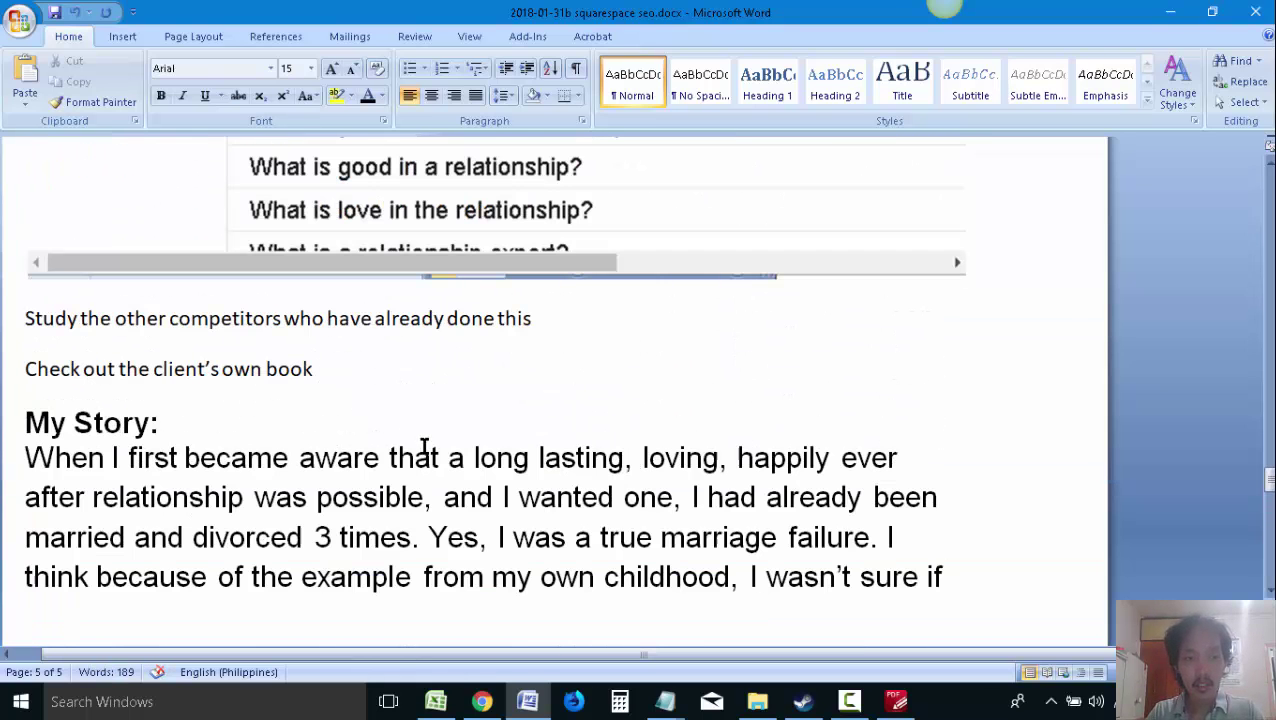
pyautogui.write('or product')
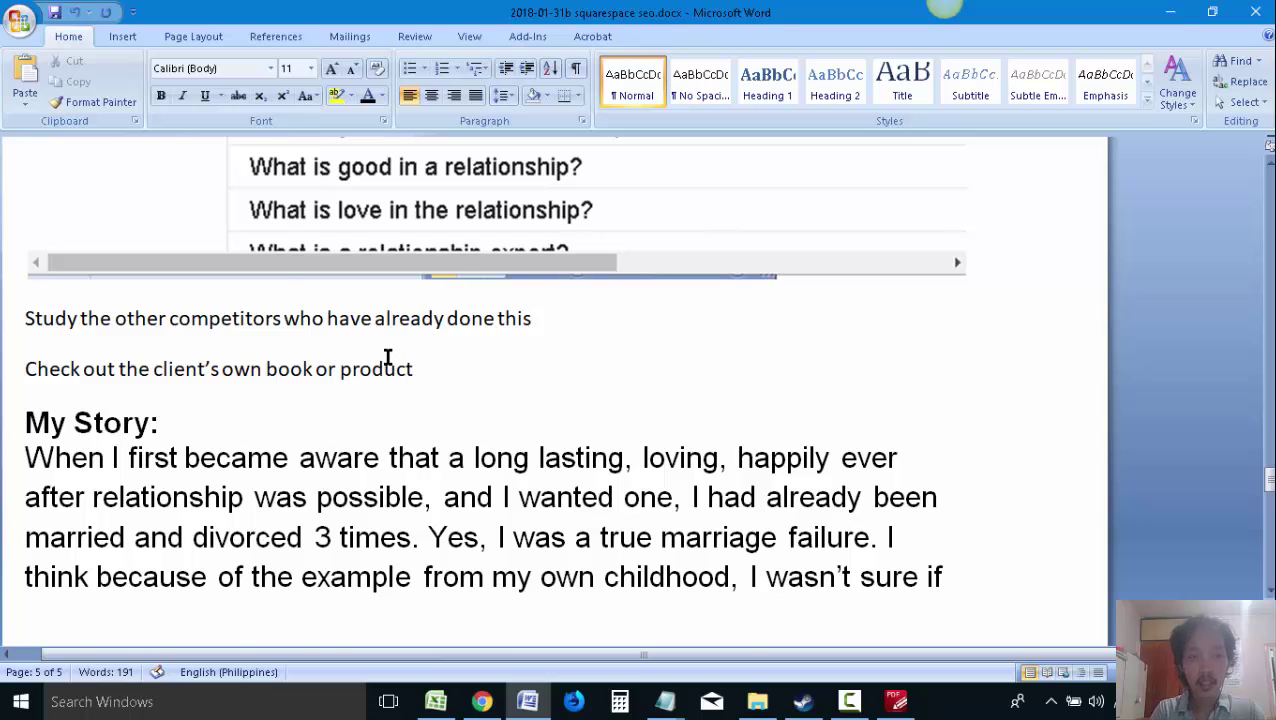
pyautogui.scroll(10, 388, 357)
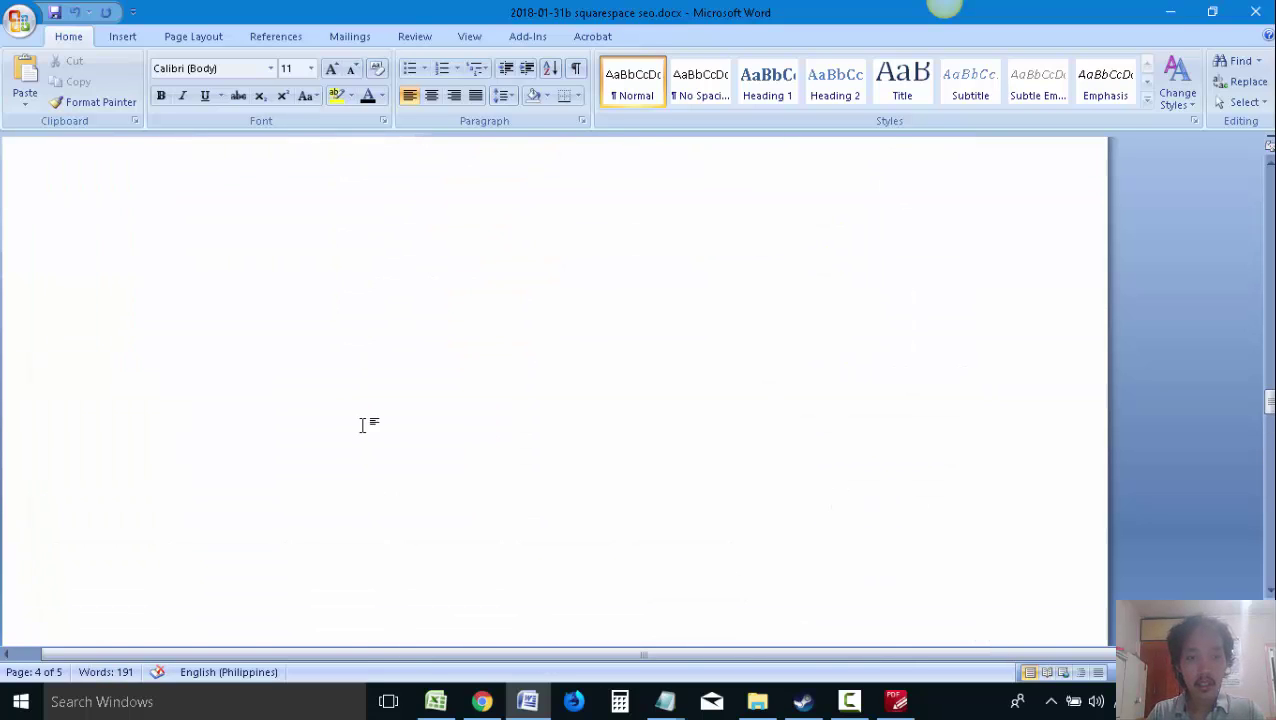
pyautogui.scroll(-10, 362, 426)
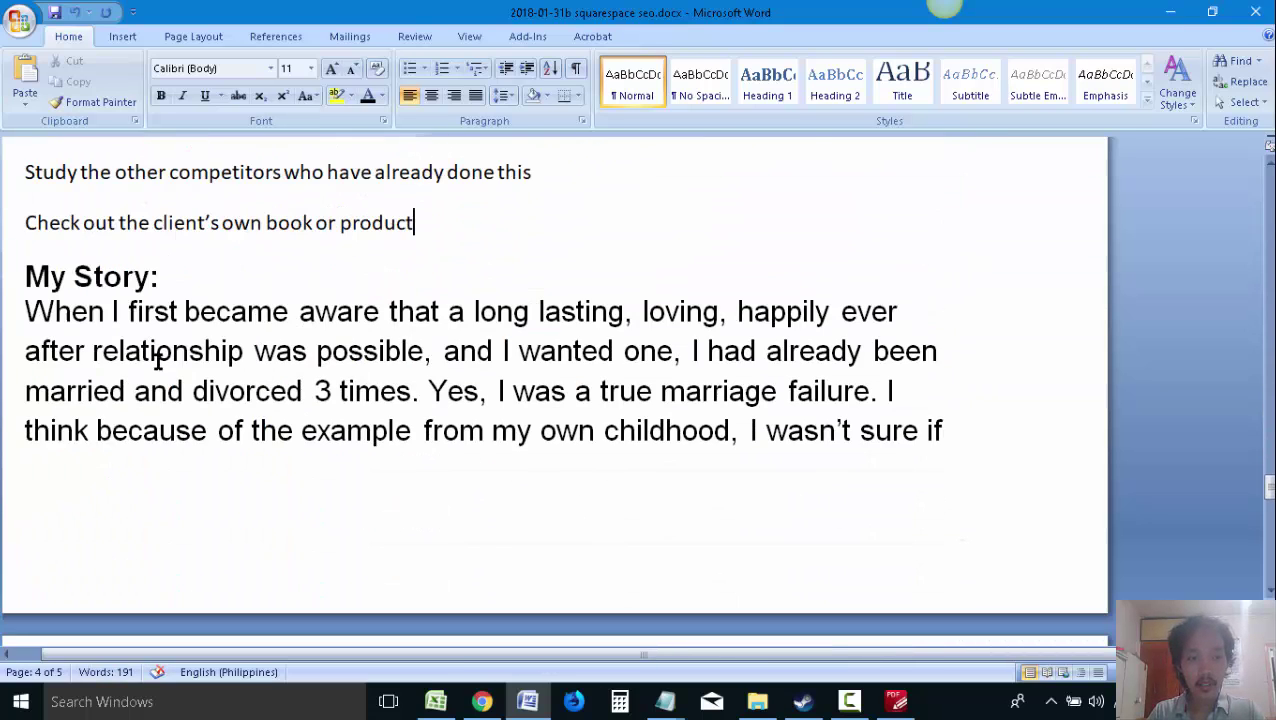
pyautogui.scroll(1, 94, 240)
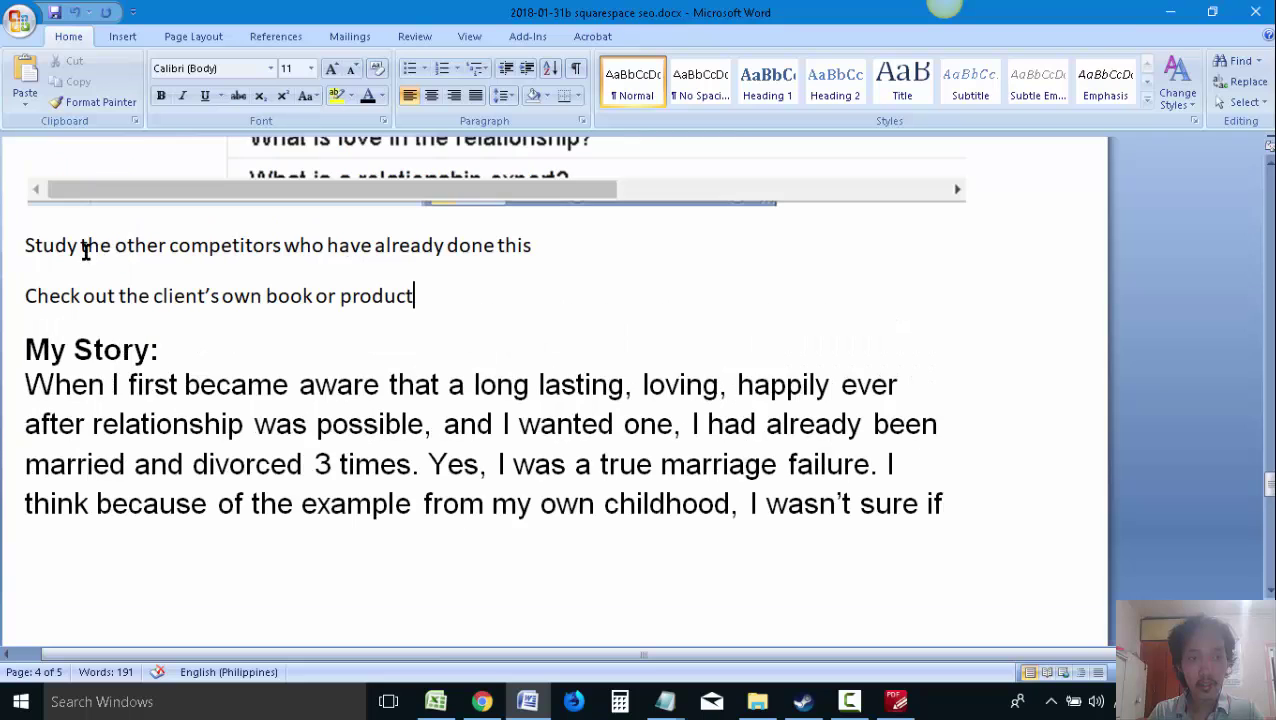
# Move the 'My Story' passage to just below the Google research note and save
pyautogui.click(28, 350)
pyautogui.scroll(-5, 575, 436)
pyautogui.keyDown('shift'); pyautogui.click(783, 447); pyautogui.keyUp('shift')
pyautogui.hotkey('ctrl', 'c')
pyautogui.press('Delete')
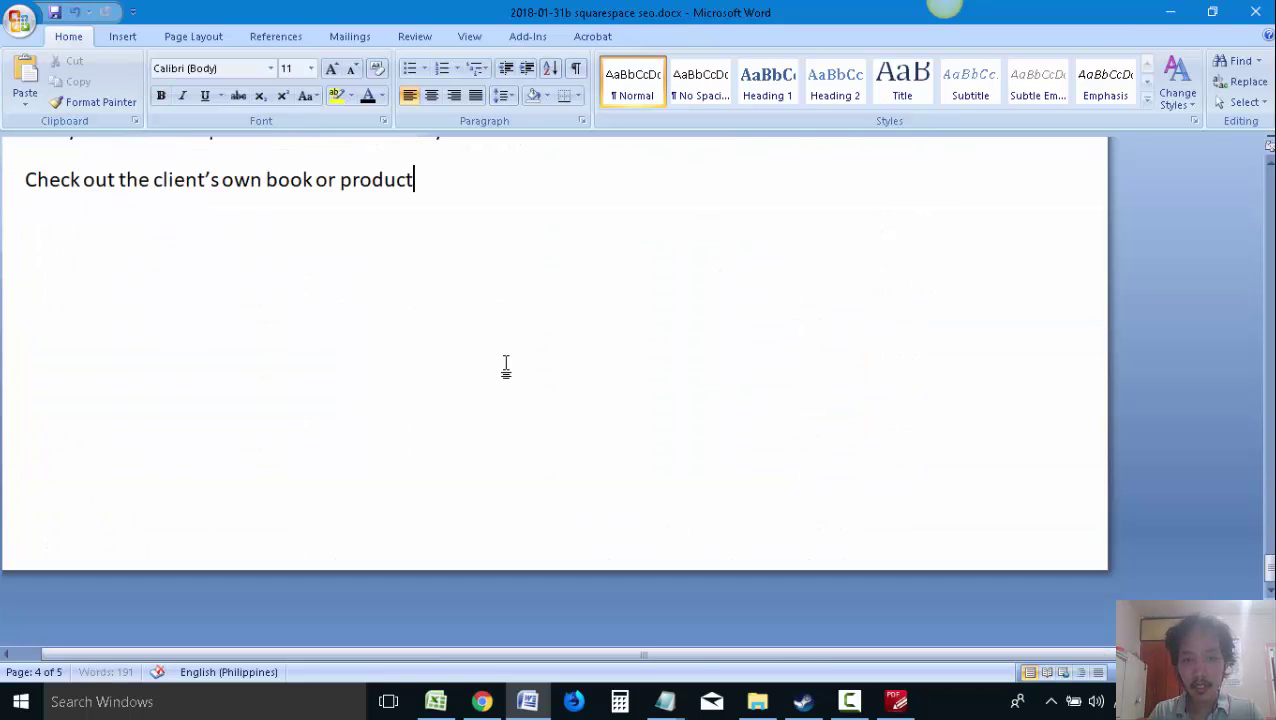
pyautogui.scroll(10, 506, 367)
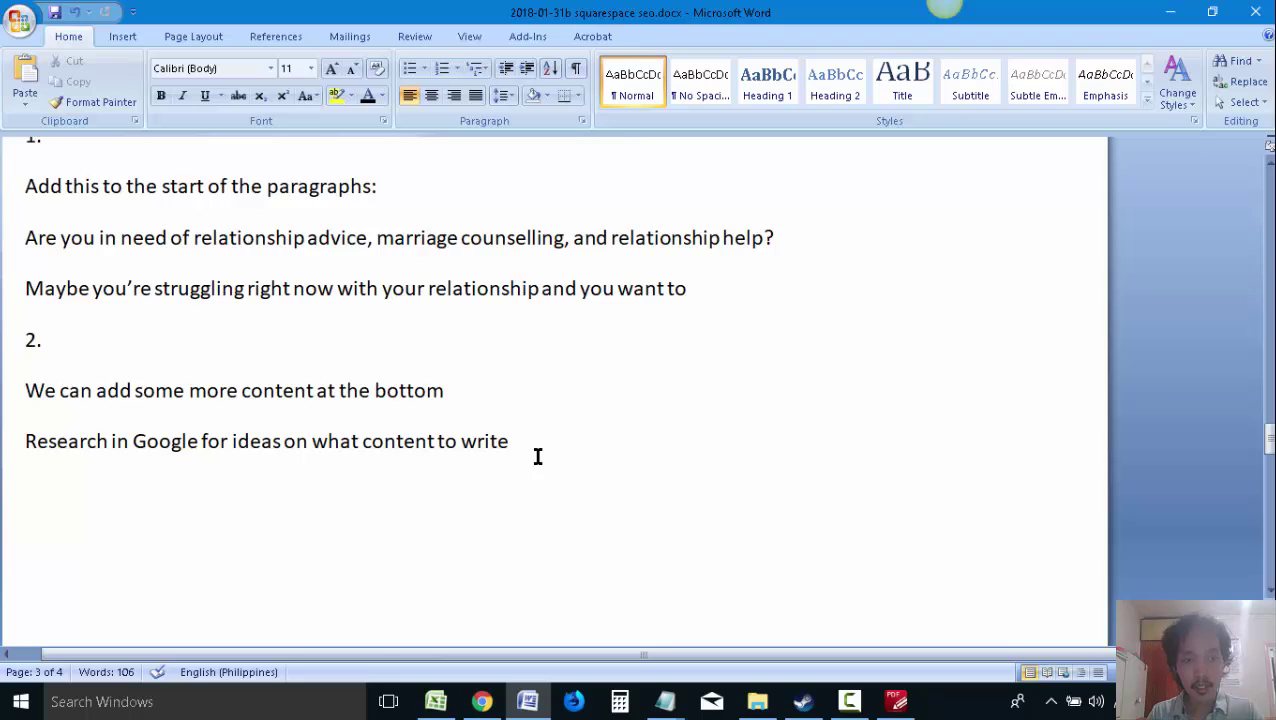
pyautogui.click(560, 460)
pyautogui.hotkey('ctrl', 'v')
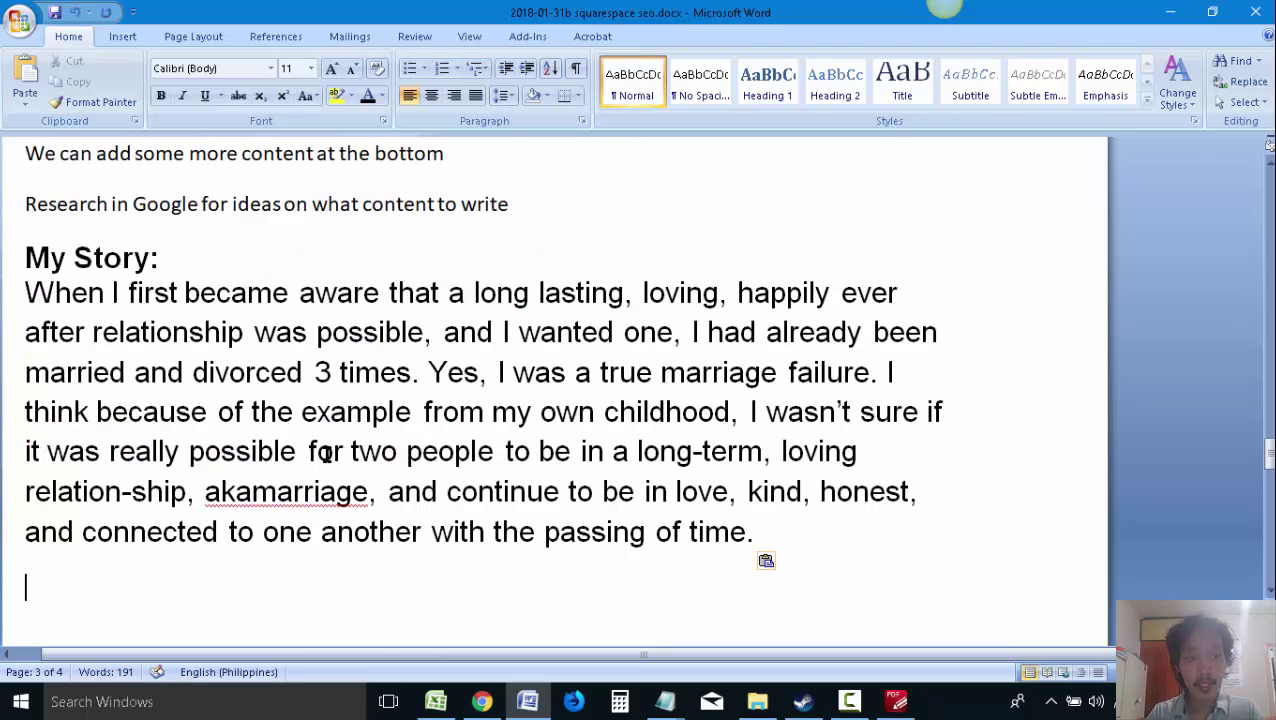
pyautogui.hotkey('ctrl', 's')
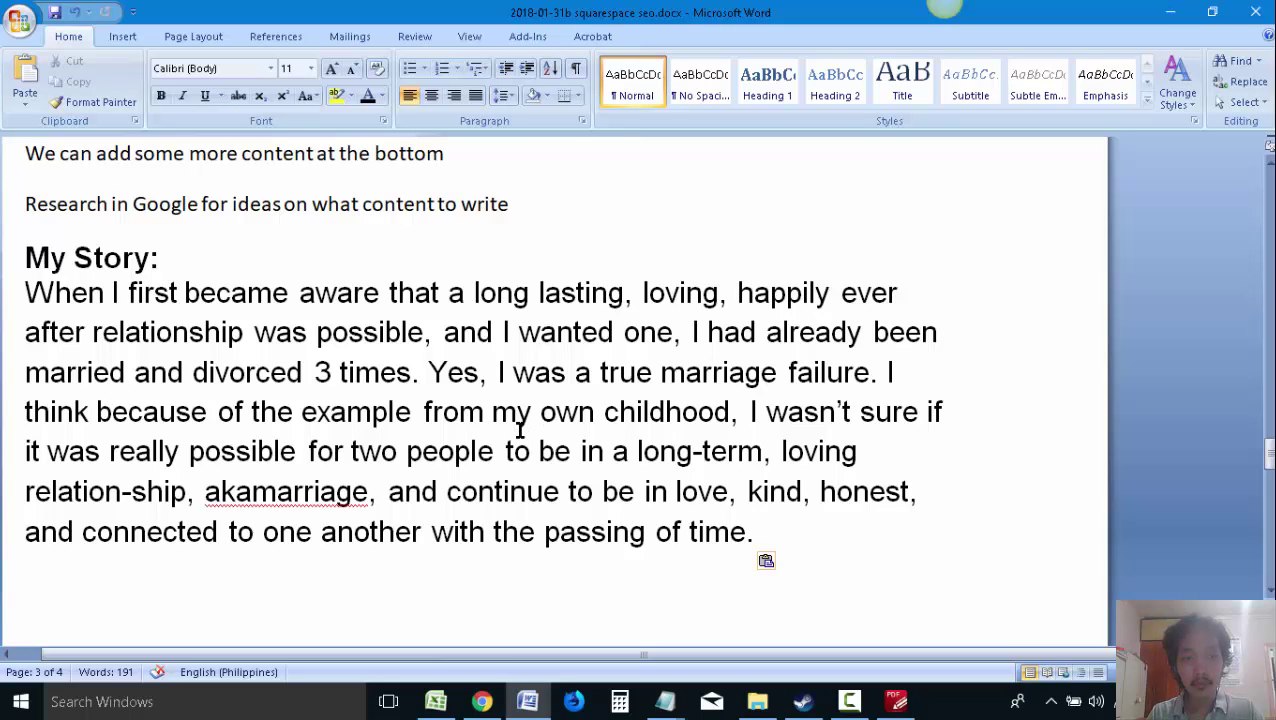
# Replace the Google research note with 'We can use the Story from your book' and save
pyautogui.scroll(1, 347, 281)
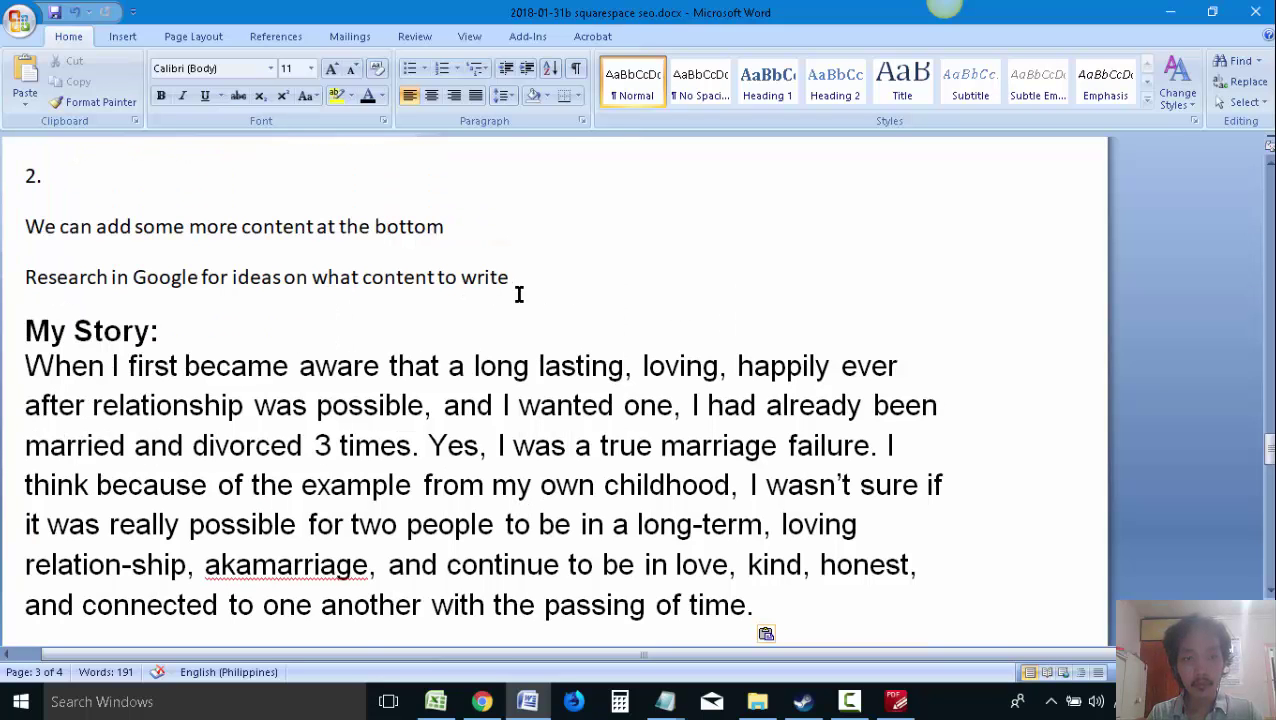
pyautogui.click(545, 279)
pyautogui.press('Return')
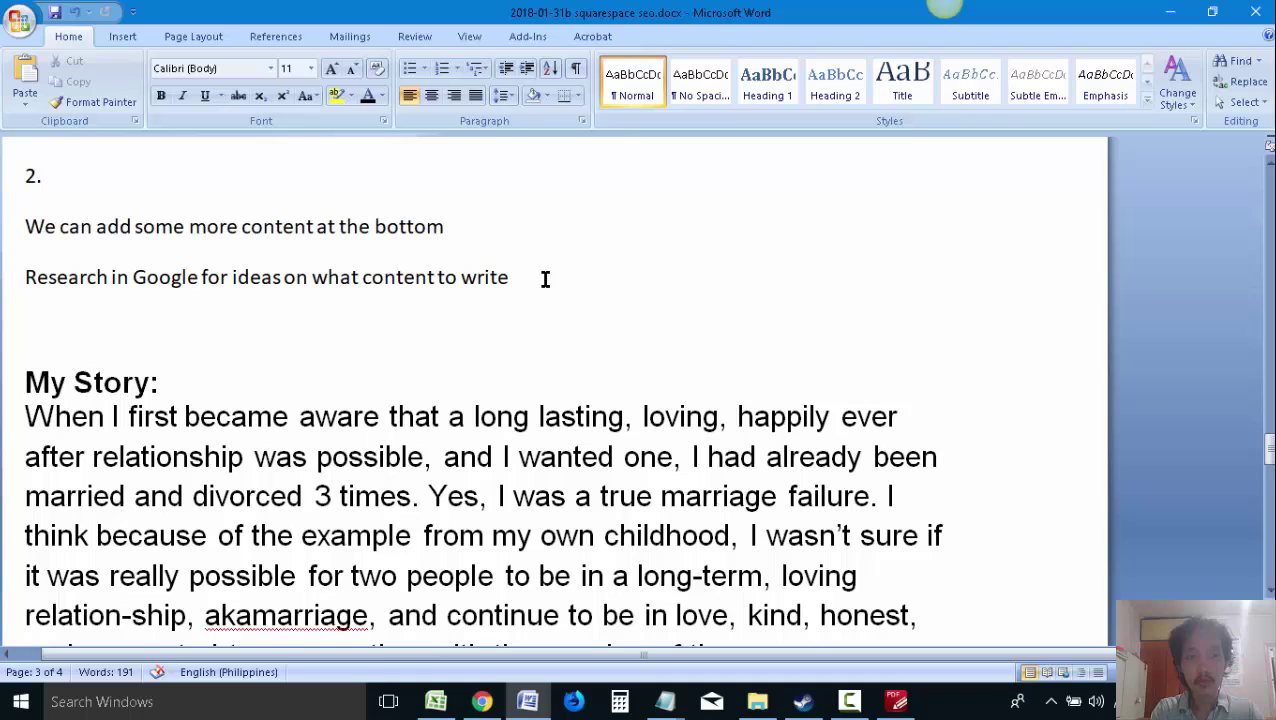
pyautogui.moveTo(518, 278); pyautogui.dragTo(44, 296)
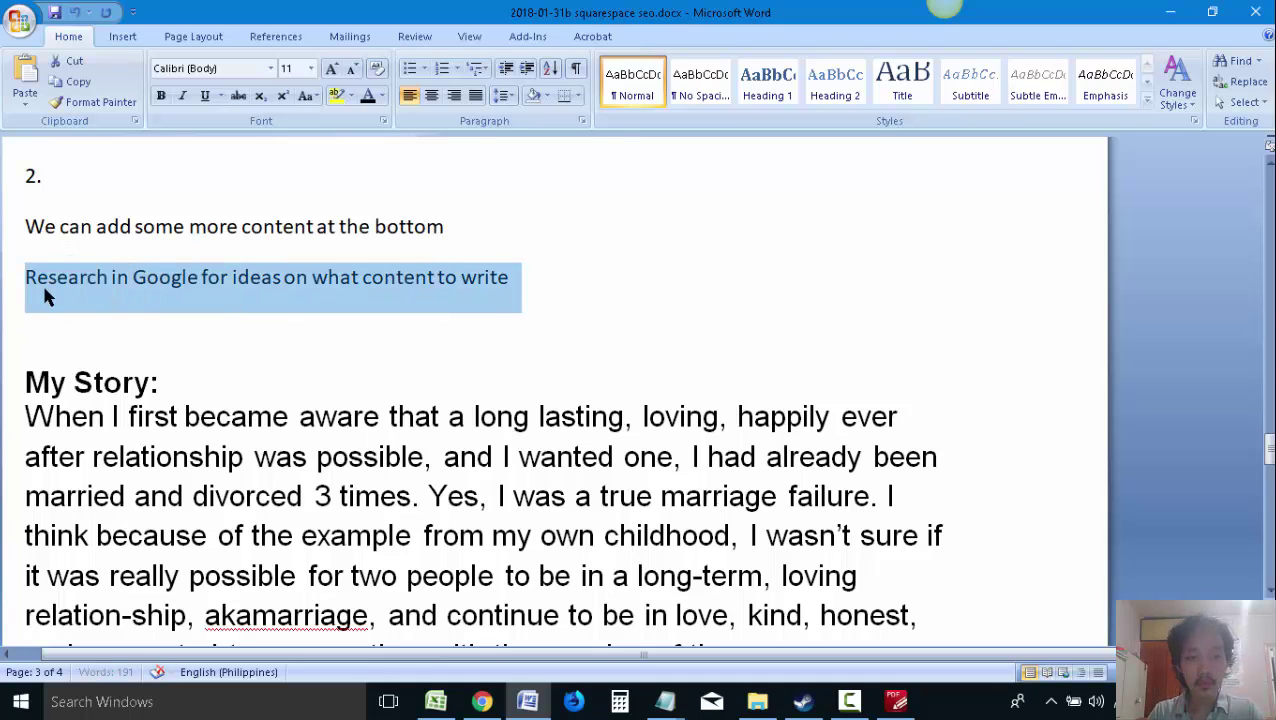
pyautogui.write('We can use the st')
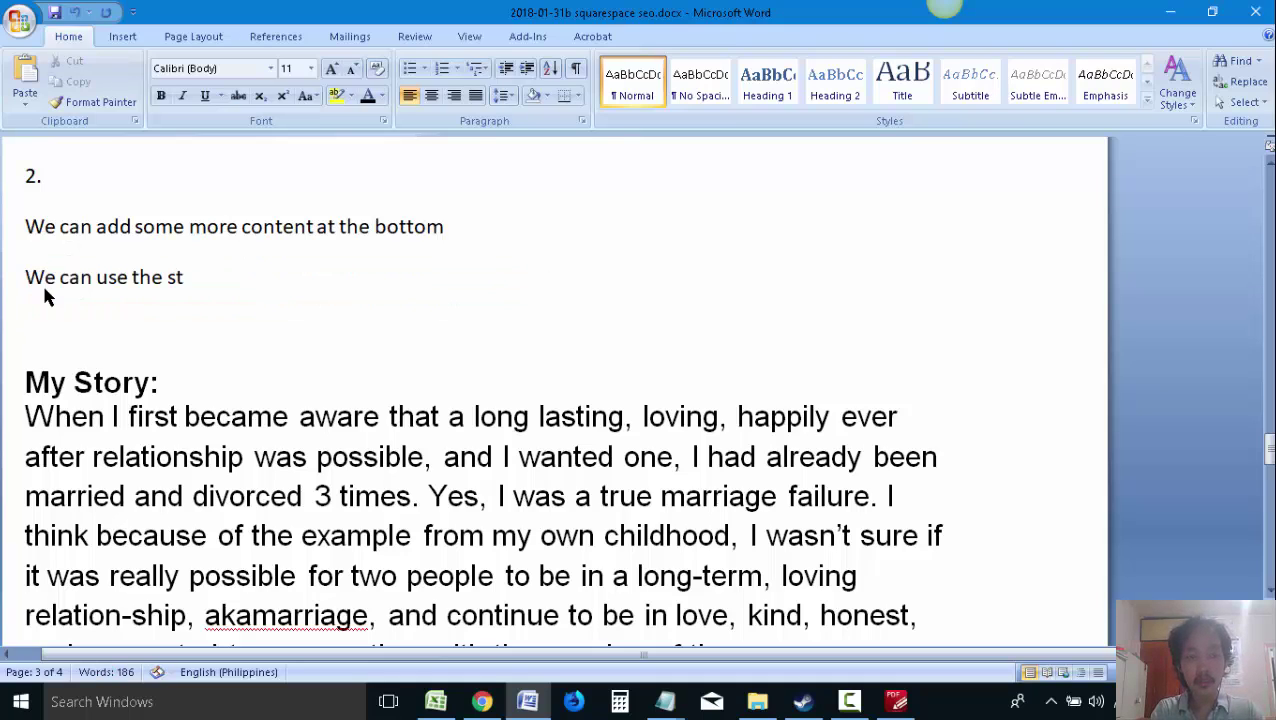
pyautogui.press('BackSpace')
pyautogui.press('BackSpace')
pyautogui.write('Story from your book')
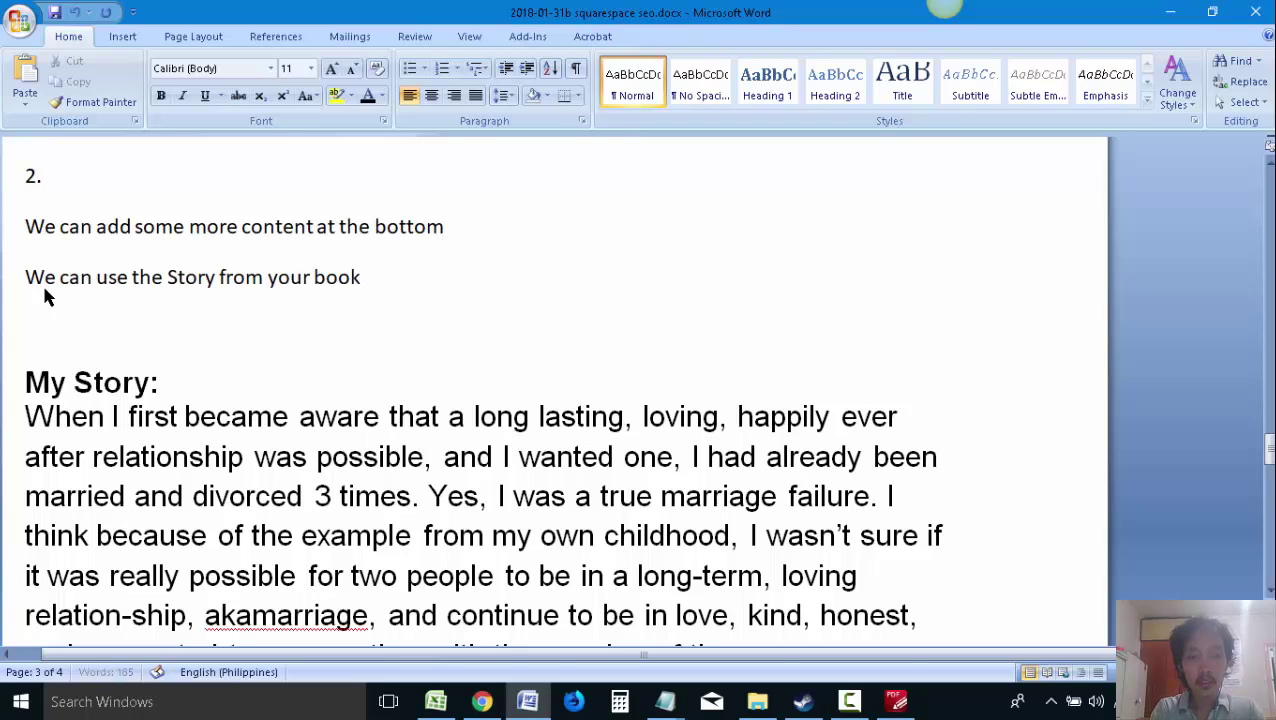
pyautogui.hotkey('ctrl', 's')
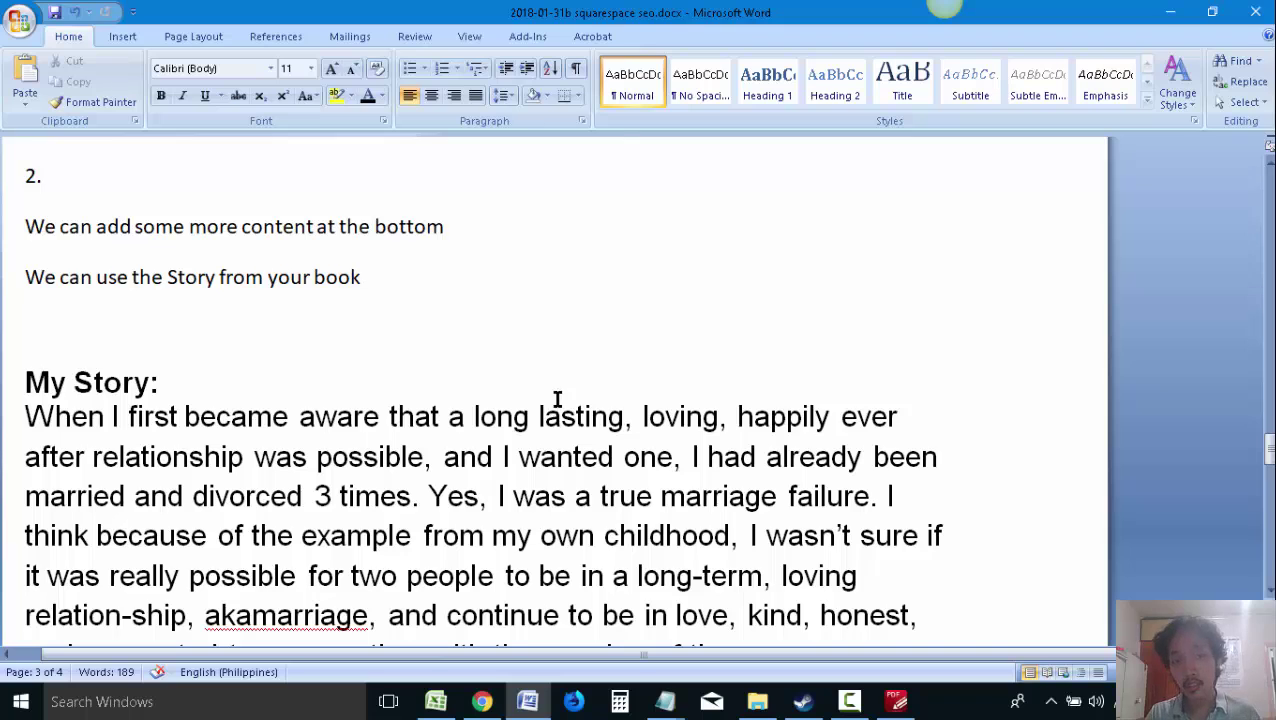
pyautogui.scroll(-1, 551, 412)
# Copy the 'Yes, I was fortunate' paragraph from the ebook PDF into a new paragraph in the proposal
pyautogui.scroll(-1, 645, 447)
pyautogui.click(896, 701)
pyautogui.scroll(-5, 849, 577)
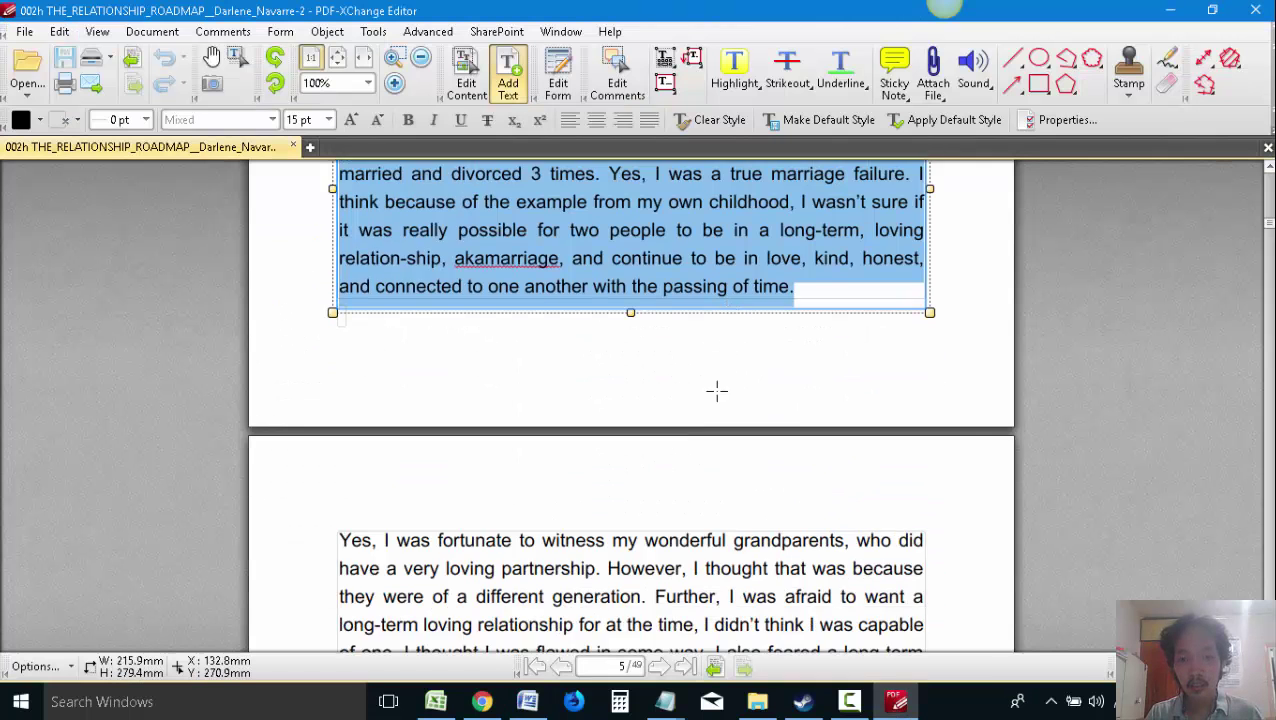
pyautogui.scroll(-2, 510, 378)
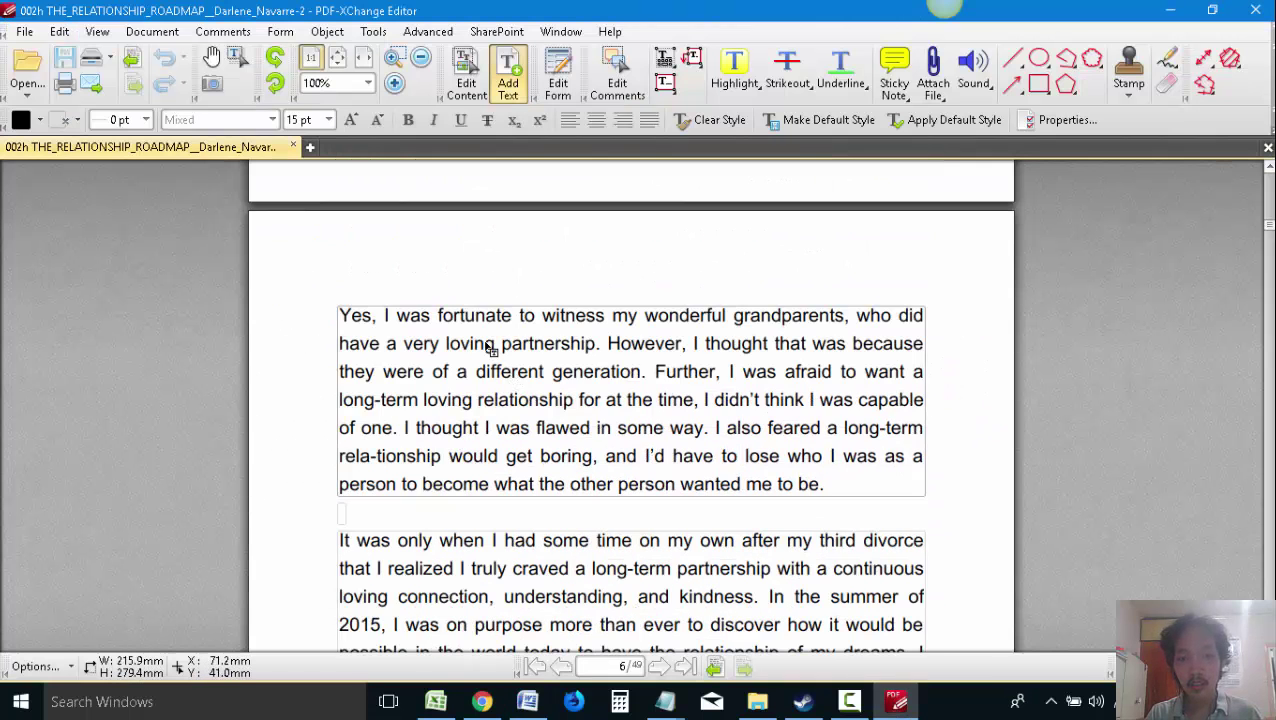
pyautogui.click(371, 328)
pyautogui.moveTo(829, 488); pyautogui.dragTo(339, 312)
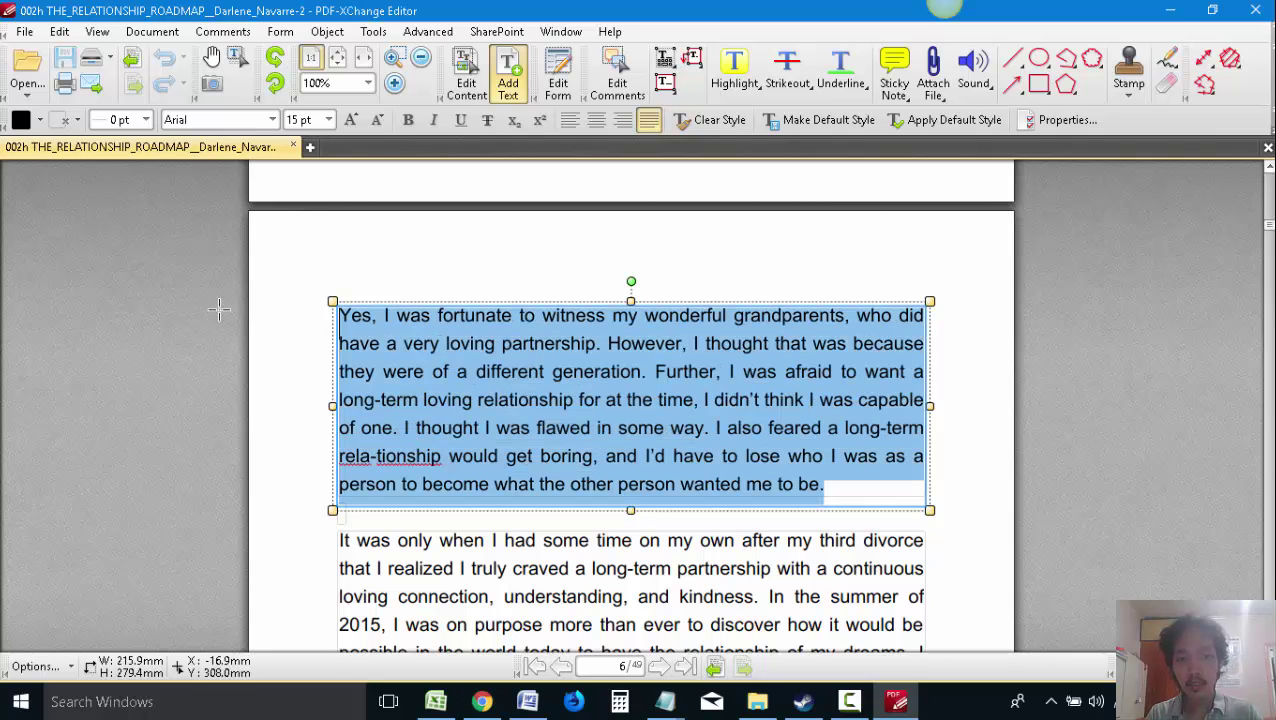
pyautogui.hotkey('ctrl', 'c')
pyautogui.hotkey('alt', 'Tab')
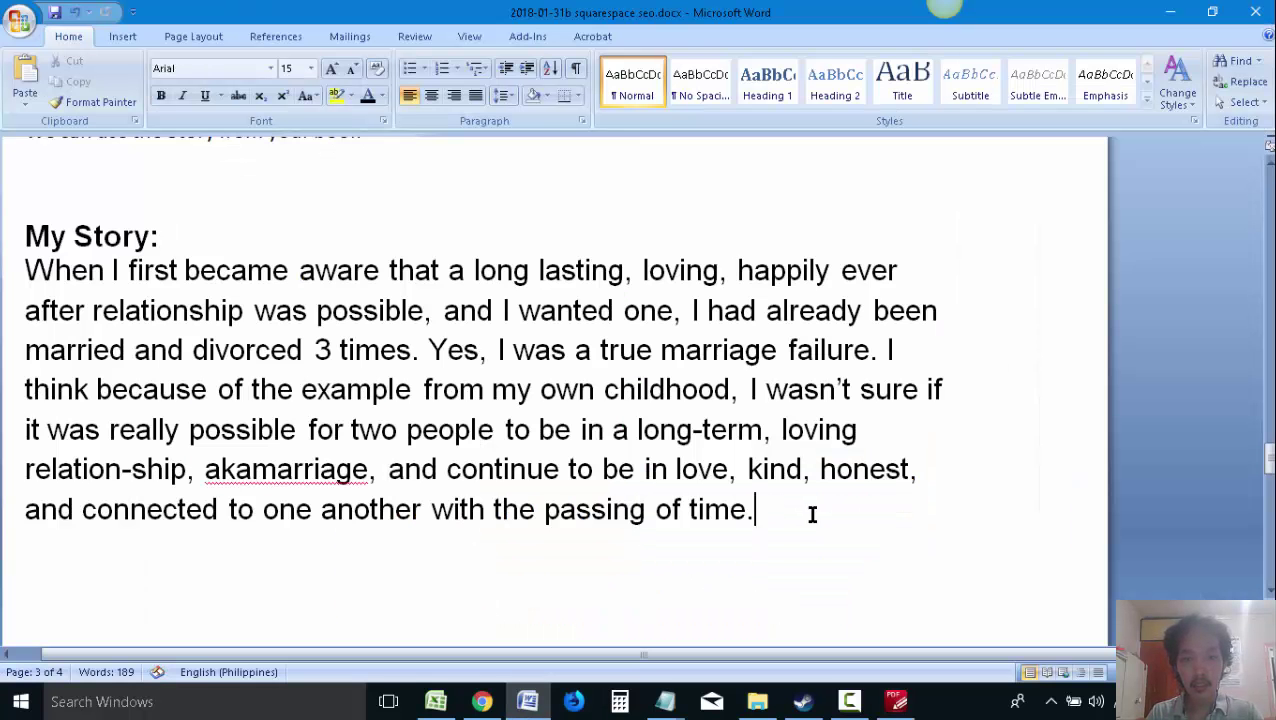
pyautogui.hotkey('ctrl', 'Return')
pyautogui.hotkey('ctrl', 'v')
pyautogui.hotkey('alt', 'Tab')
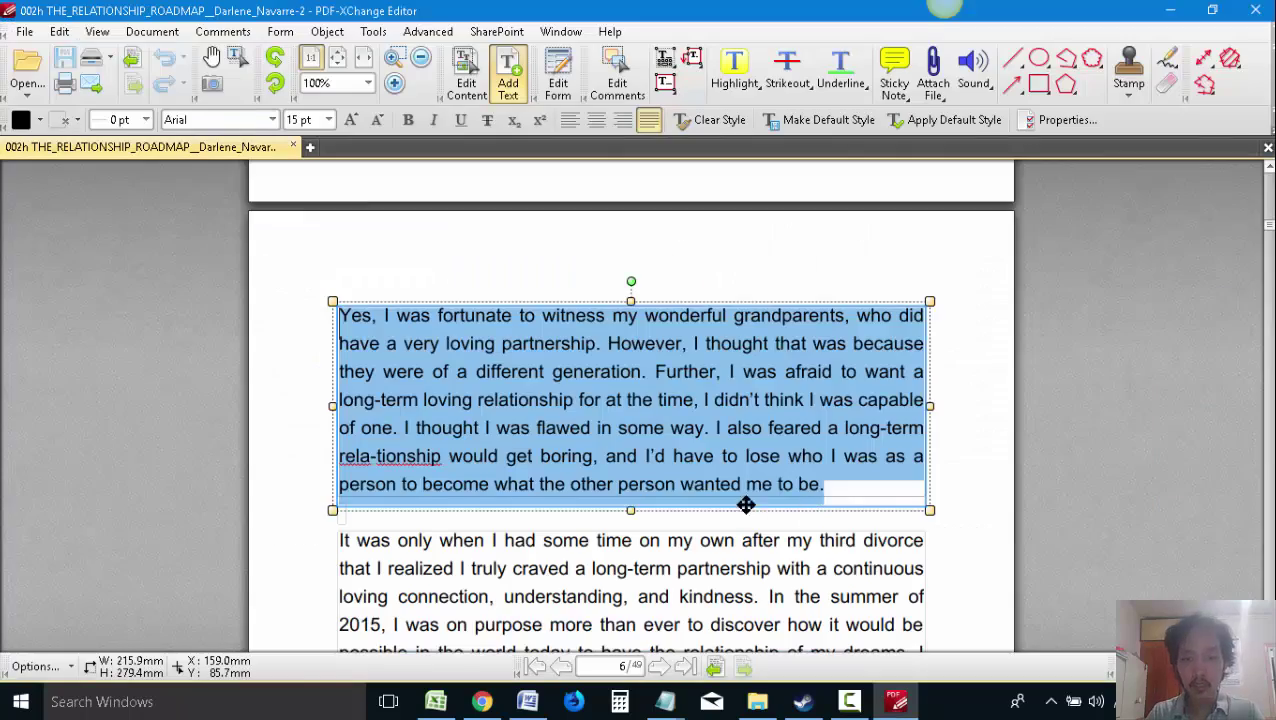
# Copy the 'It was only when' paragraph from the PDF into the proposal
pyautogui.scroll(-3, 521, 470)
pyautogui.click(607, 470)
pyautogui.scroll(-1, 607, 472)
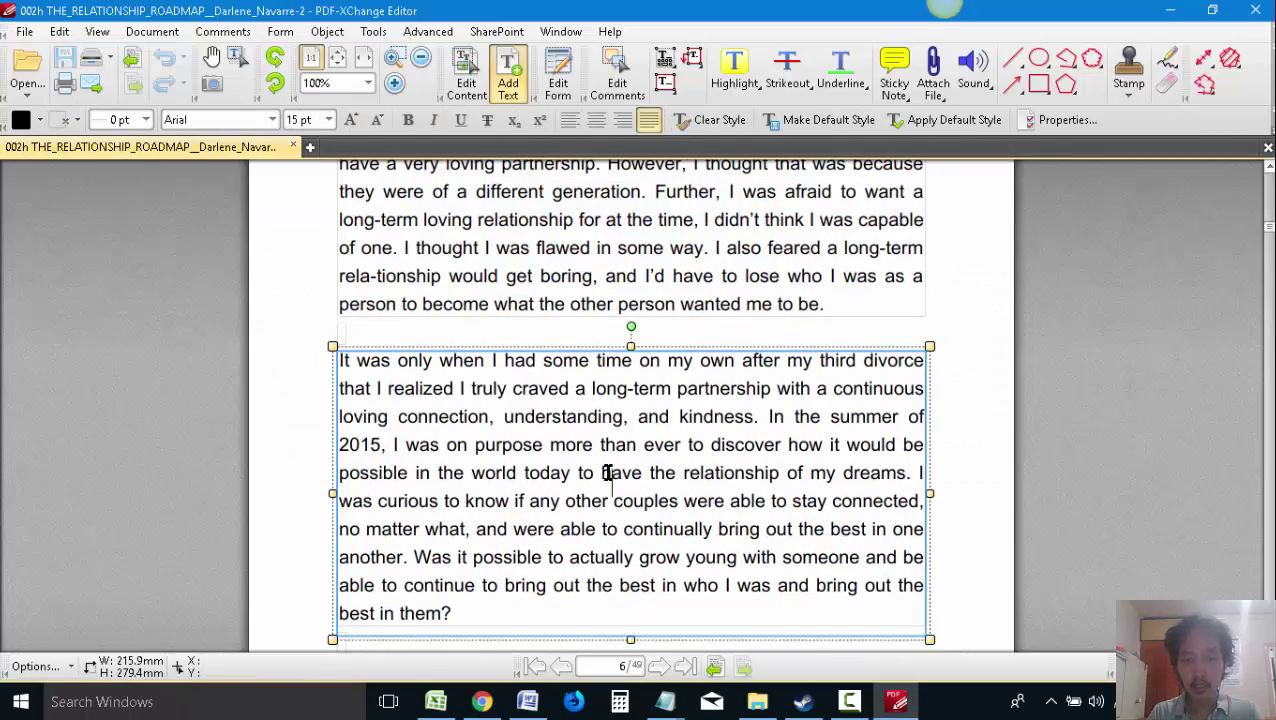
pyautogui.hotkey('ctrl', 'a')
pyautogui.hotkey('ctrl', 'c')
pyautogui.hotkey('alt', 'Tab')
pyautogui.hotkey('ctrl', 'v')
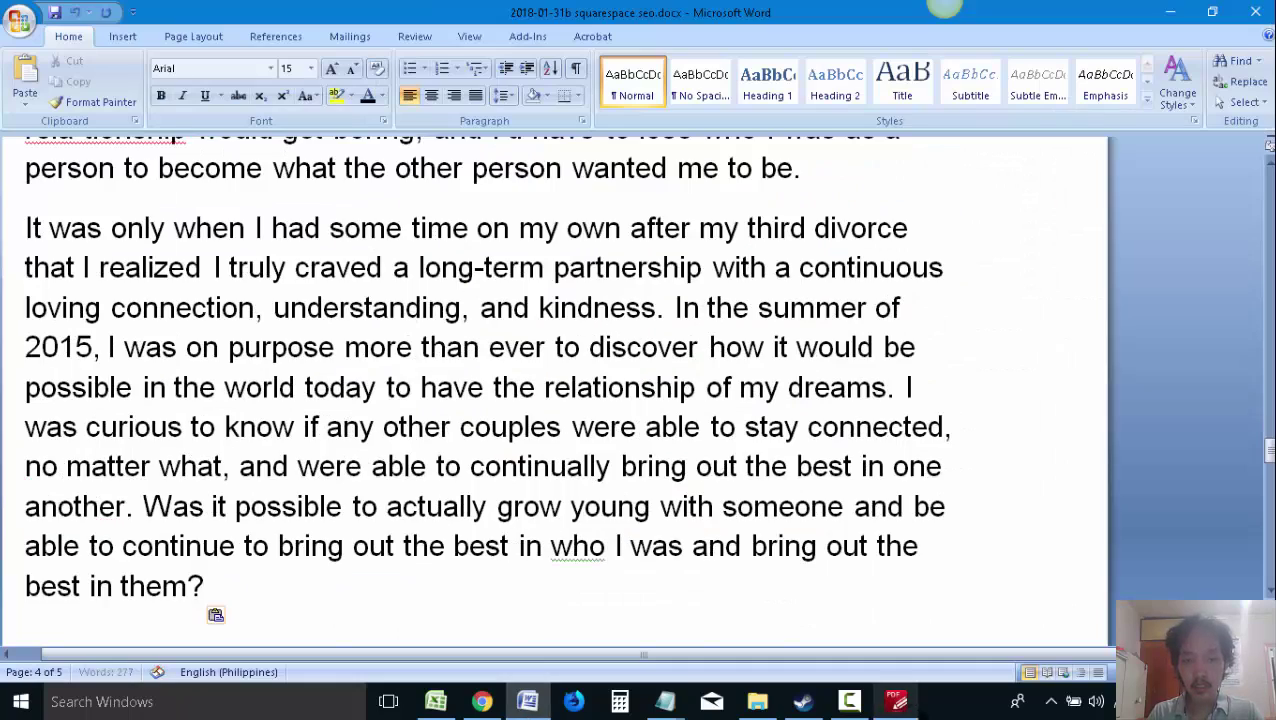
pyautogui.hotkey('alt', 'Tab')
# Copy the 'I went to work' paragraph from the PDF into the proposal
pyautogui.scroll(-3, 683, 500)
pyautogui.click(645, 464)
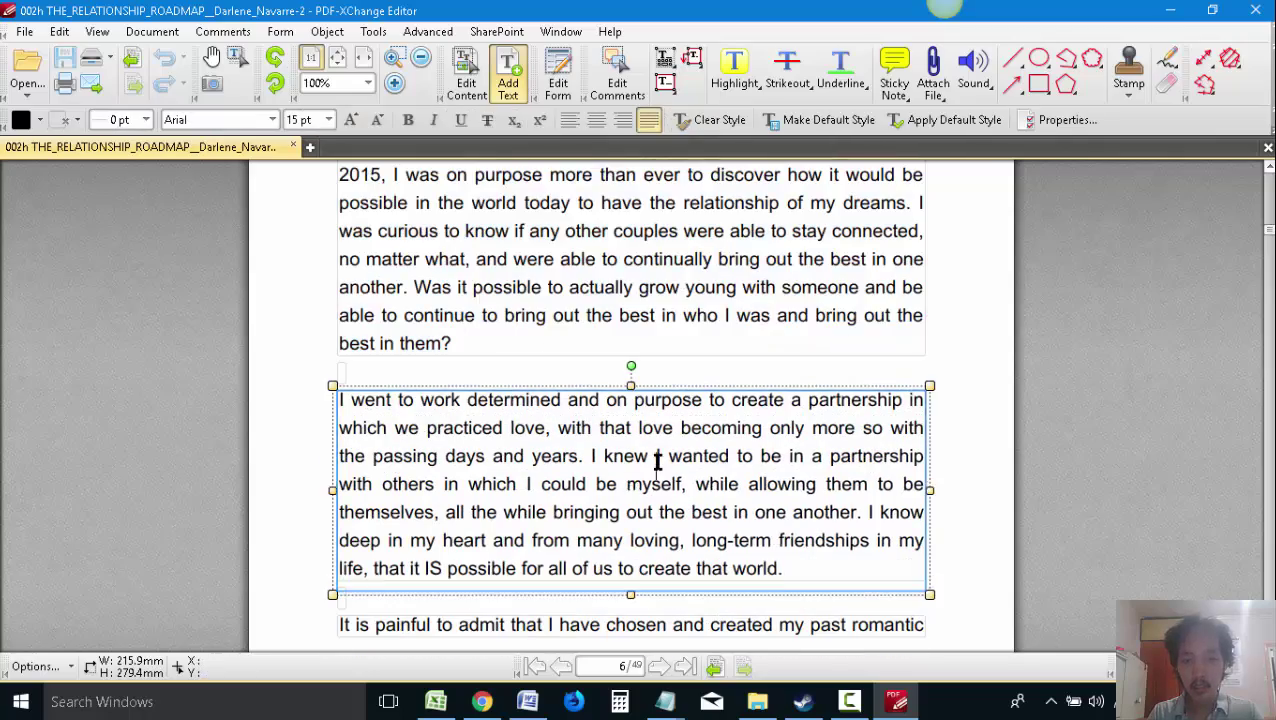
pyautogui.hotkey('ctrl', 'a')
pyautogui.hotkey('alt', 'Tab')
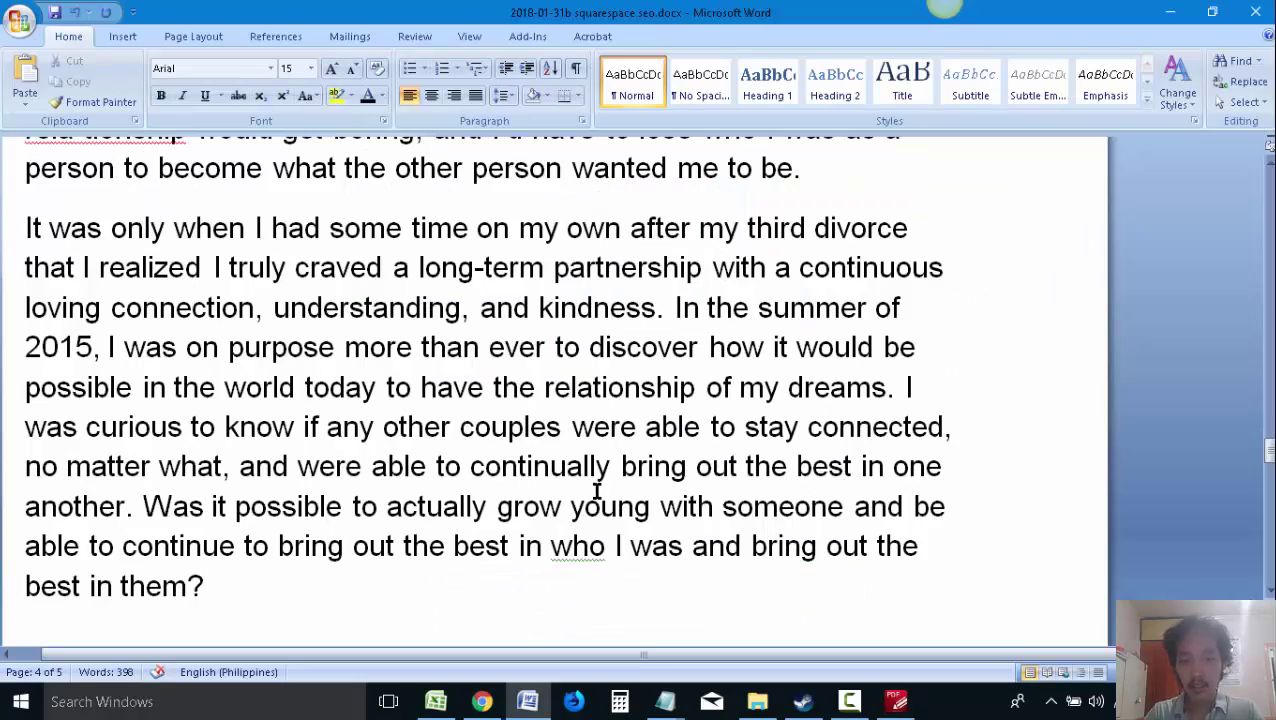
pyautogui.hotkey('ctrl', 'v')
pyautogui.hotkey('alt', 'Tab')
# Copy the 'It is painful to admit' line and start a new paragraph after 'create that world.'
pyautogui.scroll(-2, 664, 476)
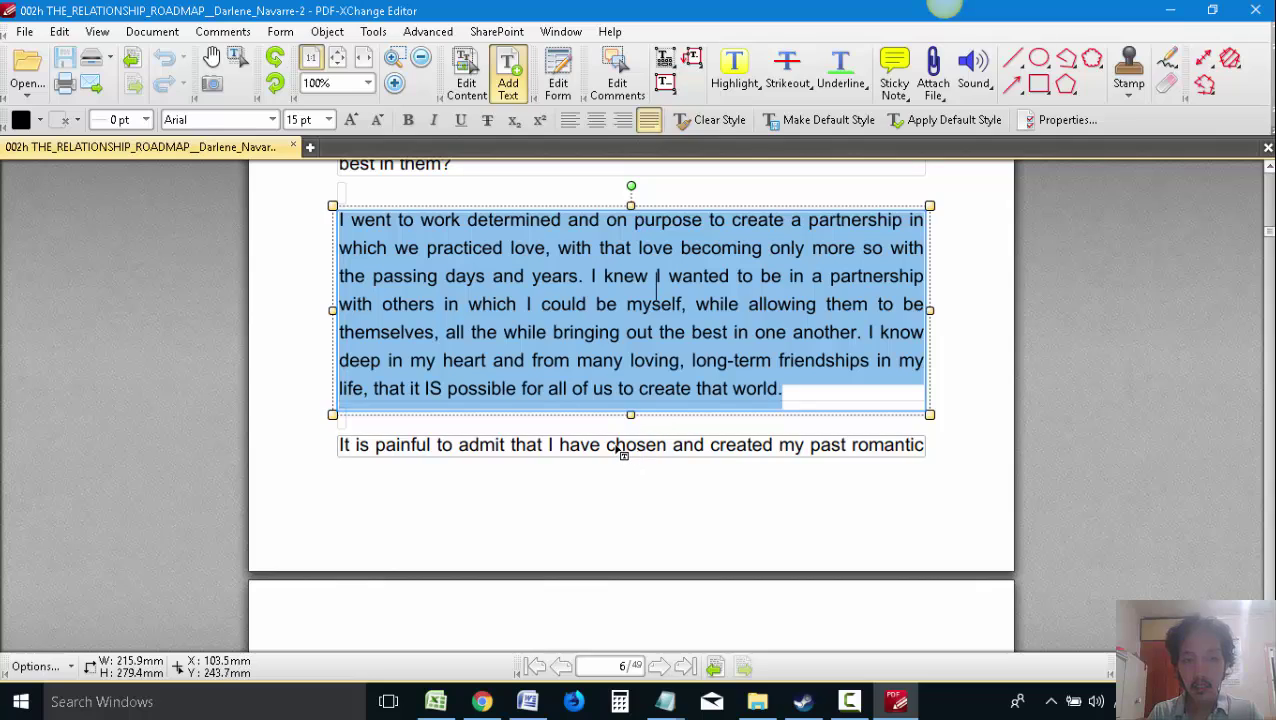
pyautogui.click(620, 450)
pyautogui.scroll(-2, 664, 456)
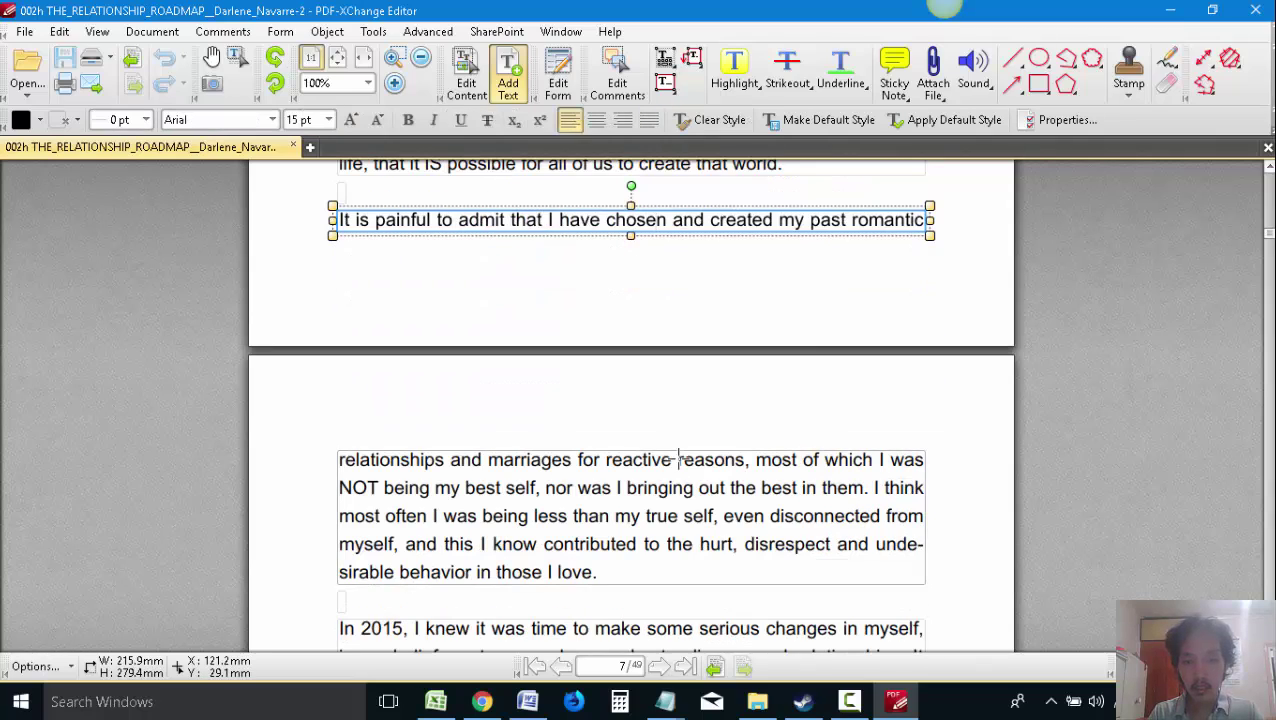
pyautogui.hotkey('ctrl', 'a')
pyautogui.hotkey('alt', 'Tab')
pyautogui.press('Return')
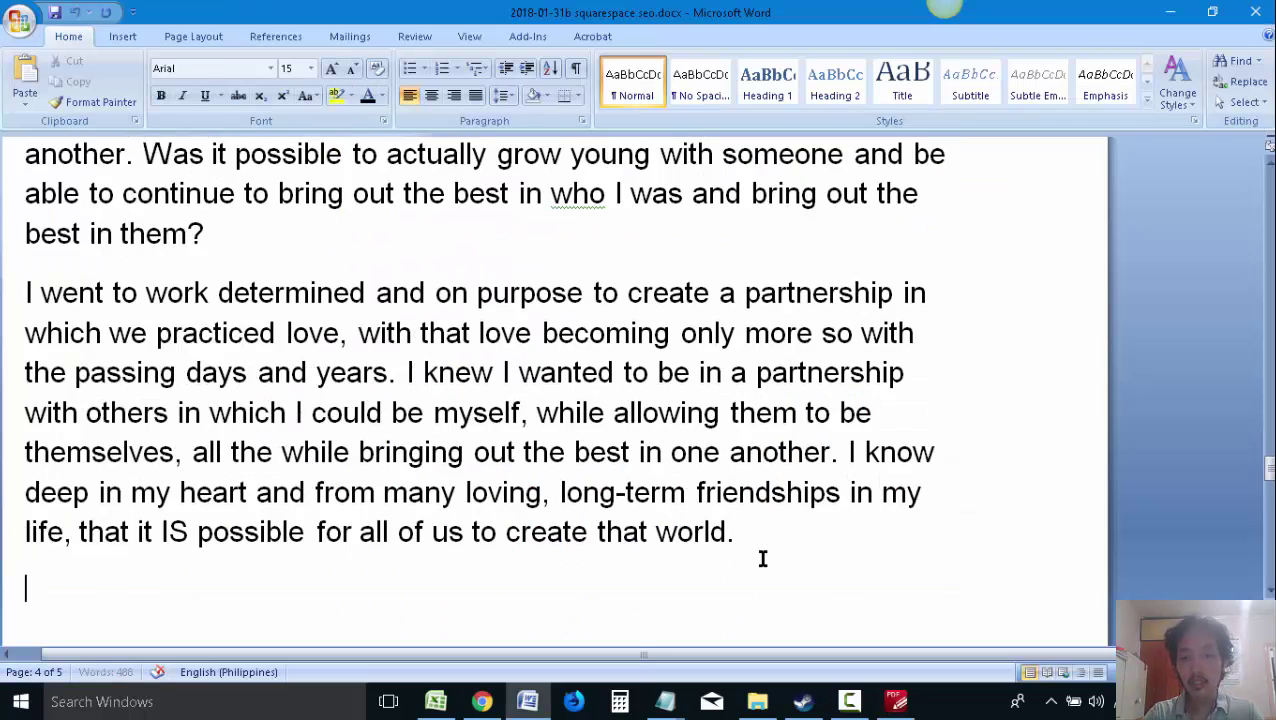
pyautogui.hotkey('alt', 'Tab')
# Copy the 'relationships and marriages' paragraph from the PDF into the proposal
pyautogui.click(569, 445)
pyautogui.scroll(-1, 584, 456)
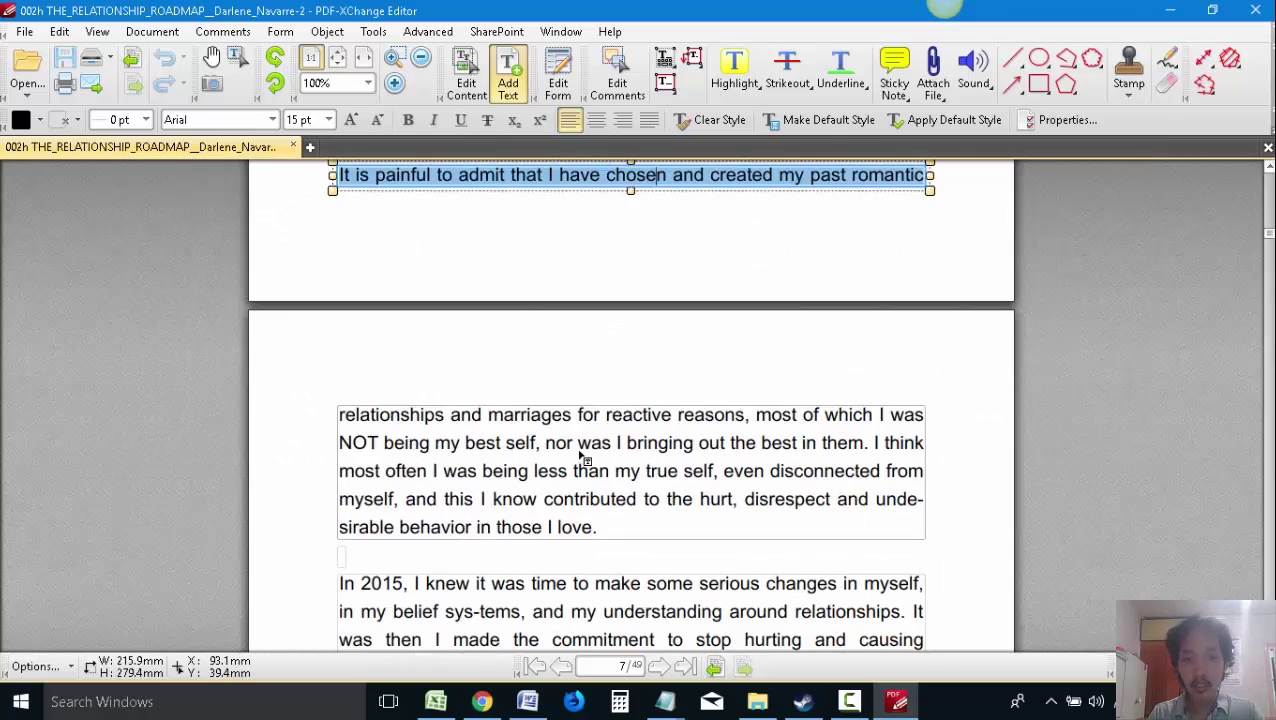
pyautogui.hotkey('ctrl', 'a')
pyautogui.hotkey('alt', 'Tab')
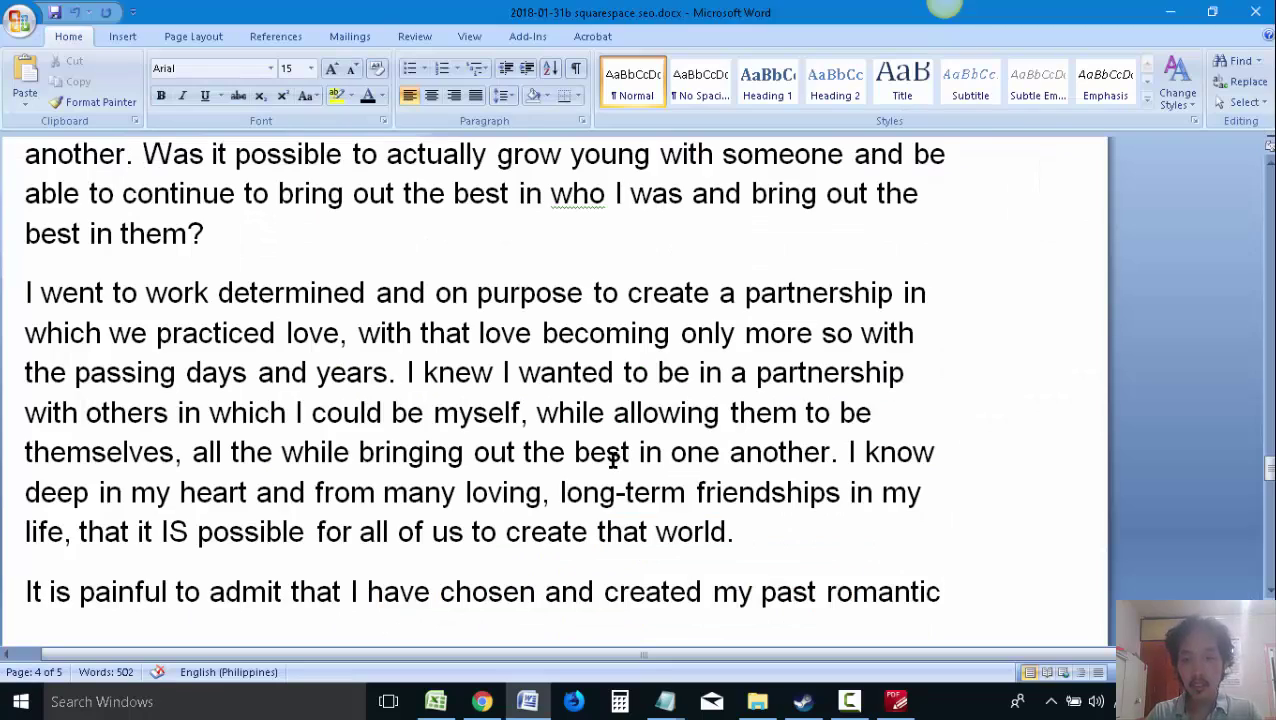
pyautogui.hotkey('ctrl', 'v')
pyautogui.hotkey('alt', 'Tab')
# Copy the 'In 2015' paragraph from the PDF into a new line in the proposal
pyautogui.scroll(-2, 632, 533)
pyautogui.click(568, 527)
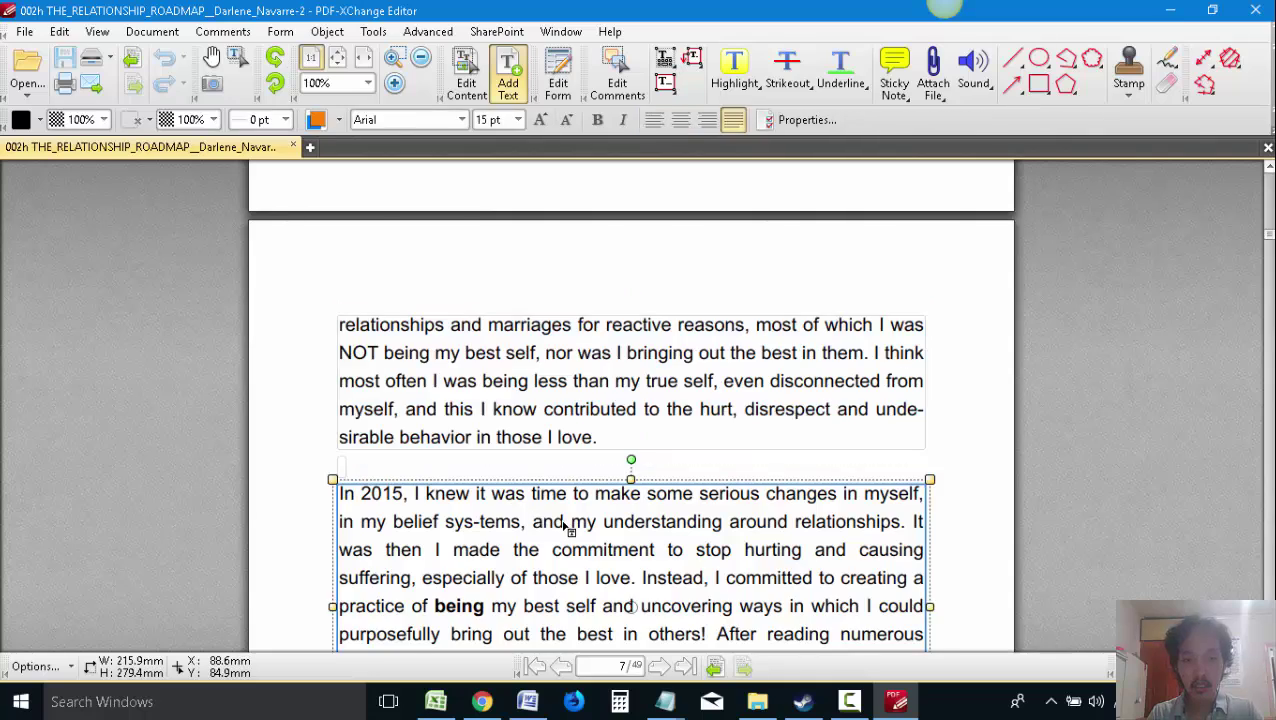
pyautogui.scroll(-3, 568, 527)
pyautogui.hotkey('ctrl', 'a')
pyautogui.hotkey('alt', 'Tab')
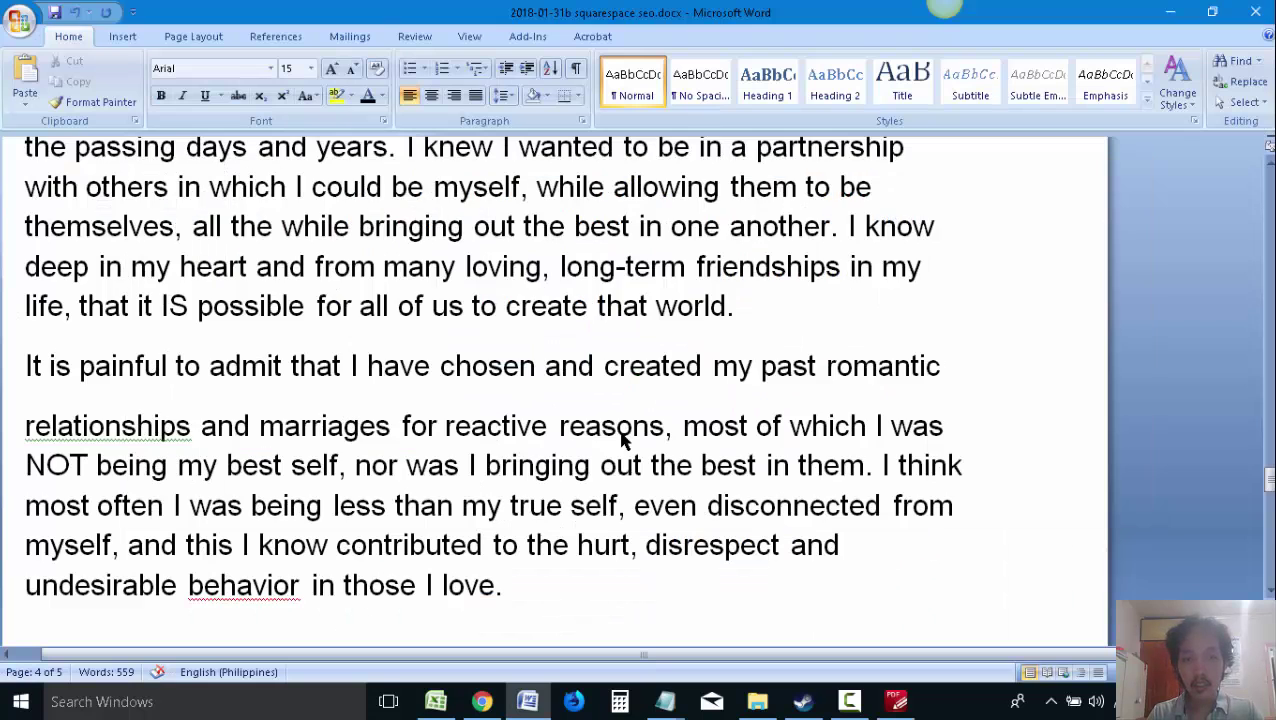
pyautogui.press('Return')
pyautogui.hotkey('ctrl', 'v')
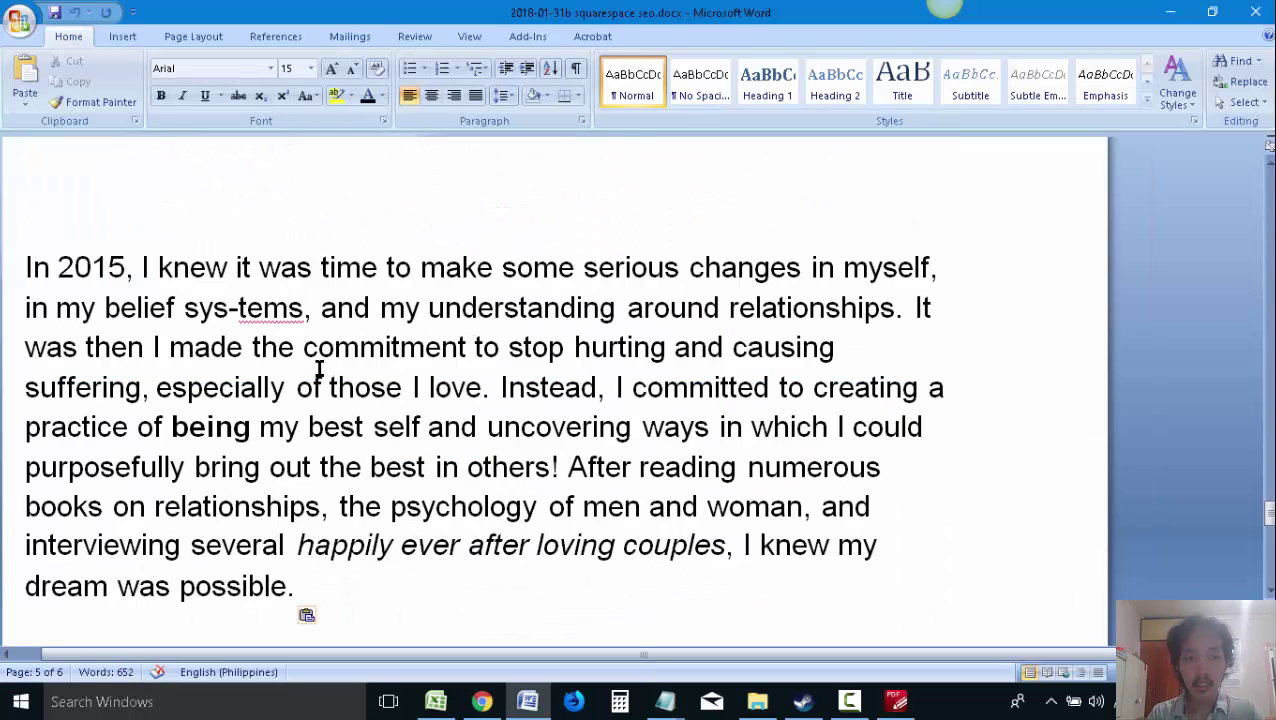
# Correct the hyphenated 'sys-tems' in the pasted text so it reads 'systems'
pyautogui.moveTo(237, 310); pyautogui.dragTo(246, 310)
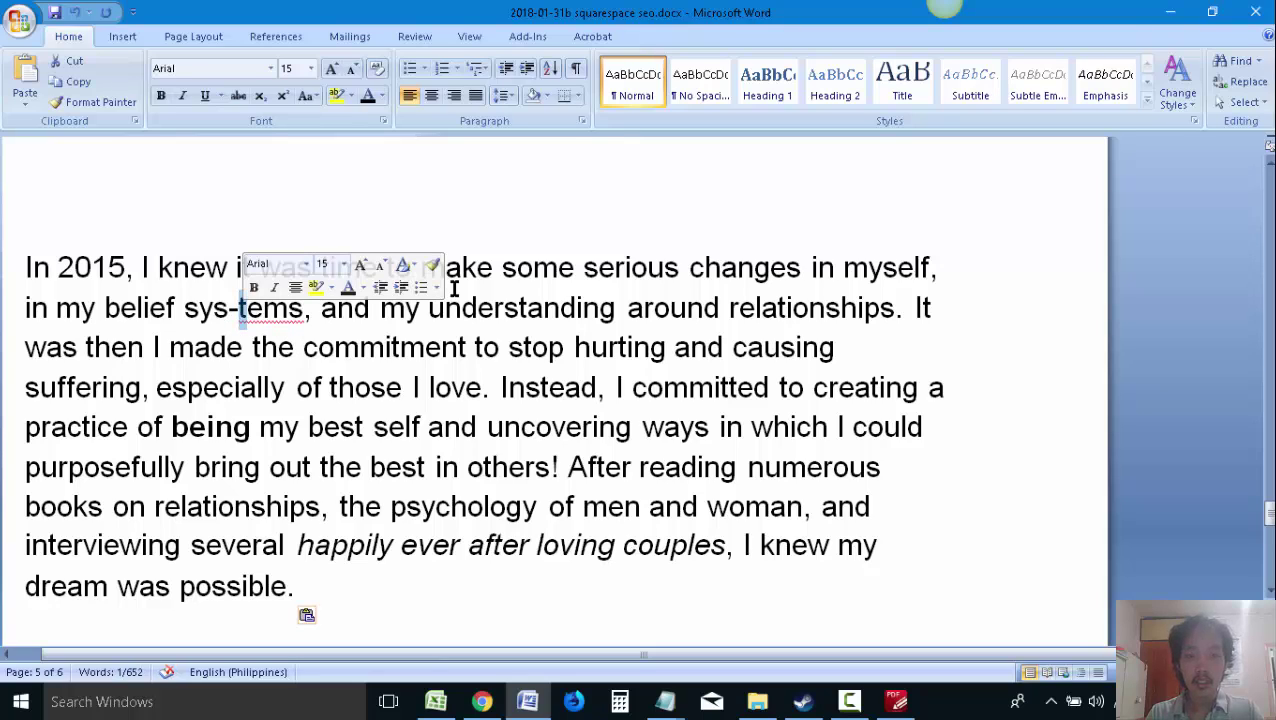
pyautogui.press('Delete')
pyautogui.press('alt')
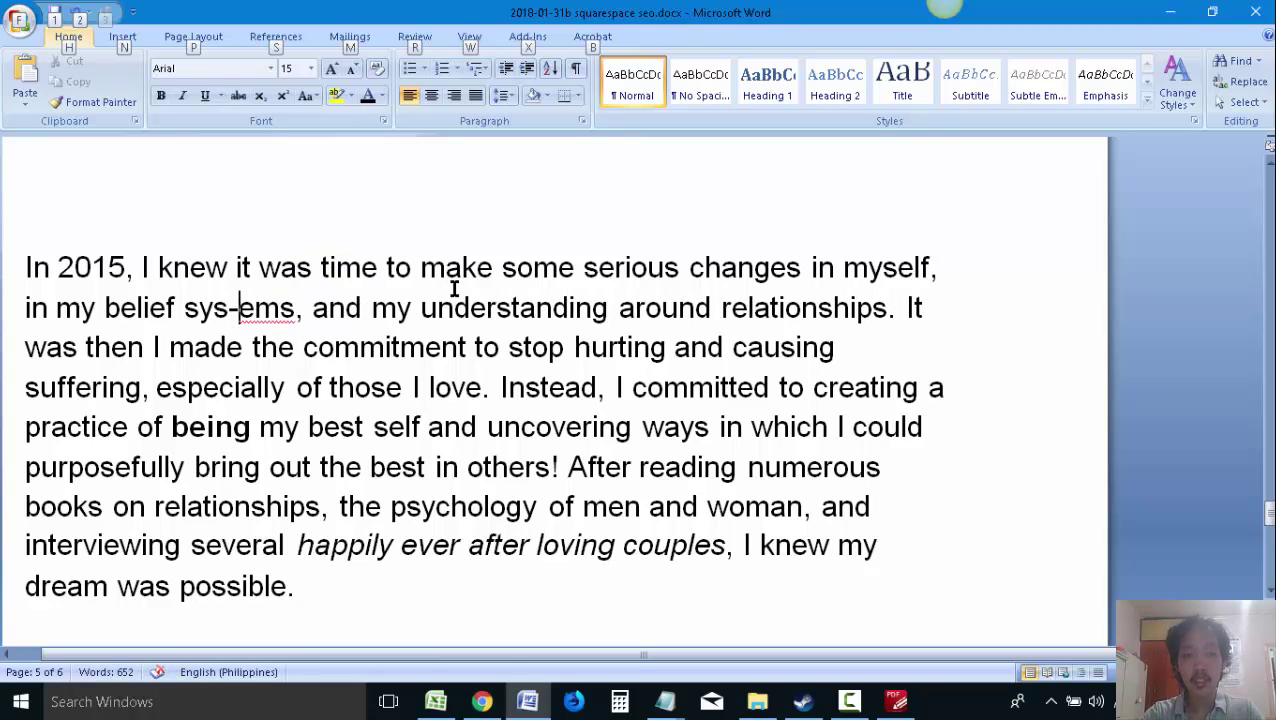
pyautogui.press('alt')
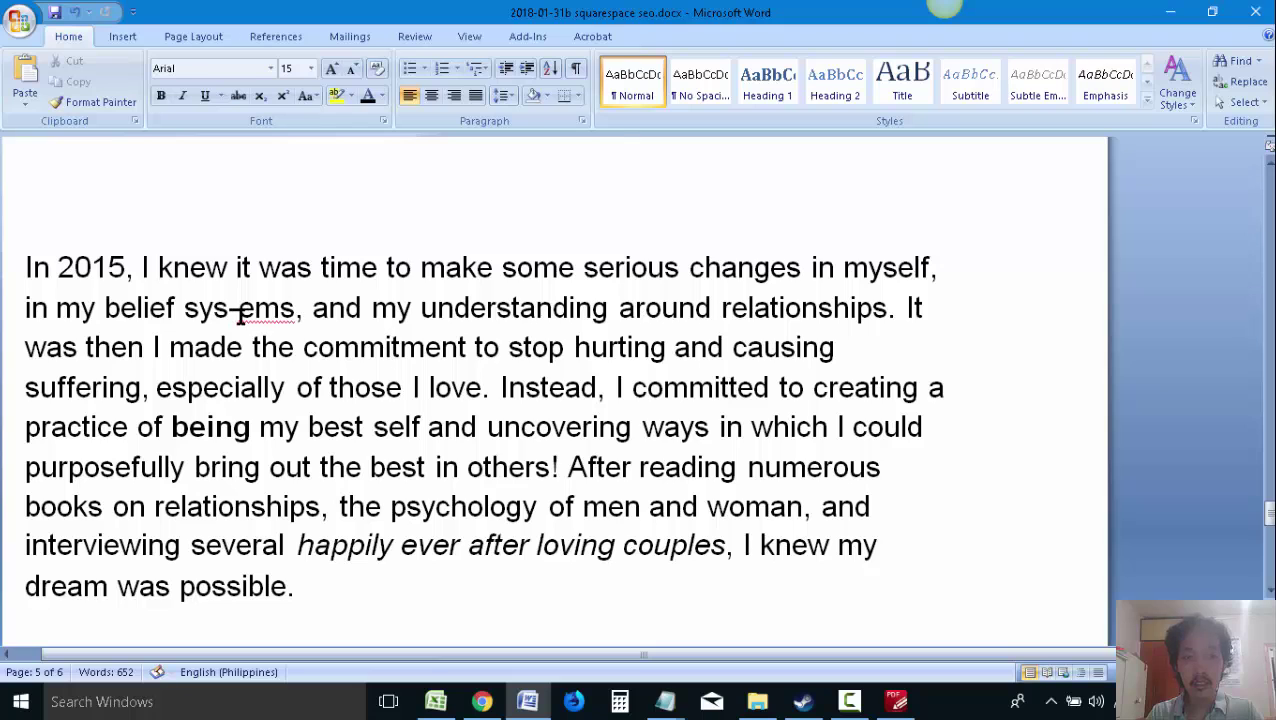
pyautogui.press('BackSpace')
pyautogui.write('t')
# Copy the 'Relationship Roadmap' paragraph from the PDF into a new paragraph in the proposal
pyautogui.hotkey('alt', 'Tab')
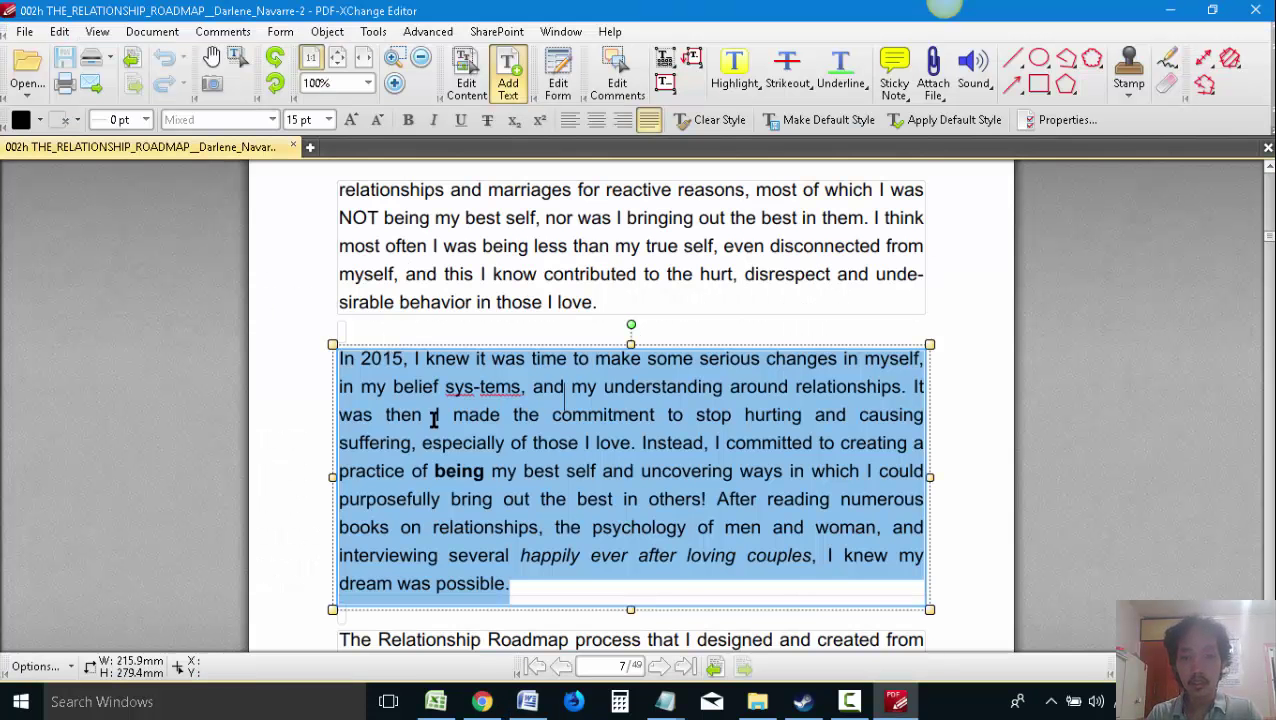
pyautogui.scroll(-3, 408, 398)
pyautogui.scroll(-3, 430, 396)
pyautogui.click(518, 399)
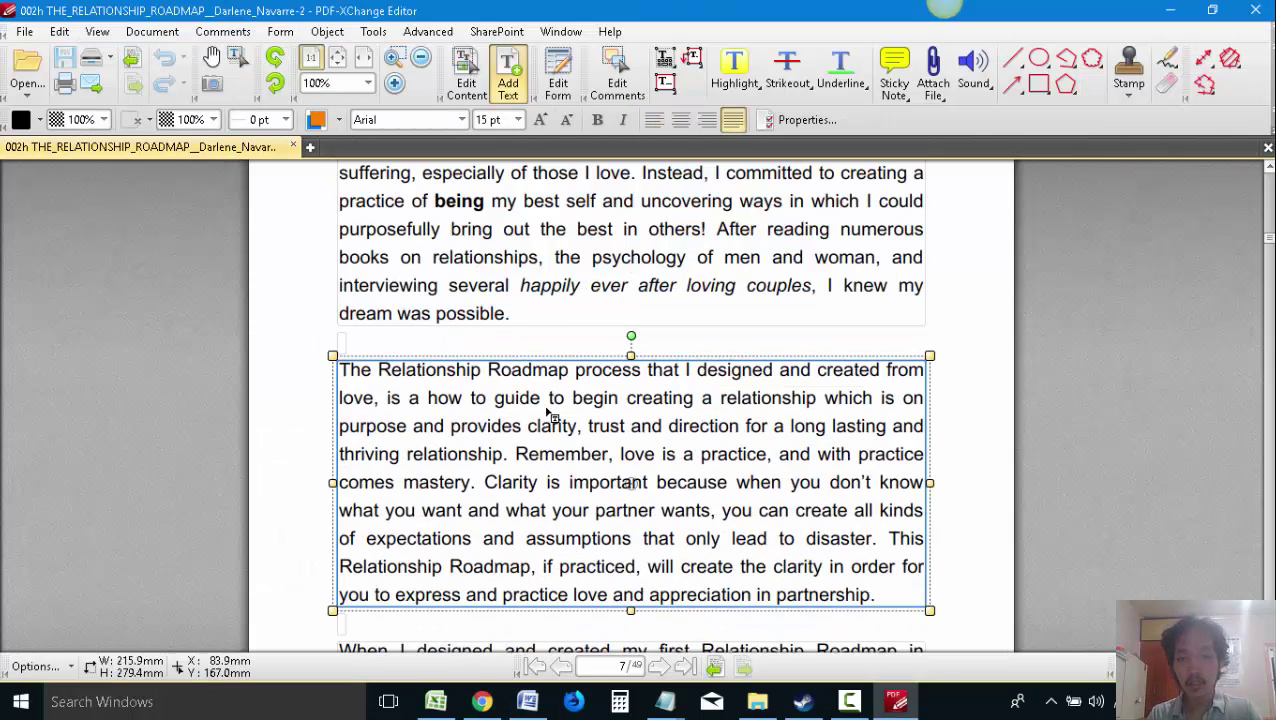
pyautogui.doubleClick(566, 427)
pyautogui.hotkey('ctrl', 'a')
pyautogui.hotkey('ctrl', 'c')
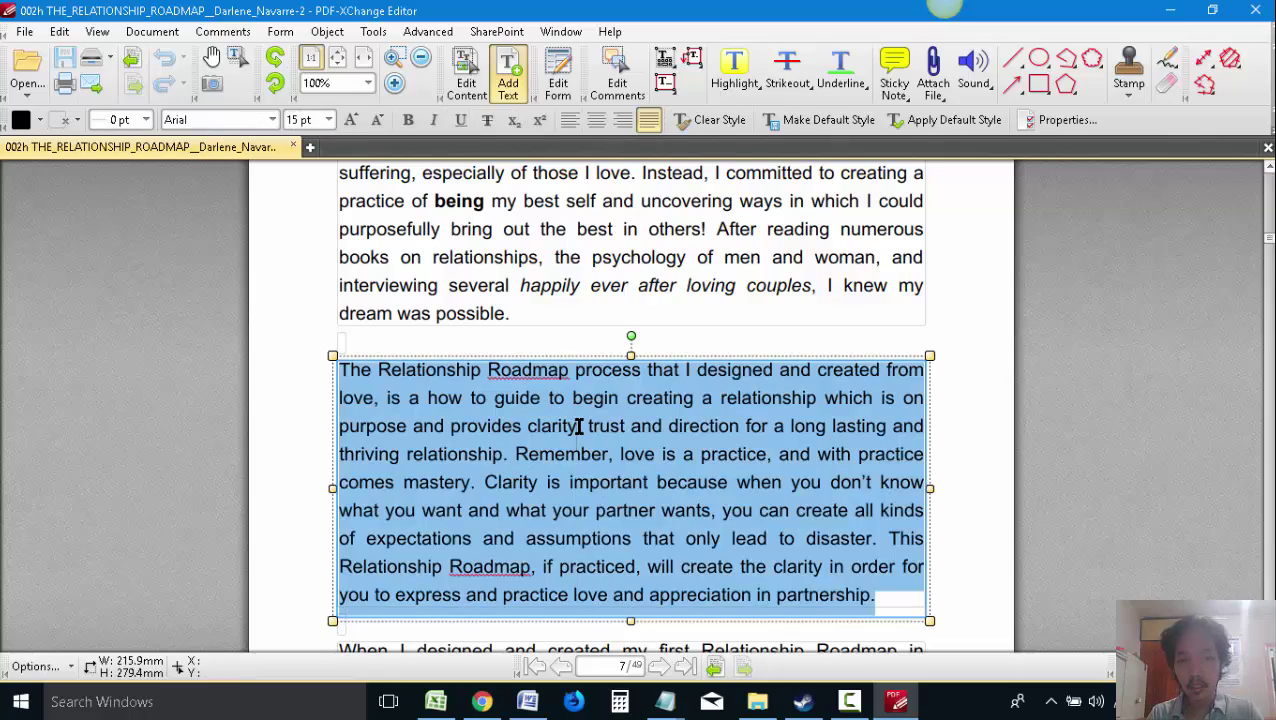
pyautogui.hotkey('alt', 'Tab')
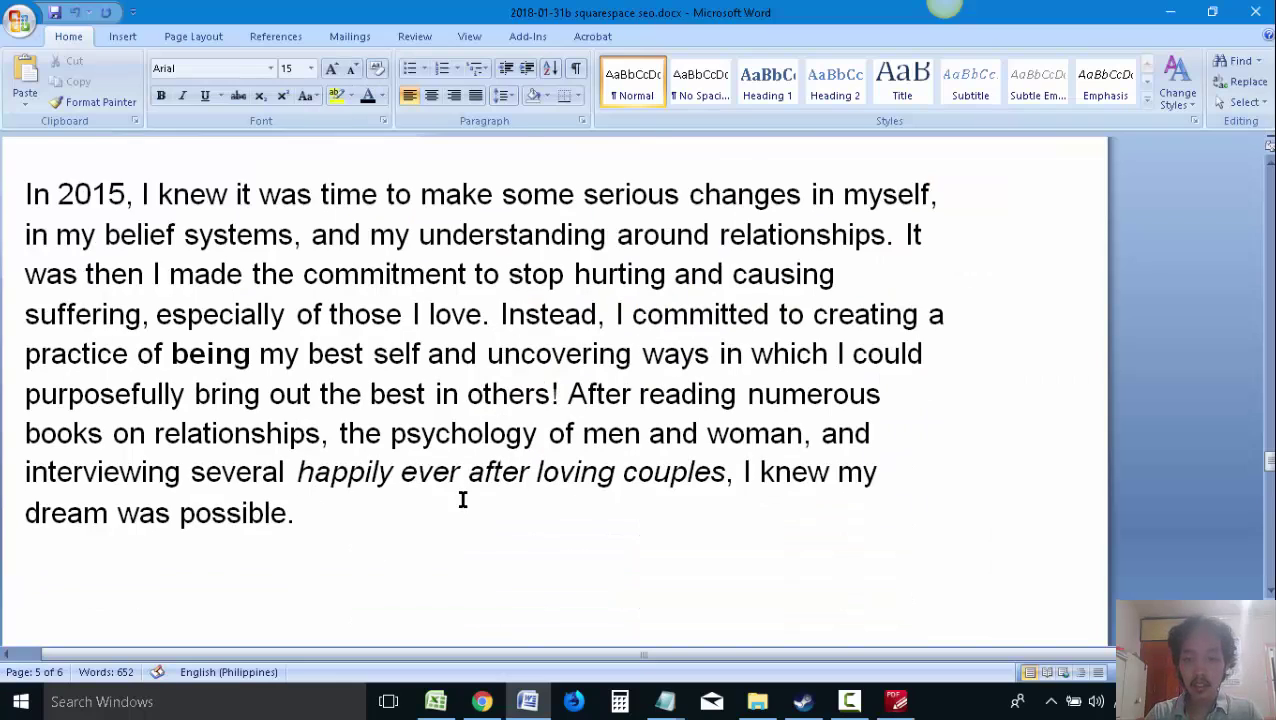
pyautogui.press('Return')
pyautogui.hotkey('ctrl', 'v')
pyautogui.hotkey('alt', 'Tab')
# Select the 'When I designed' text block in the PDF and check the proposal's end
pyautogui.scroll(-3, 458, 470)
pyautogui.scroll(-3, 470, 473)
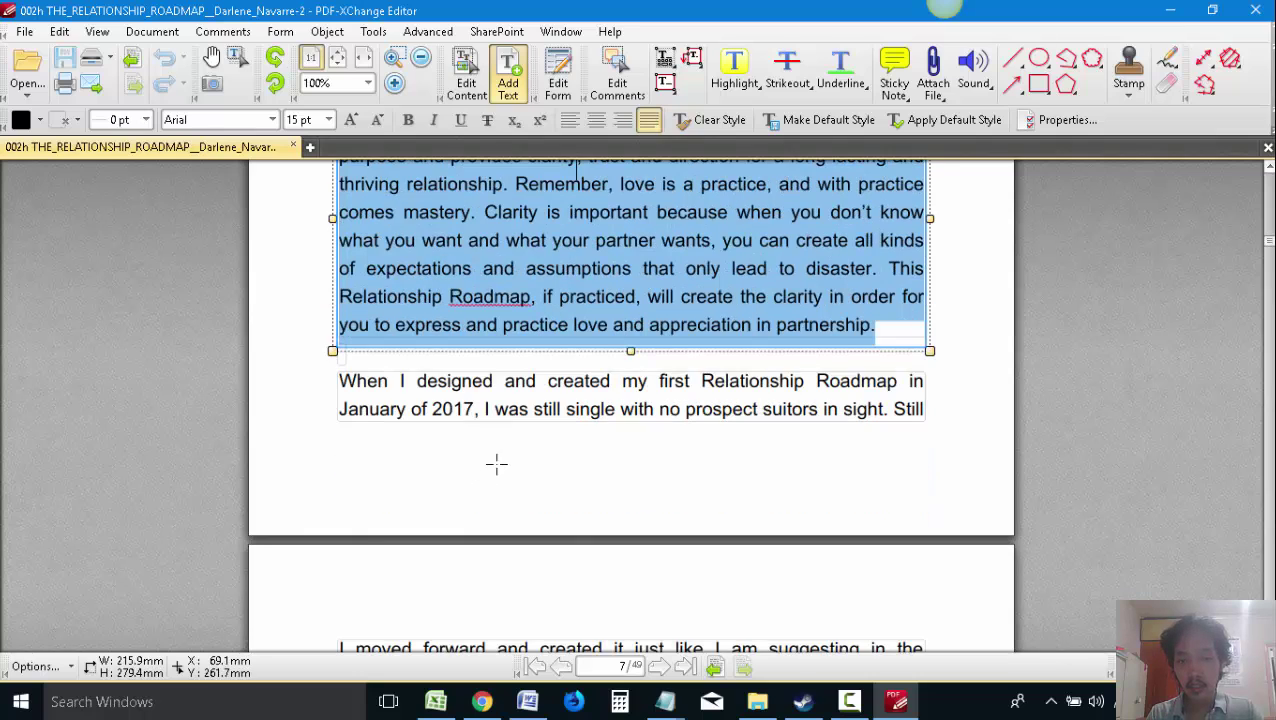
pyautogui.scroll(-2, 497, 463)
pyautogui.click(557, 312)
pyautogui.scroll(-2, 562, 322)
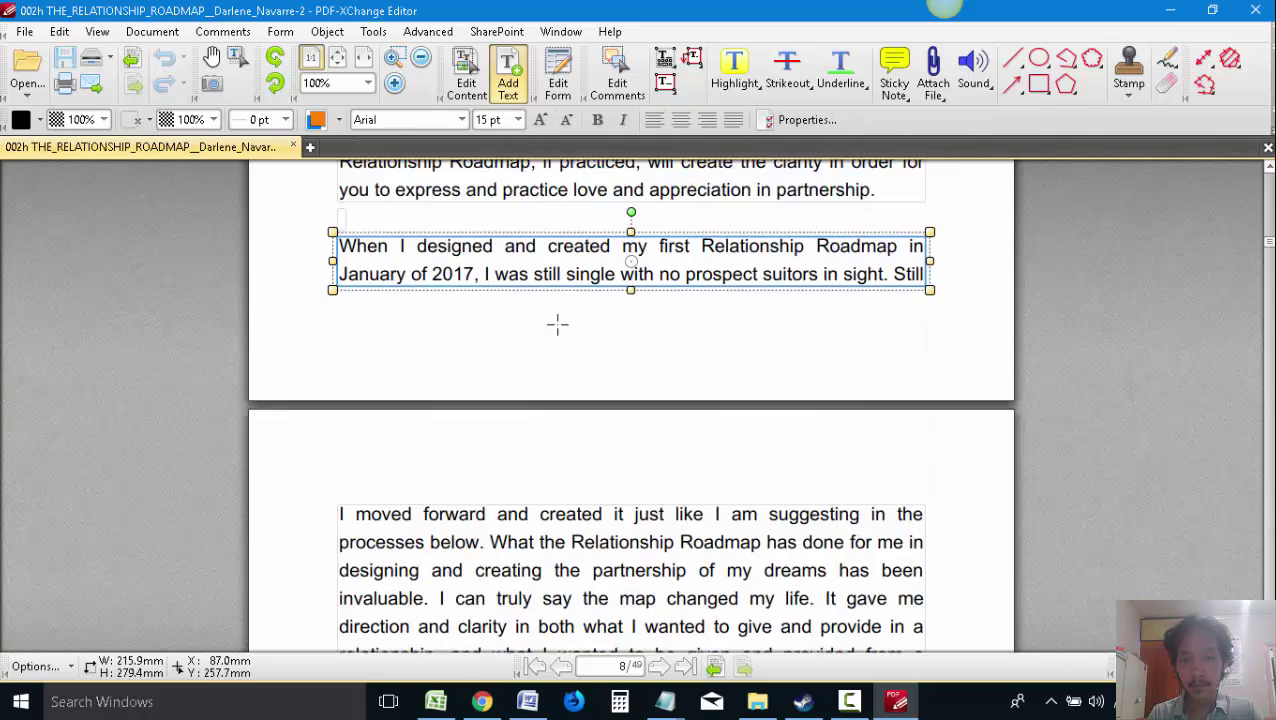
pyautogui.doubleClick(596, 231)
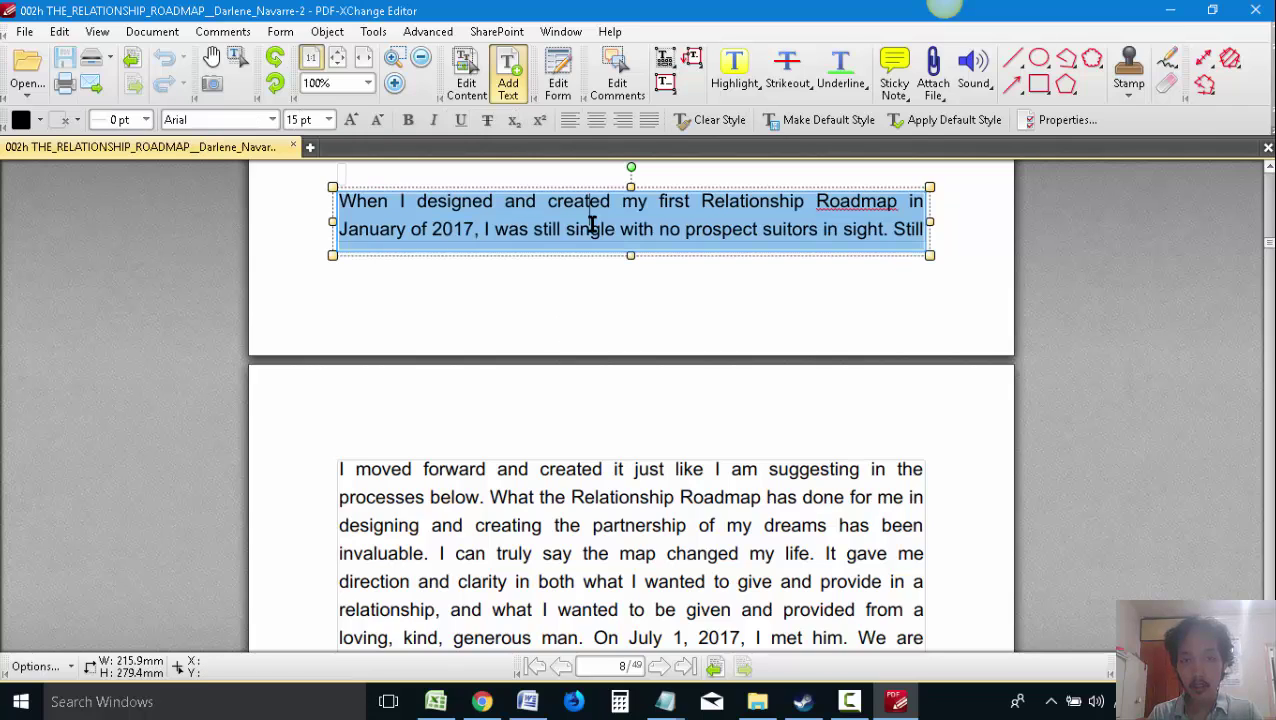
pyautogui.hotkey('alt', 'Tab')
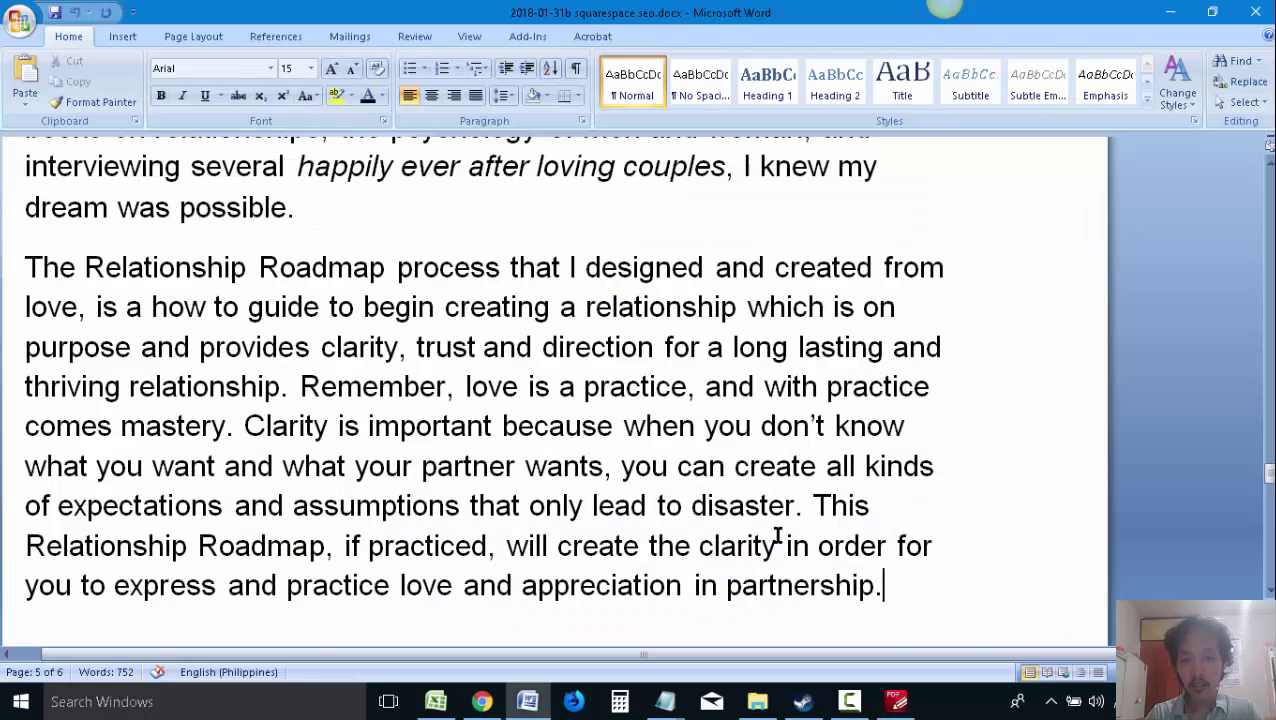
pyautogui.scroll(-1, 772, 533)
pyautogui.hotkey('alt', 'Tab')
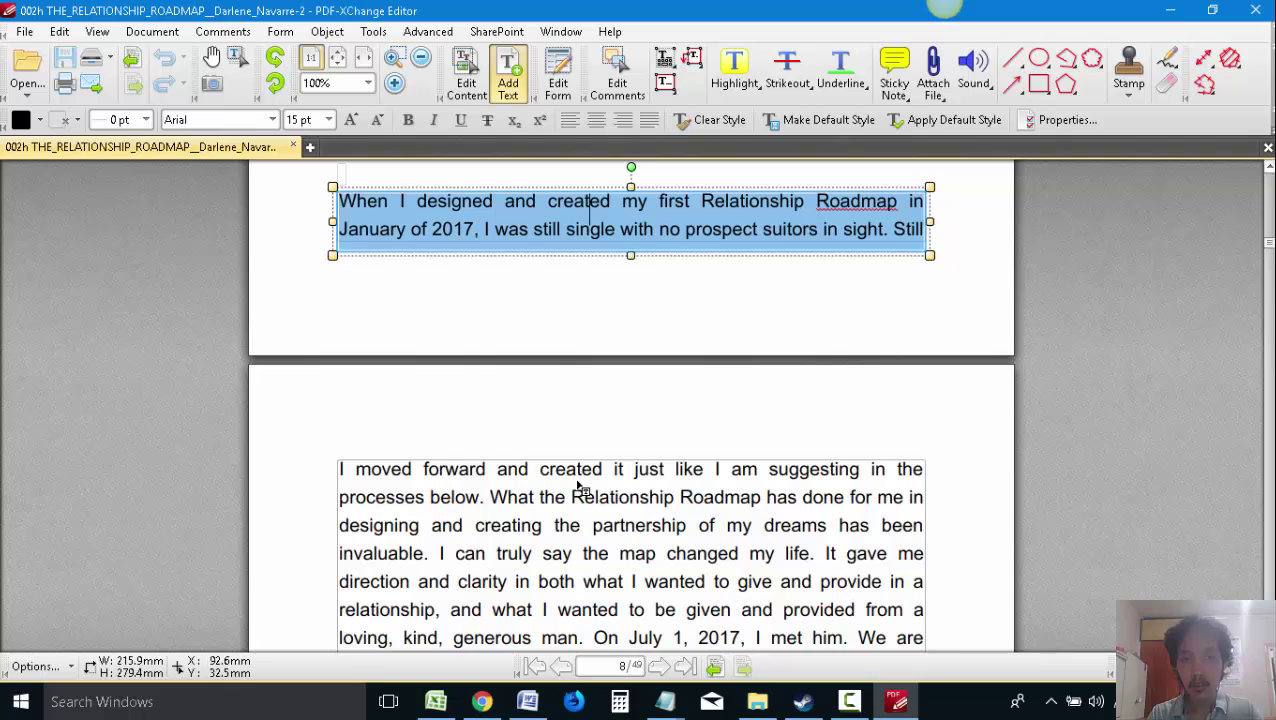
# Copy the 'I moved forward' paragraph from the PDF into the proposal
pyautogui.click(577, 487)
pyautogui.click(600, 490)
pyautogui.scroll(-3, 607, 489)
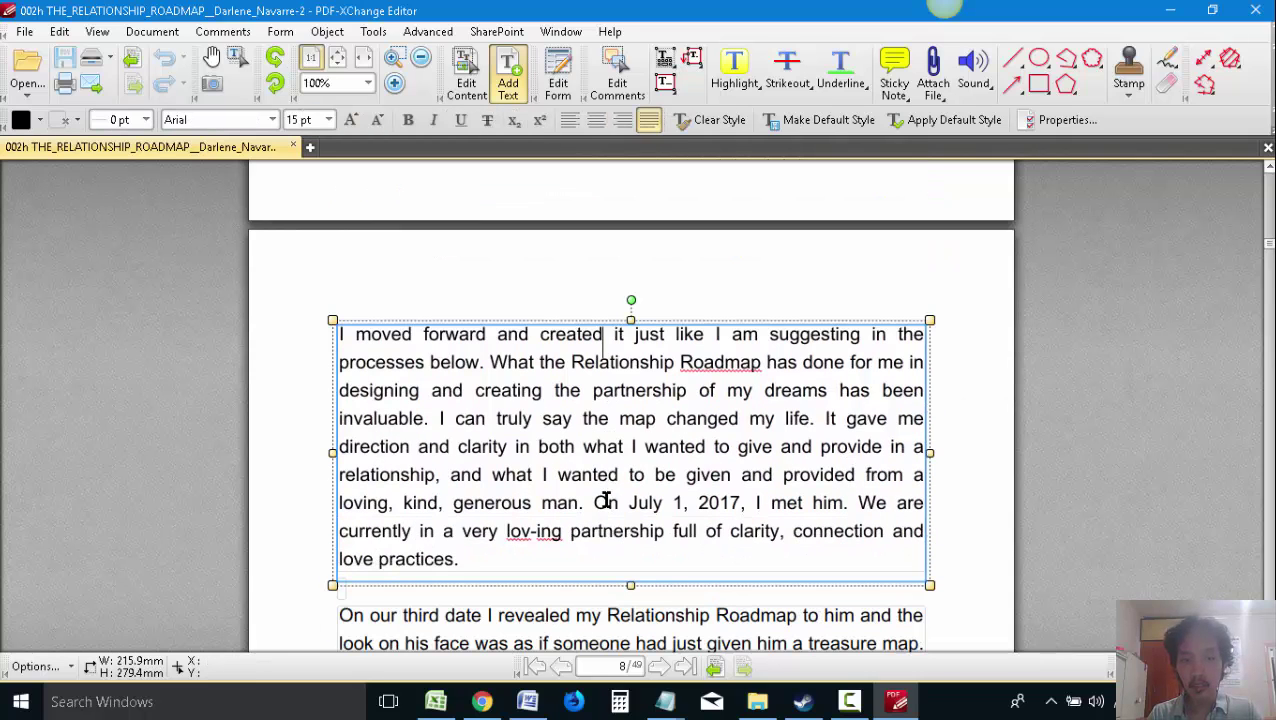
pyautogui.scroll(-1, 608, 494)
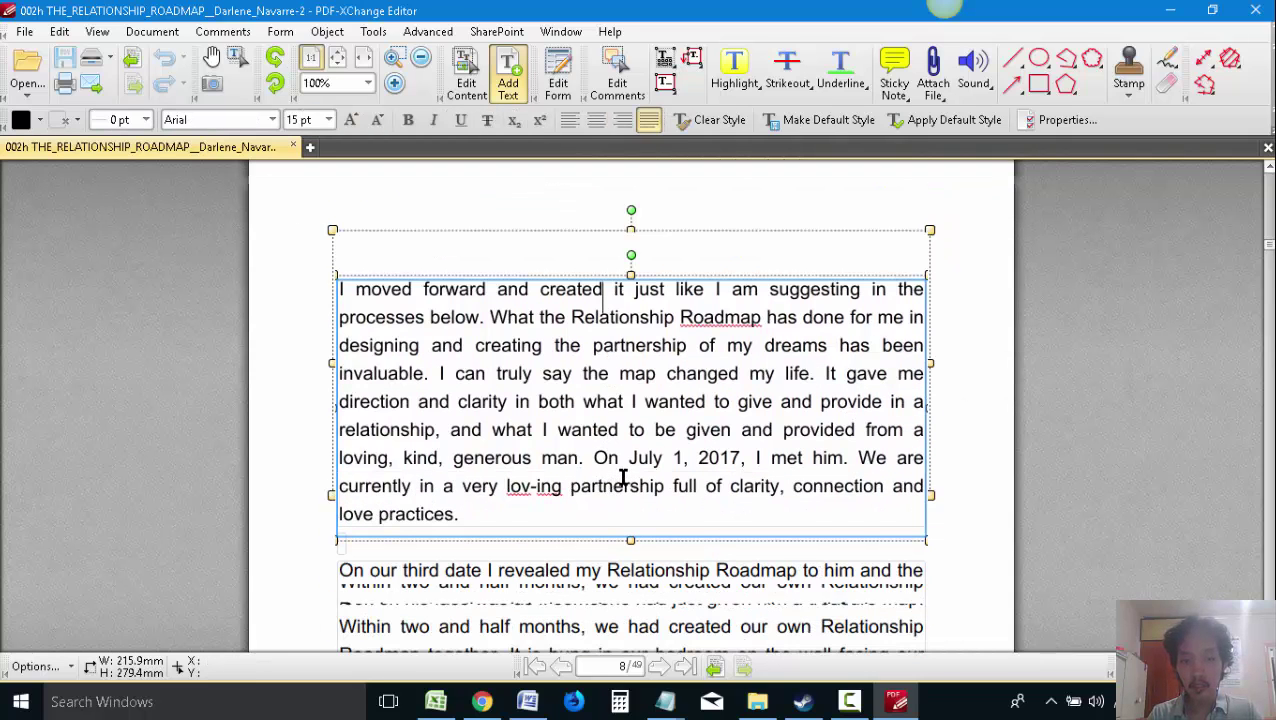
pyautogui.scroll(-1, 622, 480)
pyautogui.hotkey('ctrl', 'a')
pyautogui.hotkey('ctrl', 'c')
pyautogui.hotkey('alt', 'Tab')
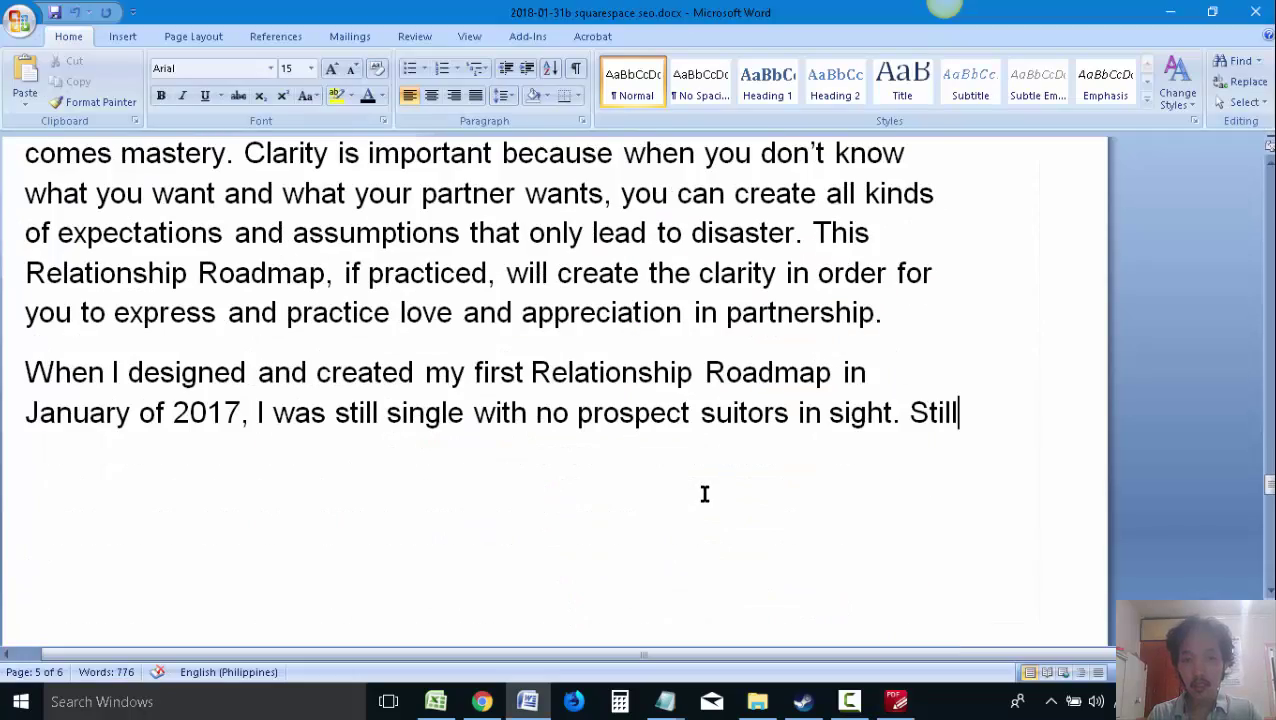
pyautogui.hotkey('ctrl', 'v')
pyautogui.hotkey('alt', 'Tab')
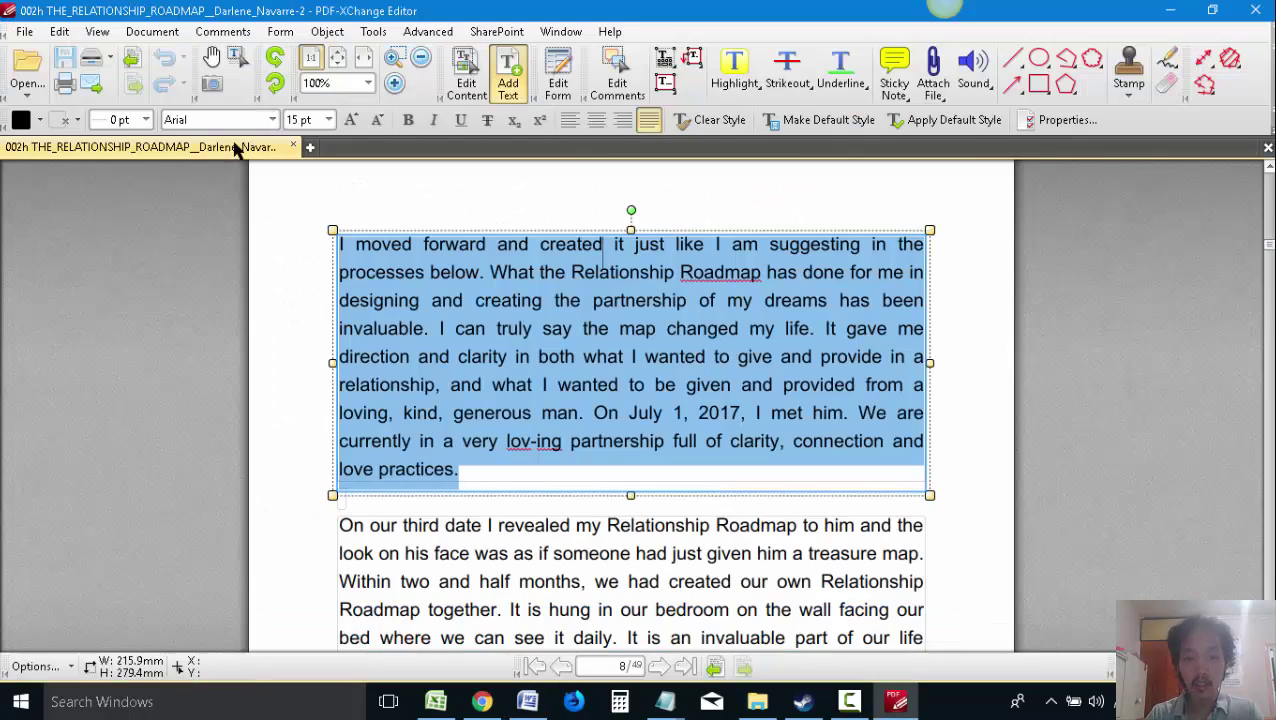
# Copy the 'On our third date' paragraph into the proposal, then select the first testimonial quote's text
pyautogui.scroll(-6, 810, 320)
pyautogui.click(632, 370)
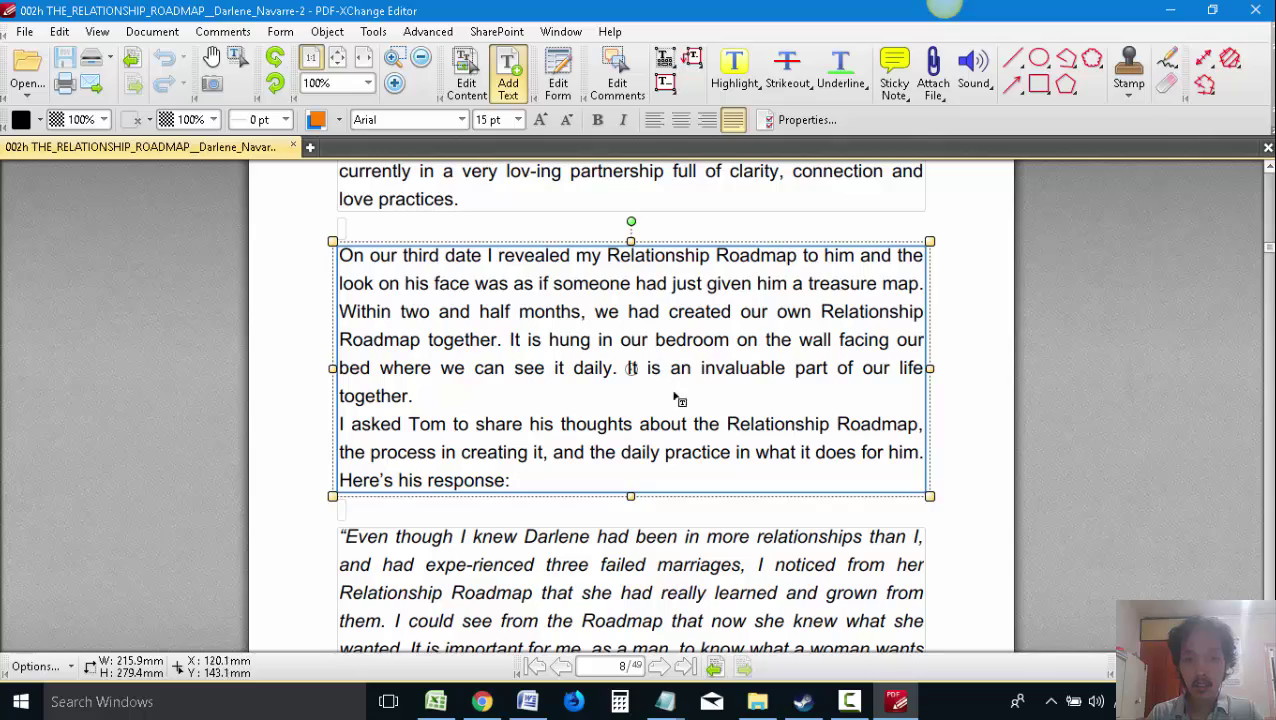
pyautogui.hotkey('ctrl', 'a')
pyautogui.hotkey('ctrl', 'c')
pyautogui.hotkey('alt', 'Tab')
pyautogui.hotkey('ctrl', 'v')
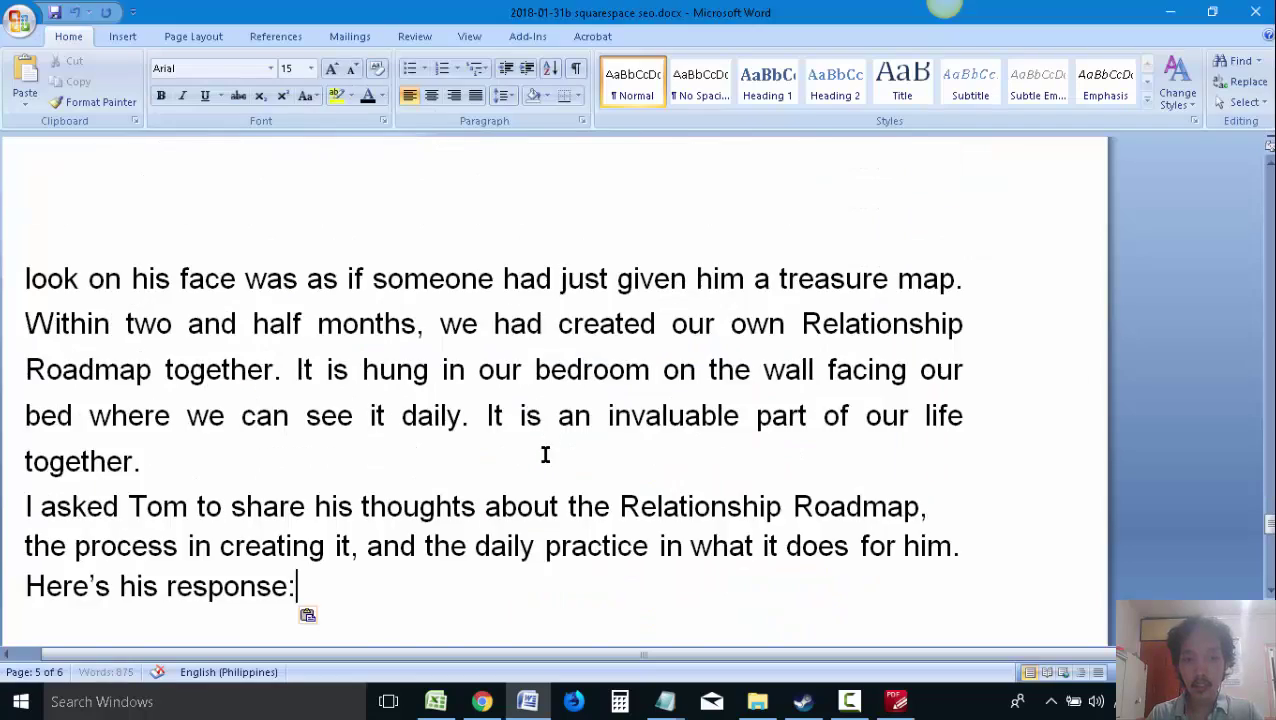
pyautogui.hotkey('alt', 'Tab')
pyautogui.click(658, 510)
pyautogui.hotkey('ctrl', 'a')
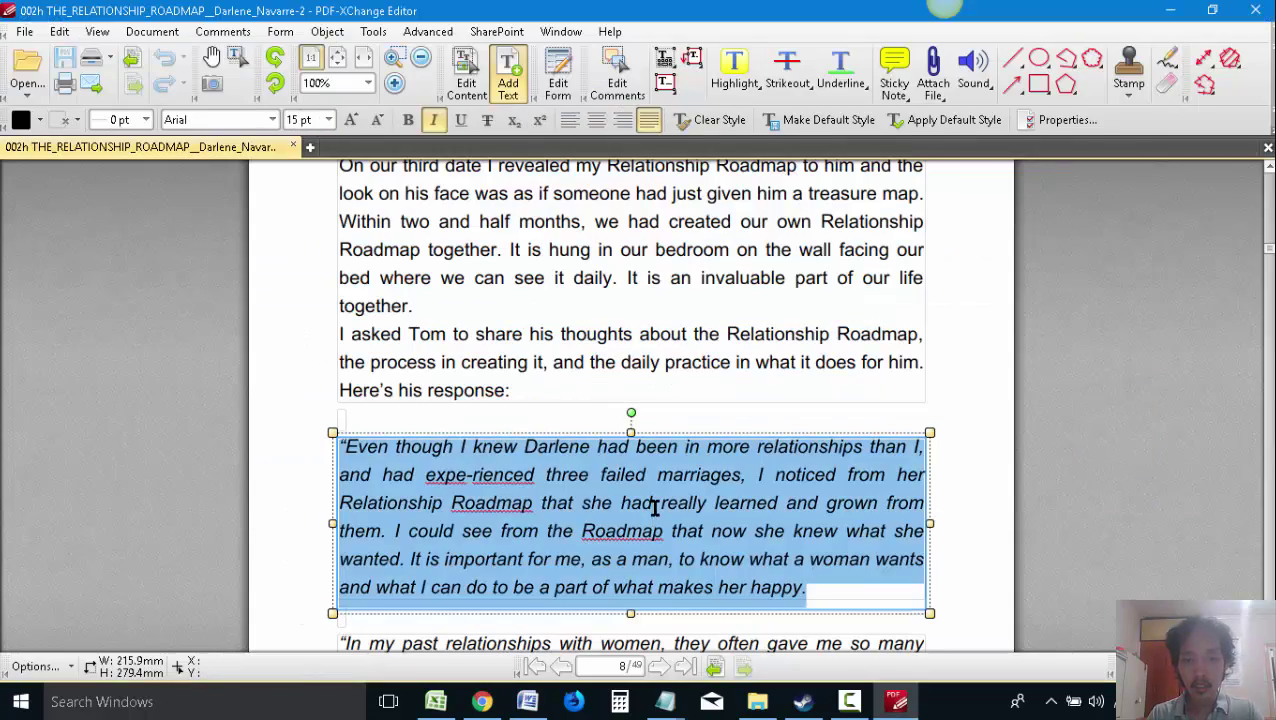
# Paste the copied partner quote below 'Here's his response:' in the proposal
pyautogui.hotkey('ctrl', 'c')
pyautogui.hotkey('alt', 'Tab')
pyautogui.hotkey('ctrl', 'v')
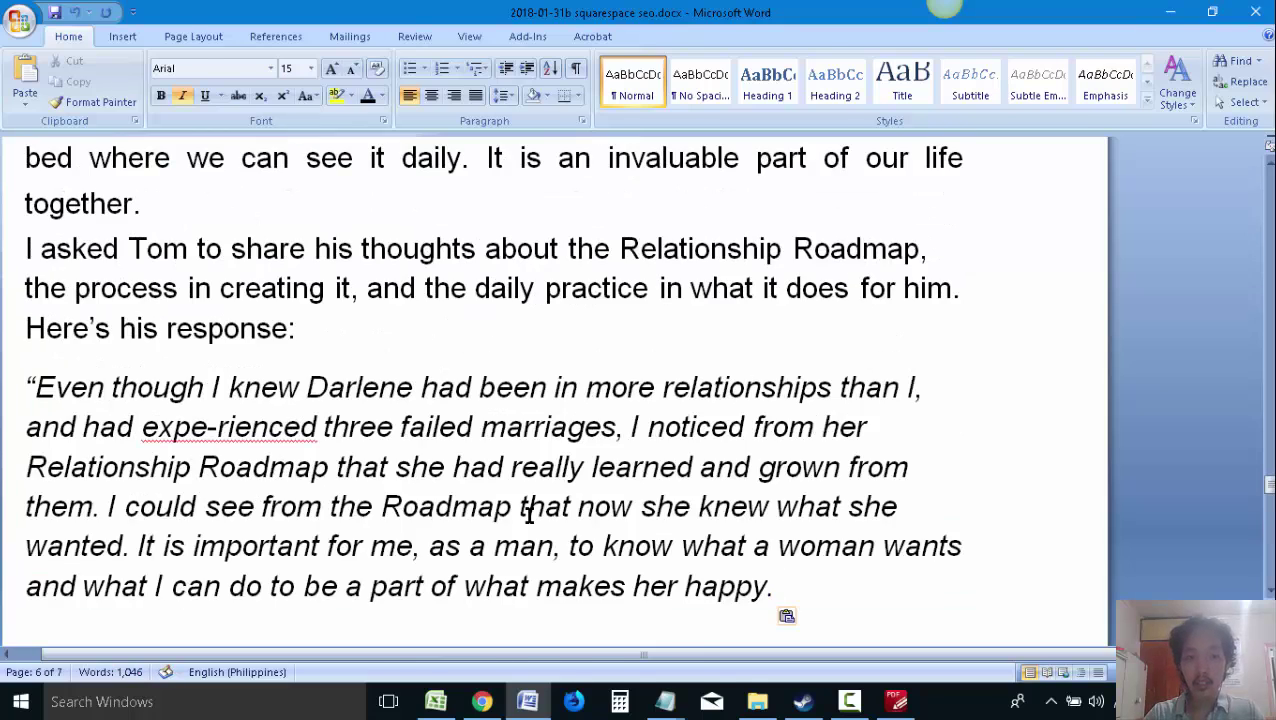
pyautogui.hotkey('alt', 'Tab')
pyautogui.scroll(-5, 598, 490)
pyautogui.scroll(-2, 566, 423)
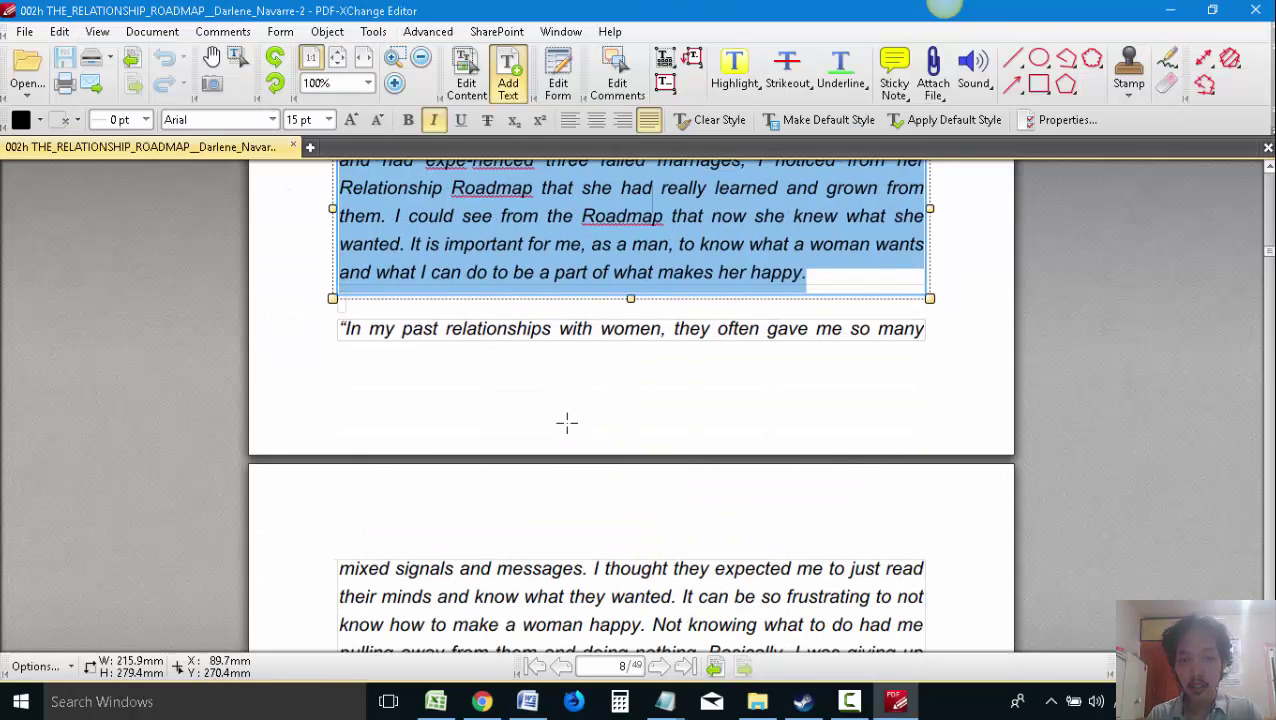
pyautogui.scroll(-2, 550, 368)
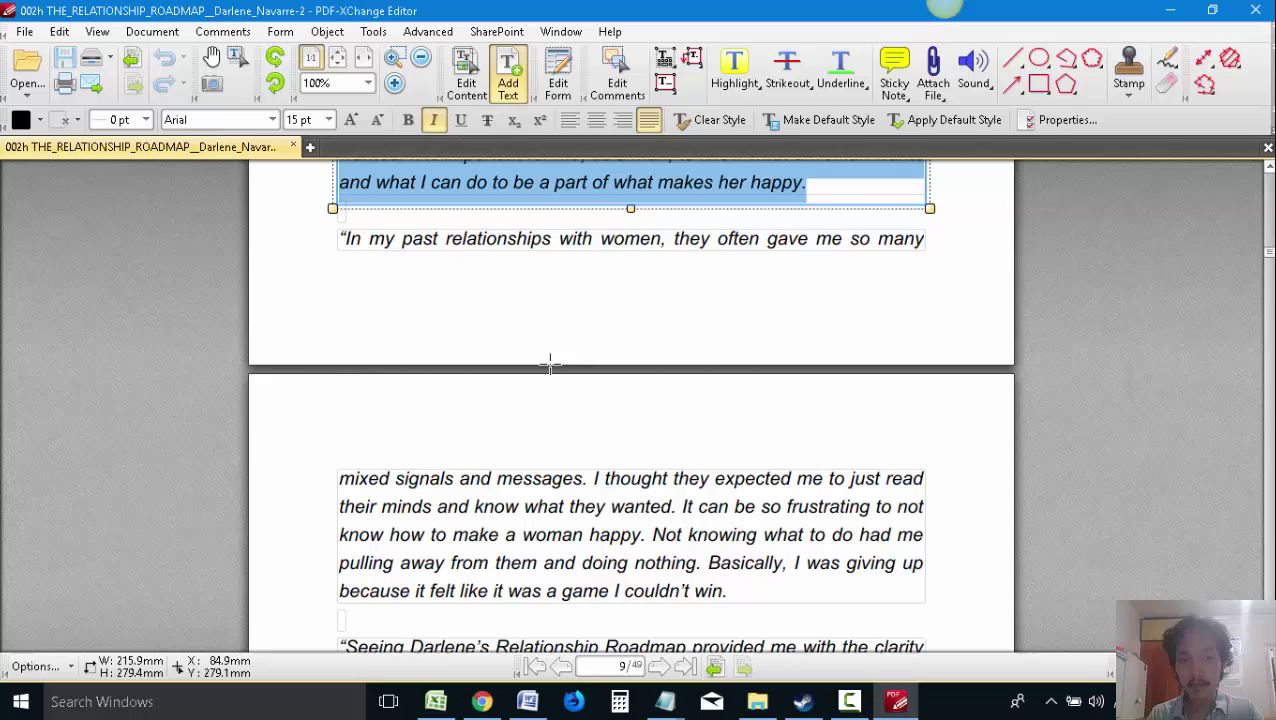
# Add the 'In my past relationships' line from the ebook to the proposal
pyautogui.click(536, 488)
pyautogui.click(522, 242)
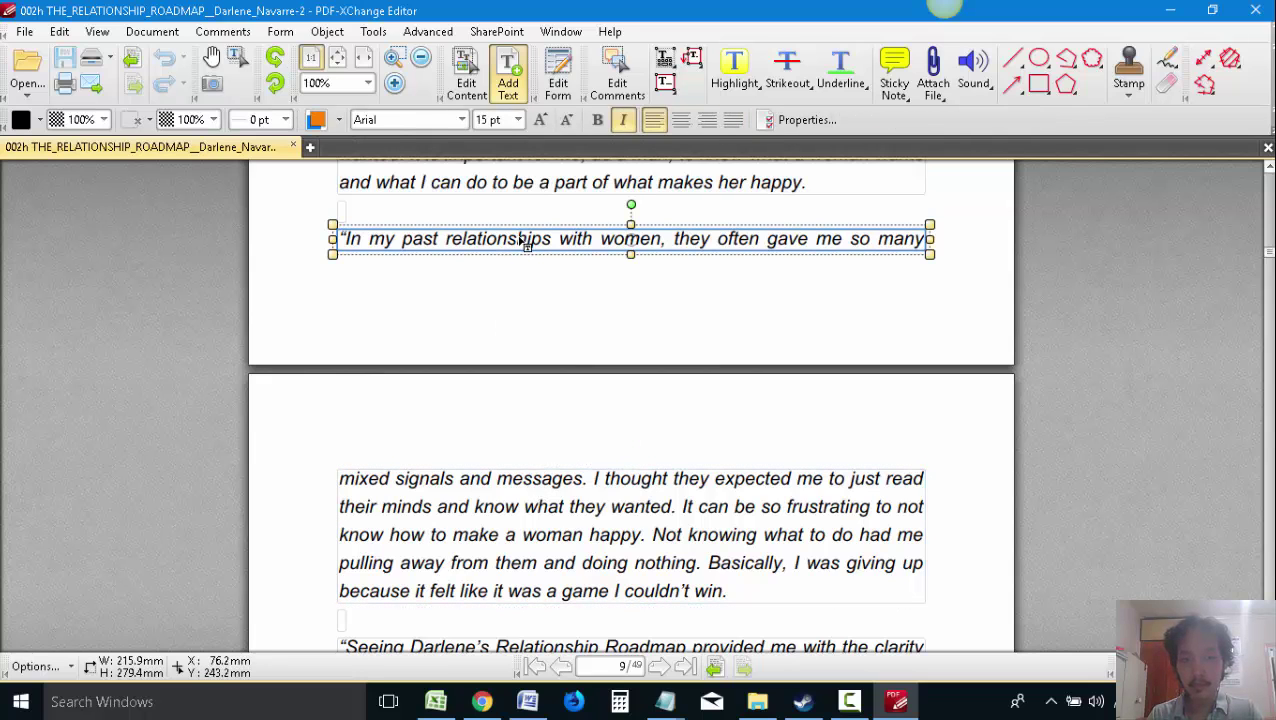
pyautogui.doubleClick(522, 240)
pyautogui.hotkey('alt', 'Tab')
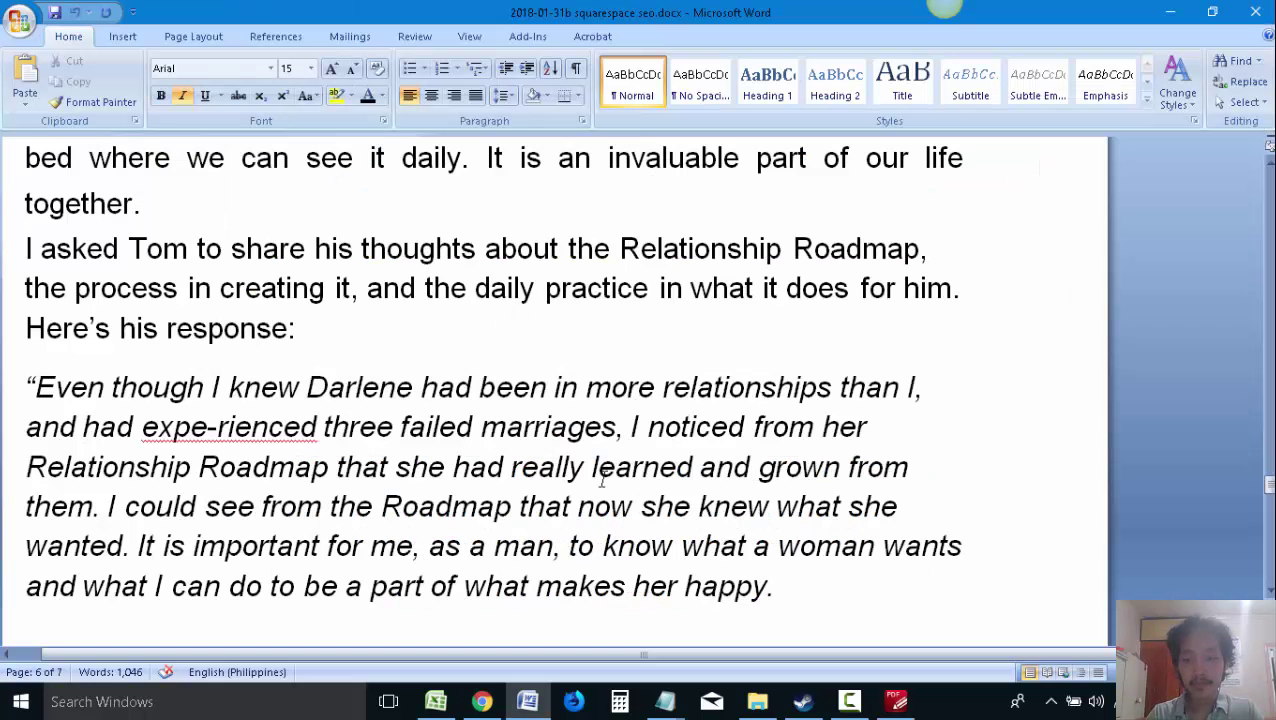
pyautogui.hotkey('ctrl', 'v')
pyautogui.hotkey('alt', 'Tab')
# Continue the quote with the mixed signals text after 'so many'
pyautogui.click(585, 527)
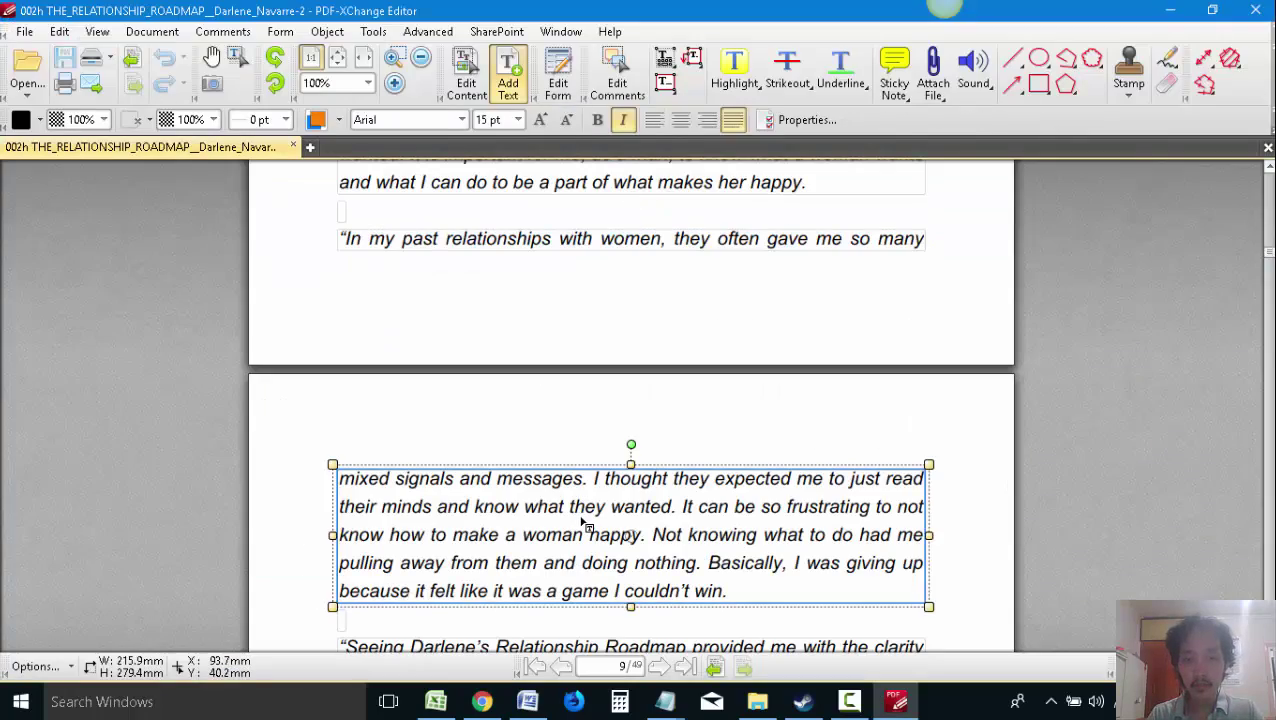
pyautogui.doubleClick(583, 521)
pyautogui.hotkey('ctrl', 'c')
pyautogui.hotkey('alt', 'Tab')
pyautogui.press('Return')
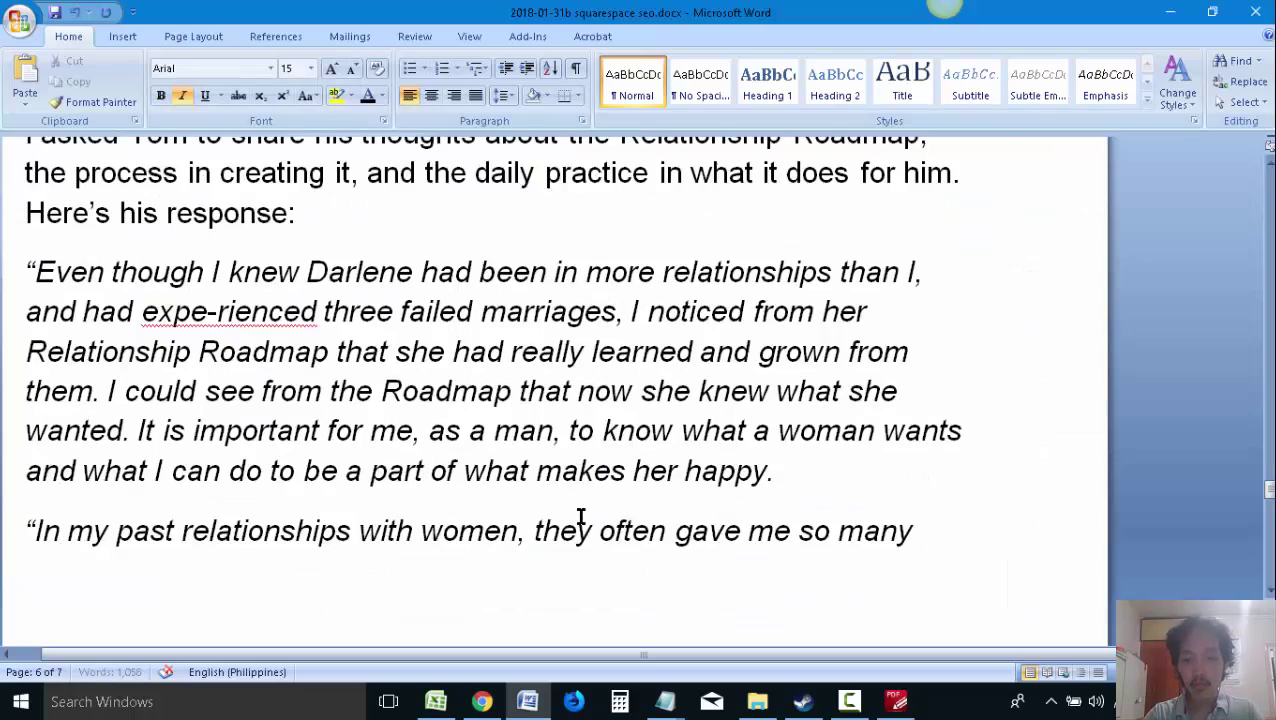
pyautogui.hotkey('ctrl', 'v')
pyautogui.hotkey('alt', 'Tab')
# Add the next ebook quote as a new paragraph after 'win.'
pyautogui.scroll(-3, 570, 520)
pyautogui.click(612, 507)
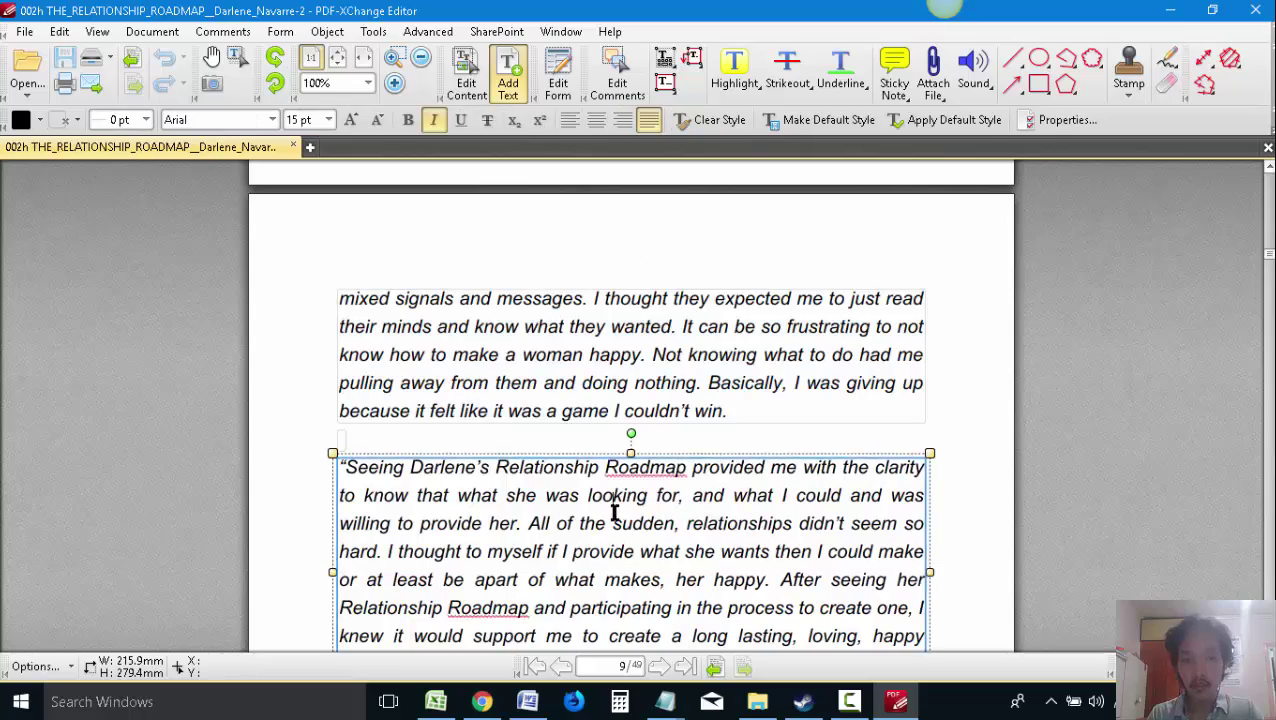
pyautogui.doubleClick(612, 507)
pyautogui.hotkey('ctrl', 'c')
pyautogui.hotkey('alt', 'Tab')
pyautogui.press('Return')
pyautogui.hotkey('ctrl', 'v')
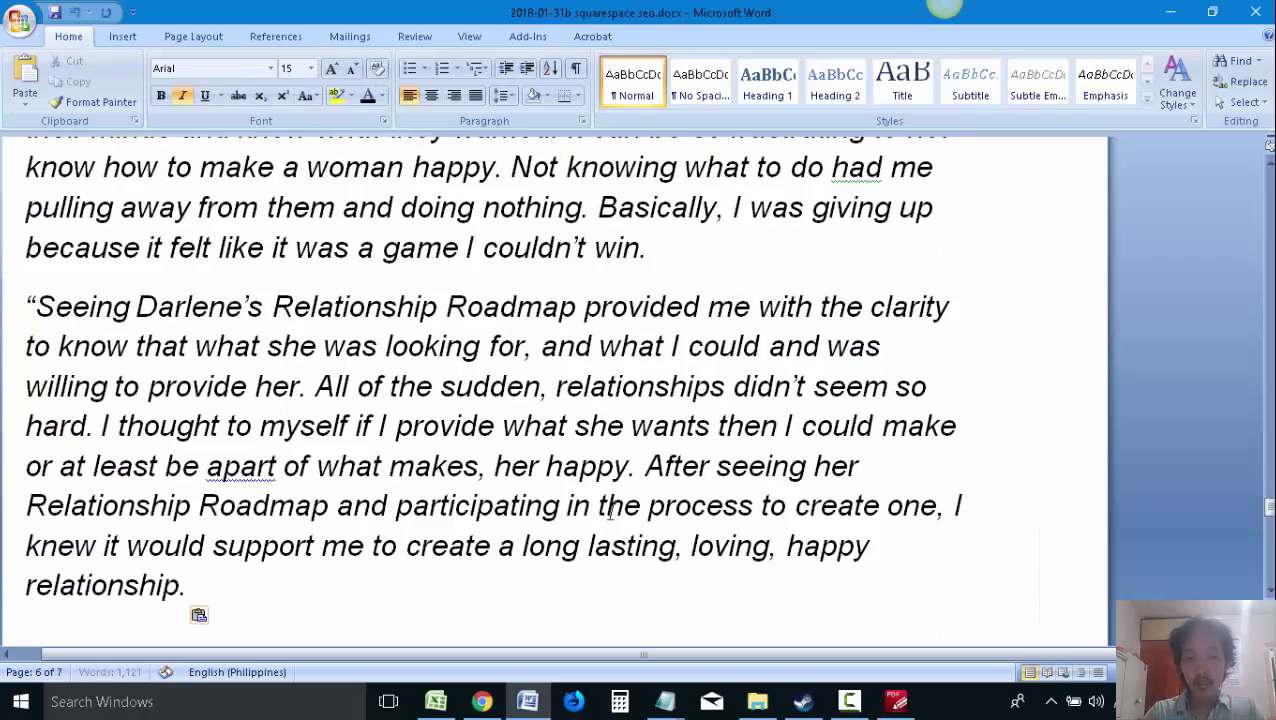
pyautogui.hotkey('alt', 'Tab')
# Add the 'I won't lie' quote as a new paragraph in the proposal
pyautogui.scroll(-3, 640, 500)
pyautogui.click(638, 490)
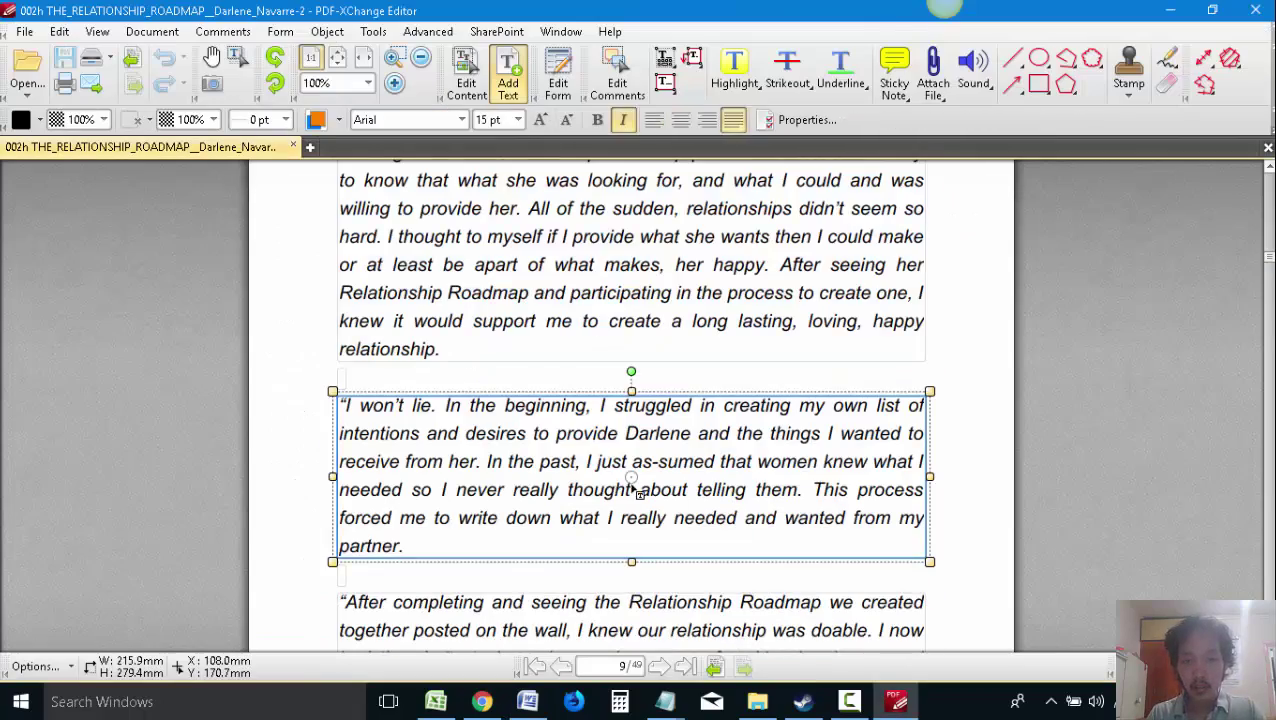
pyautogui.doubleClick(638, 490)
pyautogui.hotkey('ctrl', 'c')
pyautogui.hotkey('alt', 'Tab')
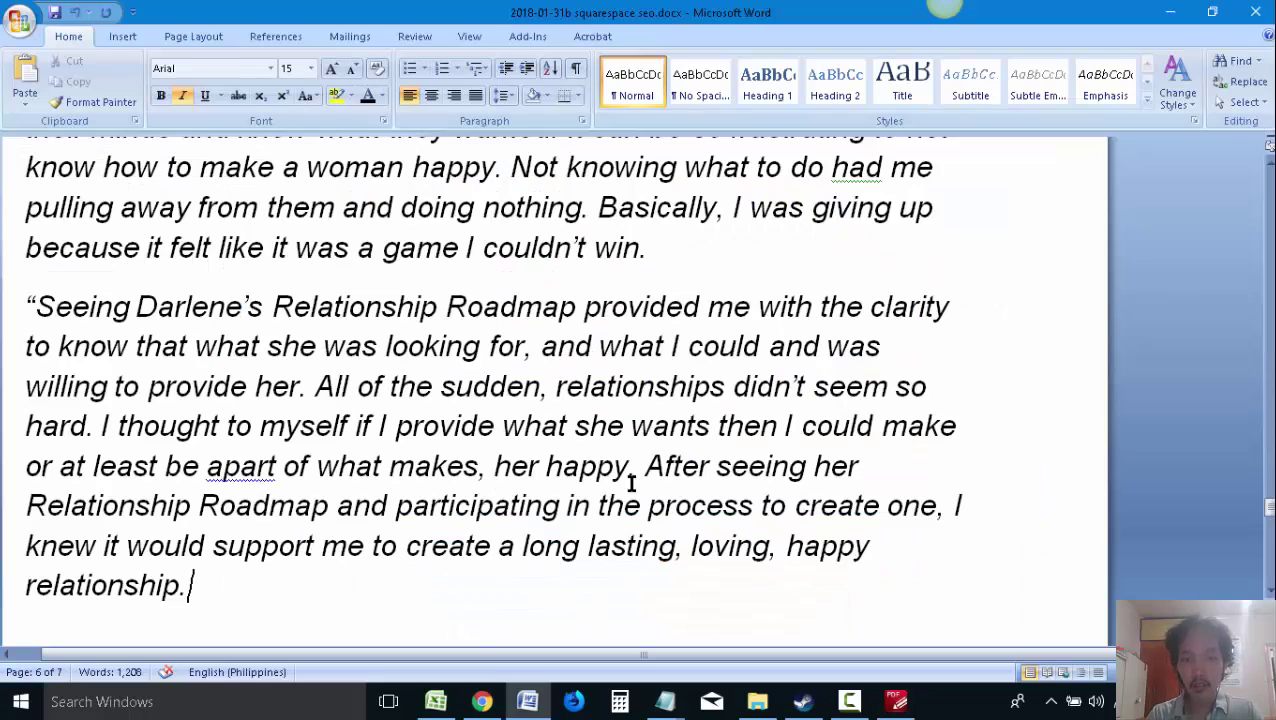
pyautogui.press('Return')
pyautogui.hotkey('ctrl', 'v')
pyautogui.hotkey('alt', 'Tab')
# Add the 'After completing' quote from the ebook to the proposal
pyautogui.click(651, 455)
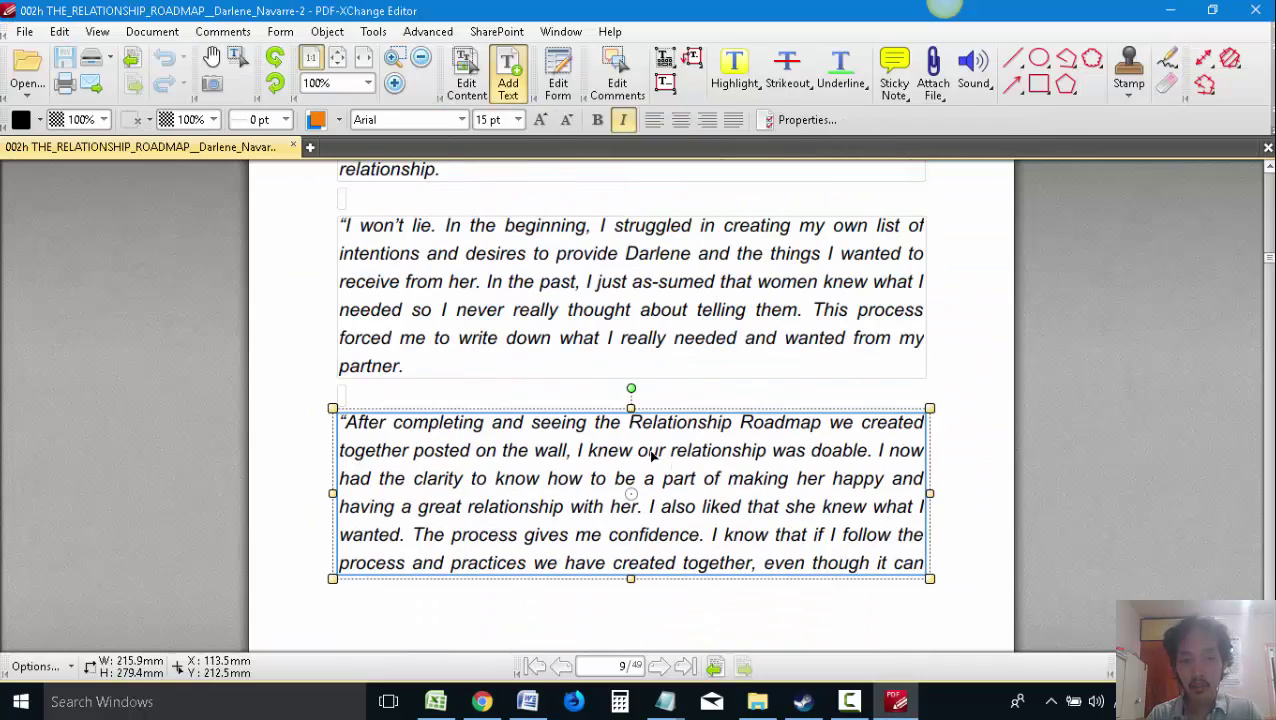
pyautogui.doubleClick(674, 466)
pyautogui.hotkey('ctrl', 'a')
pyautogui.scroll(-5, 672, 470)
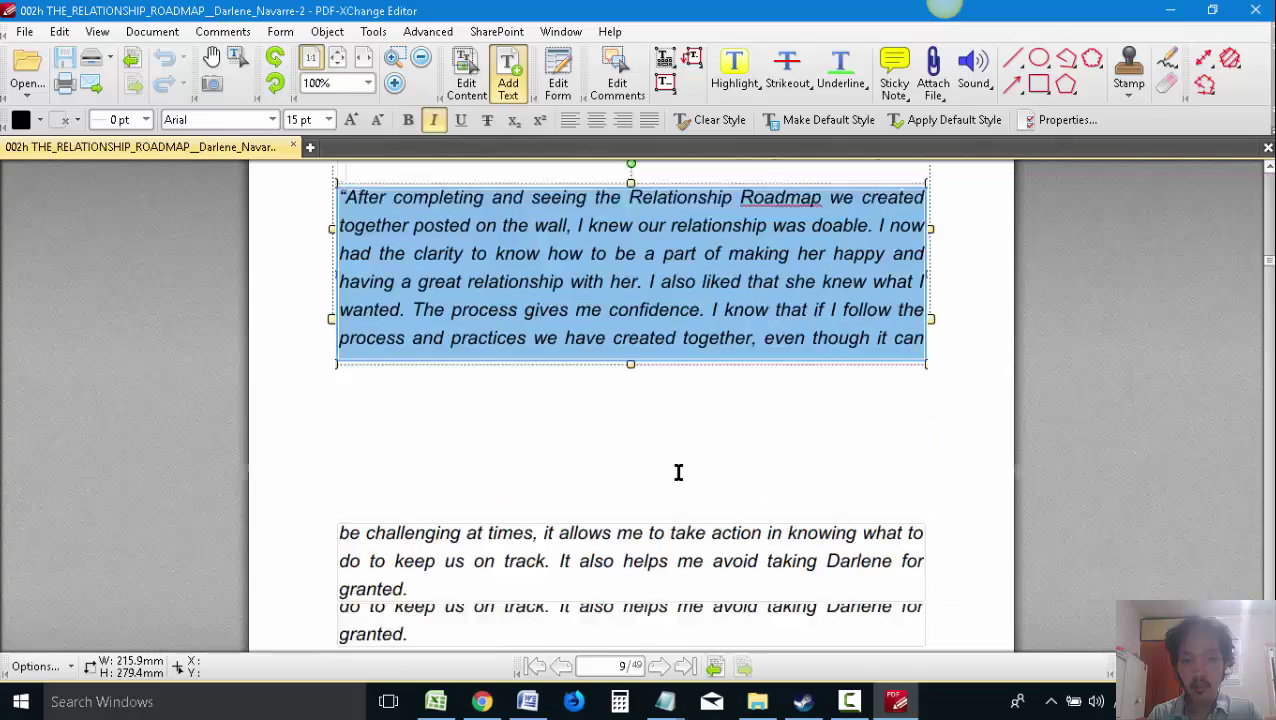
pyautogui.hotkey('alt', 'Tab')
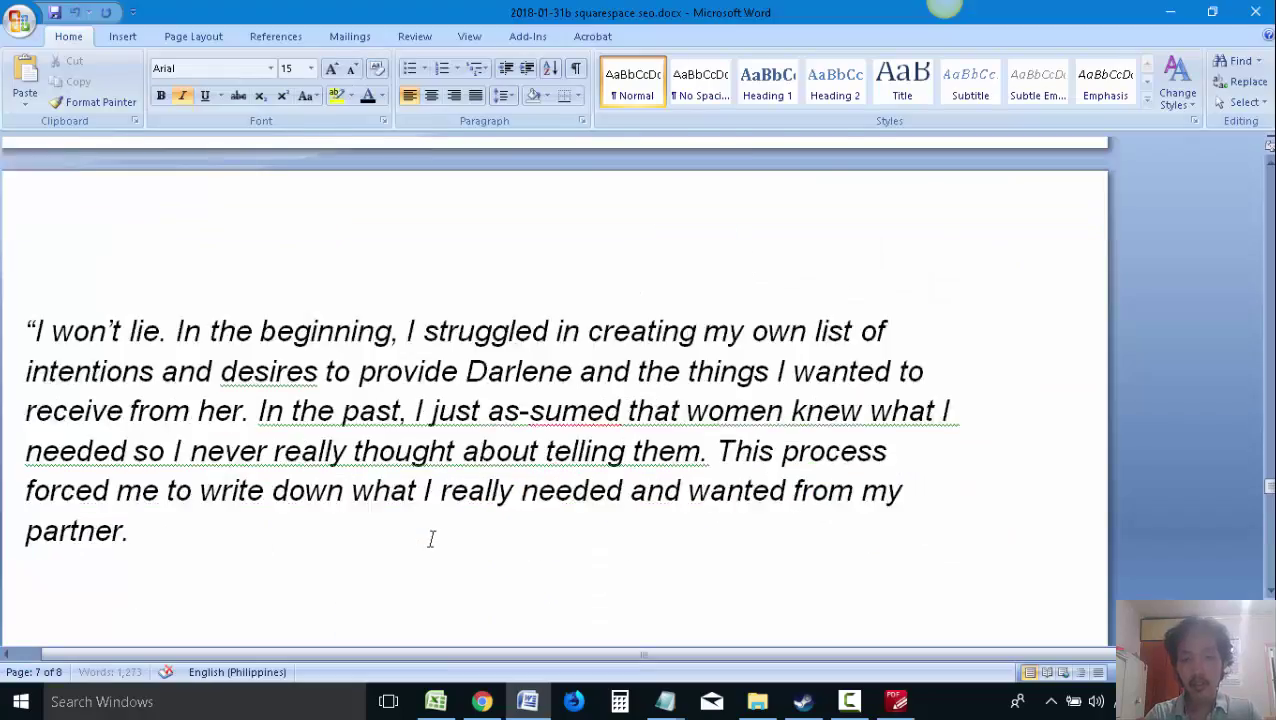
pyautogui.hotkey('ctrl', 'v')
pyautogui.hotkey('alt', 'Tab')
# Append the 'be challenging' continuation after 'even though it can'
pyautogui.scroll(-3, 492, 517)
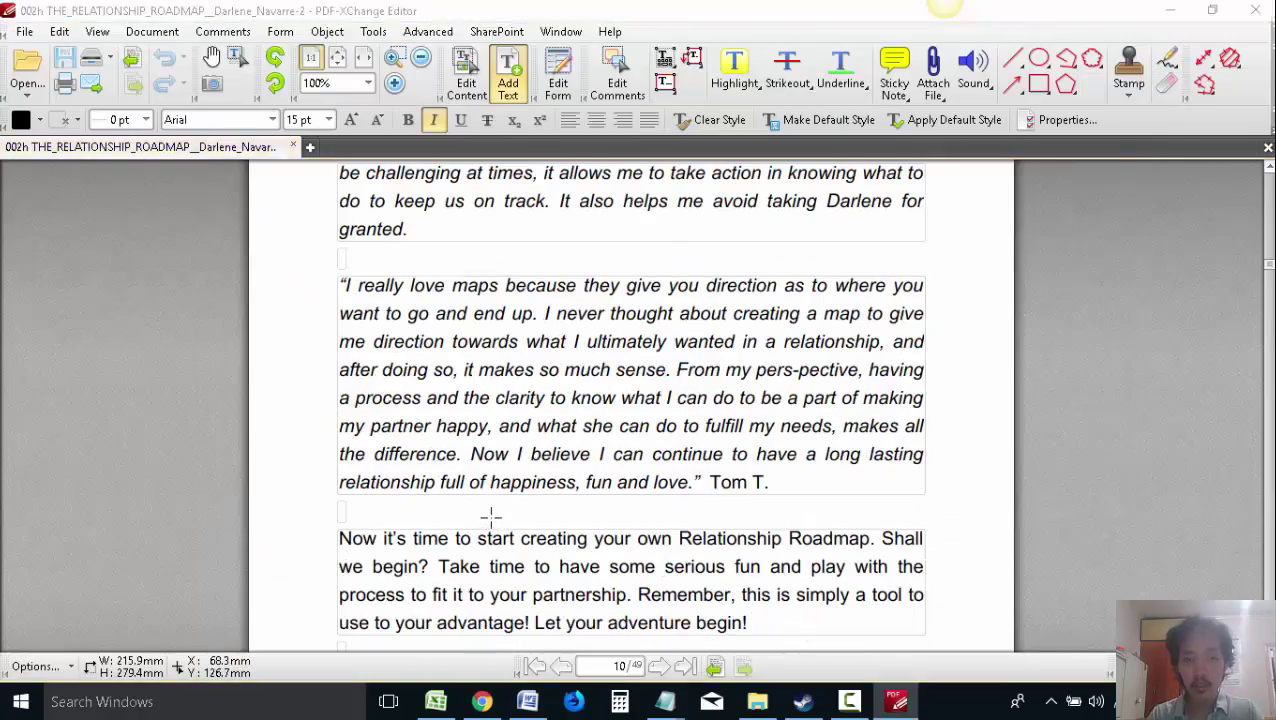
pyautogui.hotkey('alt', 'Tab')
pyautogui.hotkey('alt', 'Tab')
pyautogui.scroll(3, 492, 500)
pyautogui.scroll(3, 497, 481)
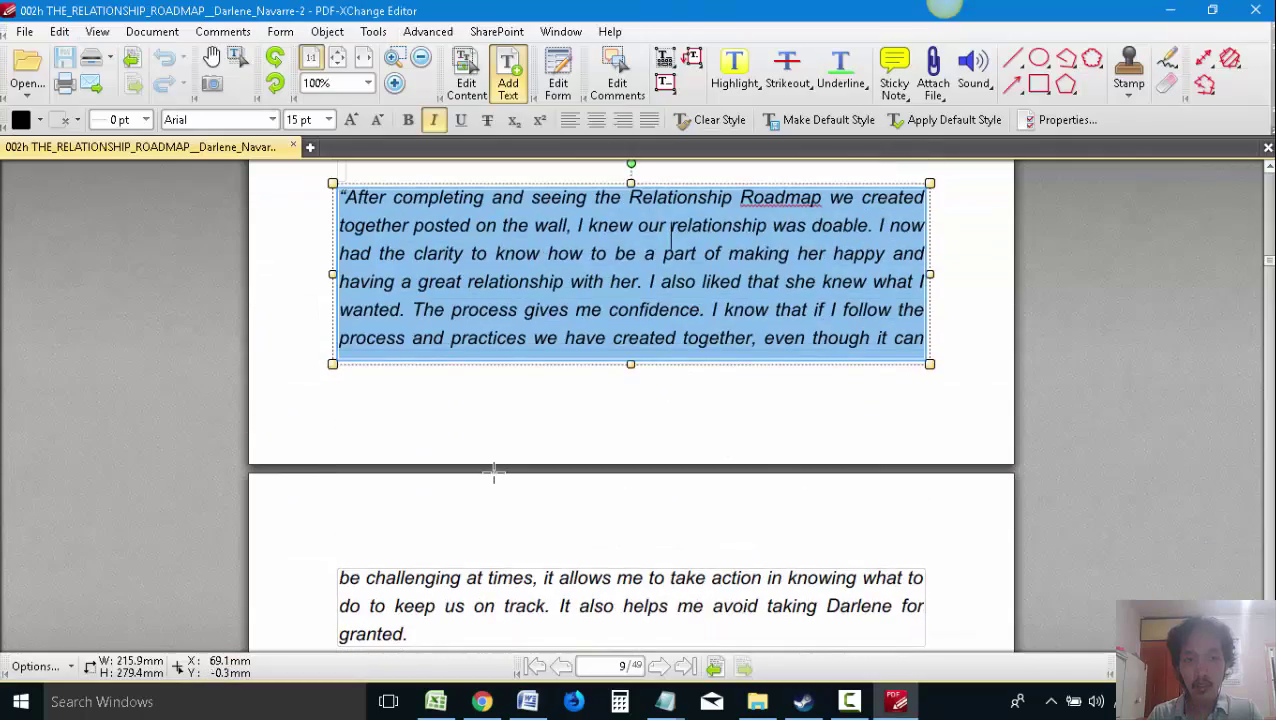
pyautogui.scroll(-5, 480, 440)
pyautogui.click(504, 396)
pyautogui.hotkey('ctrl', 'a')
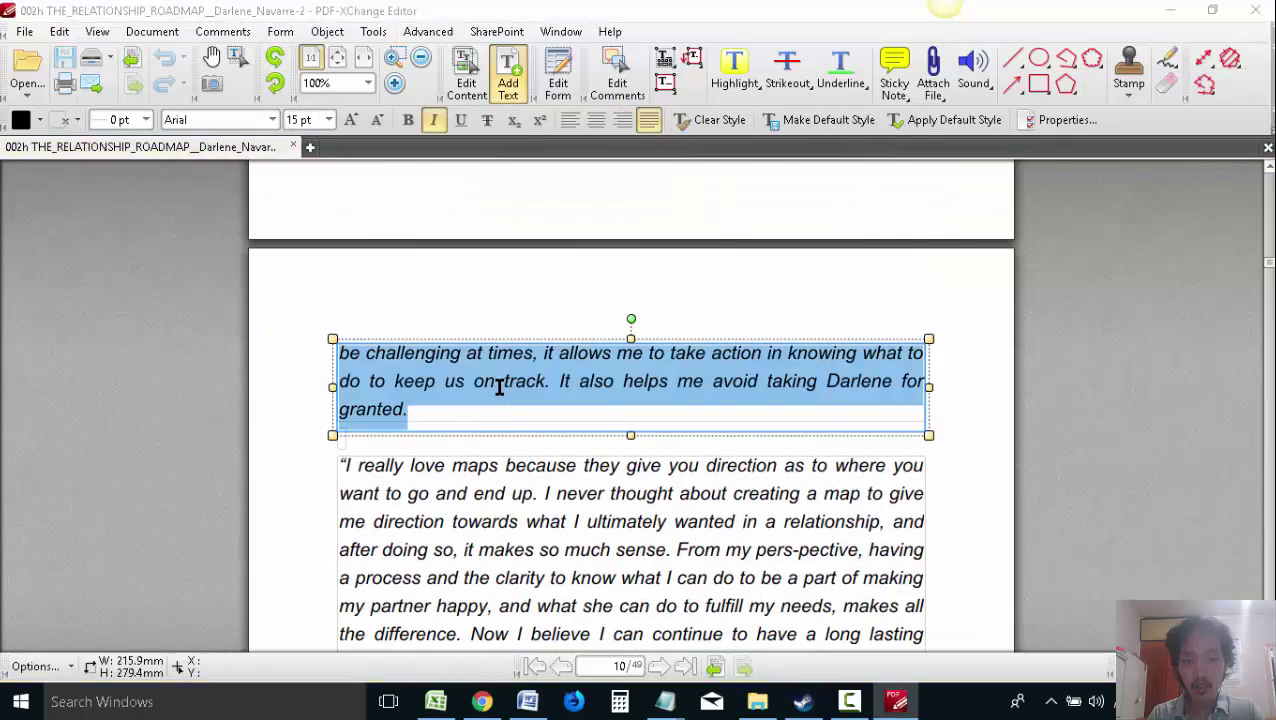
pyautogui.hotkey('alt', 'Tab')
pyautogui.hotkey('ctrl', 'v')
pyautogui.hotkey('alt', 'Tab')
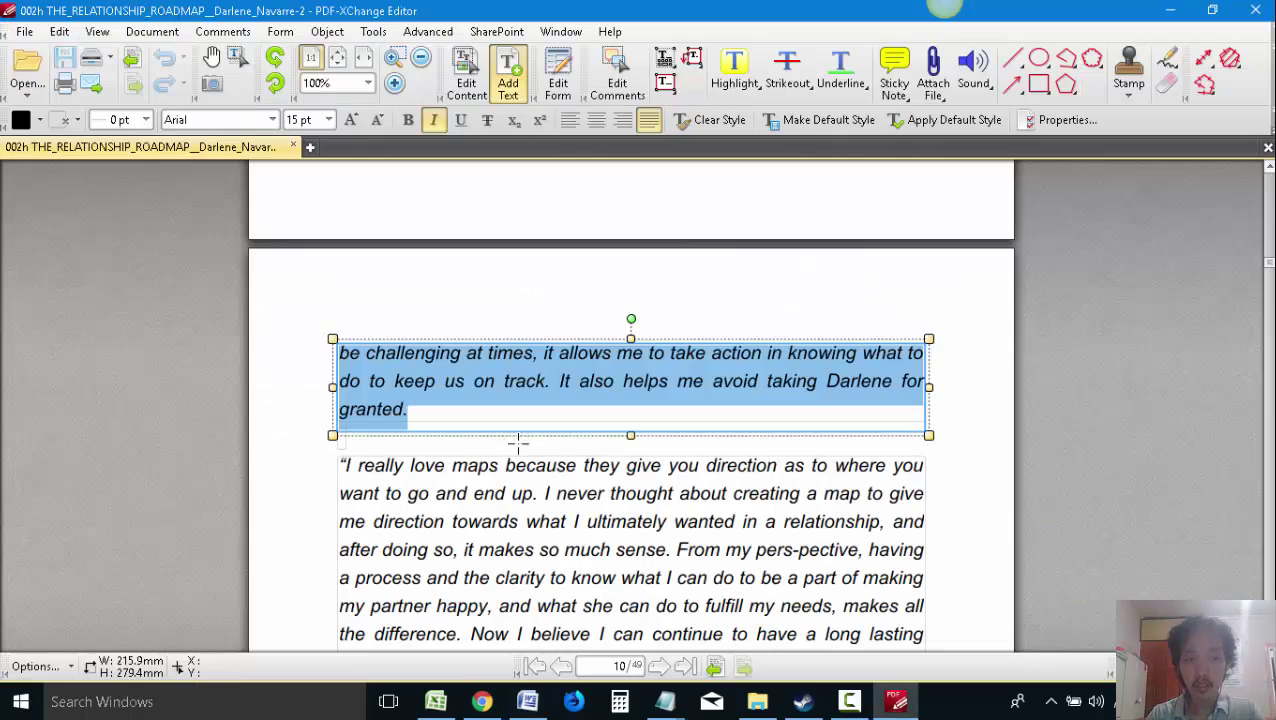
# Add the 'I really love maps' quote after 'granted.'
pyautogui.click(590, 513)
pyautogui.click(590, 513)
pyautogui.hotkey('ctrl', 'a')
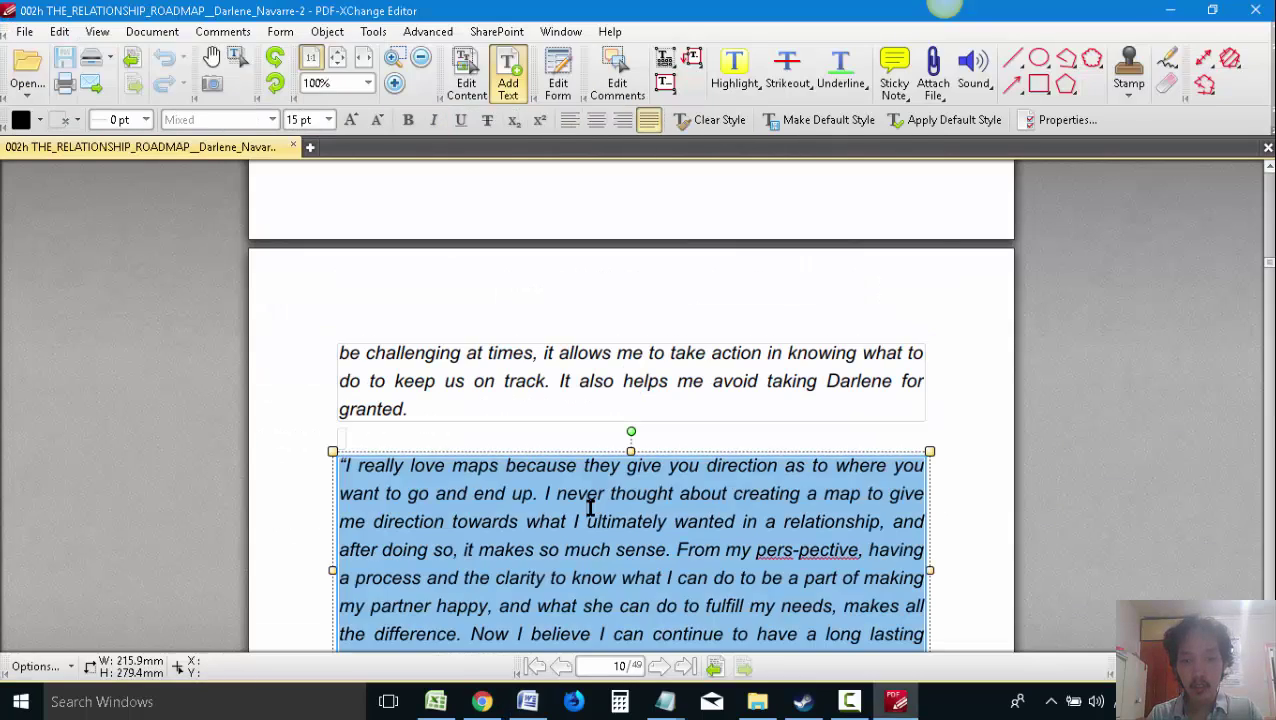
pyautogui.hotkey('alt', 'Tab')
pyautogui.hotkey('ctrl', 'v')
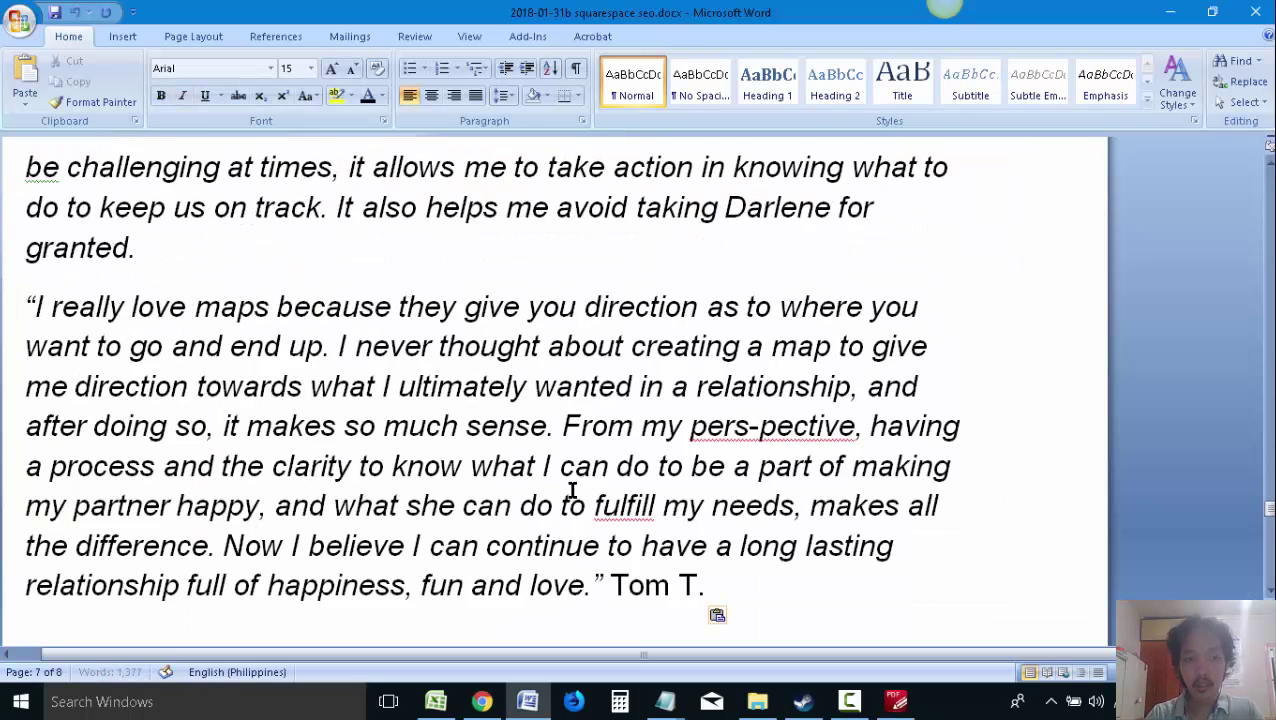
pyautogui.hotkey('alt', 'Tab')
# Select the 'Now it's time' paragraph text in the ebook PDF
pyautogui.scroll(-5, 645, 472)
pyautogui.click(645, 472)
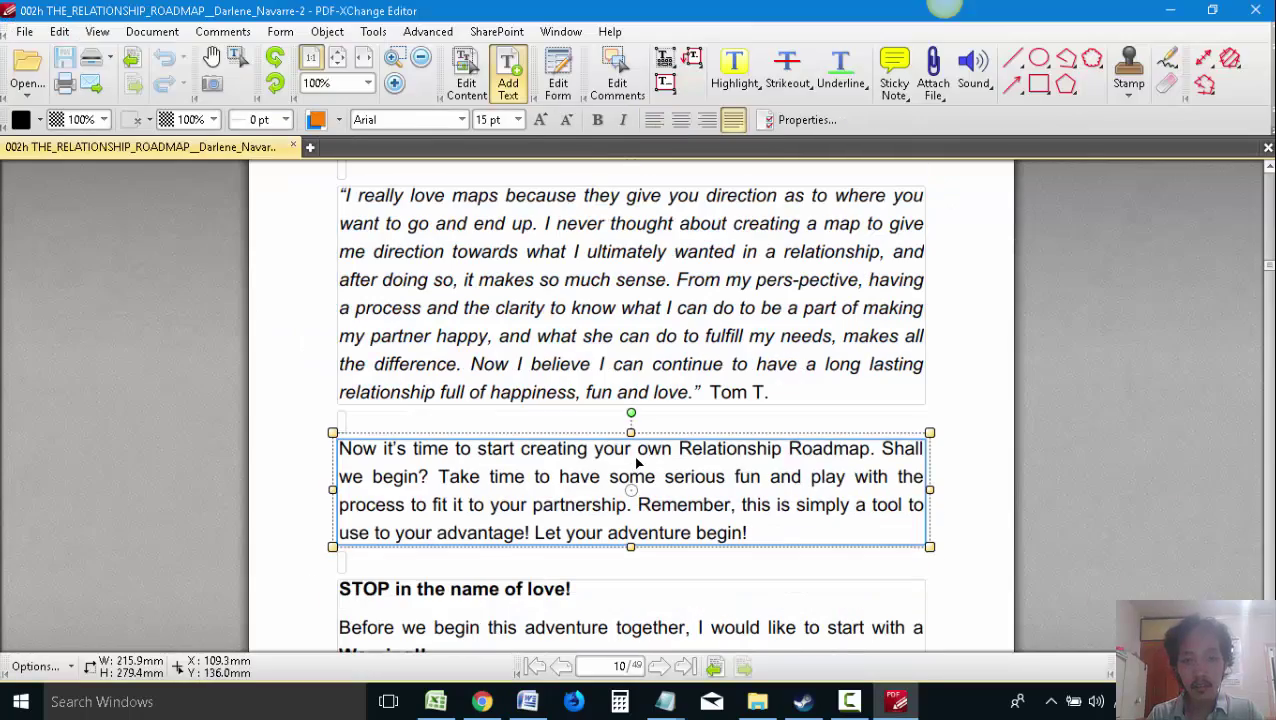
pyautogui.click(645, 476)
pyautogui.hotkey('ctrl', 'a')
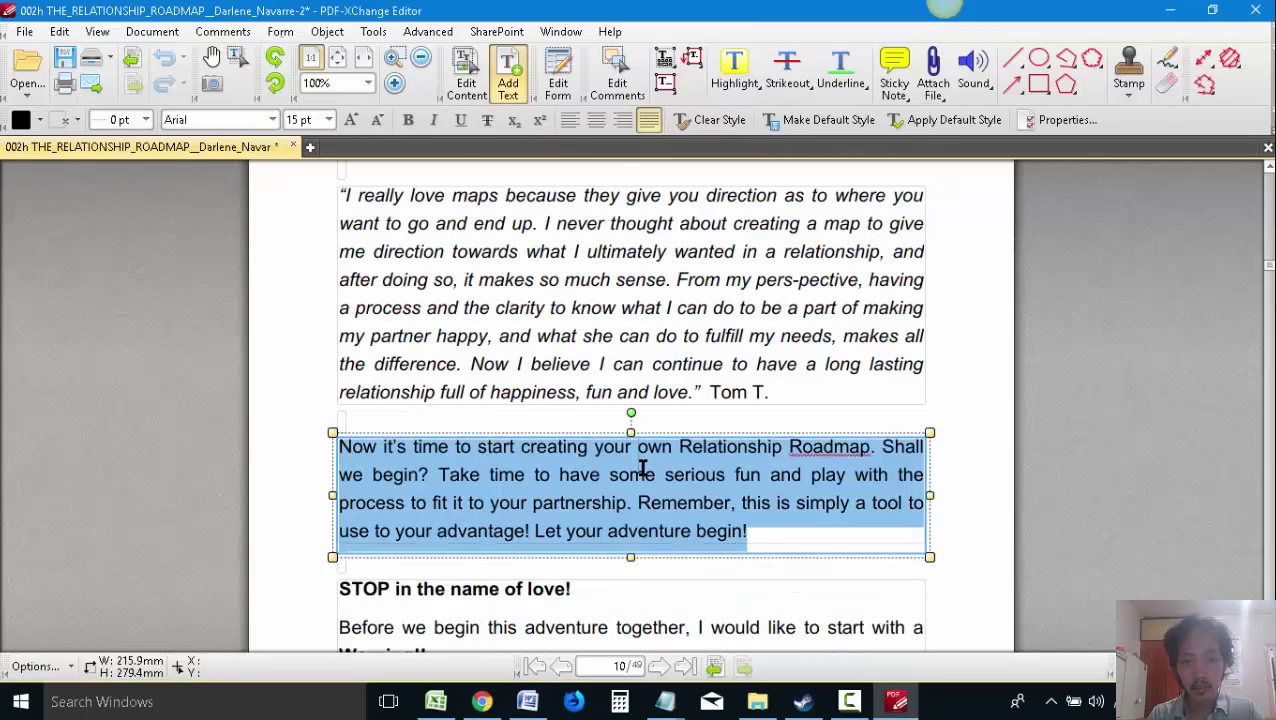
pyautogui.hotkey('alt', 'Tab')
pyautogui.hotkey('alt', 'Tab')
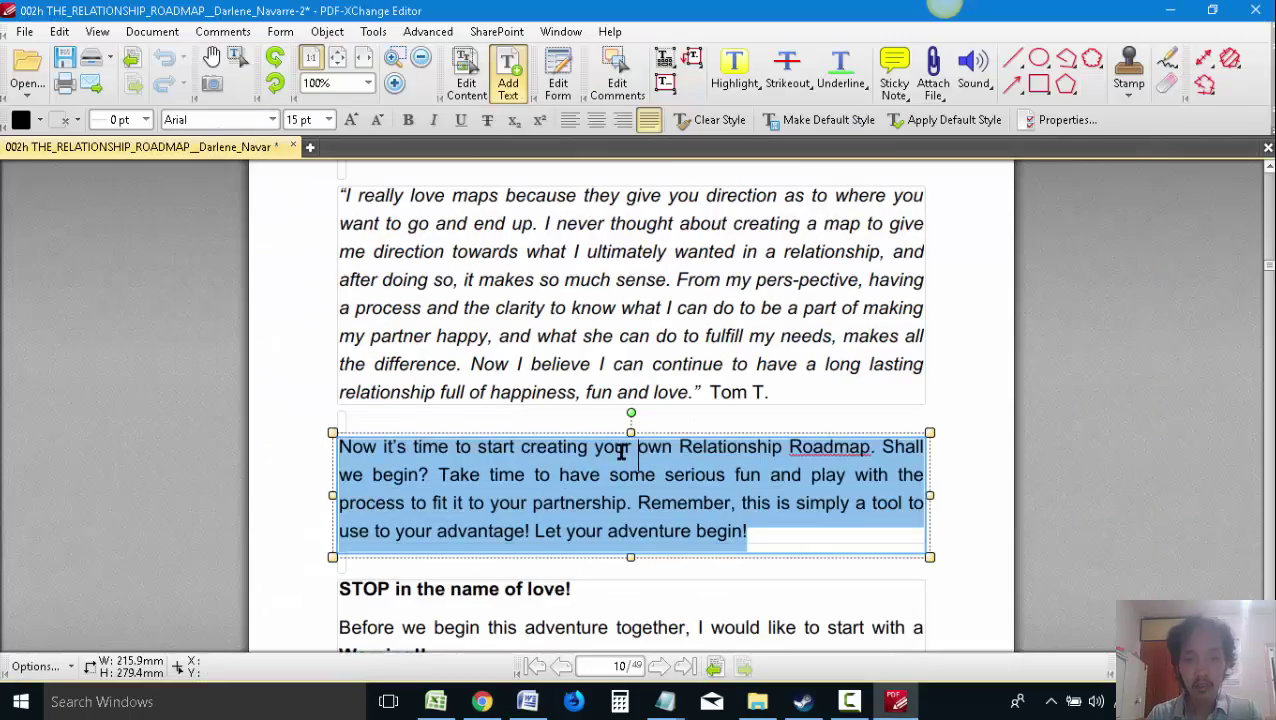
pyautogui.scroll(-3, 621, 450)
pyautogui.click(482, 701)
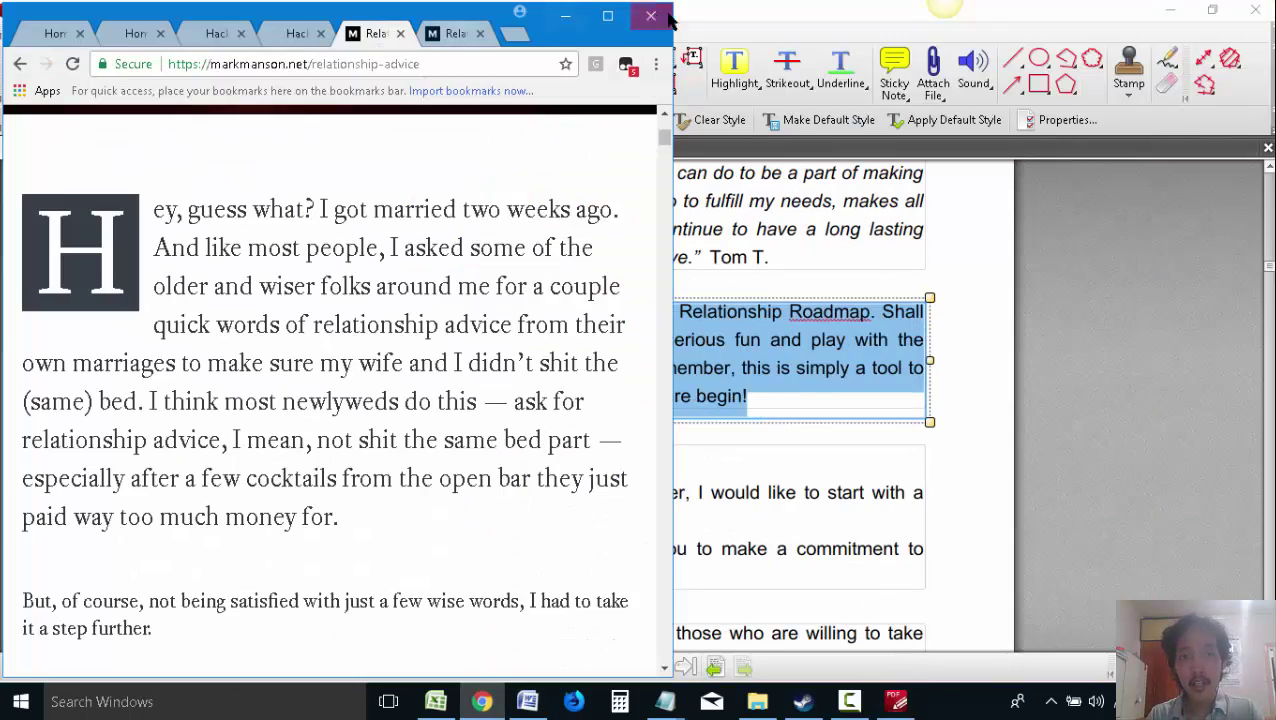
# Maximize Chrome and scroll through the live Hacking Happily Ever After homepage
pyautogui.click(606, 16)
pyautogui.click(563, 12)
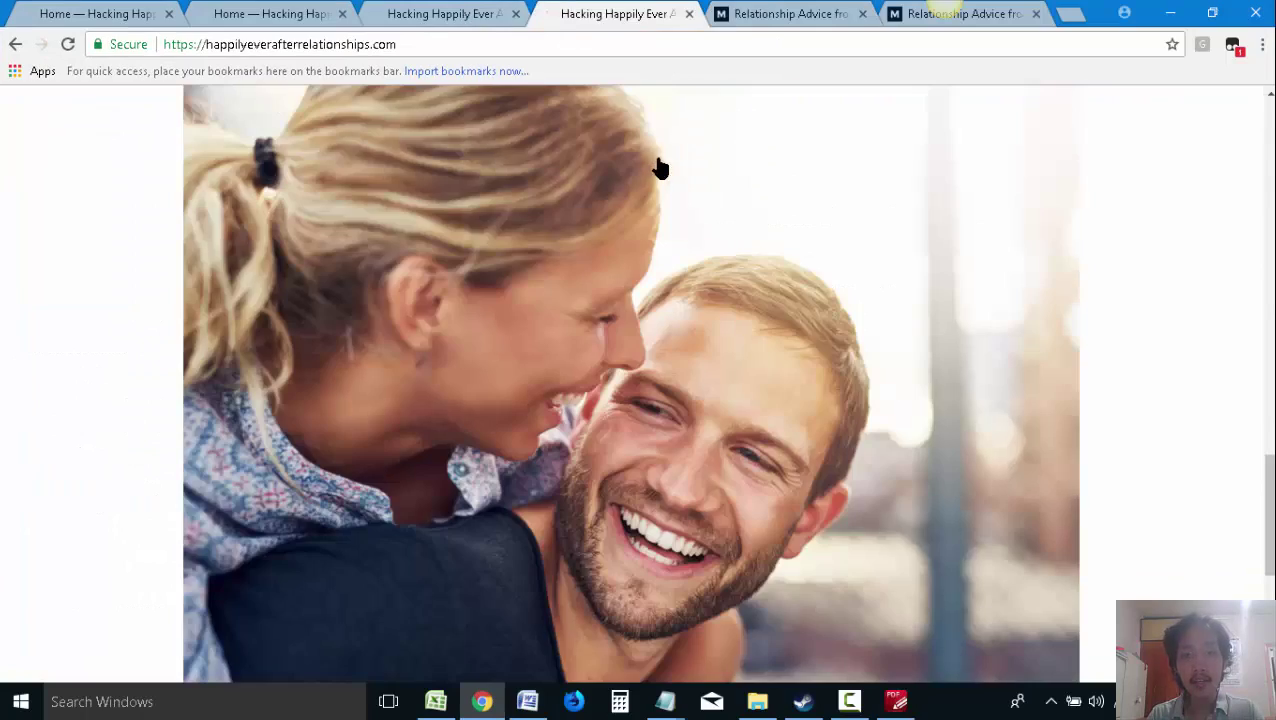
pyautogui.scroll(15, 660, 168)
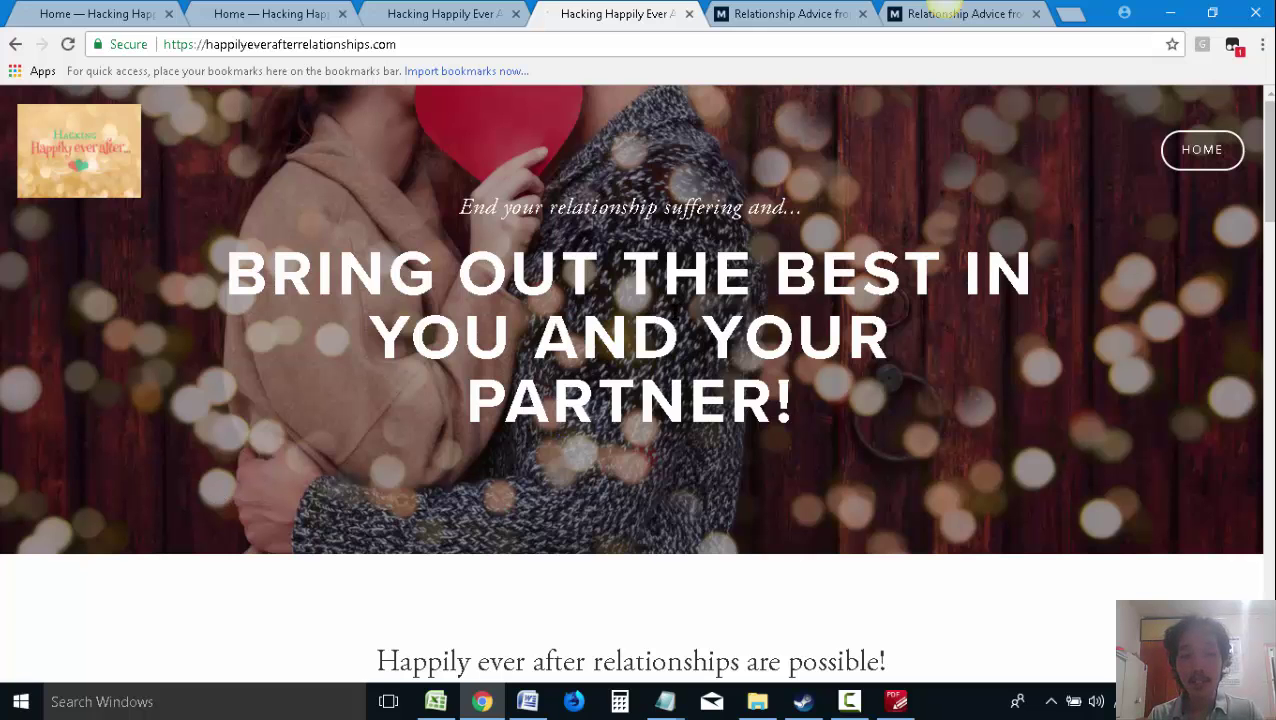
pyautogui.scroll(-15, 680, 312)
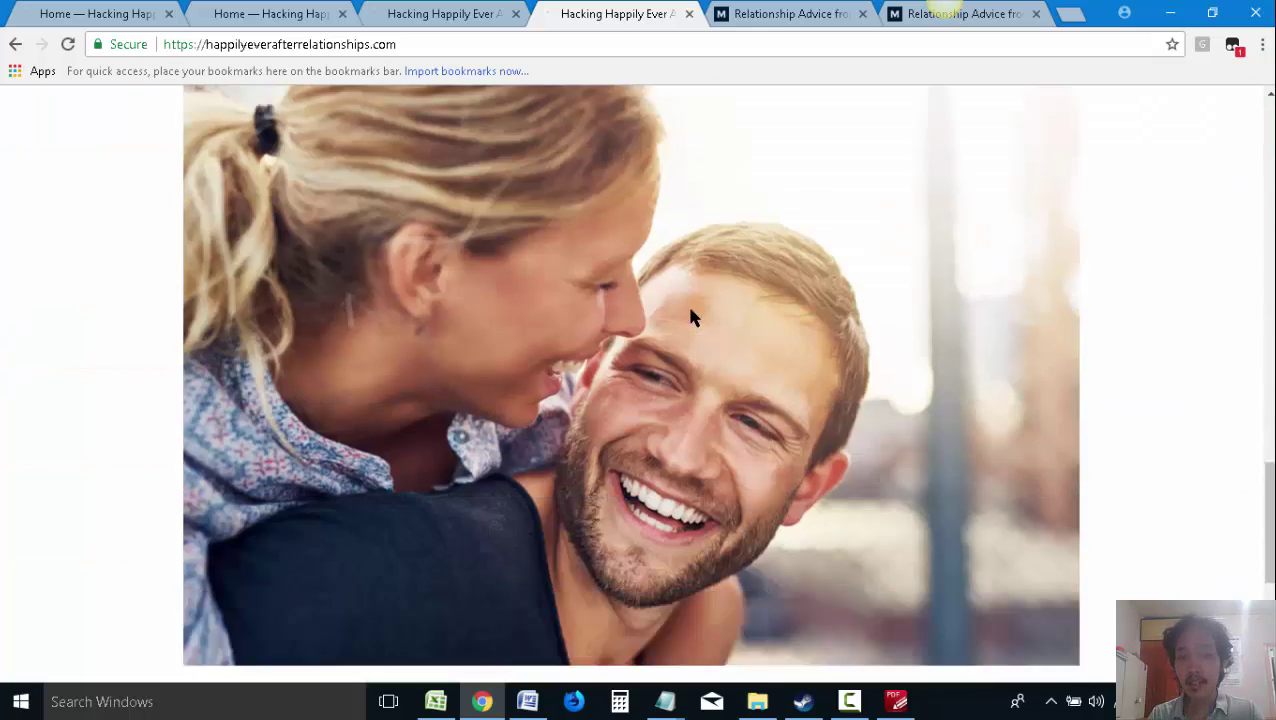
pyautogui.scroll(-4, 690, 318)
pyautogui.scroll(10, 691, 326)
pyautogui.scroll(-6, 770, 400)
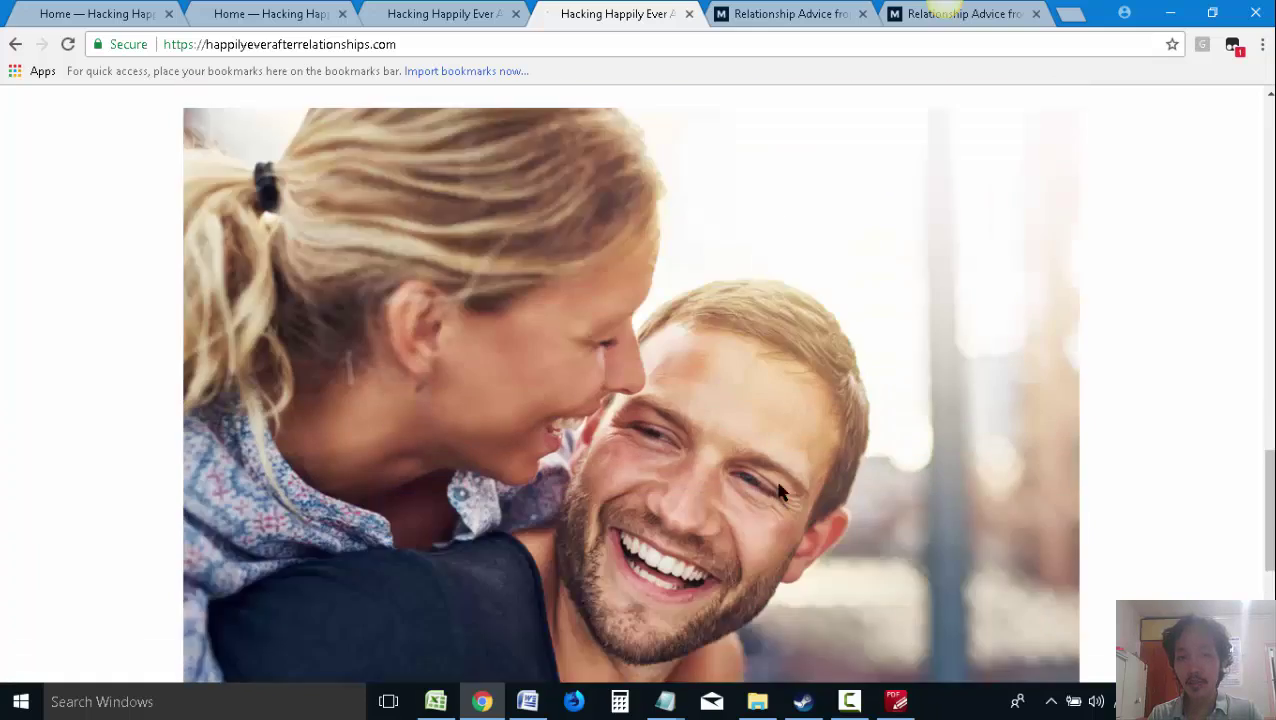
pyautogui.scroll(12, 782, 492)
pyautogui.scroll(-2, 812, 441)
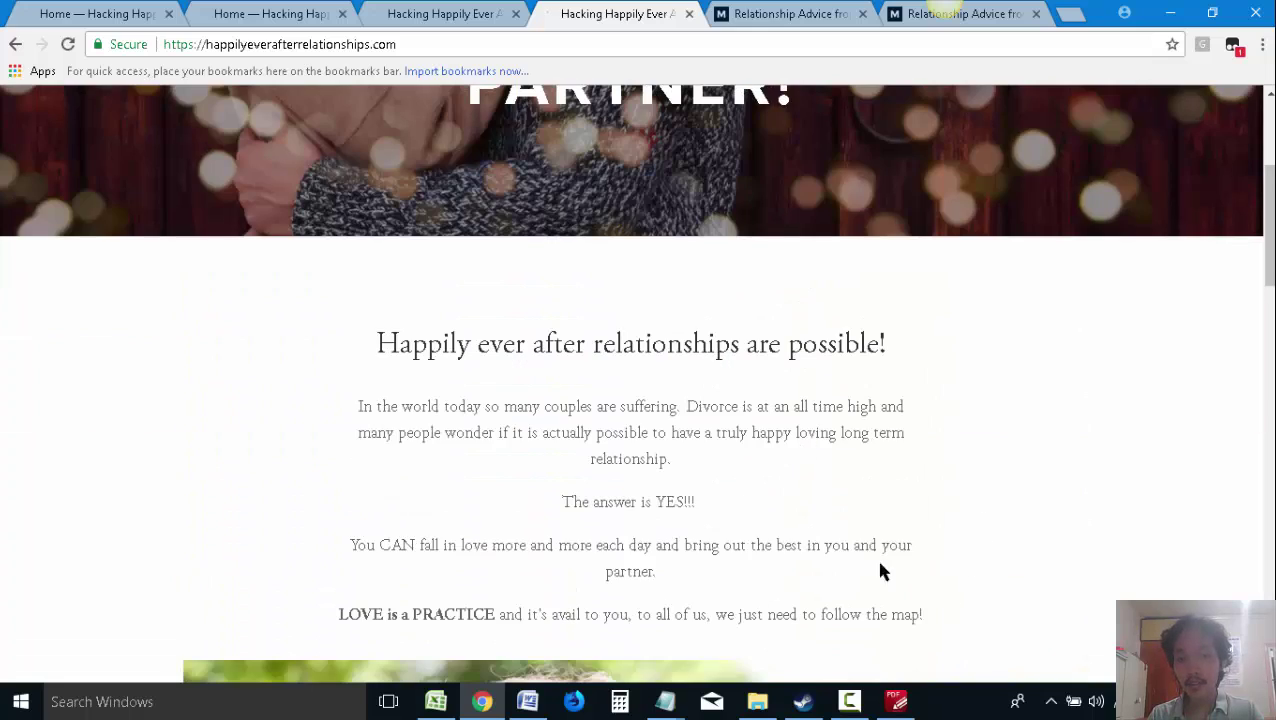
# Highlight and review the homepage intro heading and paragraphs, then go back to Word
pyautogui.moveTo(924, 614); pyautogui.dragTo(406, 323)
pyautogui.scroll(2, 695, 444)
pyautogui.scroll(-3, 698, 435)
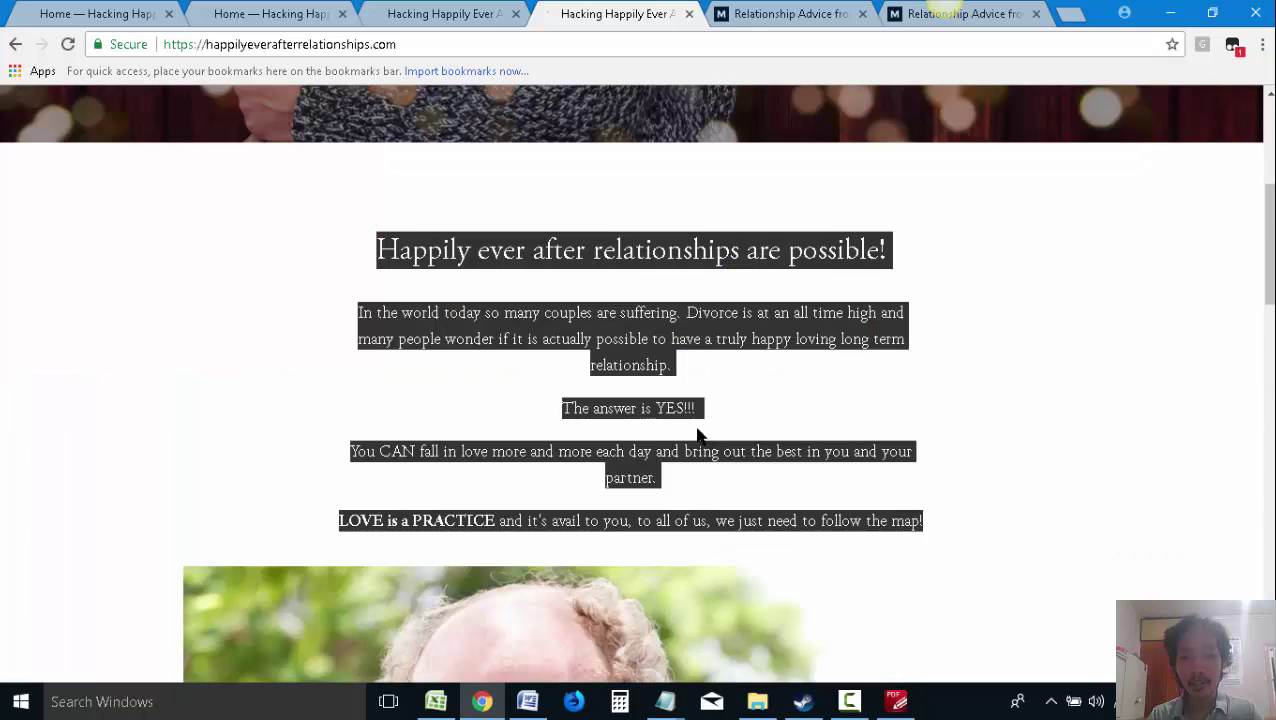
pyautogui.scroll(4, 636, 508)
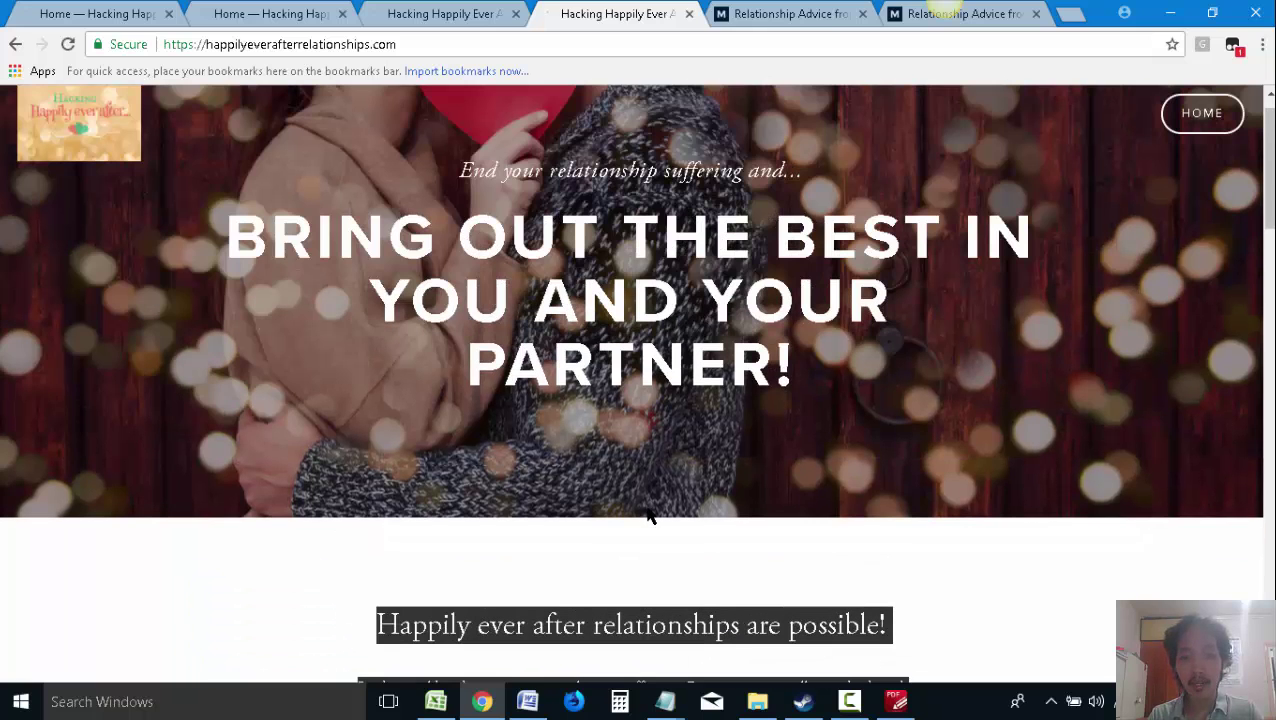
pyautogui.scroll(1, 664, 510)
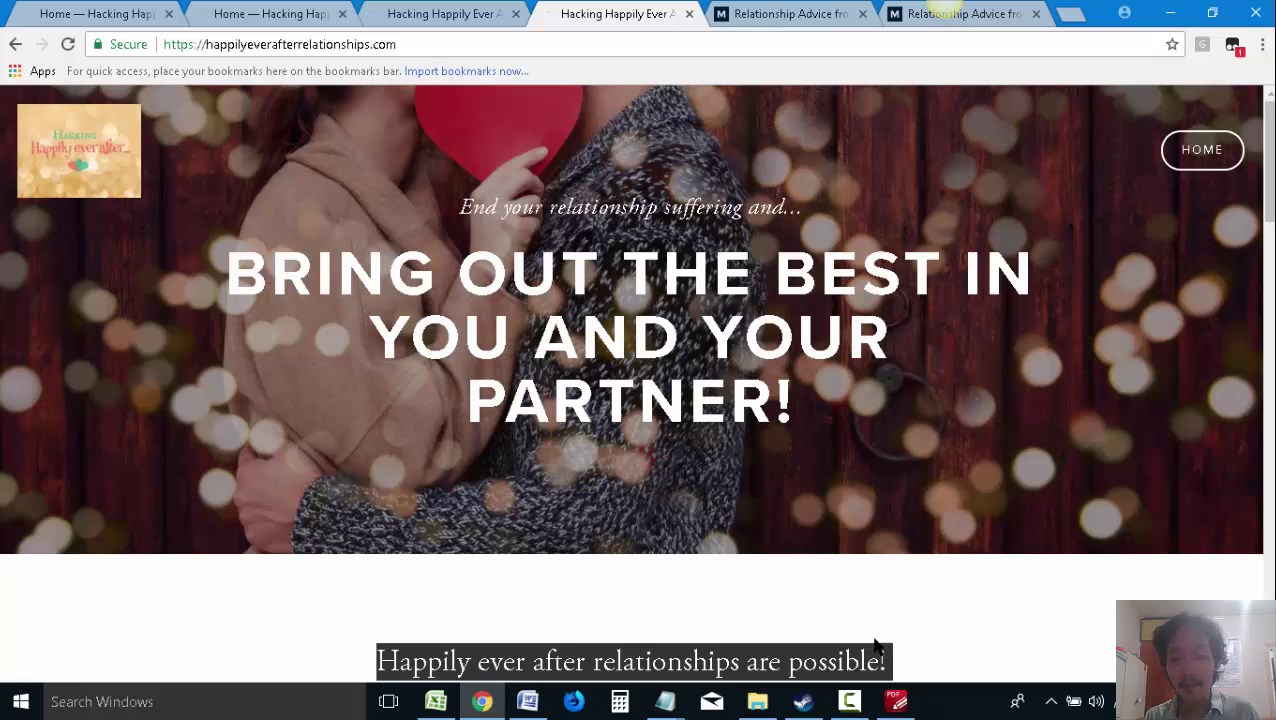
pyautogui.scroll(-3, 866, 548)
pyautogui.click(1026, 510)
pyautogui.scroll(3, 1030, 515)
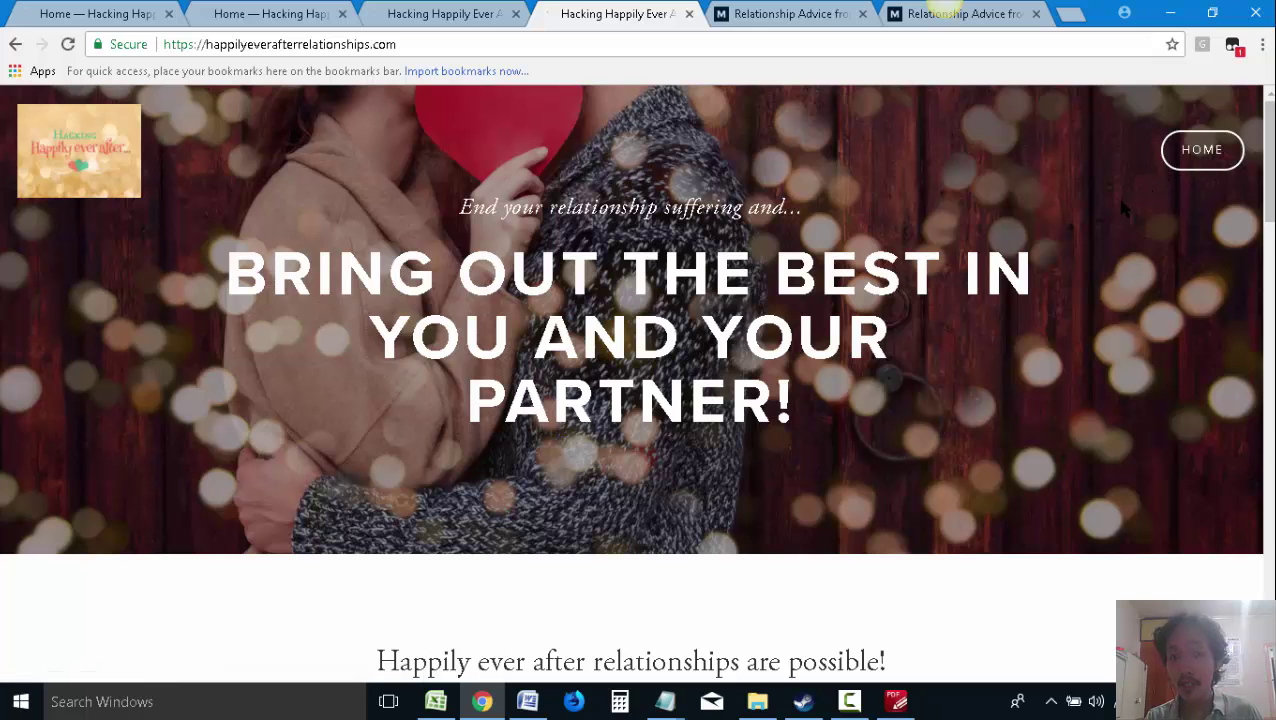
pyautogui.scroll(-12, 960, 461)
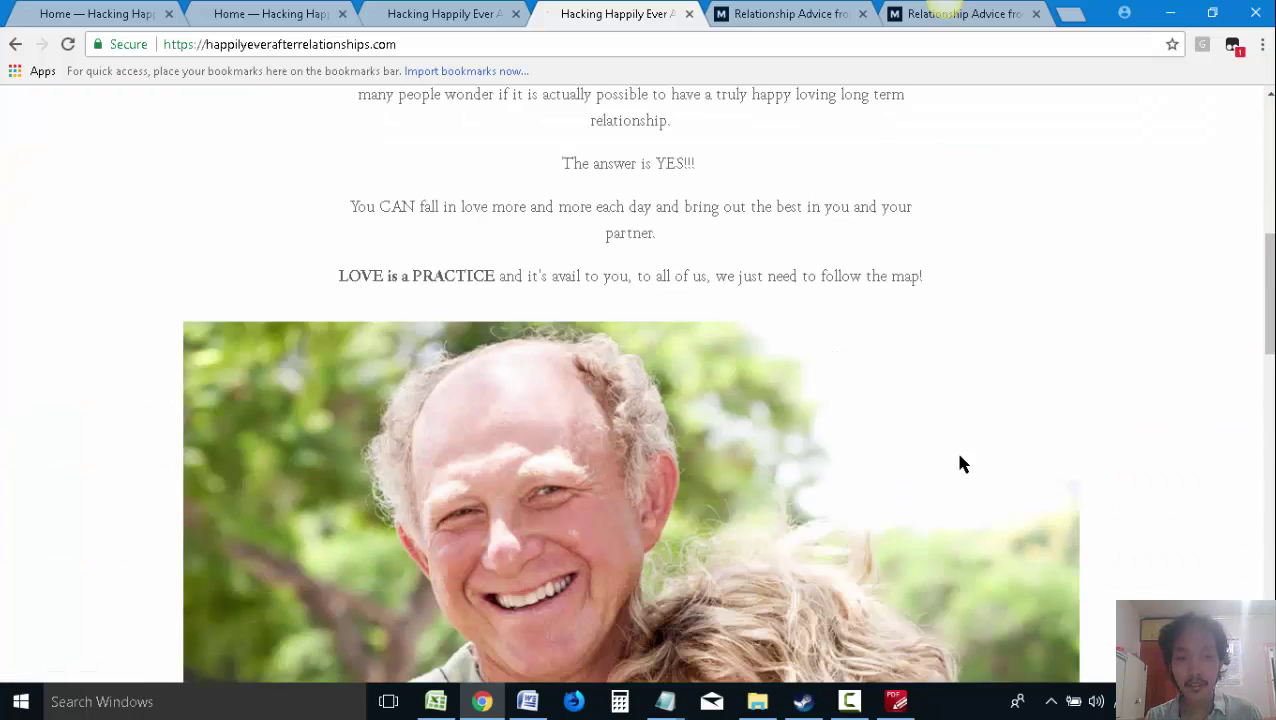
pyautogui.scroll(3, 960, 463)
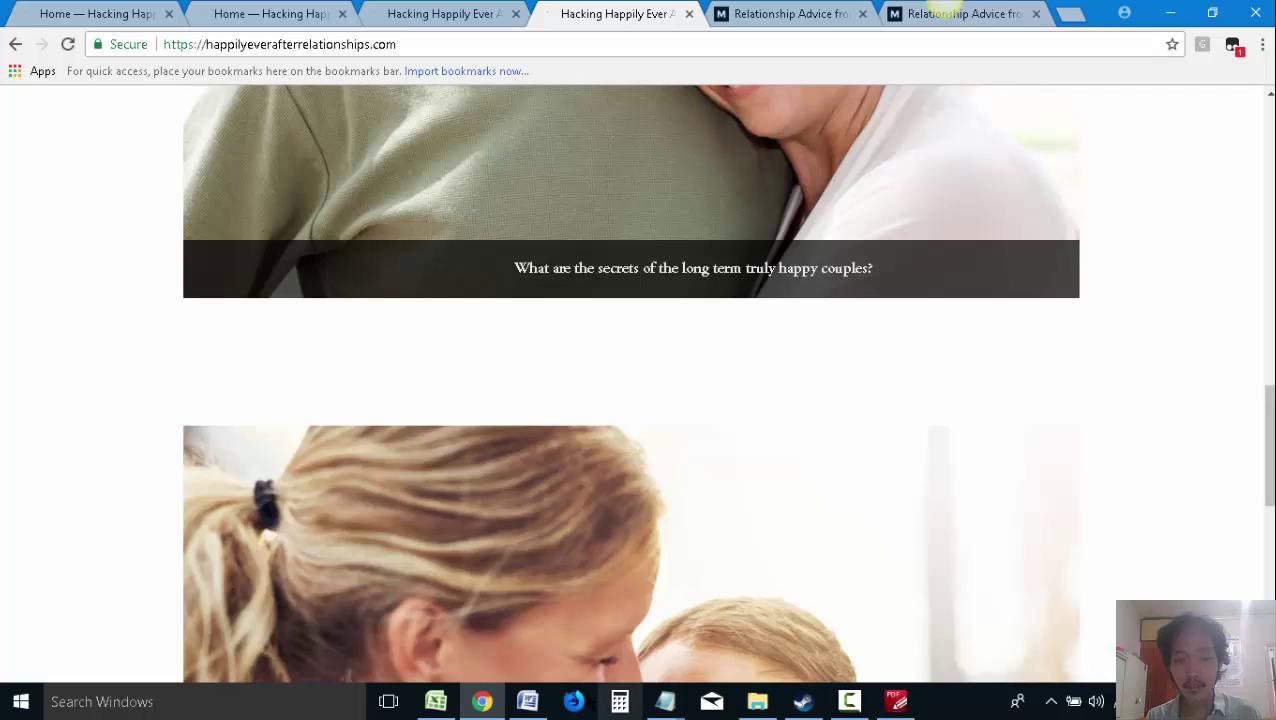
pyautogui.click(527, 701)
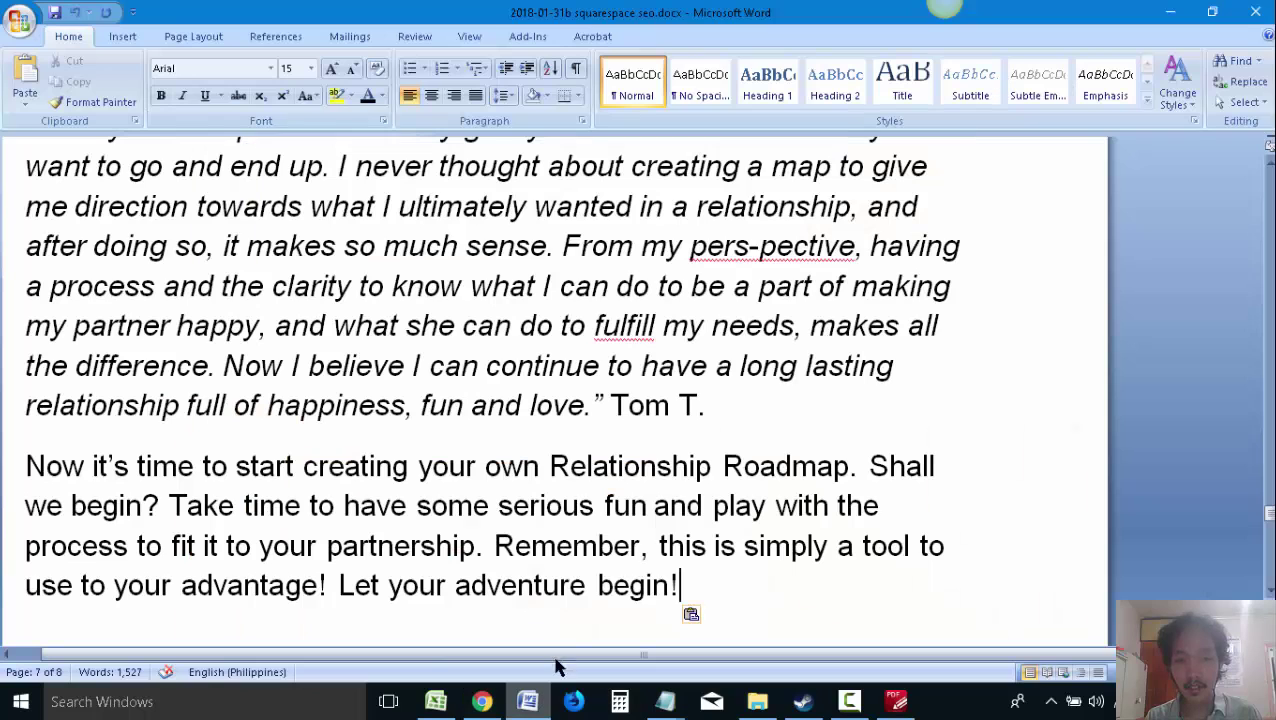
pyautogui.click(896, 701)
# Scroll the Relationship Roadmap ebook from page 10 to the steps table on page 14
pyautogui.scroll(-1, 652, 447)
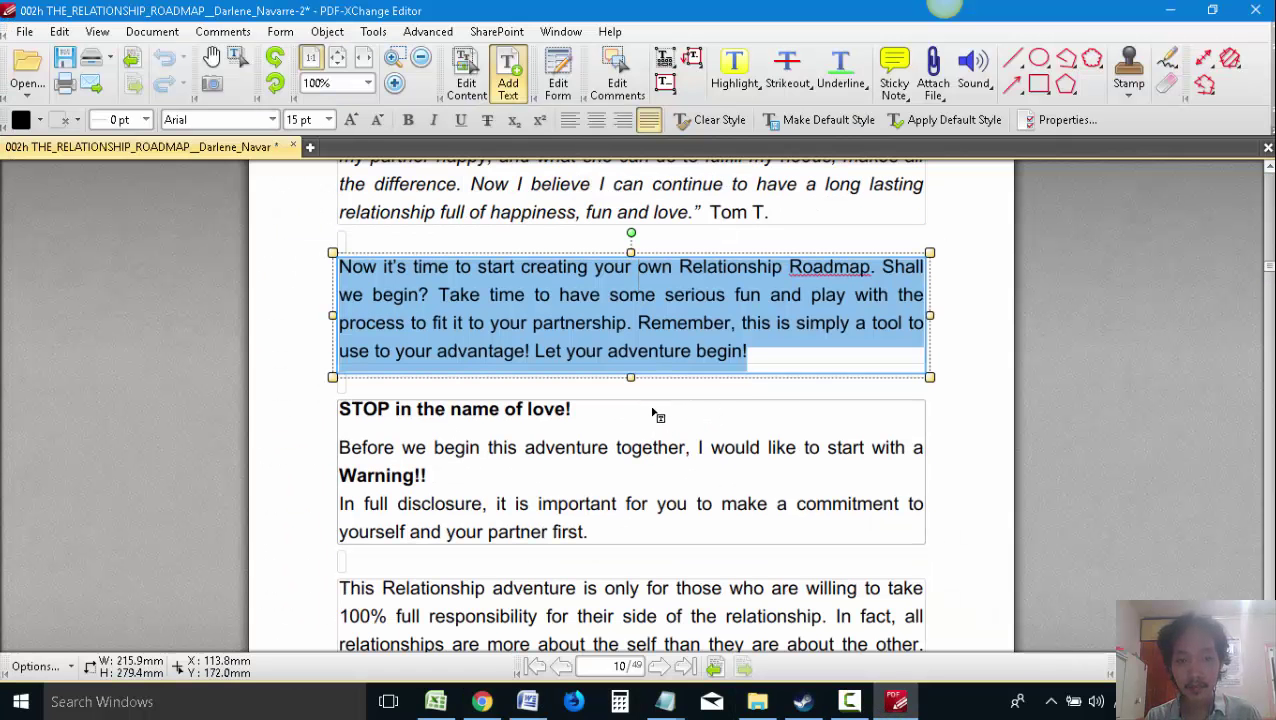
pyautogui.scroll(-15, 652, 413)
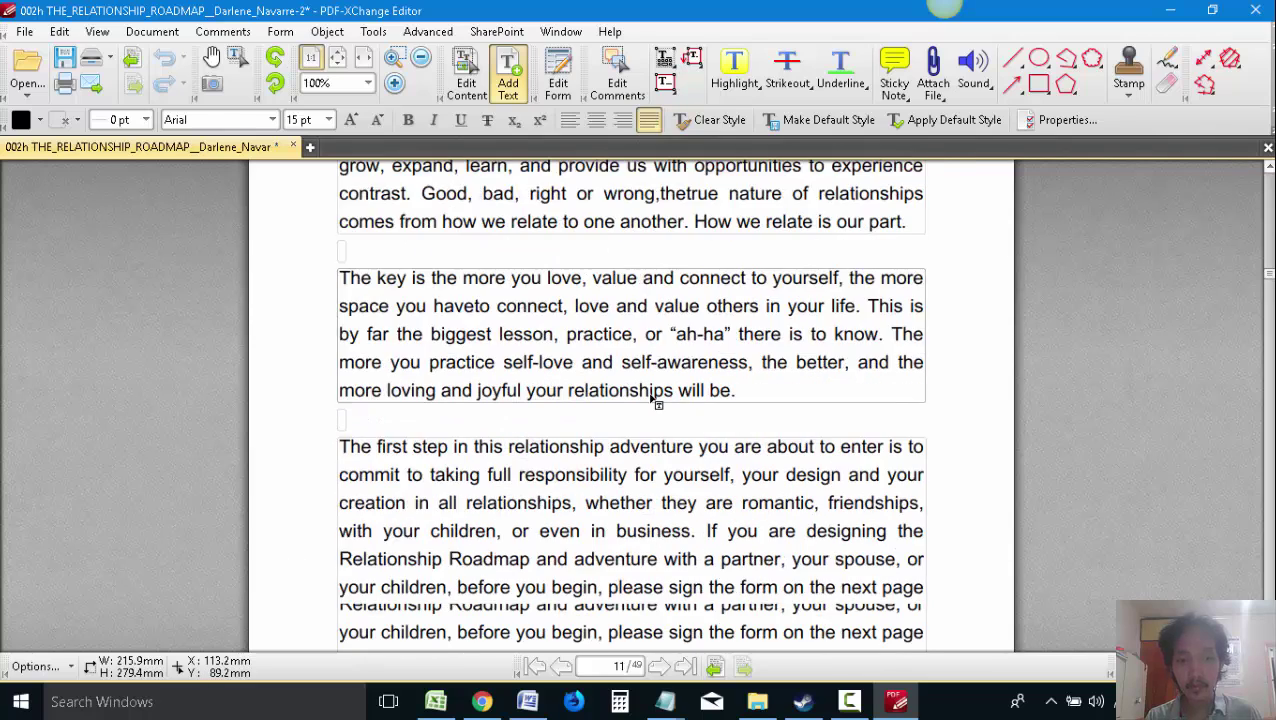
pyautogui.scroll(-20, 651, 397)
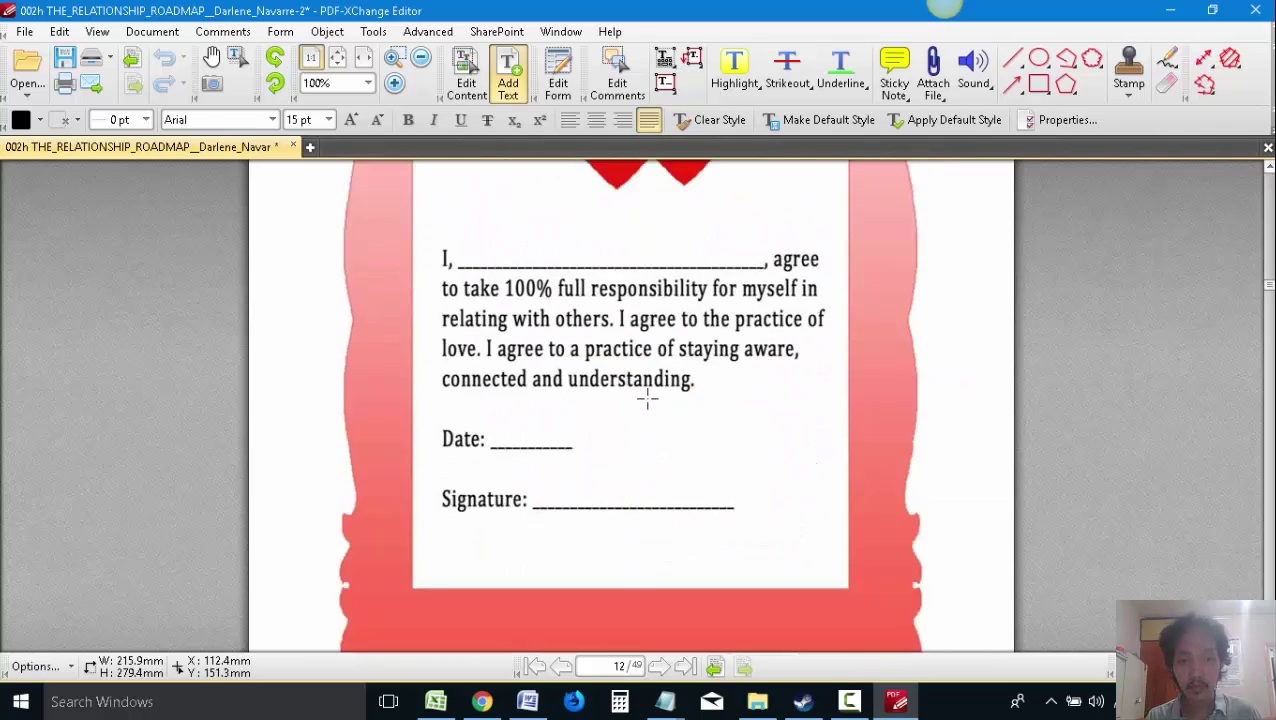
pyautogui.scroll(-20, 647, 399)
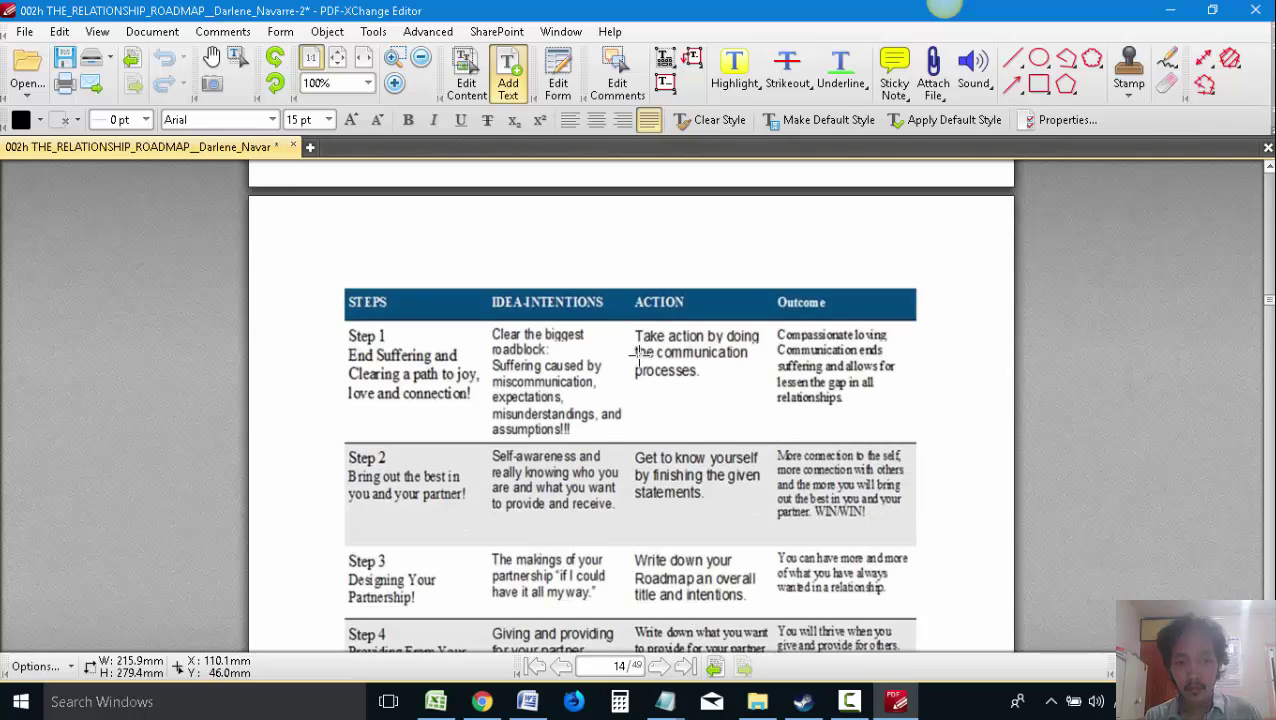
pyautogui.scroll(-1, 500, 567)
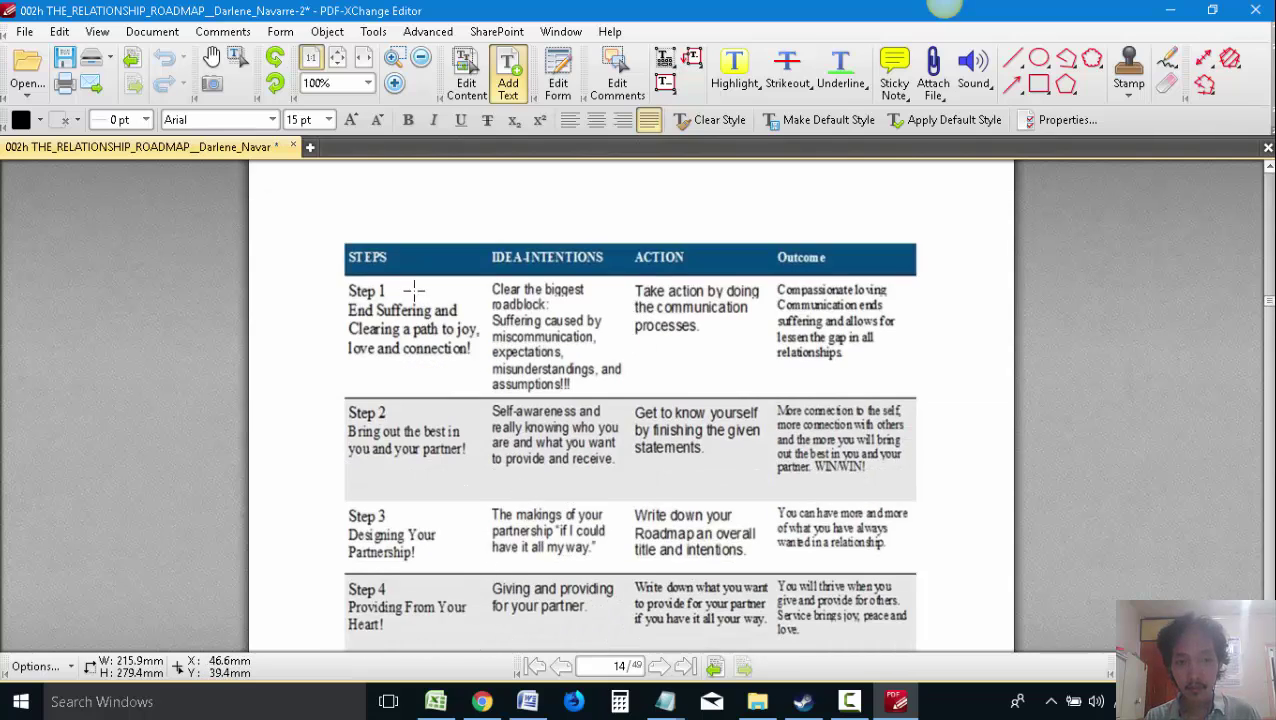
pyautogui.scroll(-1, 442, 390)
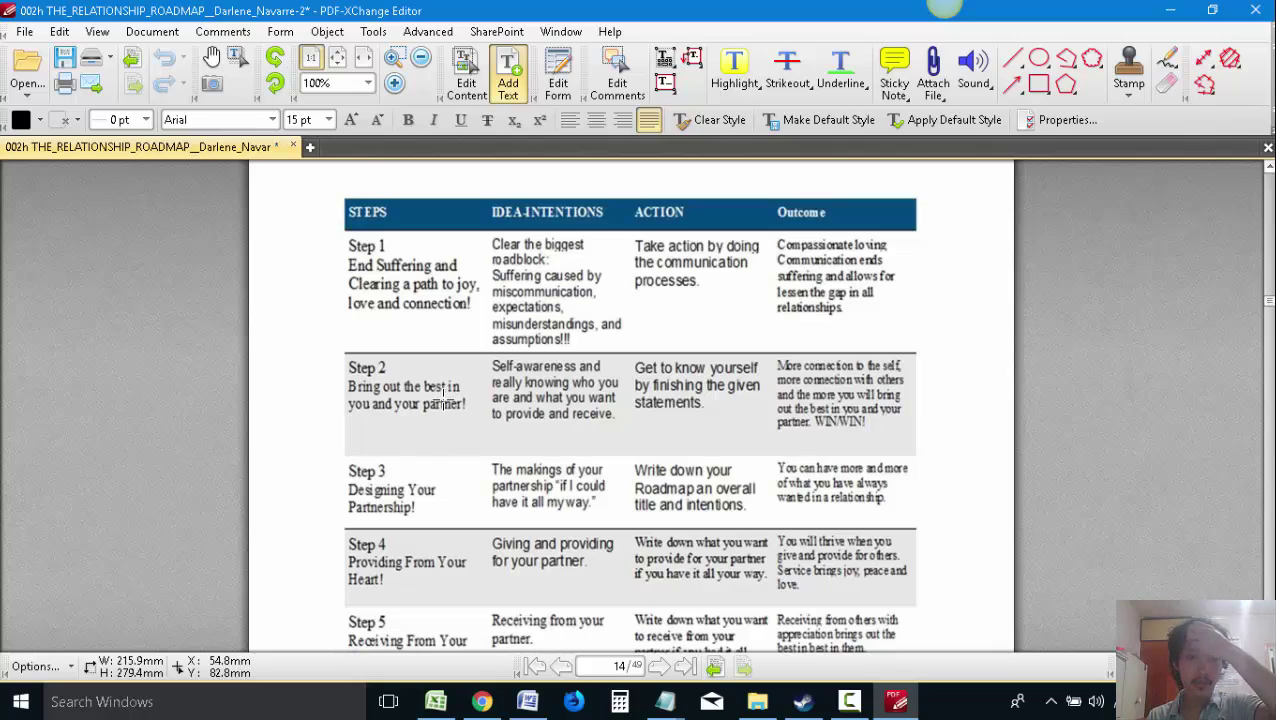
pyautogui.click(527, 702)
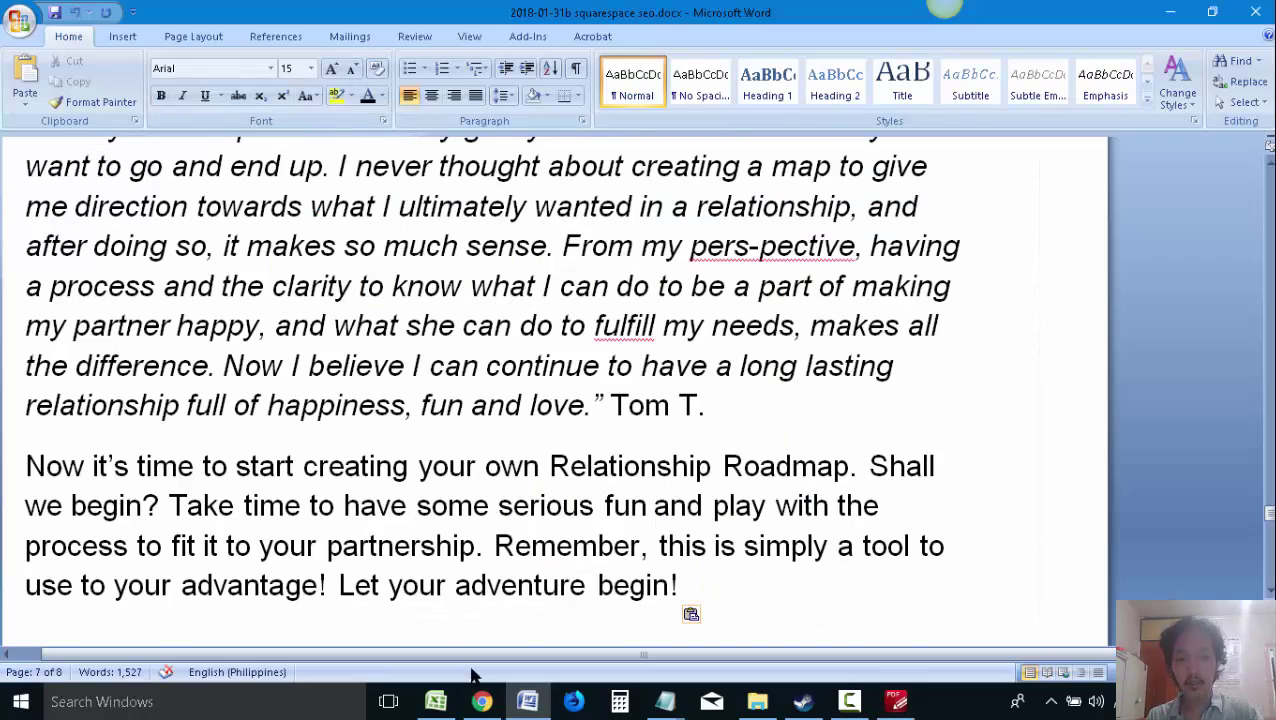
# Highlight the two proposed intro sentences under 'Add this to the start of the paragraphs'
pyautogui.scroll(20, 497, 435)
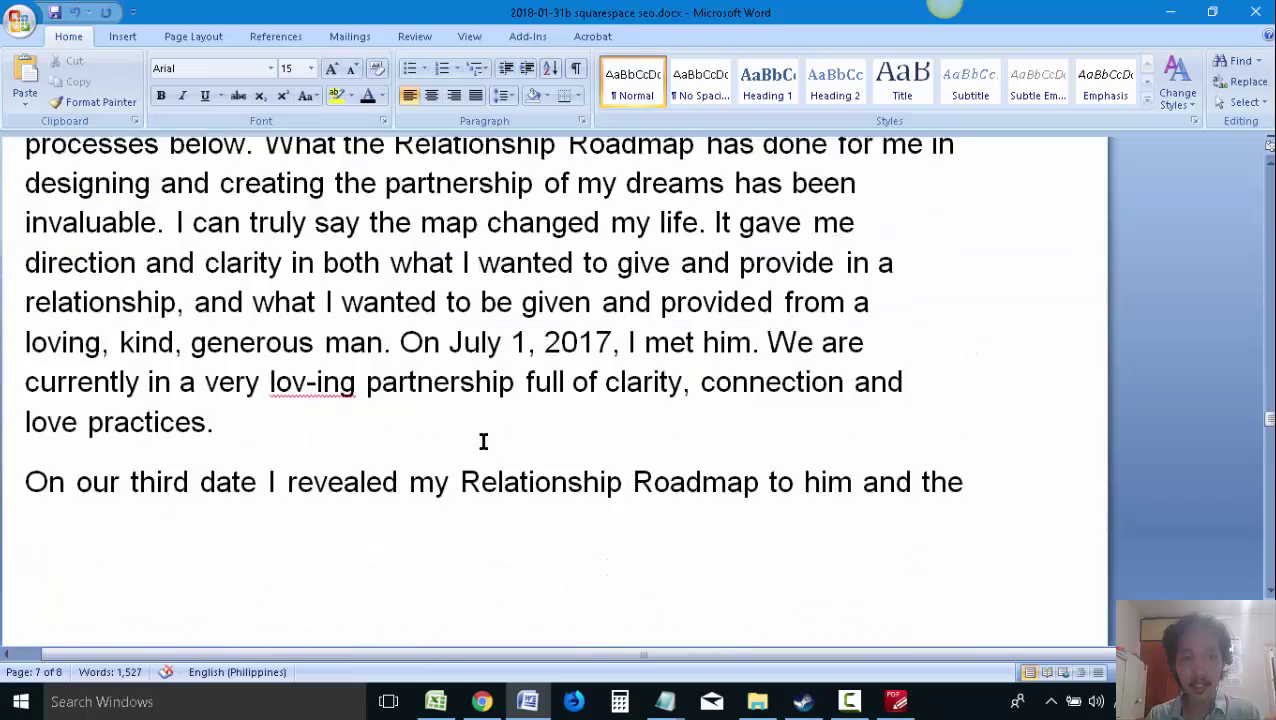
pyautogui.scroll(20, 522, 480)
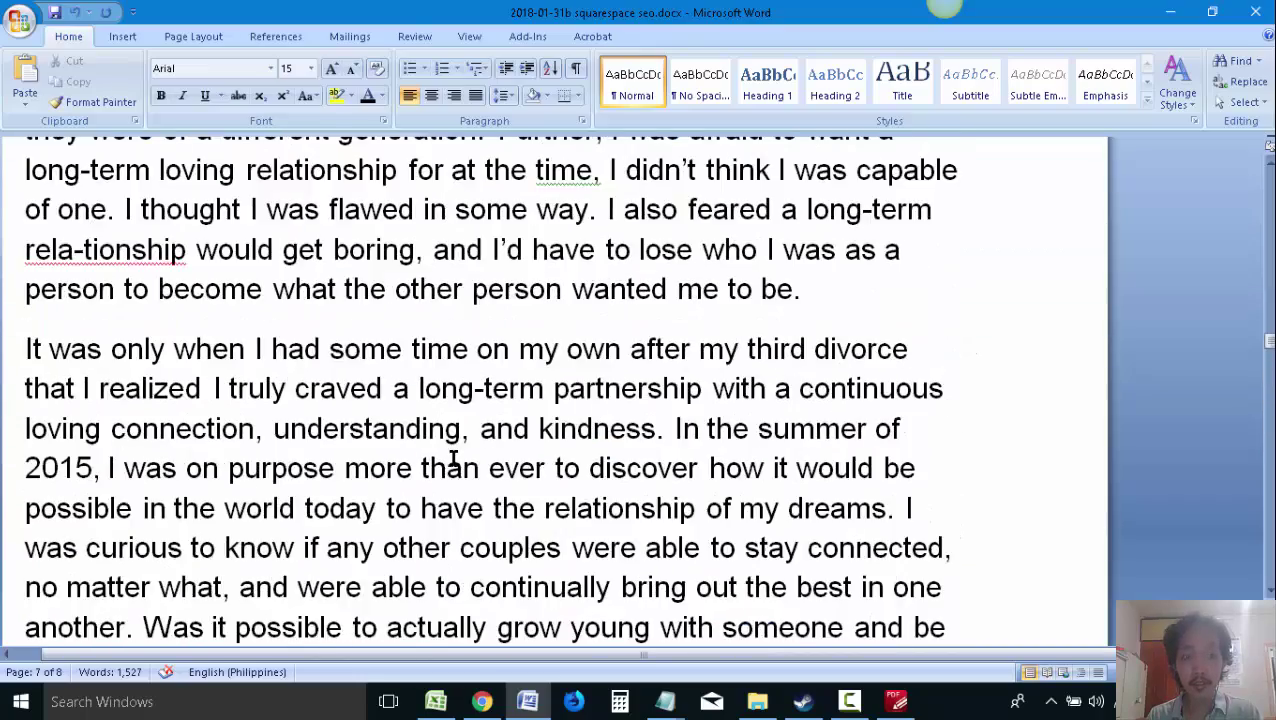
pyautogui.scroll(15, 455, 461)
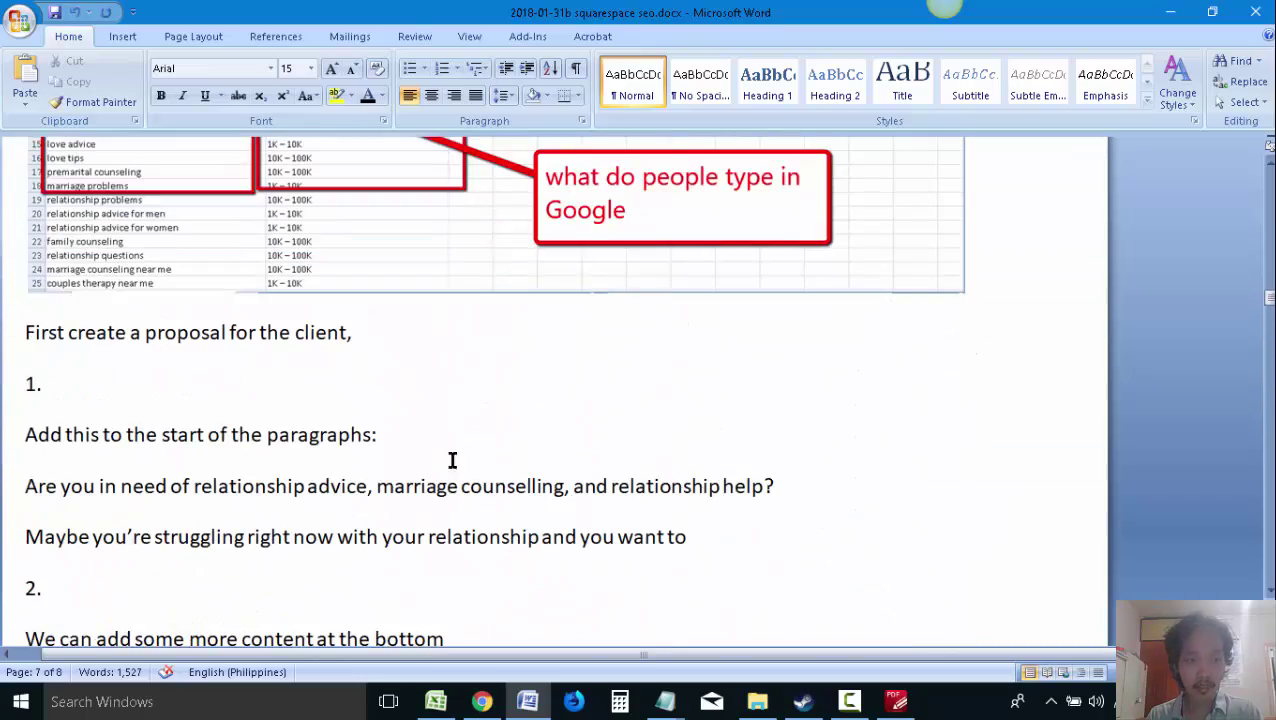
pyautogui.moveTo(692, 536); pyautogui.dragTo(25, 486)
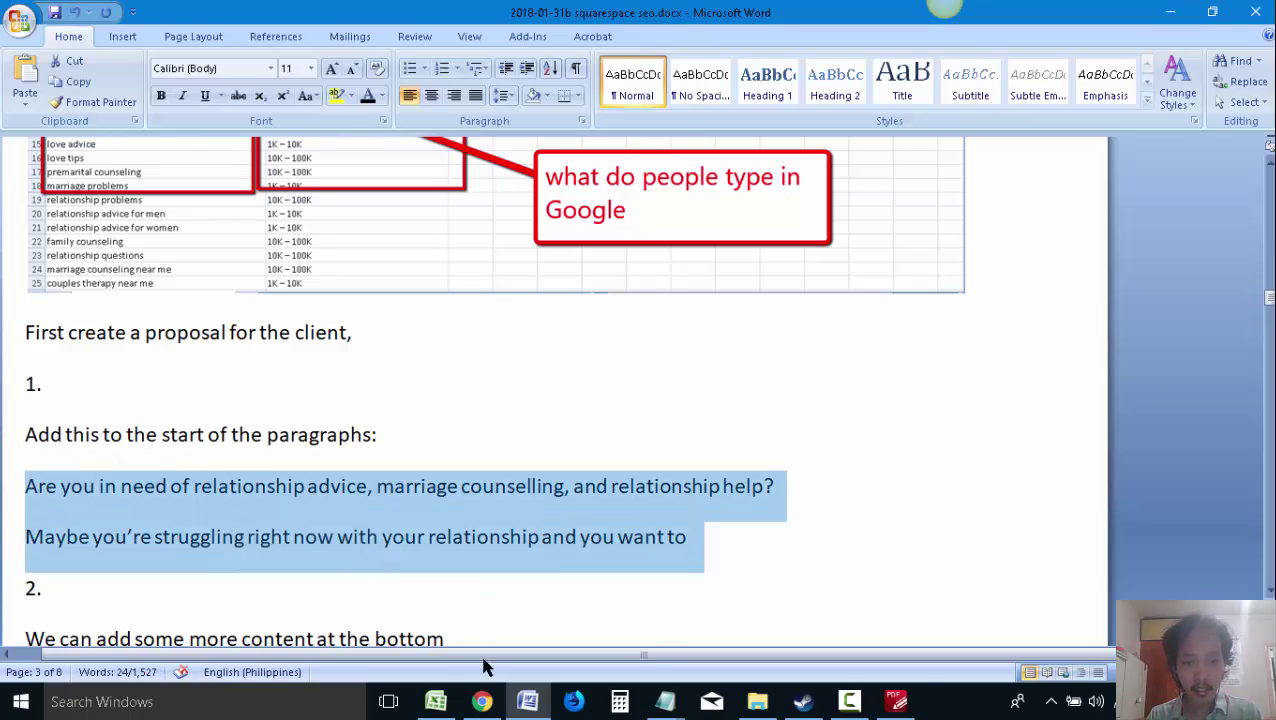
pyautogui.click(482, 701)
pyautogui.click(420, 13)
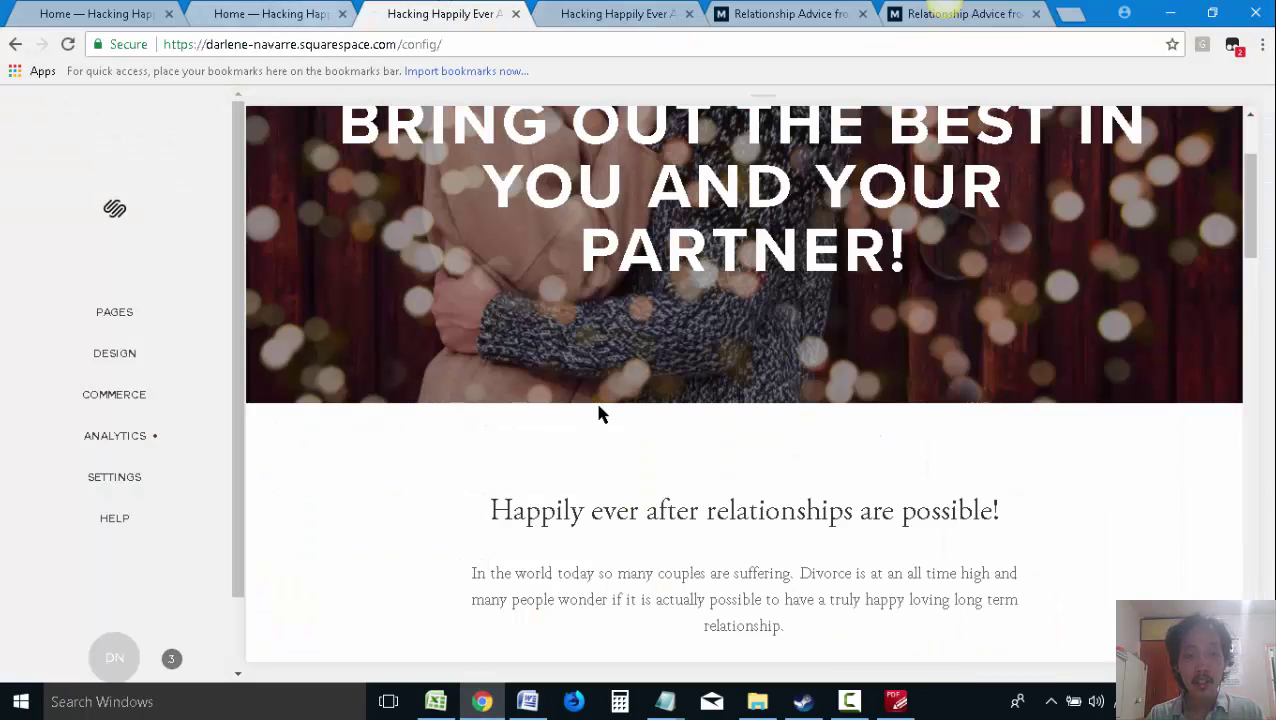
# Screenshot the Squarespace editor with a red arrow pointing to EDIT and copy it
pyautogui.scroll(-3, 597, 408)
pyautogui.scroll(4, 595, 404)
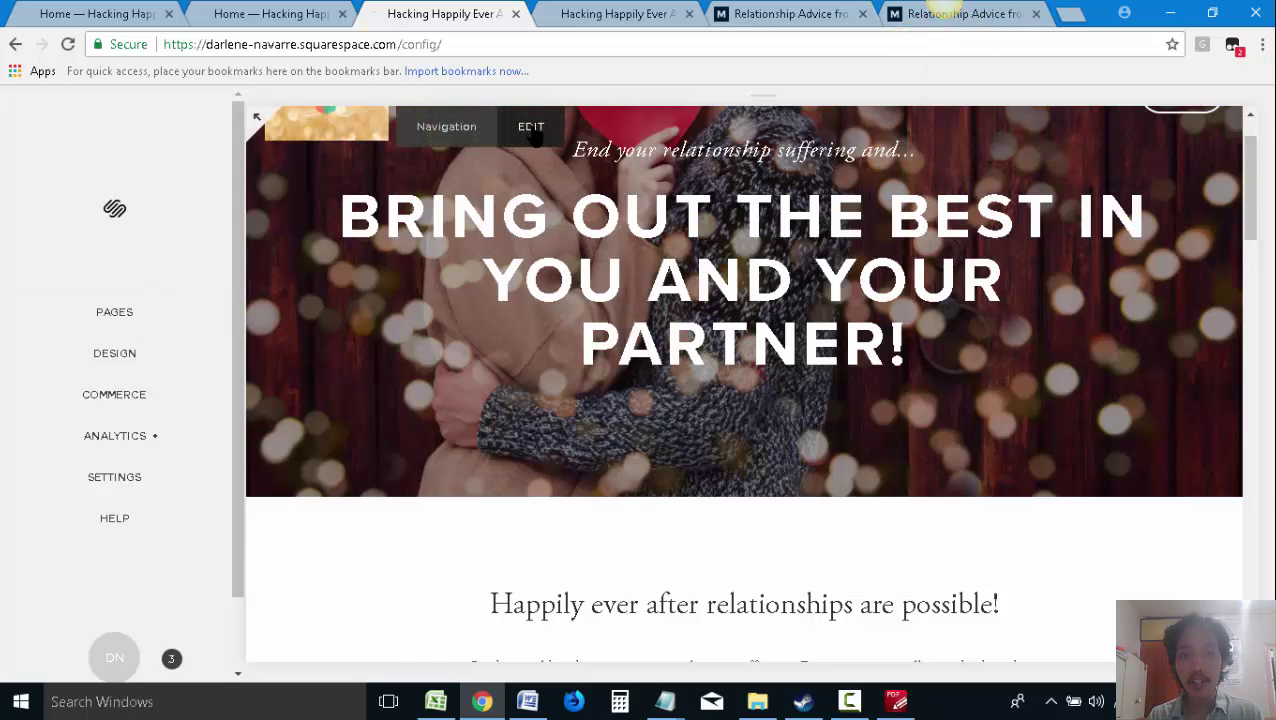
pyautogui.click(906, 36)
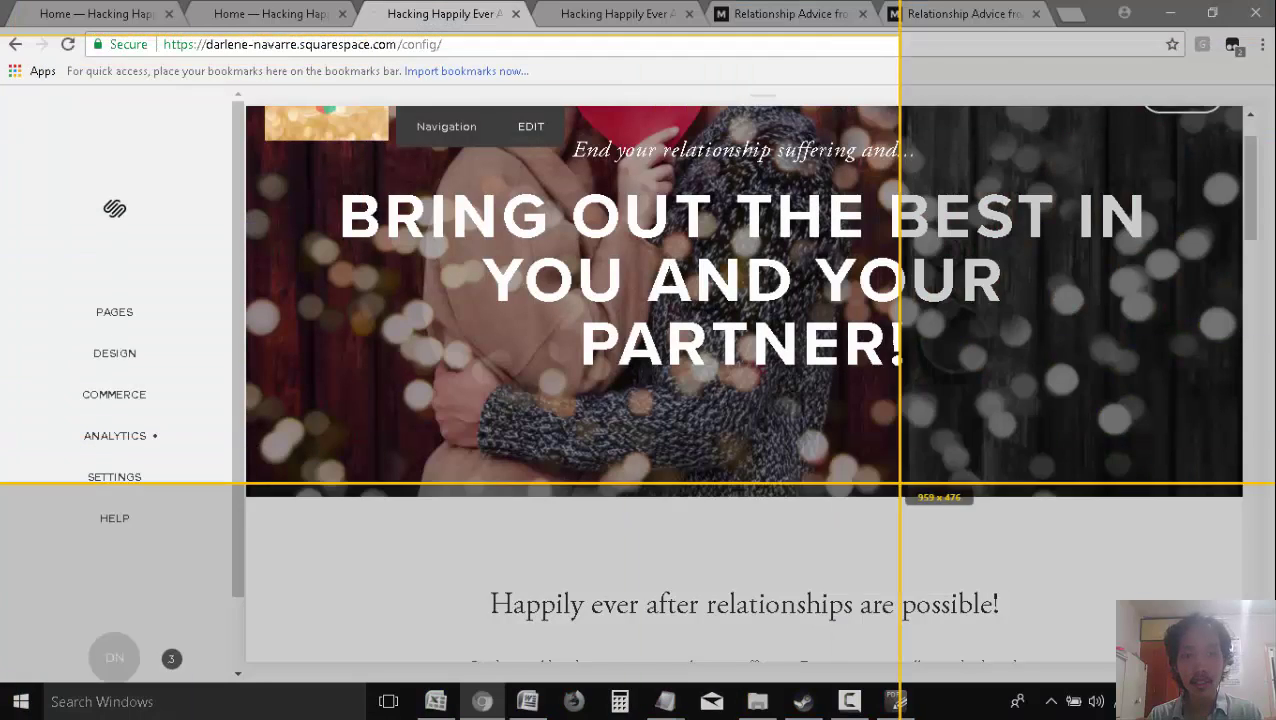
pyautogui.moveTo(2, 36); pyautogui.dragTo(1221, 676)
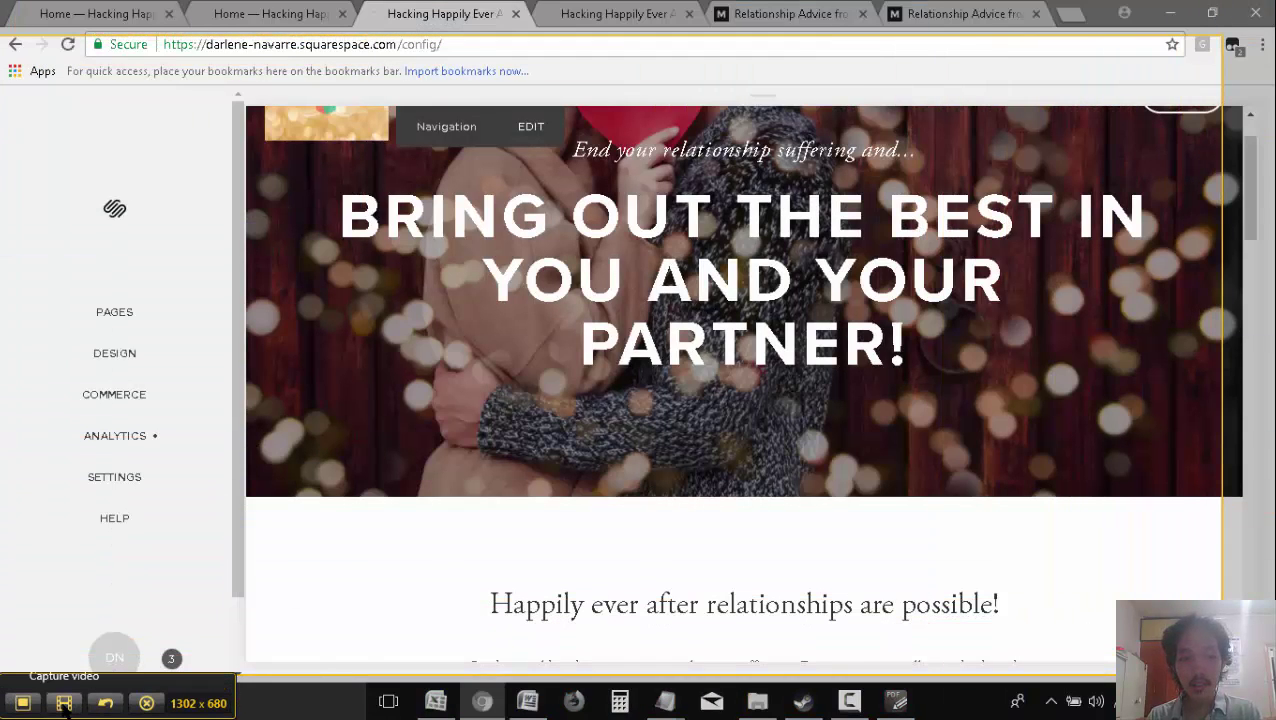
pyautogui.click(22, 703)
pyautogui.moveTo(788, 368); pyautogui.dragTo(592, 152)
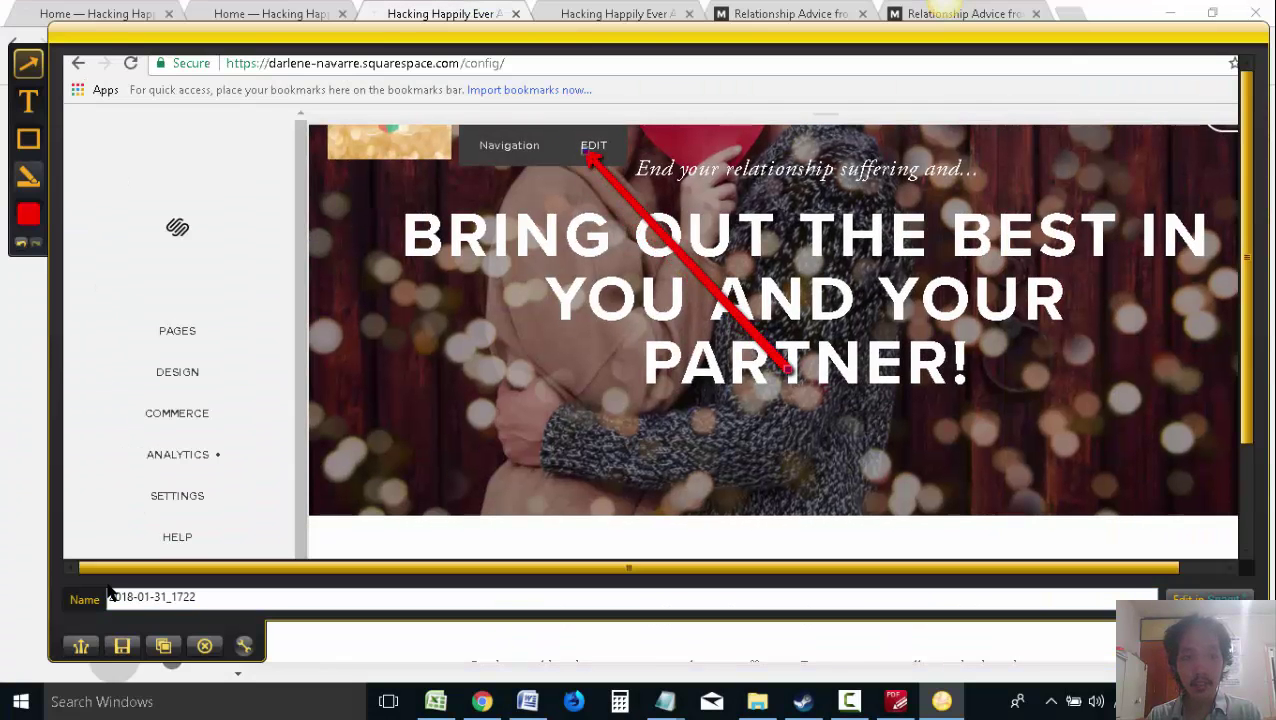
pyautogui.click(163, 646)
# Paste the red-arrow Squarespace screenshot after the 'We can use the Story from your book' note
pyautogui.click(527, 701)
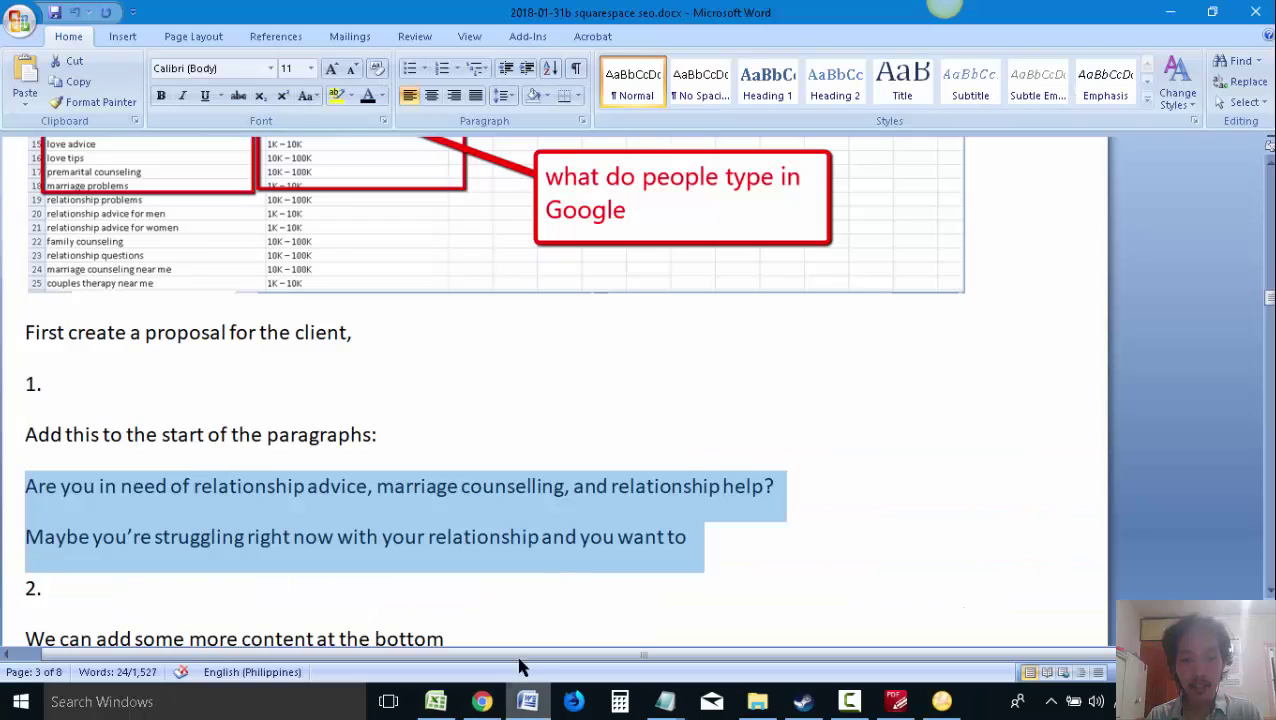
pyautogui.scroll(2, 519, 600)
pyautogui.scroll(-6, 604, 464)
pyautogui.scroll(-3, 525, 462)
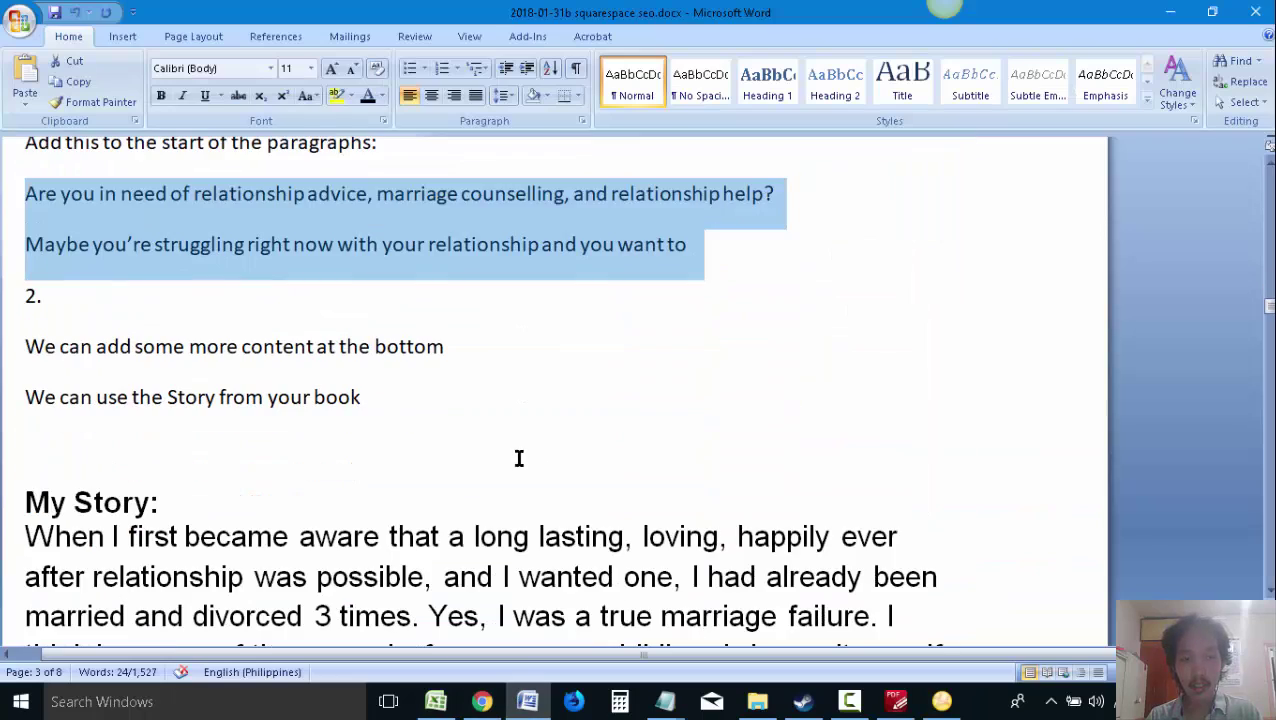
pyautogui.click(418, 397)
pyautogui.scroll(-15, 490, 359)
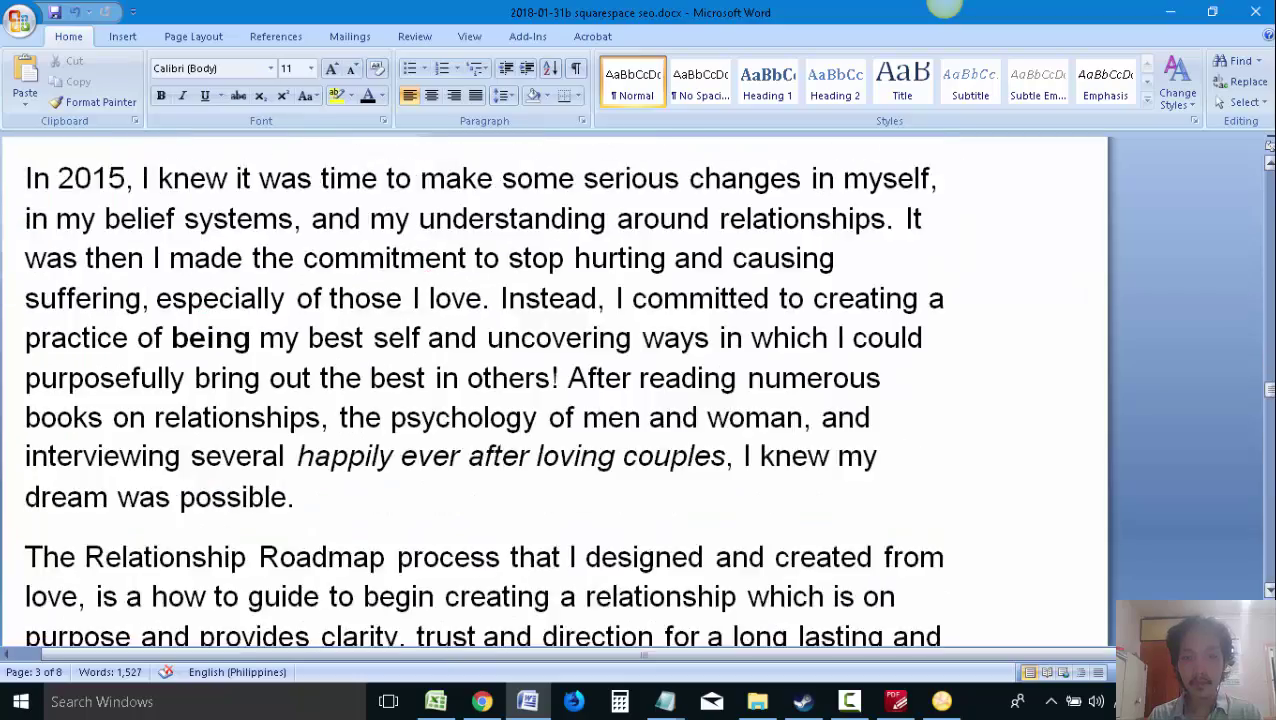
pyautogui.scroll(-20, 490, 359)
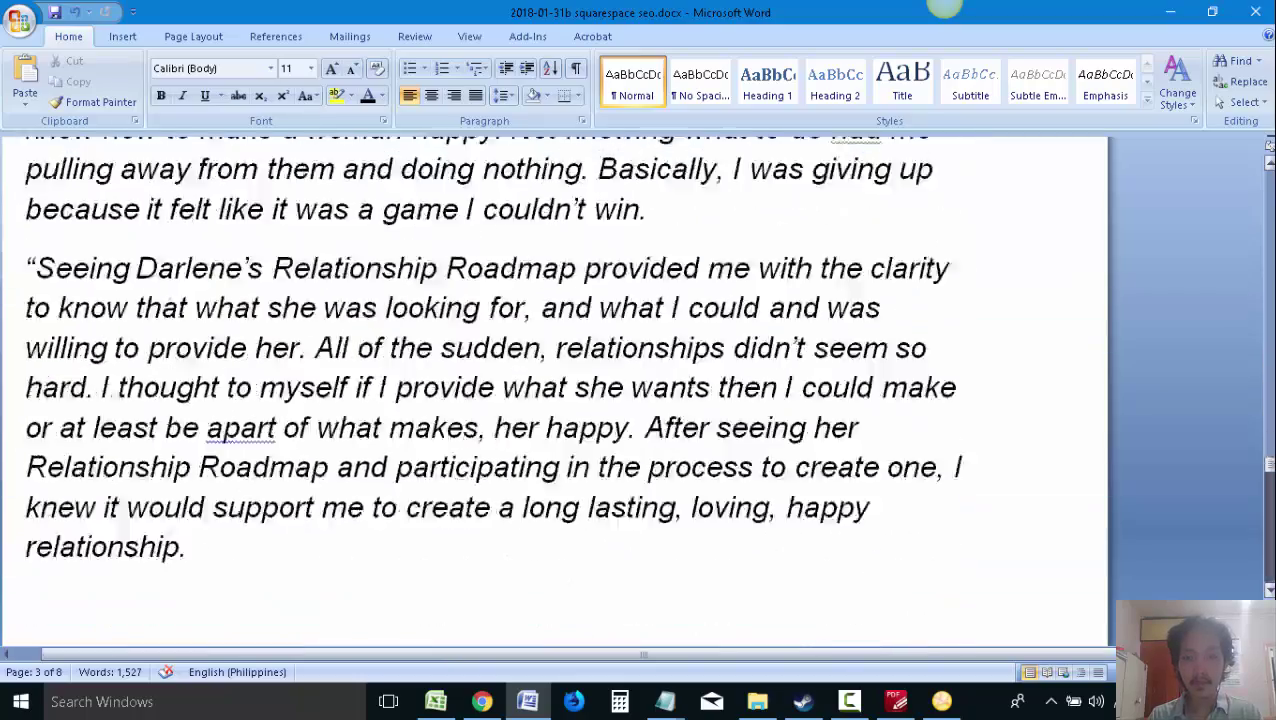
pyautogui.scroll(-5, 1238, 528)
pyautogui.scroll(20, 490, 390)
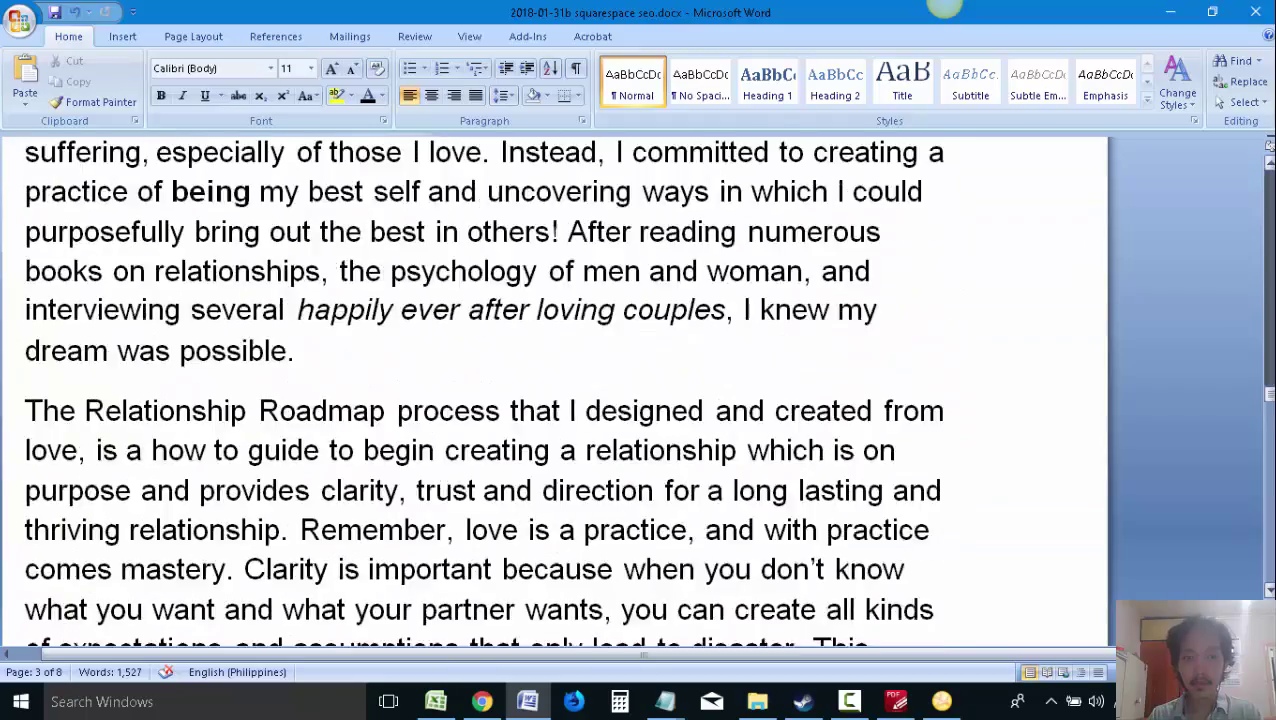
pyautogui.scroll(10, 375, 428)
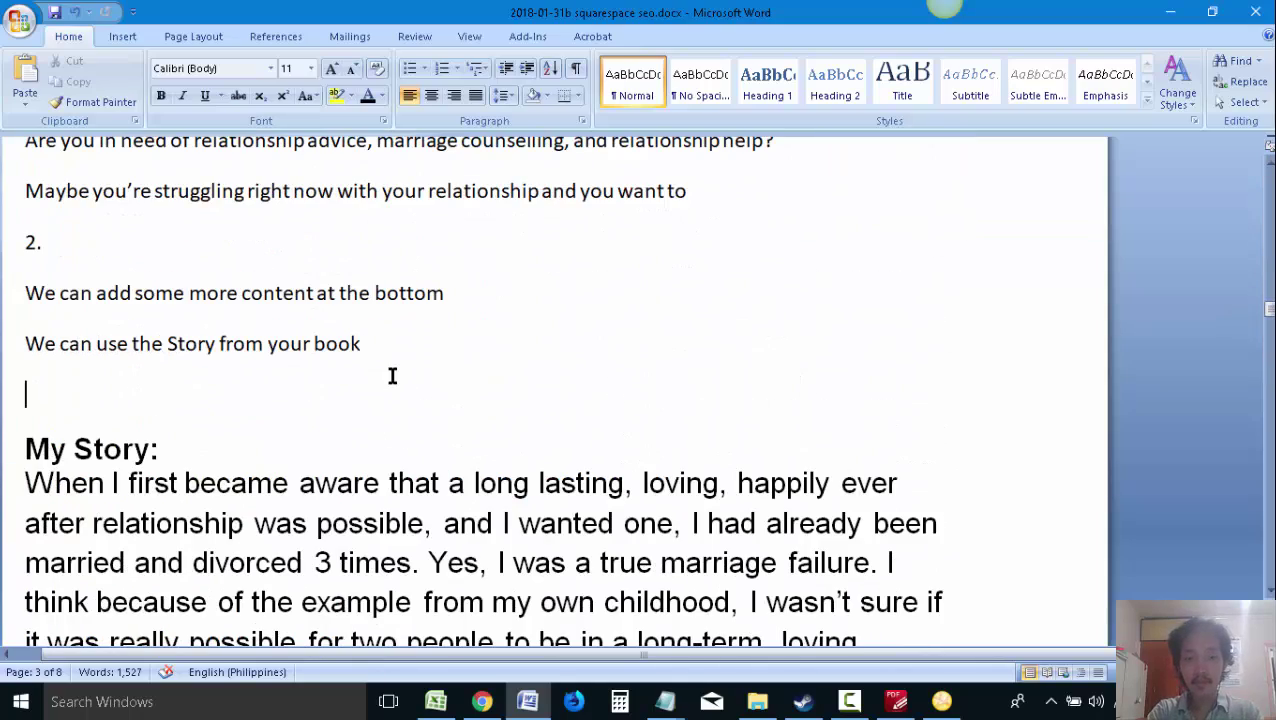
pyautogui.scroll(-8, 698, 414)
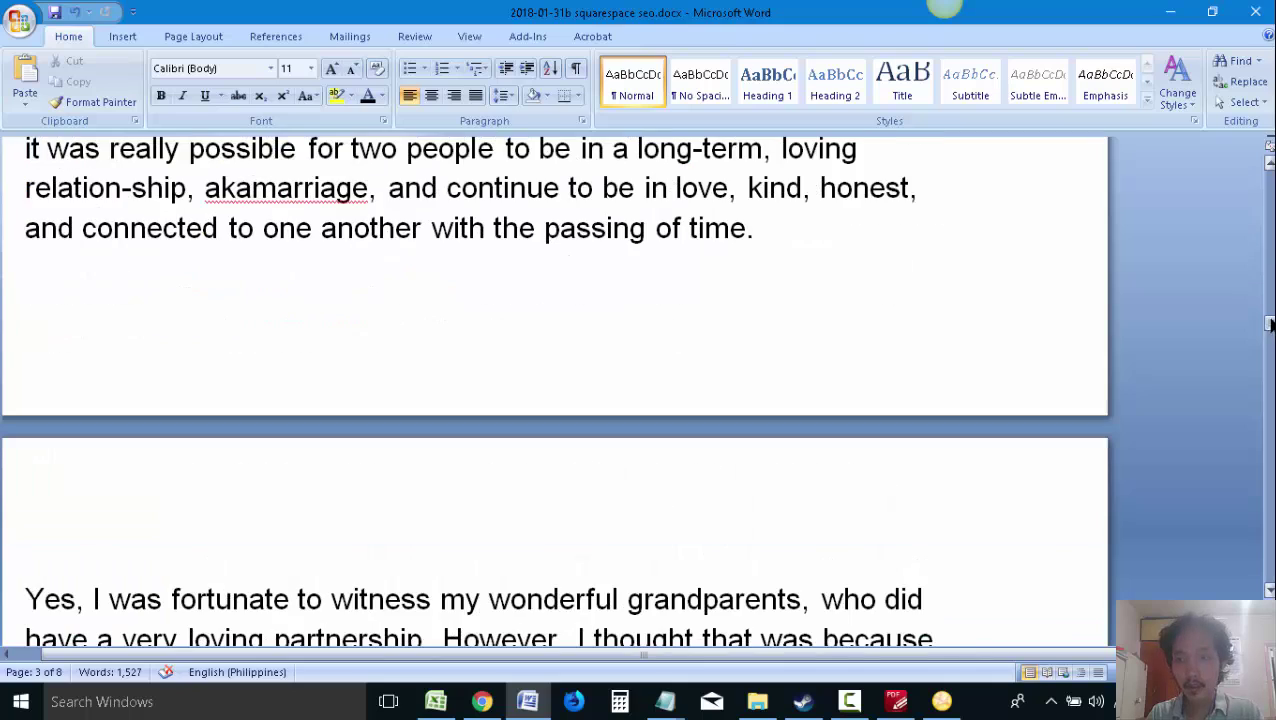
pyautogui.scroll(6, 1242, 313)
pyautogui.scroll(3, 778, 345)
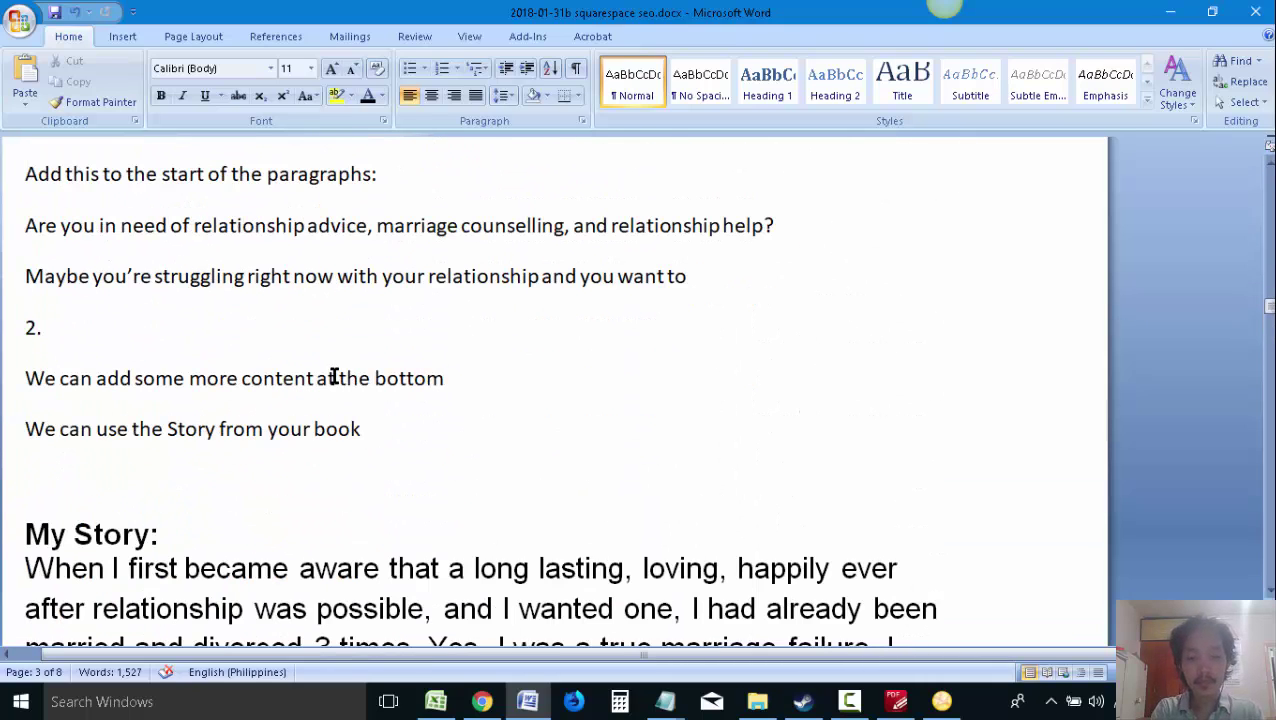
pyautogui.hotkey('ctrl', 'v')
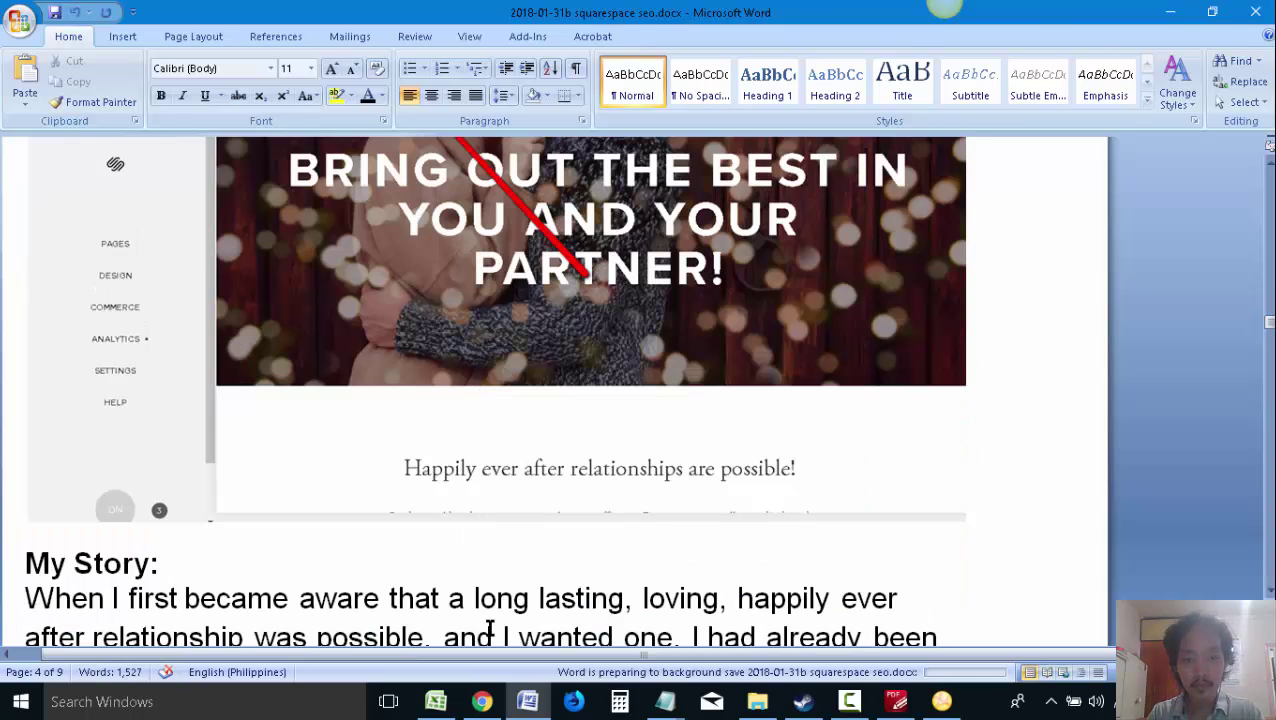
# Open the home page's Pages panel in Squarespace and scroll to the intro text
pyautogui.click(482, 701)
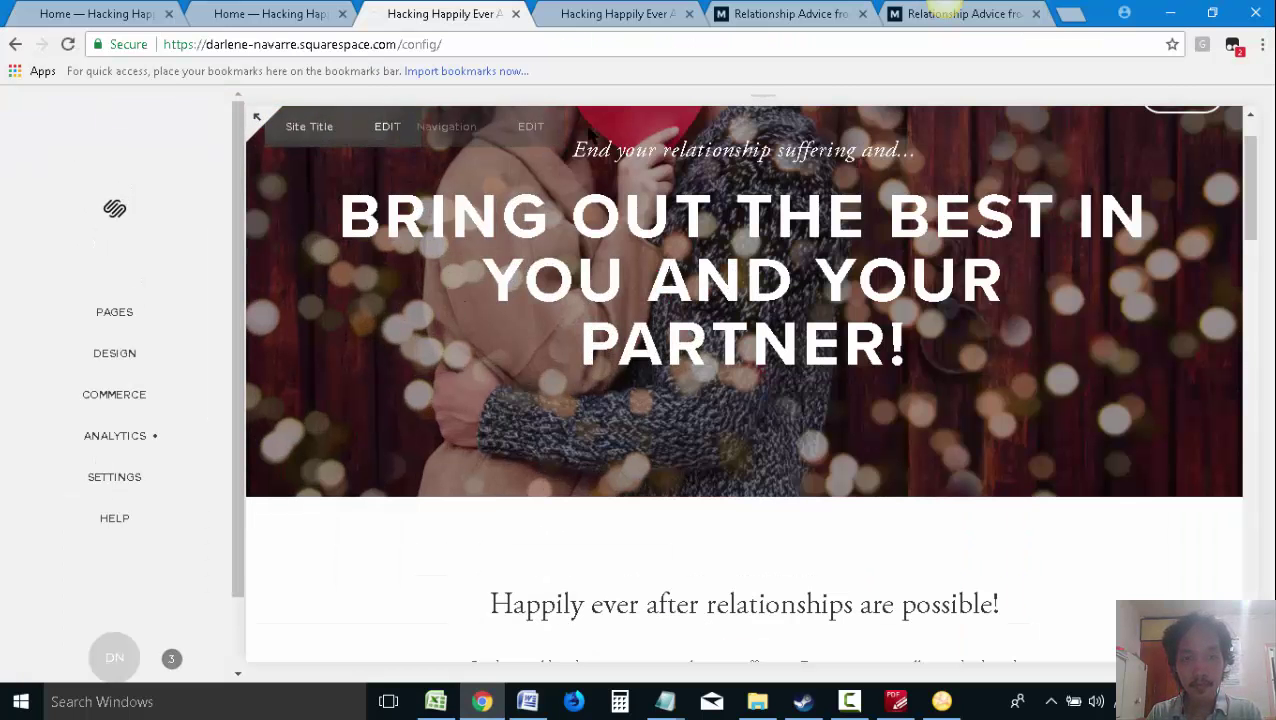
pyautogui.click(540, 130)
pyautogui.click(600, 13)
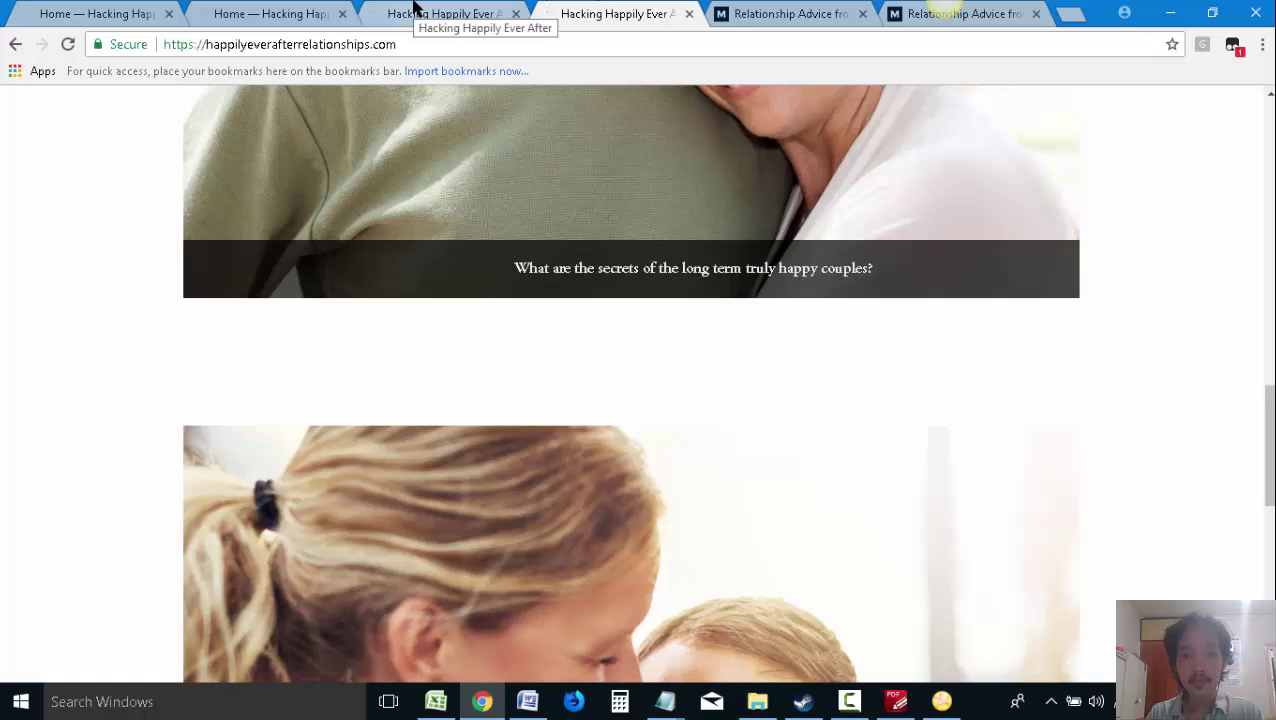
pyautogui.click(440, 20)
pyautogui.moveTo(619, 350)
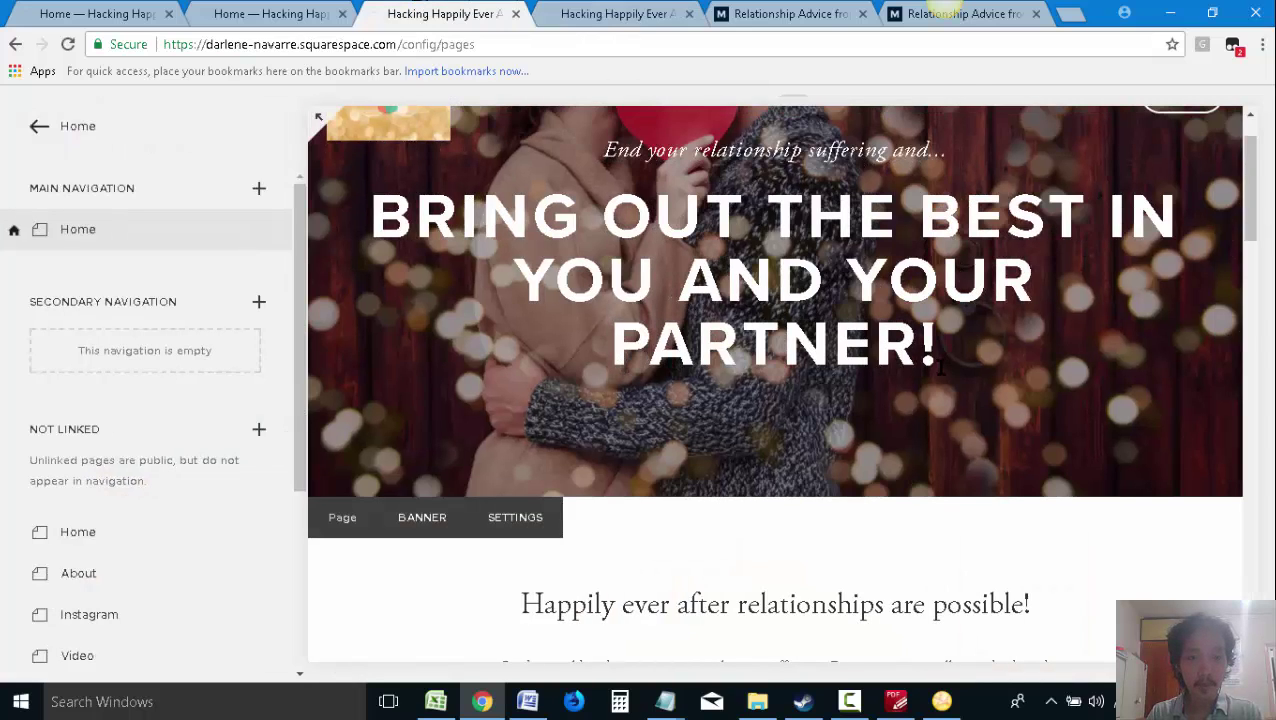
pyautogui.scroll(-4, 935, 361)
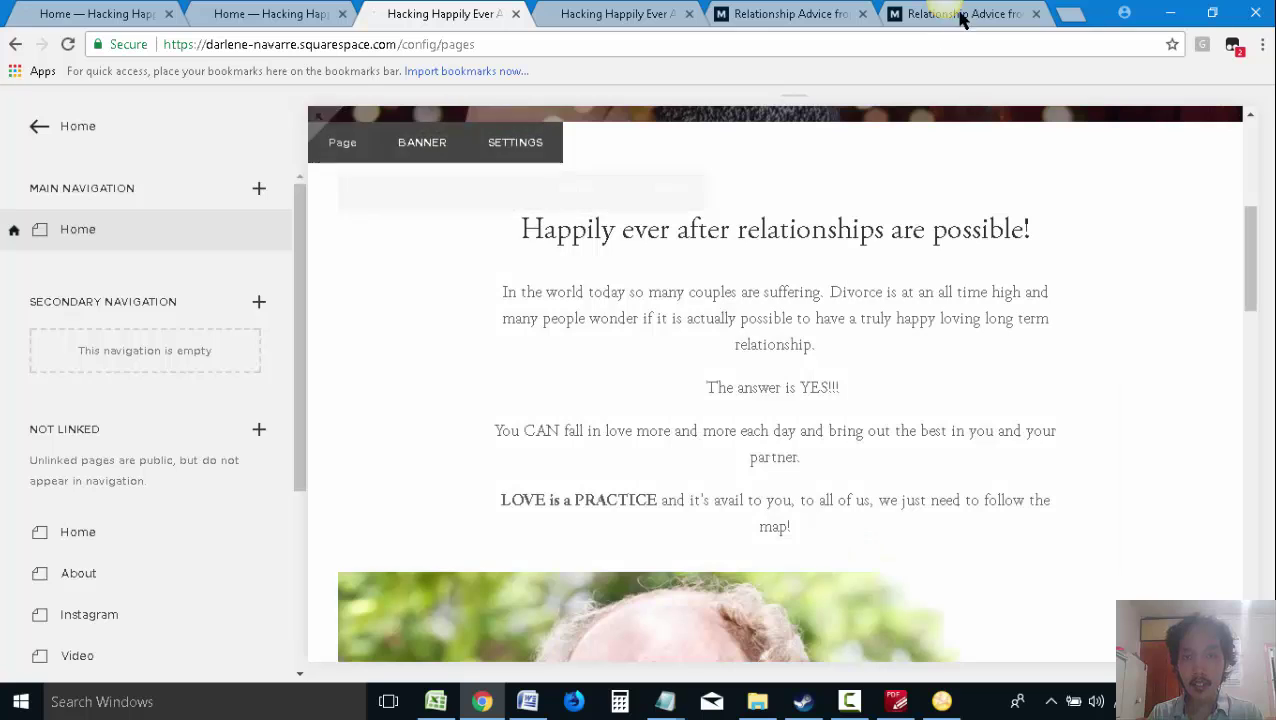
# Capture the 'Happily ever after' intro section with Snagit and copy it
pyautogui.press('Print')
pyautogui.press('Escape')
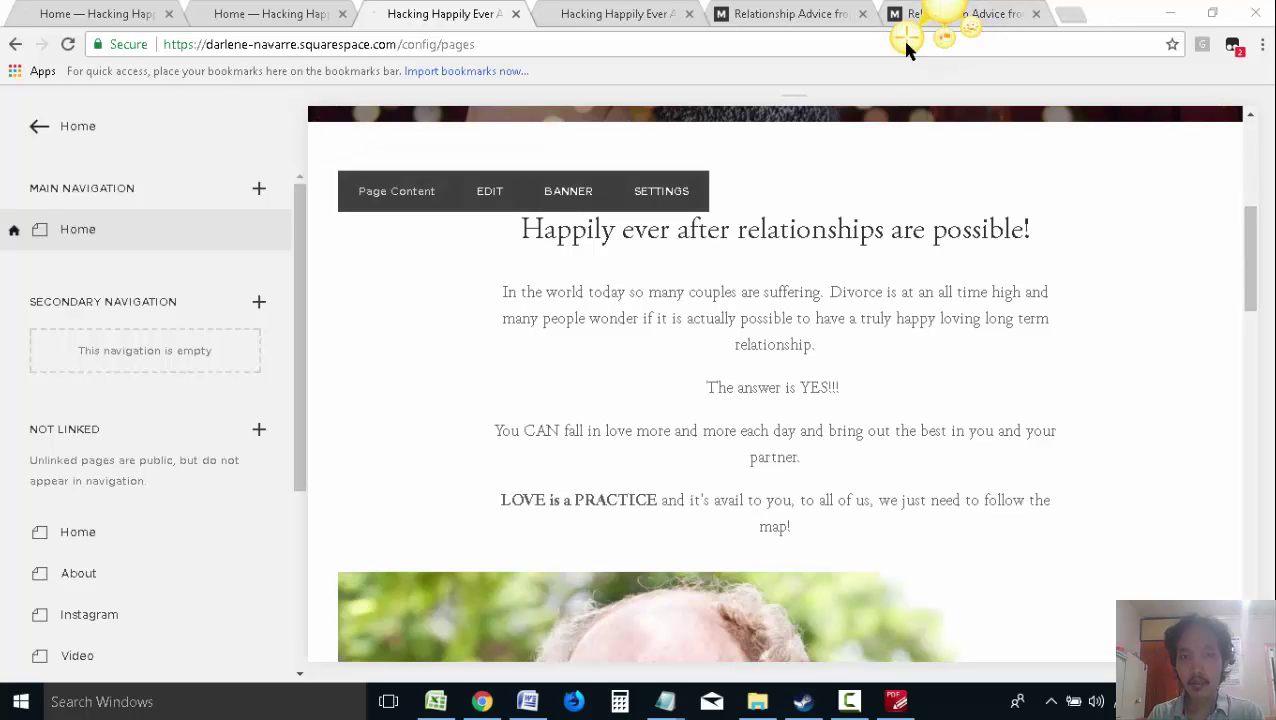
pyautogui.press('Print')
pyautogui.click(590, 312)
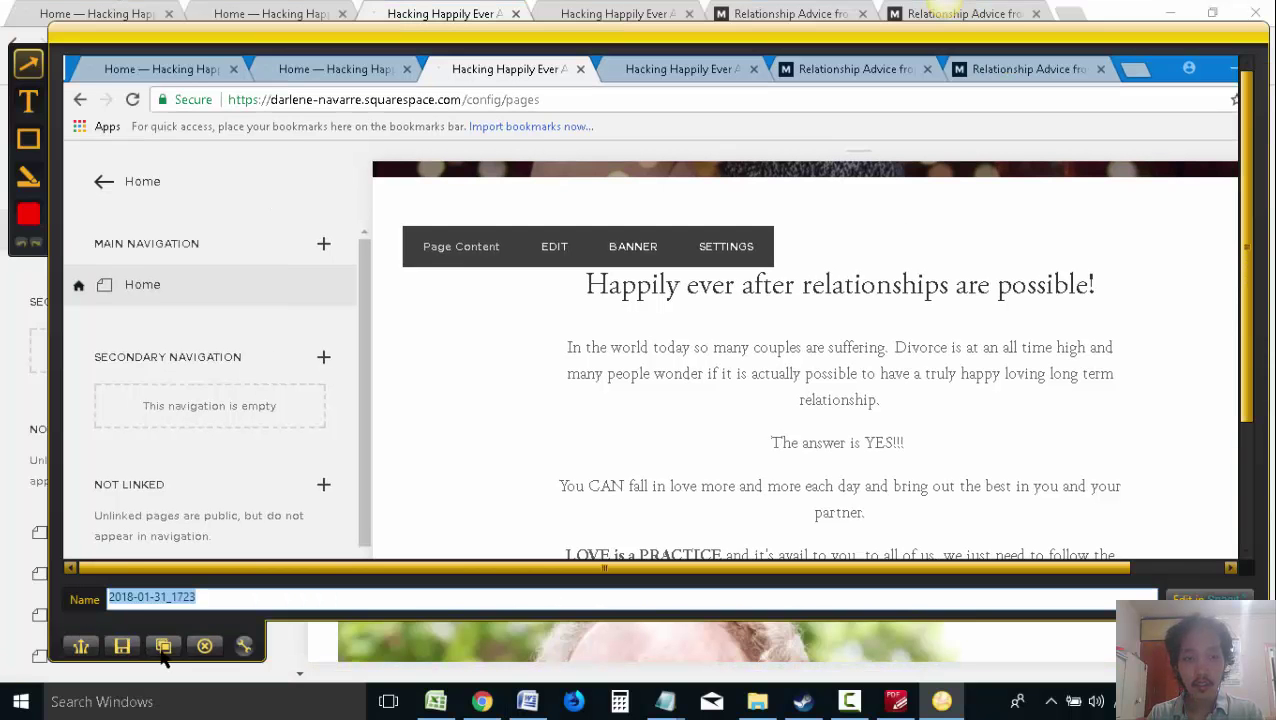
pyautogui.click(163, 646)
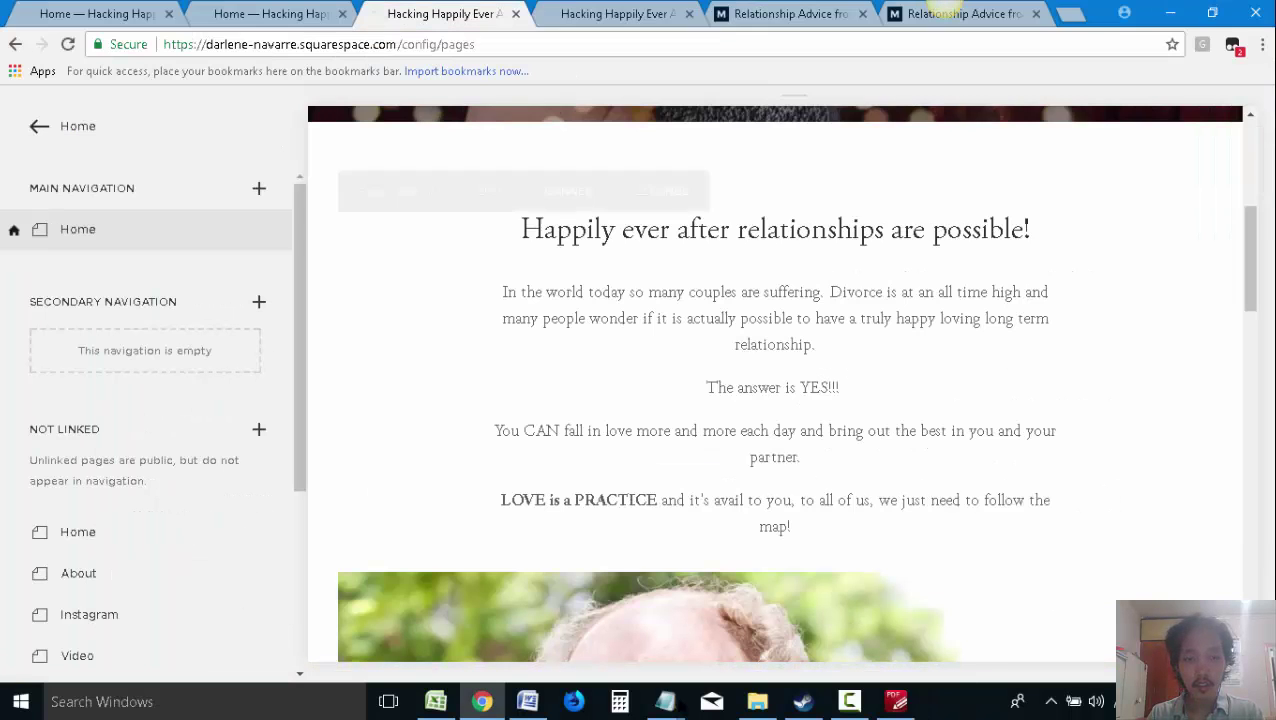
pyautogui.click(527, 701)
pyautogui.scroll(3, 797, 500)
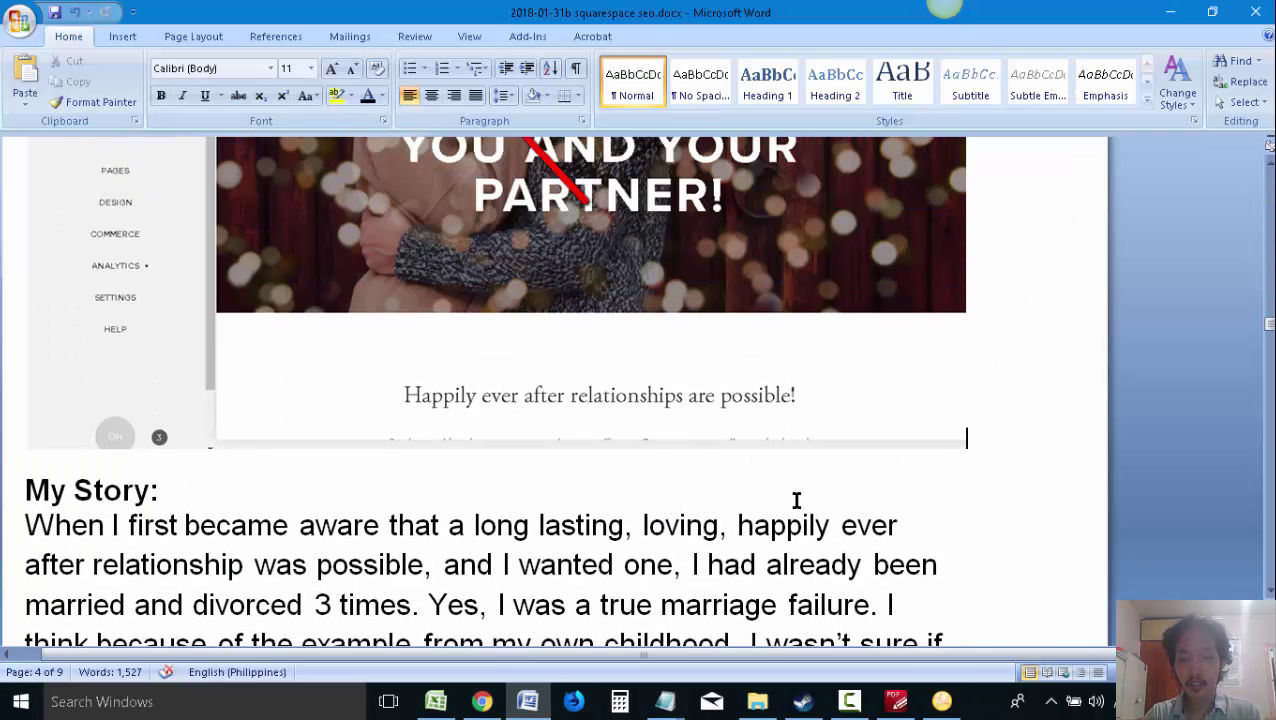
# Paste the Squarespace Pages panel capture above 'My Story:', select it, and start a new screen capture
pyautogui.press('Return')
pyautogui.hotkey('ctrl', 'v')
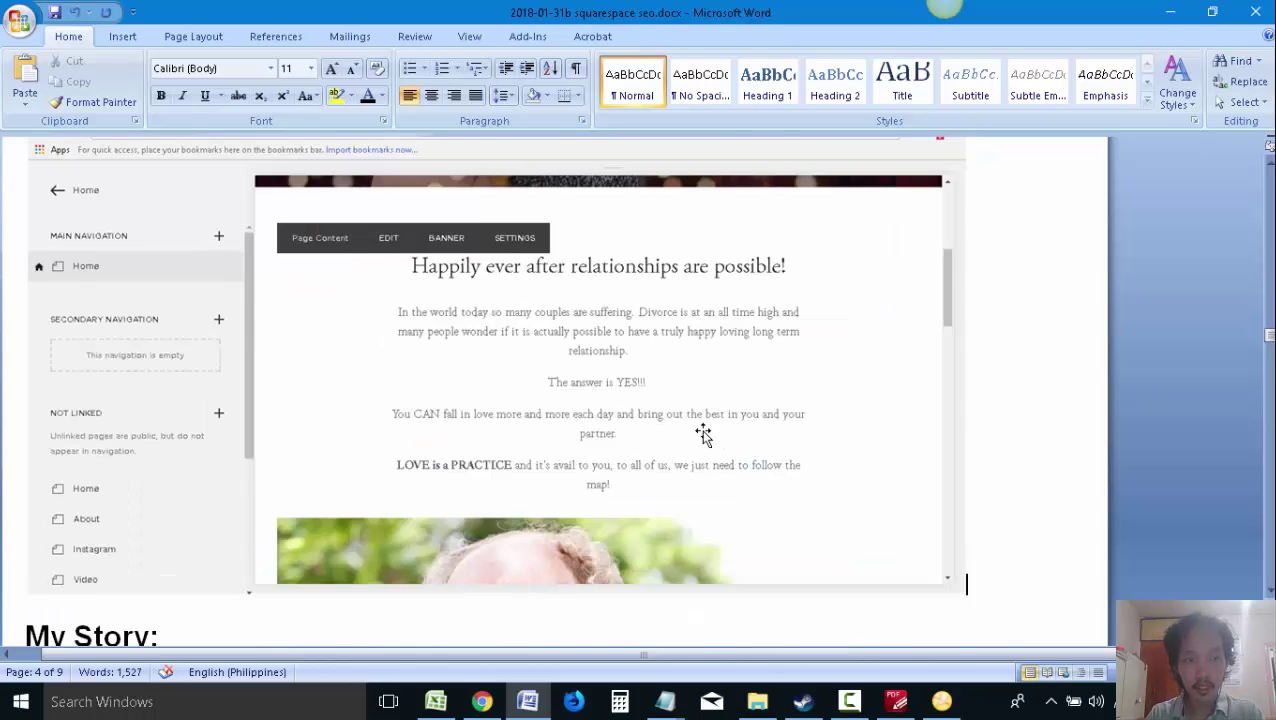
pyautogui.scroll(1, 703, 433)
pyautogui.click(849, 701)
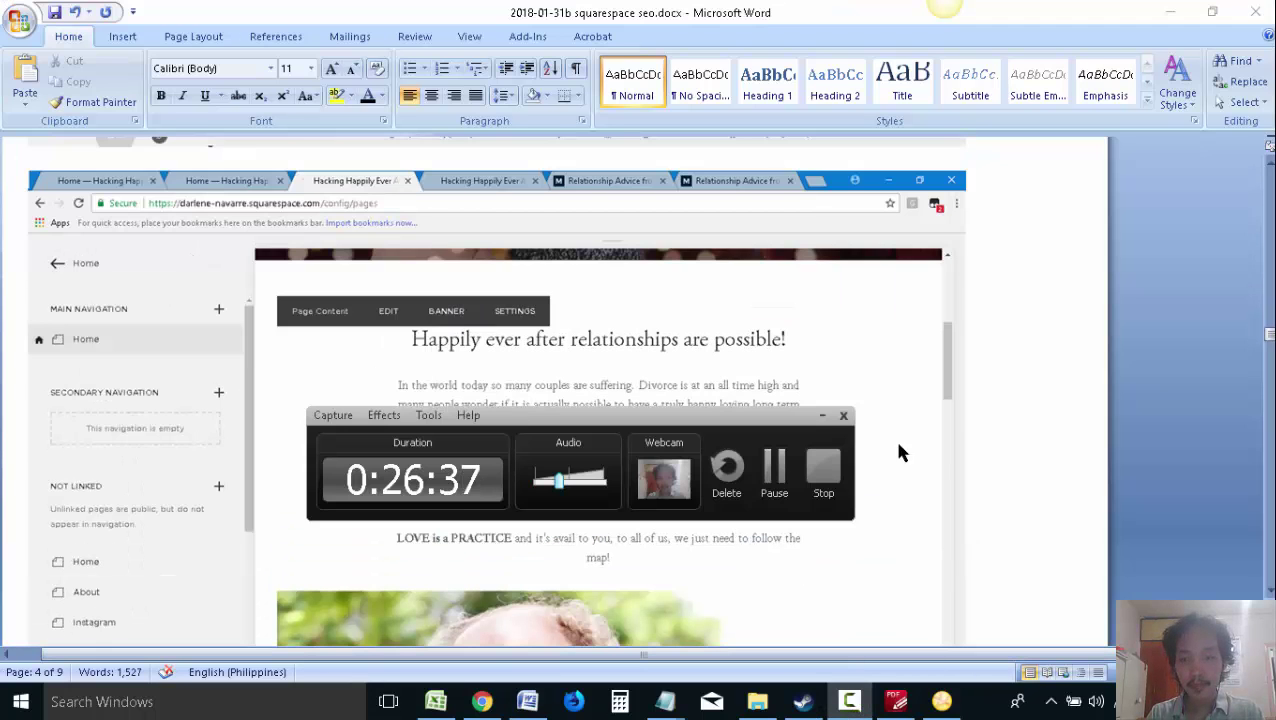
pyautogui.click(823, 416)
pyautogui.click(350, 365)
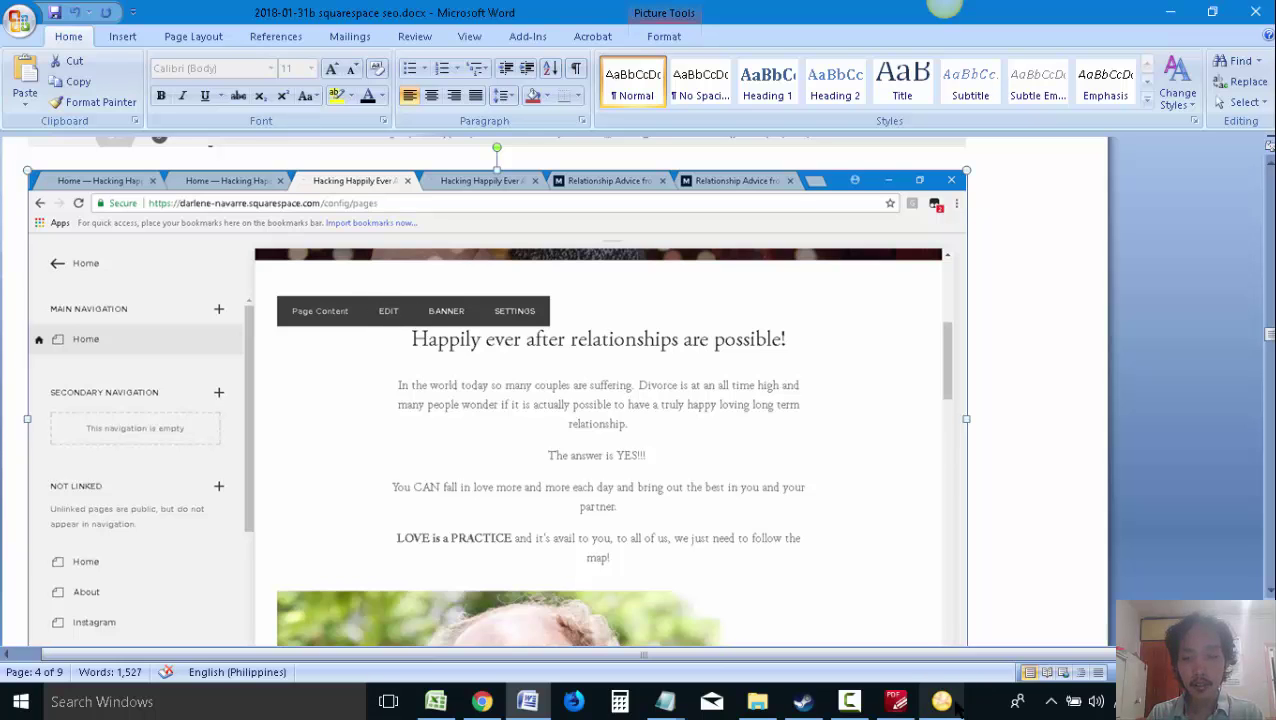
pyautogui.press('Print')
pyautogui.click(1044, 233)
# Capture the Squarespace homepage intro in Snagit, mark EDIT with a red arrow, and copy it
pyautogui.hotkey('alt', 'Tab')
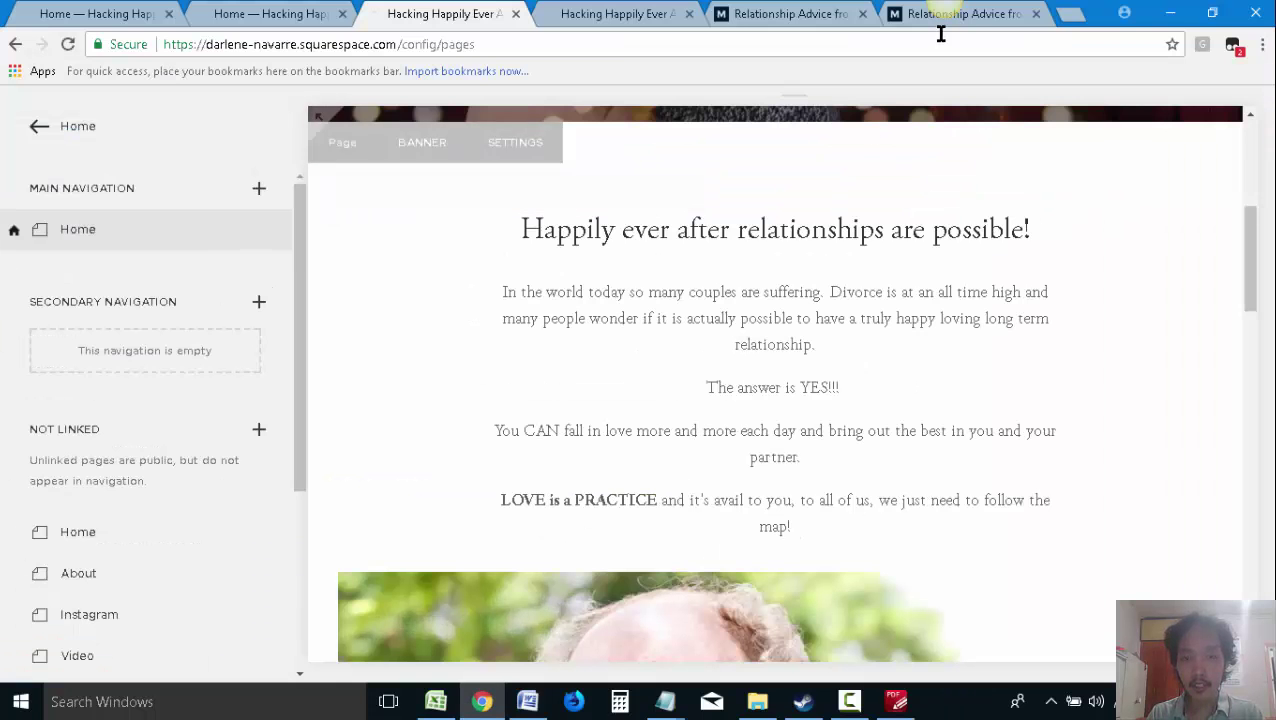
pyautogui.press('Print')
pyautogui.click(893, 212)
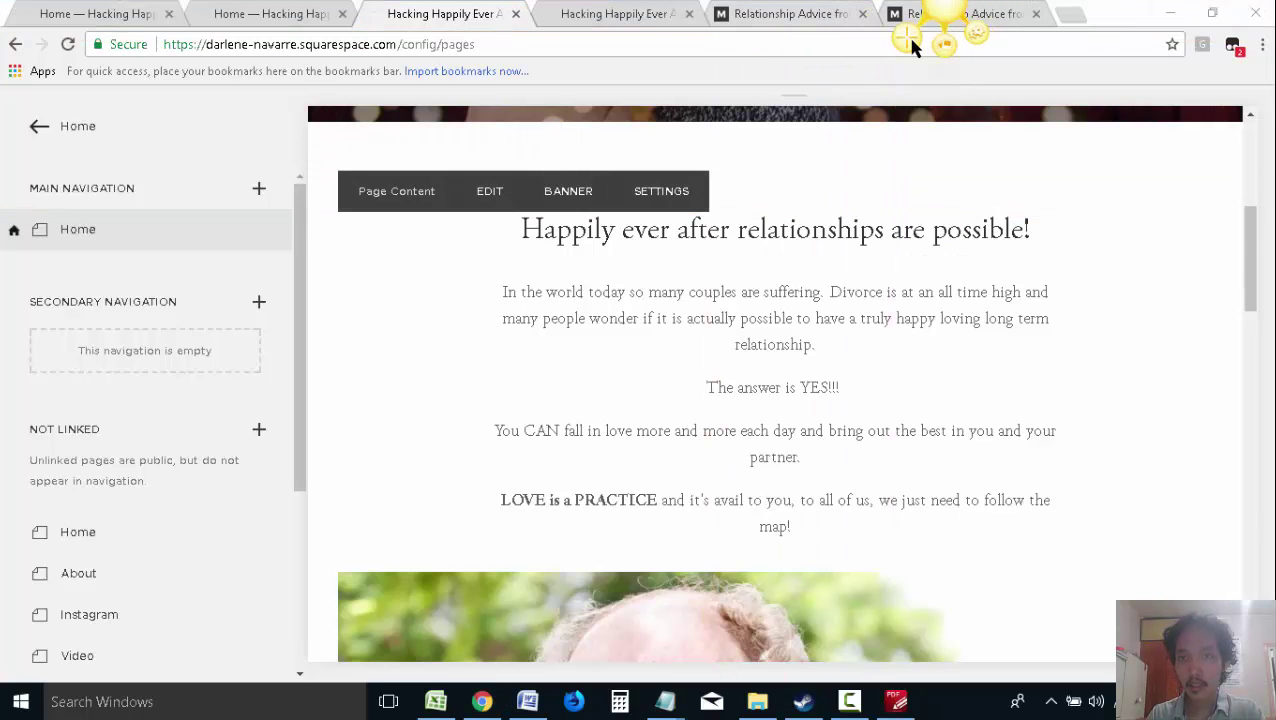
pyautogui.press('Print')
pyautogui.click(145, 567)
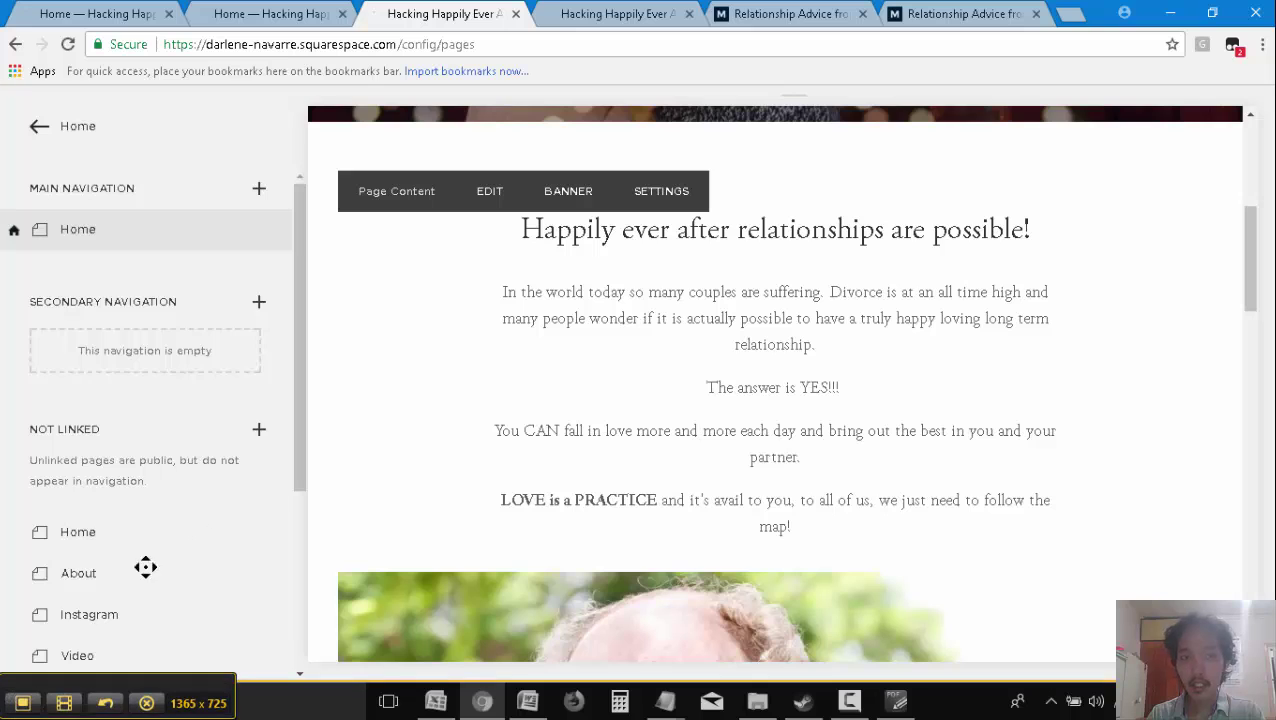
pyautogui.click(22, 703)
pyautogui.moveTo(364, 407)
pyautogui.mouseDown()
pyautogui.moveTo(521, 252)
pyautogui.moveTo(545, 255)
pyautogui.mouseUp()
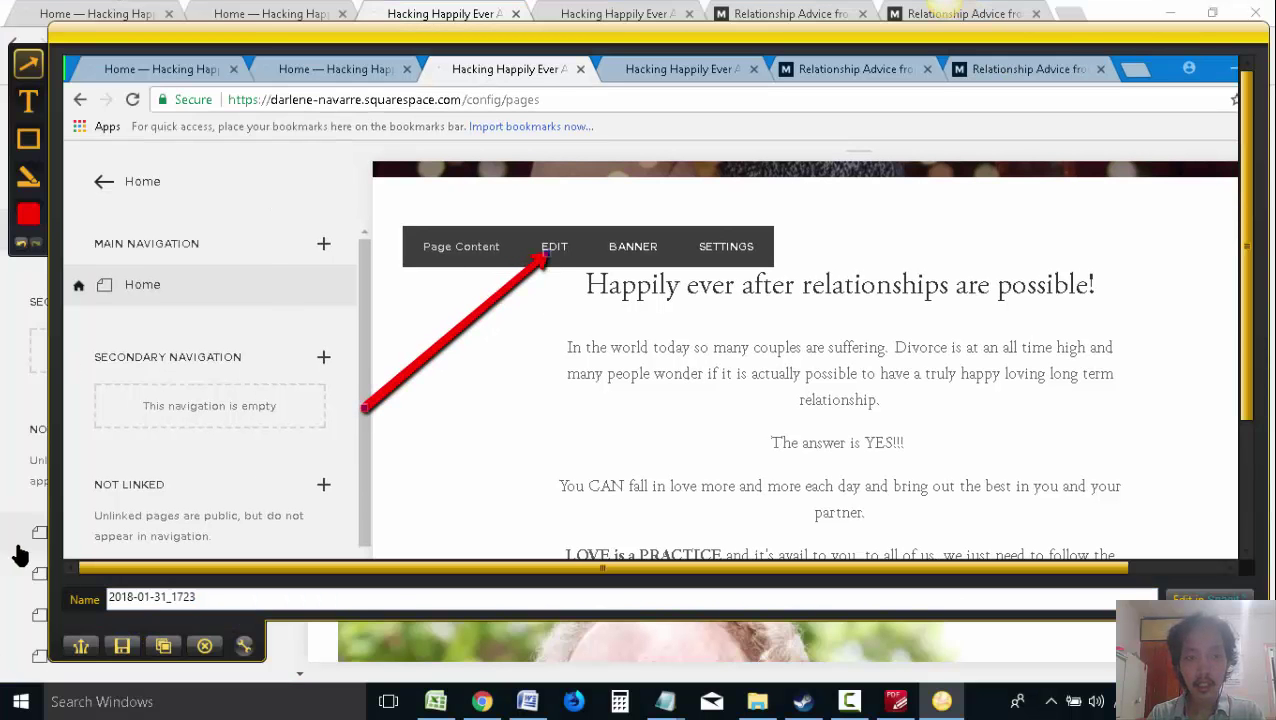
pyautogui.click(165, 648)
# Paste the red-arrow capture into the Word proposal above 'My Story:', removing the duplicate paste
pyautogui.hotkey('alt', 'Tab')
pyautogui.hotkey('ctrl', 'v')
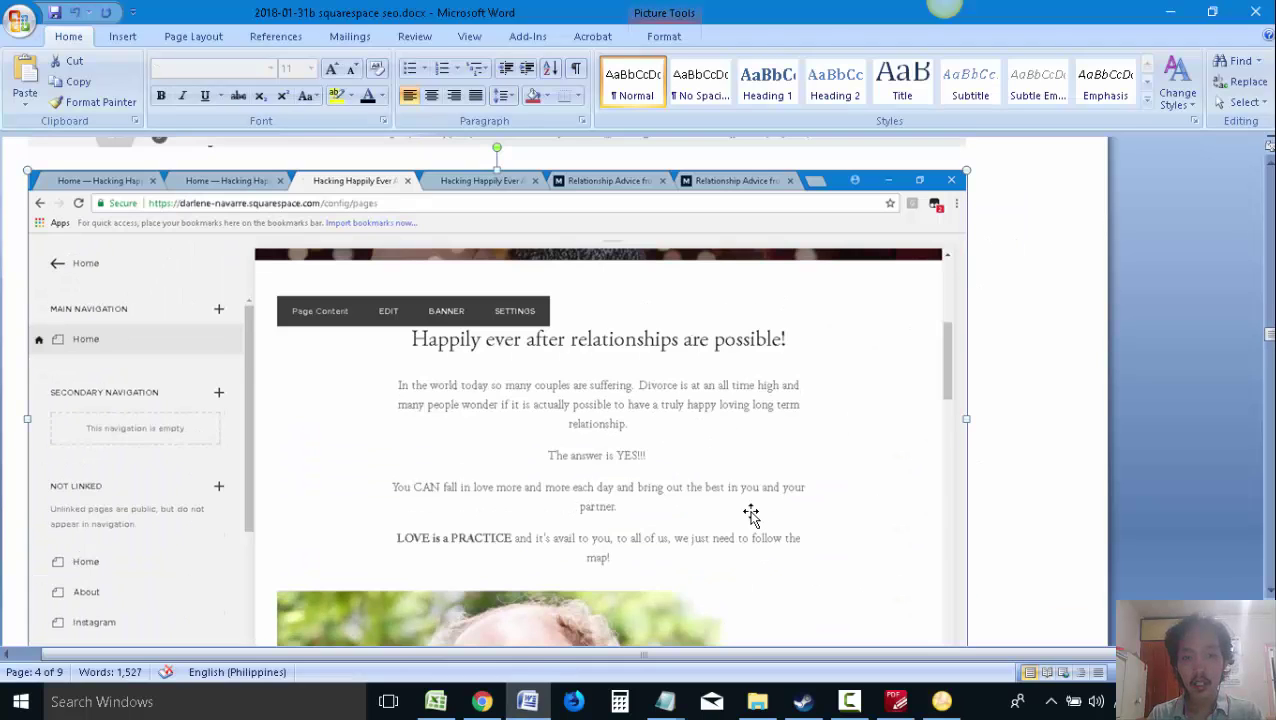
pyautogui.press('Delete')
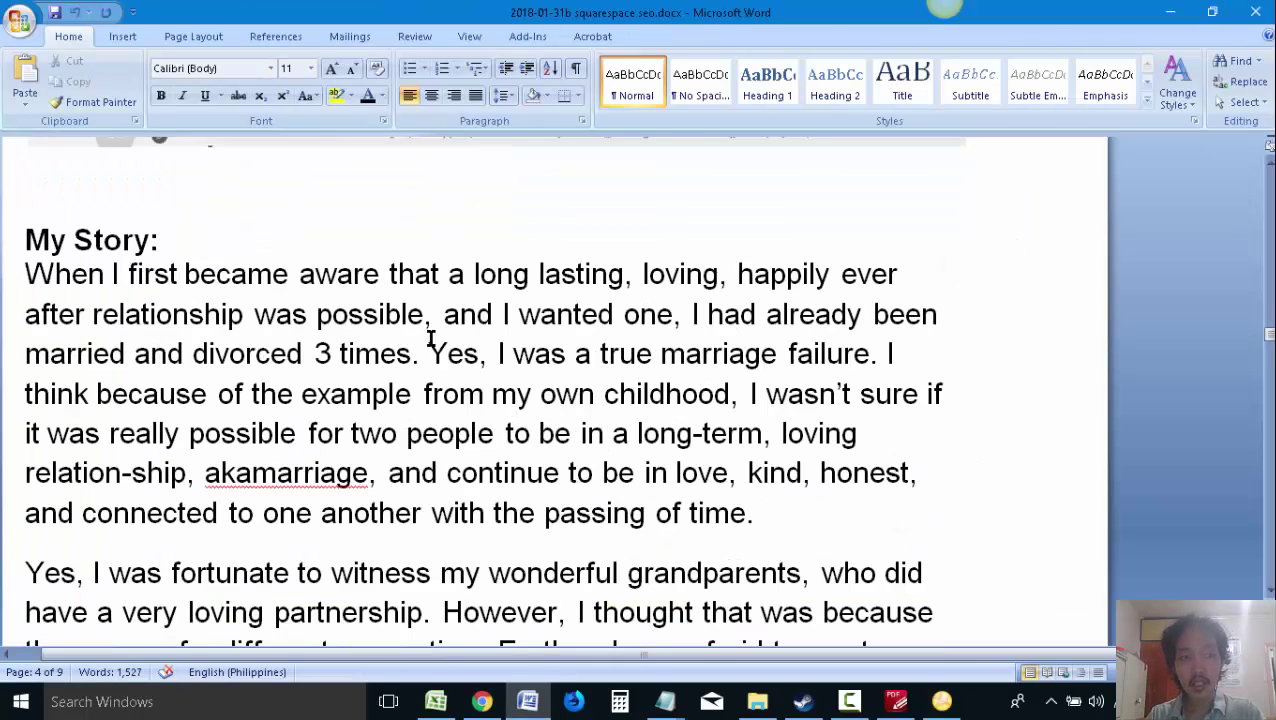
pyautogui.hotkey('ctrl', 'v')
pyautogui.click(482, 701)
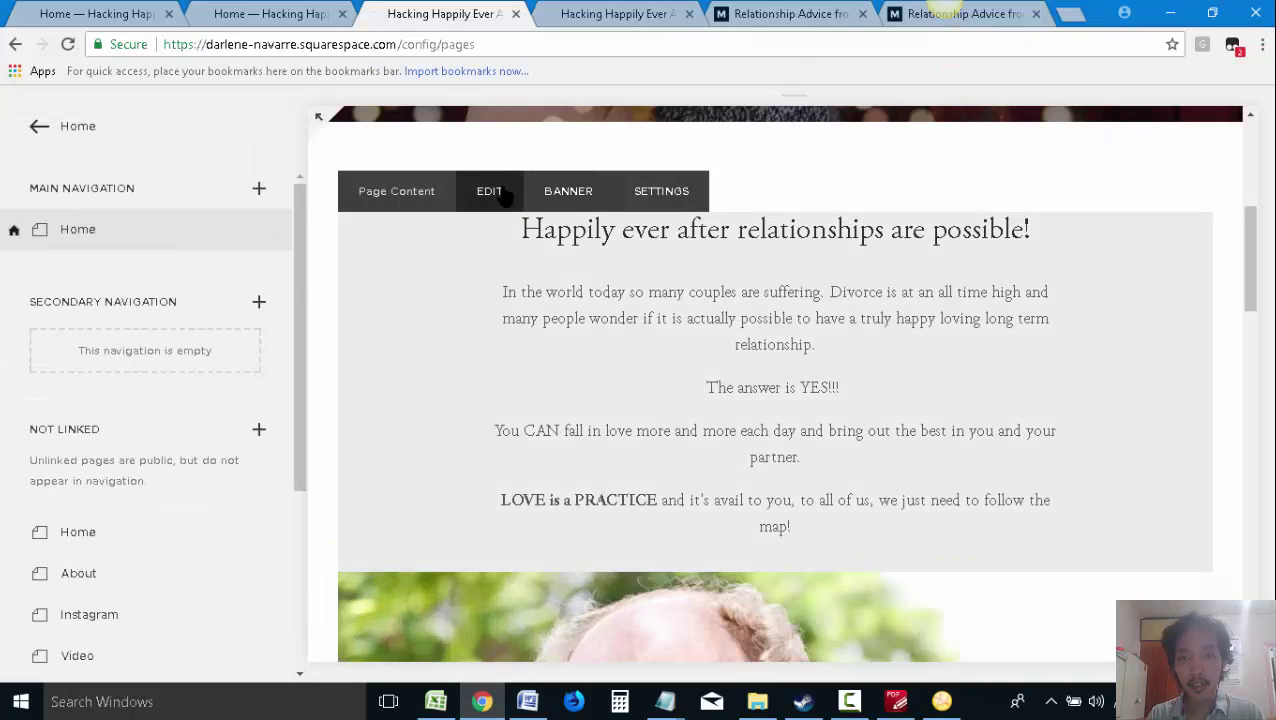
# Open the 'Happily ever after' intro block for editing and select its four body paragraphs
pyautogui.click(502, 192)
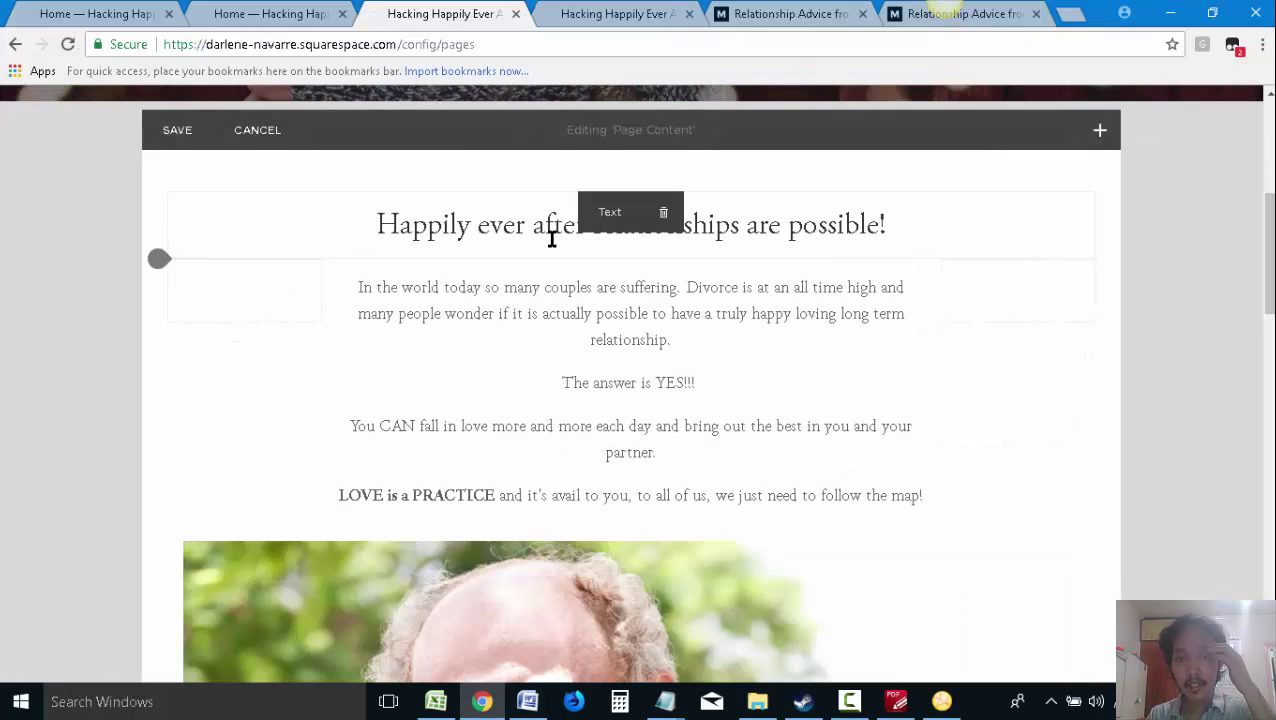
pyautogui.click(414, 289)
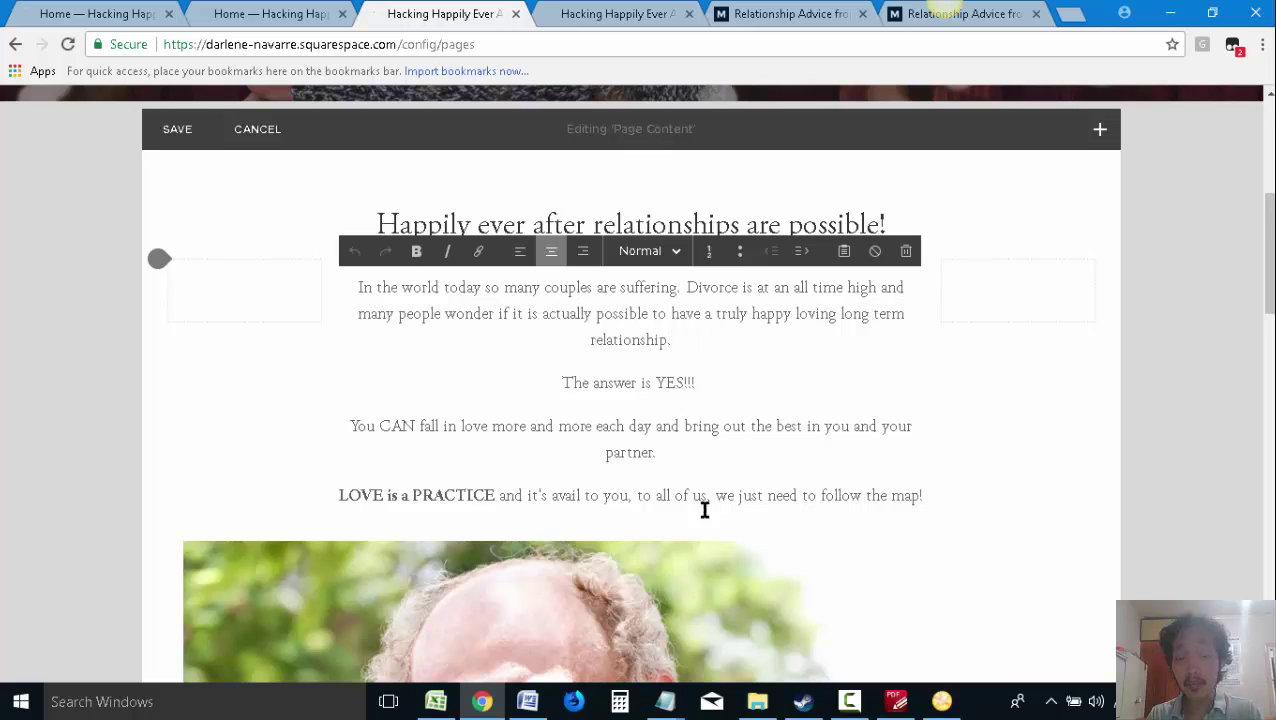
pyautogui.click(527, 701)
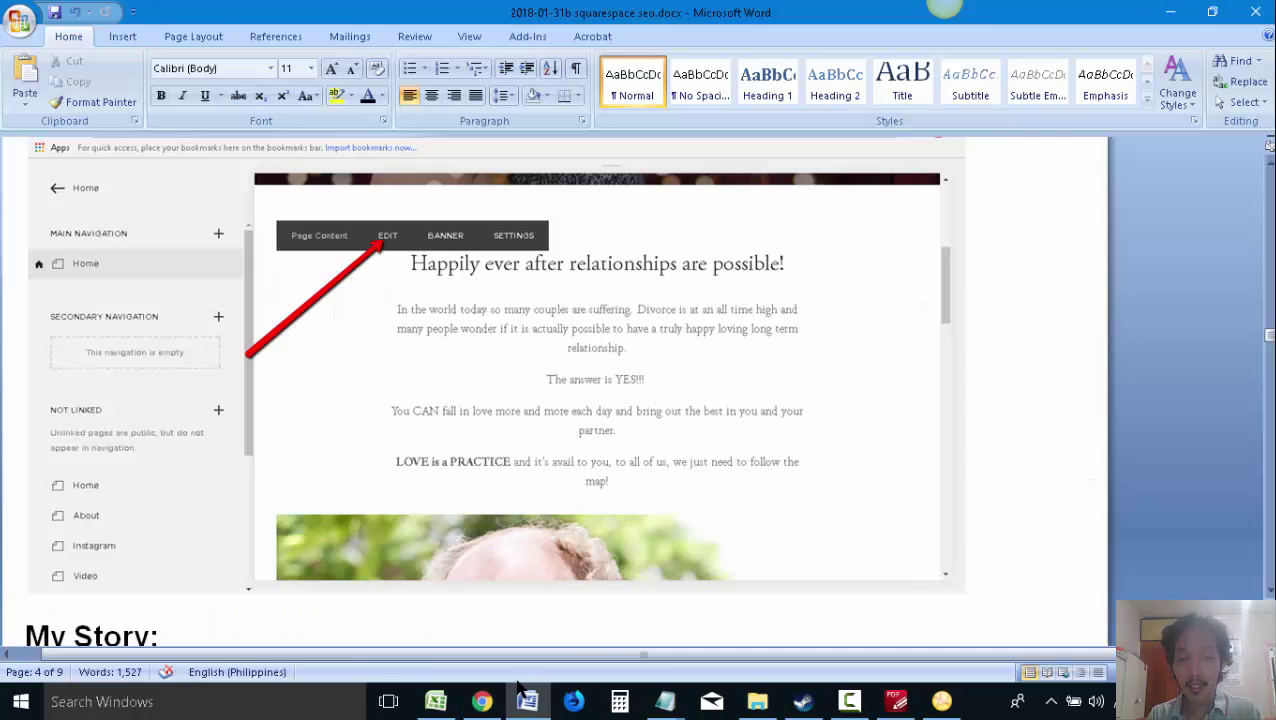
pyautogui.click(482, 701)
pyautogui.scroll(-10, 765, 455)
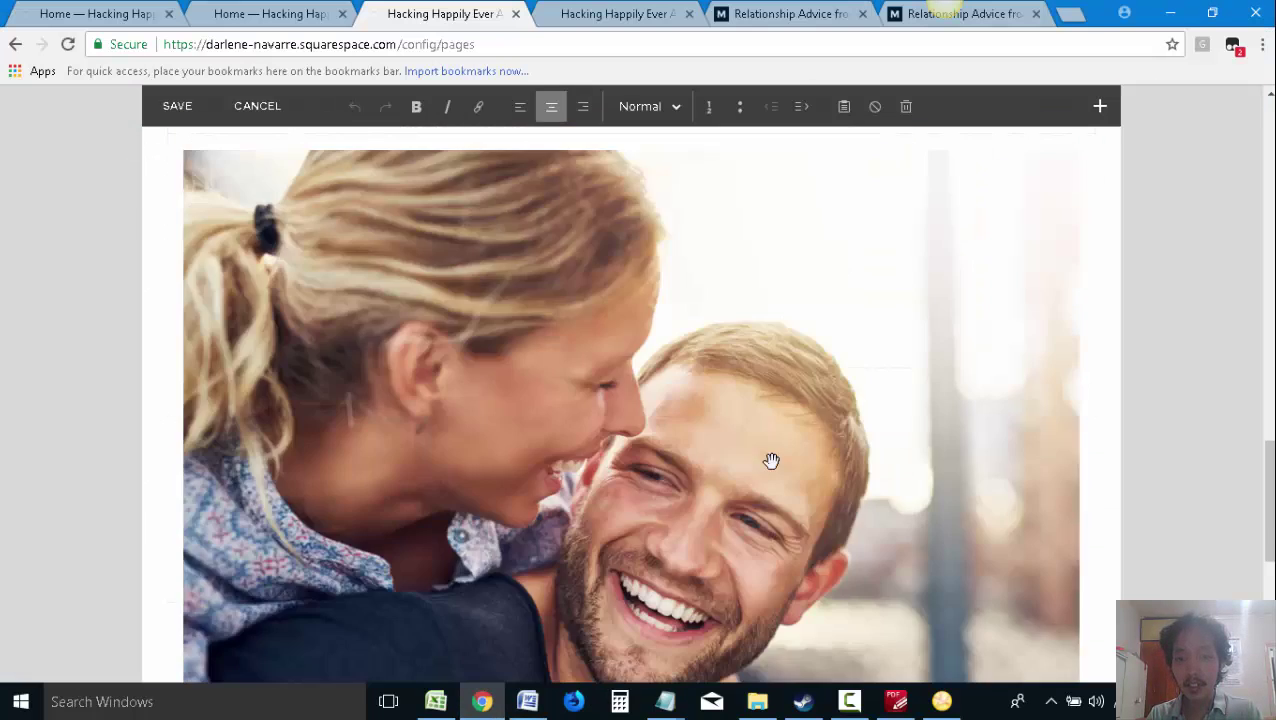
pyautogui.scroll(8, 771, 460)
pyautogui.scroll(2, 928, 424)
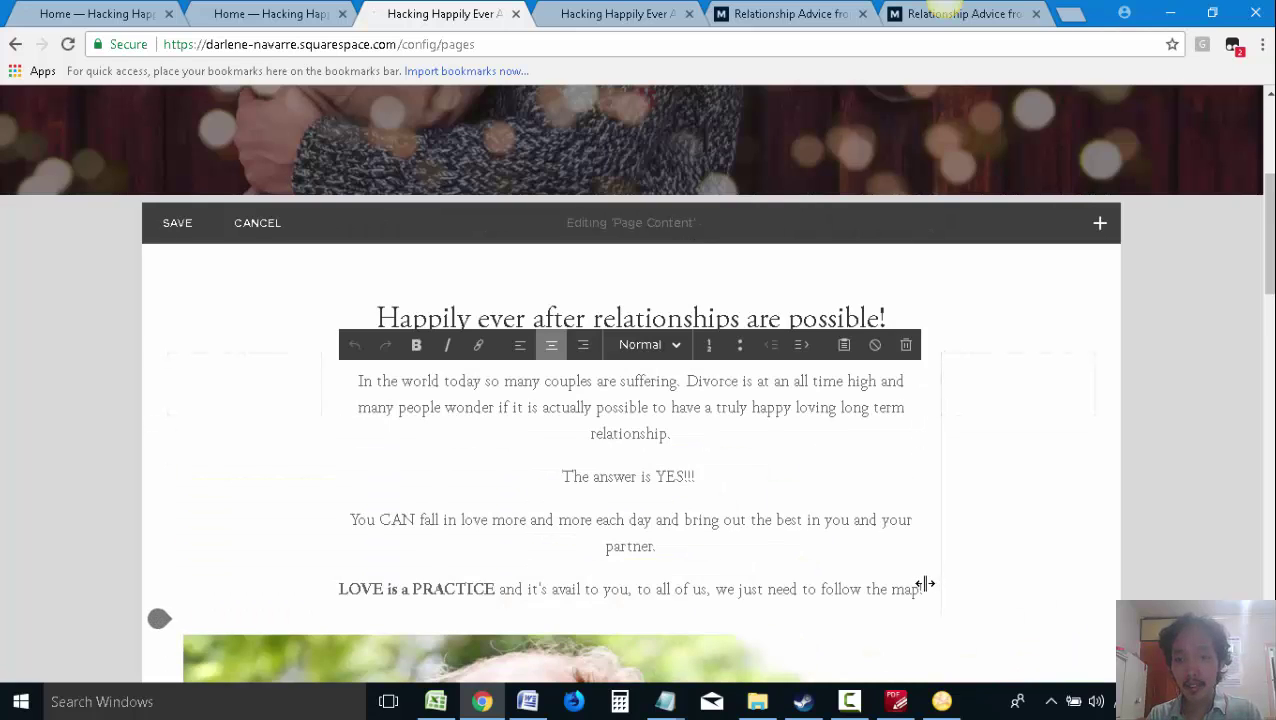
pyautogui.moveTo(922, 590); pyautogui.dragTo(359, 379)
# Create a new text file '010 initial website content 2018-01-31.txt' in the client's project folder
pyautogui.click(758, 703)
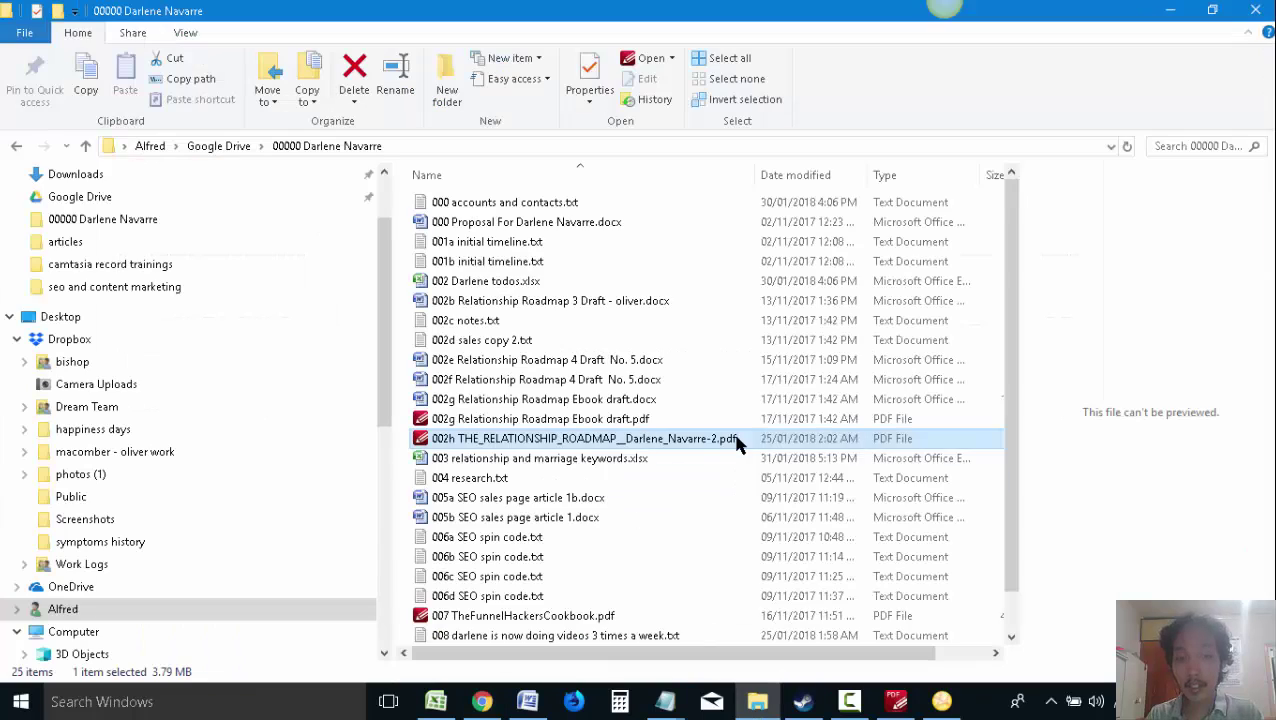
pyautogui.scroll(-1, 738, 478)
pyautogui.rightClick(716, 488)
pyautogui.click(717, 515)
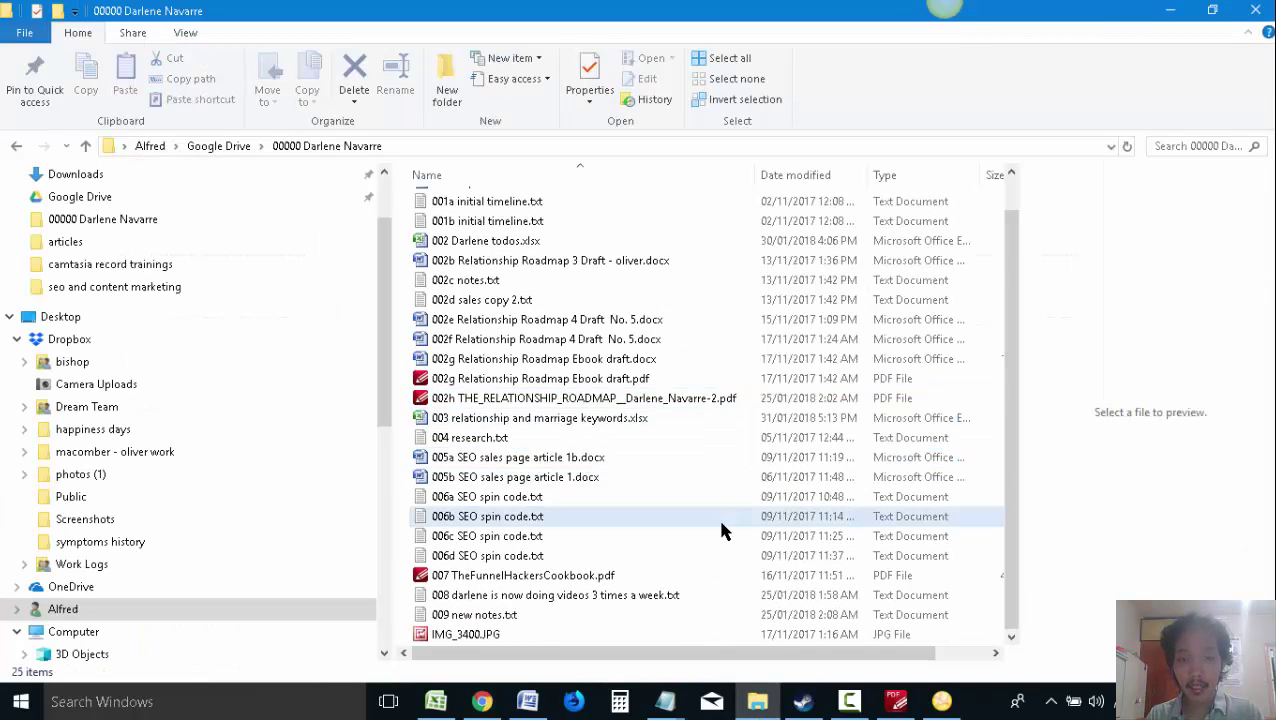
pyautogui.rightClick(745, 575)
pyautogui.moveTo(793, 537)
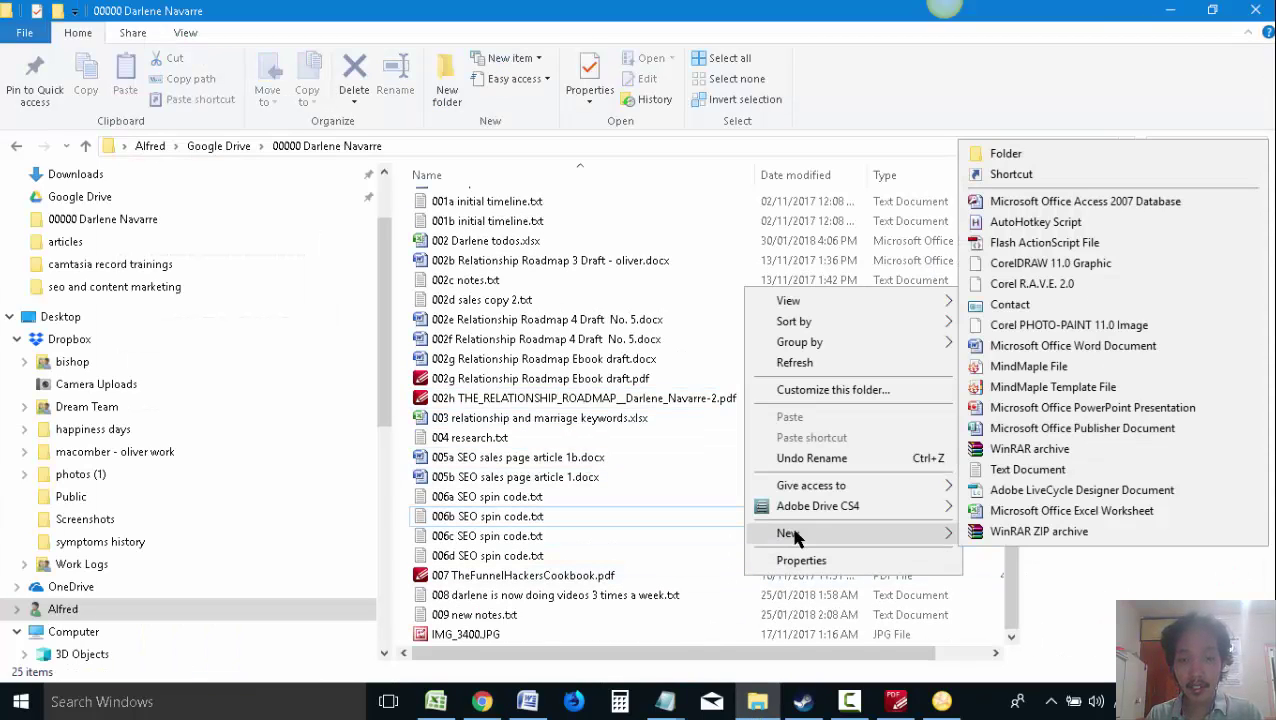
pyautogui.click(1007, 478)
pyautogui.write('01')
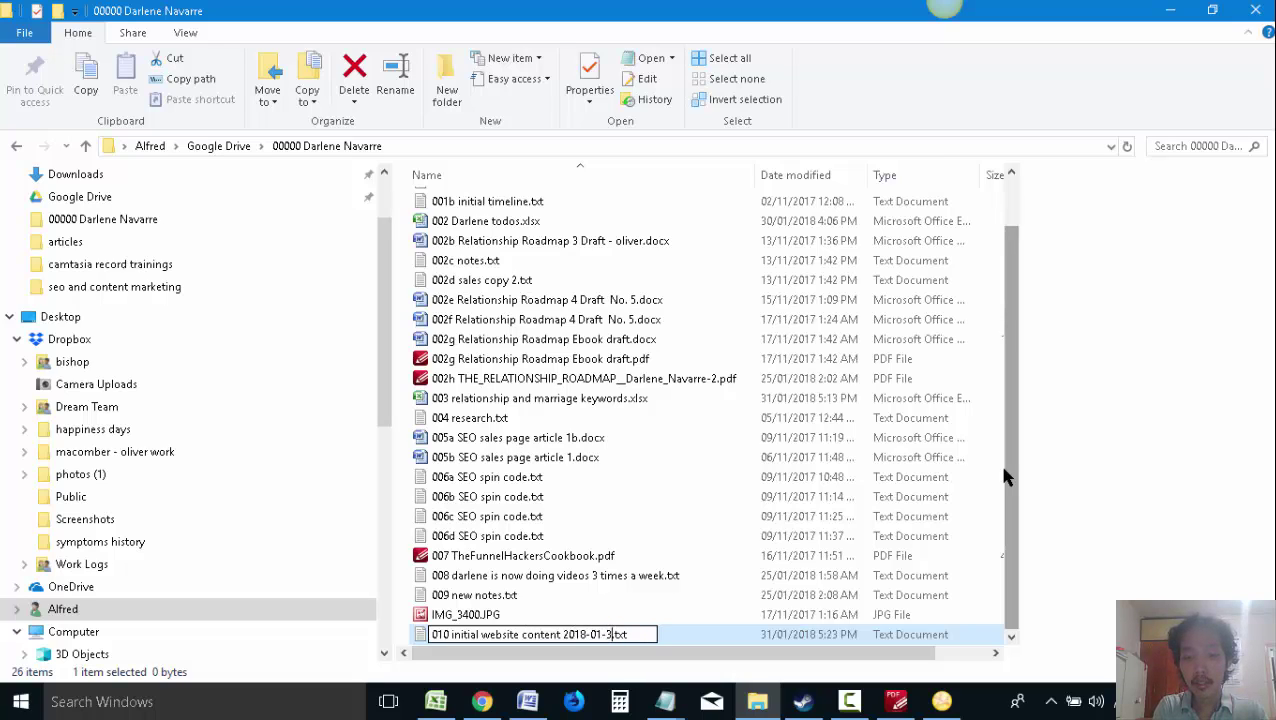
pyautogui.write('1')
pyautogui.press('Return')
pyautogui.press('Return')
# Paste the homepage intro text into the file, save it, and close Notepad
pyautogui.hotkey('ctrl', 'v')
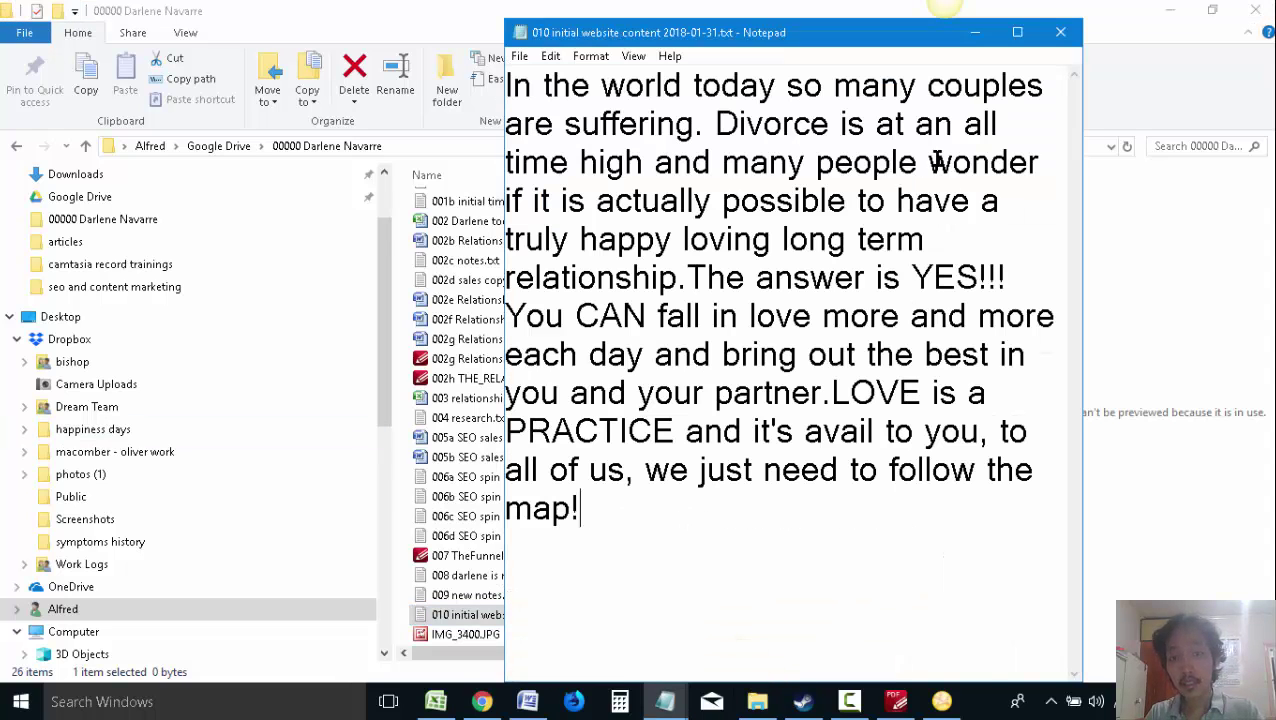
pyautogui.hotkey('ctrl', 's')
pyautogui.hotkey('alt', 'F4')
pyautogui.hotkey('alt', 'Tab')
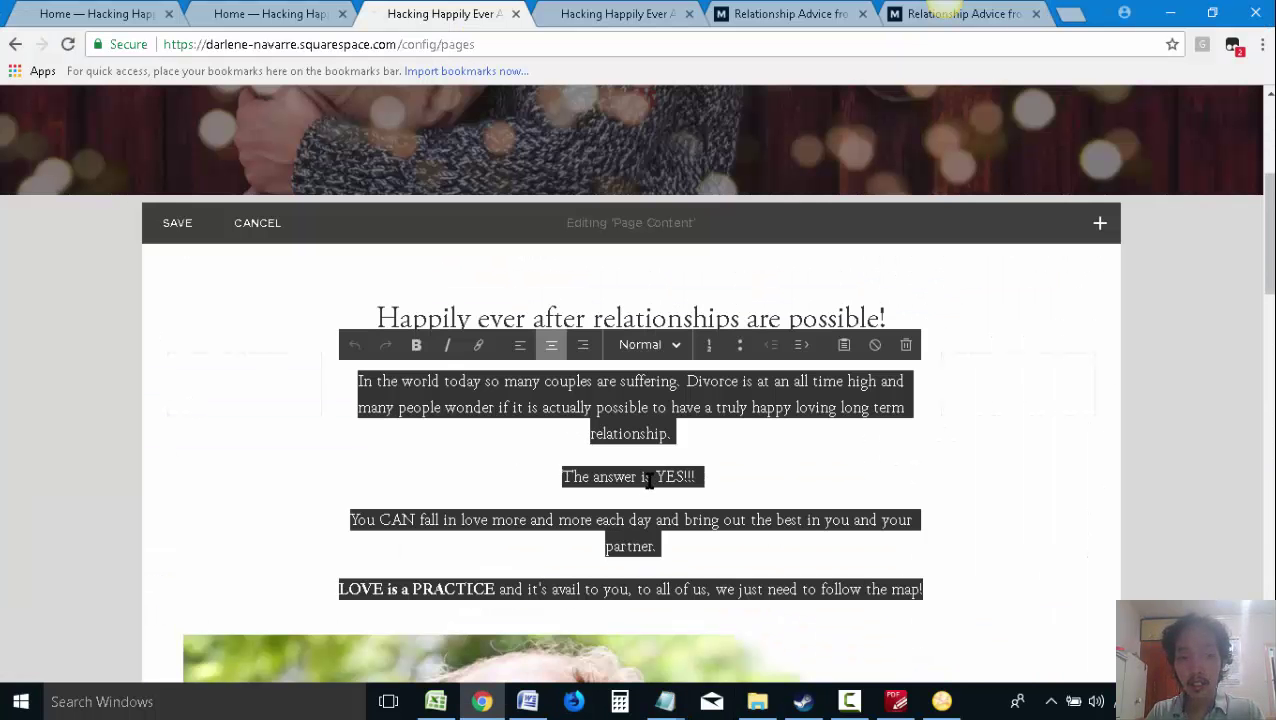
# Select and copy the two proposed 'Add this' relationship-advice paragraphs from the Word proposal
pyautogui.click(787, 462)
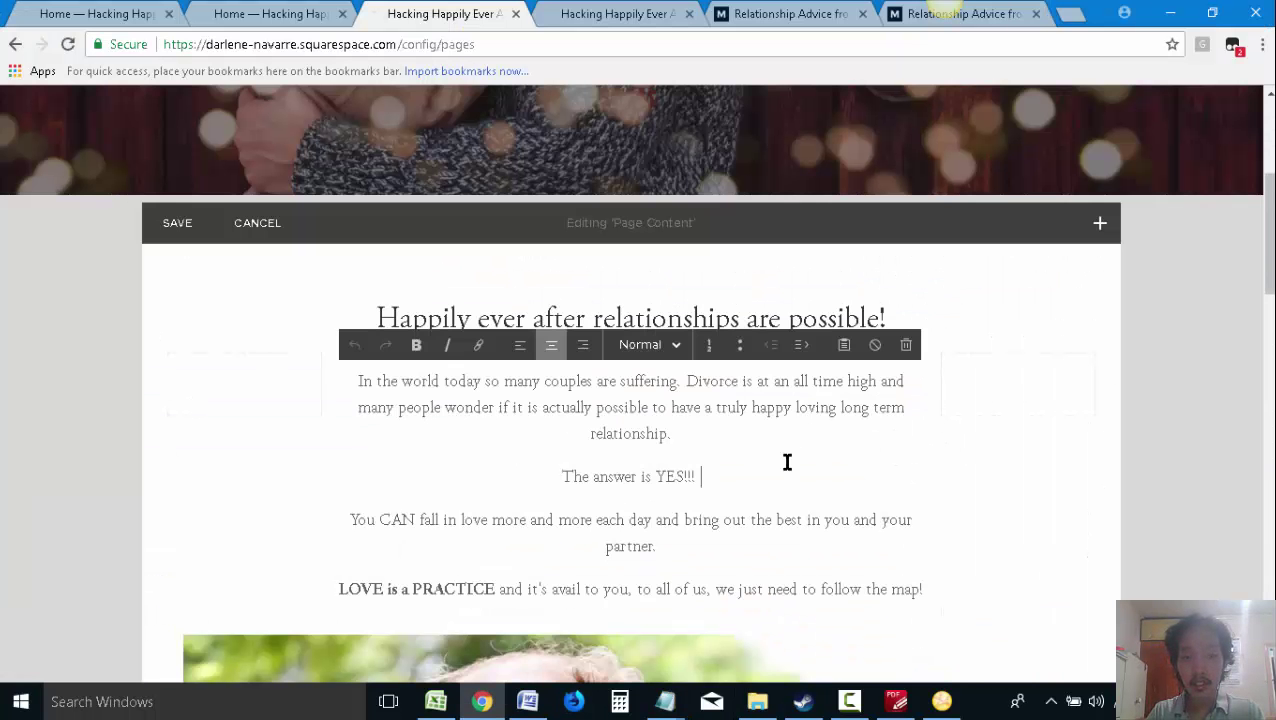
pyautogui.click(527, 701)
pyautogui.scroll(10, 450, 450)
pyautogui.scroll(10, 513, 473)
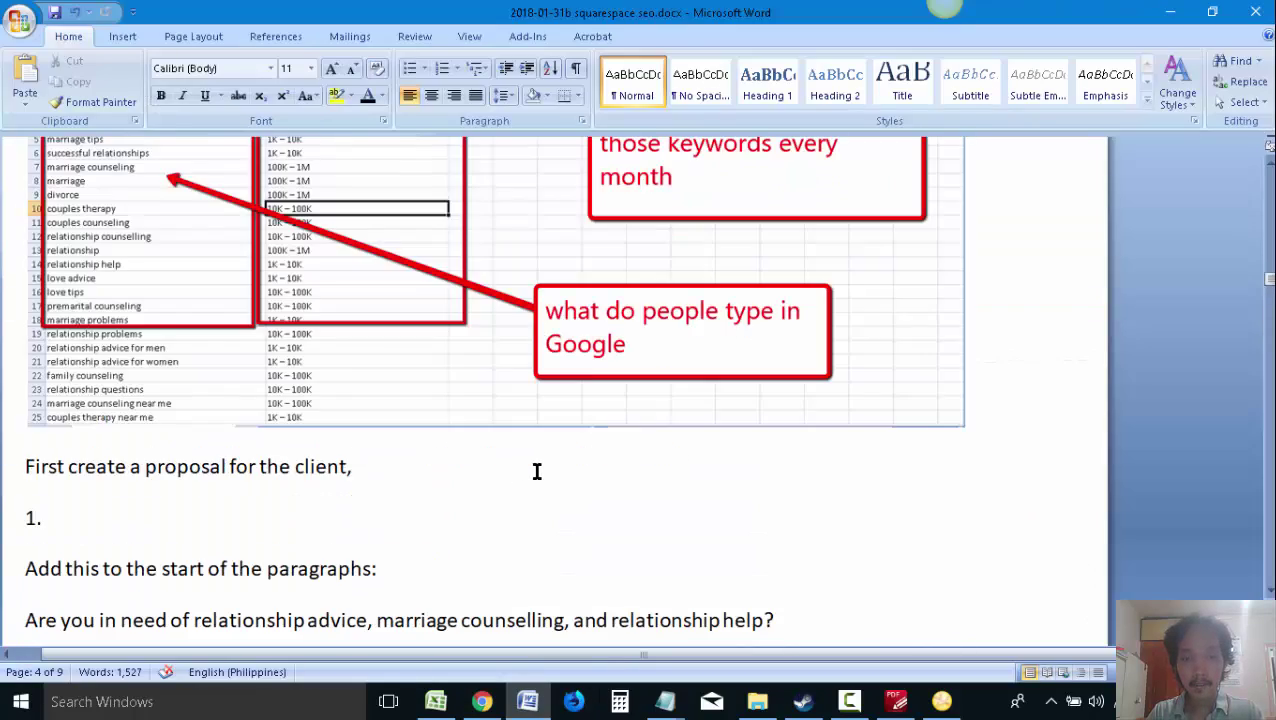
pyautogui.scroll(-5, 200, 360)
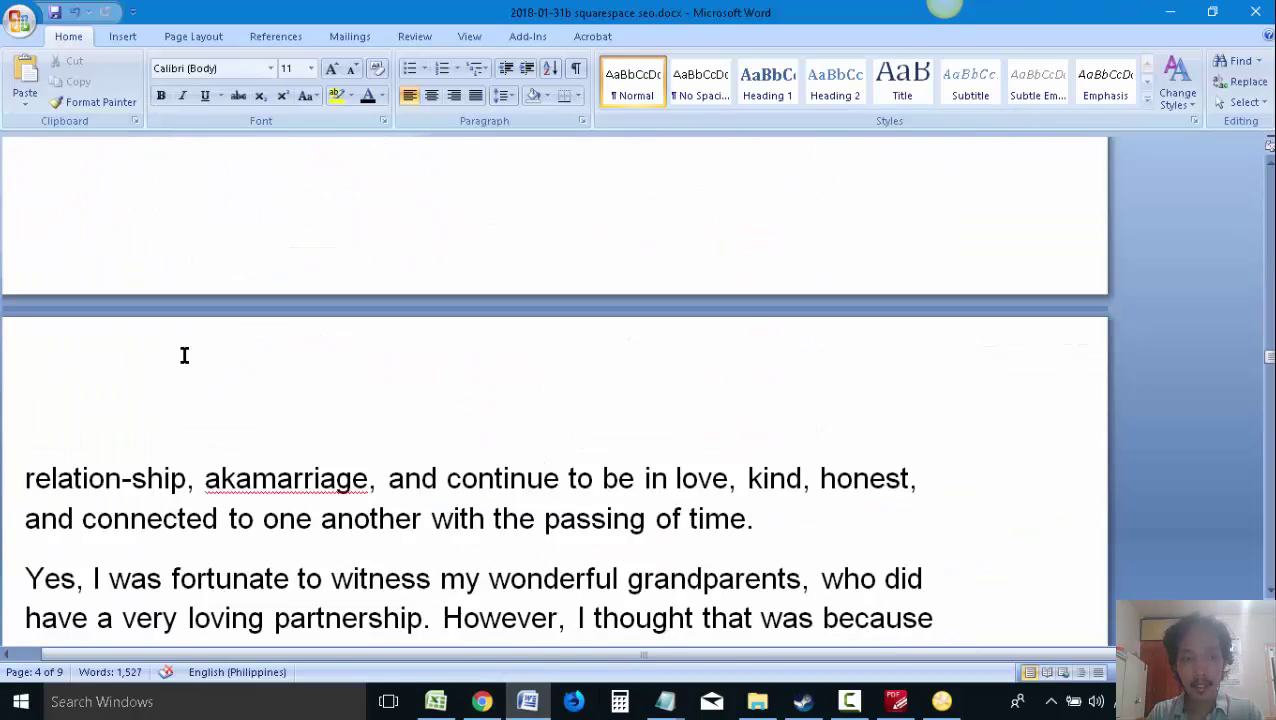
pyautogui.scroll(4, 120, 390)
pyautogui.scroll(-5, 675, 392)
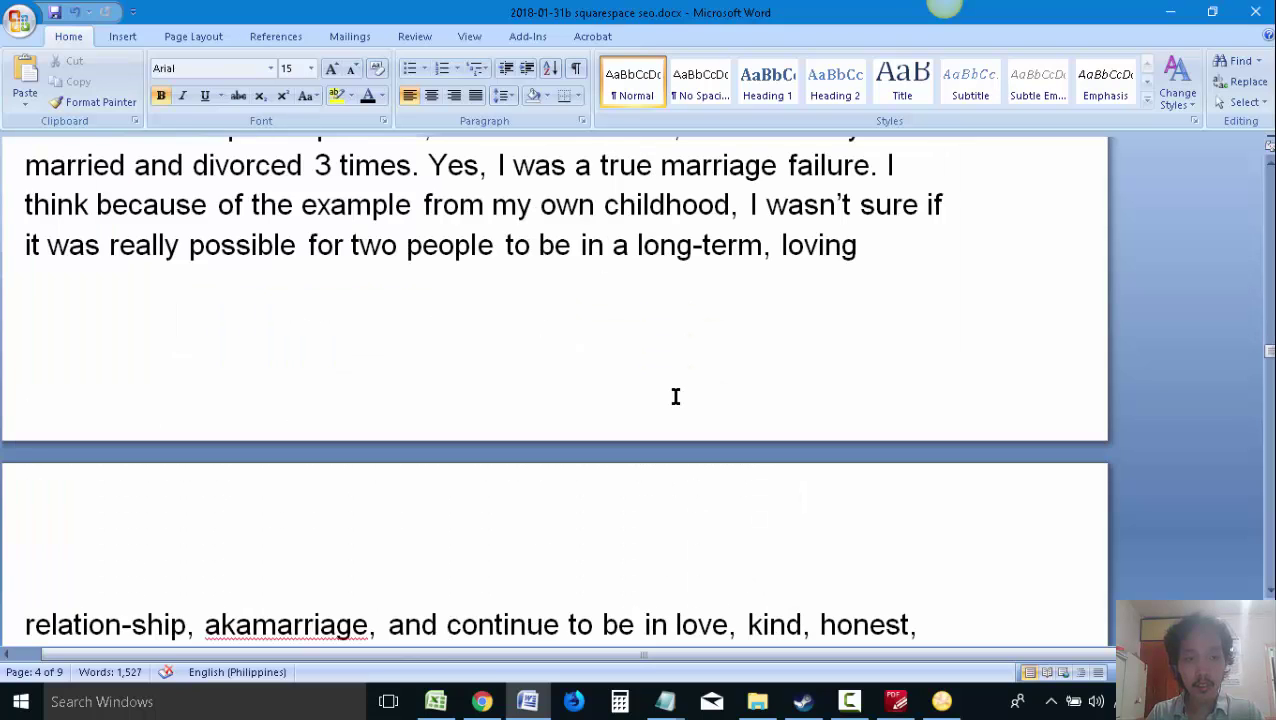
pyautogui.scroll(5, 675, 392)
pyautogui.scroll(10, 683, 388)
pyautogui.scroll(3, 251, 381)
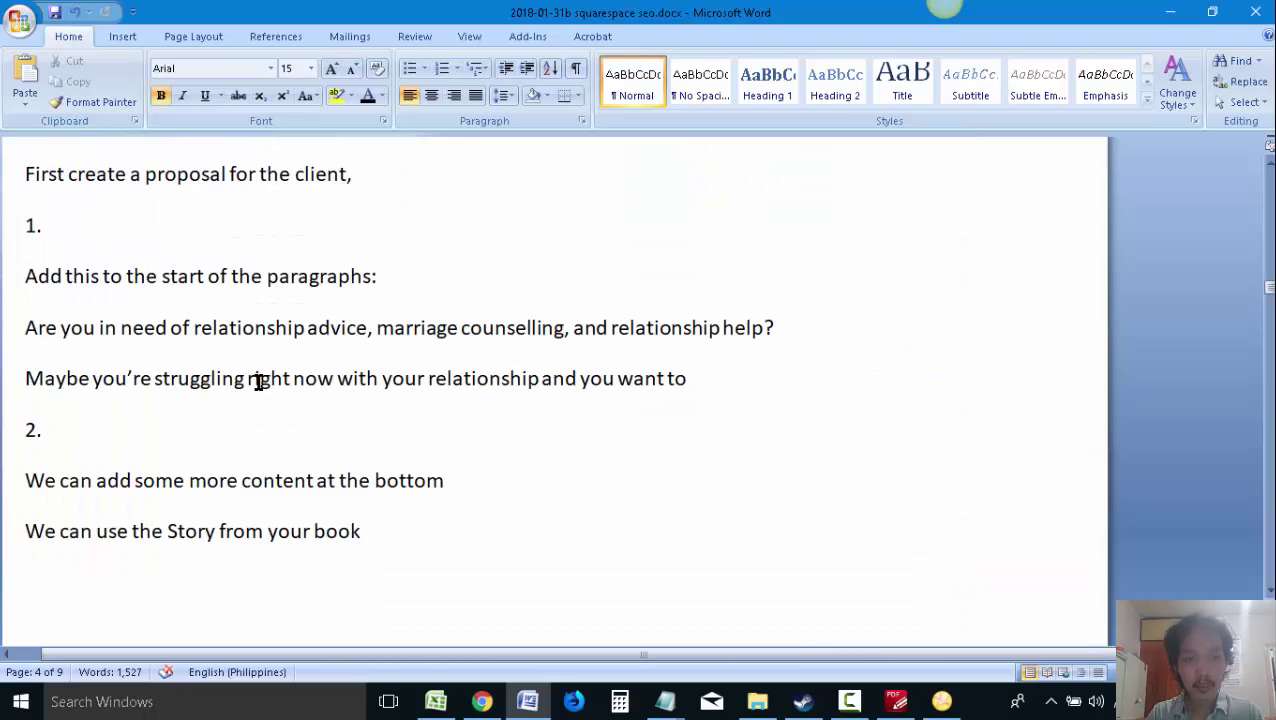
pyautogui.moveTo(726, 386); pyautogui.dragTo(25, 325)
pyautogui.hotkey('ctrl', 'c')
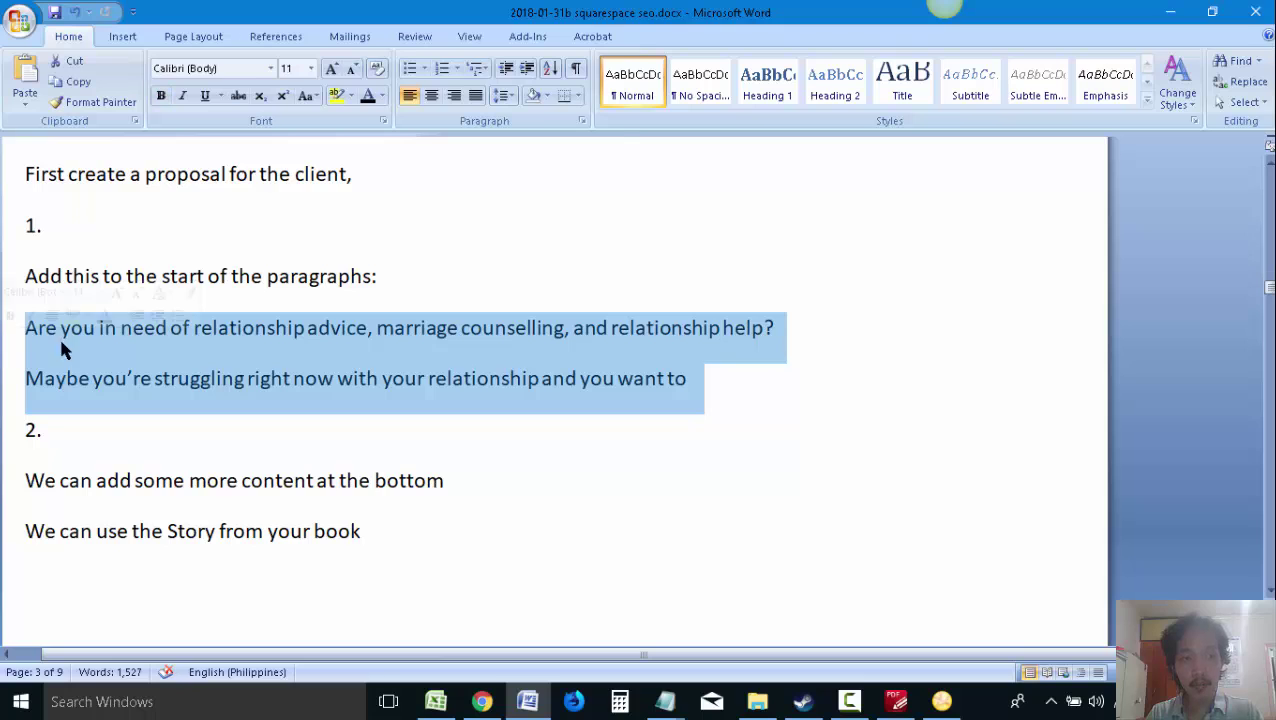
pyautogui.hotkey('alt', 'Tab')
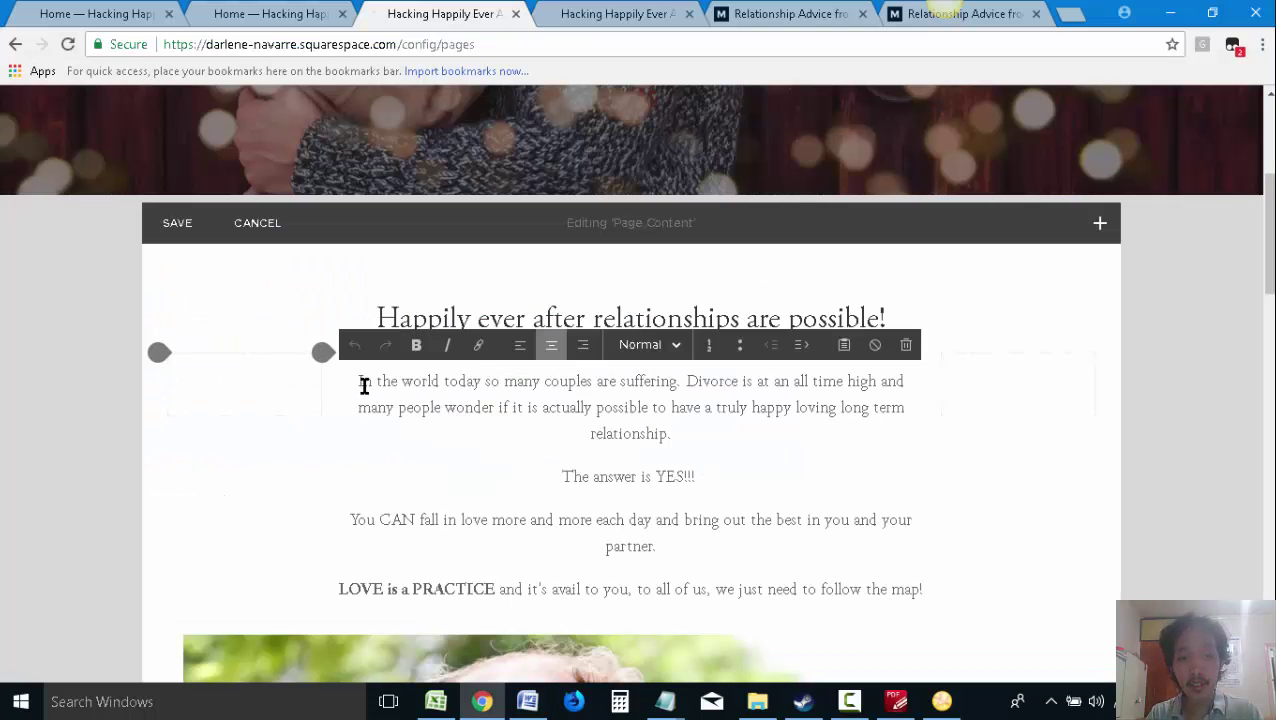
# Paste the two copied paragraphs on a new line above 'In the world today'
pyautogui.press('Return')
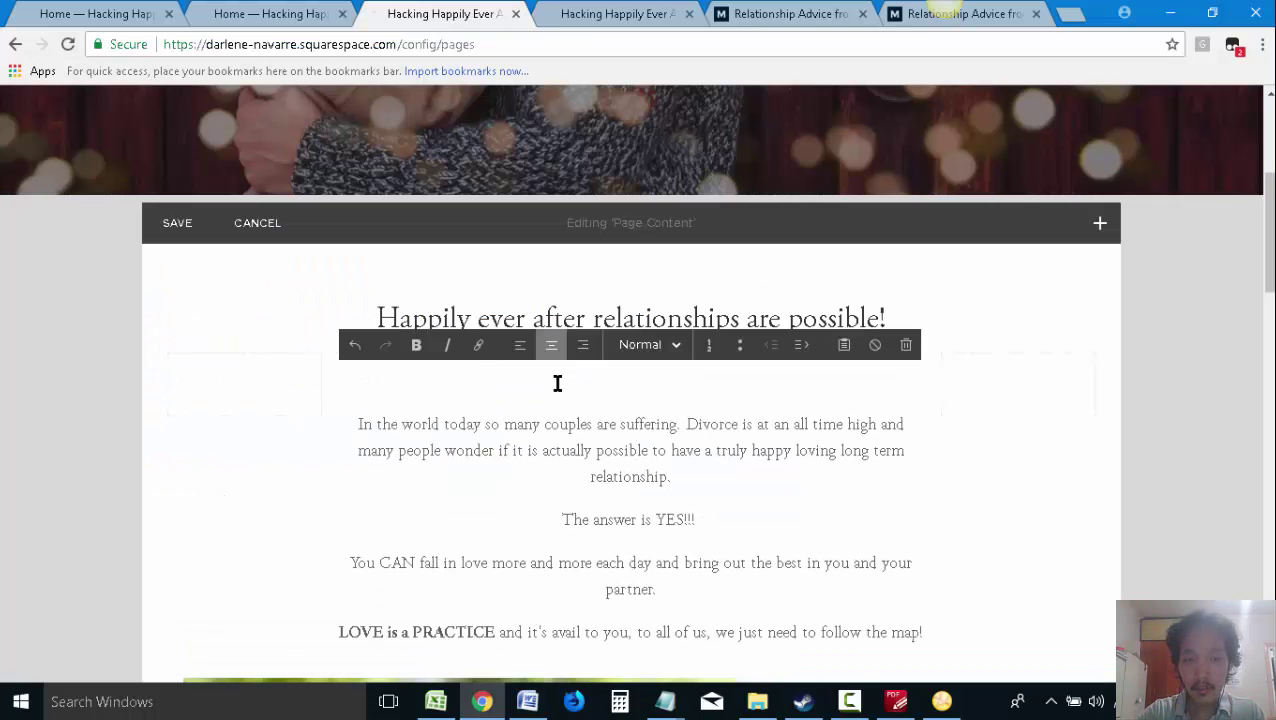
pyautogui.hotkey('ctrl', 'v')
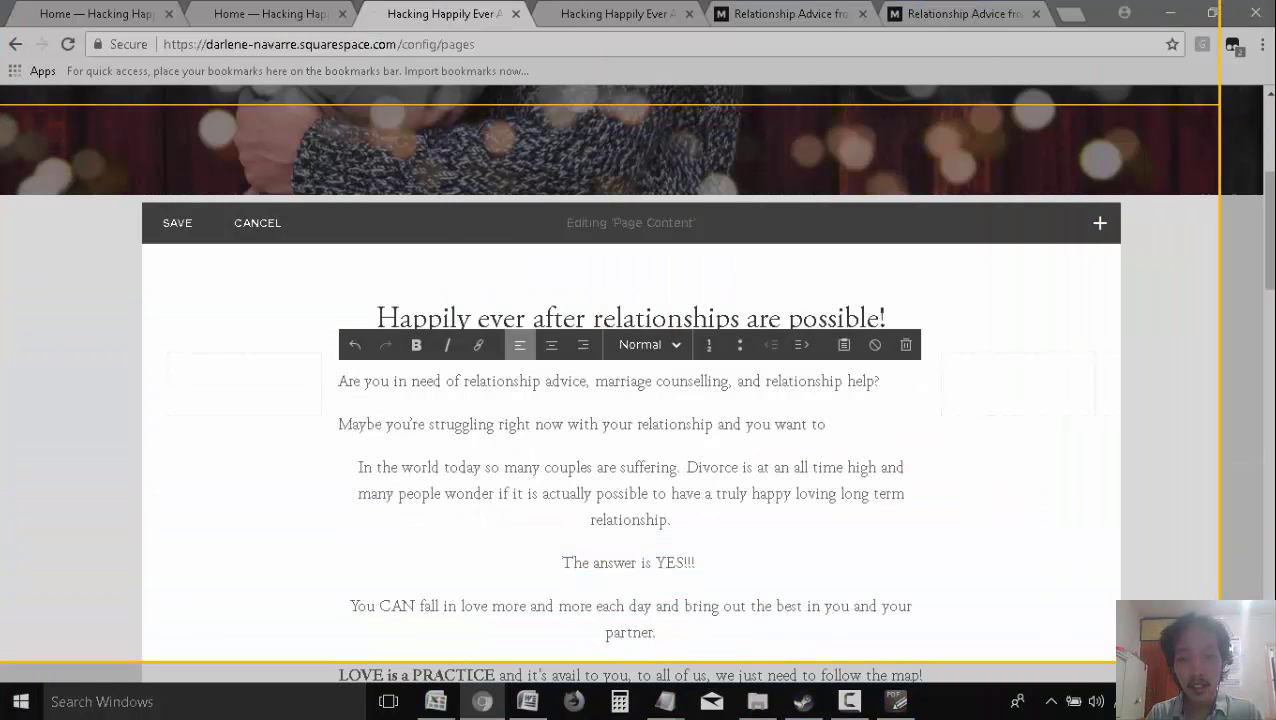
# Capture the edited intro in Jing with a red arrow pointing at the new first paragraph
pyautogui.click(43, 128)
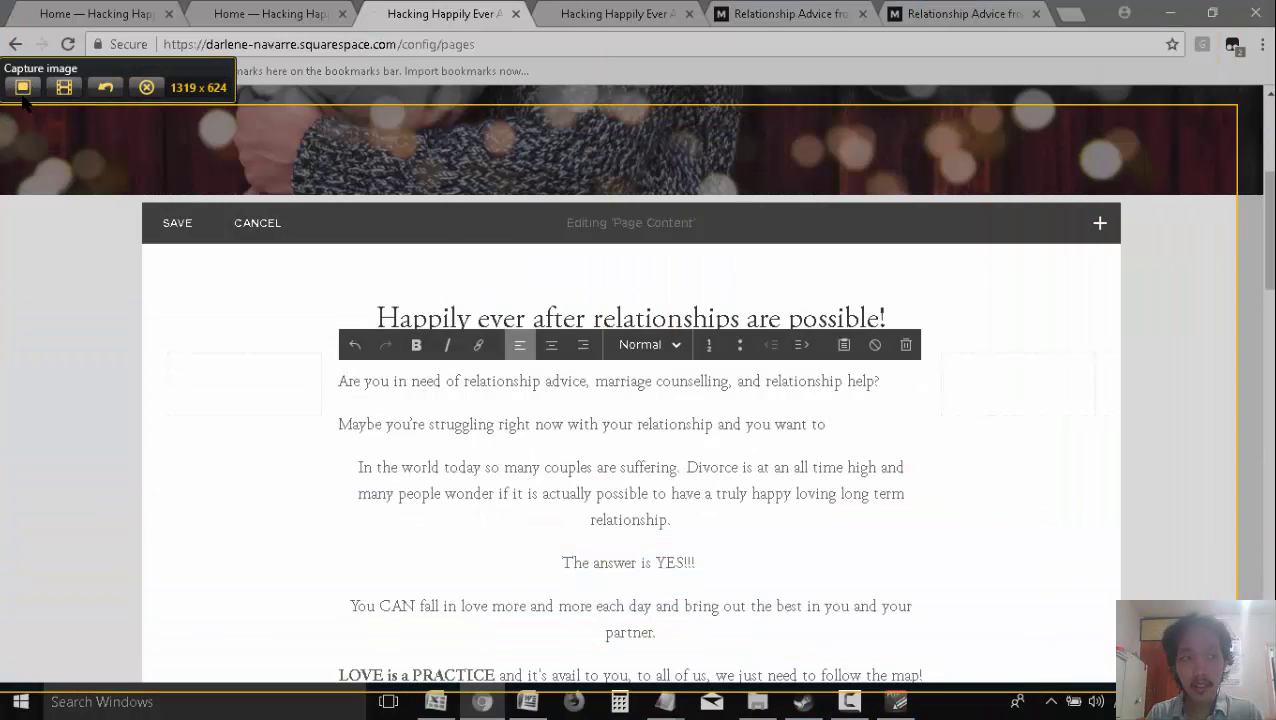
pyautogui.click(22, 87)
pyautogui.moveTo(199, 428); pyautogui.dragTo(412, 333)
# Add the note 'start adding content from the client's book by Copy Paste', arrange it, and copy the capture
pyautogui.click(28, 101)
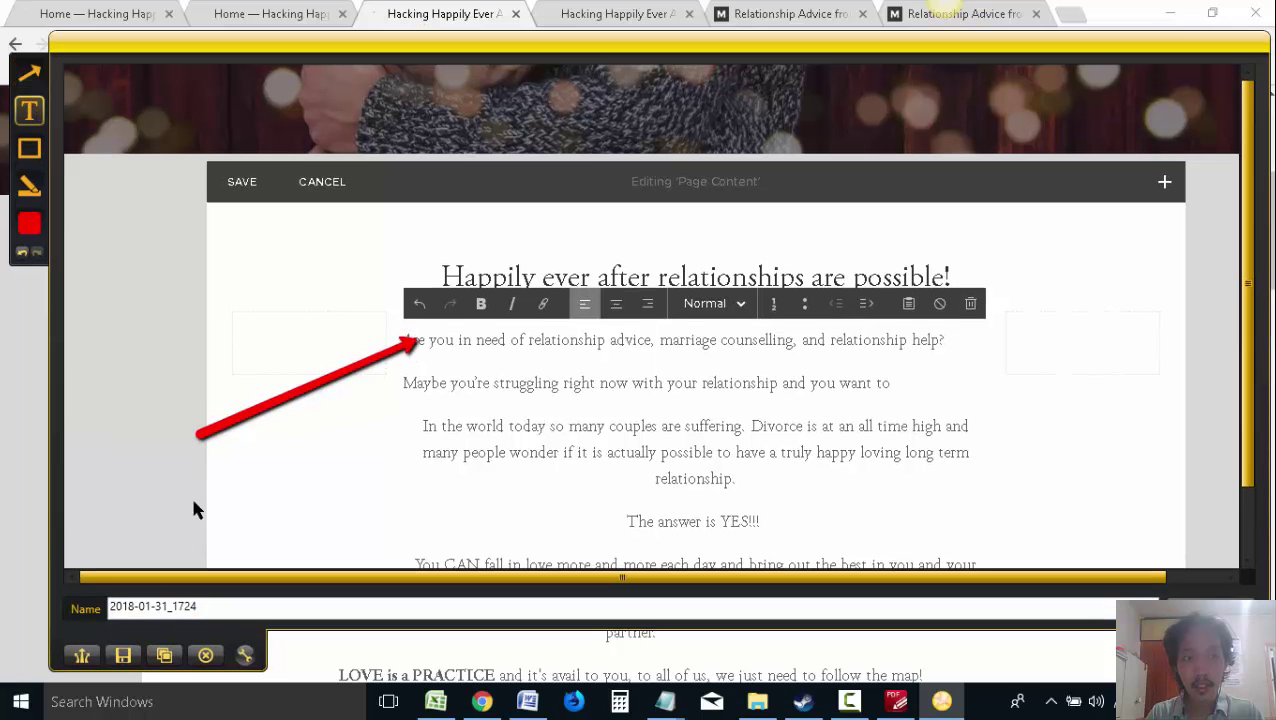
pyautogui.moveTo(104, 416); pyautogui.dragTo(316, 545)
pyautogui.write('start add')
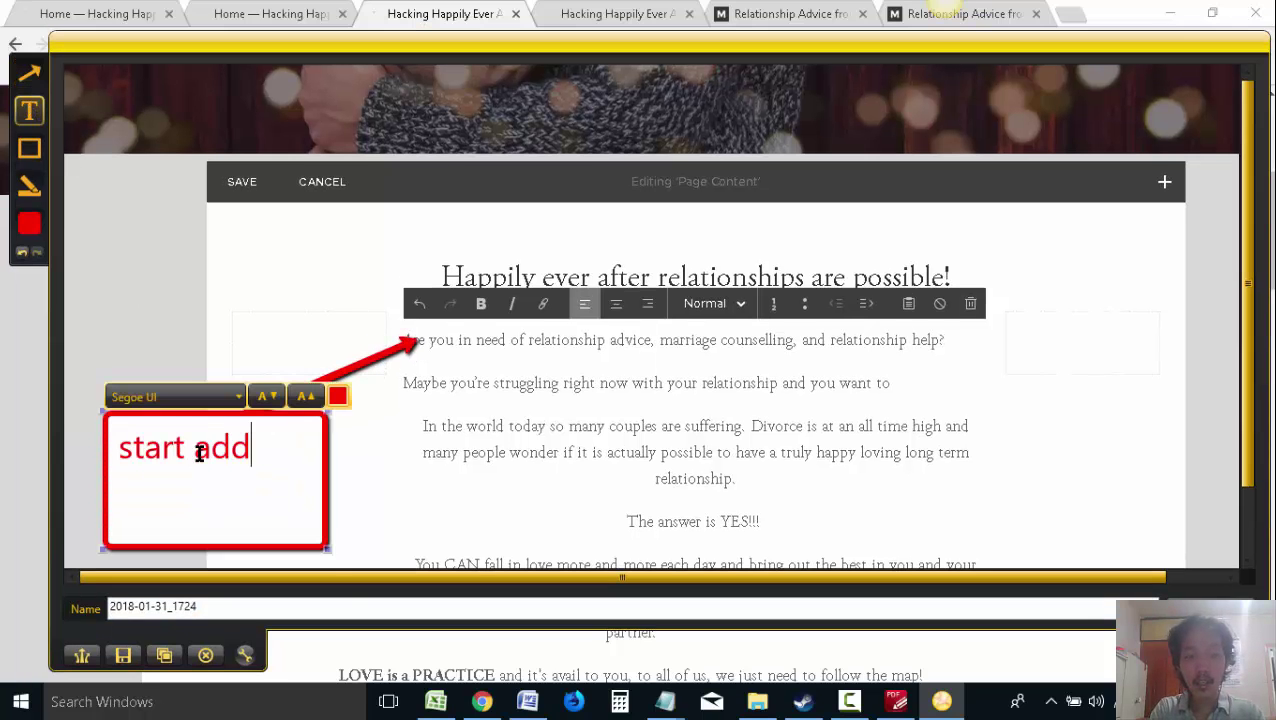
pyautogui.write('ing content from the c')
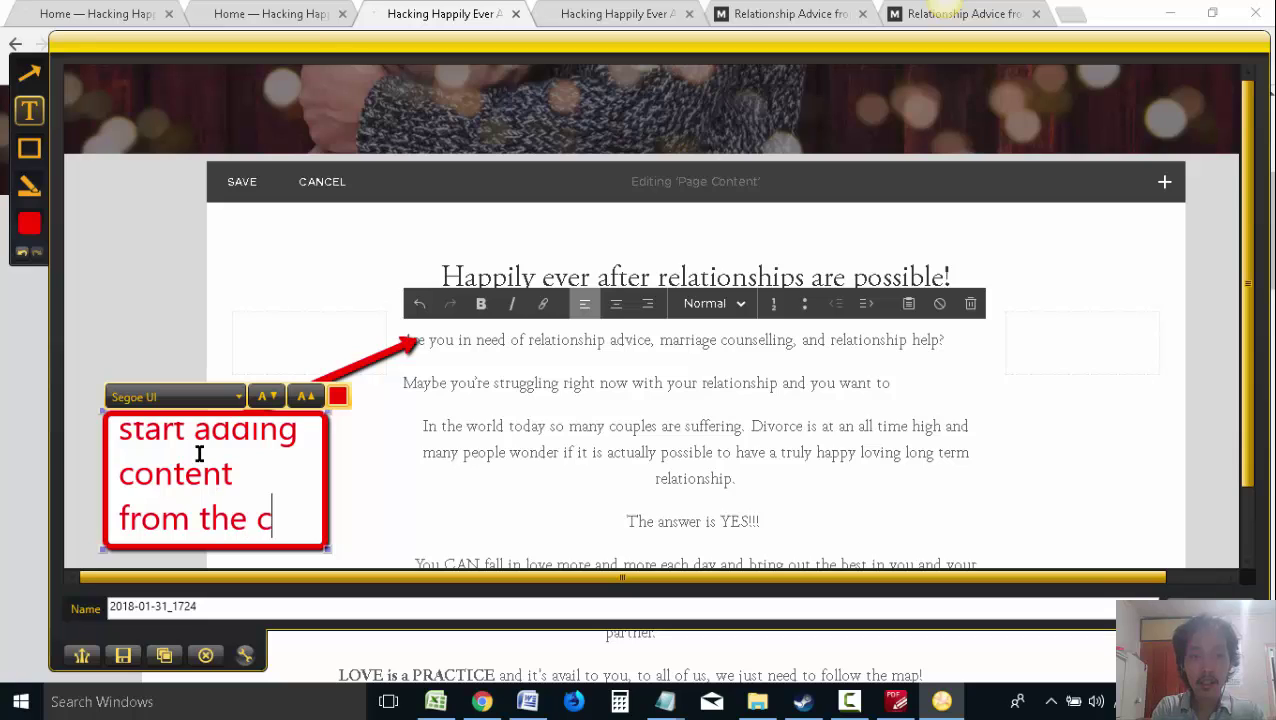
pyautogui.write("lient's book by C")
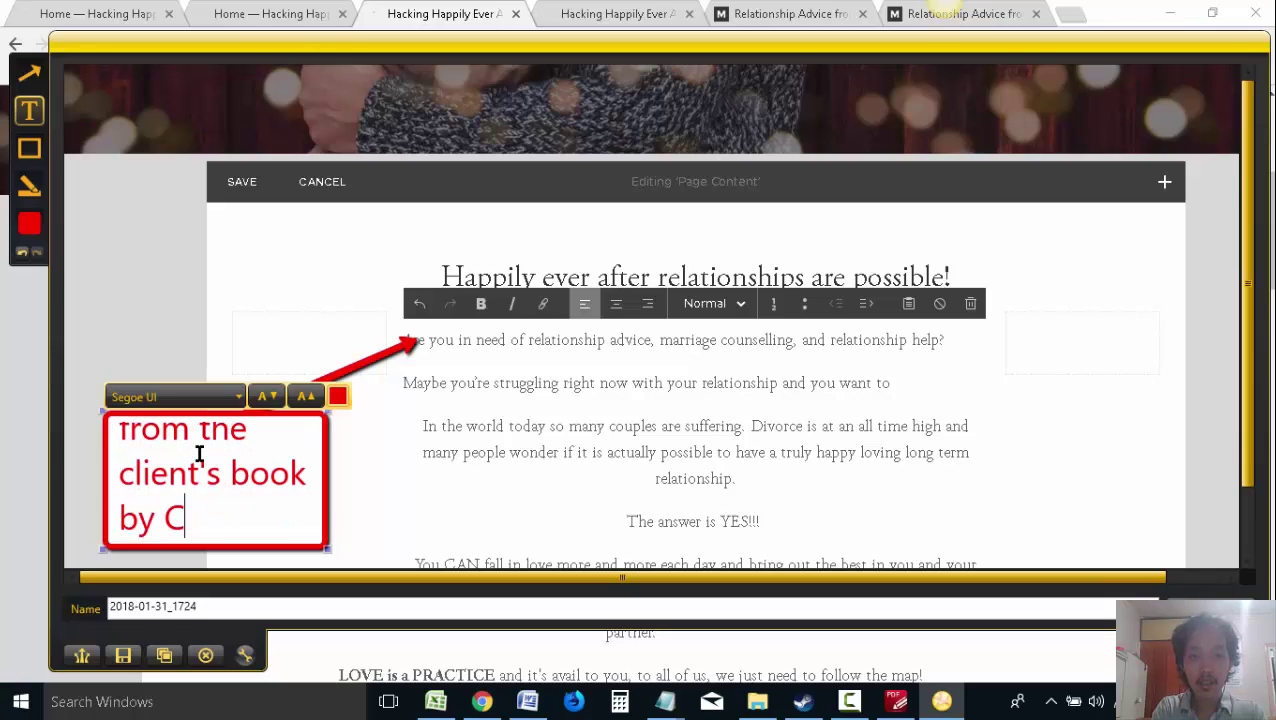
pyautogui.write('opy Paste')
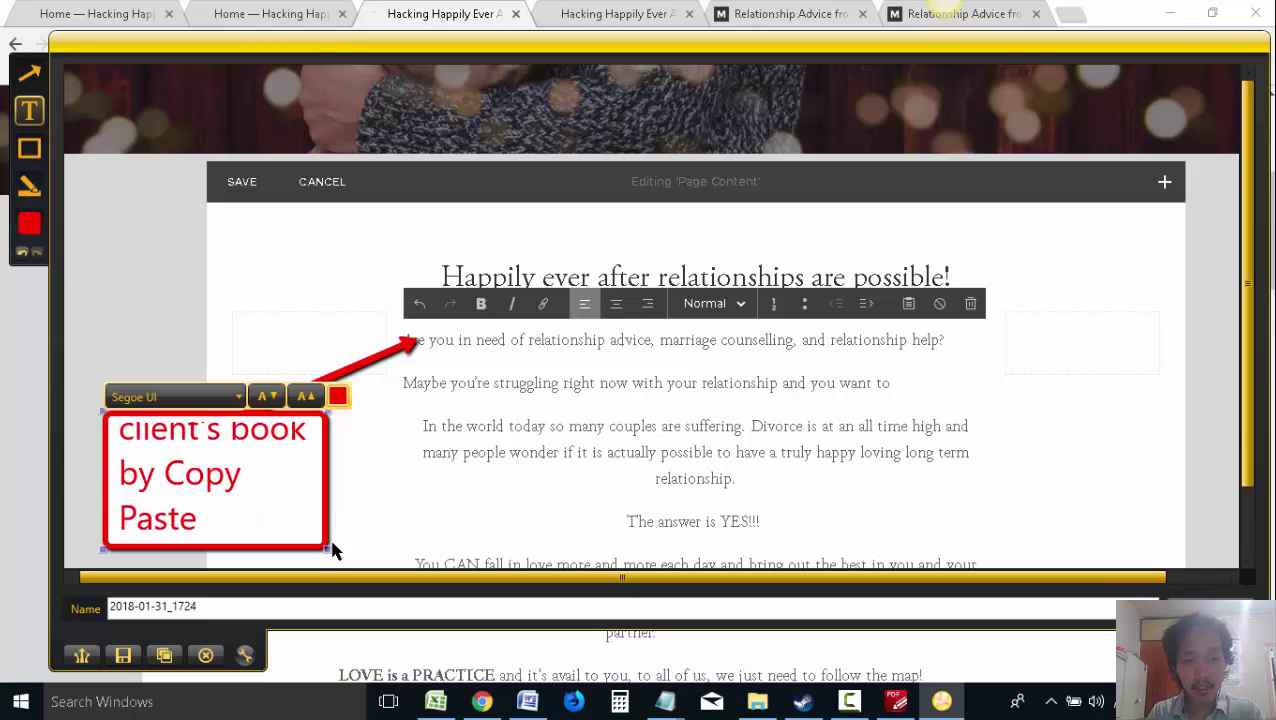
pyautogui.moveTo(372, 546); pyautogui.dragTo(518, 570)
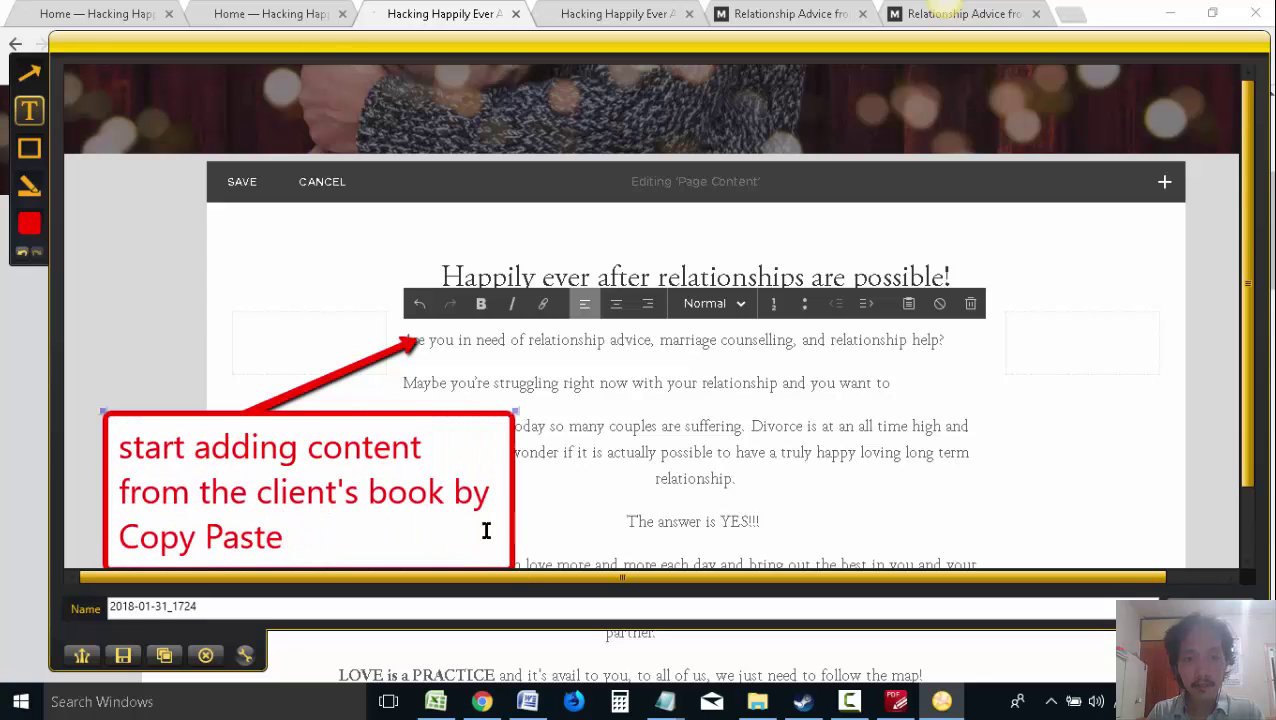
pyautogui.moveTo(392, 425); pyautogui.dragTo(353, 275)
pyautogui.moveTo(473, 422); pyautogui.dragTo(368, 585)
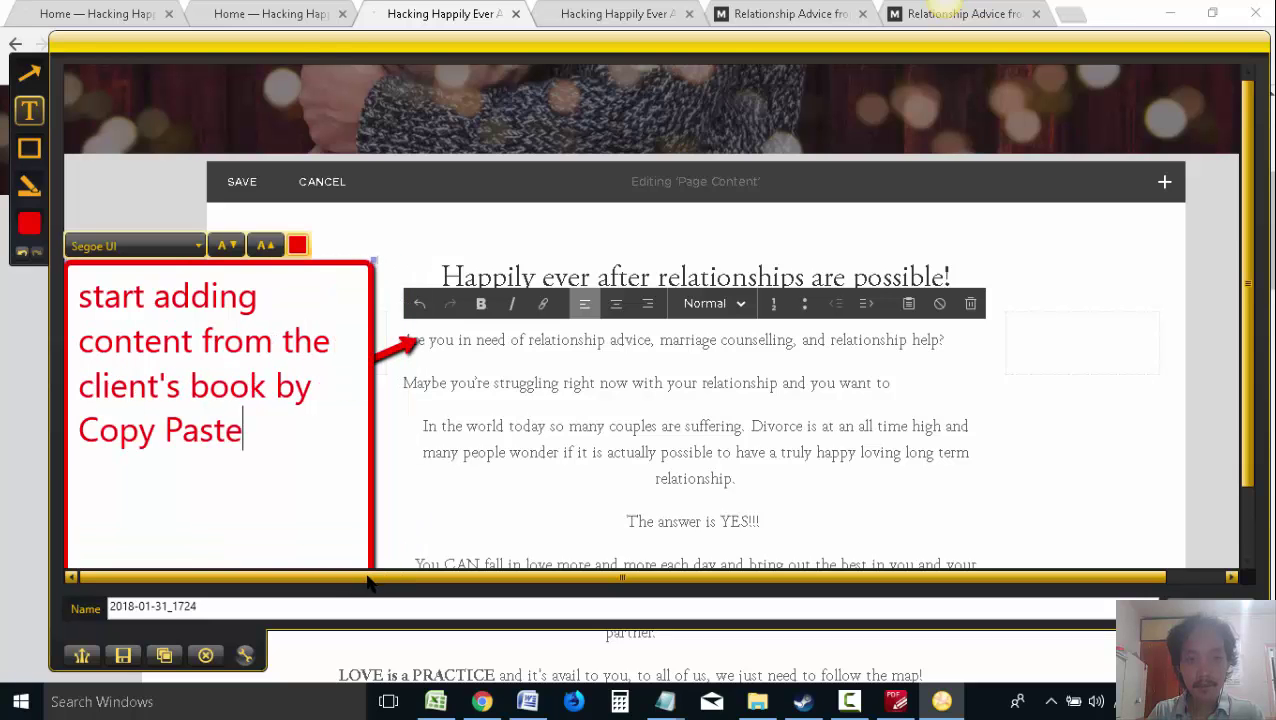
pyautogui.click(164, 655)
pyautogui.click(527, 701)
pyautogui.click(527, 462)
# Check the Jing capture sits above 'My Story:' and save the now 10-page proposal
pyautogui.scroll(-20, 527, 462)
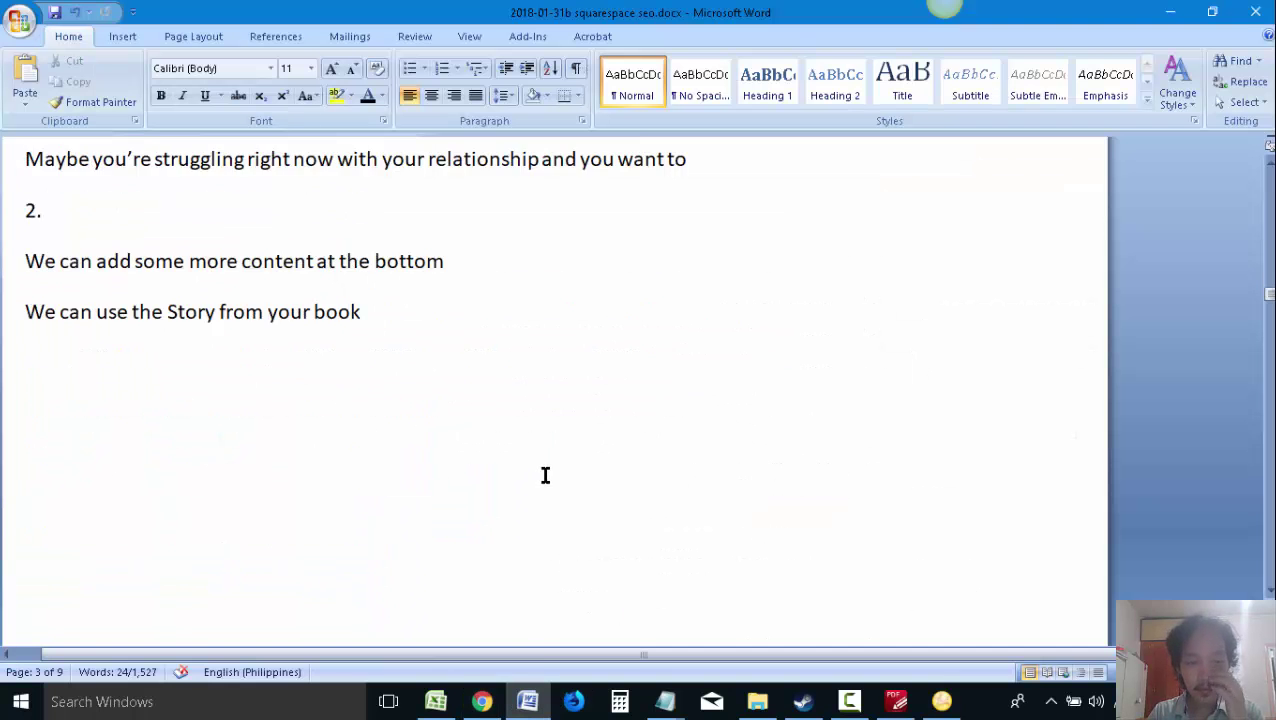
pyautogui.scroll(5, 561, 545)
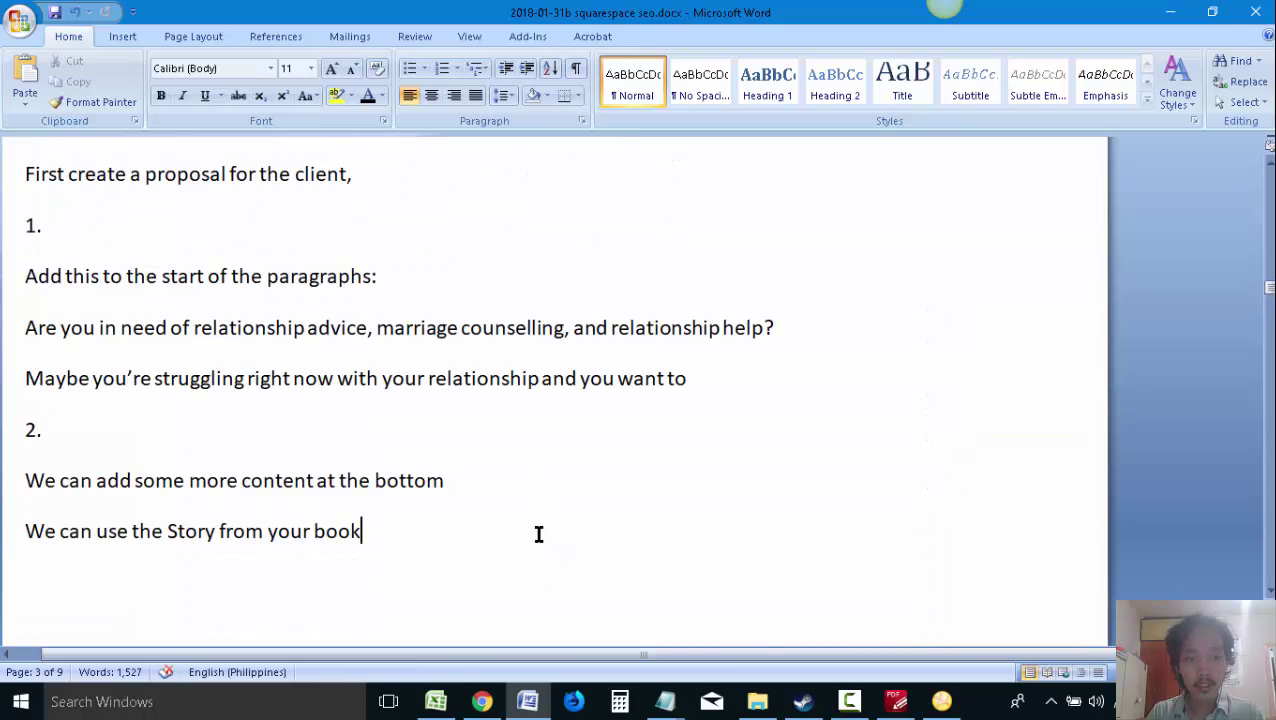
pyautogui.scroll(-15, 538, 528)
pyautogui.scroll(3, 640, 526)
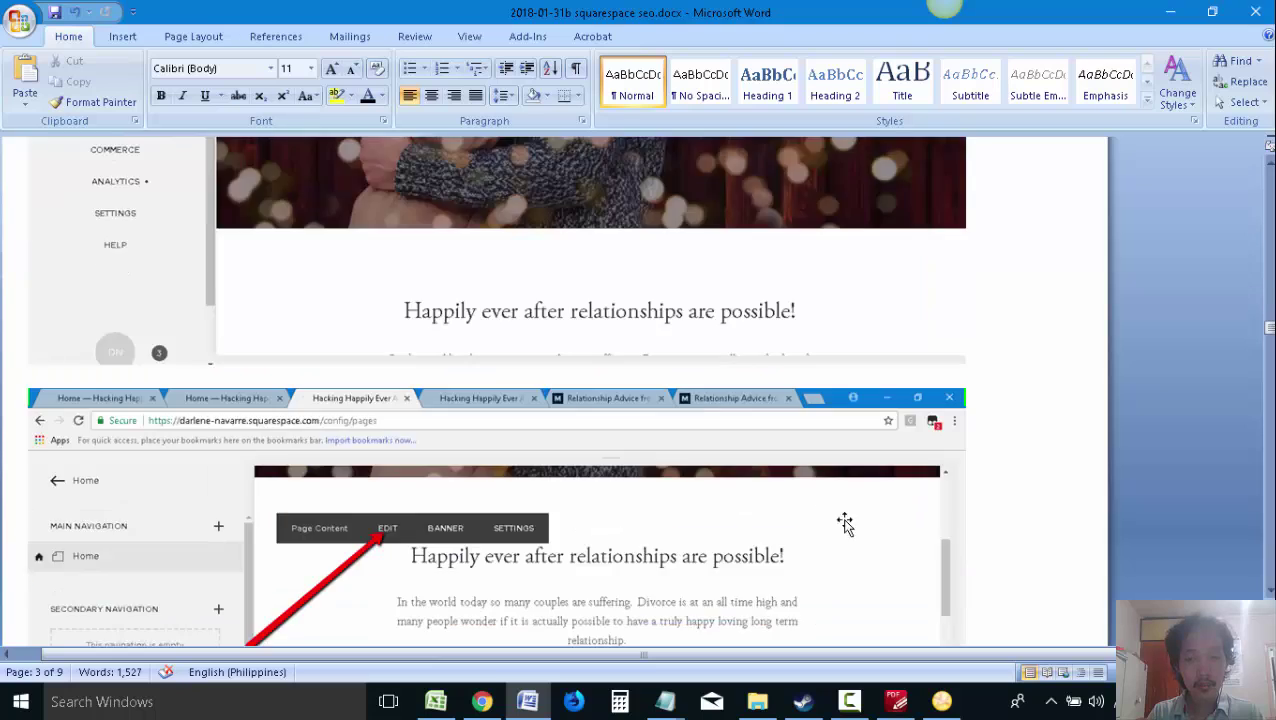
pyautogui.scroll(-8, 845, 524)
pyautogui.scroll(1, 1008, 299)
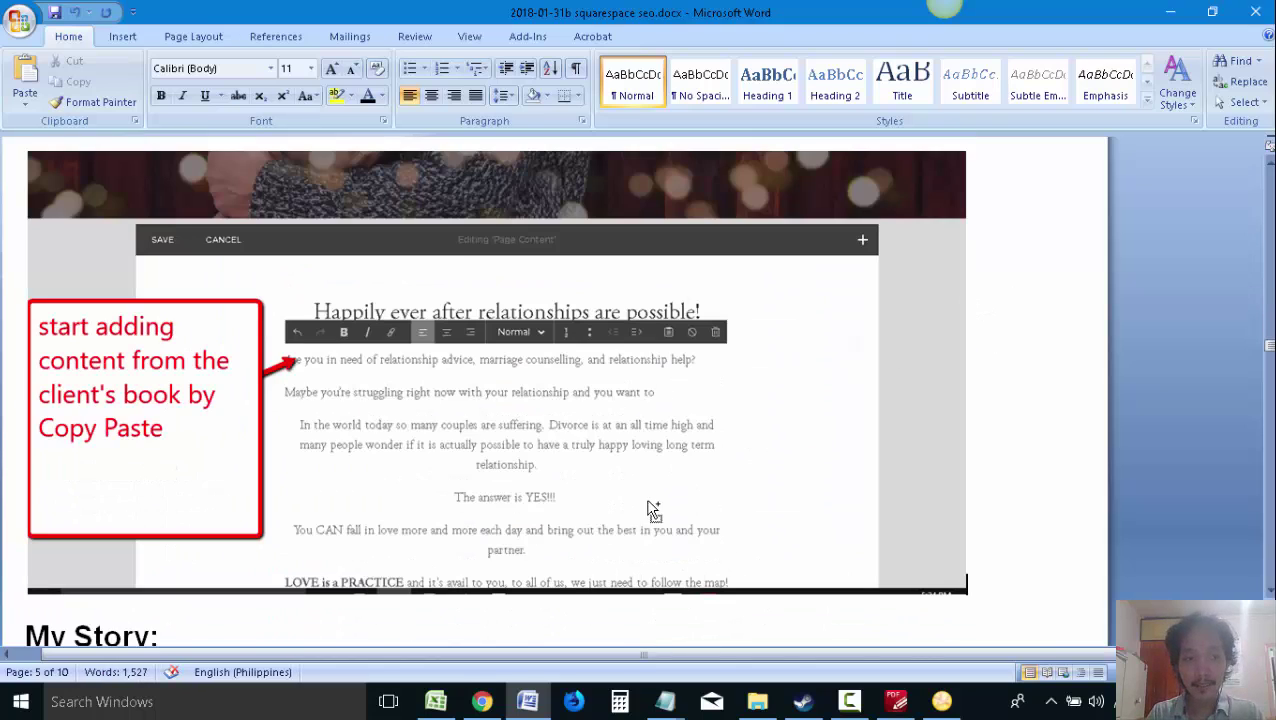
pyautogui.hotkey('ctrl', 's')
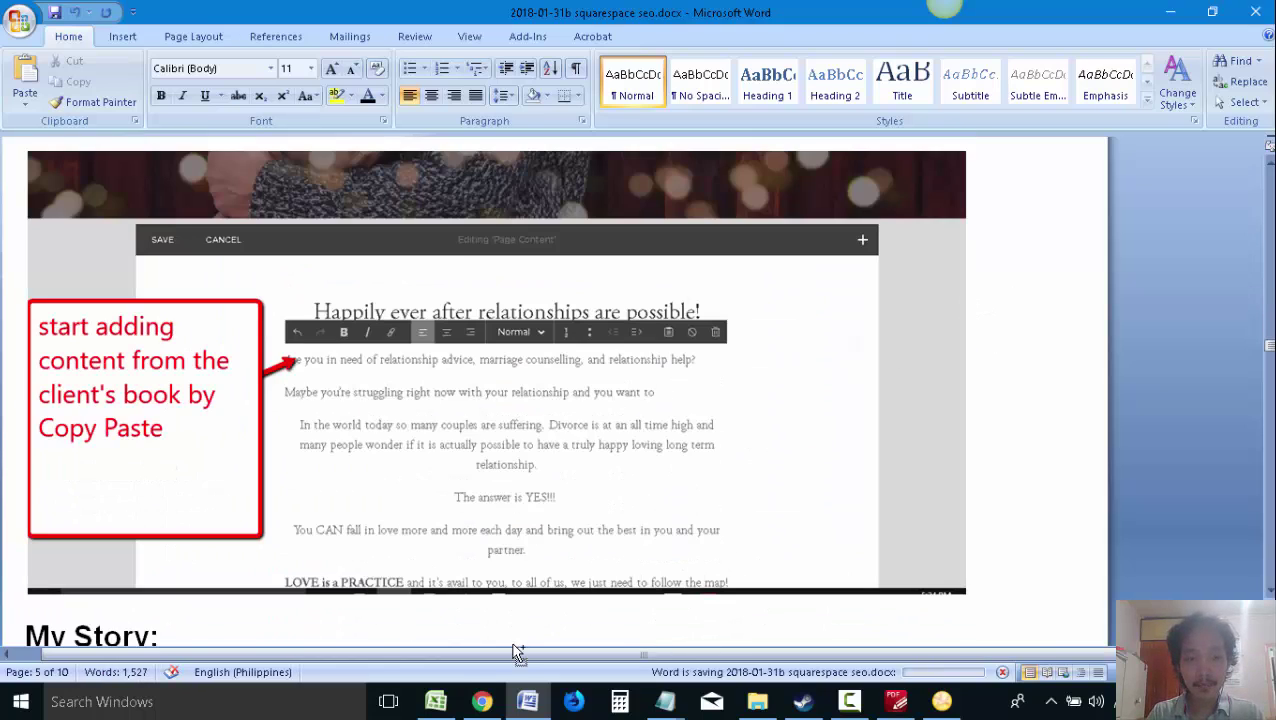
# Confirm the live home page still shows the old intro, then resume editing at the intro heading
pyautogui.click(484, 700)
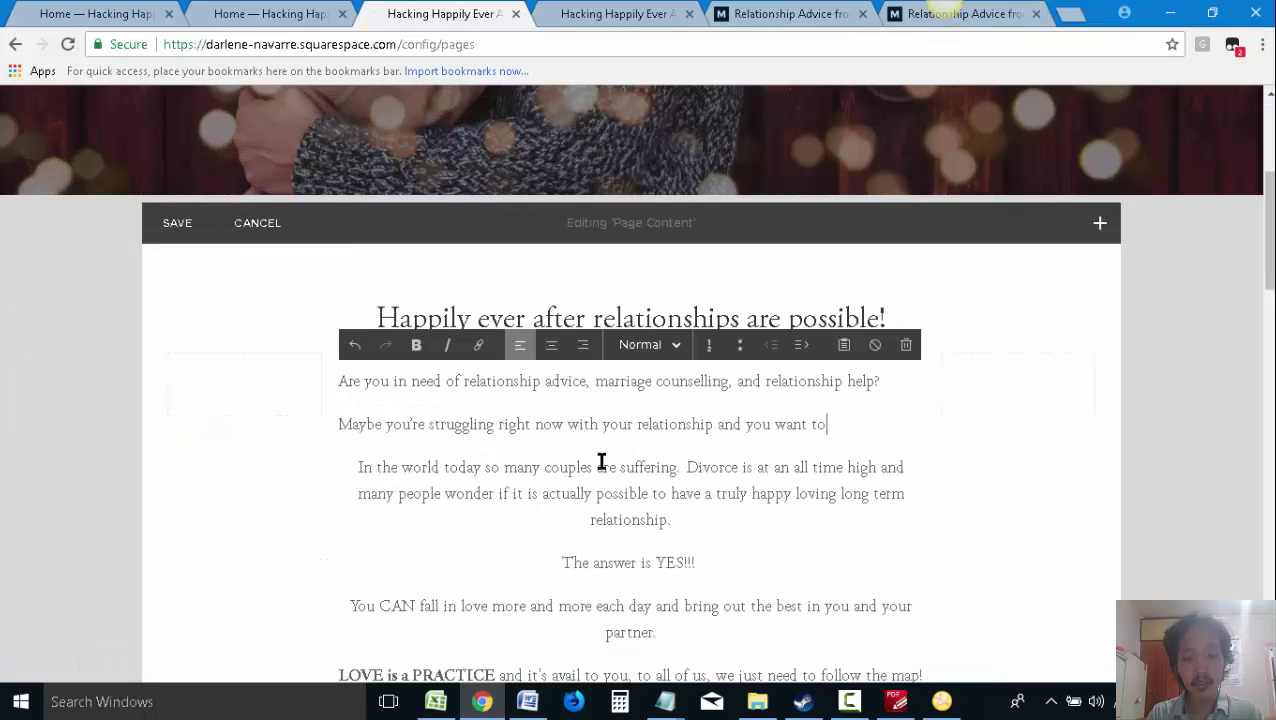
pyautogui.click(1046, 443)
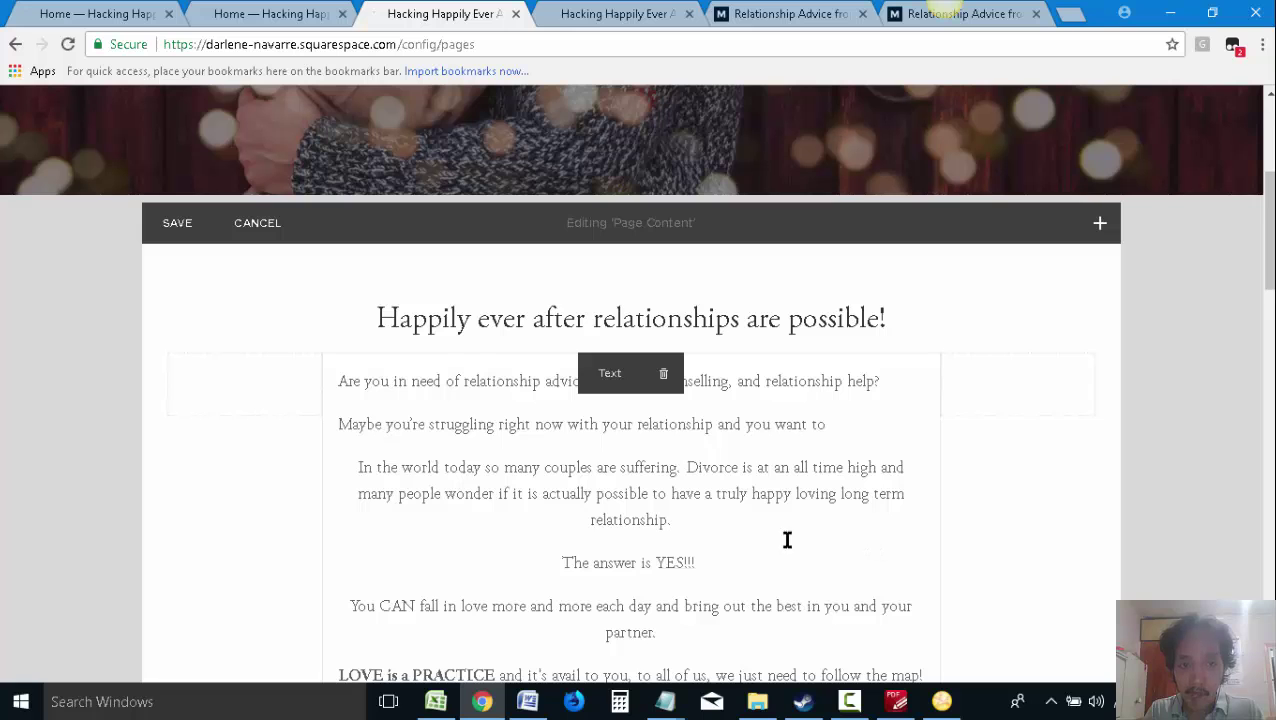
pyautogui.click(462, 382)
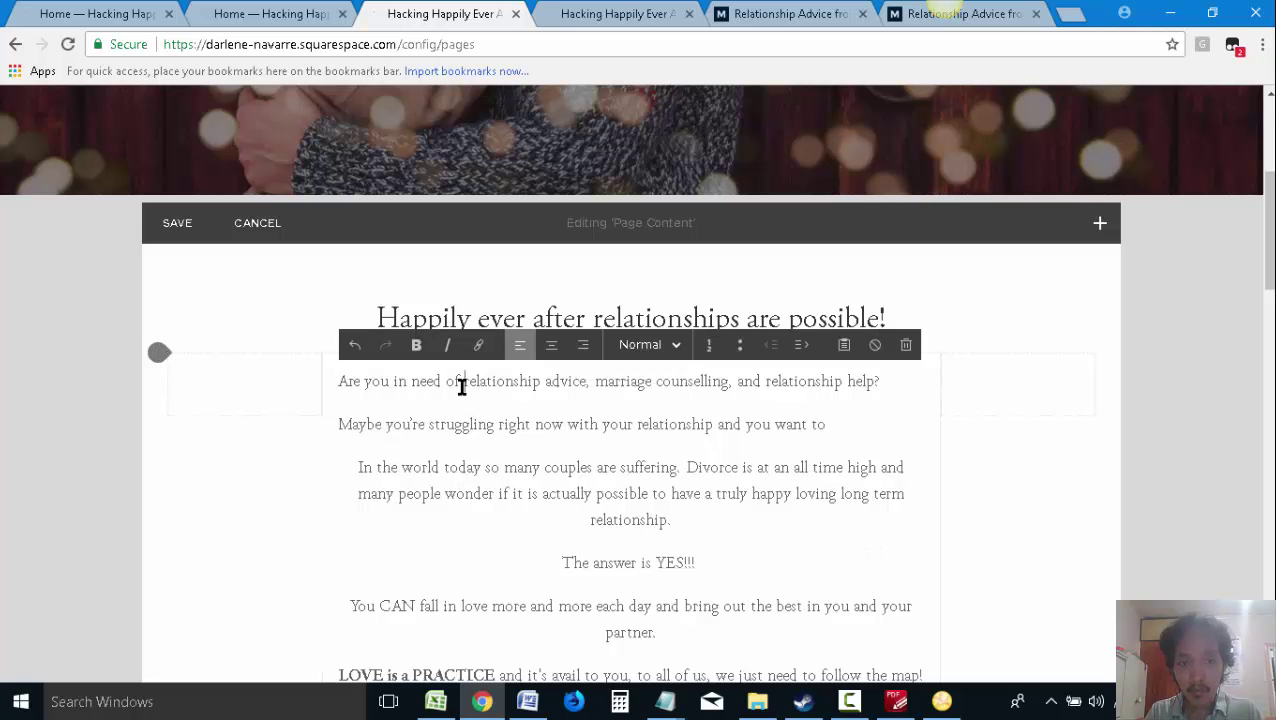
pyautogui.click(547, 8)
pyautogui.scroll(15, 777, 400)
pyautogui.scroll(-3, 777, 420)
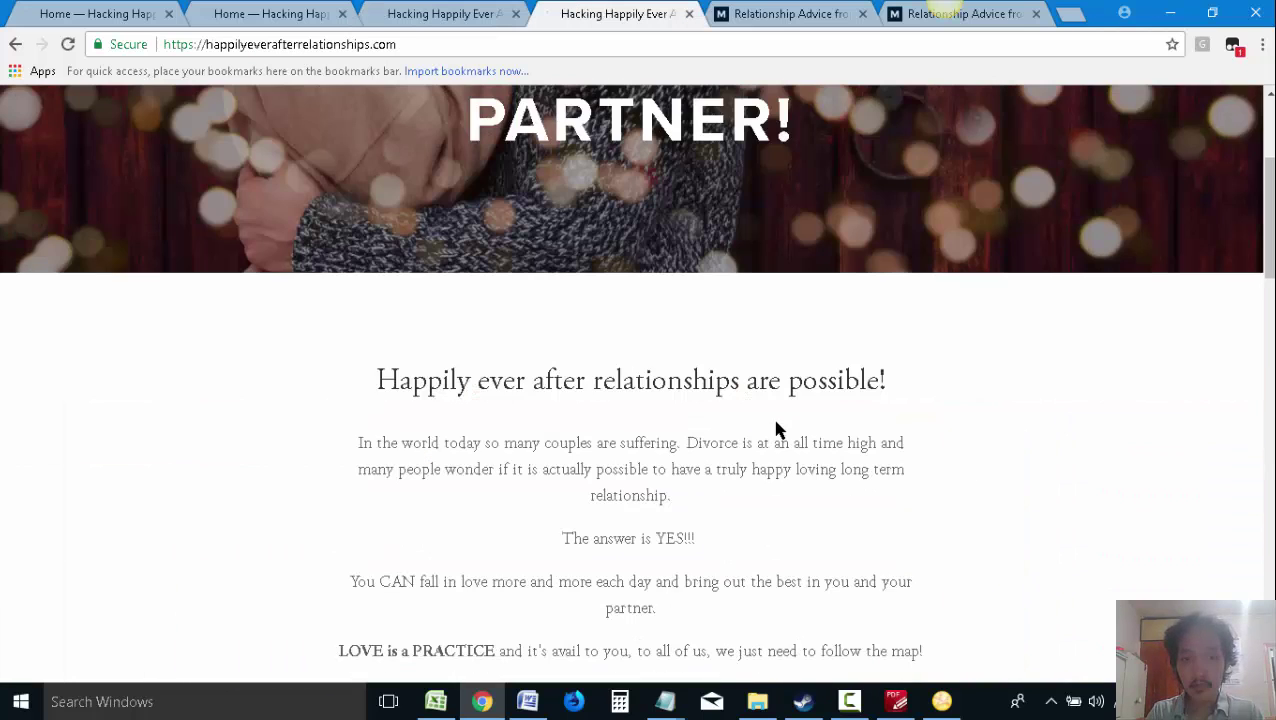
pyautogui.click(432, 14)
pyautogui.click(565, 318)
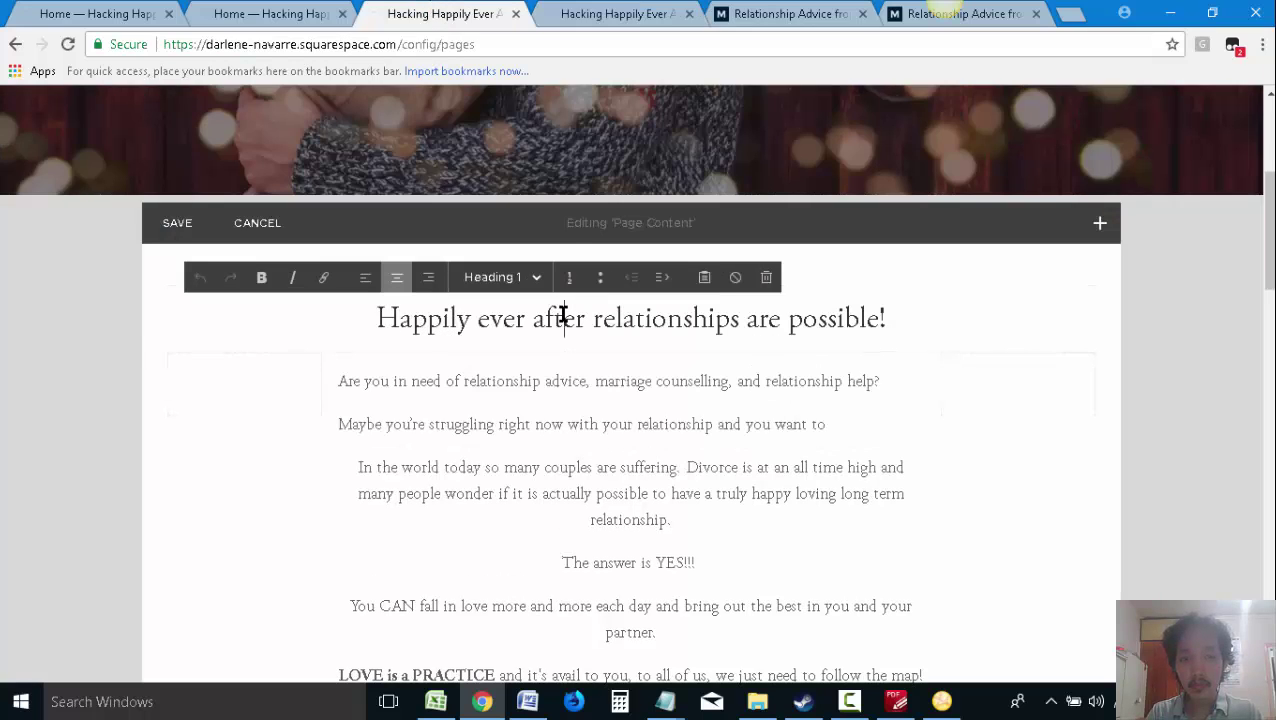
pyautogui.click(418, 383)
pyautogui.click(384, 316)
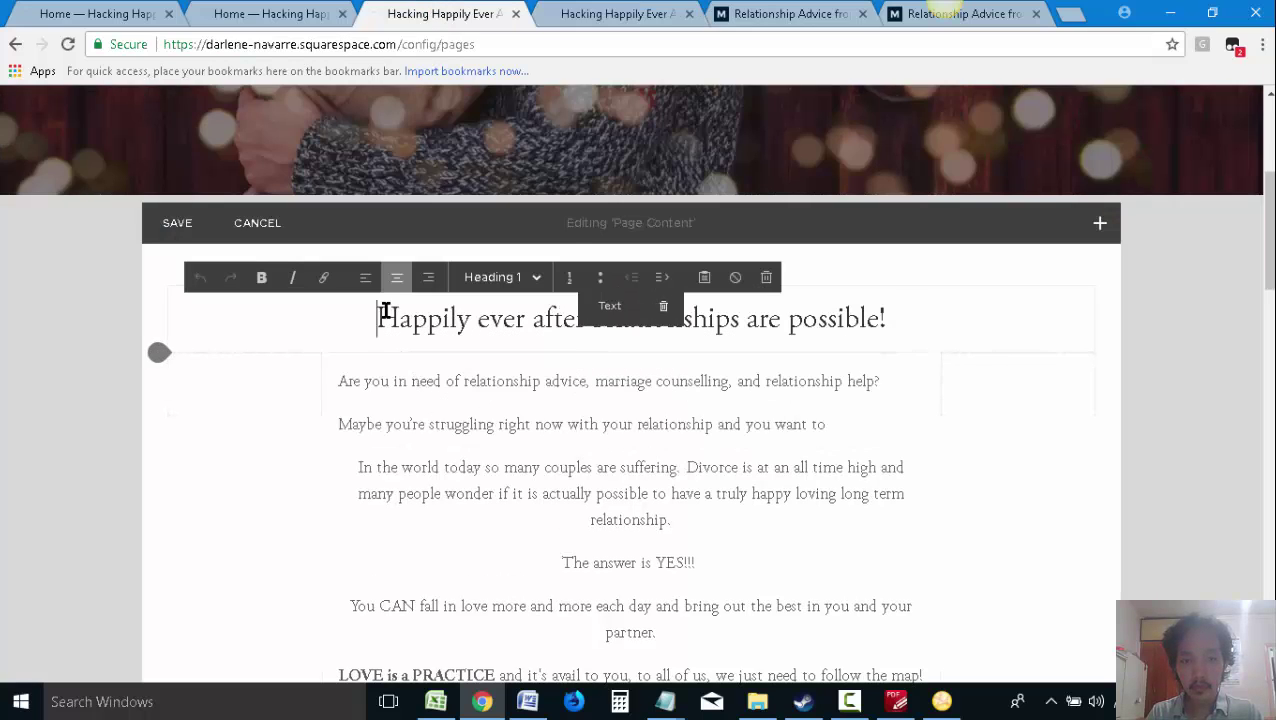